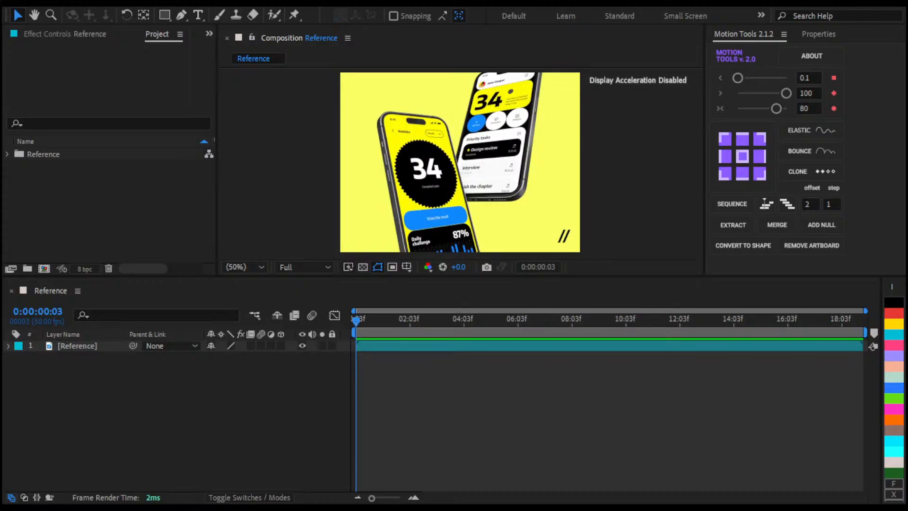
{"action": "left_click", "coordinate": [441, 406]}
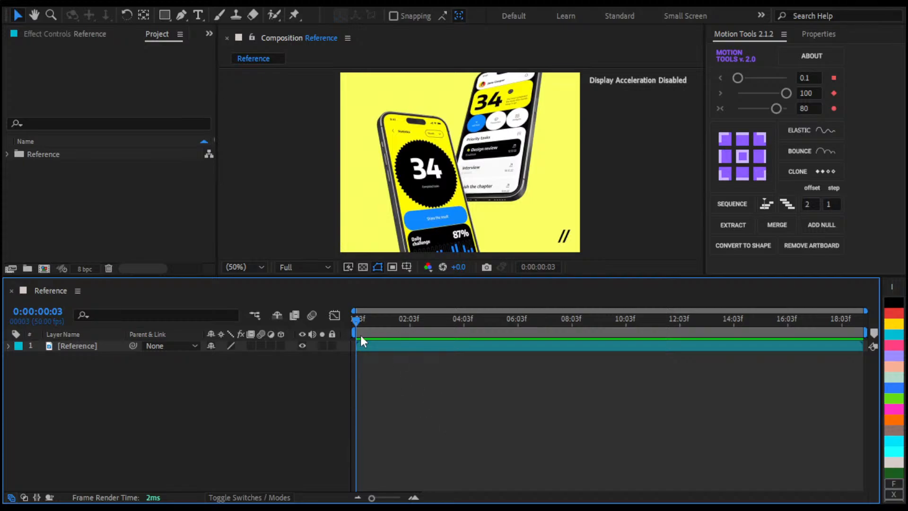
{"action": "left_click", "coordinate": [384, 493]}
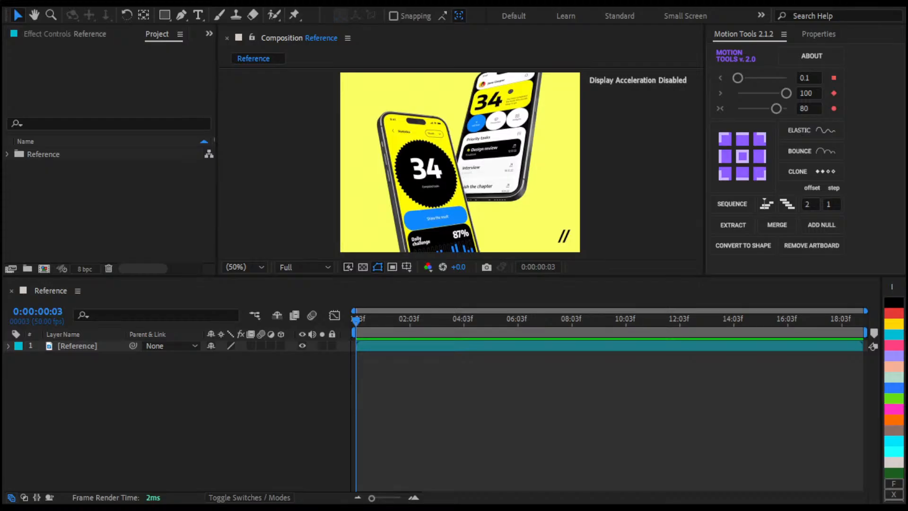
{"action": "left_click", "coordinate": [373, 492]}
{"action": "left_click", "coordinate": [398, 495]}
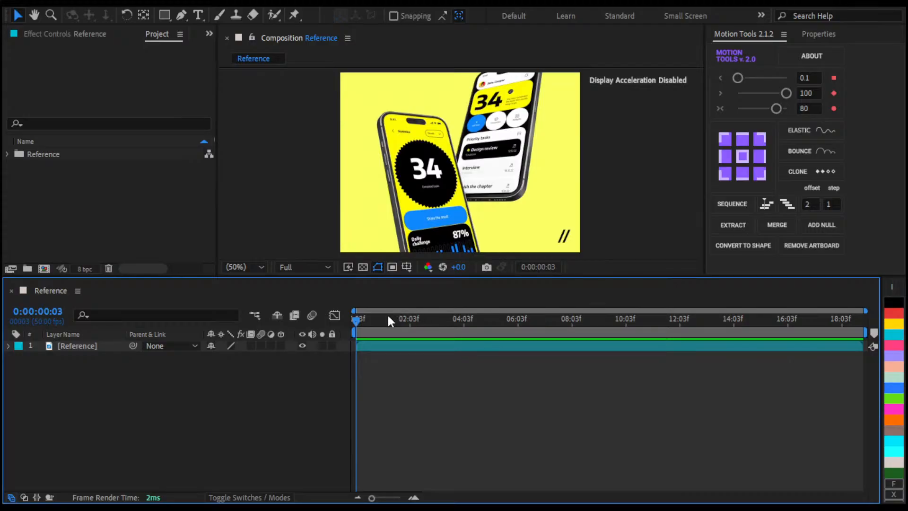
- Expand the Reference folder in the project and play through the reference animation
{"action": "left_click", "coordinate": [7, 154]}
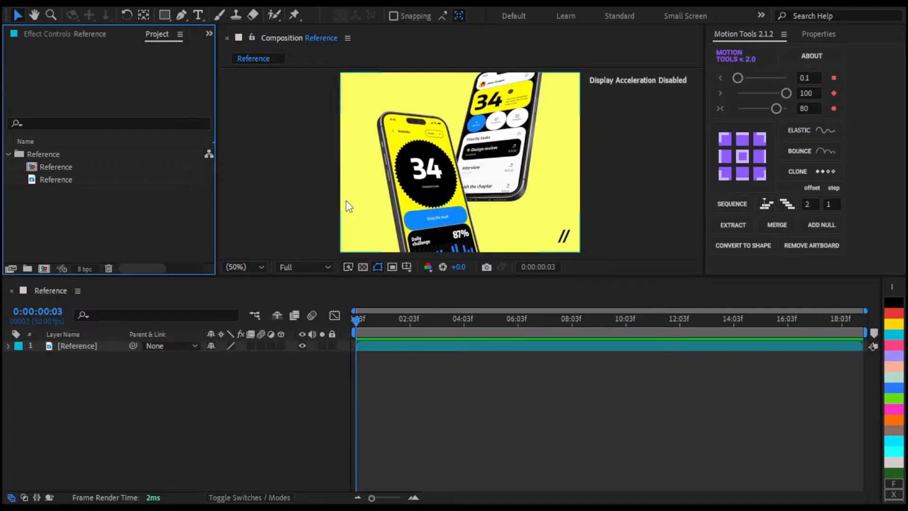
{"action": "left_click", "coordinate": [381, 326]}
{"action": "left_click_drag", "start_coordinate": [381, 331], "coordinate": [256, 330]}
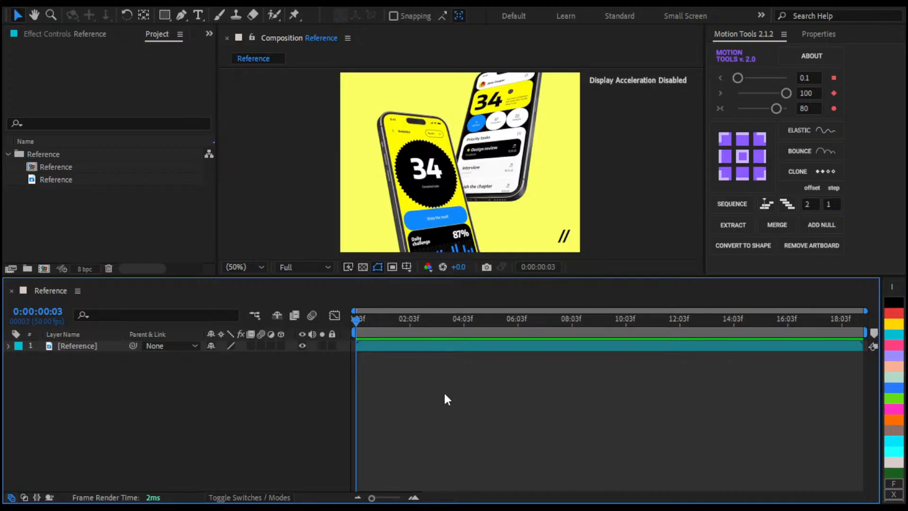
{"action": "key", "text": "space"}
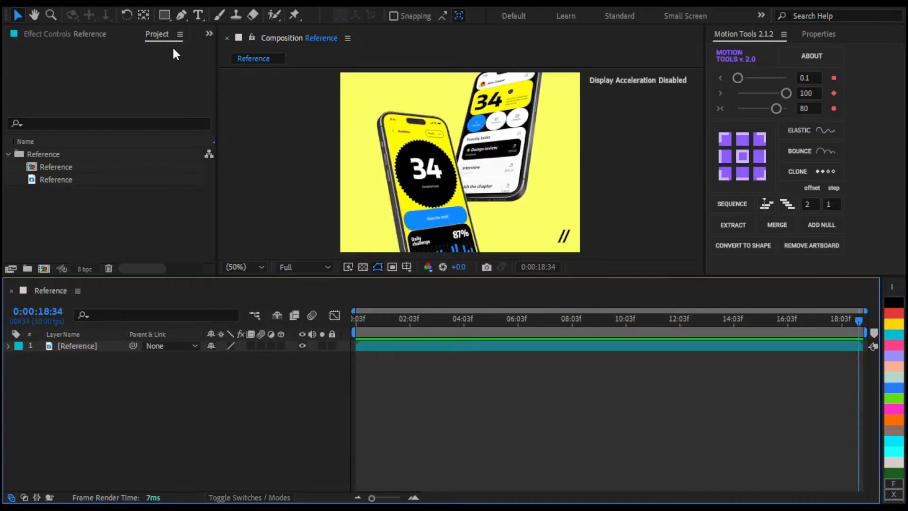
- Show the Preview panel, set its resolution to Full, and dock it beside Effect Controls
{"action": "left_click", "coordinate": [208, 34]}
{"action": "left_click", "coordinate": [215, 100]}
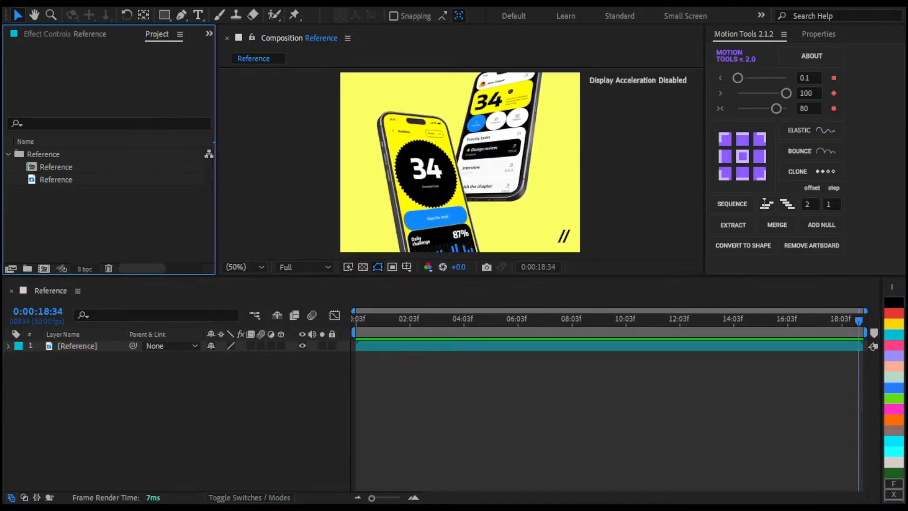
{"action": "key", "text": "ctrl+3"}
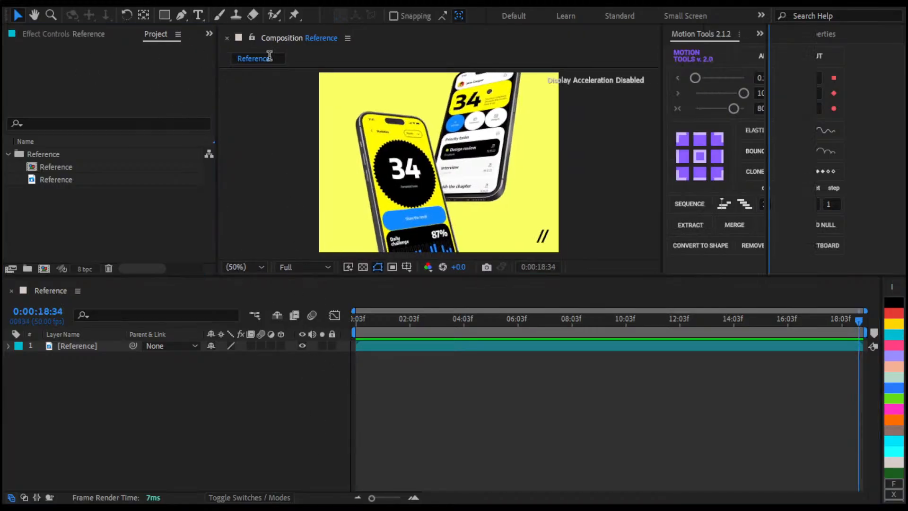
{"action": "left_click", "coordinate": [872, 194]}
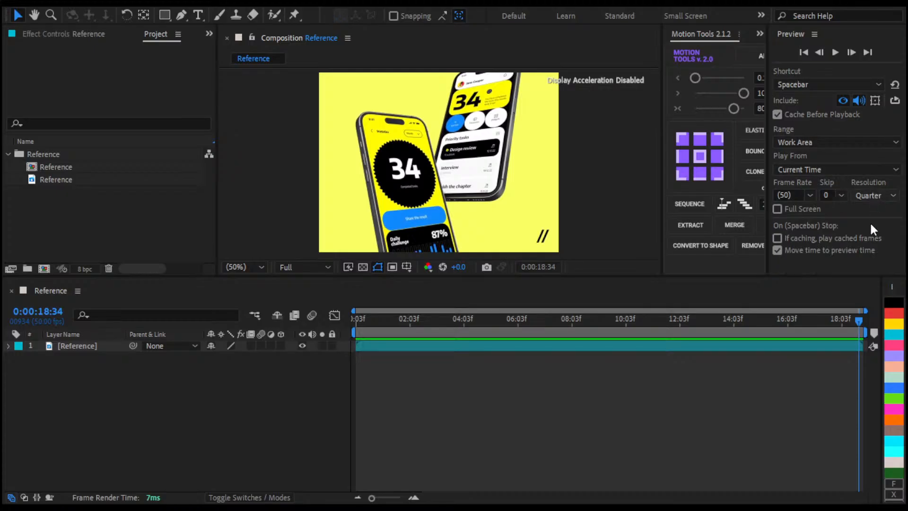
{"action": "left_click", "coordinate": [870, 221]}
{"action": "left_click_drag", "start_coordinate": [132, 39], "coordinate": [132, 40]}
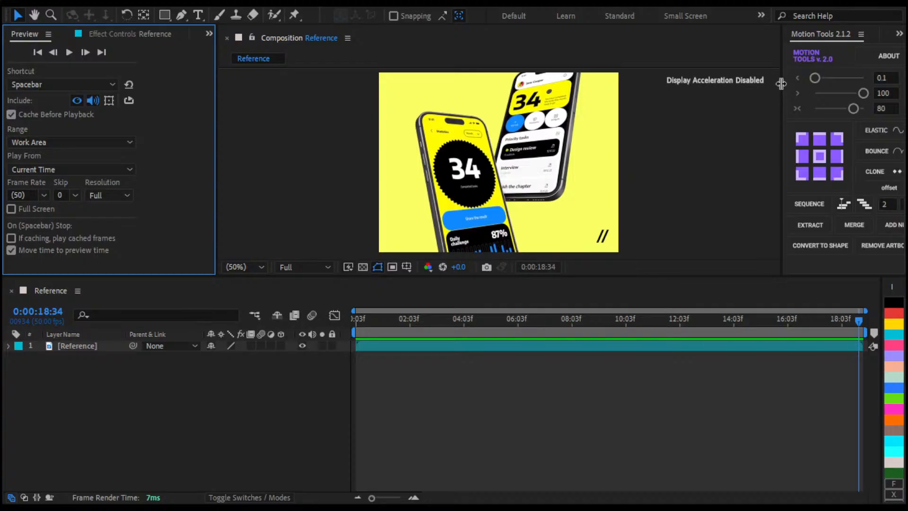
{"action": "left_click_drag", "start_coordinate": [780, 83], "coordinate": [769, 83]}
- Enlarge the composition viewer and play the reference animation from its start
{"action": "left_click", "coordinate": [473, 407]}
{"action": "key", "text": "space"}
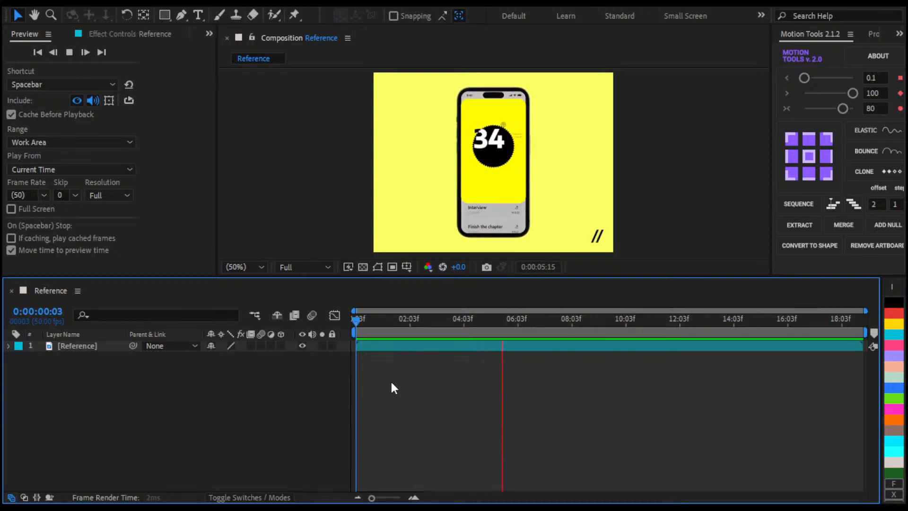
{"action": "key", "text": "space"}
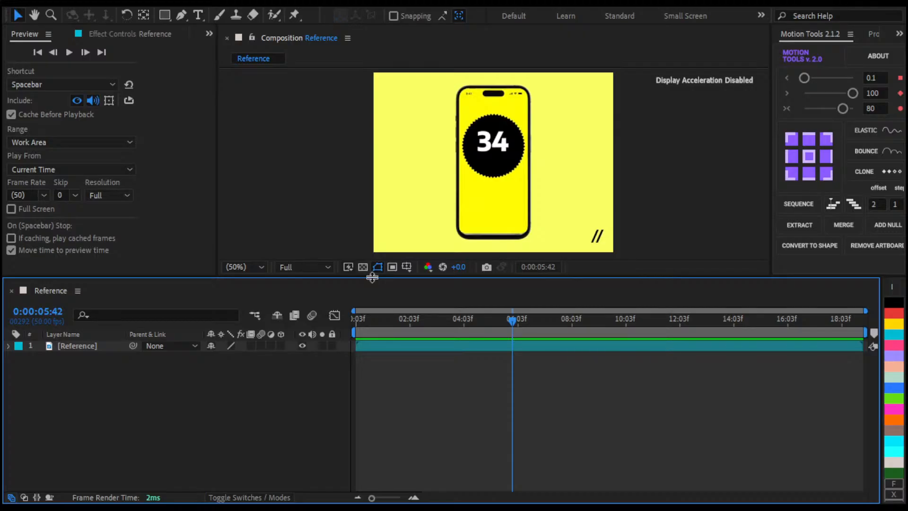
{"action": "left_click_drag", "start_coordinate": [371, 278], "coordinate": [365, 398]}
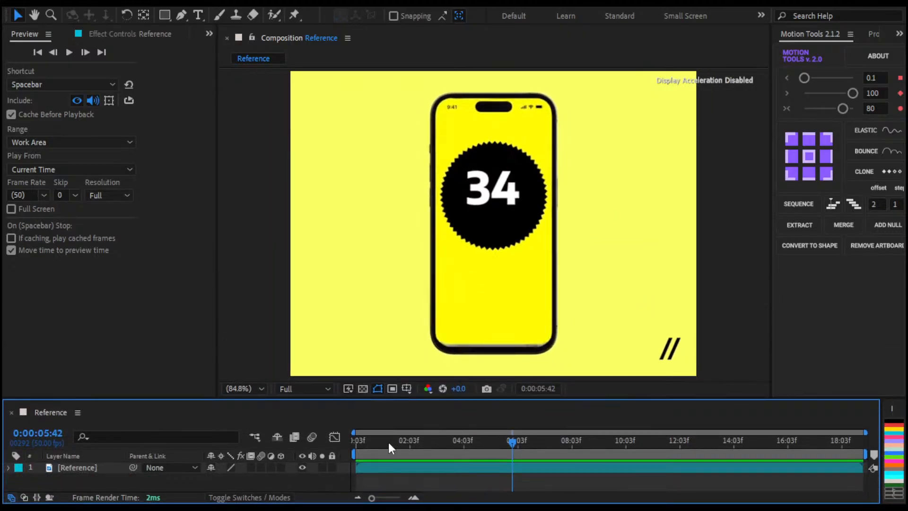
{"action": "left_click", "coordinate": [356, 440]}
{"action": "key", "text": "space"}
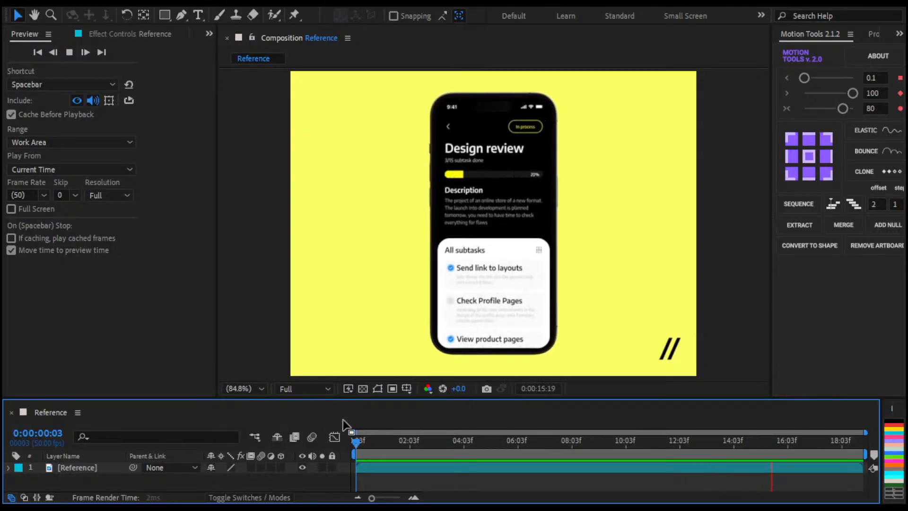
{"action": "key", "text": "space"}
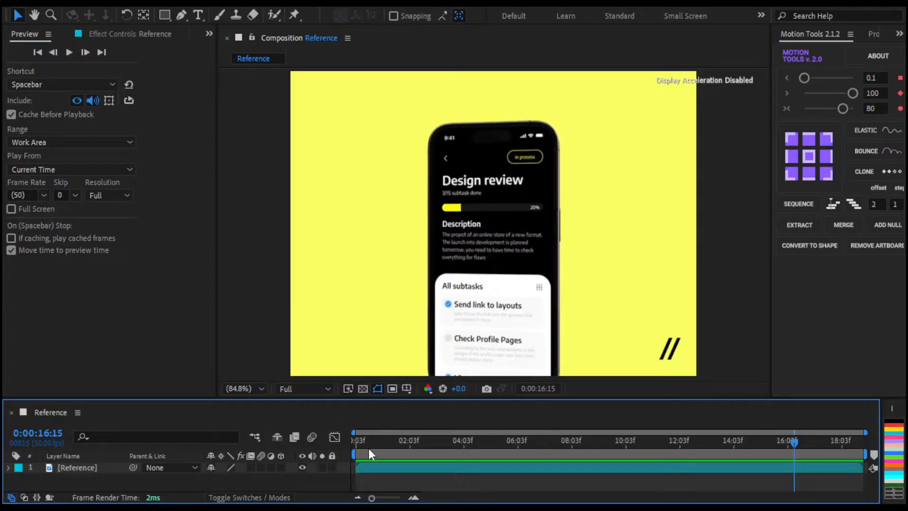
- Set the start timecode of the Reference composition to 0:00:00:00
{"action": "key", "text": "Home"}
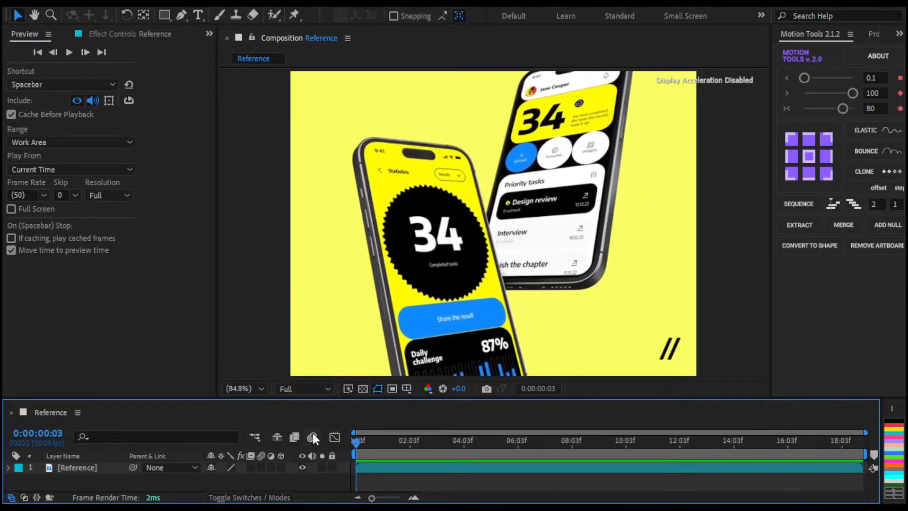
{"action": "key", "text": "space"}
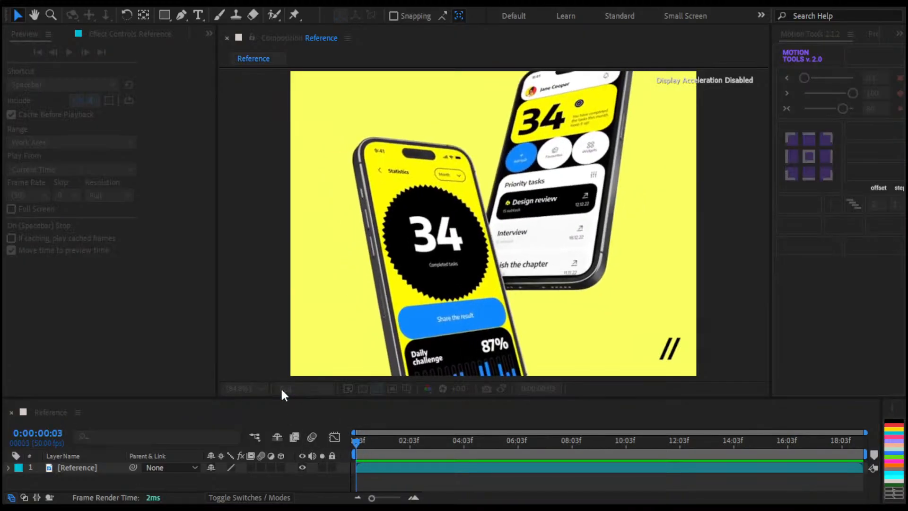
{"action": "left_click_drag", "start_coordinate": [476, 287], "coordinate": [324, 300]}
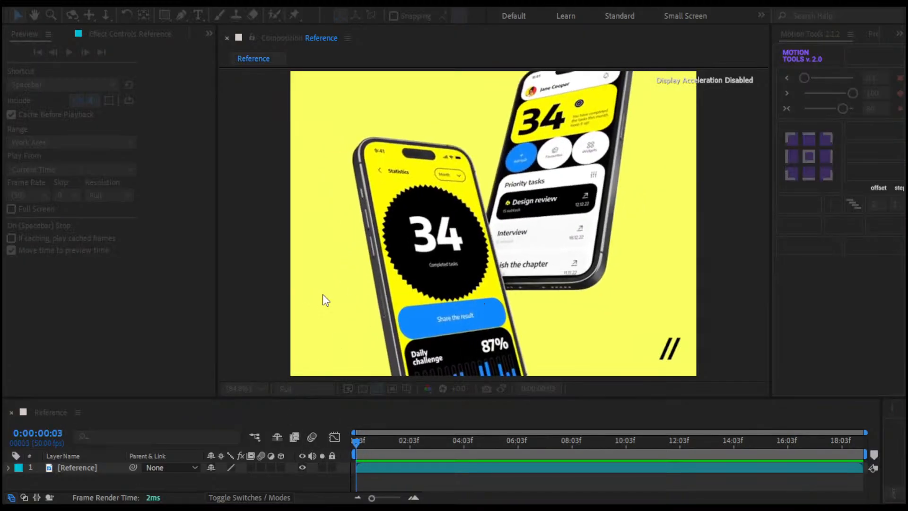
{"action": "type", "text": "0"}
{"action": "left_click", "coordinate": [571, 332]}
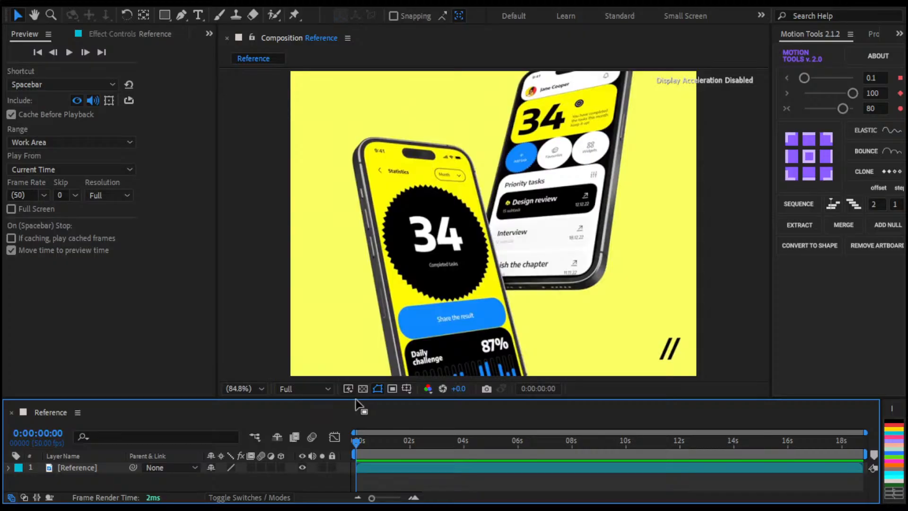
- Enlarge the timeline area by shrinking the composition viewer to about 66.5% magnification
{"action": "left_click_drag", "start_coordinate": [353, 400], "coordinate": [355, 358]}
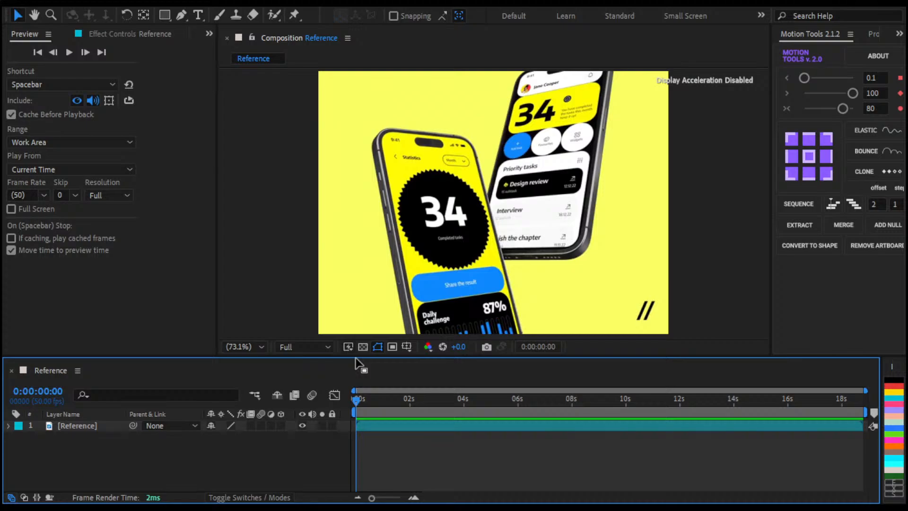
{"action": "left_click", "coordinate": [379, 346]}
{"action": "left_click_drag", "start_coordinate": [316, 356], "coordinate": [316, 332]}
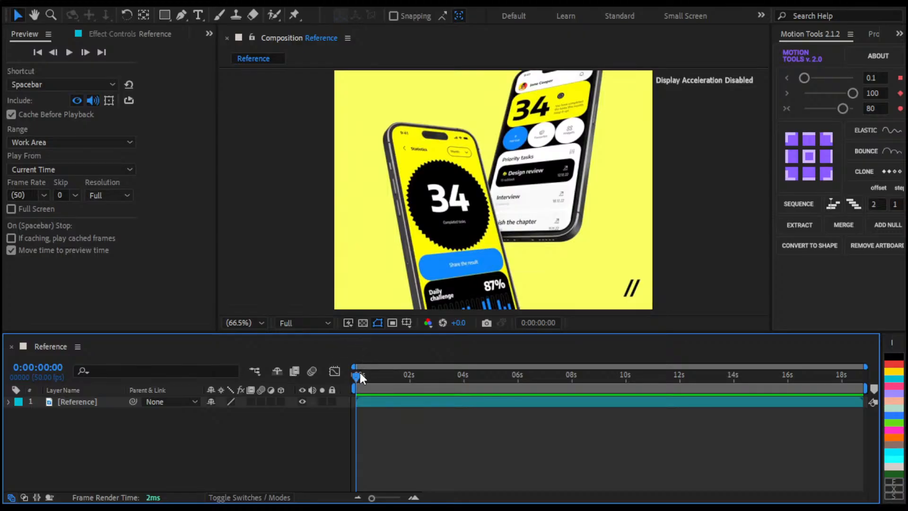
- Scrub the reference video to the straight-on phone view at 0:00:03:03
{"action": "mouse_move", "coordinate": [360, 374]}
{"action": "left_mouse_down"}
{"action": "mouse_move", "coordinate": [396, 380]}
{"action": "mouse_move", "coordinate": [368, 377]}
{"action": "left_mouse_up"}
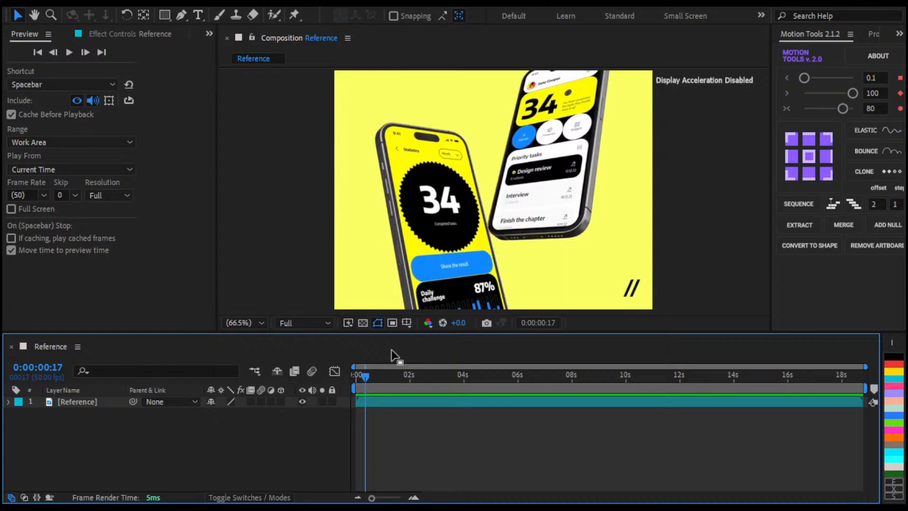
{"action": "left_click", "coordinate": [435, 401]}
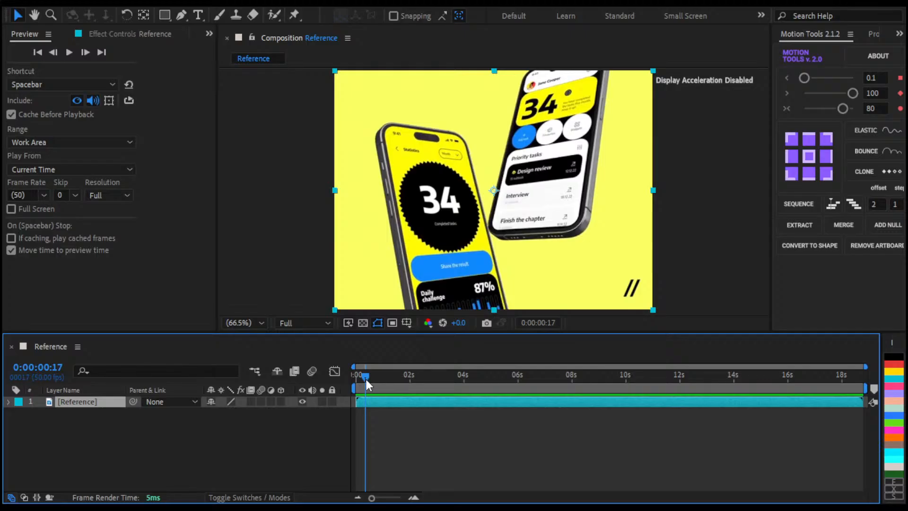
{"action": "left_click_drag", "start_coordinate": [365, 379], "coordinate": [439, 368]}
{"action": "scroll", "coordinate": [512, 154], "scroll_direction": "up", "scroll_amount": 1}
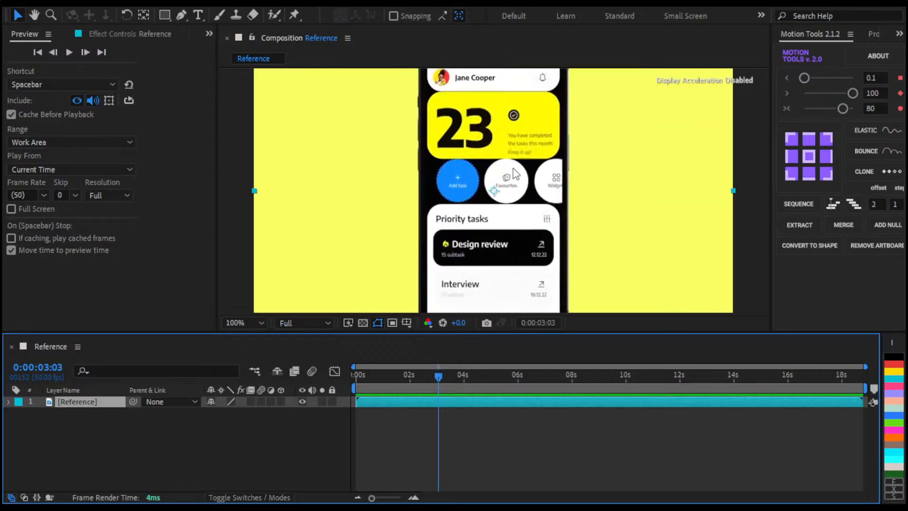
- Maximize the composition viewer and examine the phone screen's header and yellow completed-tasks card up close
{"action": "key", "text": "grave"}
{"action": "scroll", "coordinate": [413, 195], "scroll_direction": "up", "scroll_amount": 1}
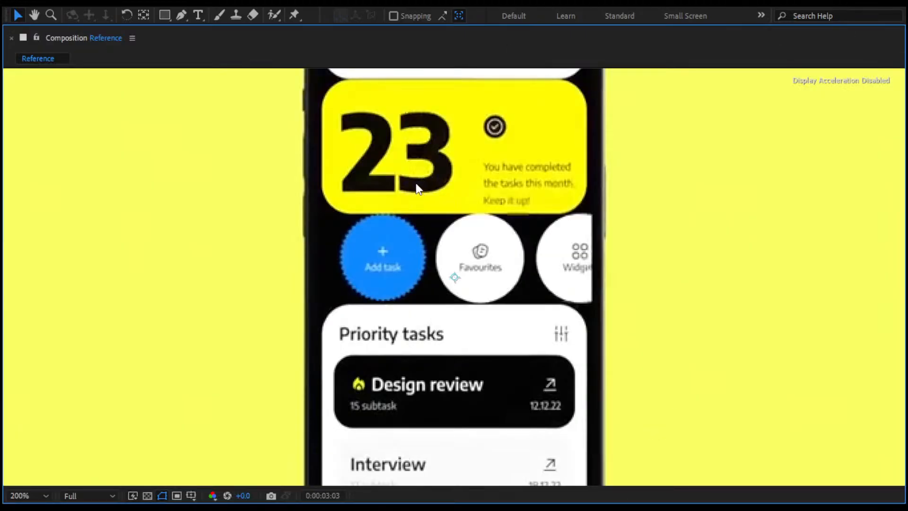
{"action": "scroll", "coordinate": [416, 186], "scroll_direction": "down", "scroll_amount": 1}
{"action": "scroll", "coordinate": [400, 195], "scroll_direction": "up", "scroll_amount": 1}
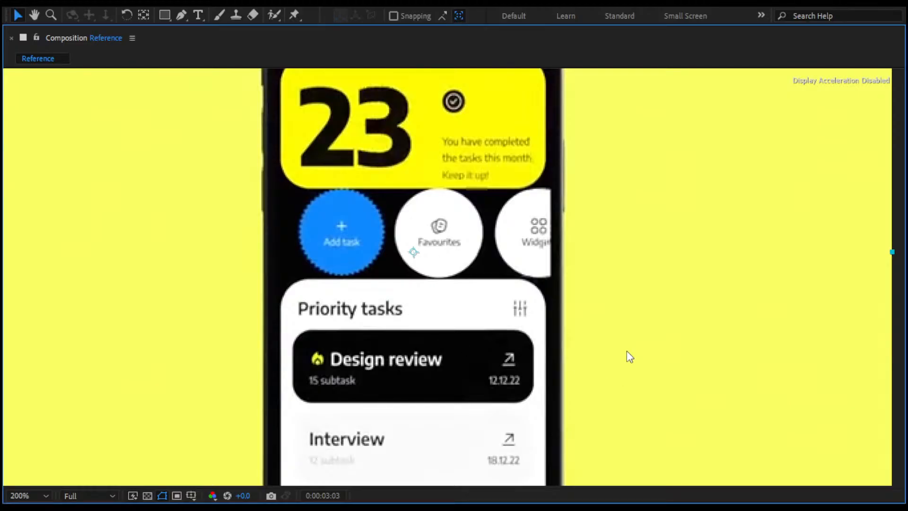
{"action": "scroll", "coordinate": [421, 157], "scroll_direction": "down", "scroll_amount": 1}
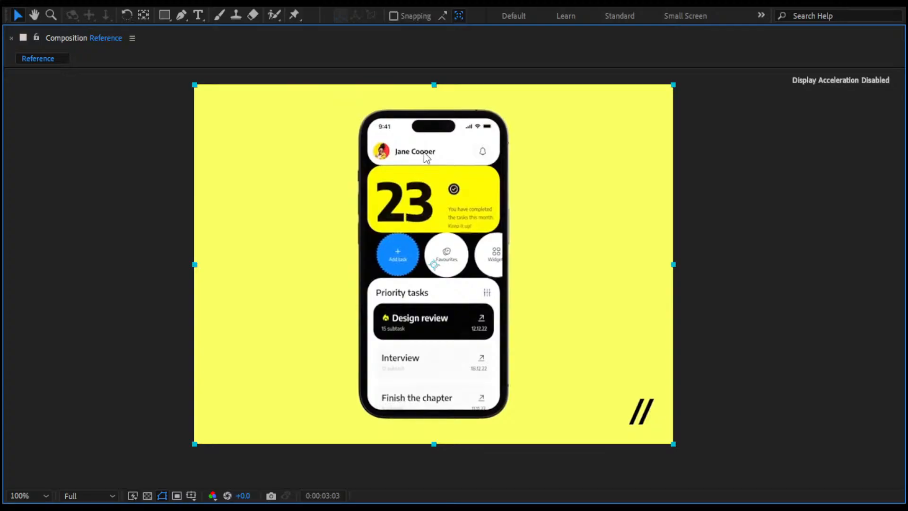
{"action": "scroll", "coordinate": [423, 155], "scroll_direction": "up", "scroll_amount": 2}
{"action": "left_click_drag", "start_coordinate": [415, 134], "coordinate": [362, 262]}
{"action": "scroll", "coordinate": [519, 133], "scroll_direction": "down", "scroll_amount": 1}
{"action": "left_click_drag", "start_coordinate": [519, 132], "coordinate": [503, 185]}
{"action": "scroll", "coordinate": [493, 134], "scroll_direction": "up", "scroll_amount": 1}
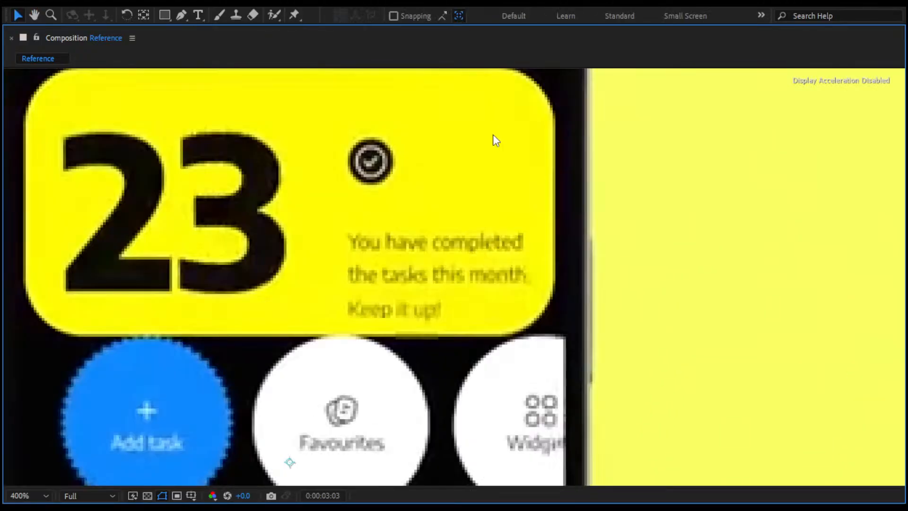
{"action": "scroll", "coordinate": [492, 135], "scroll_direction": "down", "scroll_amount": 1}
{"action": "left_click_drag", "start_coordinate": [471, 155], "coordinate": [457, 234]}
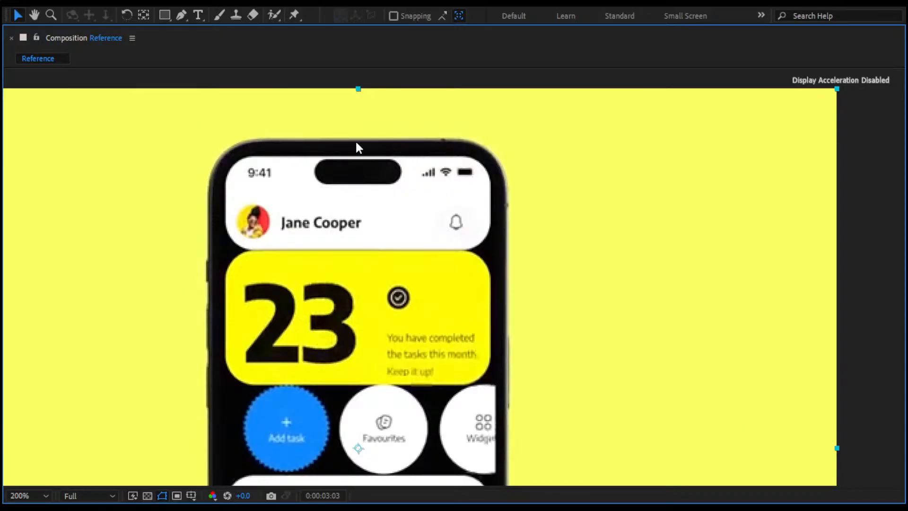
- Examine the round Add task, Favourites and Widgets buttons and the Priority tasks list in the reference frame
{"action": "scroll", "coordinate": [284, 183], "scroll_direction": "down", "scroll_amount": 1}
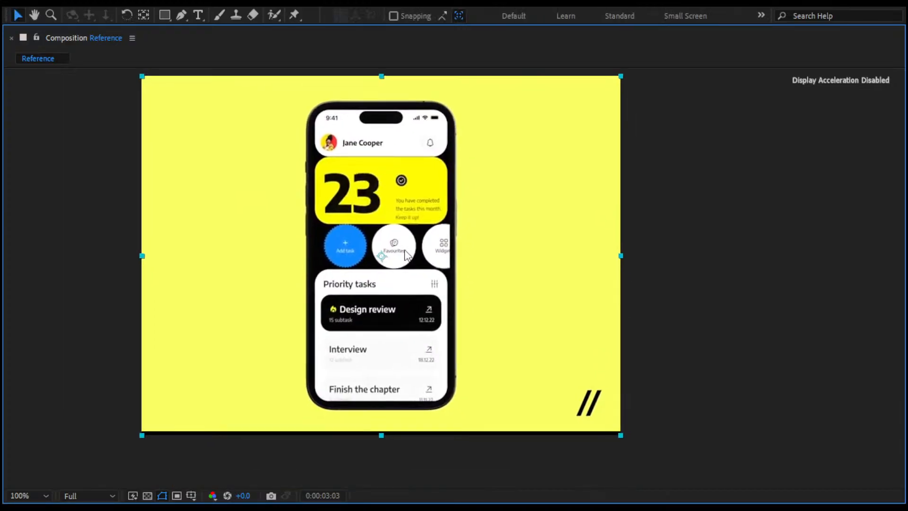
{"action": "scroll", "coordinate": [406, 246], "scroll_direction": "up", "scroll_amount": 1}
{"action": "left_click_drag", "start_coordinate": [443, 257], "coordinate": [398, 166]}
{"action": "scroll", "coordinate": [355, 222], "scroll_direction": "down", "scroll_amount": 1}
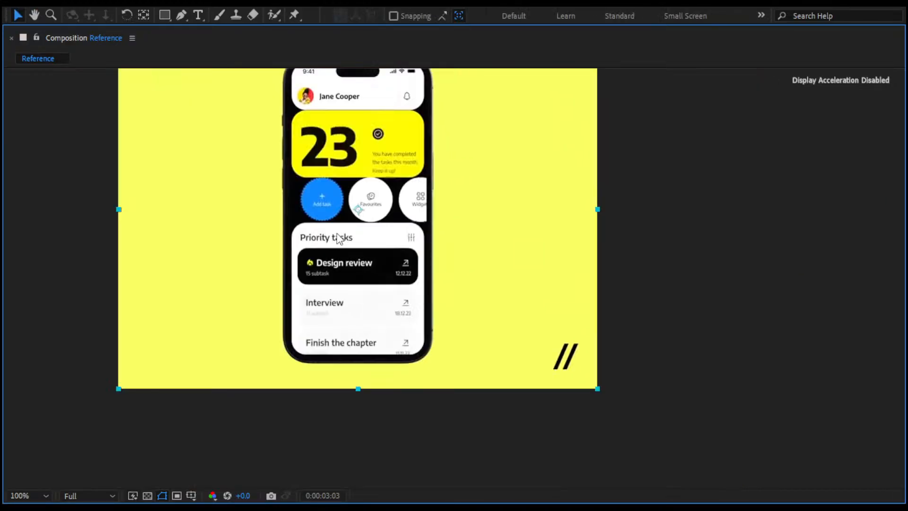
{"action": "scroll", "coordinate": [395, 246], "scroll_direction": "down", "scroll_amount": 1}
{"action": "scroll", "coordinate": [396, 246], "scroll_direction": "up", "scroll_amount": 1}
{"action": "left_click_drag", "start_coordinate": [404, 245], "coordinate": [399, 350]}
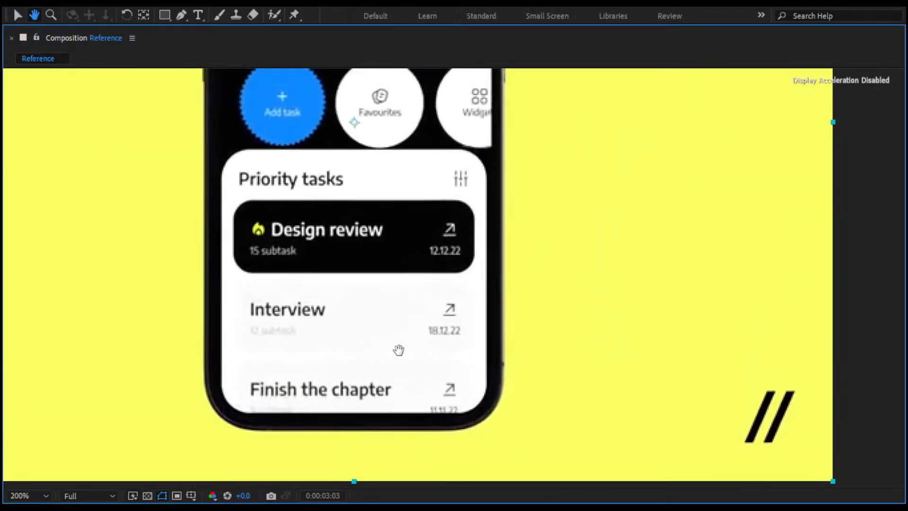
{"action": "scroll", "coordinate": [346, 258], "scroll_direction": "down", "scroll_amount": 1}
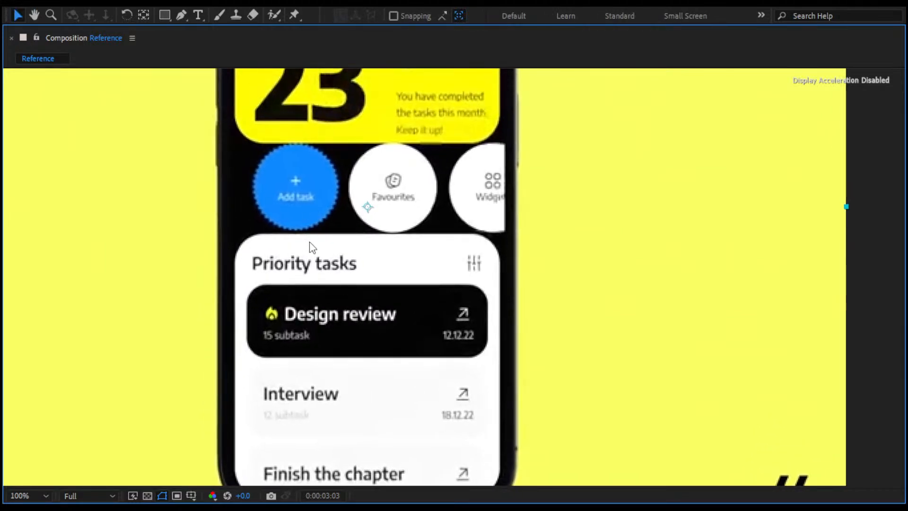
{"action": "scroll", "coordinate": [312, 247], "scroll_direction": "down", "scroll_amount": 1}
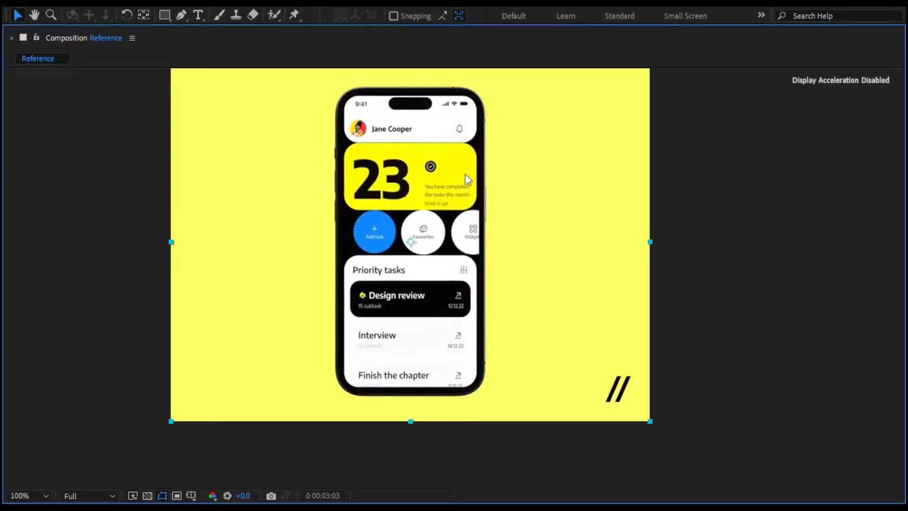
{"action": "scroll", "coordinate": [378, 187], "scroll_direction": "up", "scroll_amount": 2}
{"action": "scroll", "coordinate": [378, 187], "scroll_direction": "down", "scroll_amount": 1}
{"action": "scroll", "coordinate": [350, 177], "scroll_direction": "up", "scroll_amount": 2}
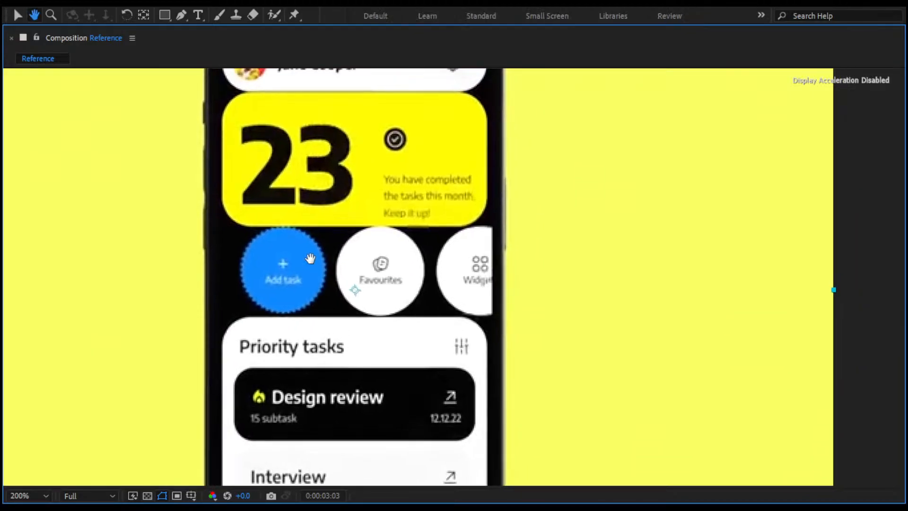
- Scrub the reference video to the home screen frame at 0:00:04:28 and copy that full frame to the clipboard
{"action": "scroll", "coordinate": [325, 195], "scroll_direction": "down", "scroll_amount": 2}
{"action": "scroll", "coordinate": [365, 208], "scroll_direction": "down", "scroll_amount": 1}
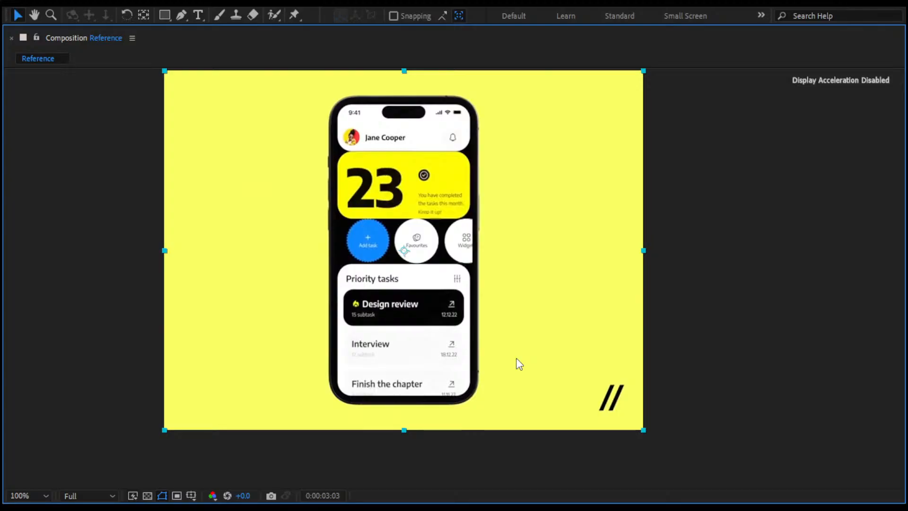
{"action": "key", "text": "grave"}
{"action": "left_click_drag", "start_coordinate": [440, 382], "coordinate": [464, 373]}
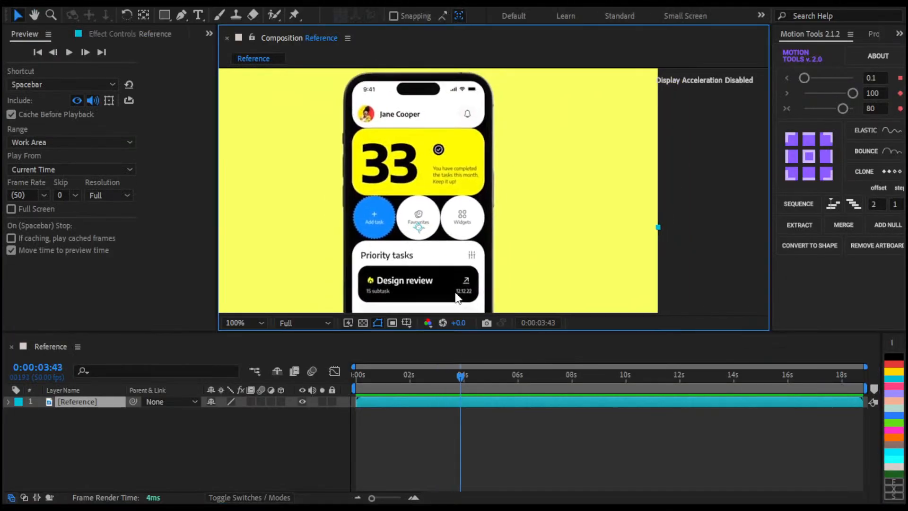
{"action": "mouse_move", "coordinate": [464, 375]}
{"action": "left_mouse_down"}
{"action": "mouse_move", "coordinate": [507, 377]}
{"action": "mouse_move", "coordinate": [479, 374]}
{"action": "left_mouse_up"}
{"action": "left_click", "coordinate": [573, 254]}
{"action": "key", "text": "grave"}
{"action": "left_click_drag", "start_coordinate": [469, 301], "coordinate": [484, 194]}
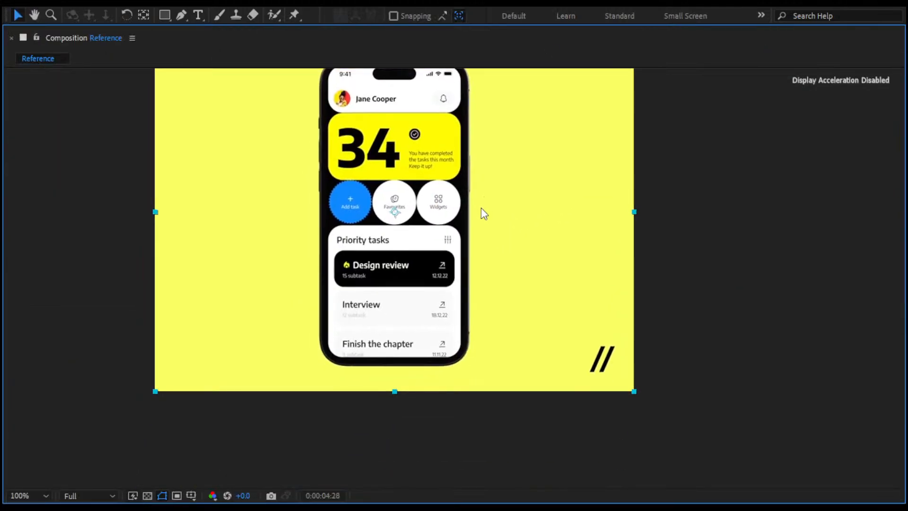
{"action": "key", "text": "shift+slash"}
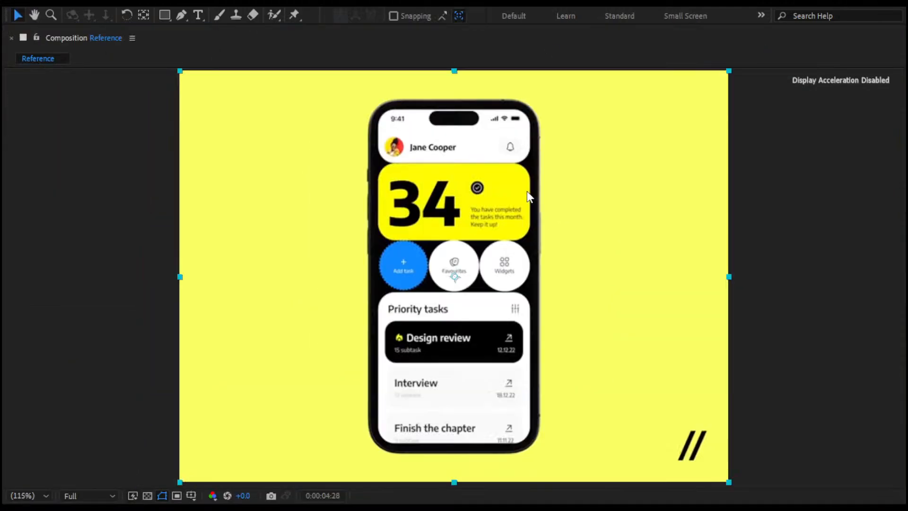
{"action": "left_click", "coordinate": [555, 207]}
- Turn on the Display Capture source in OBS and switch to the Course Board file in Figma
{"action": "left_click", "coordinate": [294, 349]}
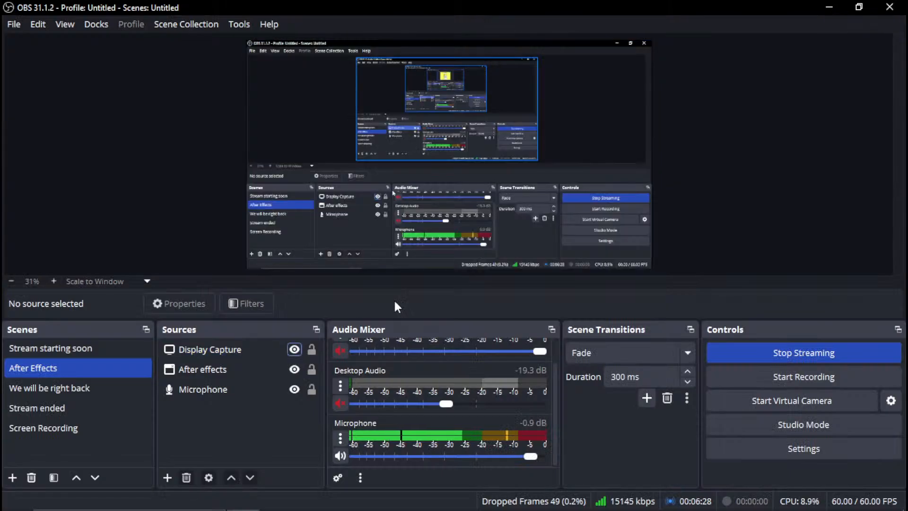
{"action": "left_click", "coordinate": [828, 7]}
{"action": "left_click", "coordinate": [384, 500]}
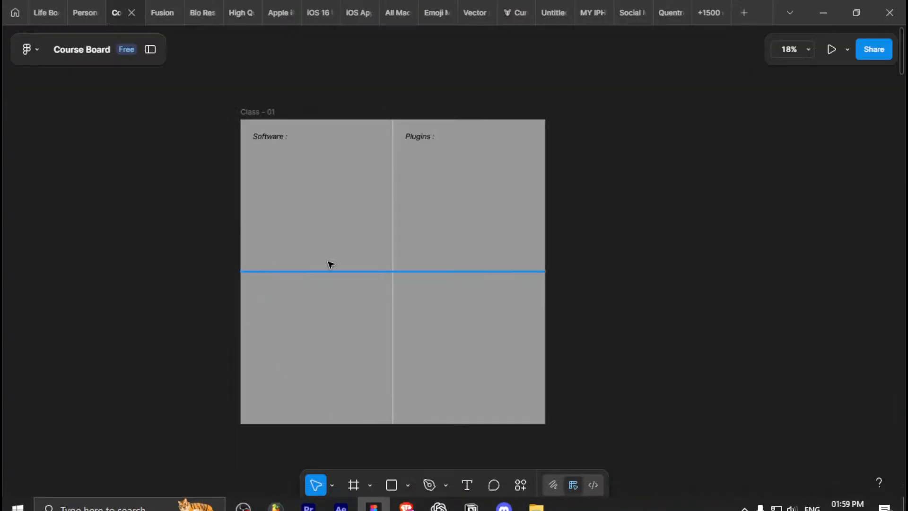
- Paste the copied home screen frame on the empty canvas beside the Class - 01 board and set its width to 1920
{"action": "left_click_drag", "start_coordinate": [245, 150], "coordinate": [272, 225]}
{"action": "left_click_drag", "start_coordinate": [292, 134], "coordinate": [705, 192]}
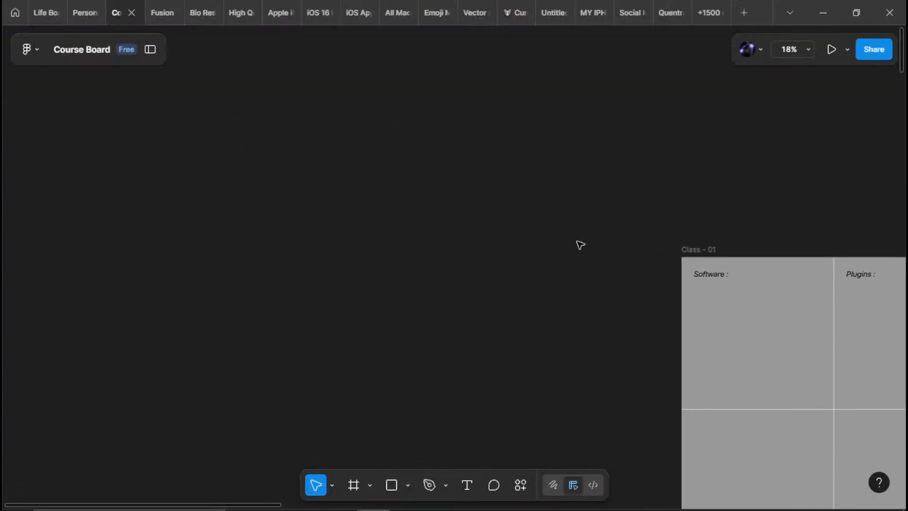
{"action": "left_click_drag", "start_coordinate": [619, 253], "coordinate": [659, 205]}
{"action": "key", "text": "ctrl+v"}
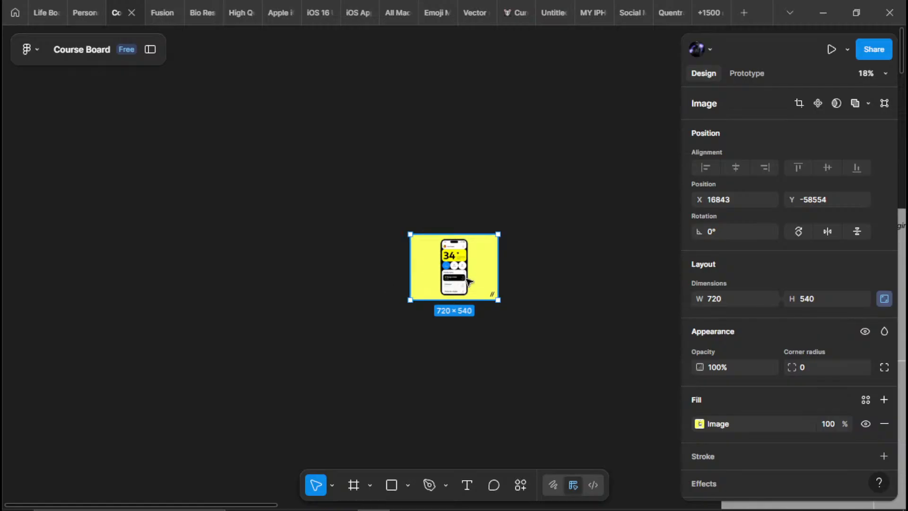
{"action": "scroll", "coordinate": [730, 299], "scroll_direction": "up", "scroll_amount": 3}
{"action": "left_click", "coordinate": [744, 300]}
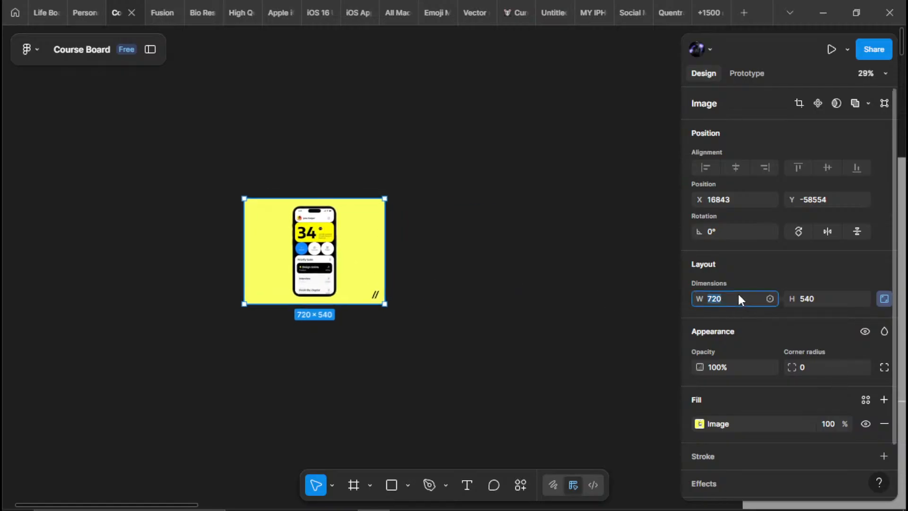
{"action": "type", "text": "1920"}
{"action": "key", "text": "Return"}
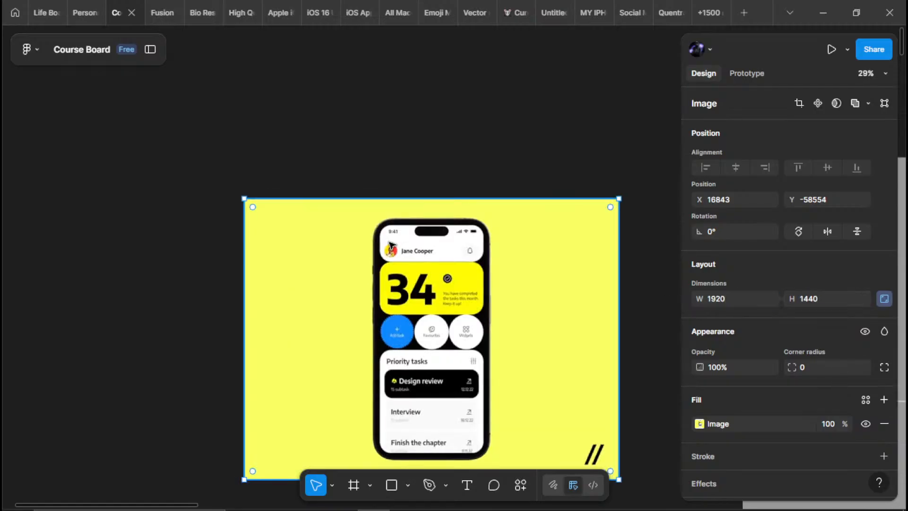
{"action": "left_click", "coordinate": [234, 244]}
{"action": "scroll", "coordinate": [362, 289], "scroll_direction": "down", "scroll_amount": 2}
{"action": "scroll", "coordinate": [361, 289], "scroll_direction": "up", "scroll_amount": 3}
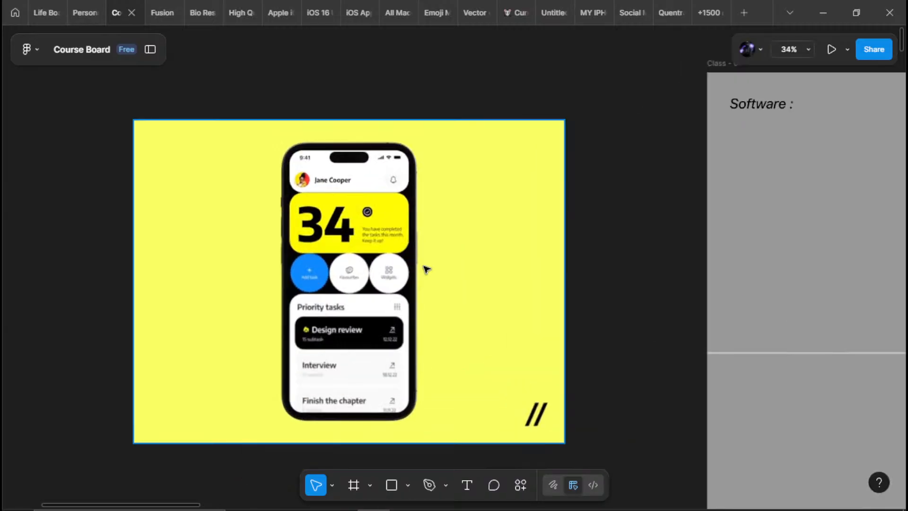
{"action": "scroll", "coordinate": [438, 251], "scroll_direction": "down", "scroll_amount": 2}
{"action": "scroll", "coordinate": [430, 254], "scroll_direction": "up", "scroll_amount": 2}
{"action": "left_click_drag", "start_coordinate": [387, 227], "coordinate": [405, 215]}
{"action": "scroll", "coordinate": [345, 179], "scroll_direction": "down", "scroll_amount": 2}
- Switch to After Effects, scrub to the Statistics screen at 0:00:08:44 and copy that frame to the clipboard
{"action": "left_click_drag", "start_coordinate": [450, 299], "coordinate": [486, 156]}
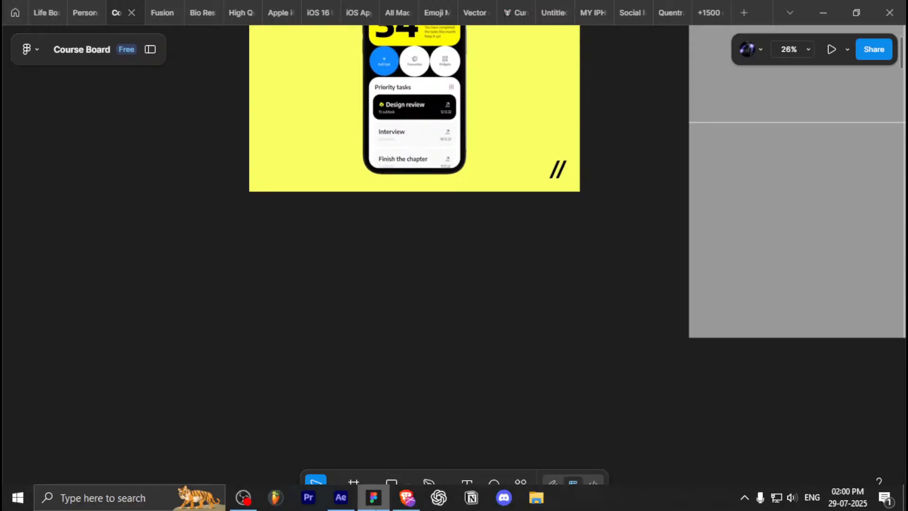
{"action": "left_click", "coordinate": [341, 505]}
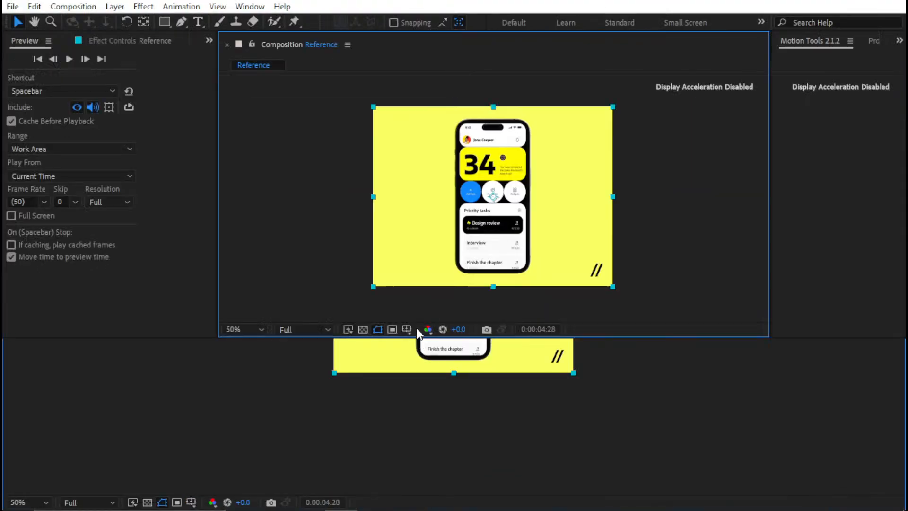
{"action": "left_click_drag", "start_coordinate": [466, 387], "coordinate": [595, 368]}
{"action": "key", "text": "grave"}
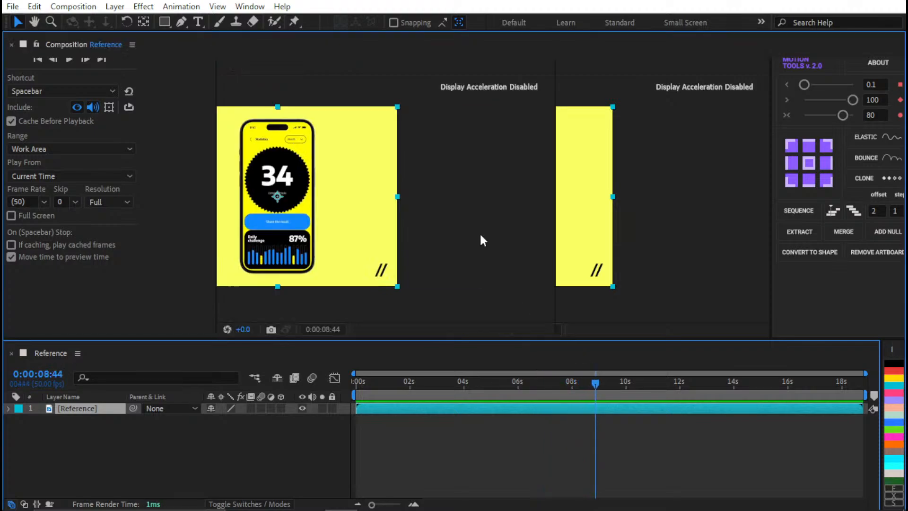
{"action": "key", "text": "shift+slash"}
{"action": "key", "text": "ctrl+space"}
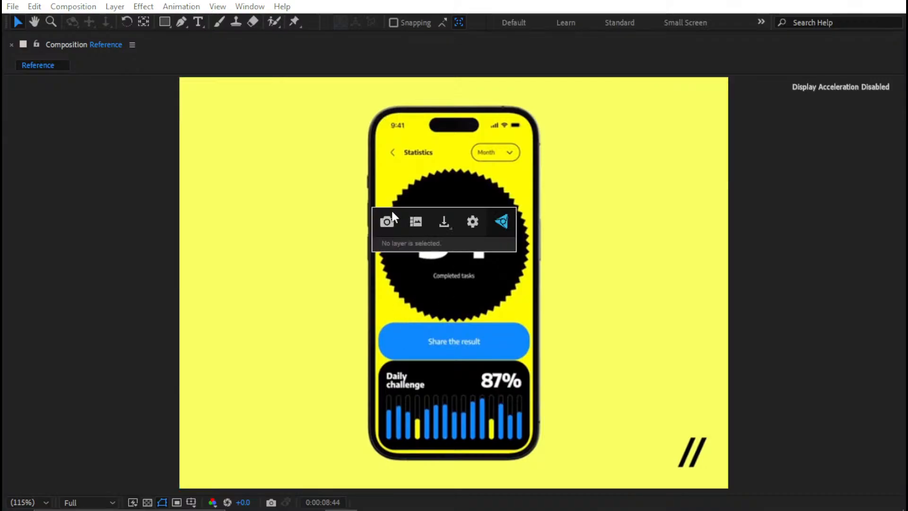
{"action": "left_click", "coordinate": [444, 221]}
{"action": "left_click", "coordinate": [480, 235]}
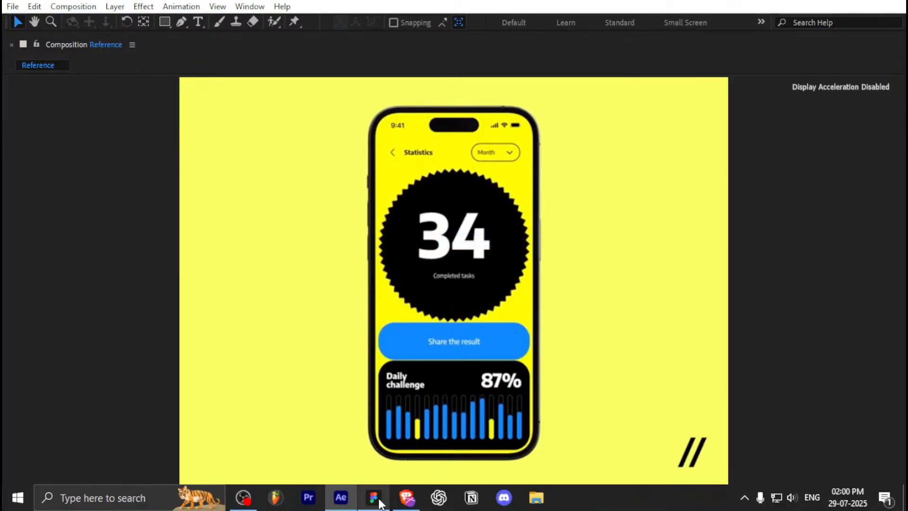
- In Figma, paste the Statistics frame, set its width to 1920 and align it beneath the home screen frame
{"action": "left_click", "coordinate": [382, 494]}
{"action": "key", "text": "ctrl+v"}
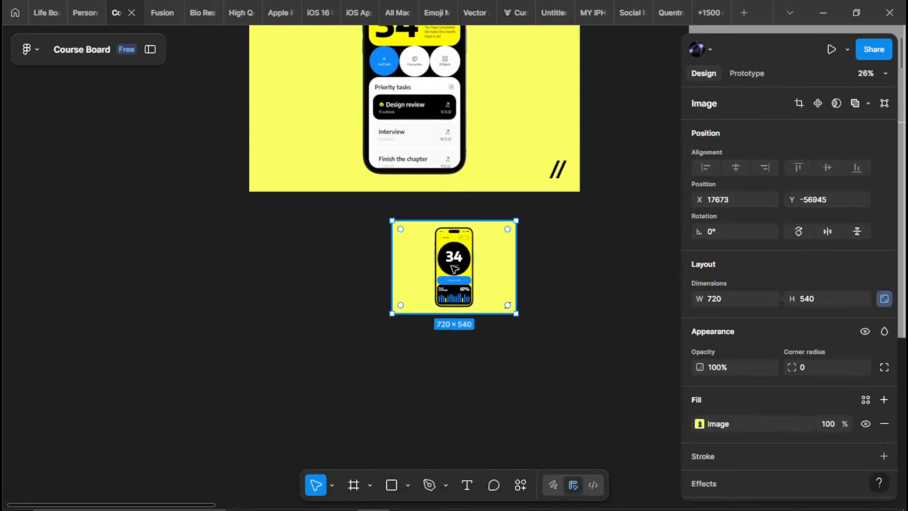
{"action": "left_click", "coordinate": [736, 300]}
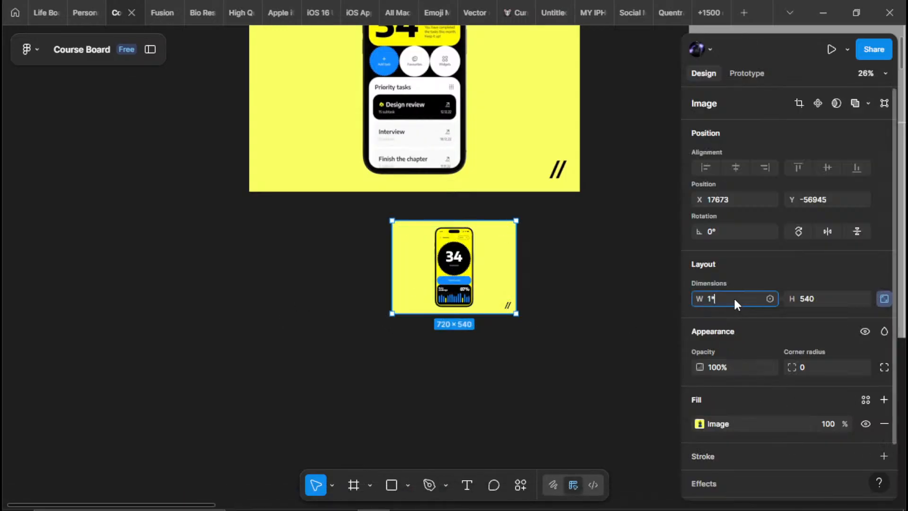
{"action": "type", "text": "1920"}
{"action": "key", "text": "Return"}
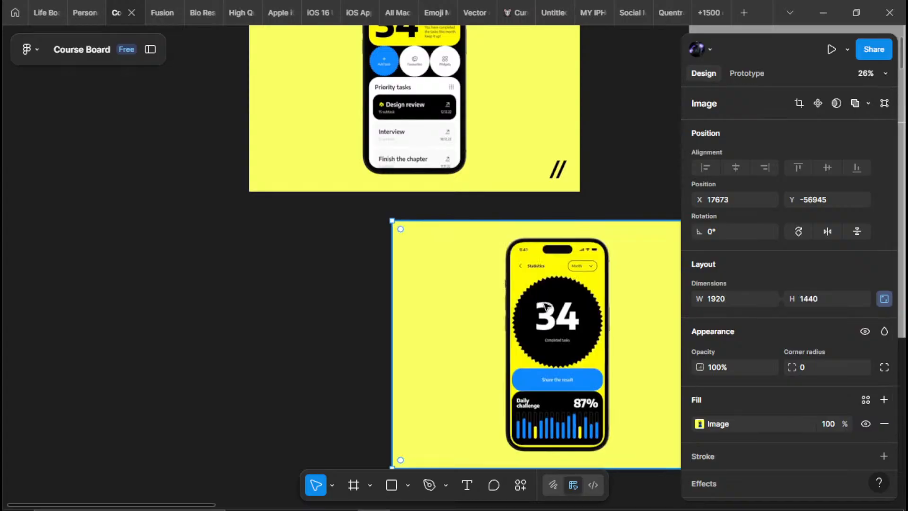
{"action": "left_click_drag", "start_coordinate": [509, 326], "coordinate": [367, 307]}
{"action": "left_click", "coordinate": [116, 309]}
- Switch to After Effects, scrub to the Design review screen at 0:00:15:09 and copy that frame to the clipboard
{"action": "left_click", "coordinate": [343, 500]}
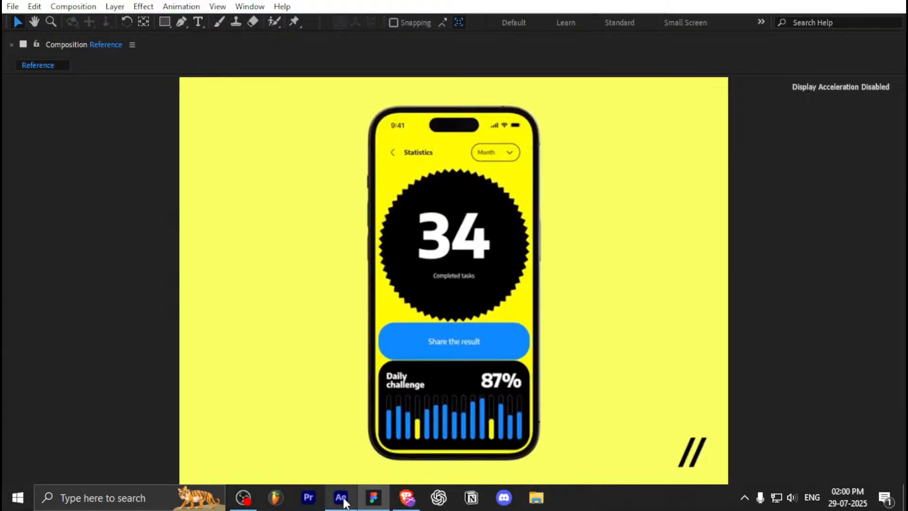
{"action": "key", "text": "grave"}
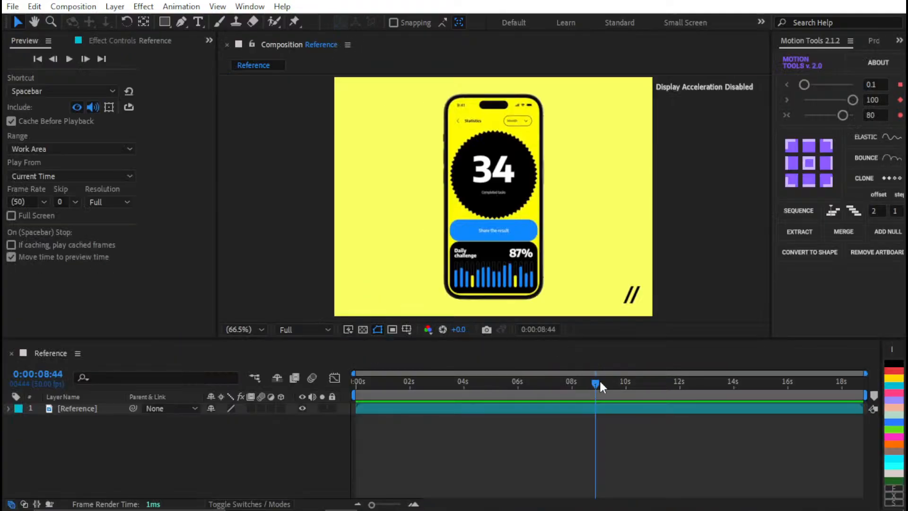
{"action": "left_click_drag", "start_coordinate": [600, 379], "coordinate": [766, 388]}
{"action": "key", "text": "grave"}
{"action": "key", "text": "grave"}
{"action": "left_click", "coordinate": [600, 267]}
{"action": "key", "text": "grave"}
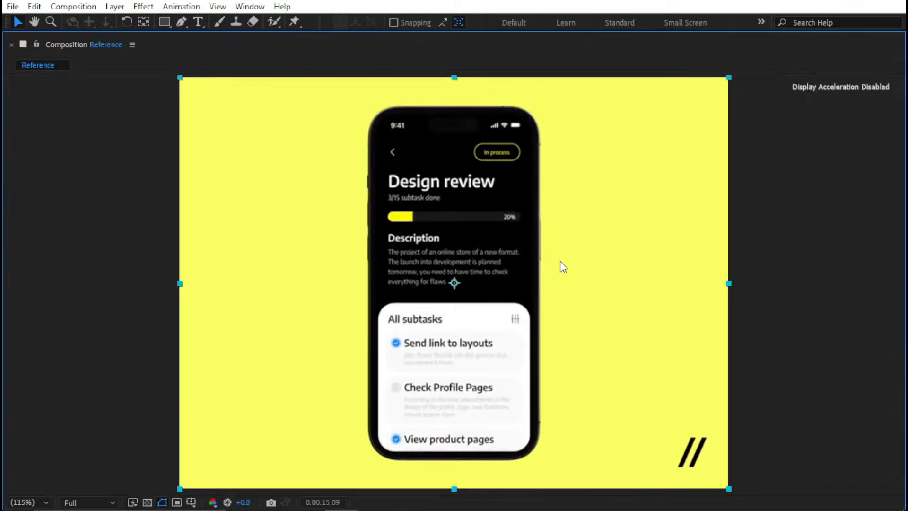
{"action": "key", "text": "ctrl+space"}
{"action": "left_click", "coordinate": [574, 241]}
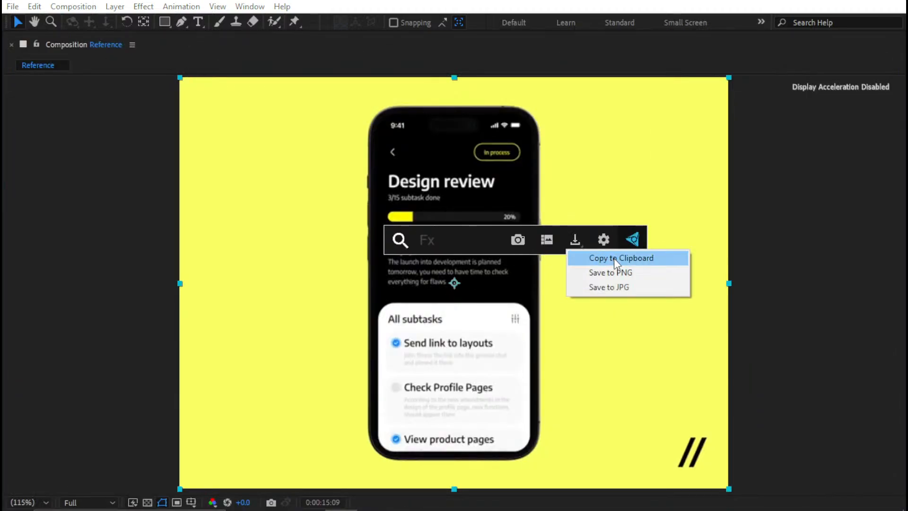
{"action": "left_click", "coordinate": [616, 260]}
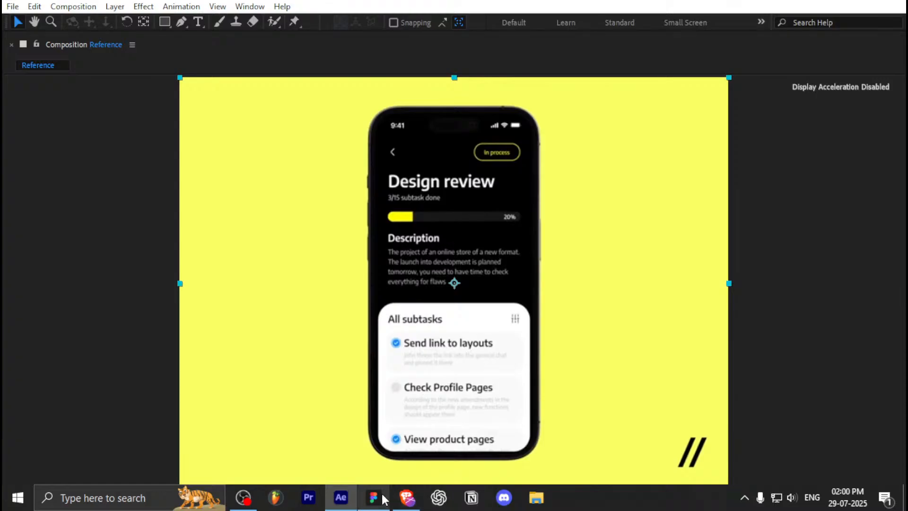
- In Figma, paste the Design review frame, set its width to 1920 and align it directly below the Statistics frame
{"action": "left_click", "coordinate": [373, 506]}
{"action": "scroll", "coordinate": [331, 393], "scroll_direction": "down", "scroll_amount": 5}
{"action": "key", "text": "ctrl+v"}
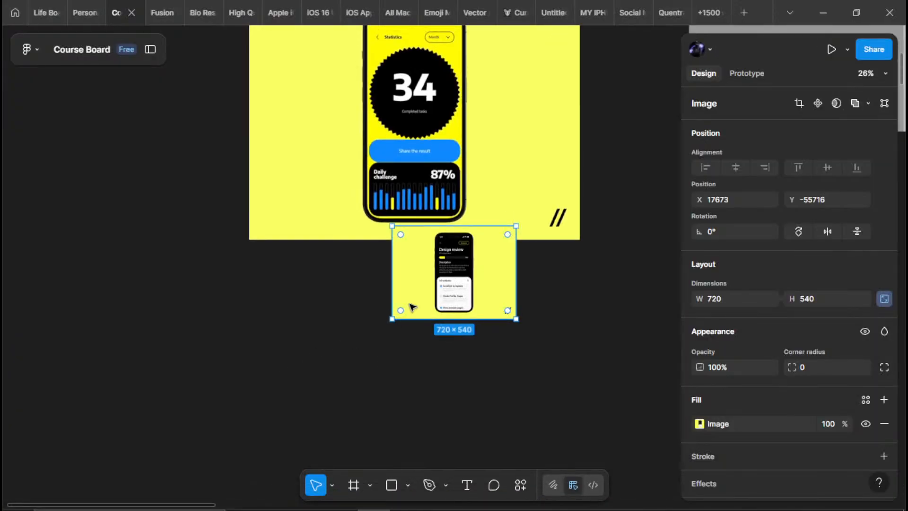
{"action": "left_click", "coordinate": [724, 298]}
{"action": "type", "text": "1920"}
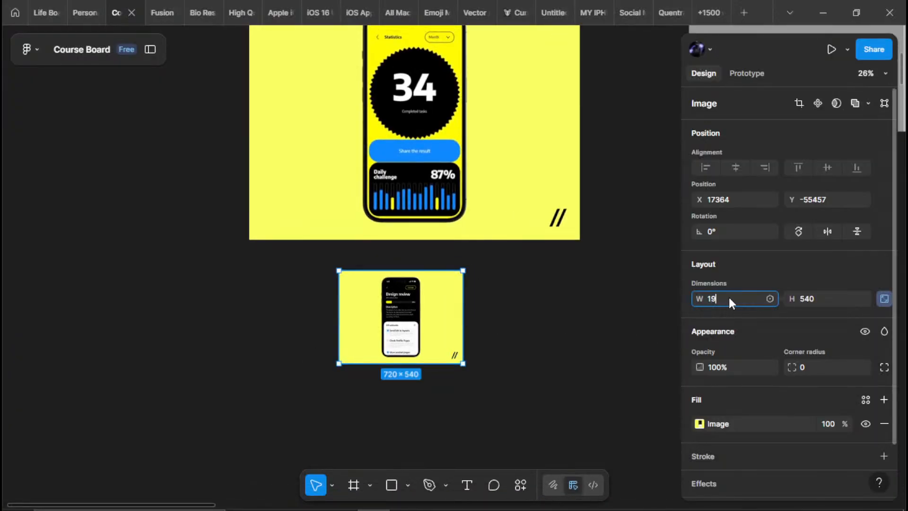
{"action": "key", "text": "Return"}
{"action": "left_click_drag", "start_coordinate": [510, 324], "coordinate": [425, 319]}
{"action": "left_click", "coordinate": [179, 235]}
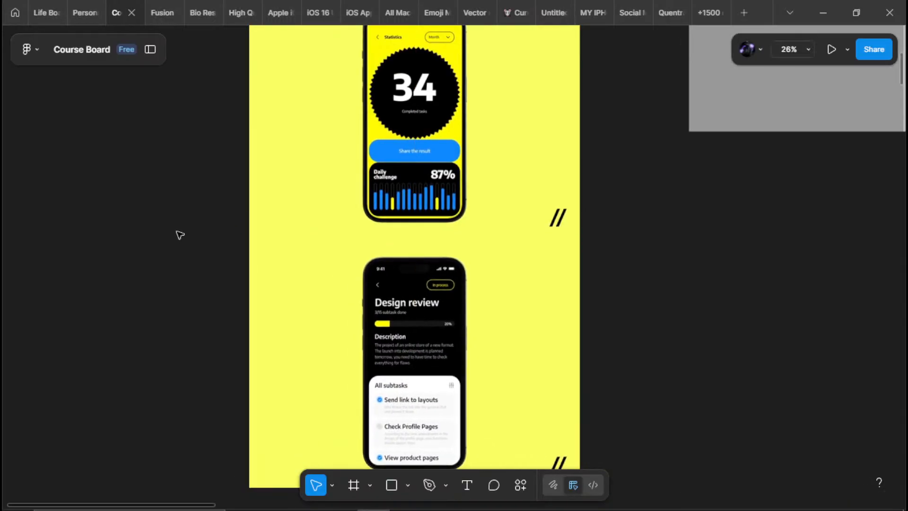
- Move the home screen frame down until it sits flush against the top of the Statistics frame
{"action": "scroll", "coordinate": [251, 231], "scroll_direction": "down", "scroll_amount": 5}
{"action": "left_click_drag", "start_coordinate": [314, 227], "coordinate": [303, 374]}
{"action": "scroll", "coordinate": [285, 289], "scroll_direction": "up", "scroll_amount": 1}
{"action": "scroll", "coordinate": [294, 267], "scroll_direction": "up", "scroll_amount": 3}
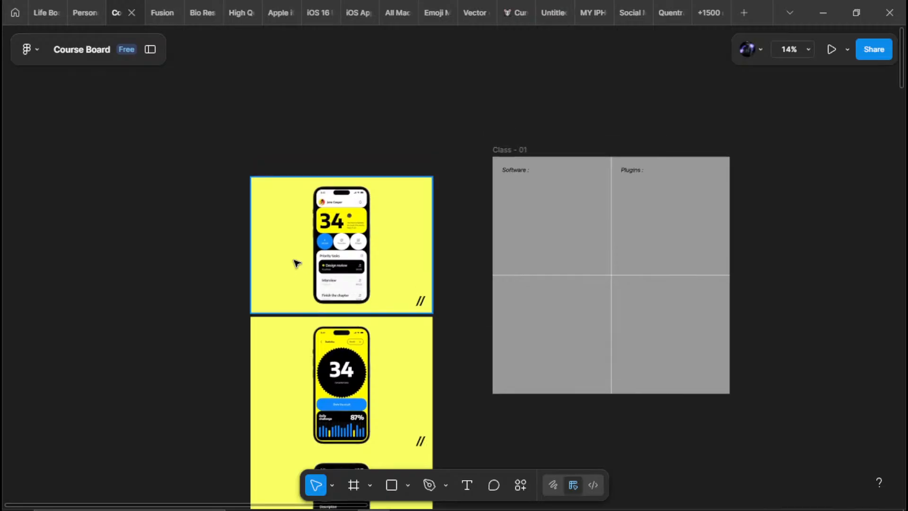
{"action": "left_click_drag", "start_coordinate": [296, 260], "coordinate": [299, 268]}
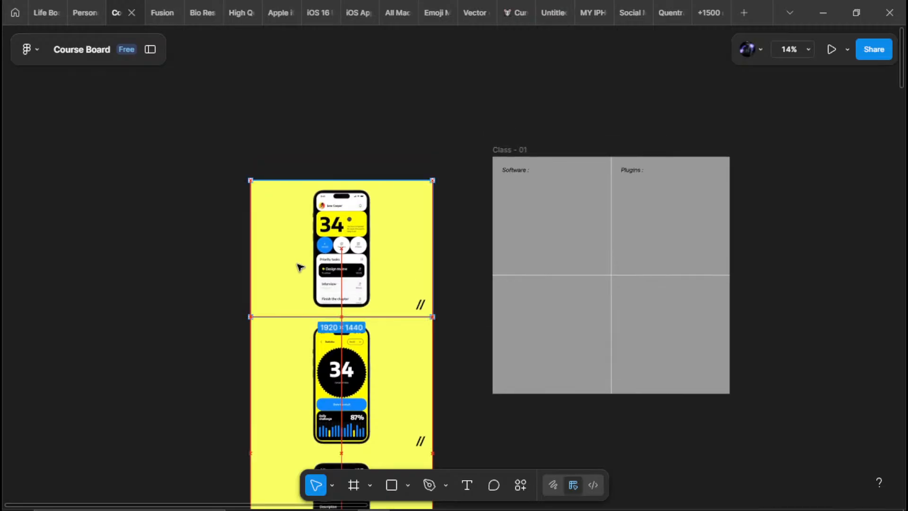
{"action": "scroll", "coordinate": [278, 283], "scroll_direction": "down", "scroll_amount": 3, "text": "ctrl"}
{"action": "left_click", "coordinate": [217, 288]}
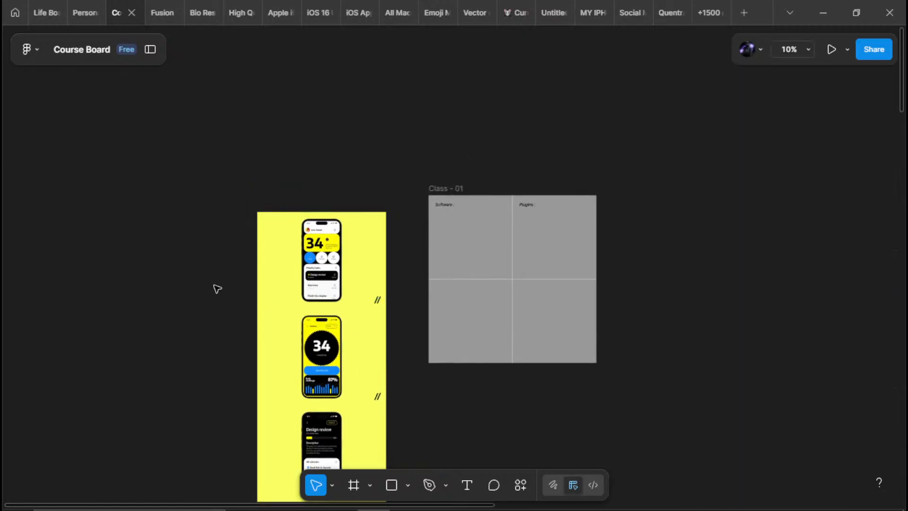
- Select all three stacked frames and move them farther from the Class - 01 board, to about X 14691
{"action": "scroll", "coordinate": [338, 267], "scroll_direction": "down", "scroll_amount": 3}
{"action": "left_click_drag", "start_coordinate": [324, 290], "coordinate": [350, 420]}
{"action": "left_click_drag", "start_coordinate": [233, 171], "coordinate": [384, 412]}
{"action": "left_click_drag", "start_coordinate": [333, 374], "coordinate": [274, 358]}
{"action": "left_click_drag", "start_coordinate": [226, 360], "coordinate": [214, 360]}
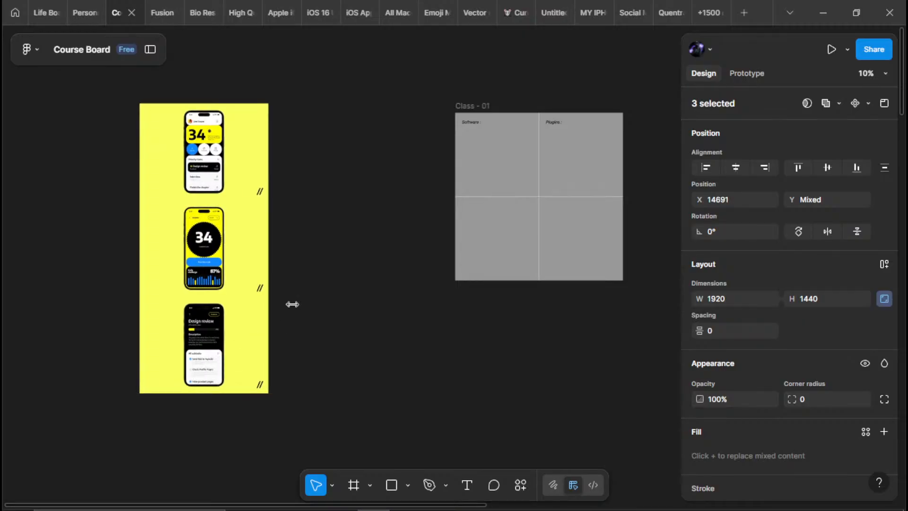
{"action": "left_click_drag", "start_coordinate": [371, 274], "coordinate": [451, 274]}
{"action": "left_click", "coordinate": [451, 273]}
{"action": "scroll", "coordinate": [247, 149], "scroll_direction": "up", "scroll_amount": 2}
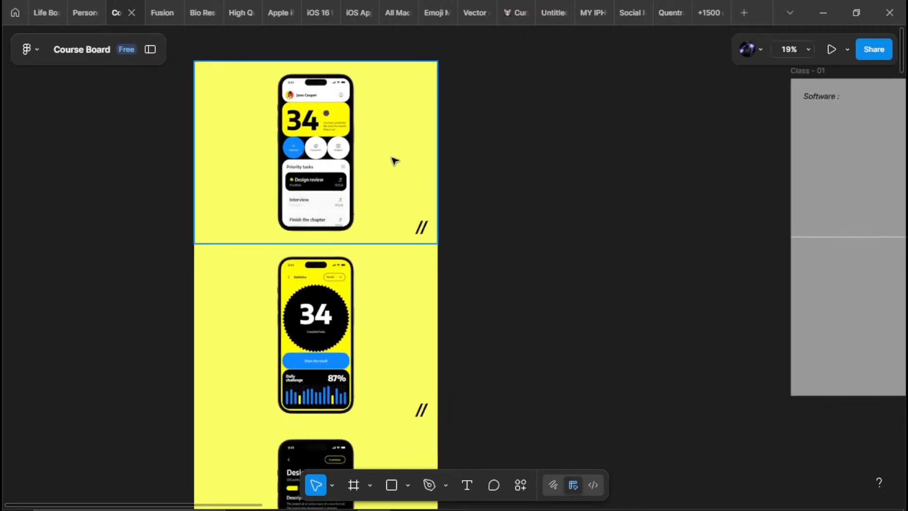
{"action": "scroll", "coordinate": [395, 161], "scroll_direction": "up", "scroll_amount": 2}
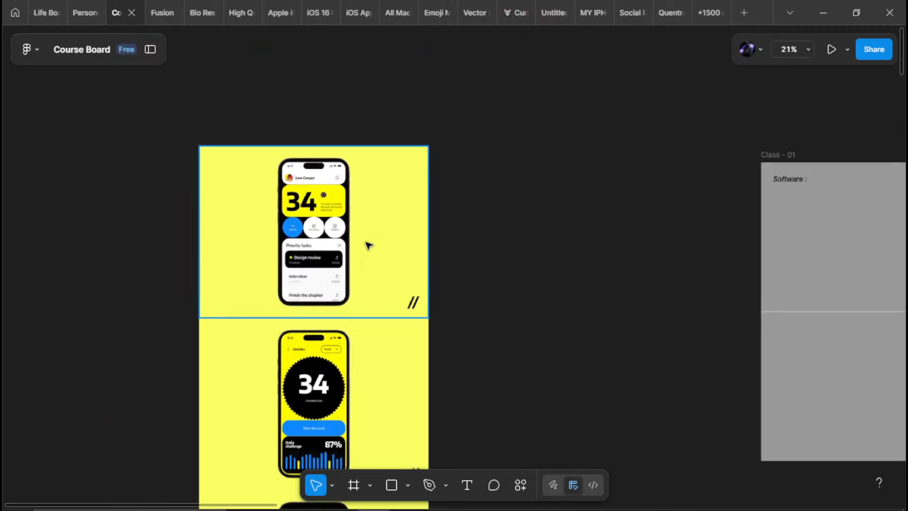
{"action": "scroll", "coordinate": [369, 245], "scroll_direction": "up", "scroll_amount": 3}
{"action": "scroll", "coordinate": [459, 213], "scroll_direction": "down", "scroll_amount": 3}
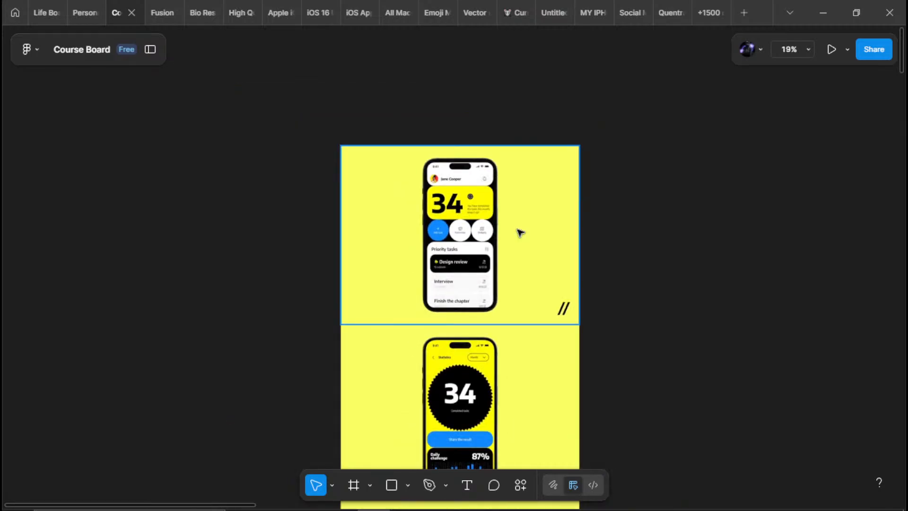
{"action": "scroll", "coordinate": [519, 234], "scroll_direction": "right", "scroll_amount": 2}
{"action": "scroll", "coordinate": [519, 234], "scroll_direction": "down", "scroll_amount": 2}
{"action": "scroll", "coordinate": [518, 228], "scroll_direction": "down", "scroll_amount": 2}
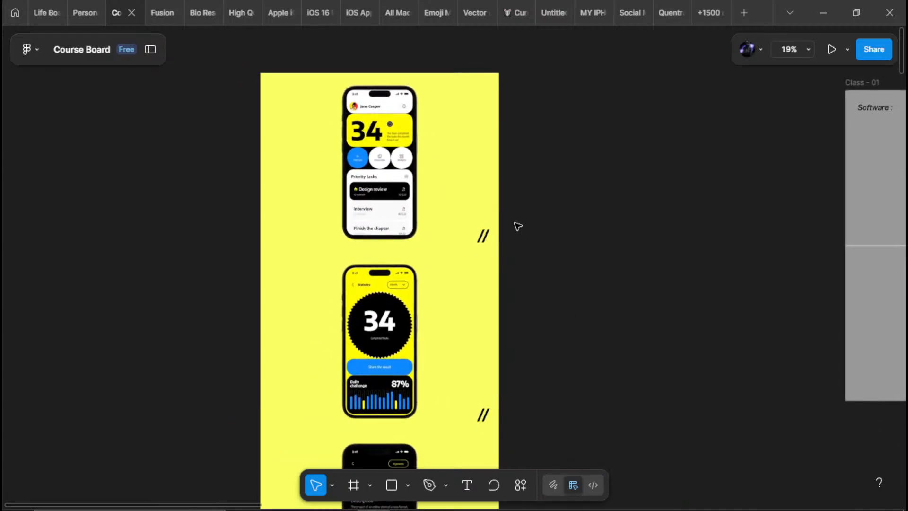
{"action": "left_click_drag", "start_coordinate": [517, 228], "coordinate": [430, 142]}
{"action": "left_click_drag", "start_coordinate": [462, 180], "coordinate": [476, 224]}
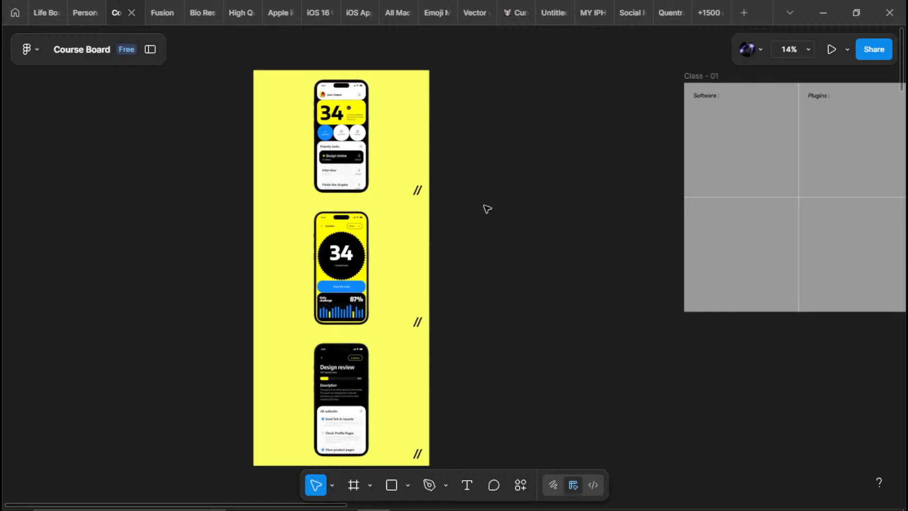
- Switch to the Brave browser, search the web for "Aeux" in a new tab and open the AEUX GitHub site
{"action": "key", "text": "super"}
{"action": "left_click", "coordinate": [400, 502]}
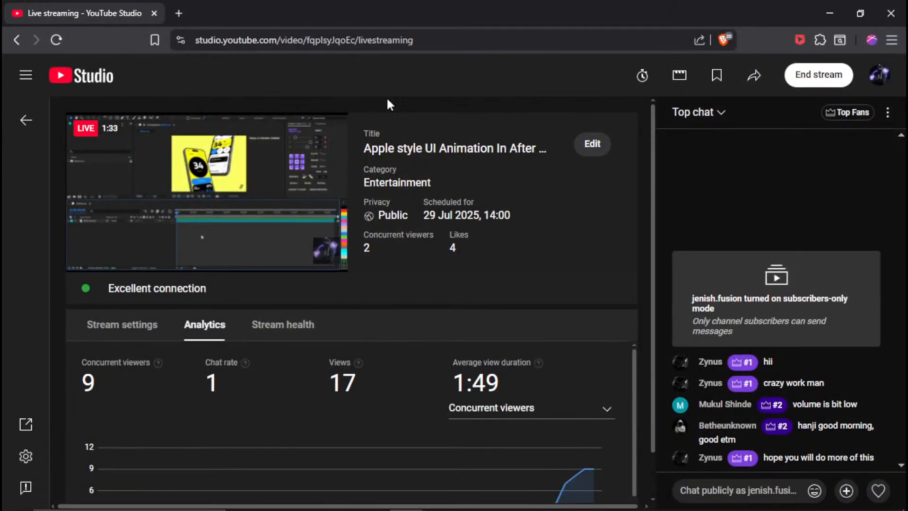
{"action": "left_click", "coordinate": [176, 11]}
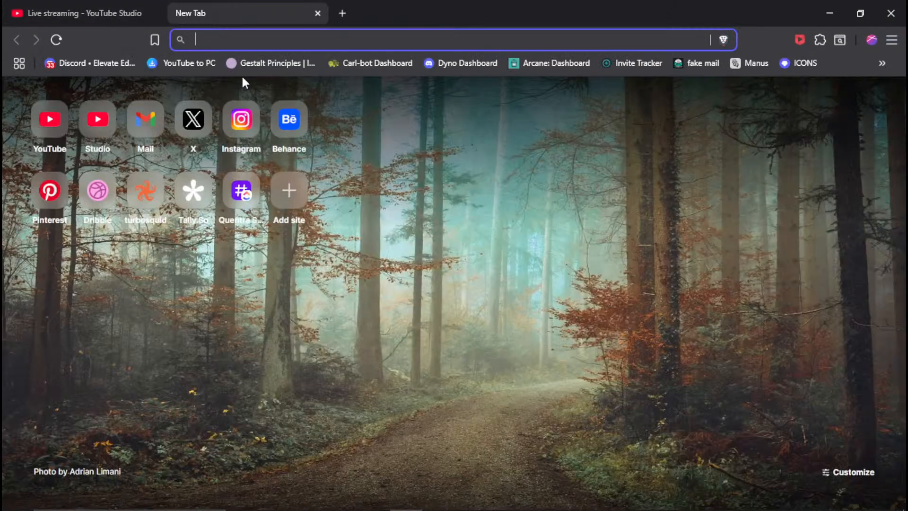
{"action": "type", "text": "Ae"}
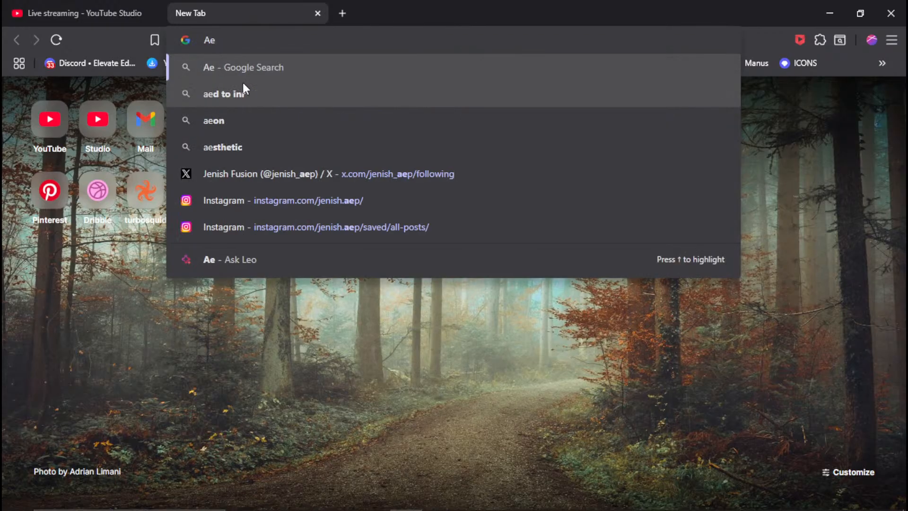
{"action": "type", "text": "ux"}
{"action": "key", "text": "Return"}
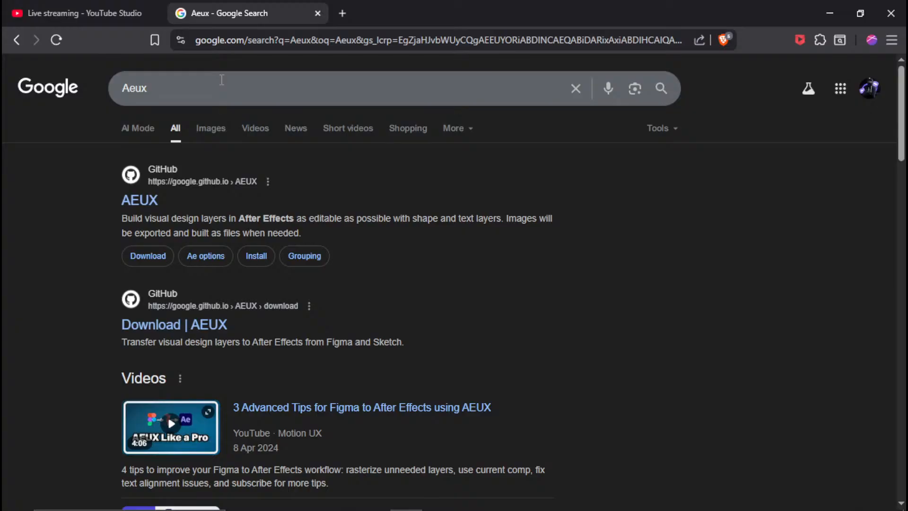
{"action": "left_click", "coordinate": [138, 207]}
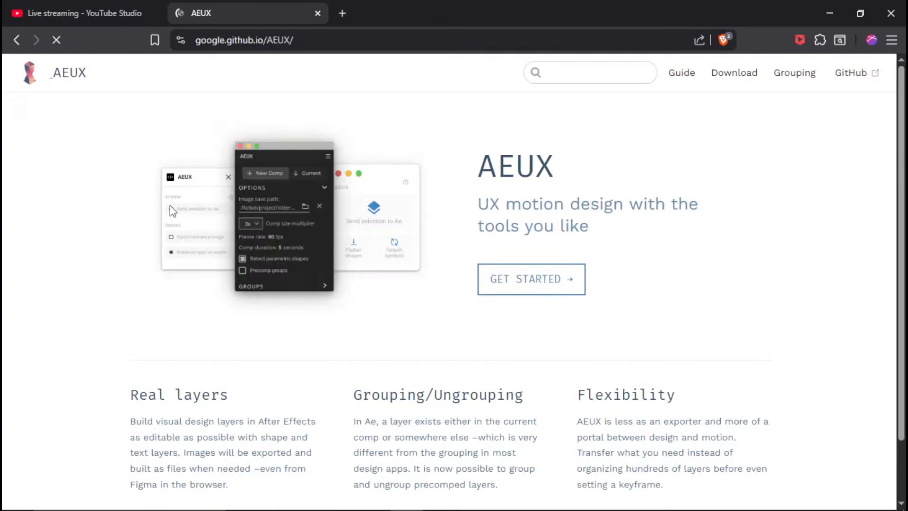
- Download AEUX 0.8.2 from the site's download page, saving AEUX_0.8.2 as a ZIP in the Softwares folder, and check the recent downloads
{"action": "left_click", "coordinate": [527, 284]}
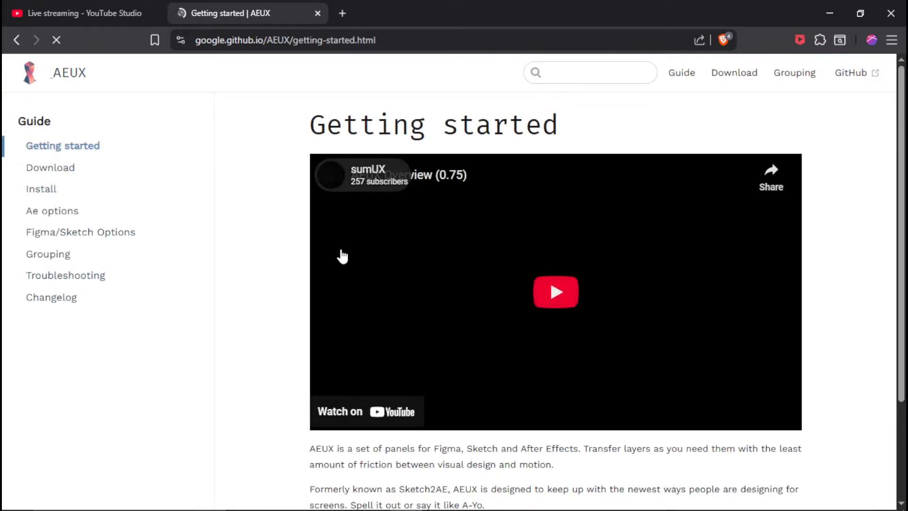
{"action": "scroll", "coordinate": [374, 317], "scroll_direction": "down", "scroll_amount": 3}
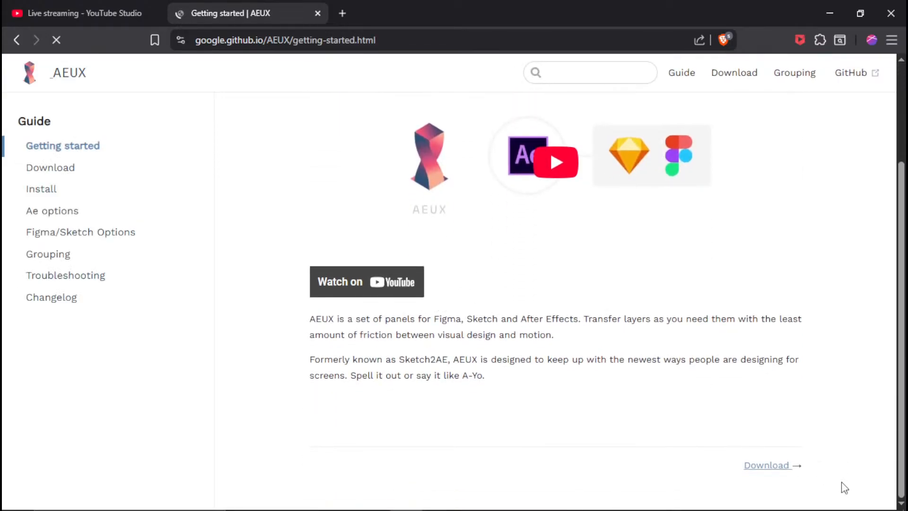
{"action": "left_click", "coordinate": [776, 466]}
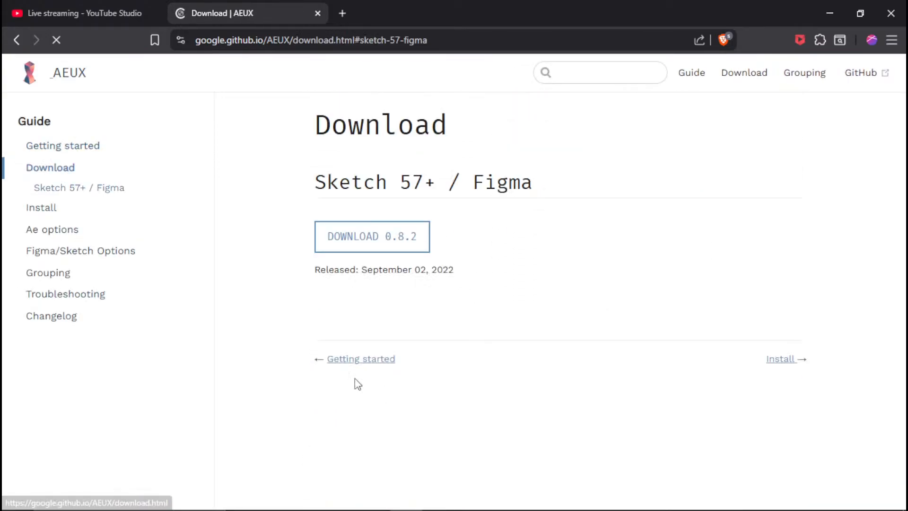
{"action": "left_click", "coordinate": [386, 249]}
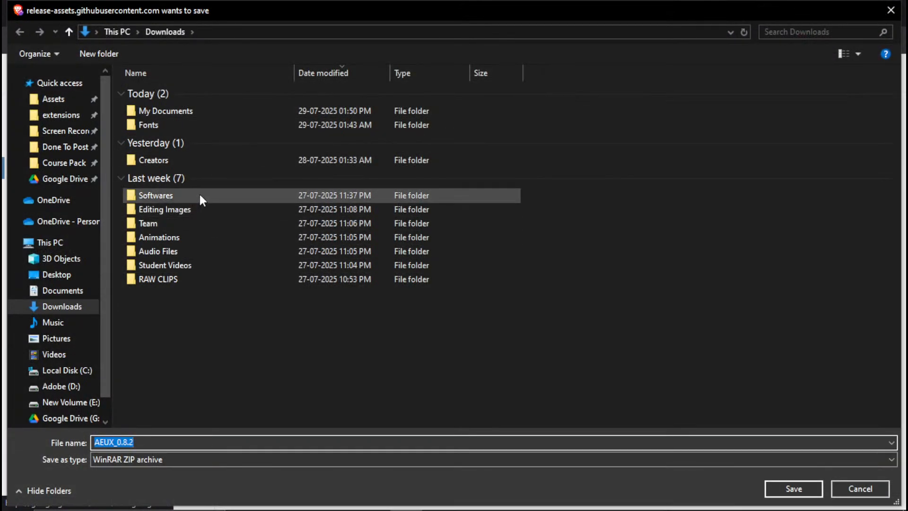
{"action": "double_click", "coordinate": [187, 195]}
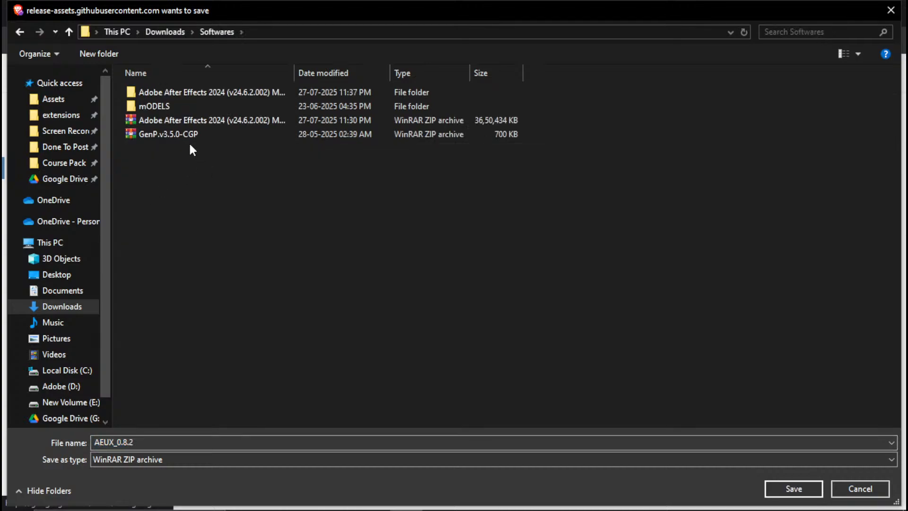
{"action": "left_click", "coordinate": [783, 487]}
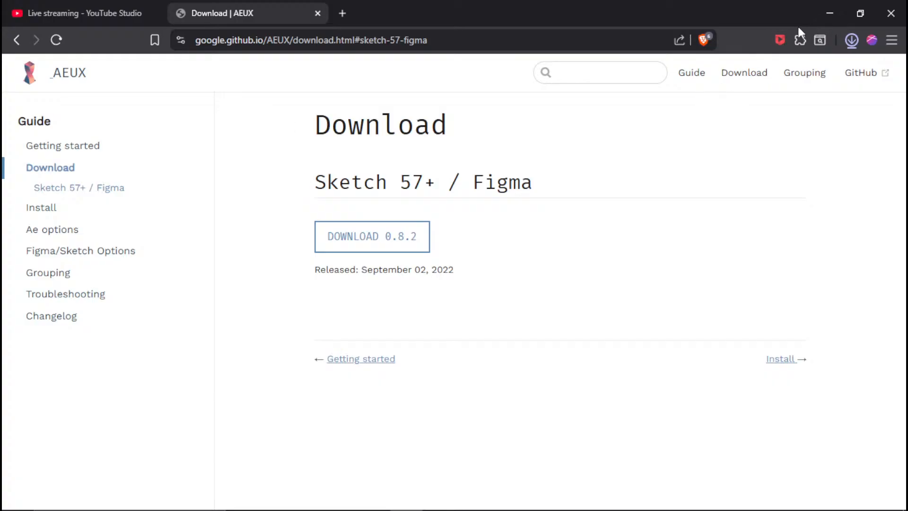
{"action": "left_click", "coordinate": [852, 41]}
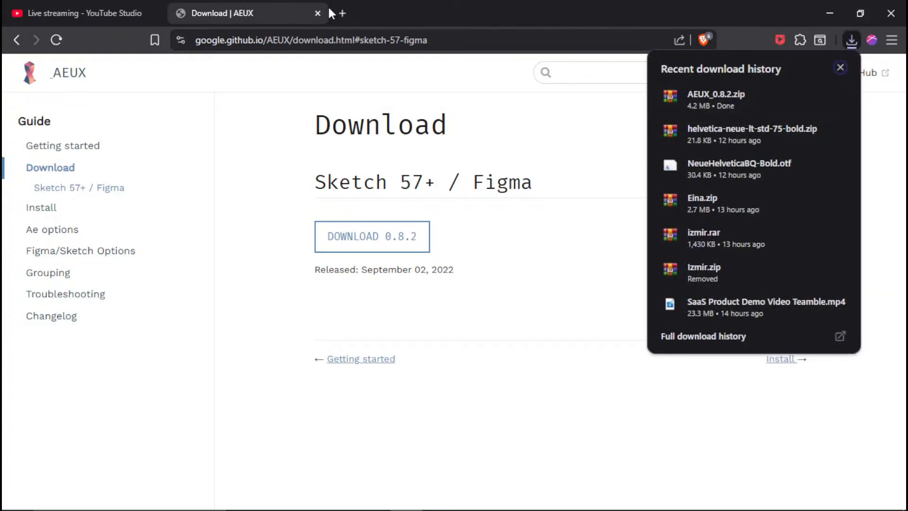
- Search the web for "zxp installer" in a new tab and open the aescripts ZXP/UXP Installer page
{"action": "left_click", "coordinate": [344, 12]}
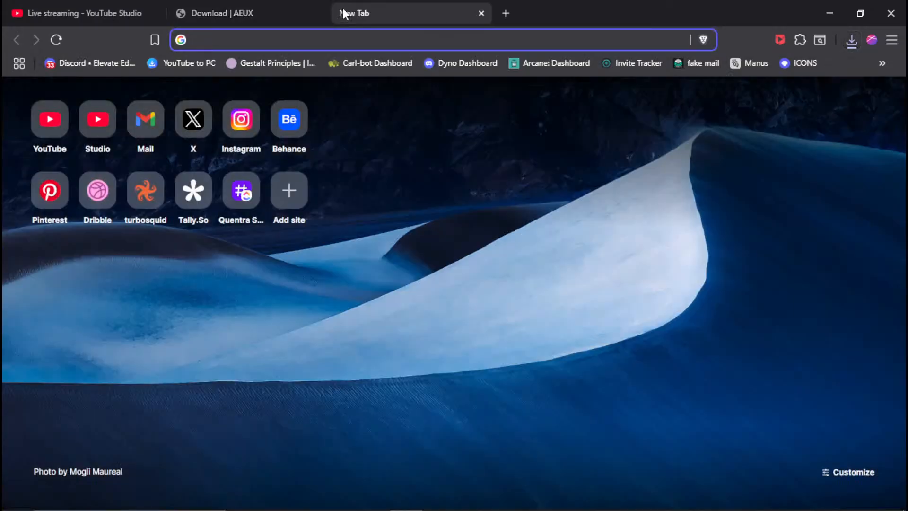
{"action": "type", "text": "zxp"}
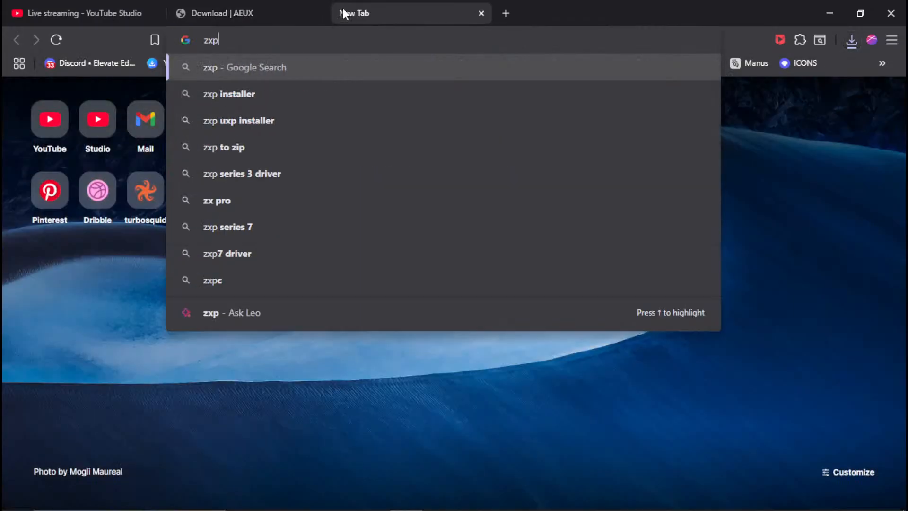
{"action": "key", "text": "Down"}
{"action": "key", "text": "Return"}
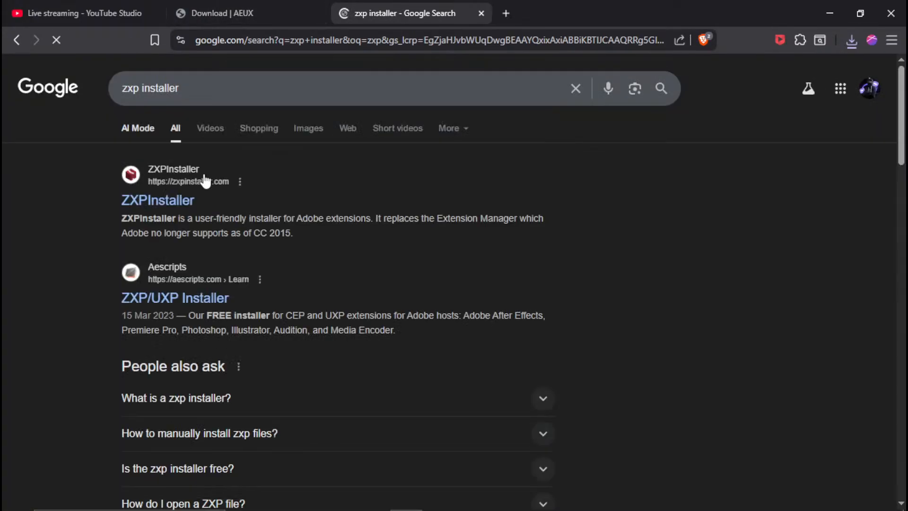
{"action": "left_click", "coordinate": [146, 210]}
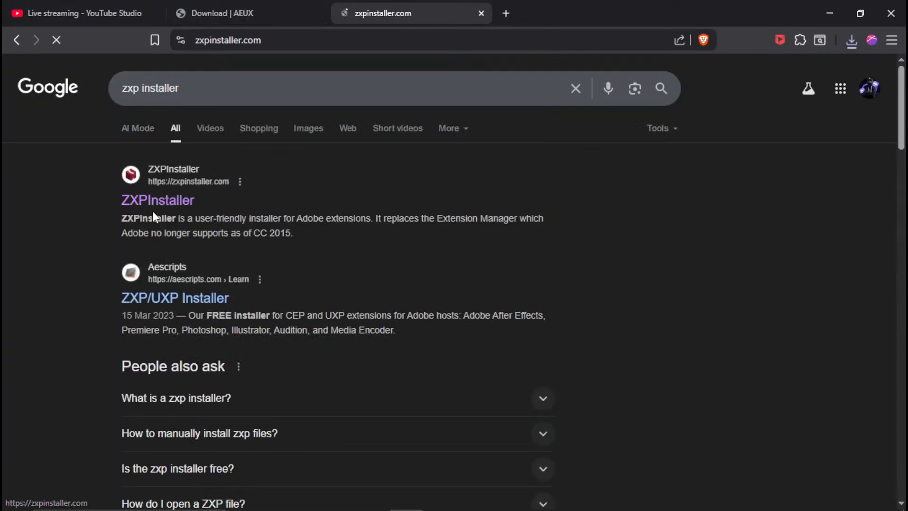
{"action": "key", "text": "alt+Left"}
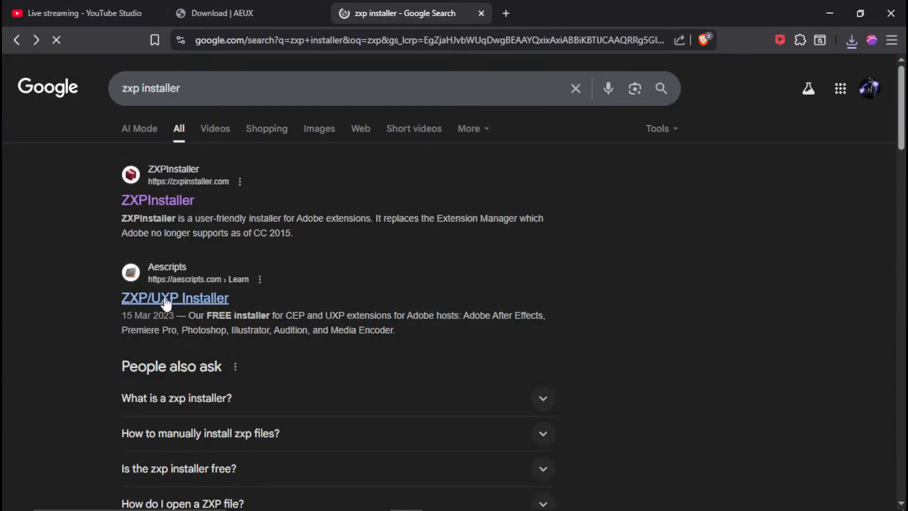
{"action": "left_click", "coordinate": [170, 302]}
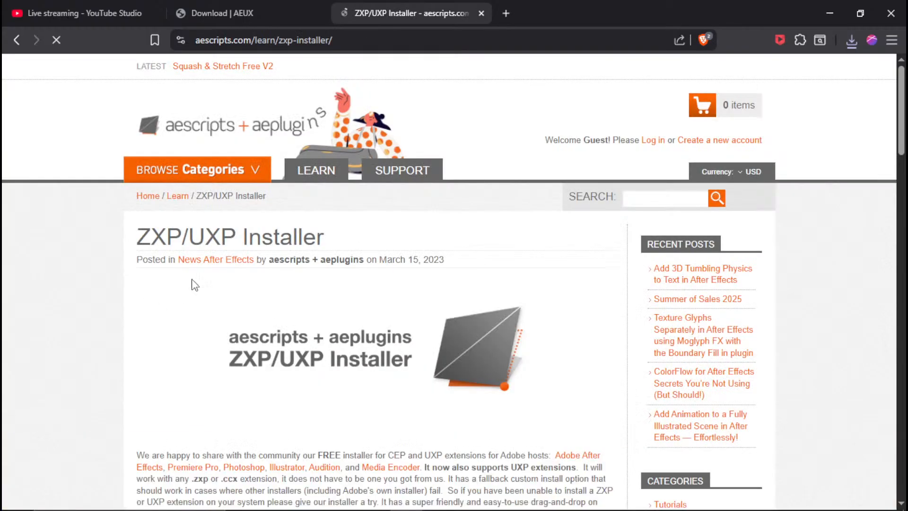
- Download the Windows version of the ZXP/UXP Installer and save the setup file in the Softwares folder
{"action": "mouse_move", "coordinate": [218, 185]}
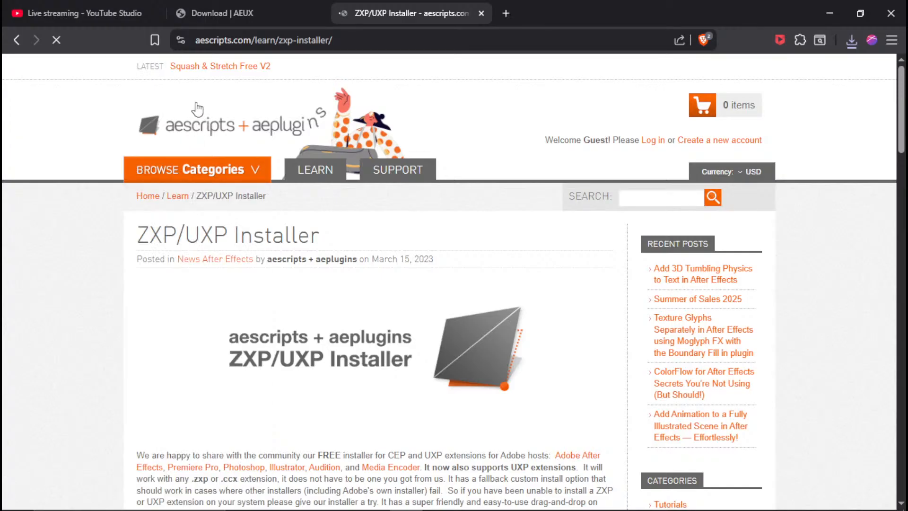
{"action": "scroll", "coordinate": [426, 222], "scroll_direction": "down", "scroll_amount": 20}
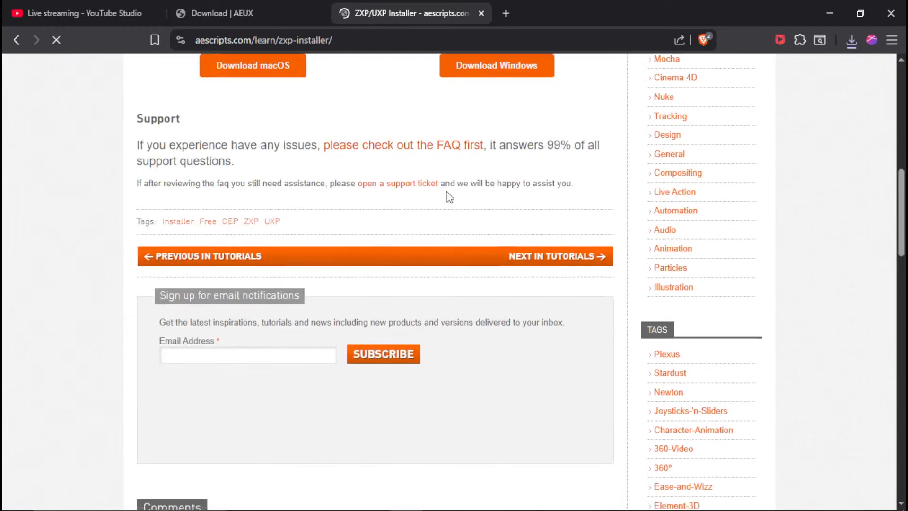
{"action": "scroll", "coordinate": [230, 181], "scroll_direction": "up", "scroll_amount": 8}
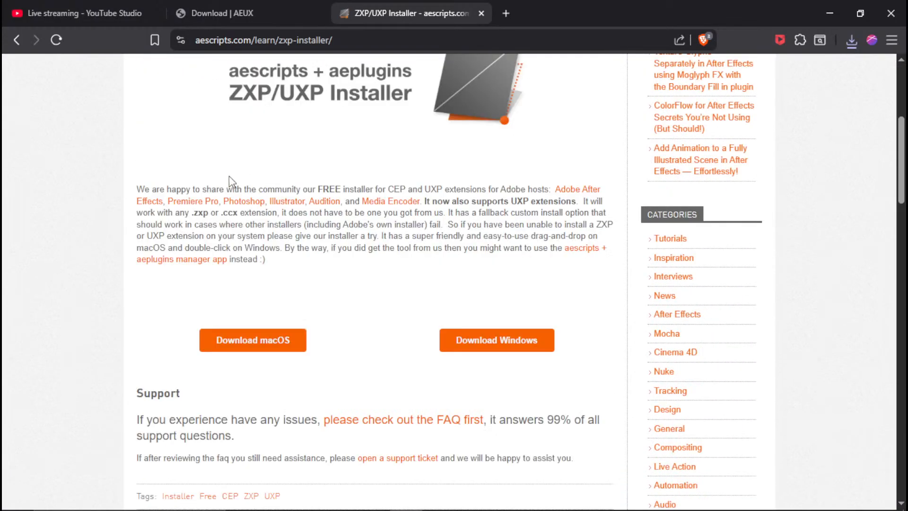
{"action": "left_click", "coordinate": [490, 341]}
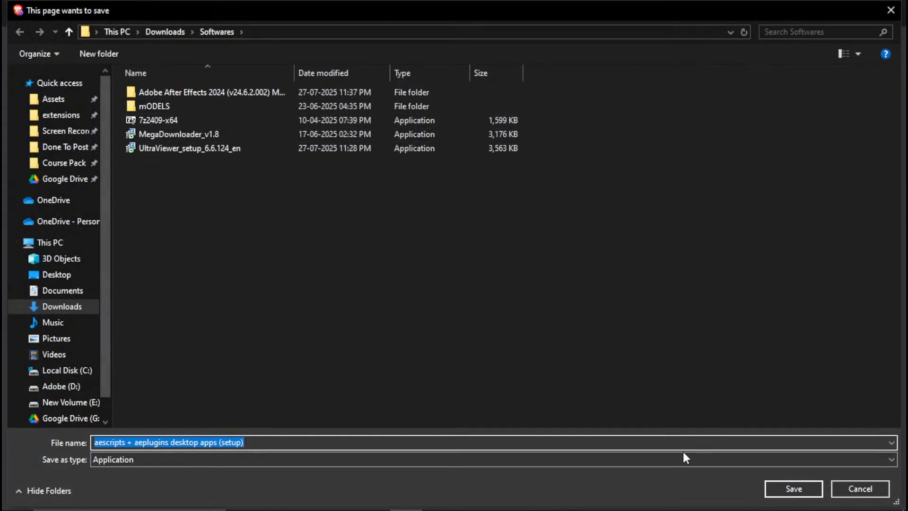
{"action": "key", "text": "Return"}
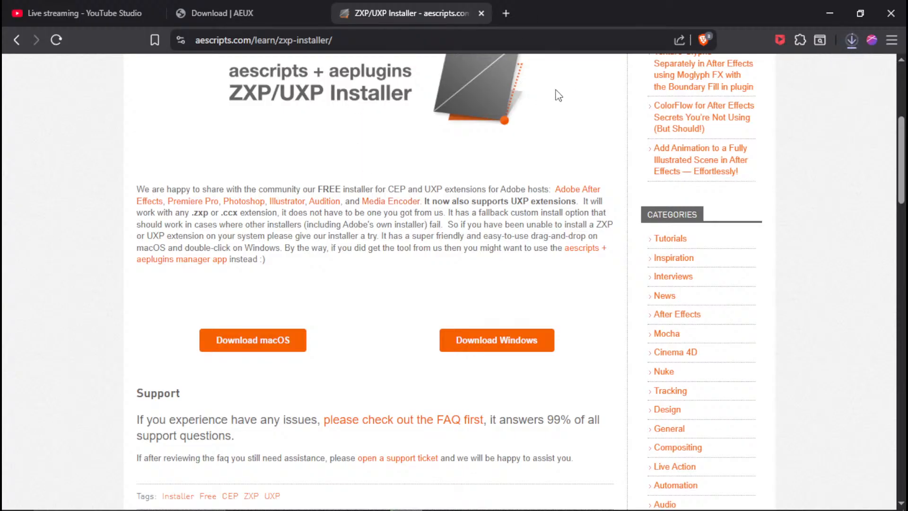
- Locate the downloaded AEUX_0.8.2 archive on disk from the browser's downloads list and extract it into its own AEUX_0.8.2 folder
{"action": "key", "text": "ctrl+j"}
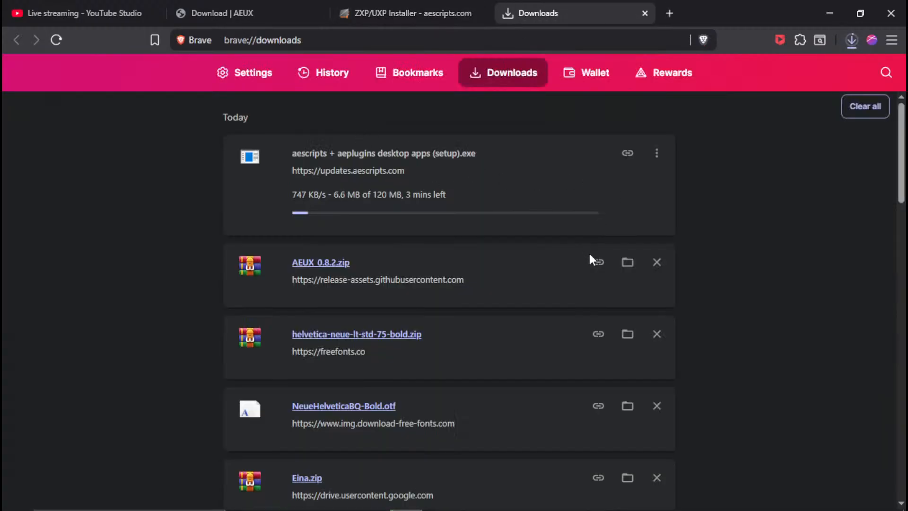
{"action": "left_click", "coordinate": [628, 264]}
{"action": "left_click", "coordinate": [199, 185]}
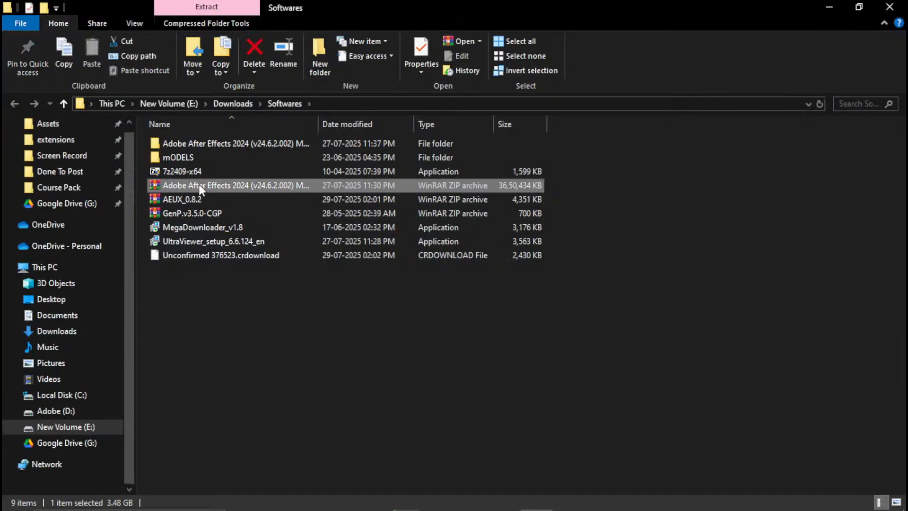
{"action": "left_click", "coordinate": [182, 198]}
{"action": "right_click", "coordinate": [180, 199]}
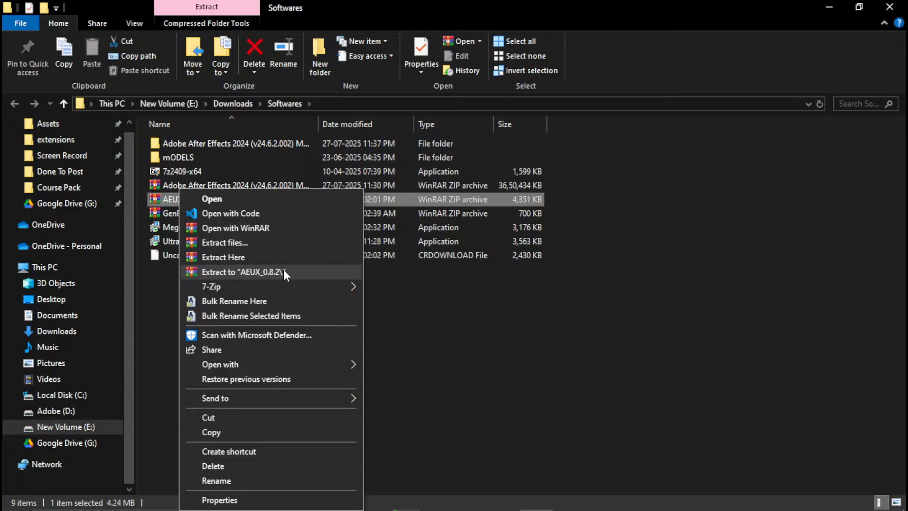
{"action": "left_click", "coordinate": [222, 278]}
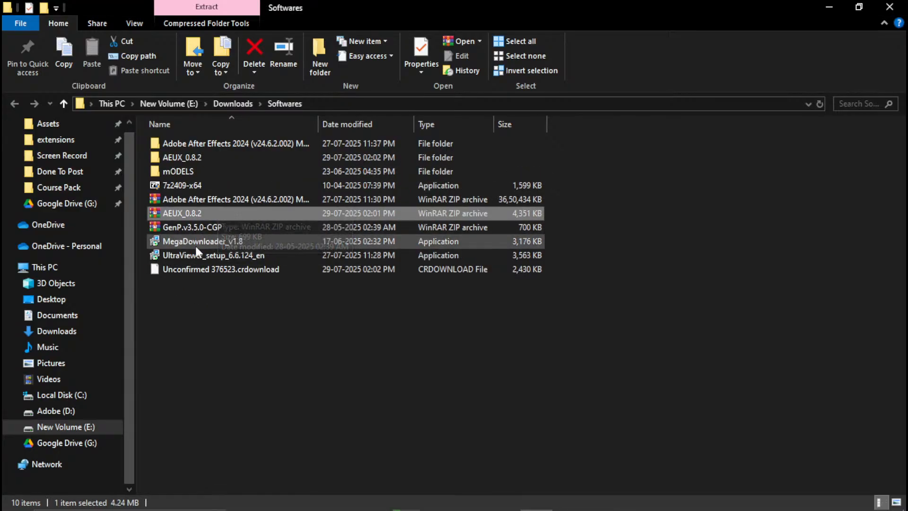
- Open the extracted AEUX_0.8.2 folder and the folder of the same name inside it
{"action": "left_click", "coordinate": [191, 209]}
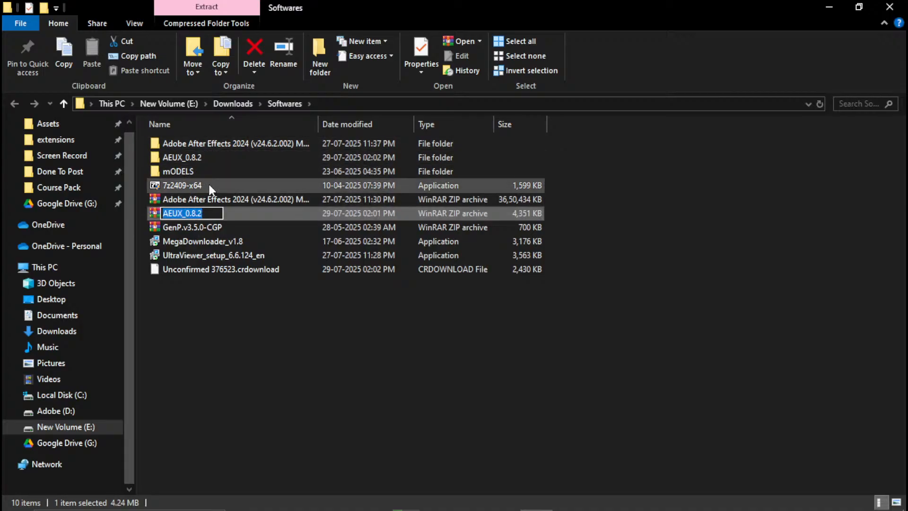
{"action": "double_click", "coordinate": [213, 161]}
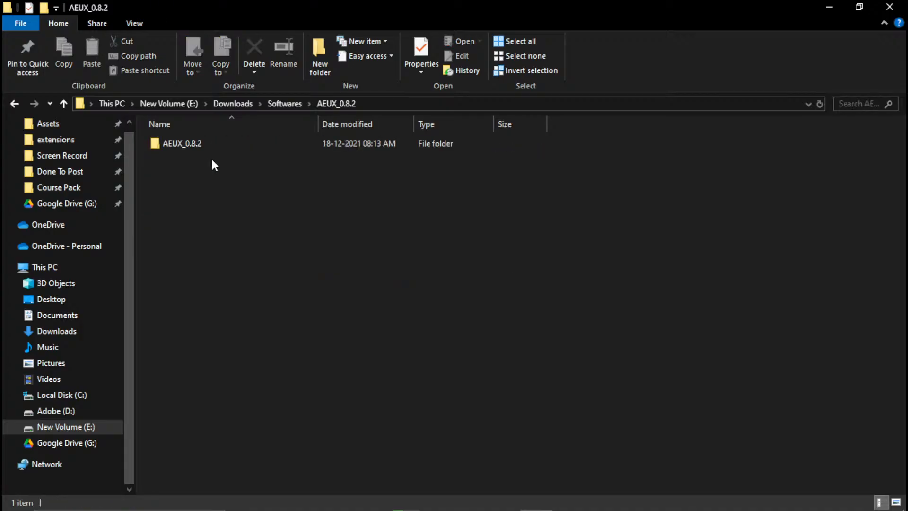
{"action": "double_click", "coordinate": [277, 143]}
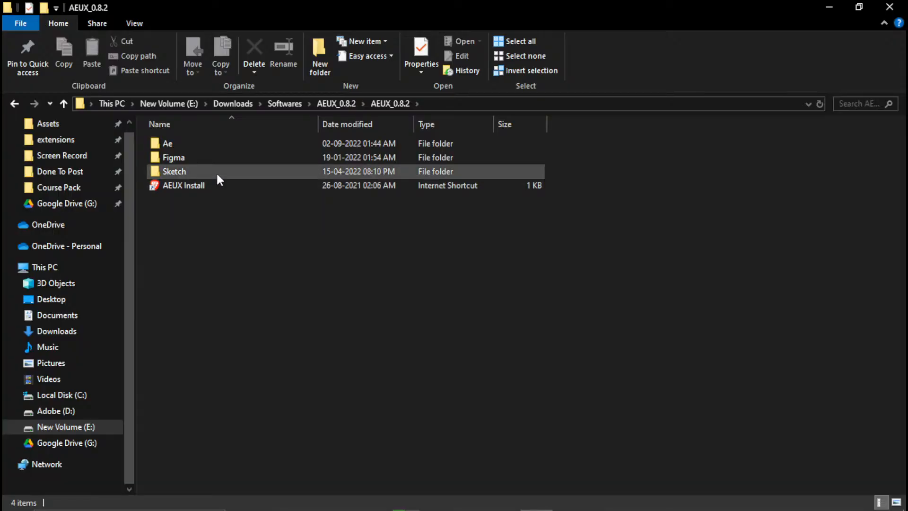
- Examine the contents of the Figma and Ae subfolders in the extracted AEUX package
{"action": "double_click", "coordinate": [231, 156]}
{"action": "key", "text": "alt+Left"}
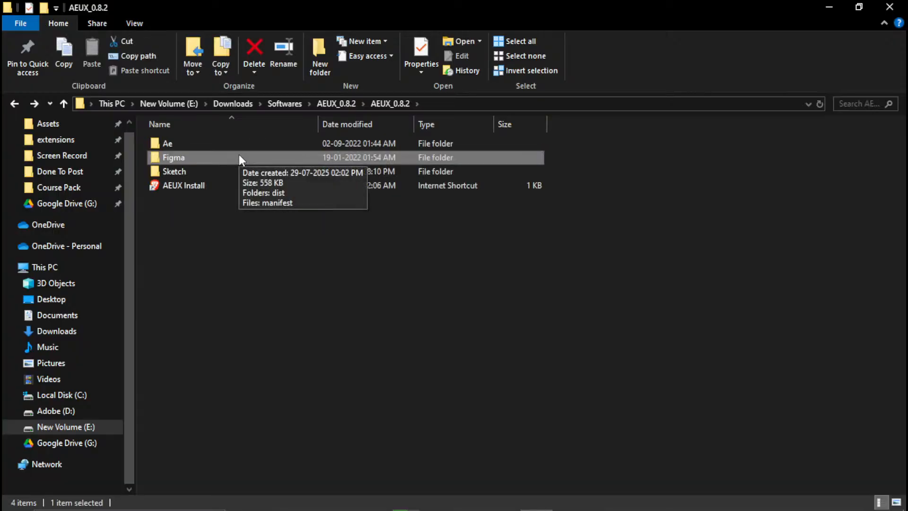
{"action": "left_click", "coordinate": [209, 238]}
{"action": "double_click", "coordinate": [194, 159]}
{"action": "key", "text": "alt+Left"}
{"action": "double_click", "coordinate": [195, 148]}
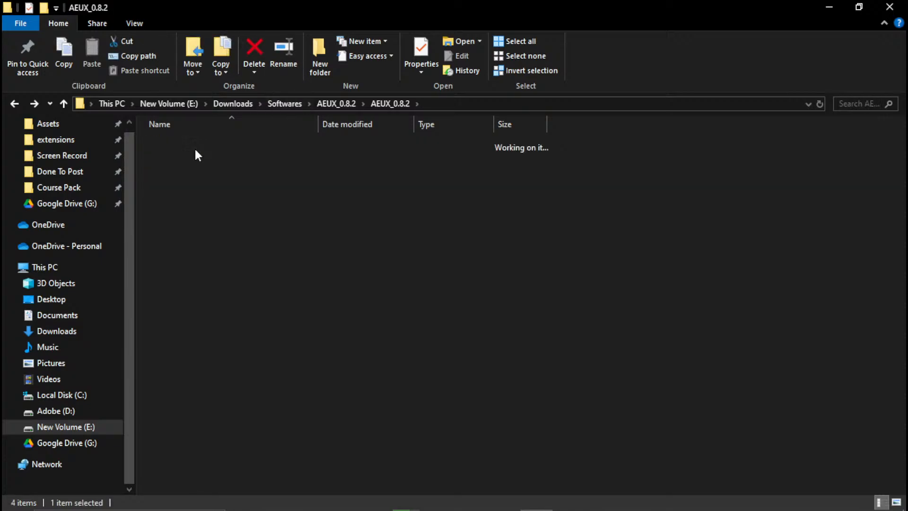
{"action": "key", "text": "alt+Left"}
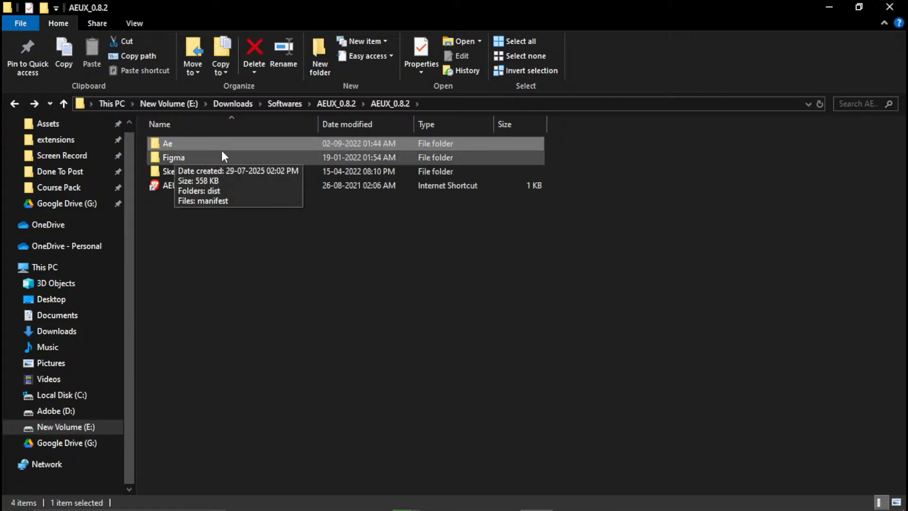
{"action": "double_click", "coordinate": [215, 144]}
{"action": "key", "text": "alt+Left"}
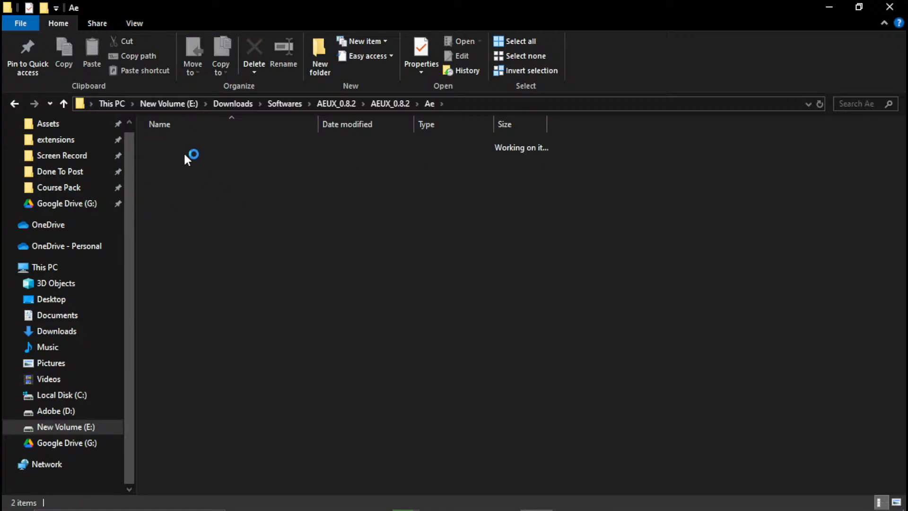
- Switch to Figma and import the AEUX development plugin from the manifest file in the Figma subfolder of the extracted AEUX_0.8.2 package
{"action": "double_click", "coordinate": [211, 156]}
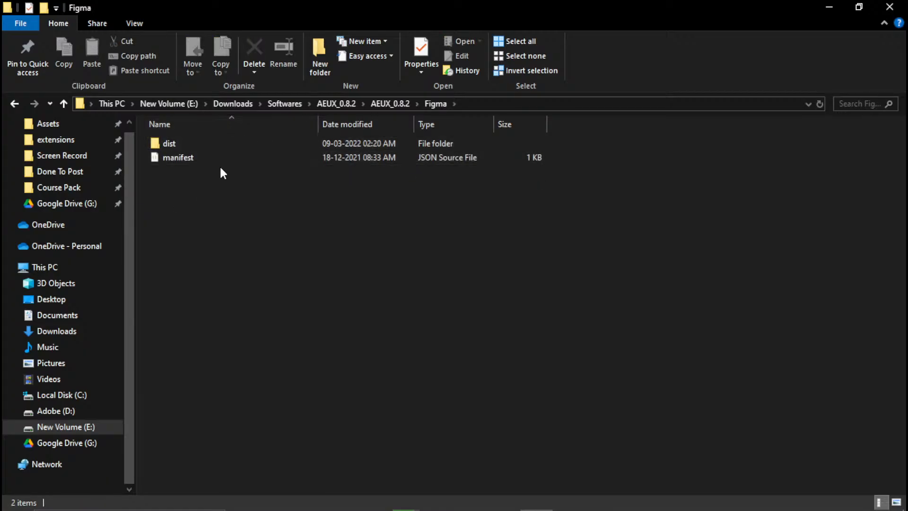
{"action": "left_click", "coordinate": [373, 503]}
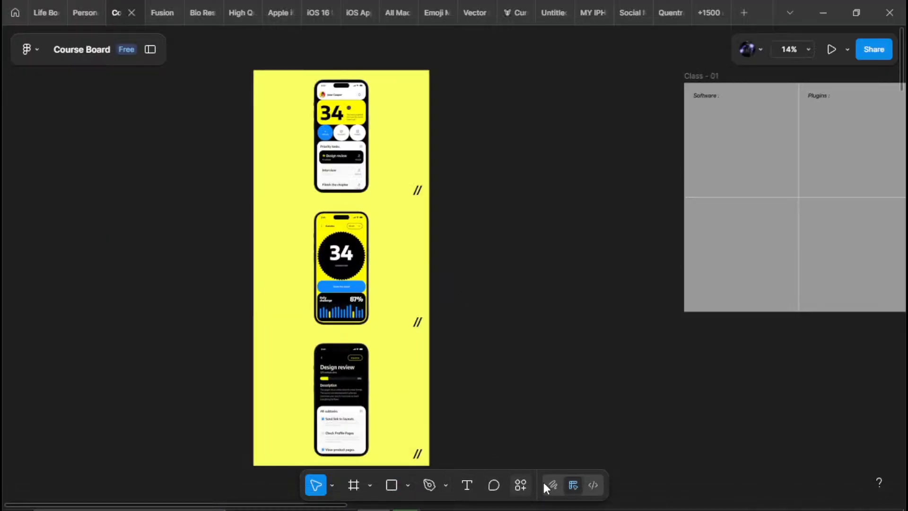
{"action": "left_click", "coordinate": [526, 484]}
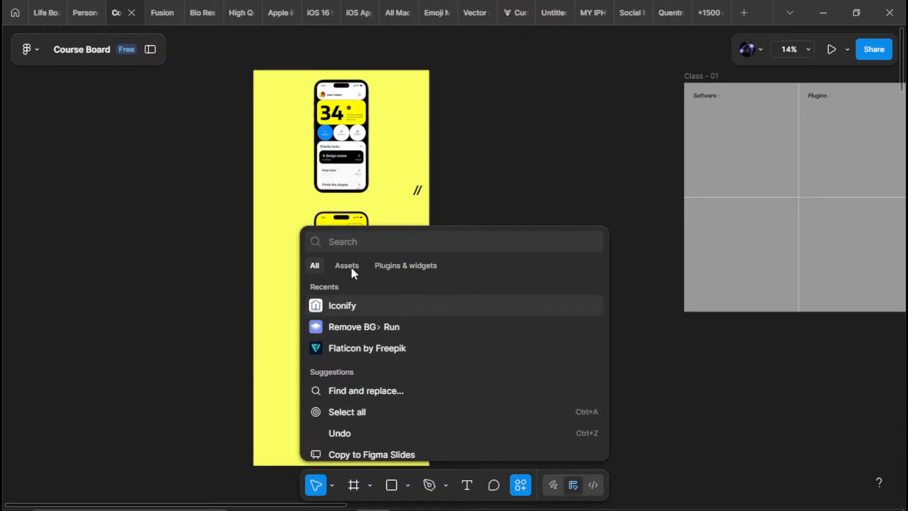
{"action": "left_click", "coordinate": [380, 265]}
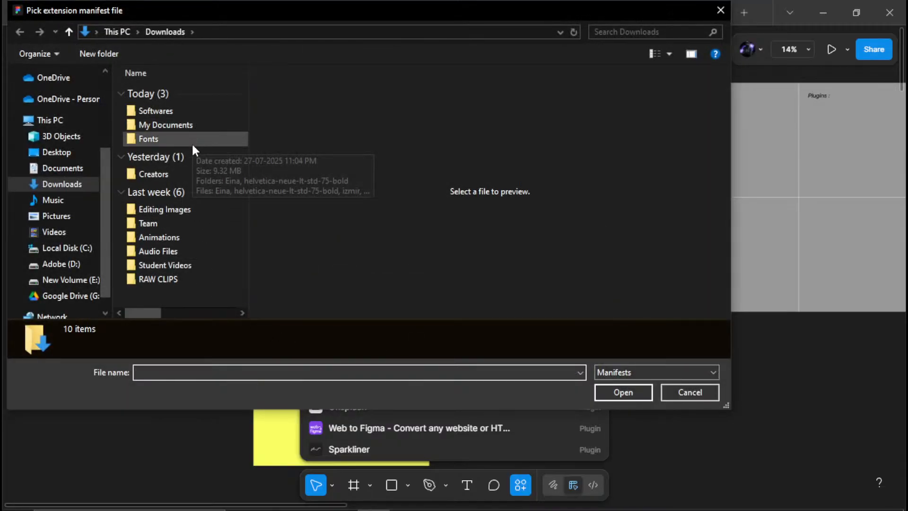
{"action": "double_click", "coordinate": [186, 111]}
{"action": "double_click", "coordinate": [186, 108]}
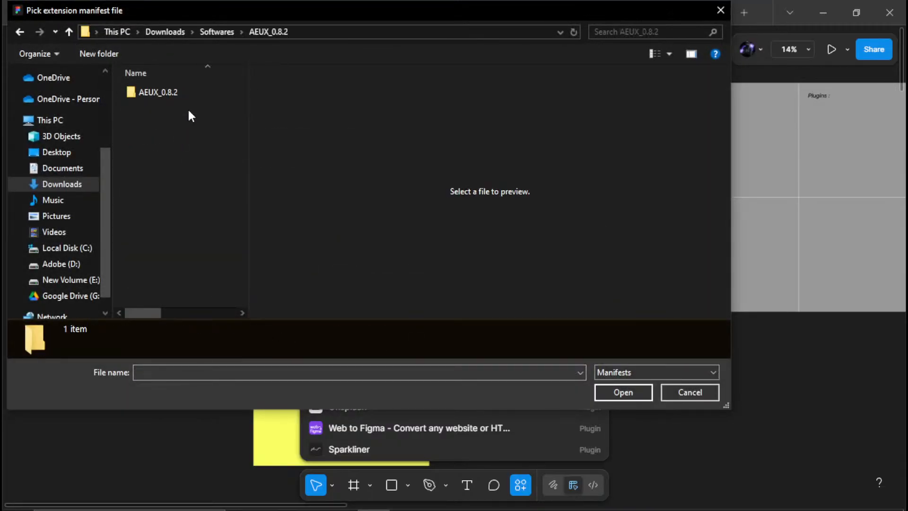
{"action": "double_click", "coordinate": [184, 91]}
{"action": "double_click", "coordinate": [175, 107]}
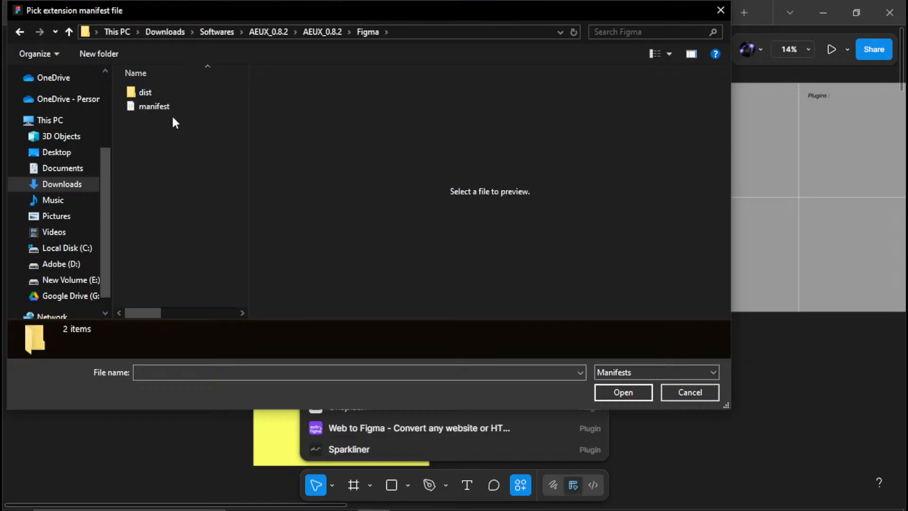
{"action": "left_click", "coordinate": [185, 108]}
{"action": "left_click", "coordinate": [619, 392]}
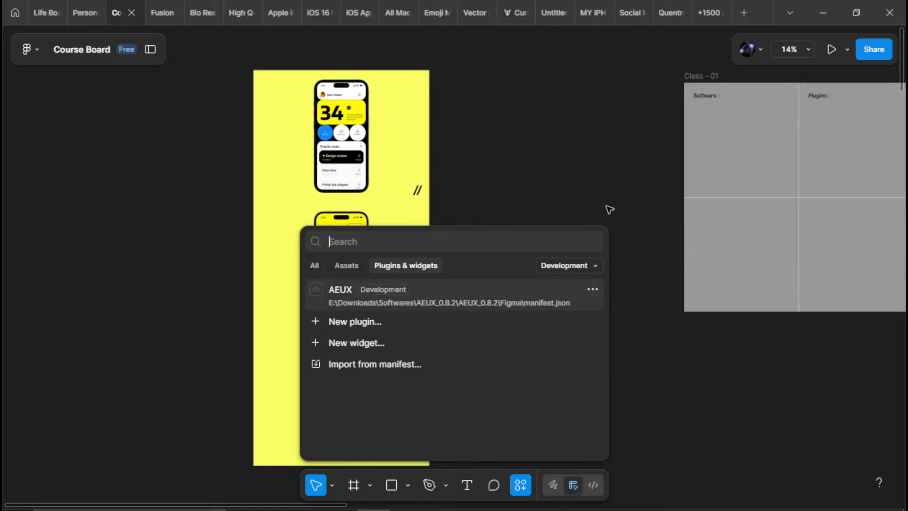
- Run the AEUX development plugin with the Class - 01 frame selected
{"action": "left_click", "coordinate": [548, 161]}
{"action": "left_click", "coordinate": [393, 295]}
{"action": "left_click_drag", "start_coordinate": [596, 189], "coordinate": [127, 179]}
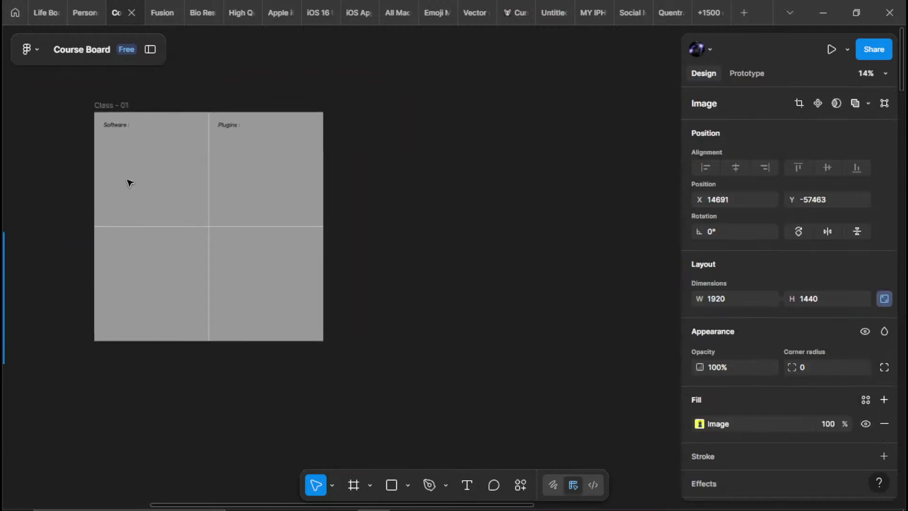
{"action": "left_click", "coordinate": [112, 105]}
{"action": "right_click", "coordinate": [112, 105]}
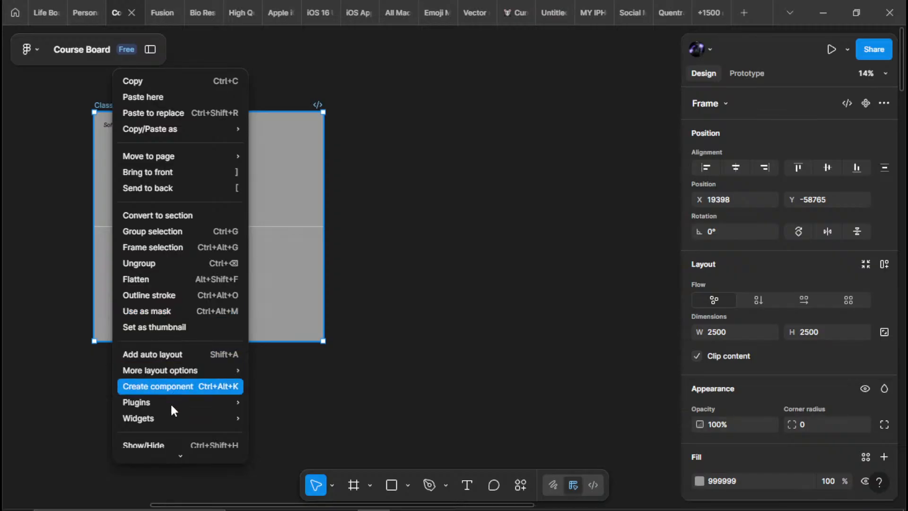
{"action": "mouse_move", "coordinate": [174, 409]}
{"action": "mouse_move", "coordinate": [330, 370]}
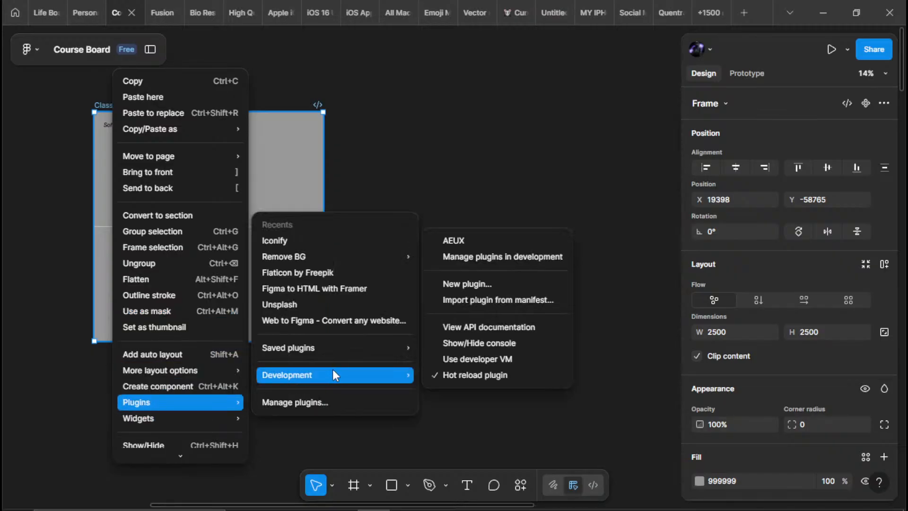
{"action": "left_click", "coordinate": [463, 241]}
{"action": "left_click_drag", "start_coordinate": [368, 206], "coordinate": [557, 178]}
{"action": "scroll", "coordinate": [319, 155], "scroll_direction": "up", "scroll_amount": 2}
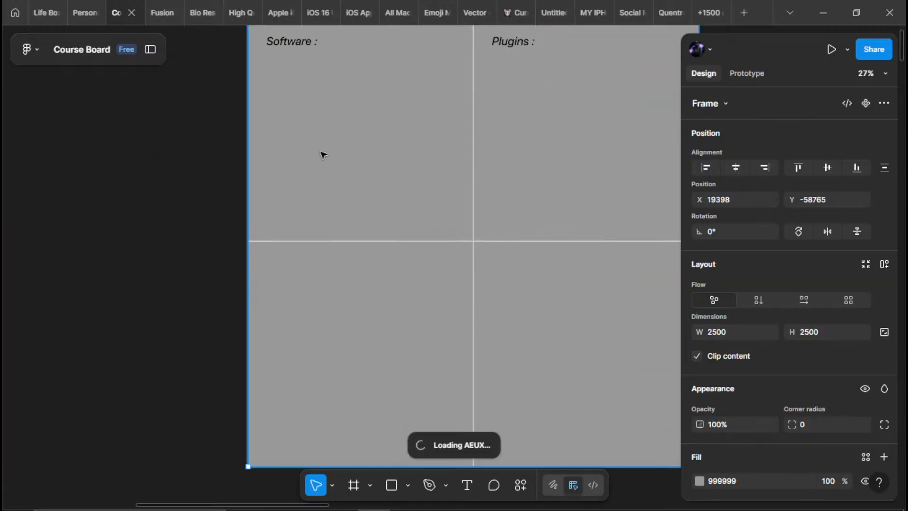
{"action": "scroll", "coordinate": [321, 154], "scroll_direction": "down", "scroll_amount": 1}
{"action": "scroll", "coordinate": [319, 190], "scroll_direction": "down", "scroll_amount": 1}
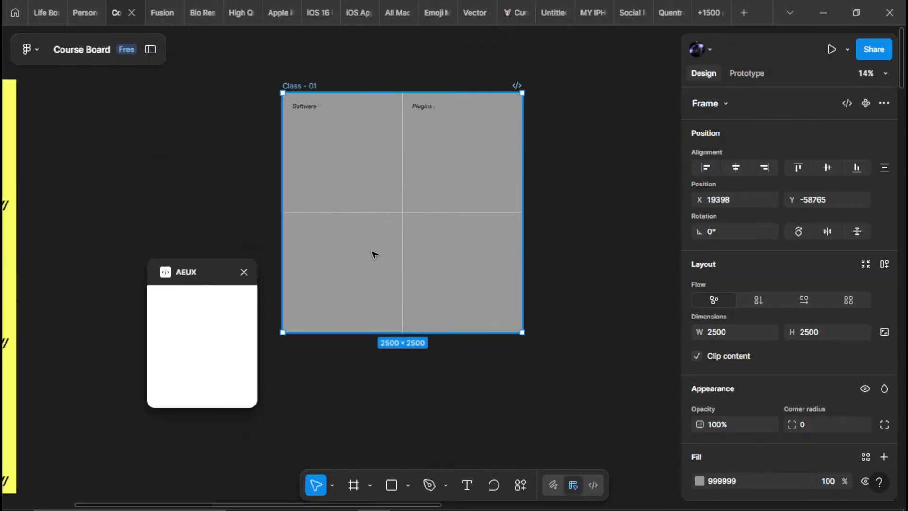
{"action": "scroll", "coordinate": [146, 294], "scroll_direction": "up", "scroll_amount": 3}
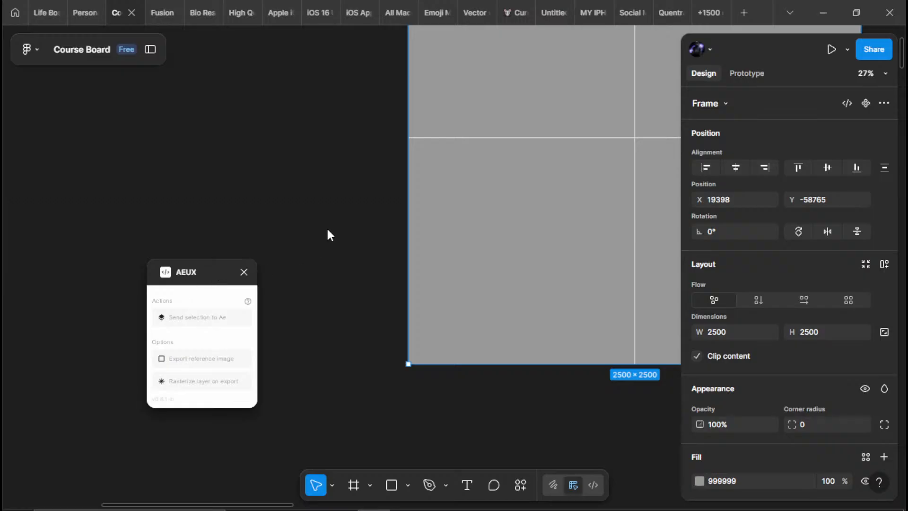
- Reposition the AEUX plugin window, close it, and deselect the Class - 01 frame
{"action": "left_click_drag", "start_coordinate": [186, 272], "coordinate": [270, 181]}
{"action": "left_click", "coordinate": [331, 183]}
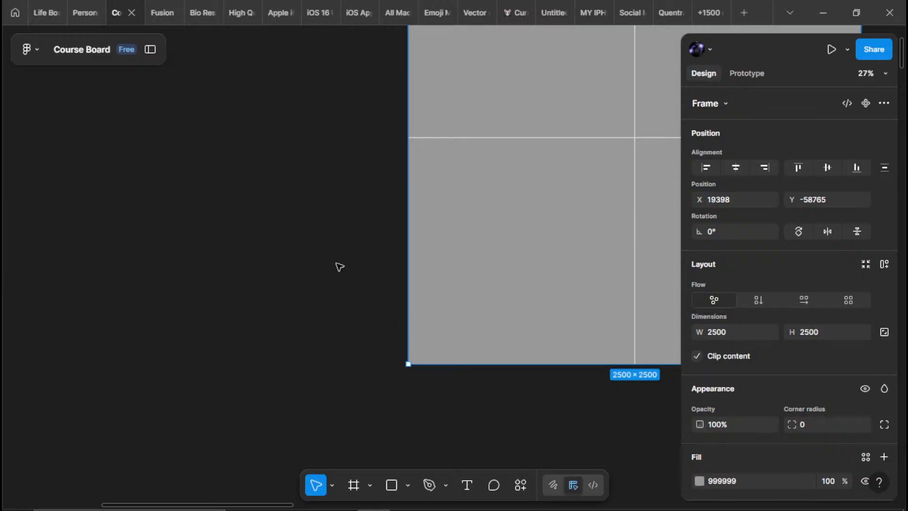
{"action": "left_click", "coordinate": [339, 265]}
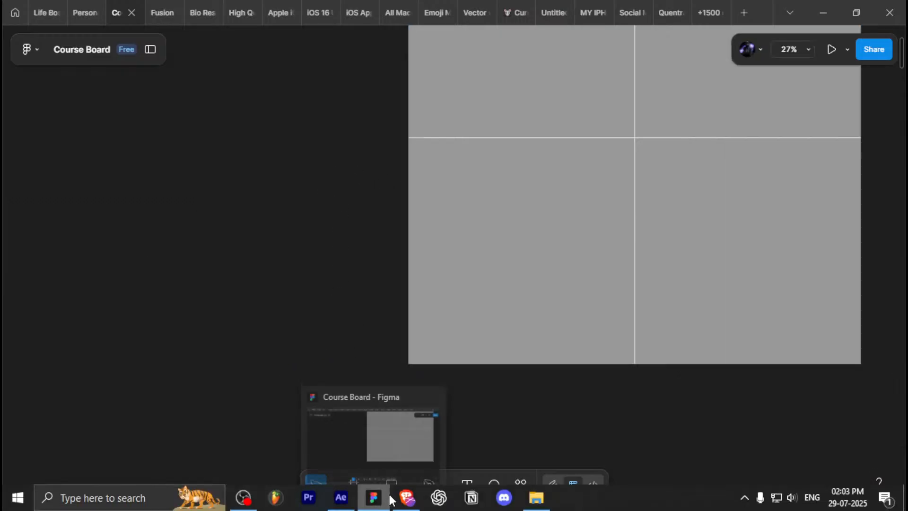
- Locate the downloaded aescripts + aeplugins desktop apps setup from the Brave downloads list, launch it, and exit the setup
{"action": "mouse_move", "coordinate": [398, 500]}
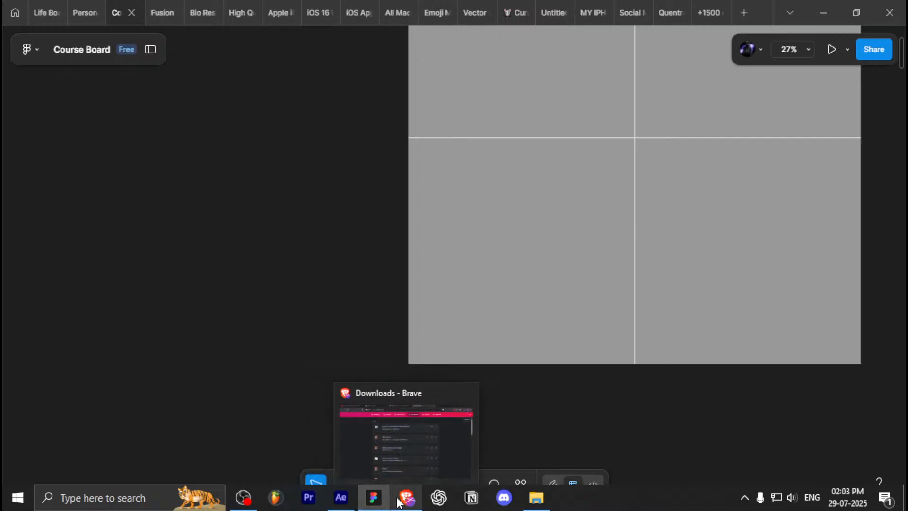
{"action": "left_click", "coordinate": [397, 501]}
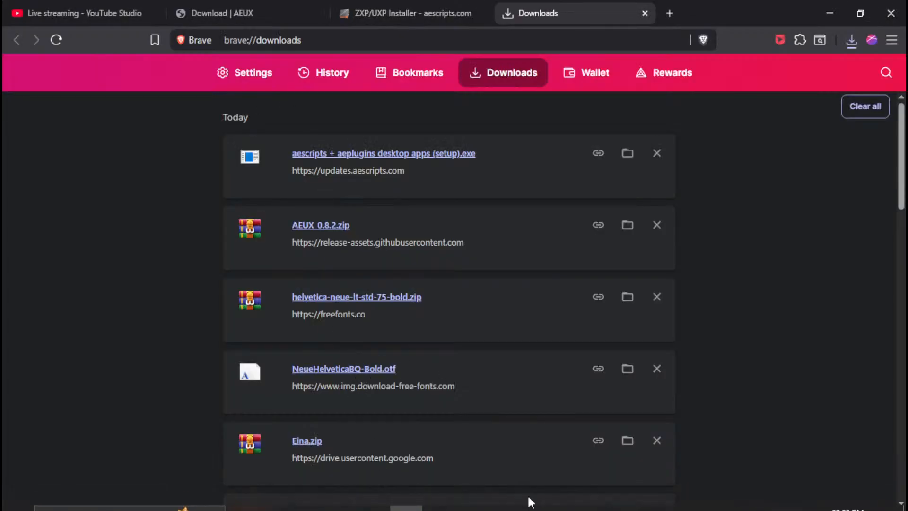
{"action": "left_click", "coordinate": [634, 157]}
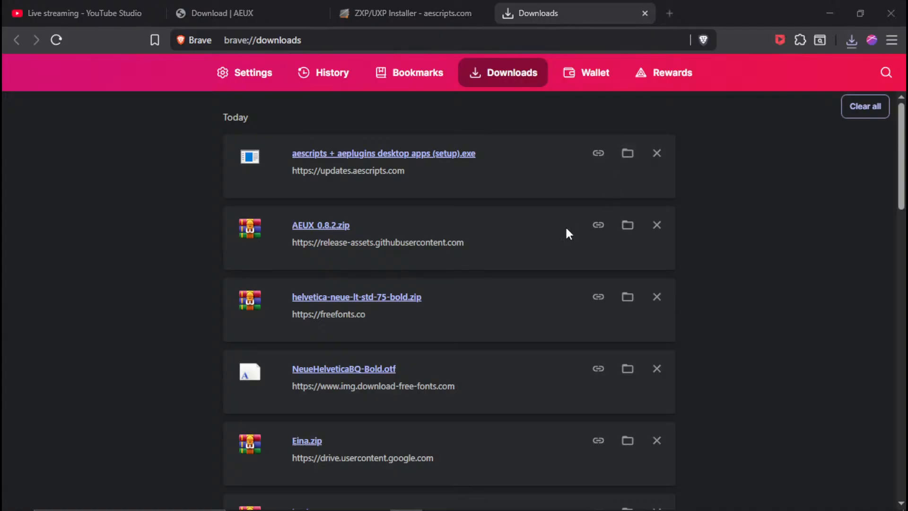
{"action": "double_click", "coordinate": [196, 216]}
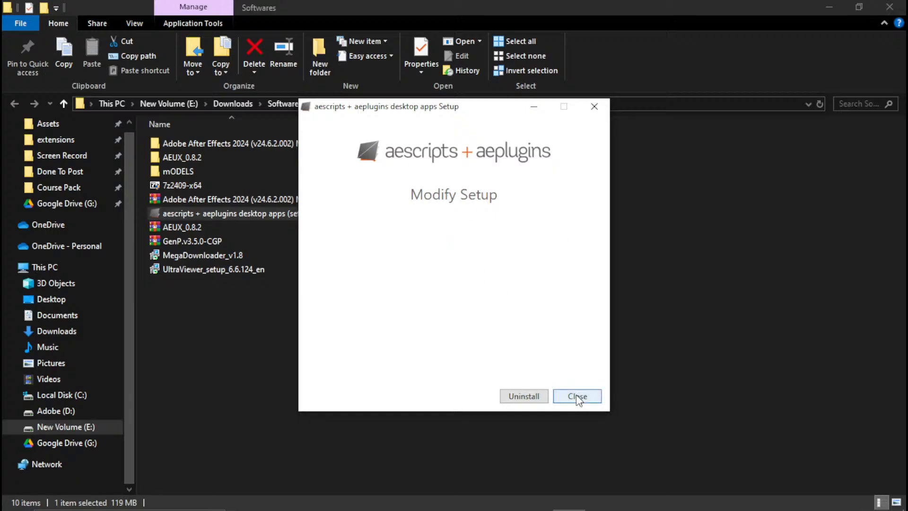
{"action": "left_click", "coordinate": [591, 400]}
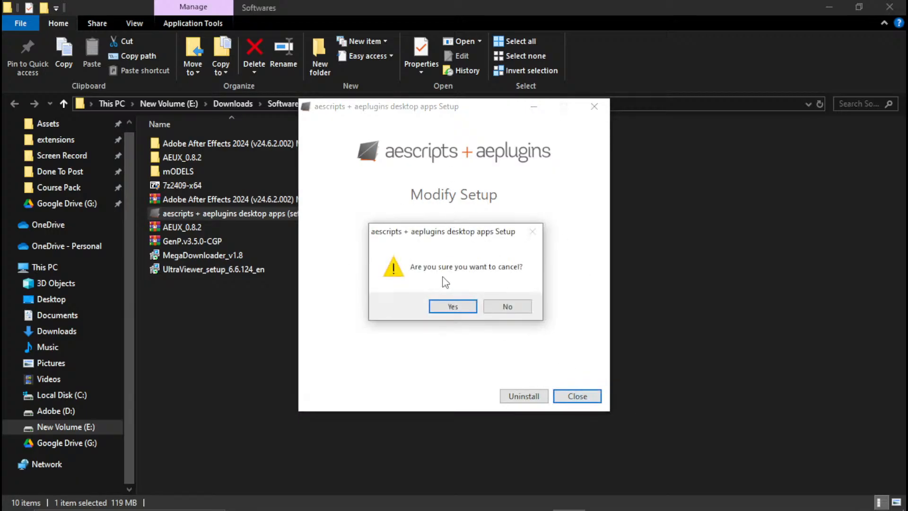
{"action": "left_click", "coordinate": [461, 308]}
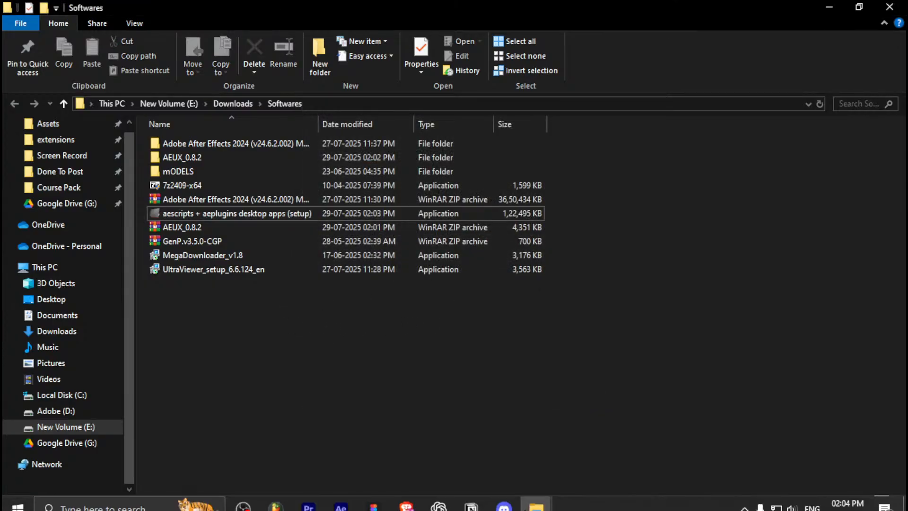
- Switch to After Effects, restore the composition view to the full panel layout, and show the project's contents
{"action": "left_click", "coordinate": [330, 507]}
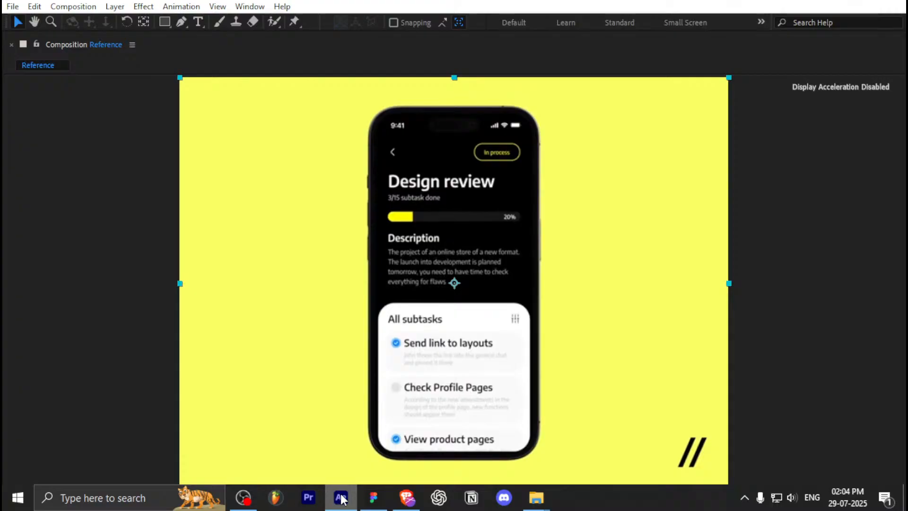
{"action": "key", "text": "grave"}
{"action": "left_click", "coordinate": [394, 448]}
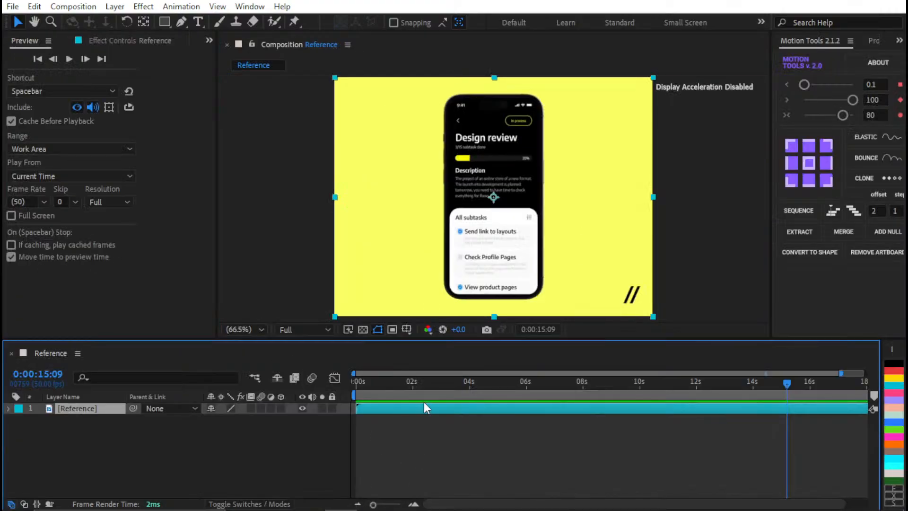
{"action": "key", "text": "ctrl+0"}
{"action": "left_click", "coordinate": [57, 174]}
{"action": "left_click", "coordinate": [66, 234]}
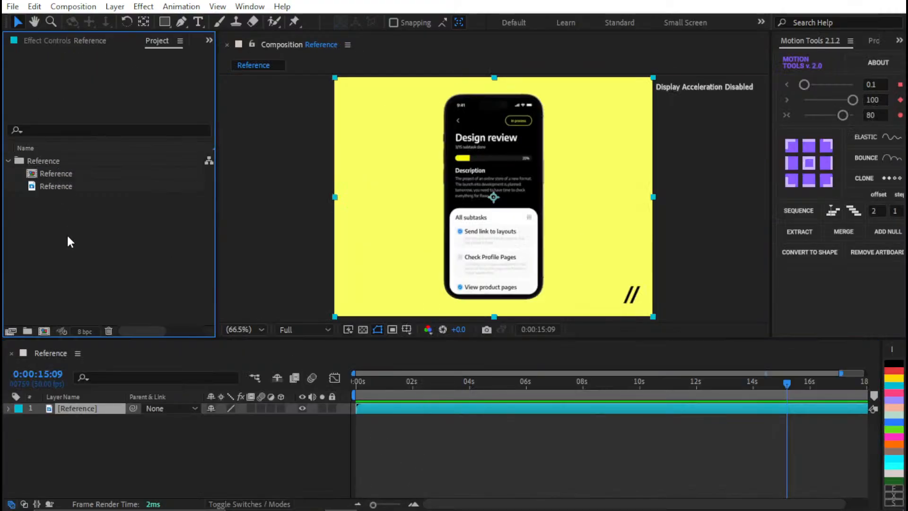
- Create a new composition named MAIN and re-enable view refreshing
{"action": "left_click", "coordinate": [44, 332]}
{"action": "type", "text": "MAIN"}
{"action": "key", "text": "Return"}
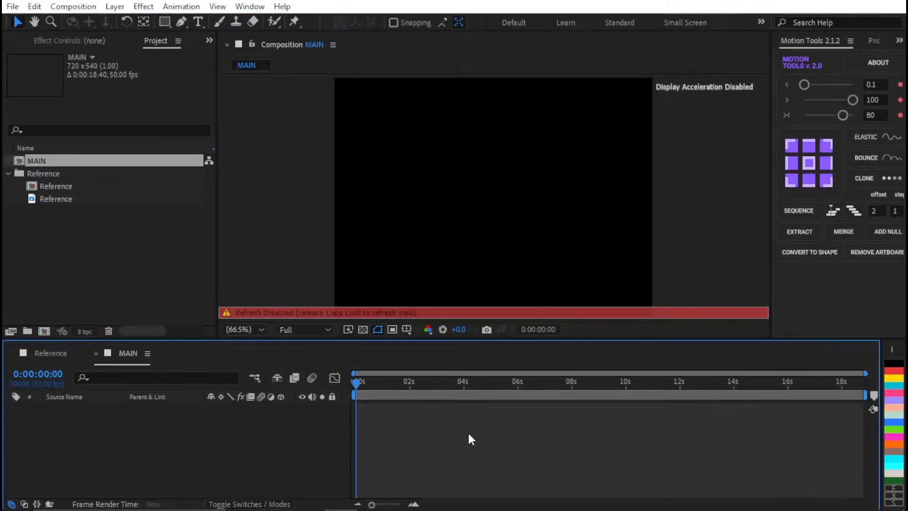
{"action": "key", "text": "Caps_Lock"}
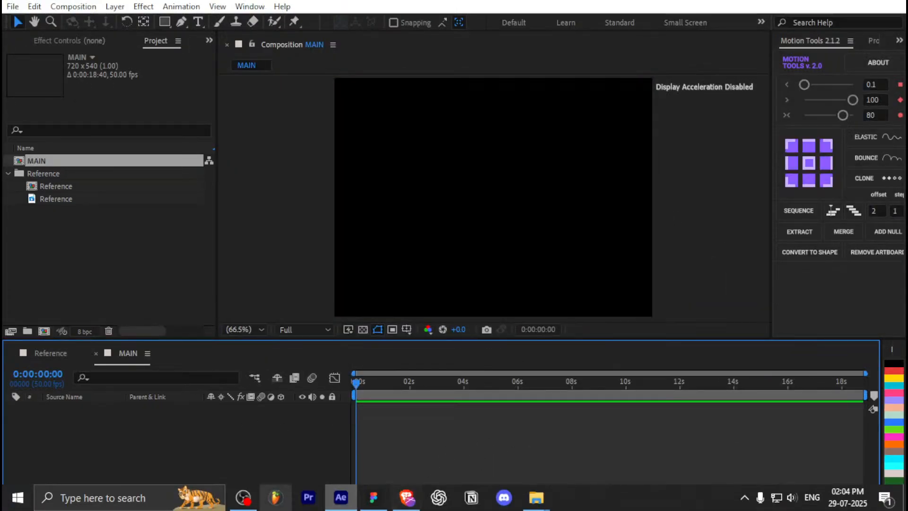
- Switch to Figma, try to send the Class - 01 frame to After Effects with the AEUX plugin, and close the plugin
{"action": "left_click", "coordinate": [373, 497]}
{"action": "scroll", "coordinate": [473, 222], "scroll_direction": "up", "scroll_amount": 5}
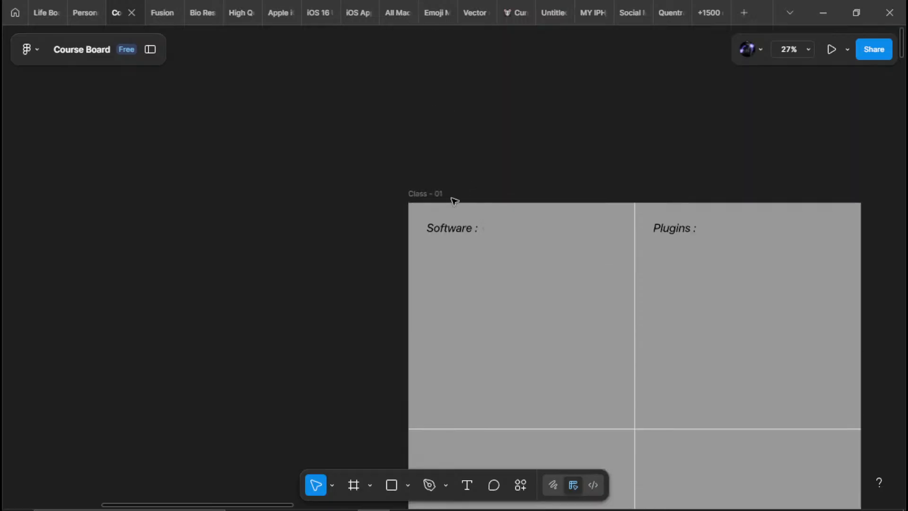
{"action": "left_click", "coordinate": [436, 195]}
{"action": "right_click", "coordinate": [436, 196]}
{"action": "mouse_move", "coordinate": [530, 402]}
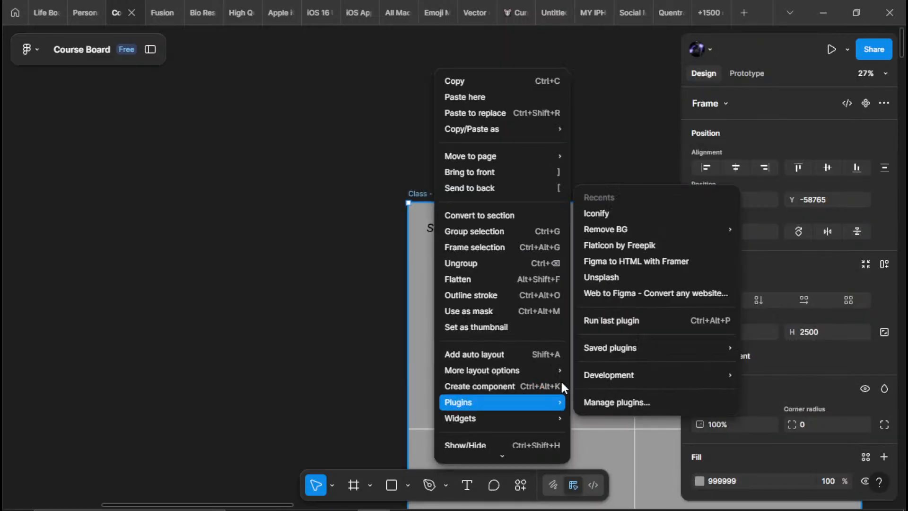
{"action": "mouse_move", "coordinate": [636, 374]}
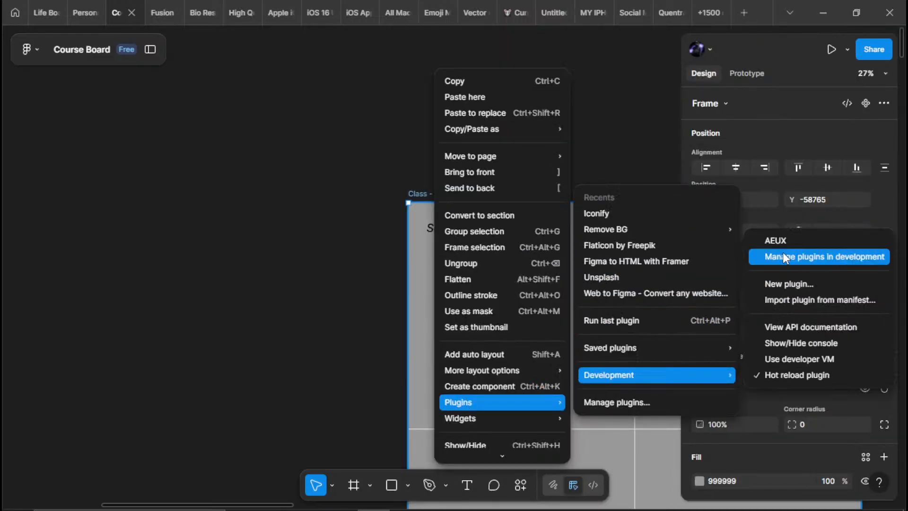
{"action": "left_click", "coordinate": [776, 240]}
{"action": "left_click", "coordinate": [274, 230]}
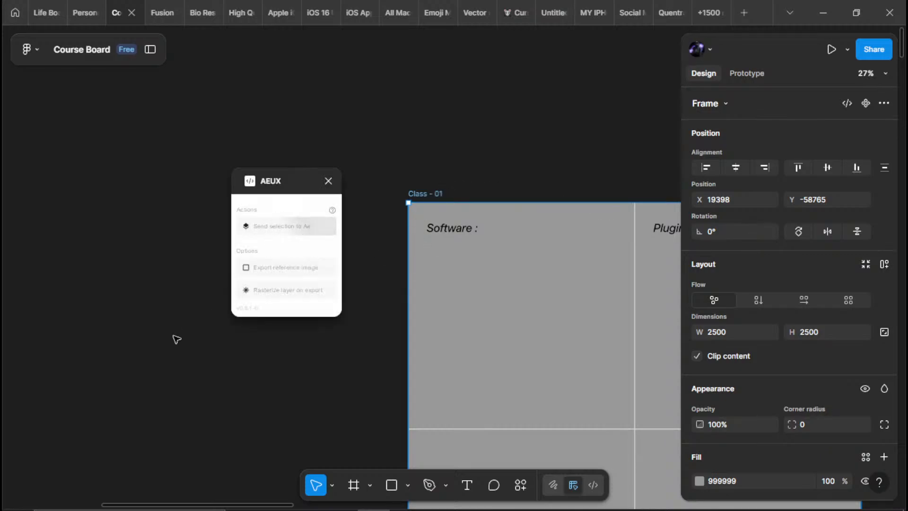
{"action": "mouse_move", "coordinate": [406, 509]}
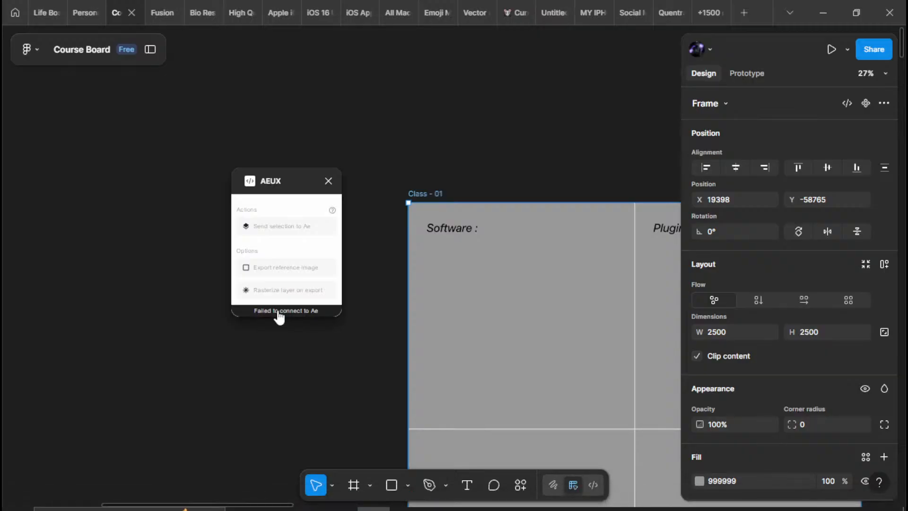
{"action": "left_click_drag", "start_coordinate": [339, 346], "coordinate": [195, 282]}
{"action": "left_click", "coordinate": [226, 345]}
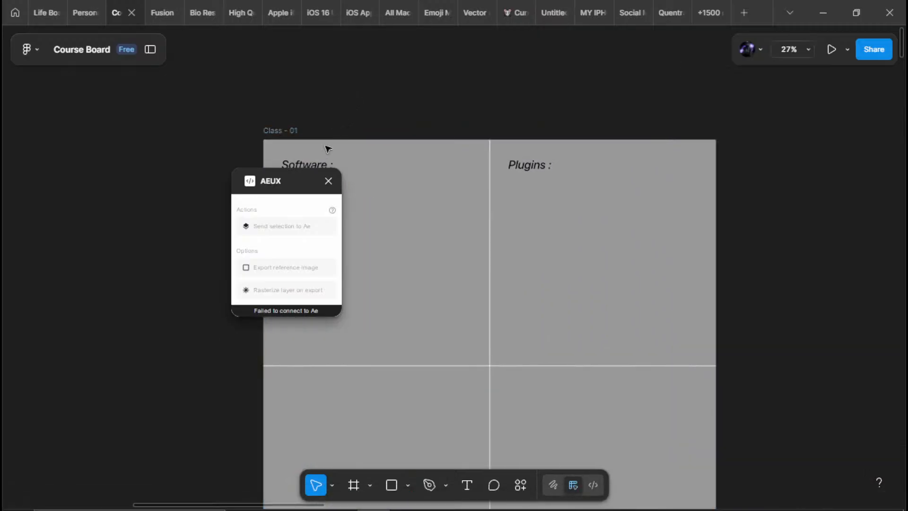
{"action": "left_click", "coordinate": [328, 185]}
- Switch to Brave and locate the downloaded AEUX_0.8.2 archive on disk from the downloads list
{"action": "mouse_move", "coordinate": [373, 506]}
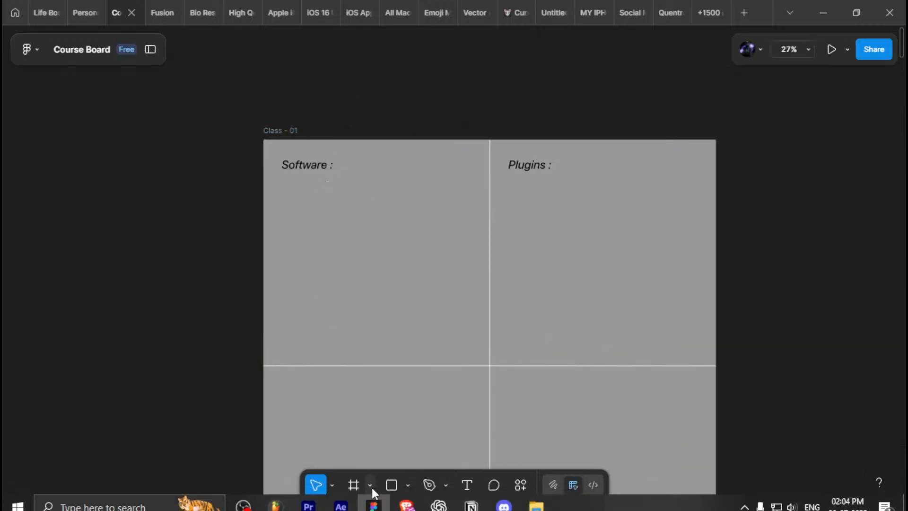
{"action": "key", "text": "super"}
{"action": "left_click", "coordinate": [406, 498]}
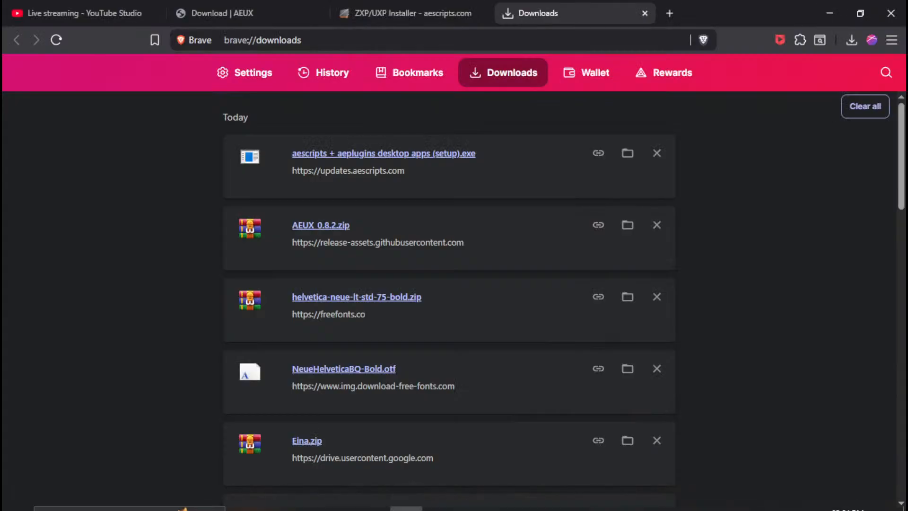
{"action": "left_click", "coordinate": [631, 226]}
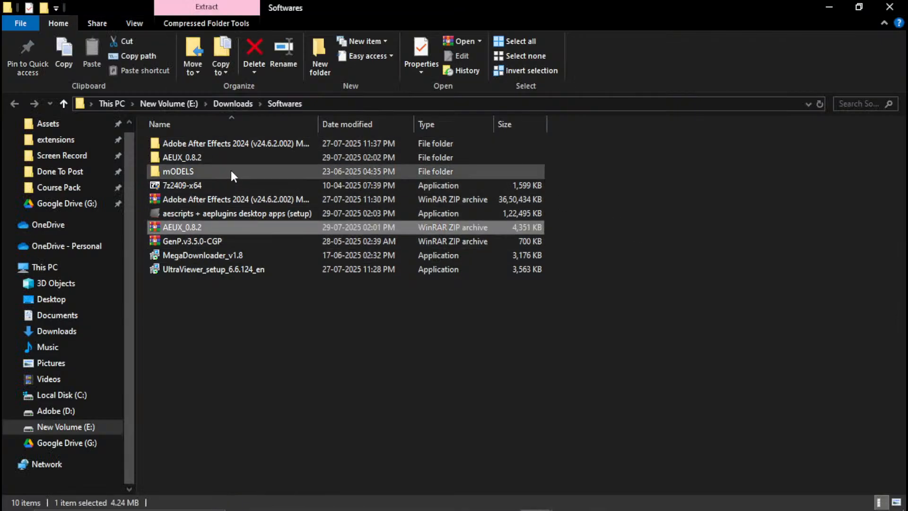
- Browse the extracted AEUX_0.8.2 folder to its Ae subfolder containing the AEUX_0.8.2.zxp extension file
{"action": "double_click", "coordinate": [239, 155]}
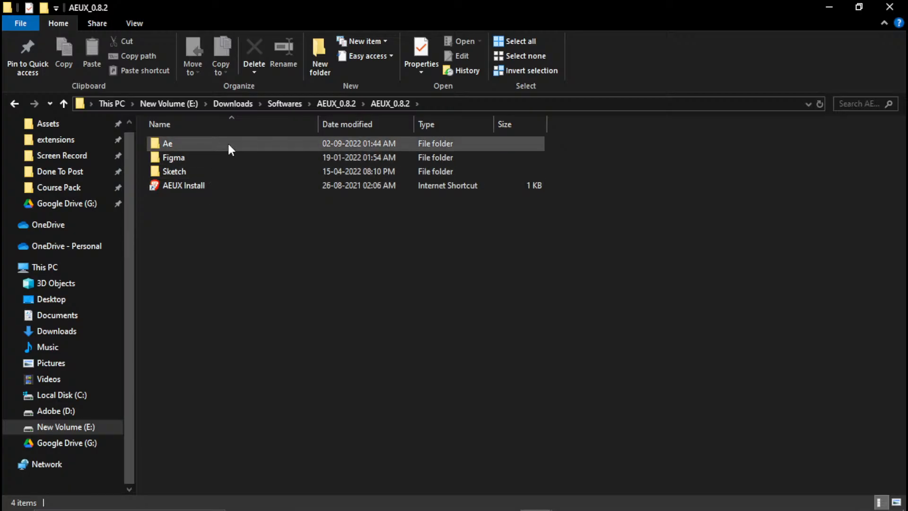
{"action": "double_click", "coordinate": [229, 143]}
{"action": "double_click", "coordinate": [212, 143]}
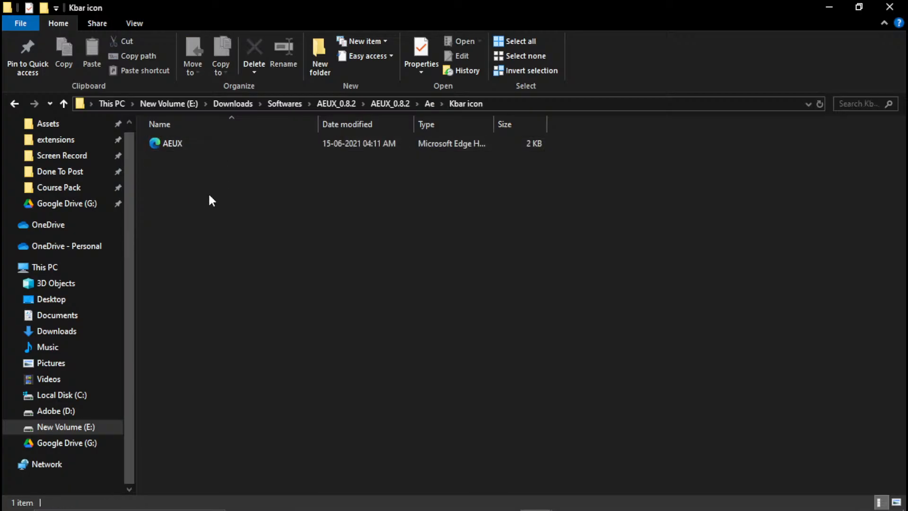
{"action": "key", "text": "alt+Left"}
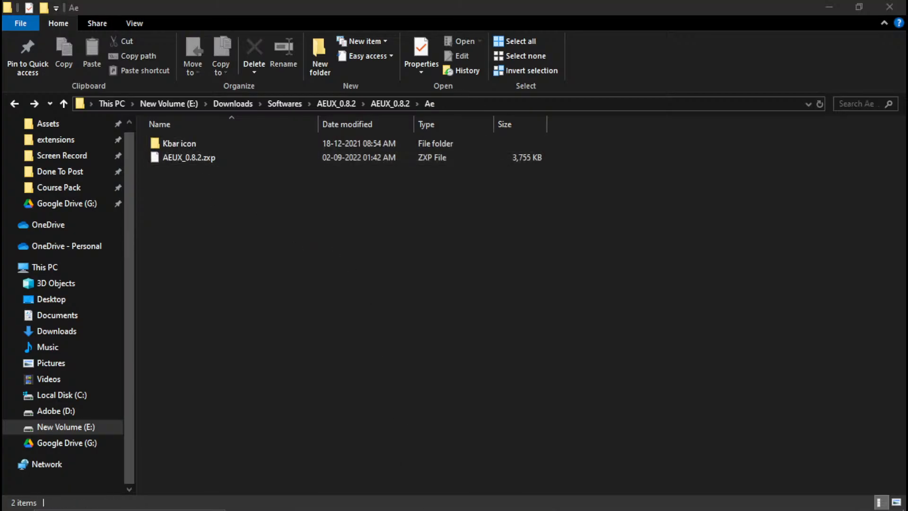
- Switch to Brave, review the ZXP/UXP Installer page on aescripts.com, and return to the downloads list
{"action": "key", "text": "super"}
{"action": "left_click", "coordinate": [407, 497]}
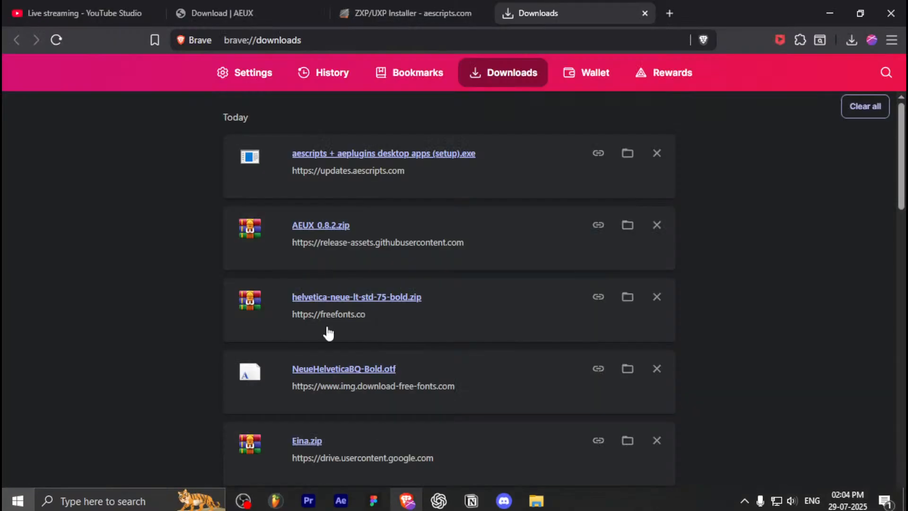
{"action": "left_click", "coordinate": [85, 12]}
{"action": "left_click", "coordinate": [407, 13]}
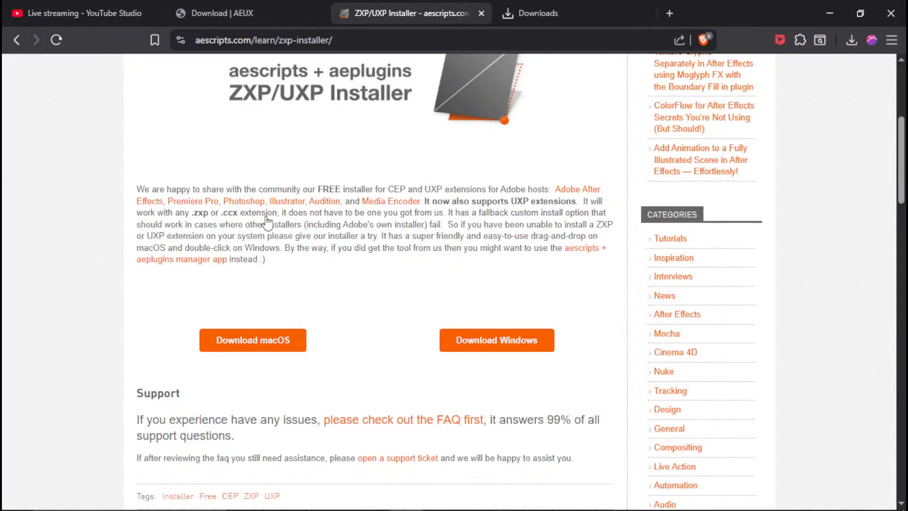
{"action": "scroll", "coordinate": [447, 247], "scroll_direction": "up", "scroll_amount": 5}
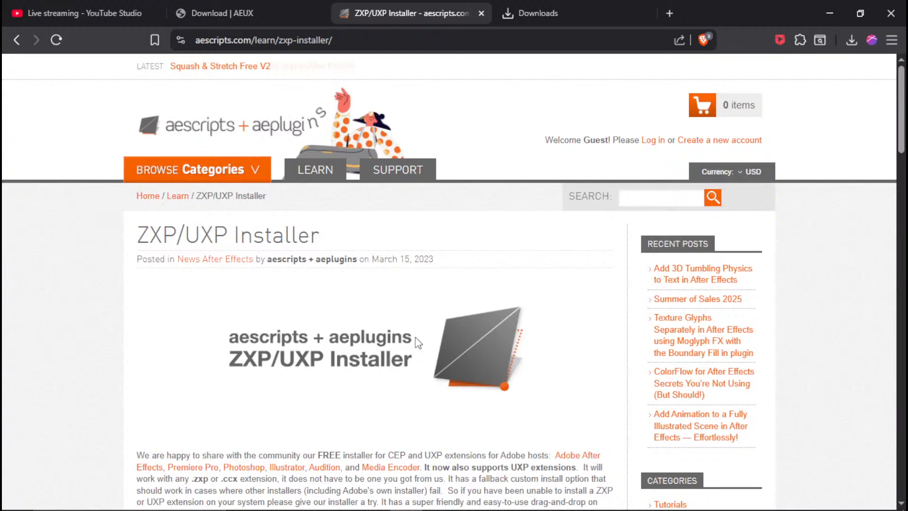
{"action": "scroll", "coordinate": [393, 237], "scroll_direction": "down", "scroll_amount": 5}
{"action": "left_click", "coordinate": [538, 13]}
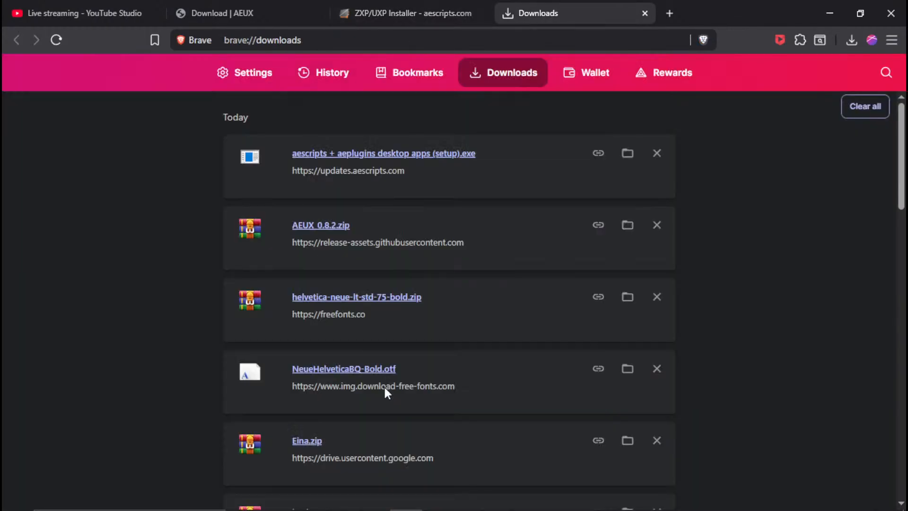
- Run the downloaded aescripts + aeplugins desktop apps setup and uninstall the existing installation
{"action": "left_click", "coordinate": [377, 154]}
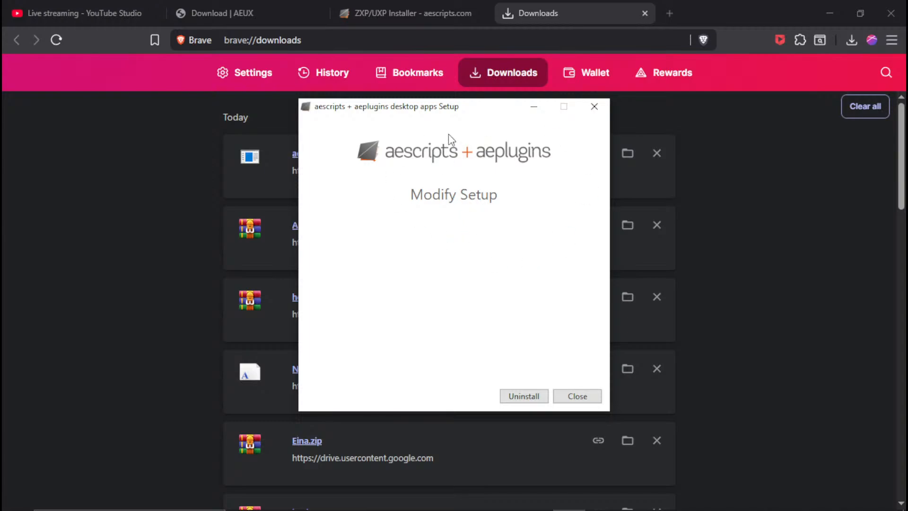
{"action": "left_click", "coordinate": [521, 400]}
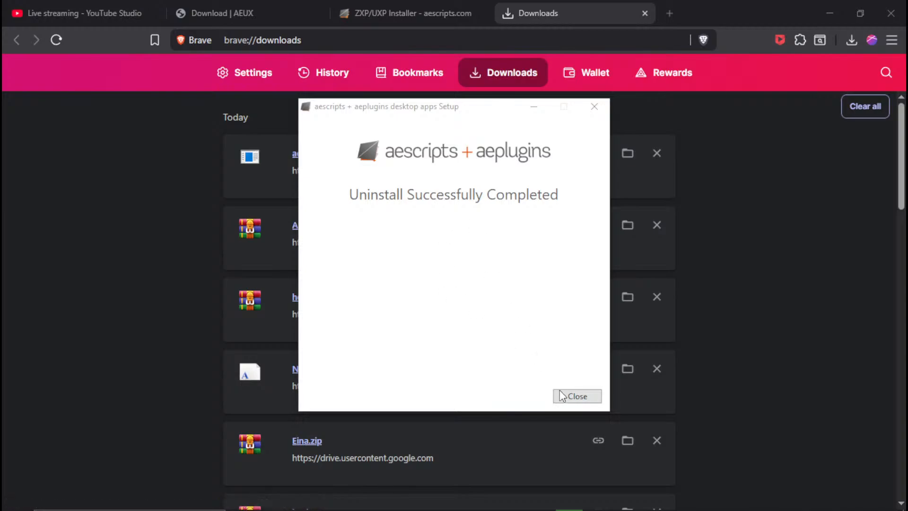
{"action": "left_click", "coordinate": [573, 396]}
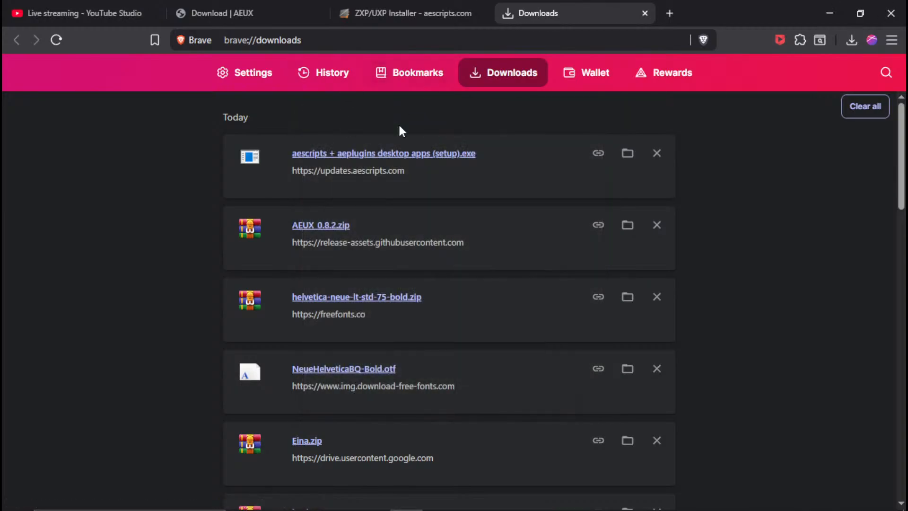
- Run the aescripts + aeplugins setup from its download folder, agree to the license terms, and install the manager app and ZXP/UXP Installer
{"action": "left_click", "coordinate": [628, 153]}
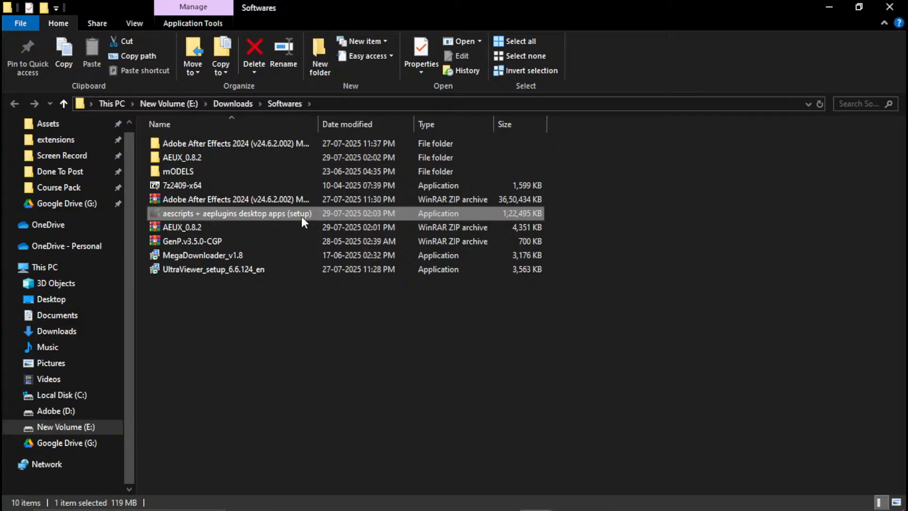
{"action": "double_click", "coordinate": [301, 217]}
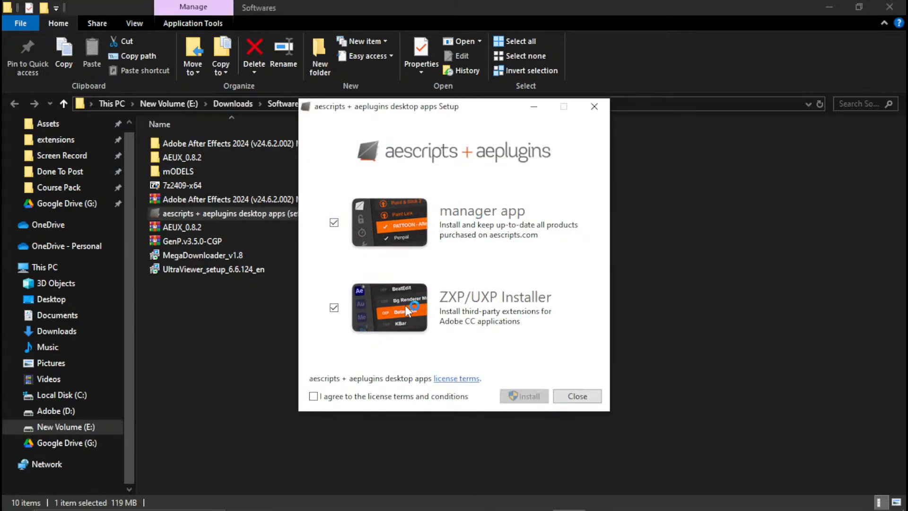
{"action": "left_click", "coordinate": [314, 397]}
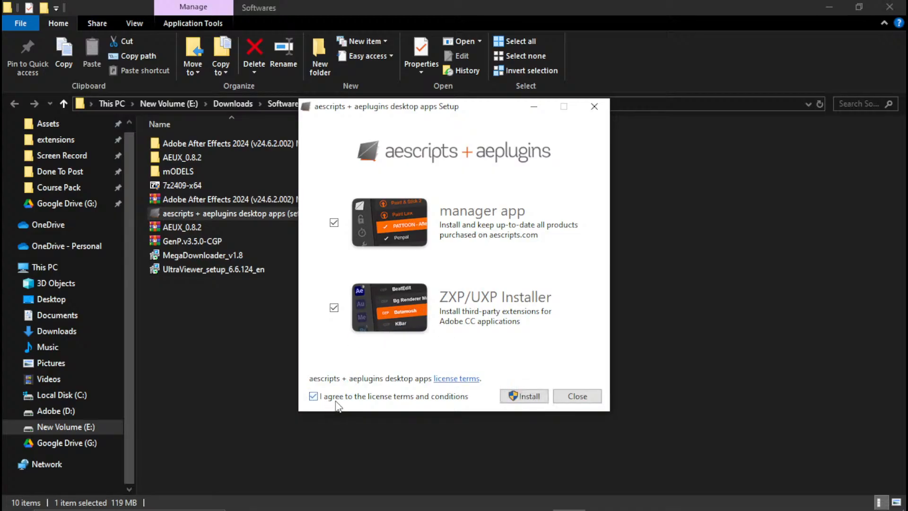
{"action": "left_click", "coordinate": [523, 396]}
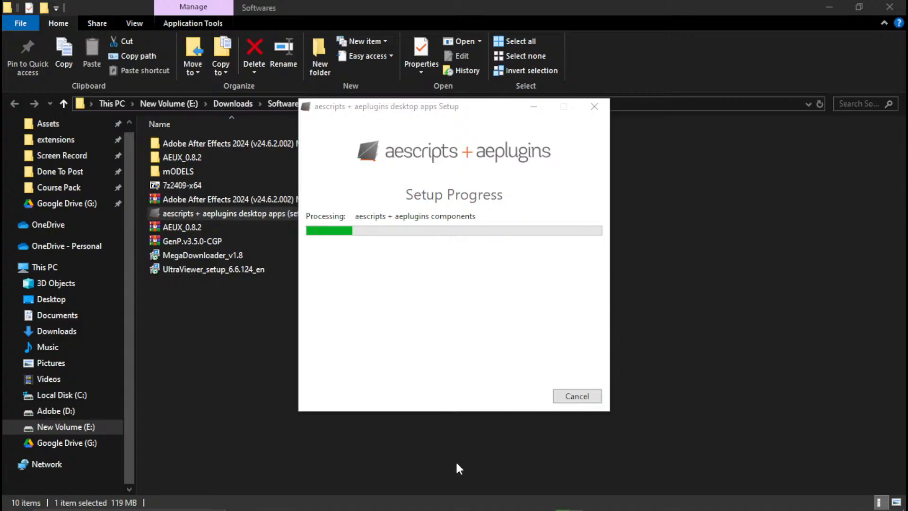
- Close the extra Figma and Ae folder windows and the finished aescripts + aeplugins setup
{"action": "mouse_move", "coordinate": [548, 495]}
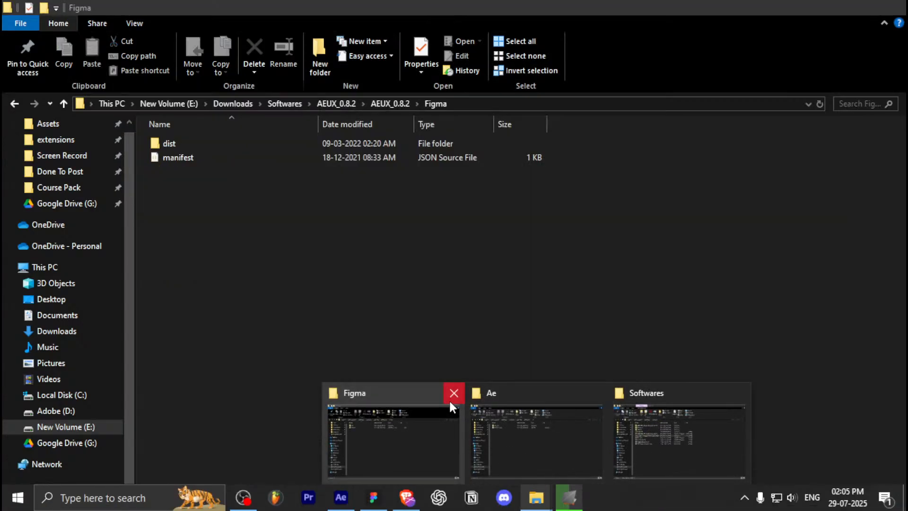
{"action": "left_click", "coordinate": [449, 399]}
{"action": "mouse_move", "coordinate": [488, 405]}
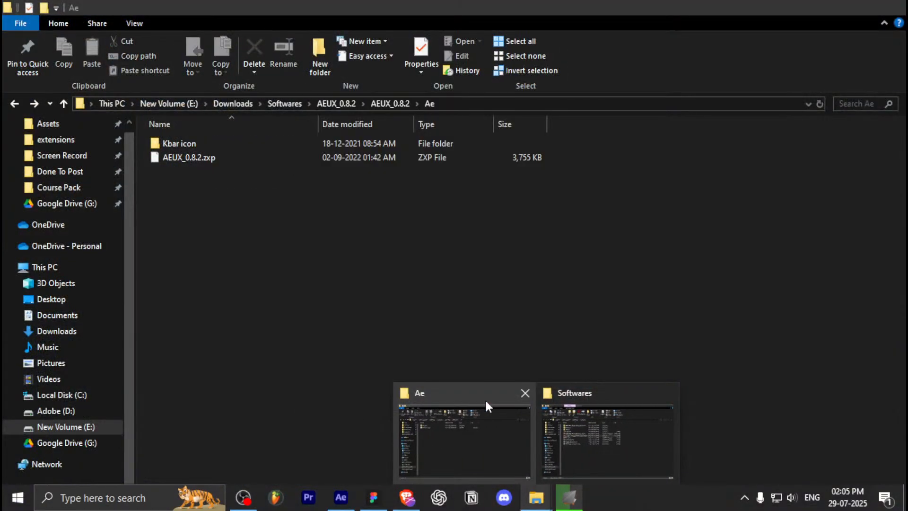
{"action": "left_click", "coordinate": [525, 393]}
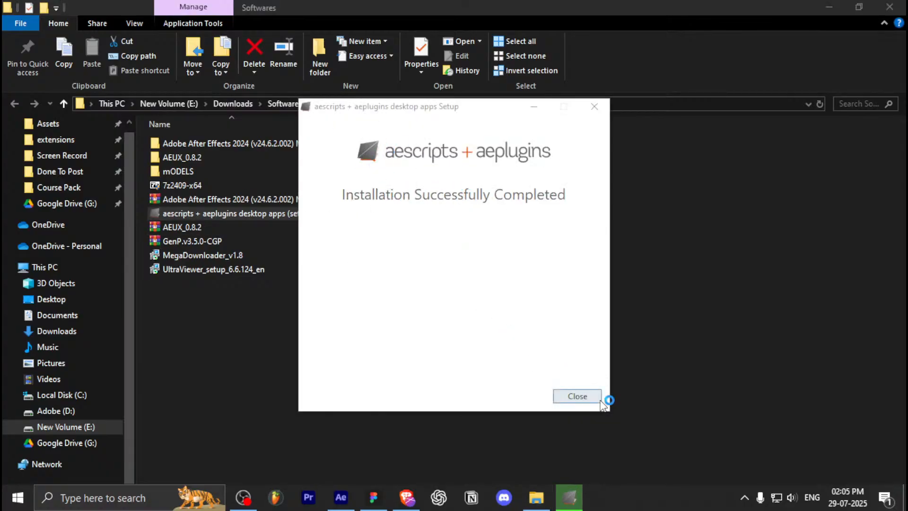
{"action": "left_click", "coordinate": [591, 396]}
- Search Windows for zxp, launch the ZXP UXP installer, and bring up its package file browser with an enlarged file list
{"action": "key", "text": "super"}
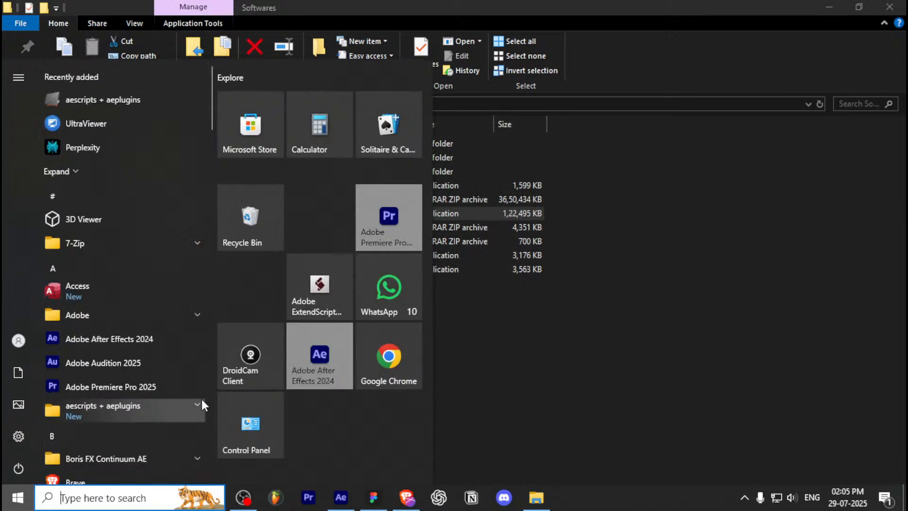
{"action": "type", "text": "zxp"}
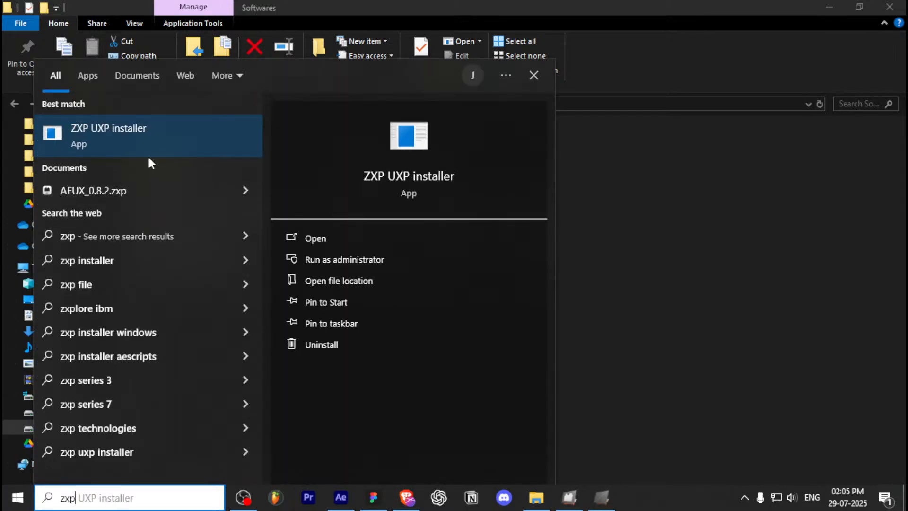
{"action": "left_click", "coordinate": [113, 132]}
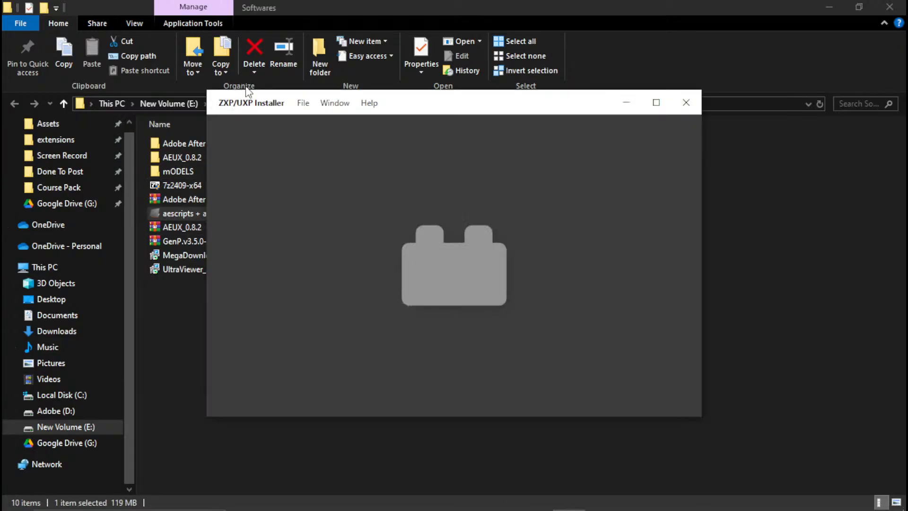
{"action": "left_click", "coordinate": [304, 103]}
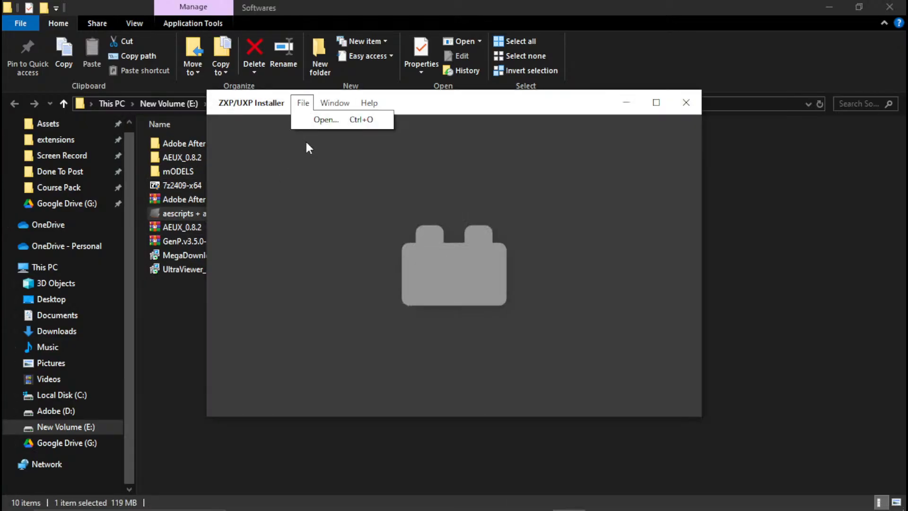
{"action": "left_click", "coordinate": [334, 122]}
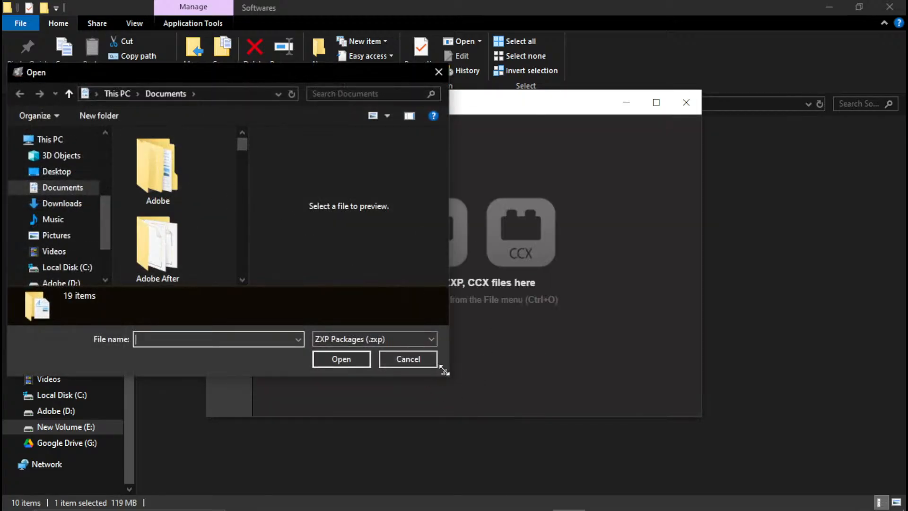
{"action": "left_click_drag", "start_coordinate": [444, 371], "coordinate": [891, 490]}
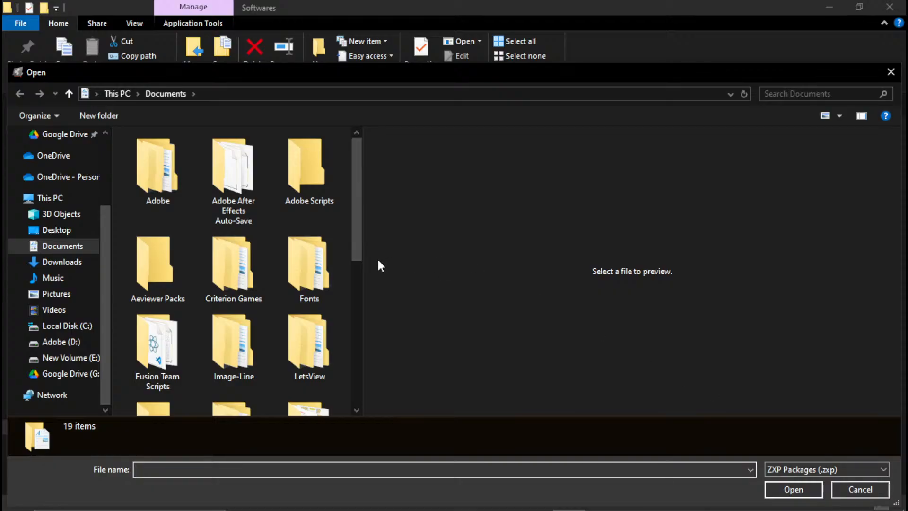
{"action": "left_click_drag", "start_coordinate": [361, 249], "coordinate": [721, 274]}
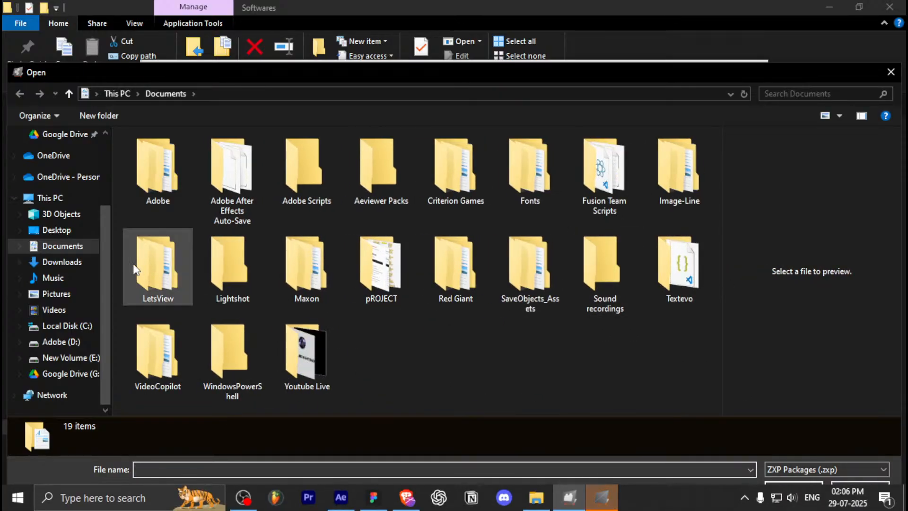
- Load the AEUX_0.8.2 package from Downloads > Softwares > AEUX_0.8.2 > AEUX_0.8.2 > Ae into the ZXP/UXP Installer
{"action": "left_click", "coordinate": [90, 259]}
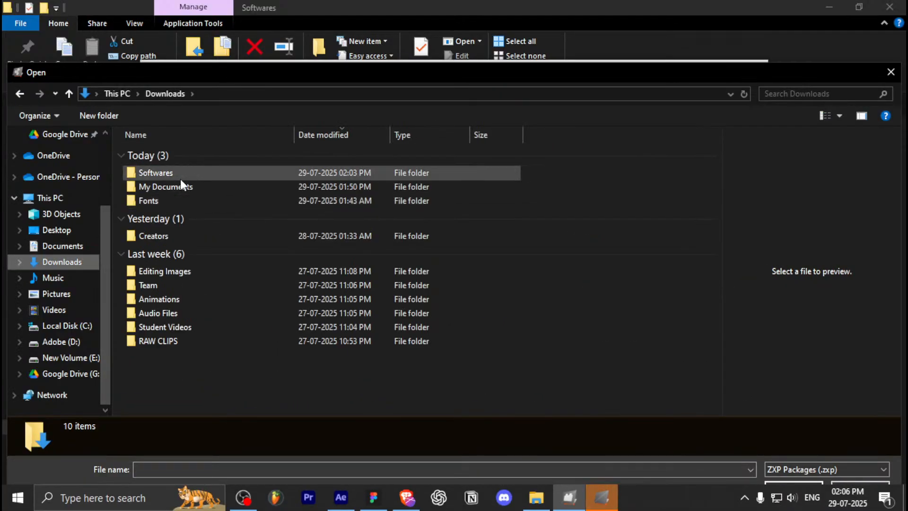
{"action": "double_click", "coordinate": [187, 174]}
{"action": "double_click", "coordinate": [176, 181]}
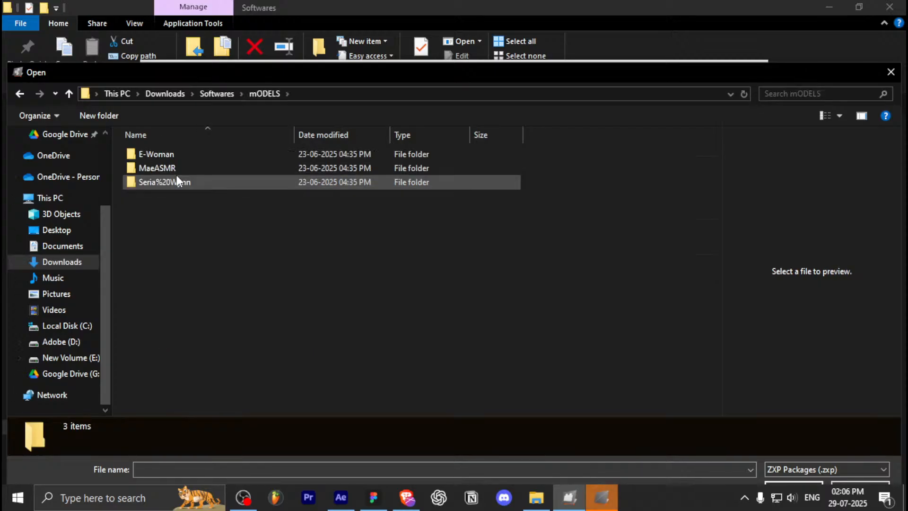
{"action": "key", "text": "alt+Left"}
{"action": "double_click", "coordinate": [177, 169]}
{"action": "double_click", "coordinate": [163, 155]}
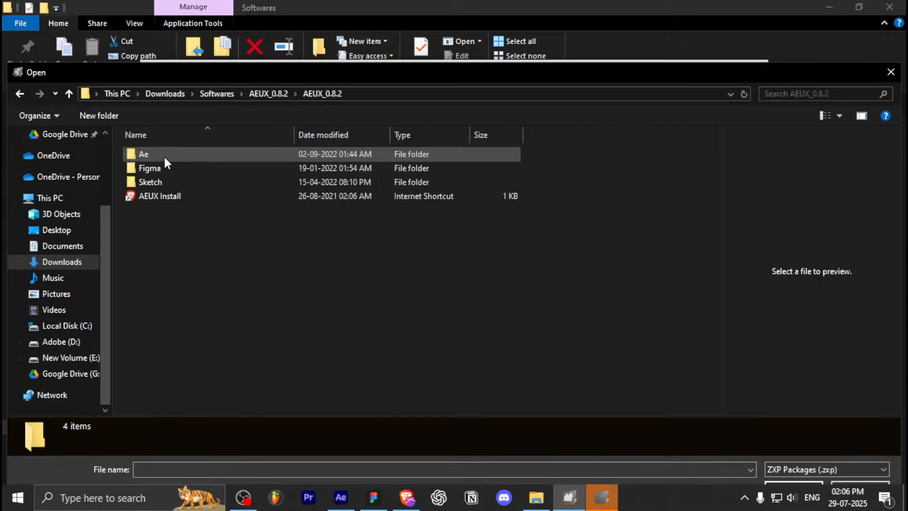
{"action": "double_click", "coordinate": [164, 155]}
{"action": "left_click", "coordinate": [174, 170]}
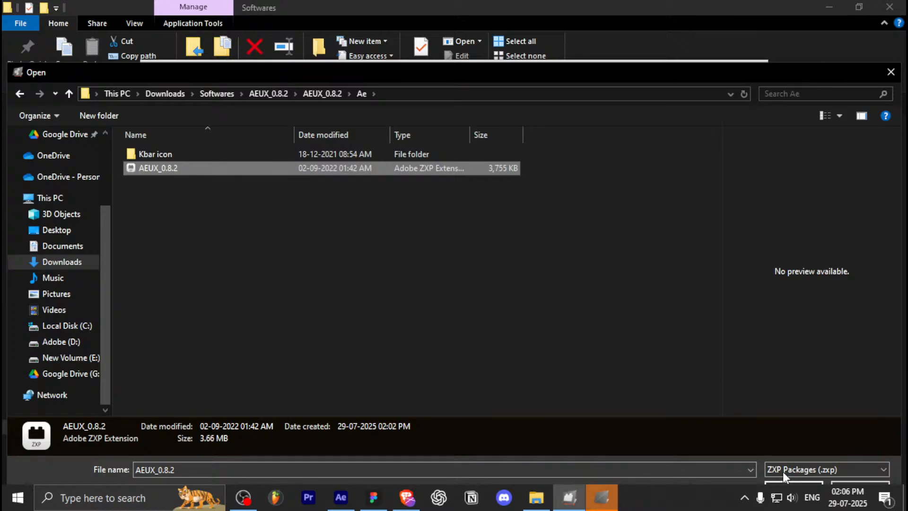
{"action": "left_click", "coordinate": [793, 481]}
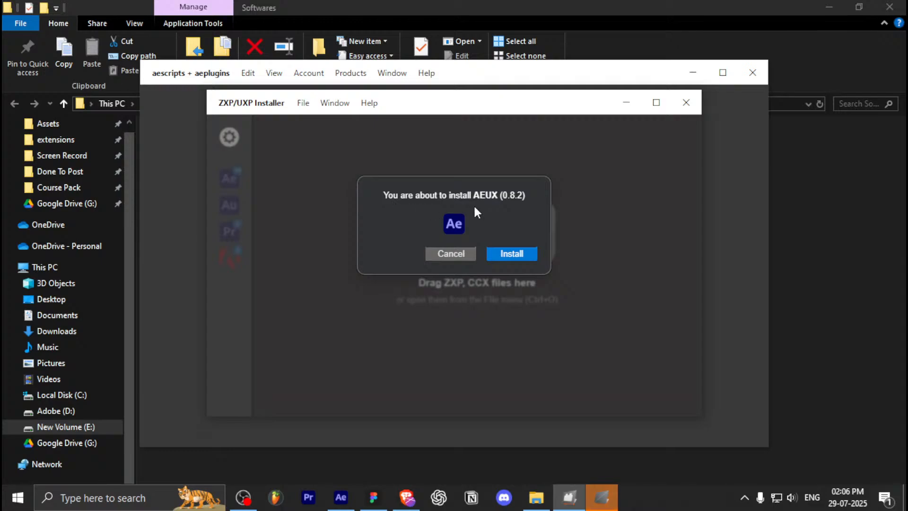
- Install AEUX 0.8.2 for After Effects, skip the aescripts.com login, close both aescripts apps, and switch to After Effects
{"action": "left_click", "coordinate": [506, 253]}
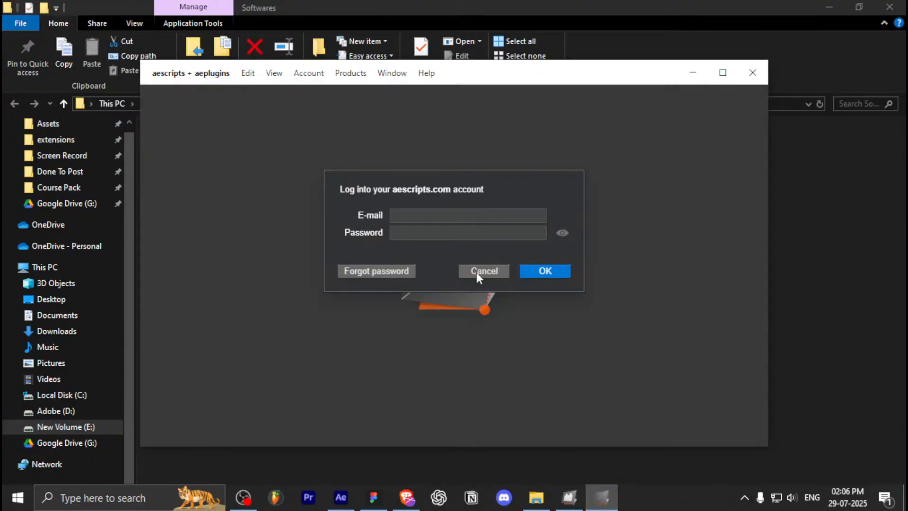
{"action": "left_click", "coordinate": [484, 272]}
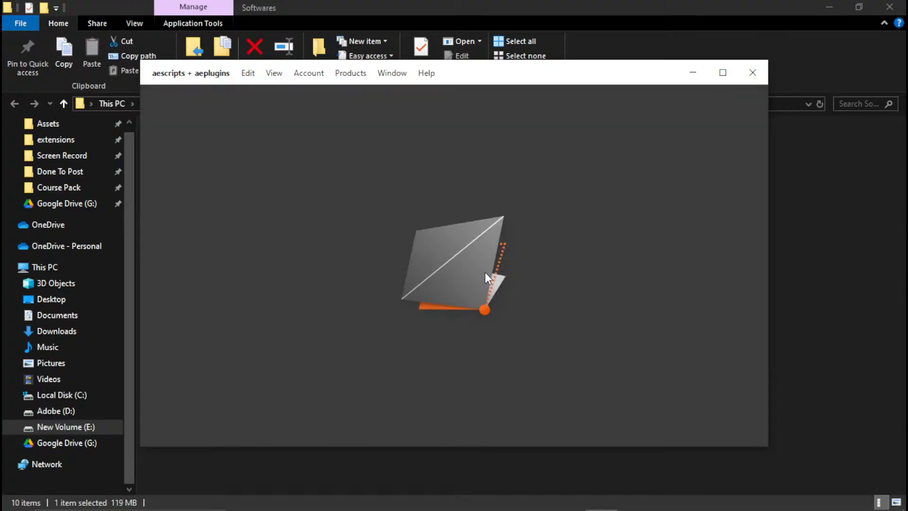
{"action": "left_click", "coordinate": [752, 73]}
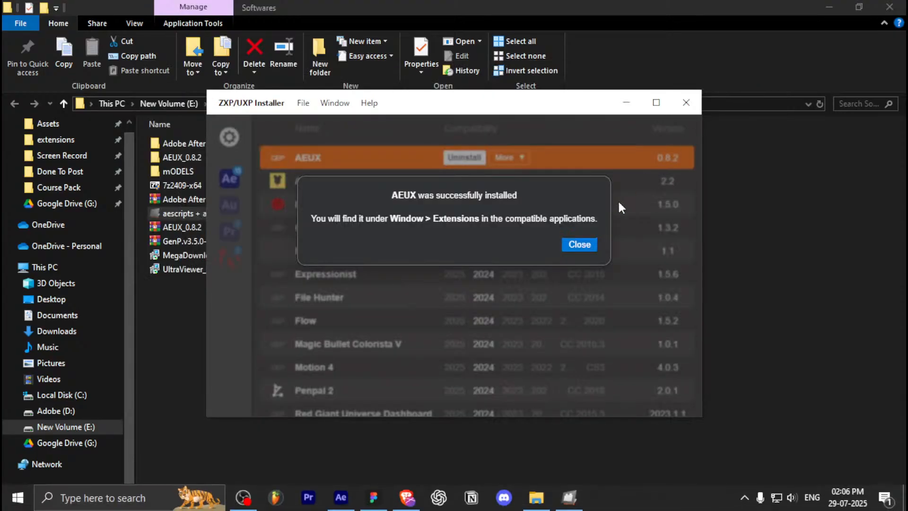
{"action": "left_click", "coordinate": [579, 244]}
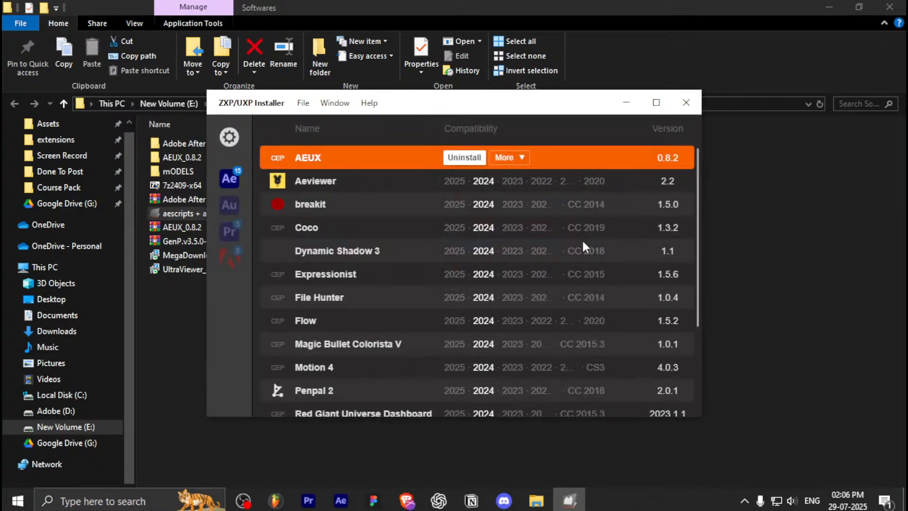
{"action": "left_click", "coordinate": [685, 104]}
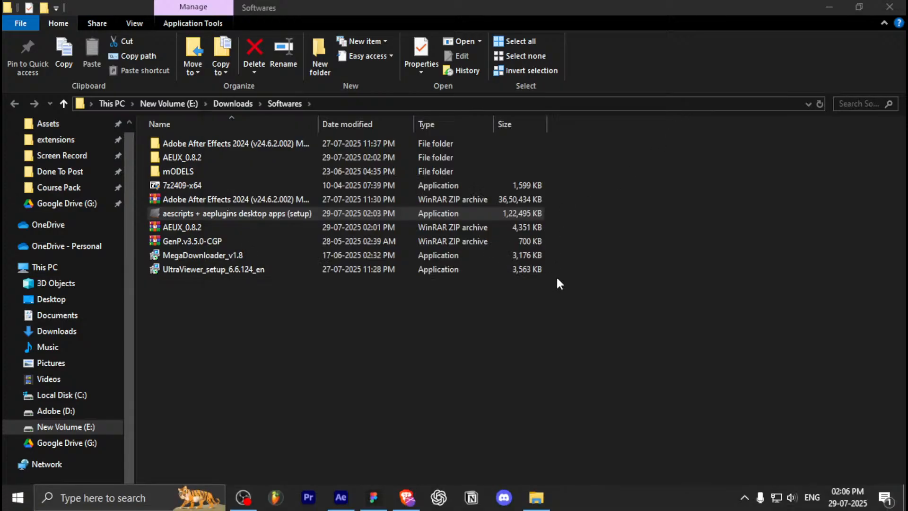
{"action": "left_click", "coordinate": [340, 500]}
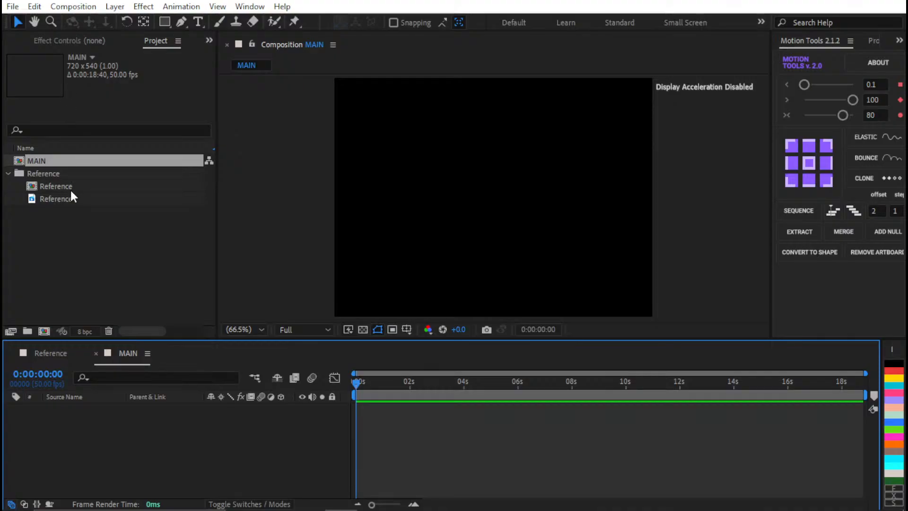
- Delete the MAIN composition from the project and choose Desktop > Projects > YouTube as the folder for saving the project
{"action": "left_click", "coordinate": [90, 161]}
{"action": "key", "text": "Delete"}
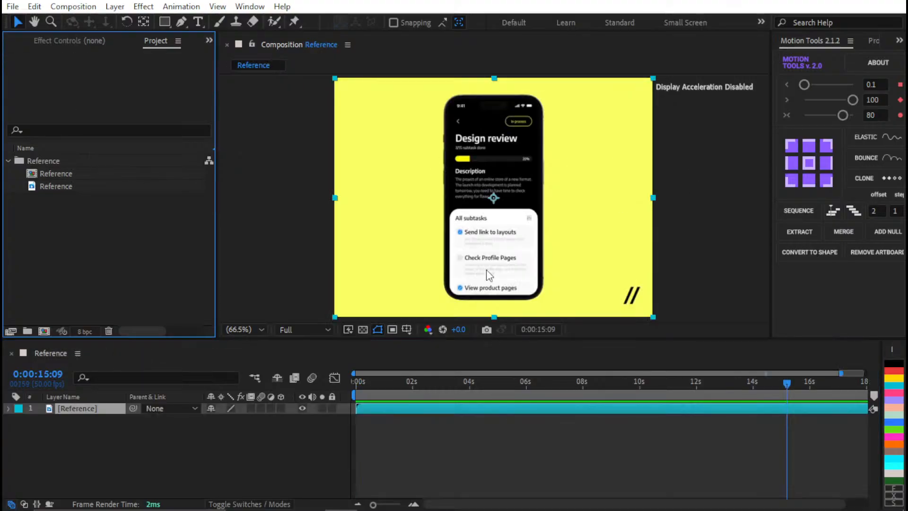
{"action": "key", "text": "ctrl+s"}
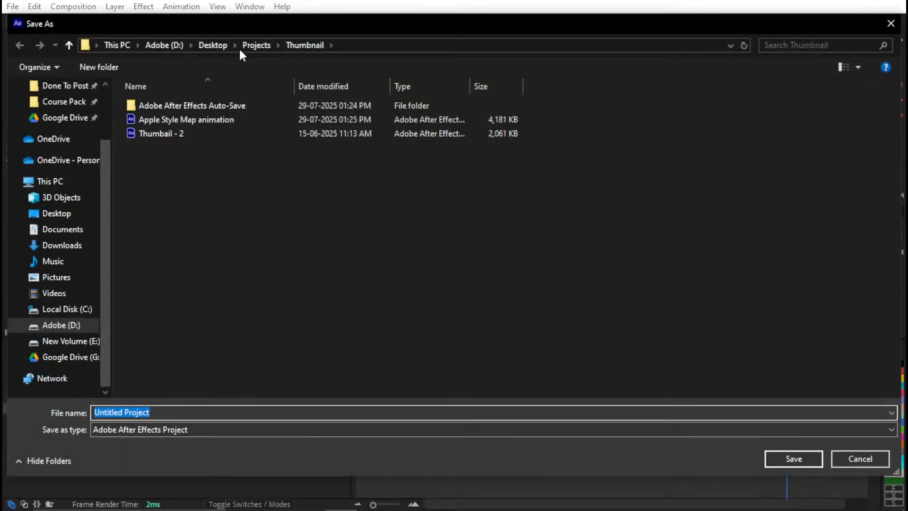
{"action": "left_click", "coordinate": [257, 45]}
{"action": "left_click", "coordinate": [173, 230]}
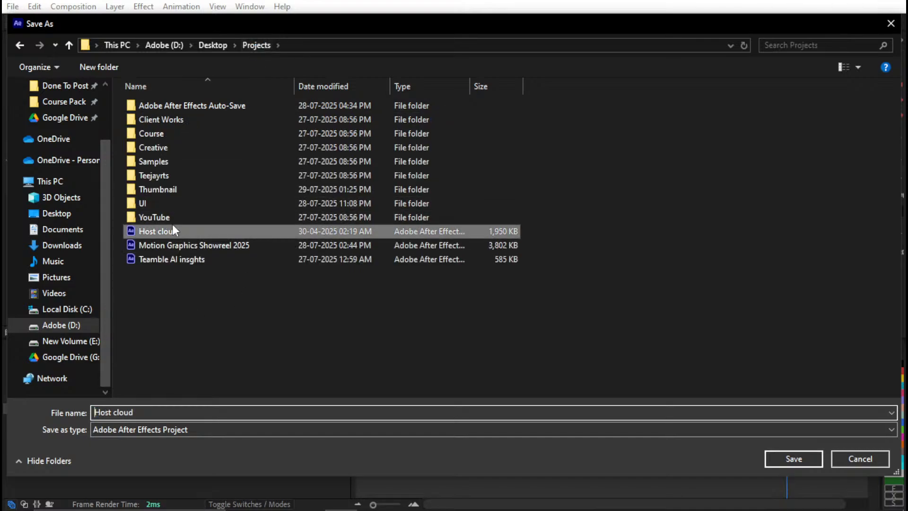
{"action": "left_click", "coordinate": [177, 218]}
{"action": "double_click", "coordinate": [177, 219]}
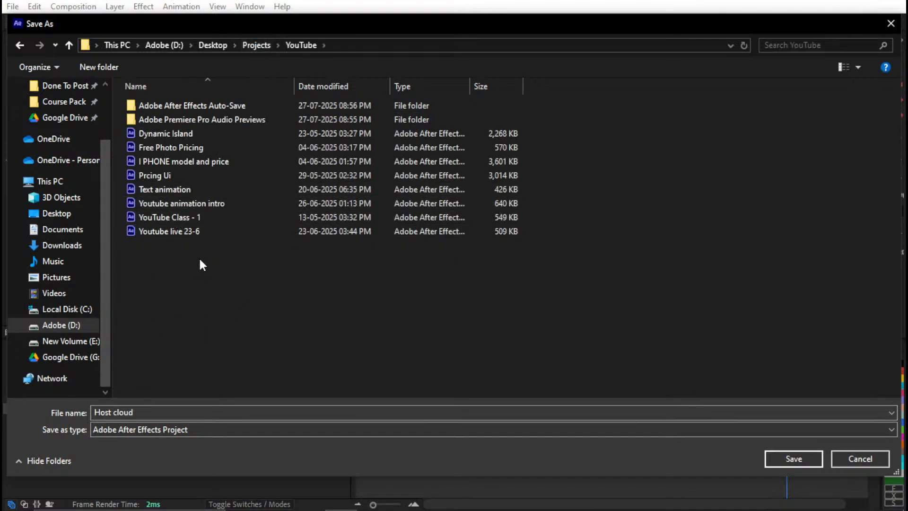
- Create a folder called Animation - 01 inside YouTube and save the project in it as Animation - class
{"action": "key", "text": "ctrl+shift+n"}
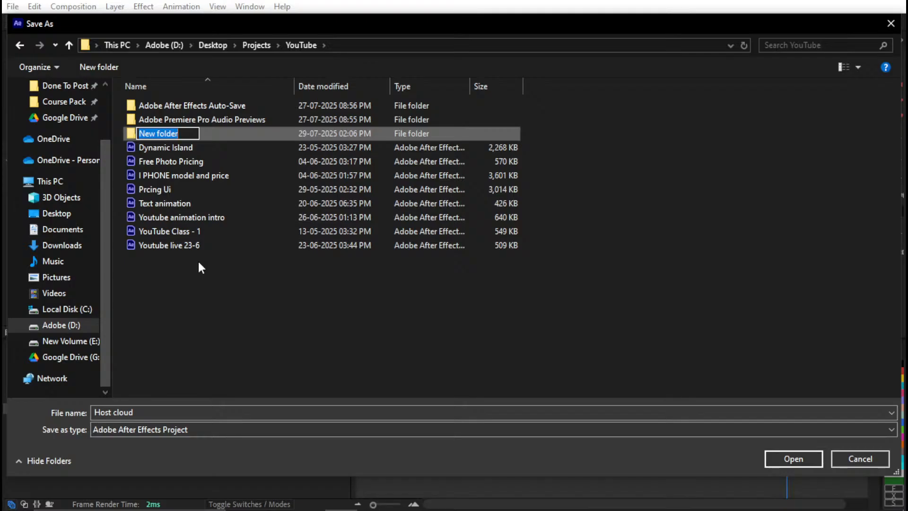
{"action": "type", "text": "Animation - 01"}
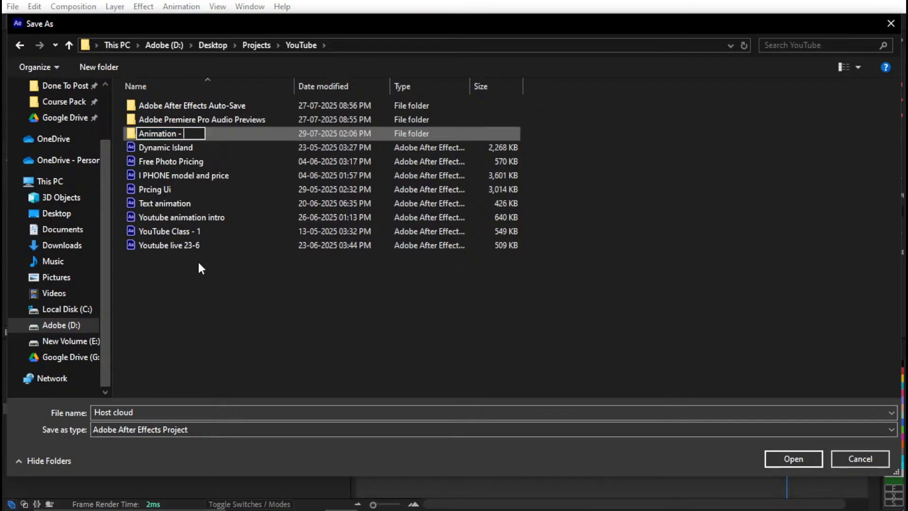
{"action": "key", "text": "Return"}
{"action": "key", "text": "Return"}
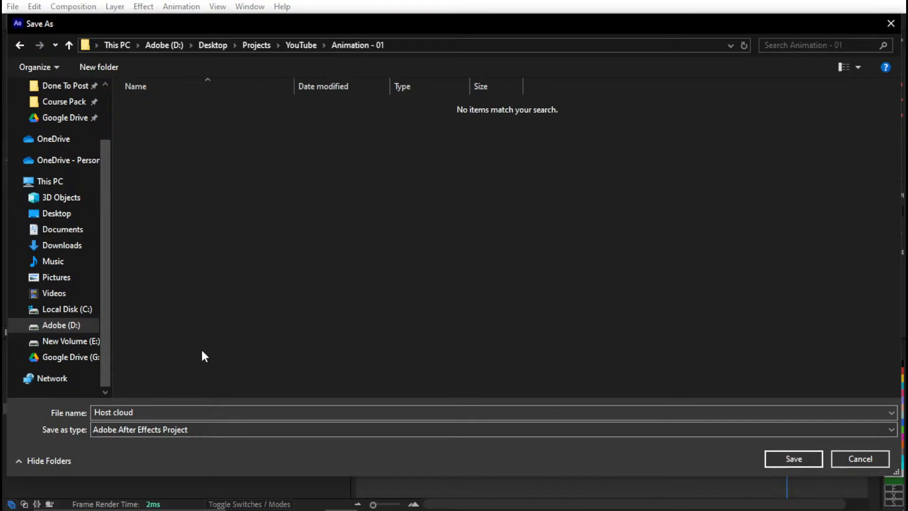
{"action": "left_click", "coordinate": [151, 418]}
{"action": "type", "text": "Animation - cla"}
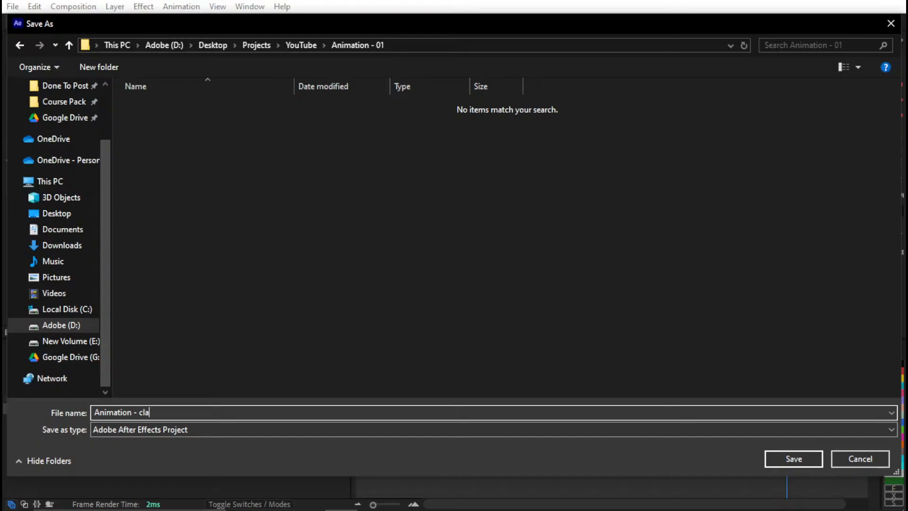
{"action": "type", "text": "ss"}
{"action": "key", "text": "Return"}
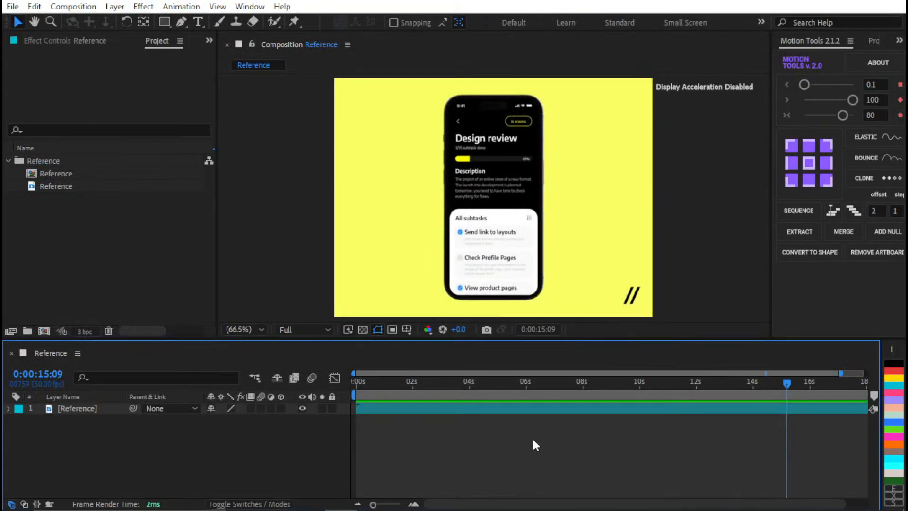
- Close the open project and relaunch After Effects, continuing with the known issues in the System Compatibility Report
{"action": "key", "text": "ctrl+alt+n"}
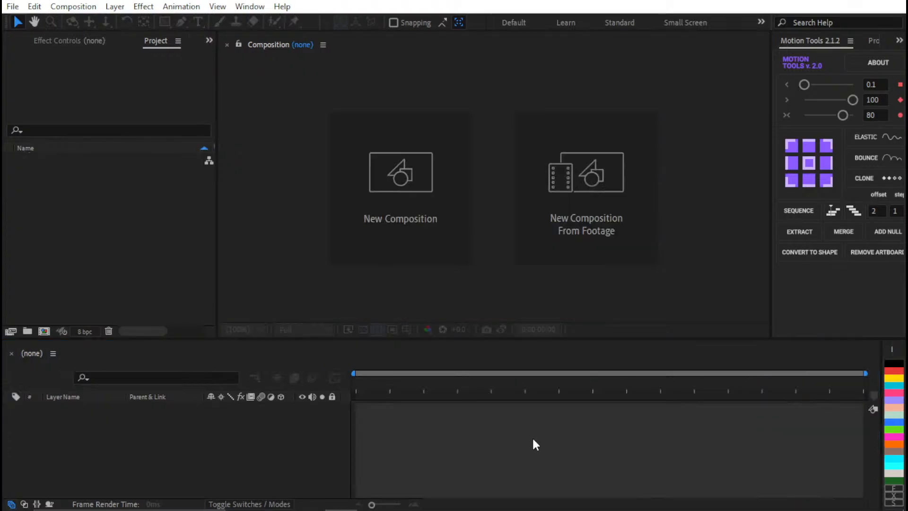
{"action": "mouse_move", "coordinate": [333, 507]}
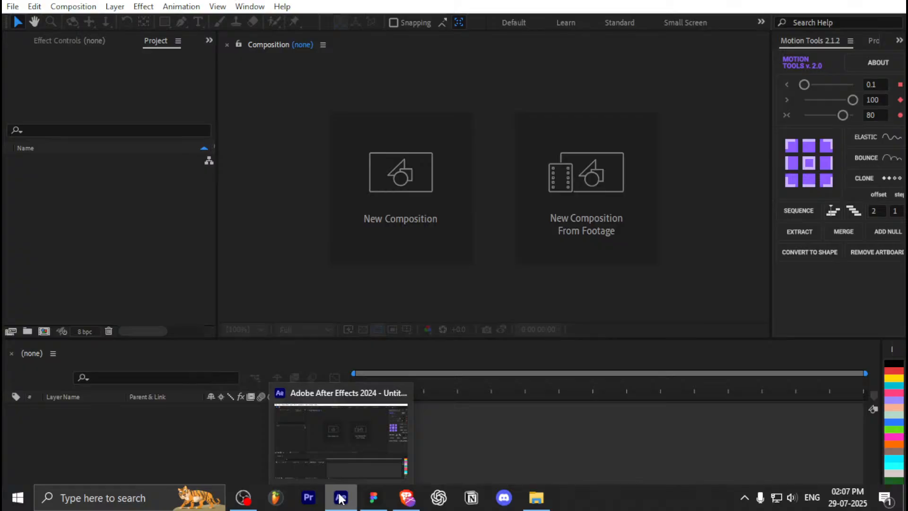
{"action": "left_click", "coordinate": [340, 498]}
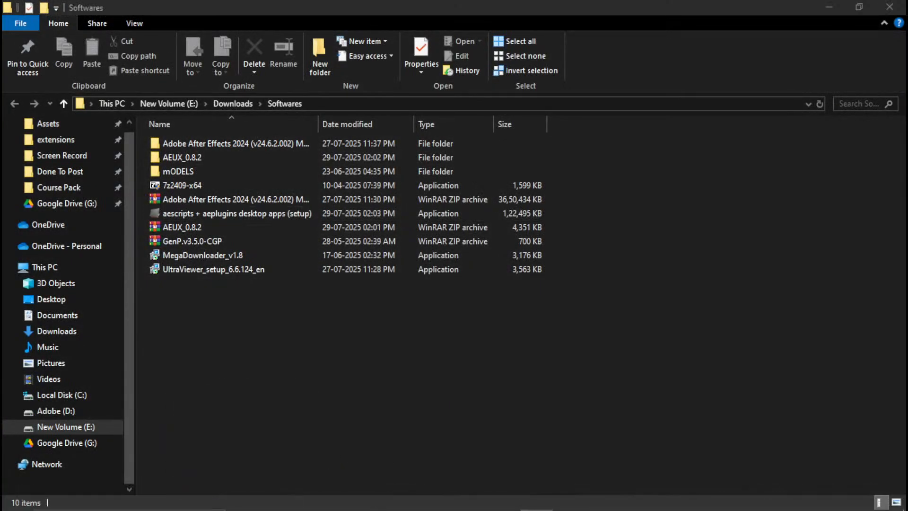
{"action": "mouse_move", "coordinate": [373, 499]}
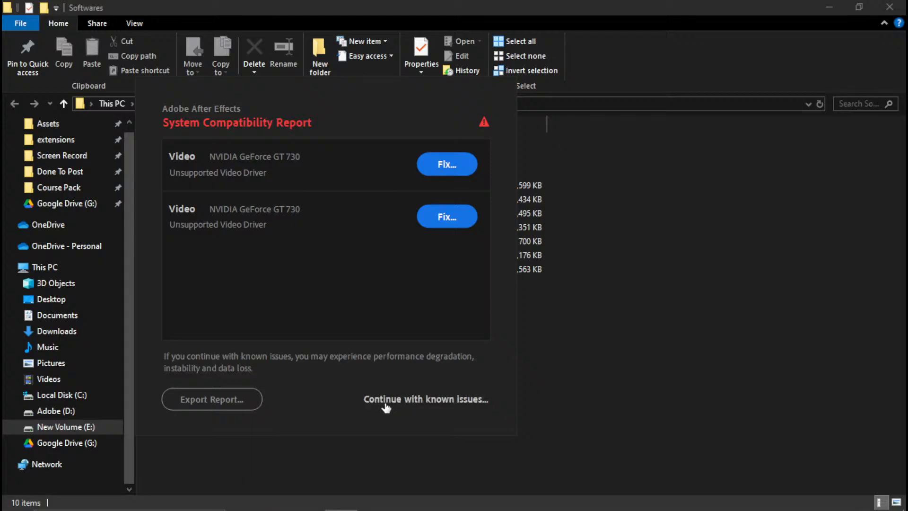
{"action": "left_click", "coordinate": [411, 400]}
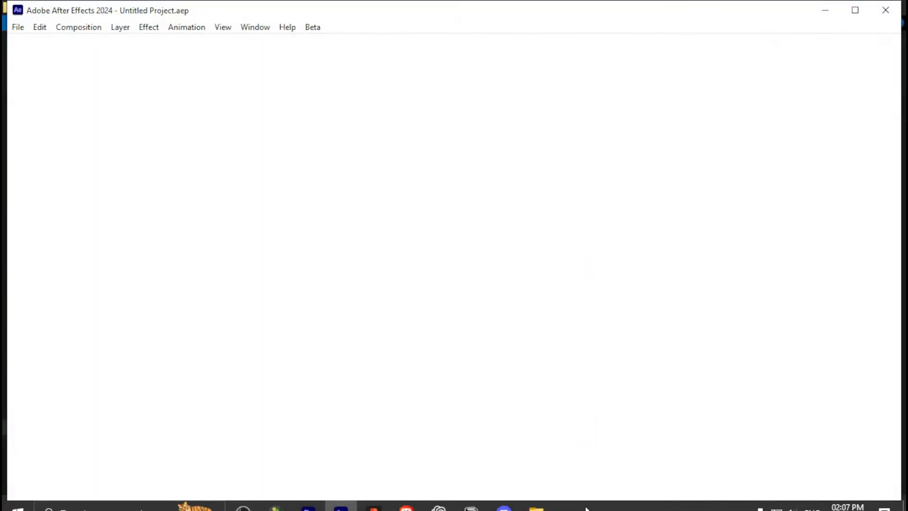
{"action": "mouse_move", "coordinate": [538, 497]}
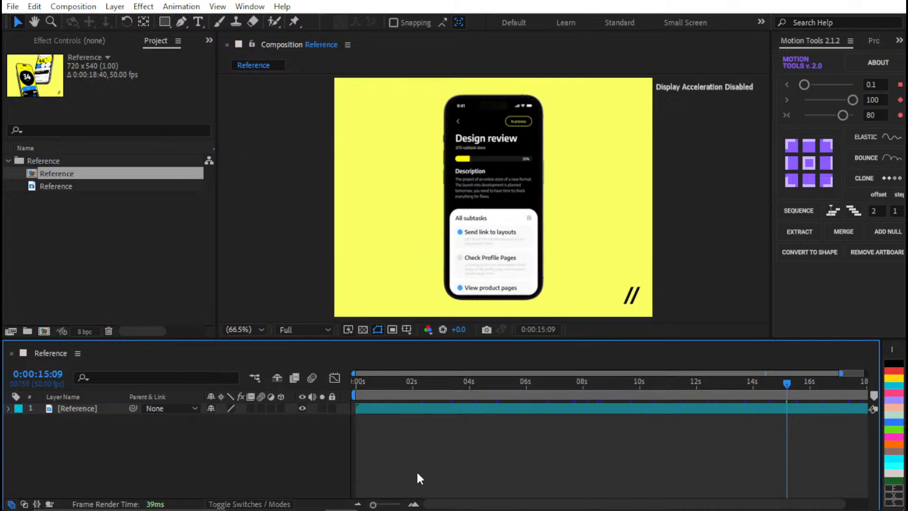
- Switch to Figma and send the Class - 01 frame to After Effects with the AEUX development plugin
{"action": "left_click", "coordinate": [373, 498]}
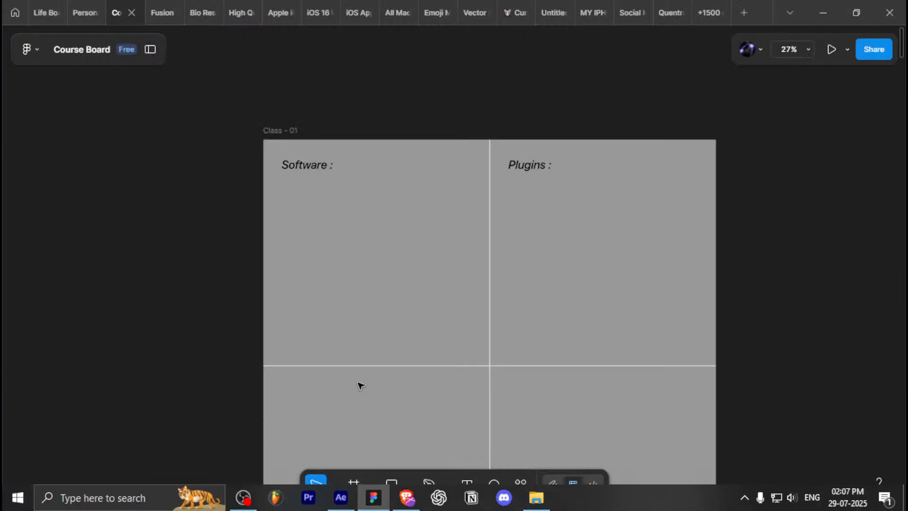
{"action": "left_click", "coordinate": [278, 130]}
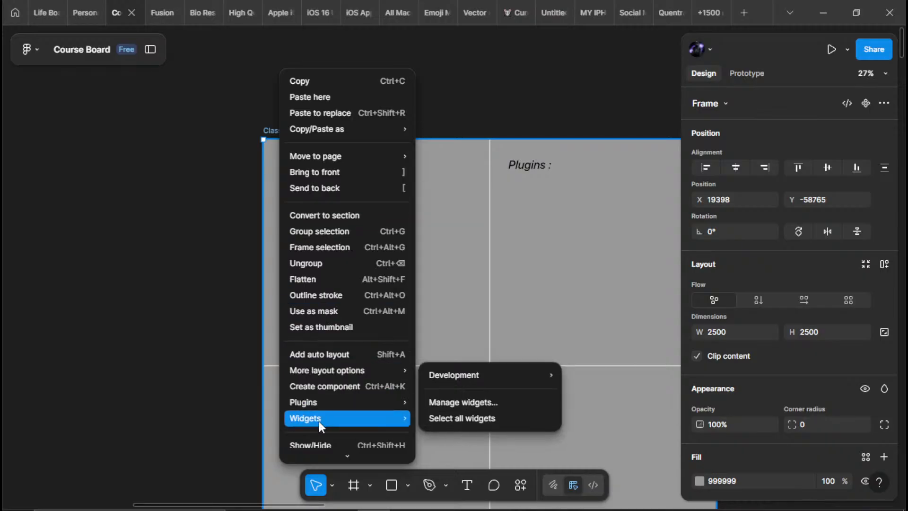
{"action": "mouse_move", "coordinate": [345, 403]}
{"action": "mouse_move", "coordinate": [517, 372]}
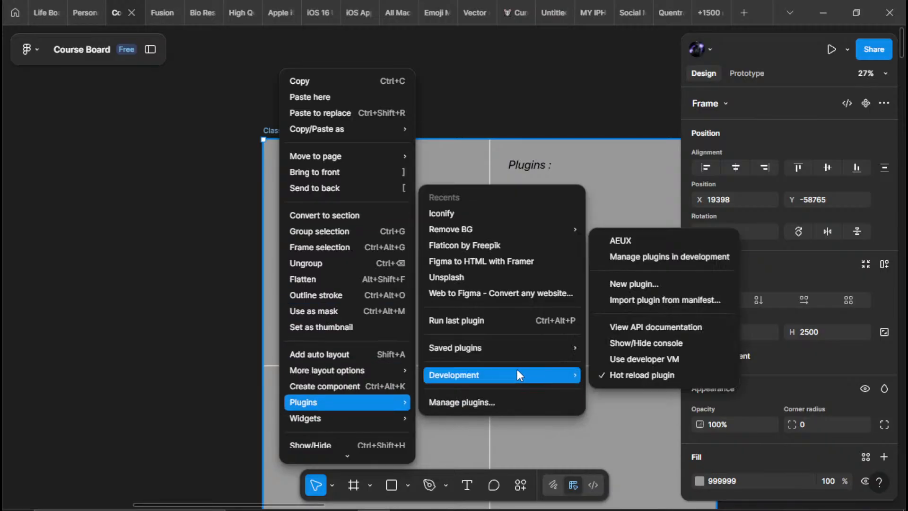
{"action": "left_click", "coordinate": [682, 240]}
{"action": "left_click", "coordinate": [294, 226]}
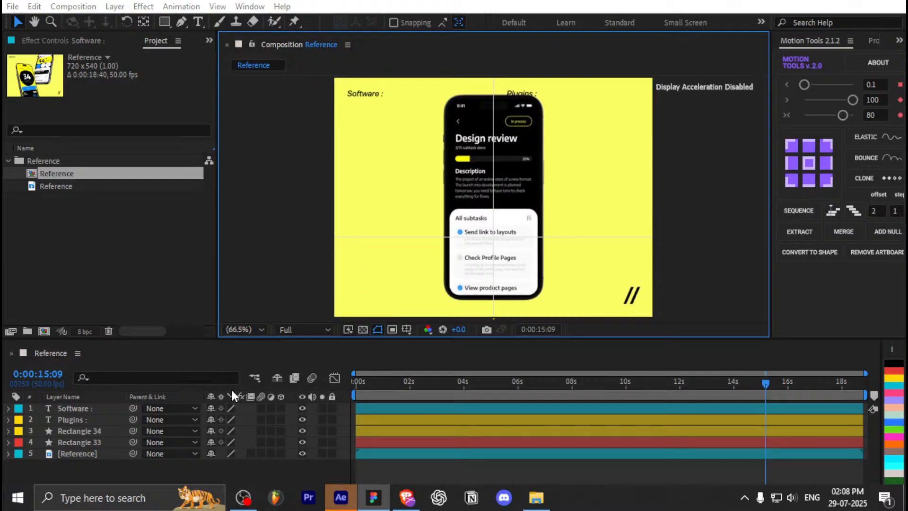
- Inspect the transferred Software and Plugins text layers in the Reference composition
{"action": "scroll", "coordinate": [456, 206], "scroll_direction": "down", "scroll_amount": 3}
{"action": "scroll", "coordinate": [452, 207], "scroll_direction": "up", "scroll_amount": 4}
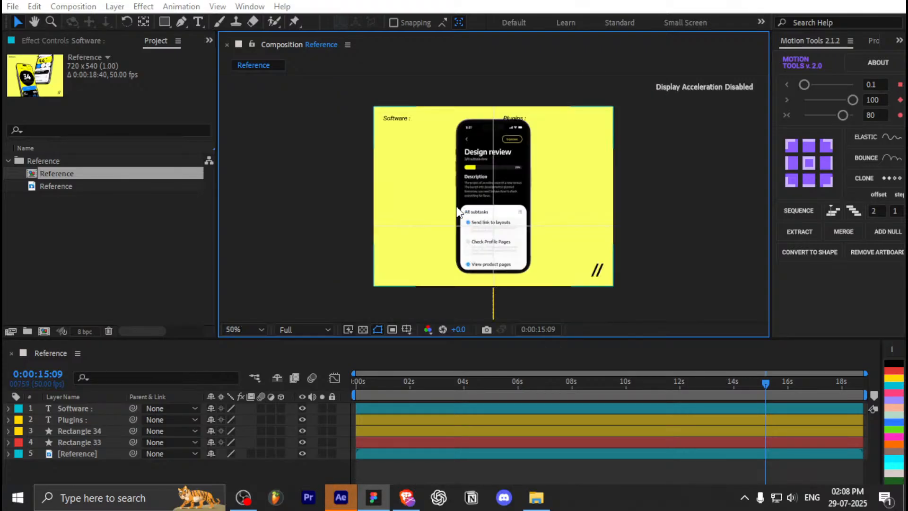
{"action": "left_click_drag", "start_coordinate": [328, 80], "coordinate": [378, 191]}
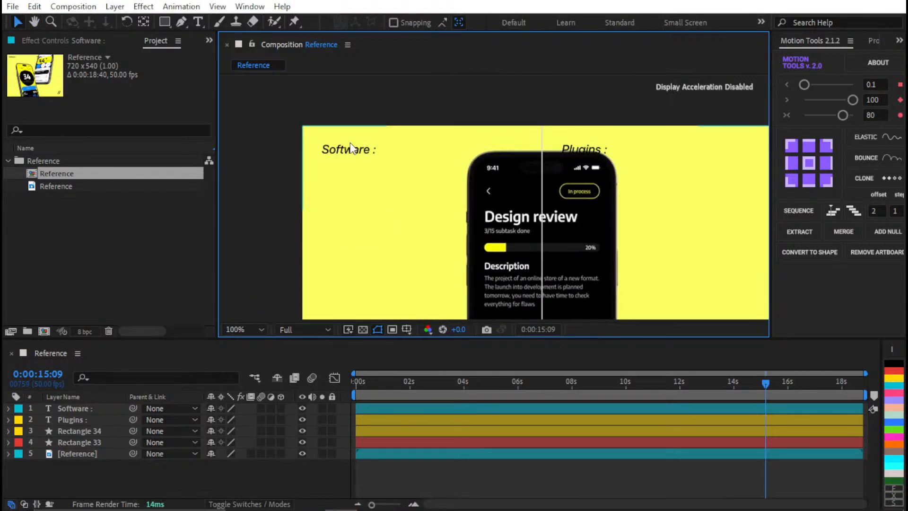
{"action": "left_click", "coordinate": [360, 153]}
{"action": "left_click", "coordinate": [580, 154]}
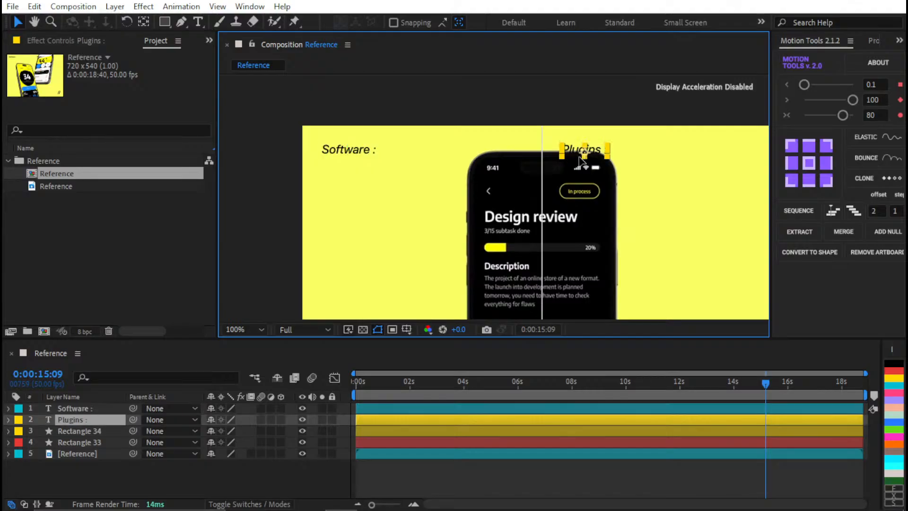
- Close the AEUX plugin in Figma and delete the transferred text and rectangle layers from the Reference composition in After Effects
{"action": "left_click", "coordinate": [374, 500]}
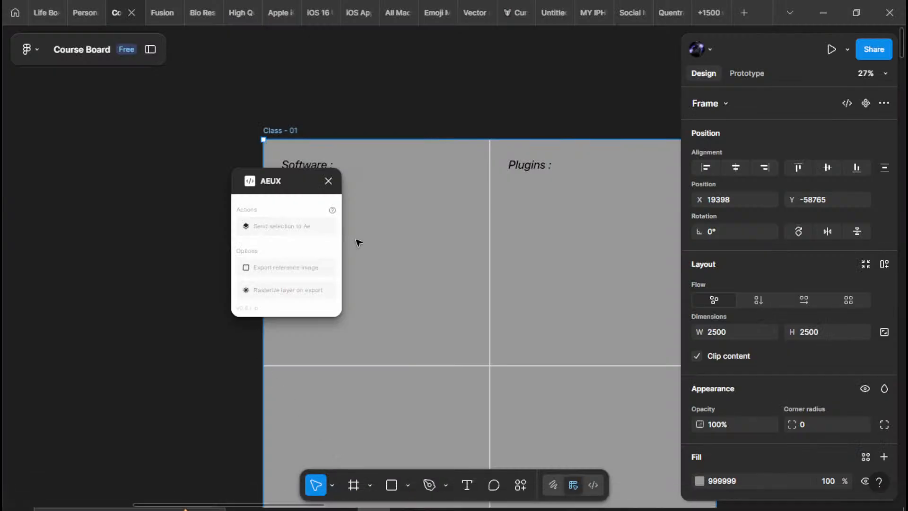
{"action": "left_click", "coordinate": [329, 180]}
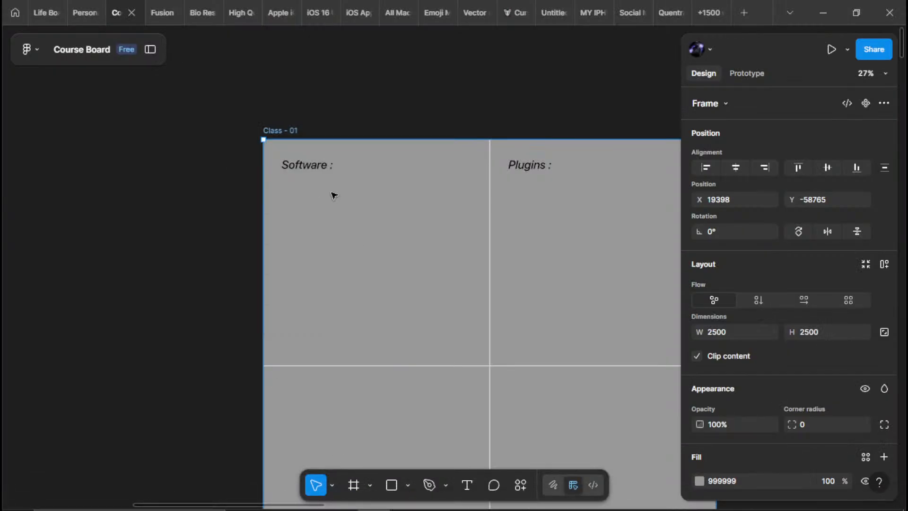
{"action": "left_click", "coordinate": [340, 501]}
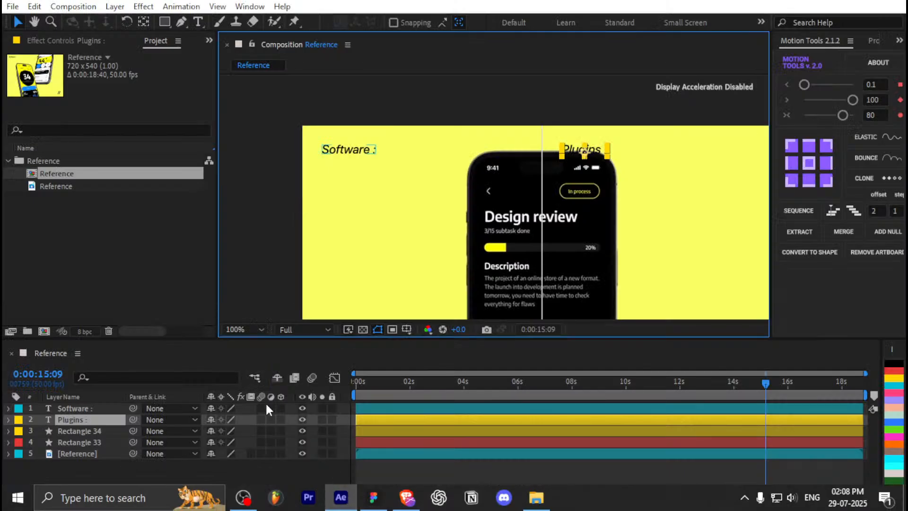
{"action": "left_click", "coordinate": [73, 443], "text": "shift"}
{"action": "left_click", "coordinate": [86, 413], "text": "shift"}
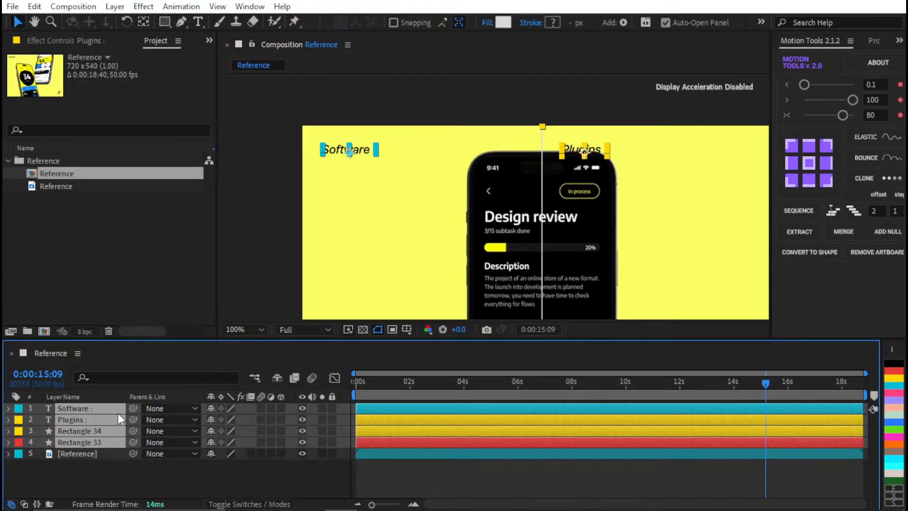
{"action": "key", "text": "Delete"}
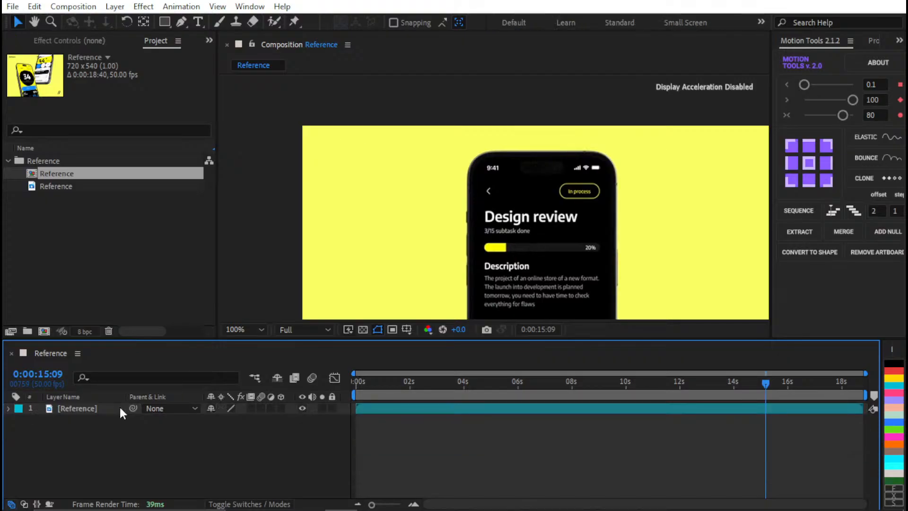
- Move the playhead to the start of Reference and set up a new composition named MAIN at 1920 x 1080 px
{"action": "key", "text": "shift+slash"}
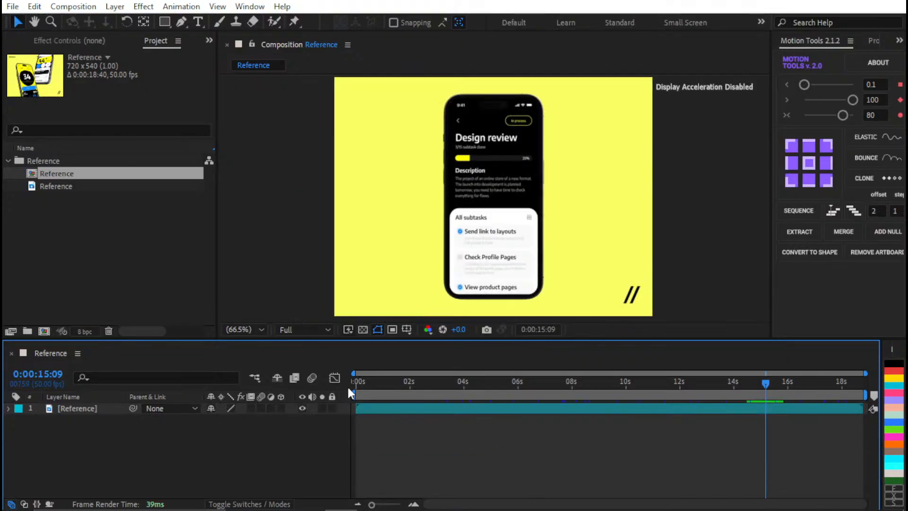
{"action": "key", "text": "Home"}
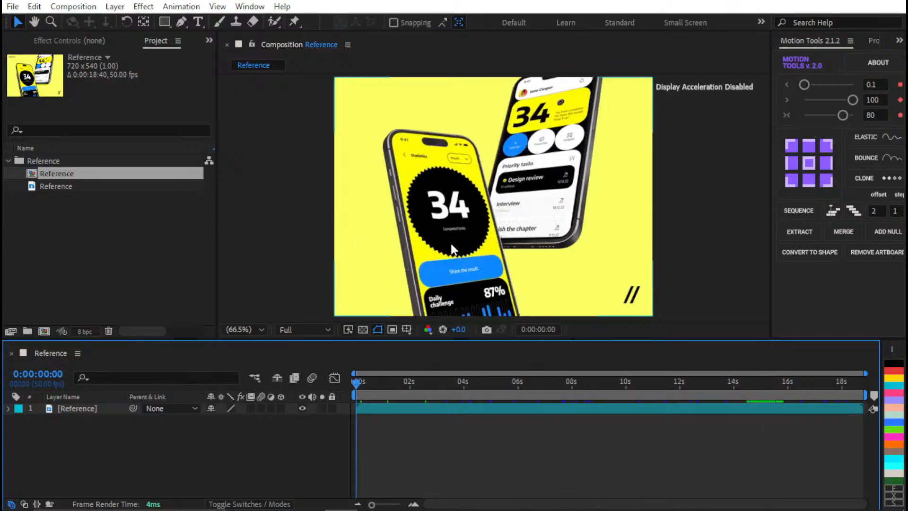
{"action": "left_click", "coordinate": [97, 273]}
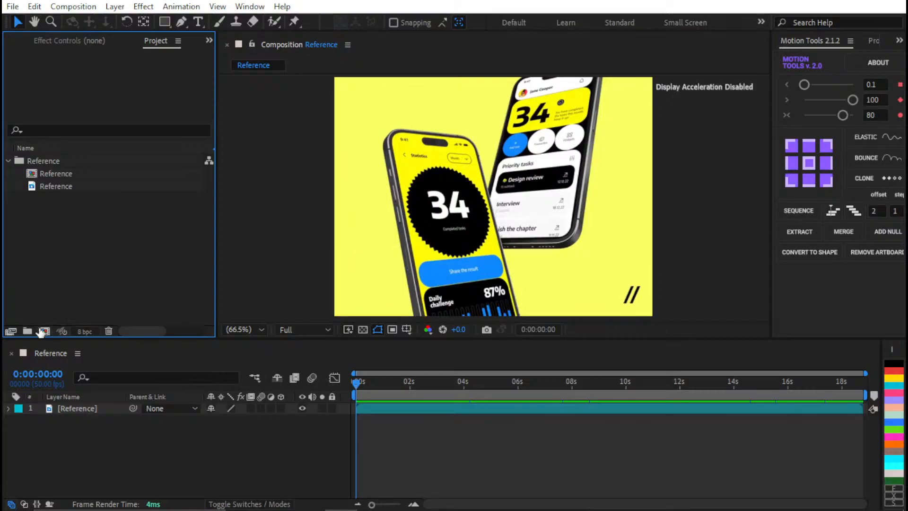
{"action": "left_click", "coordinate": [41, 331]}
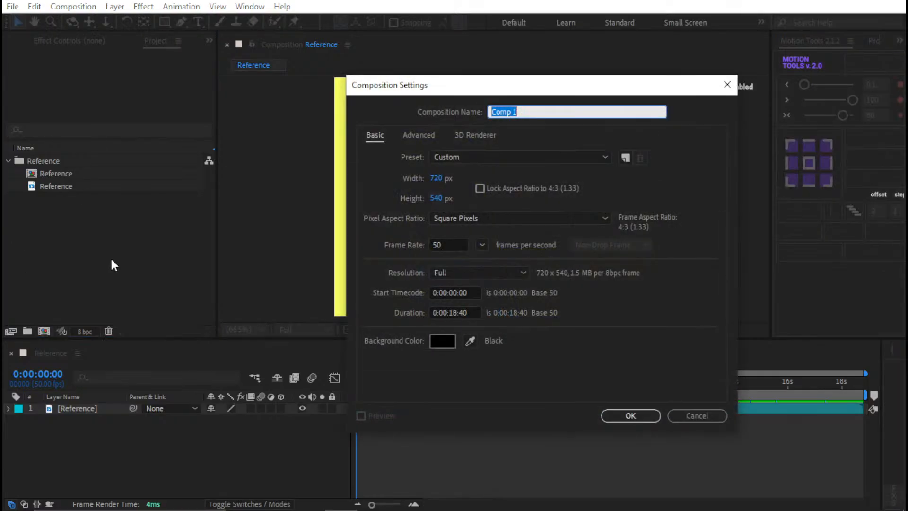
{"action": "type", "text": "MAIN"}
{"action": "left_click", "coordinate": [435, 179]}
{"action": "type", "text": "19"}
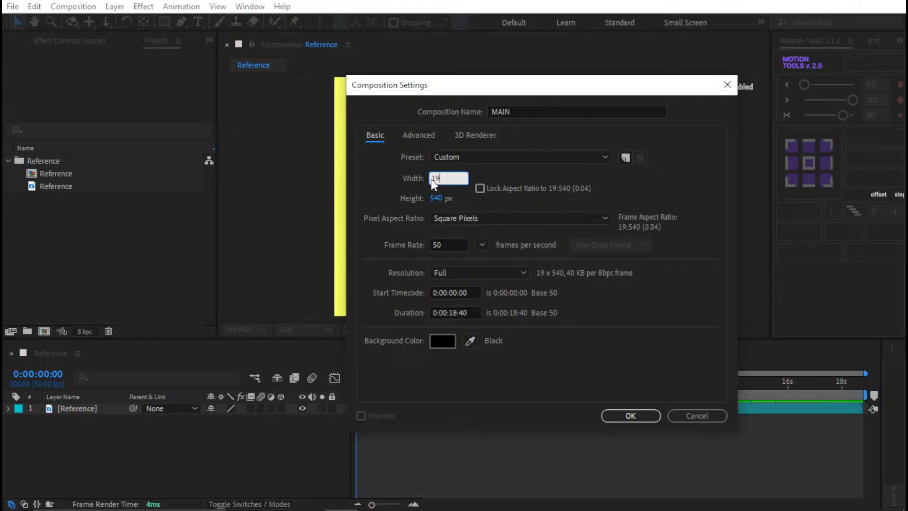
{"action": "type", "text": "20"}
{"action": "left_click", "coordinate": [435, 198]}
{"action": "type", "text": "1080"}
- Set the MAIN composition's frame rate to 60 fps and its duration to 20 seconds, keep square pixels, and create it
{"action": "left_click", "coordinate": [459, 245]}
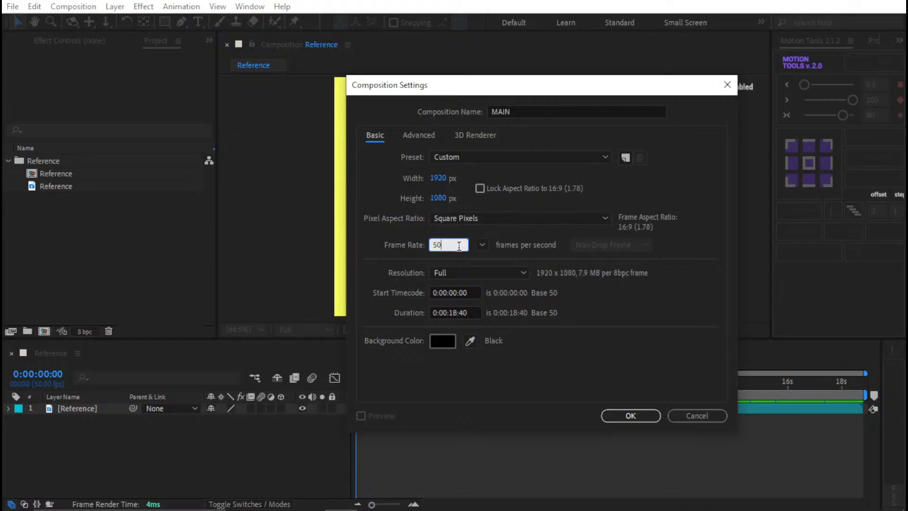
{"action": "double_click", "coordinate": [437, 245]}
{"action": "type", "text": "60"}
{"action": "left_click", "coordinate": [469, 309]}
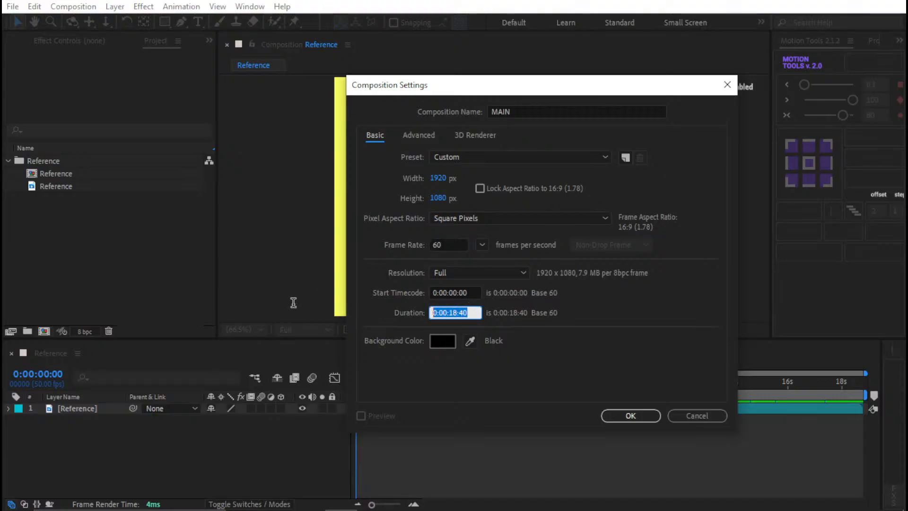
{"action": "type", "text": "203"}
{"action": "key", "text": "BackSpace"}
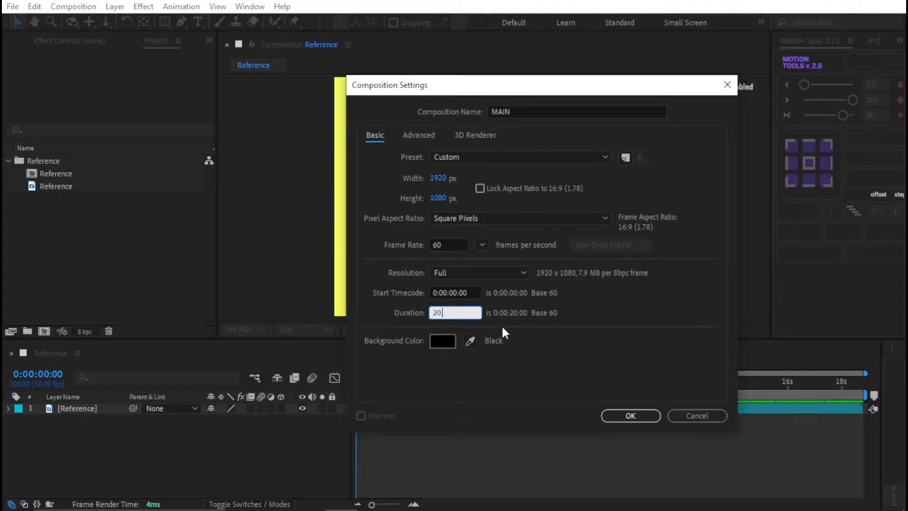
{"action": "type", "text": "."}
{"action": "left_click", "coordinate": [453, 217]}
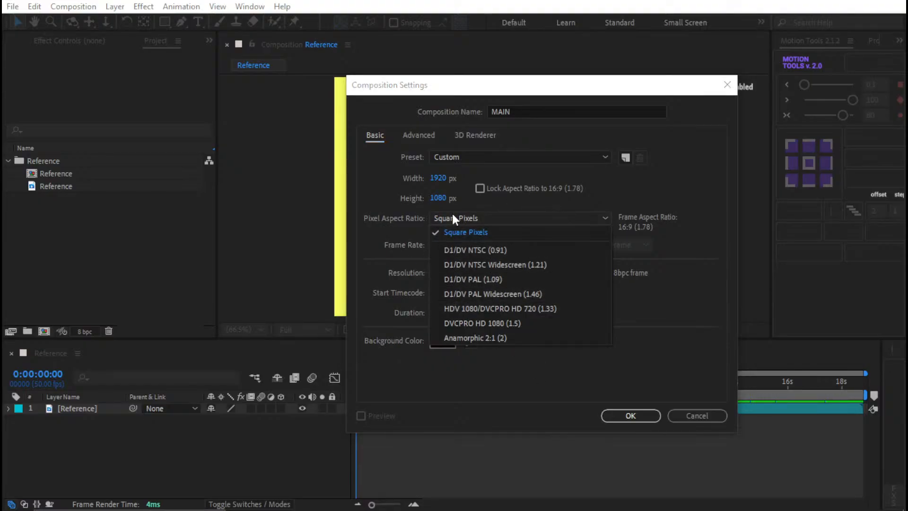
{"action": "left_click", "coordinate": [499, 219]}
{"action": "left_click", "coordinate": [642, 416]}
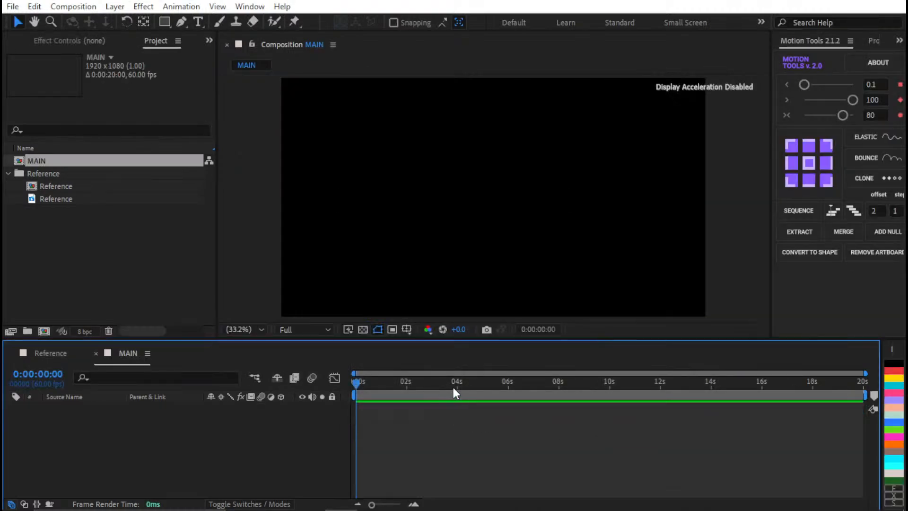
- Add a 1920 x 1080 px white solid to MAIN, then return to the Reference composition
{"action": "key", "text": "ctrl+y"}
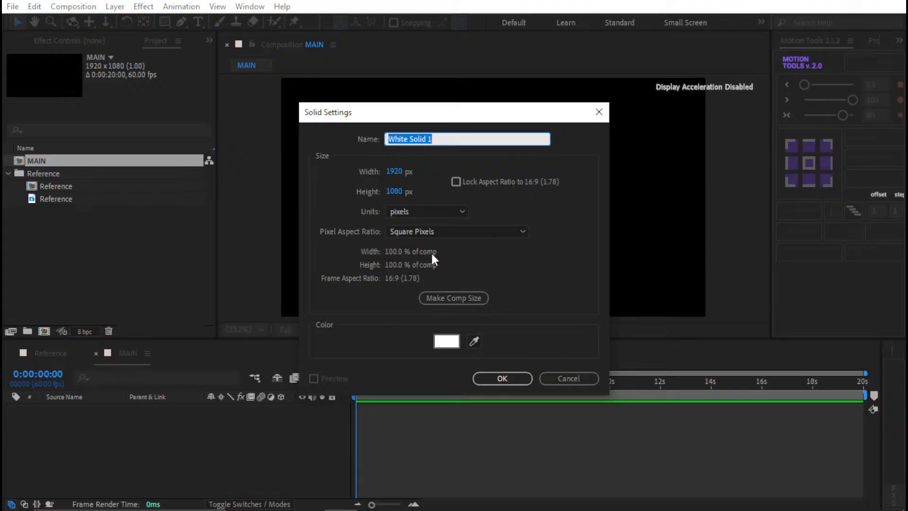
{"action": "left_click", "coordinate": [502, 378]}
{"action": "left_click", "coordinate": [56, 354]}
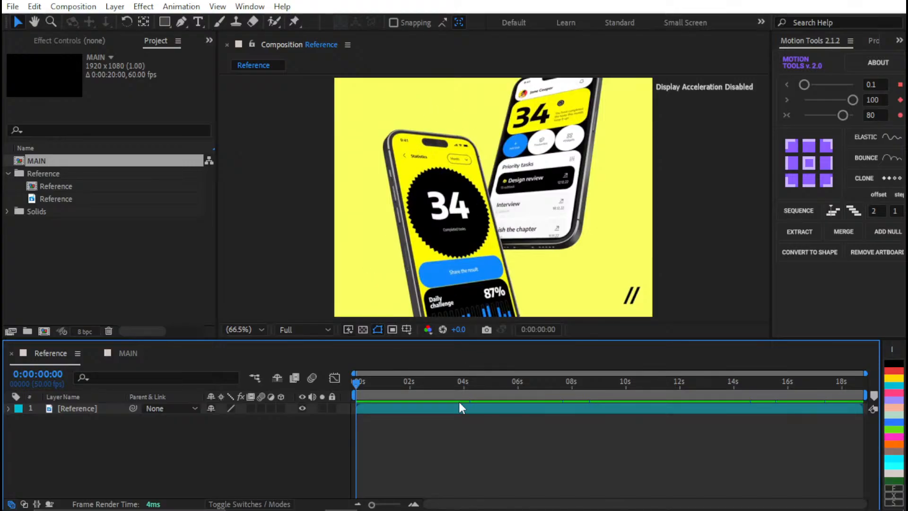
- Create a square shape layer over the Reference footage and scale it down to 10%
{"action": "double_click", "coordinate": [165, 23]}
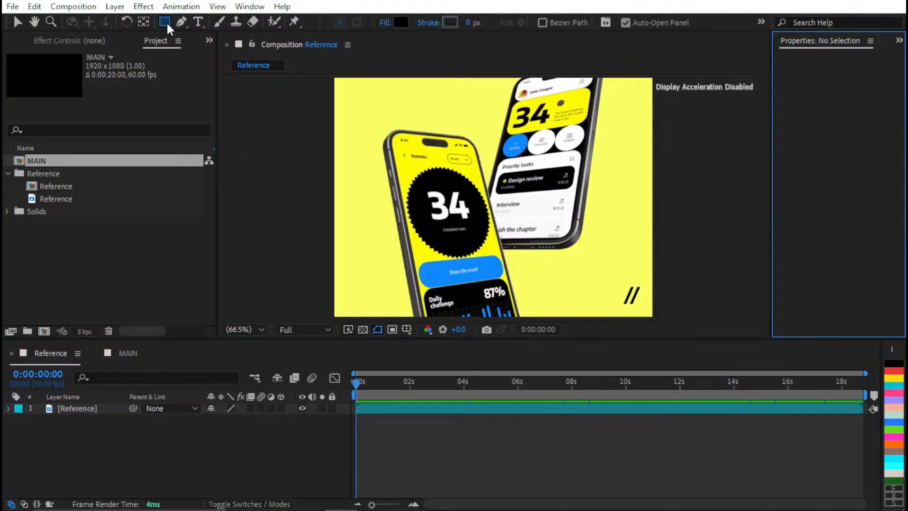
{"action": "key", "text": "v"}
{"action": "key", "text": "s"}
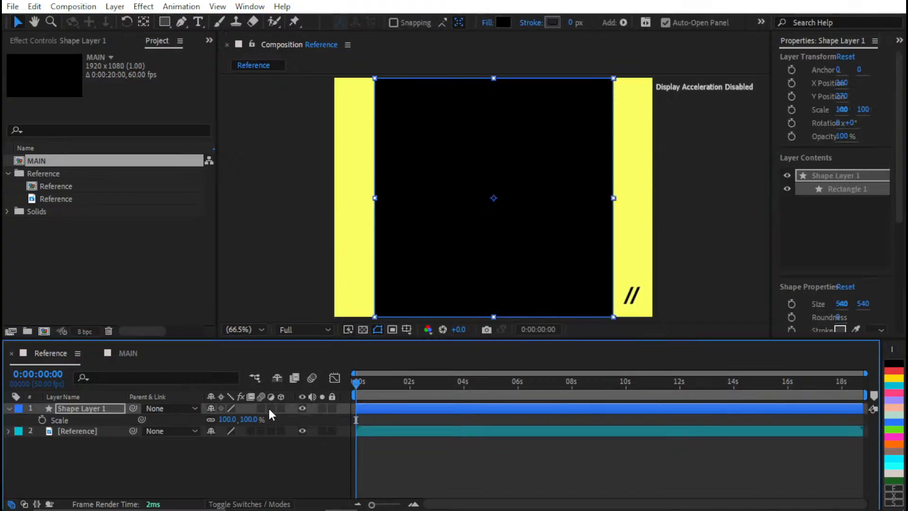
{"action": "left_click", "coordinate": [252, 419]}
{"action": "type", "text": "10"}
{"action": "key", "text": "Return"}
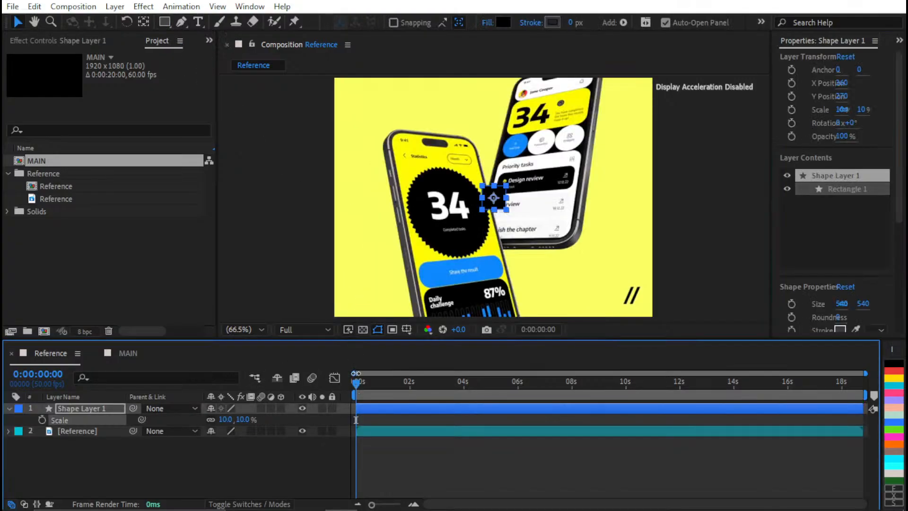
- Nudge the small square horizontally to X position 60, onto the yellow area beside the front phone
{"action": "key", "text": "shift+Left"}
{"action": "key", "text": "shift+Left"}
{"action": "key", "text": "shift+Left"}
{"action": "key", "text": "shift+Left"}
{"action": "key", "text": "shift+Left"}
{"action": "key", "text": "shift+Left"}
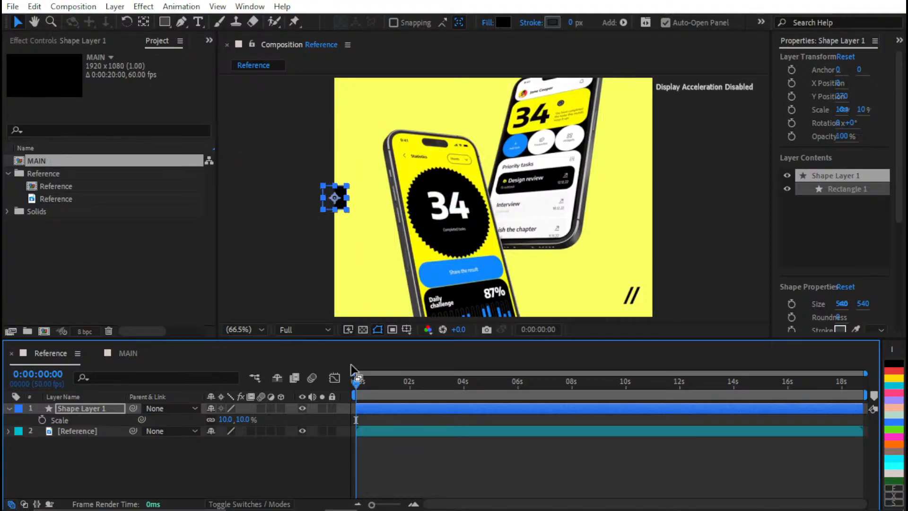
{"action": "key", "text": "shift+Right"}
{"action": "key", "text": "shift+Right"}
{"action": "key", "text": "shift+Right"}
- Fill the square with the yellow sampled from the reference background and move it over the front phone's black badge
{"action": "scroll", "coordinate": [808, 278], "scroll_direction": "down", "scroll_amount": 2}
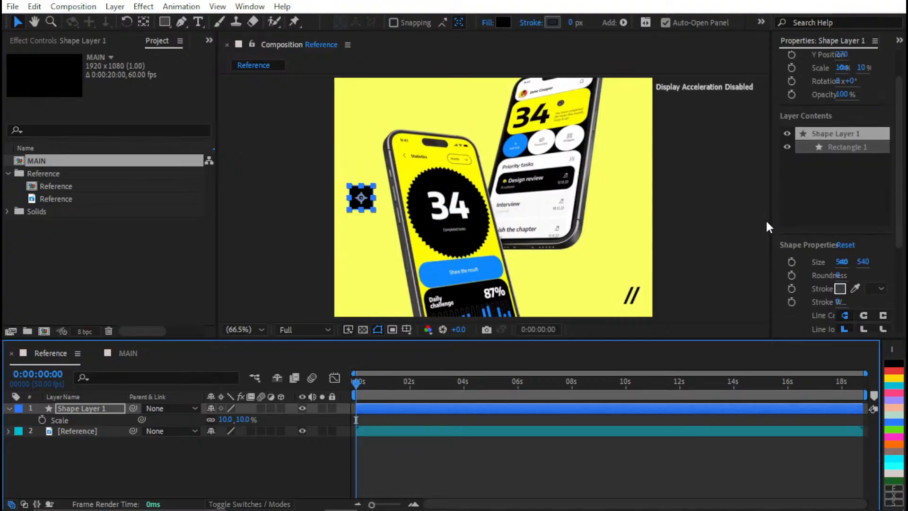
{"action": "left_click_drag", "start_coordinate": [771, 218], "coordinate": [703, 230]}
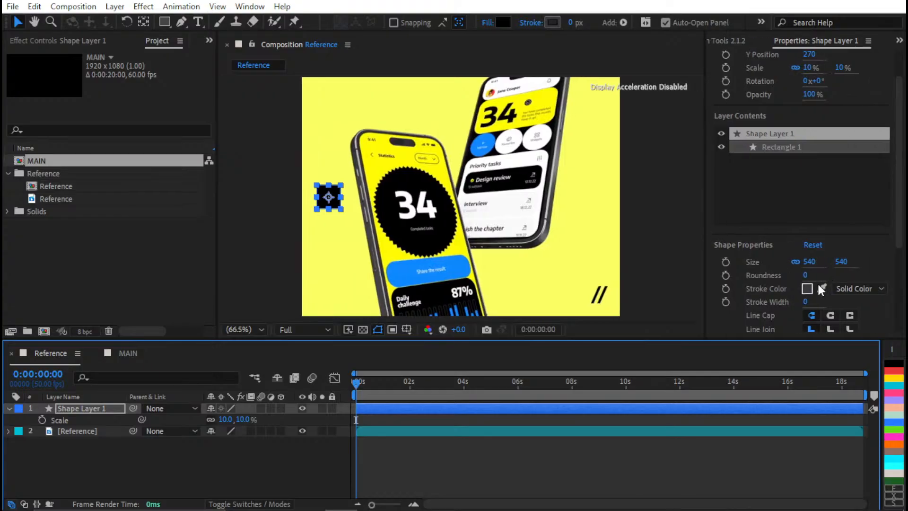
{"action": "scroll", "coordinate": [822, 289], "scroll_direction": "down", "scroll_amount": 2}
{"action": "left_click", "coordinate": [821, 301]}
{"action": "left_click", "coordinate": [601, 258]}
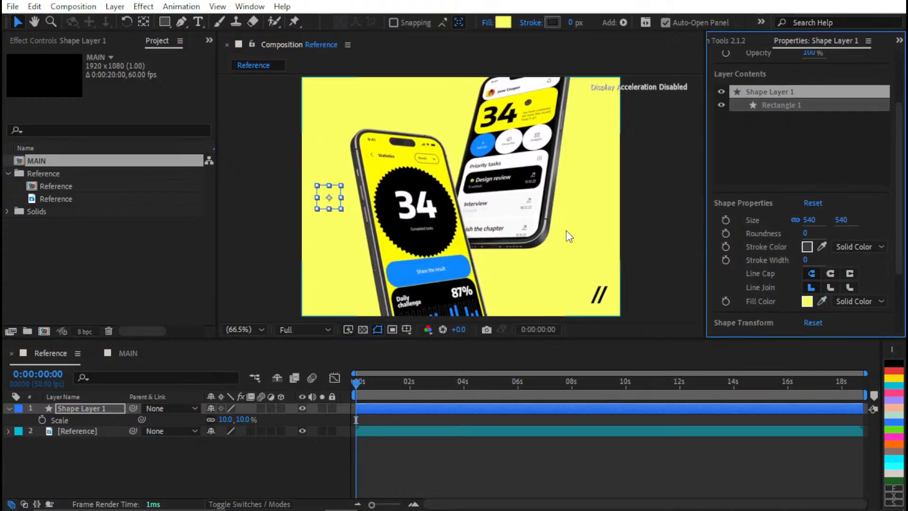
{"action": "left_click_drag", "start_coordinate": [336, 203], "coordinate": [416, 188]}
- Duplicate the yellow square layer and fill the copy with the blue sampled from the Share the result button
{"action": "left_click", "coordinate": [396, 421]}
{"action": "left_click", "coordinate": [401, 407]}
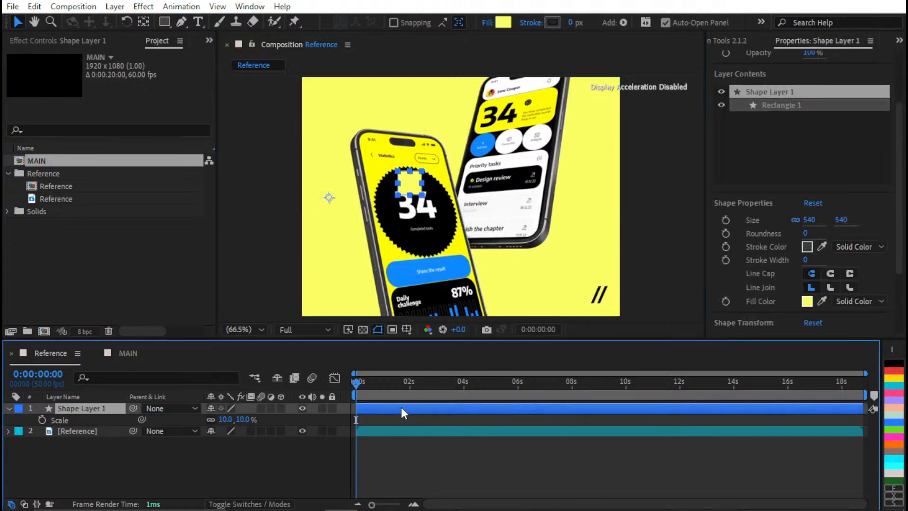
{"action": "key", "text": "ctrl+d"}
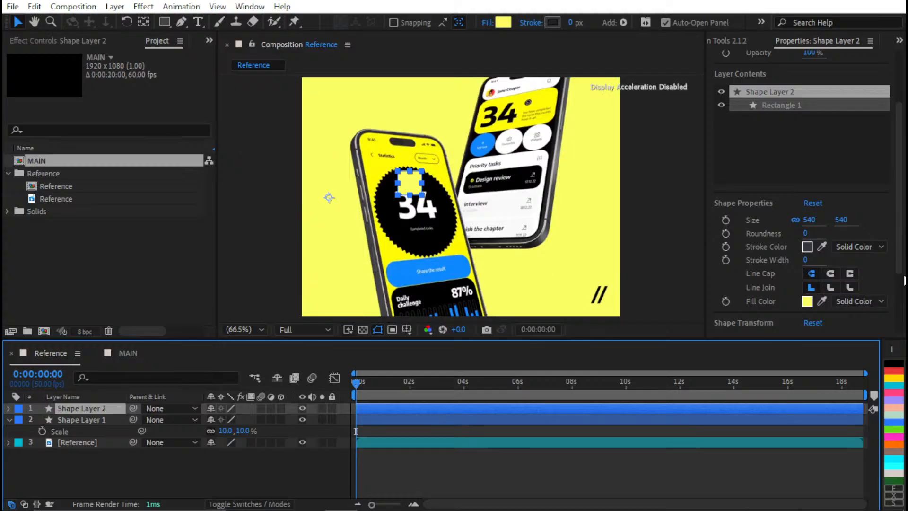
{"action": "left_click", "coordinate": [822, 301]}
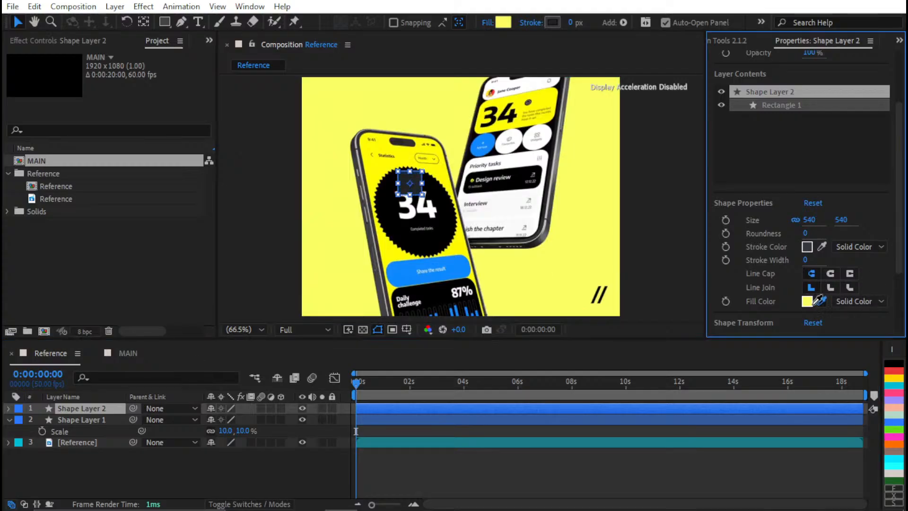
{"action": "left_click", "coordinate": [459, 274]}
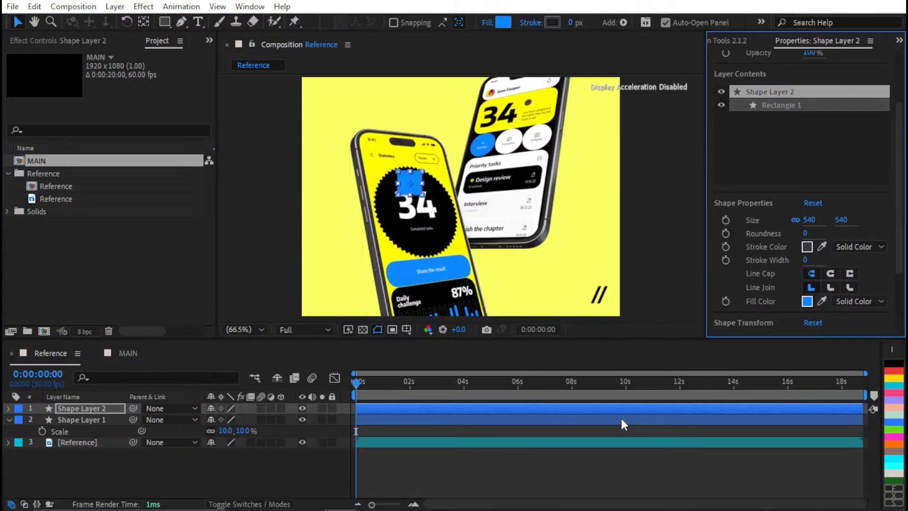
{"action": "key", "text": "ctrl+d"}
{"action": "left_click", "coordinate": [441, 411]}
{"action": "key", "text": "ctrl+d"}
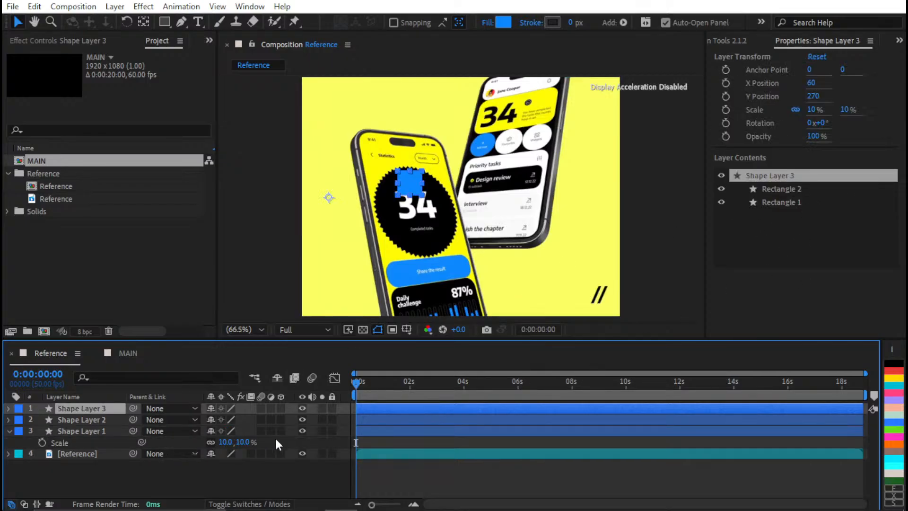
{"action": "key", "text": "Delete"}
- Duplicate the blue square layer and fill the copy with the white sampled from the rear phone's screen
{"action": "left_click", "coordinate": [388, 407]}
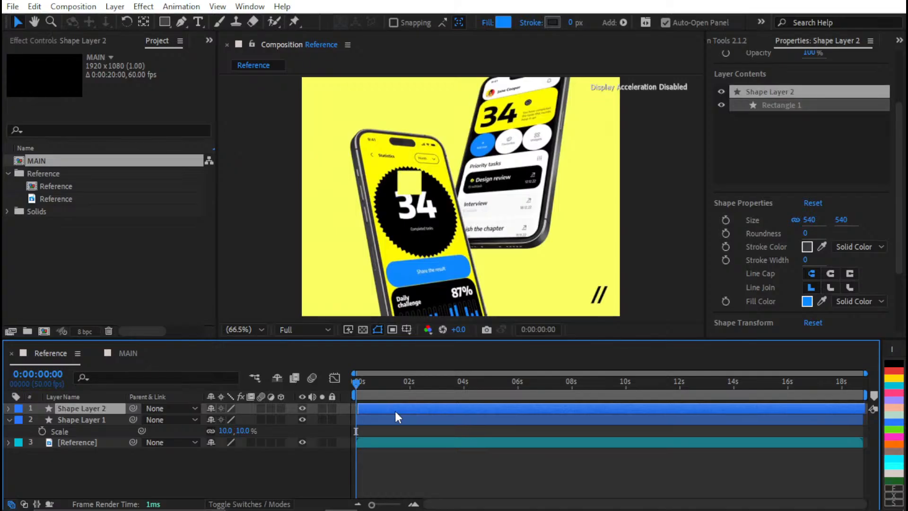
{"action": "key", "text": "ctrl+d"}
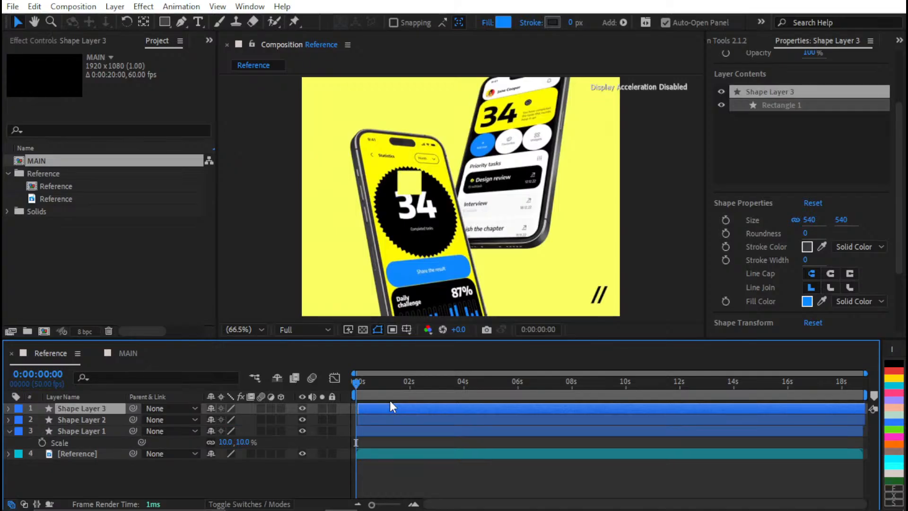
{"action": "left_click", "coordinate": [822, 302]}
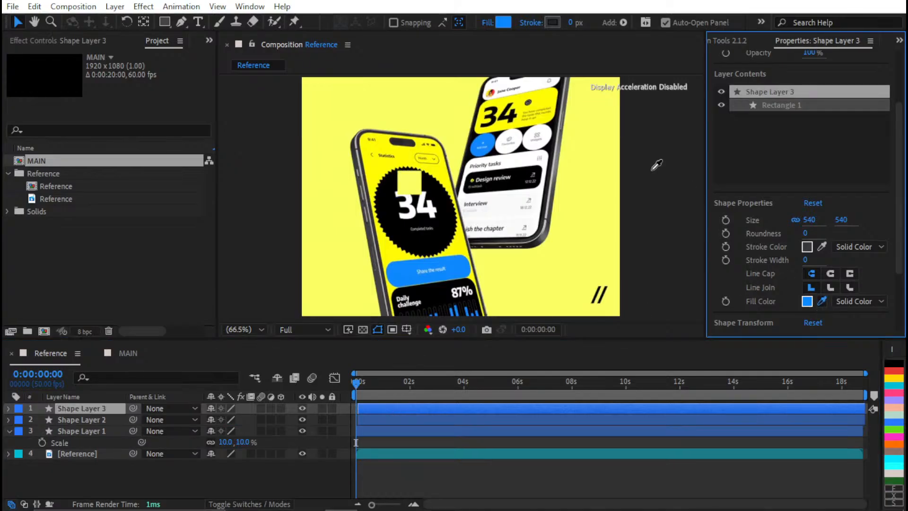
{"action": "left_click", "coordinate": [524, 162]}
- Cut the three colour swatch shape layers from Reference and paste them into the MAIN composition
{"action": "left_click", "coordinate": [409, 450], "text": "shift"}
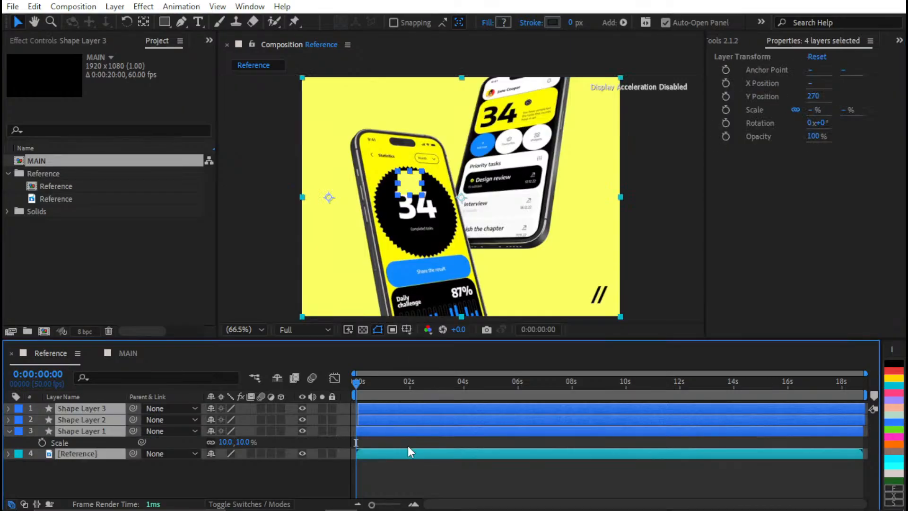
{"action": "left_click", "coordinate": [368, 455], "text": "ctrl"}
{"action": "key", "text": "ctrl+x"}
{"action": "left_click", "coordinate": [135, 352]}
{"action": "key", "text": "ctrl+v"}
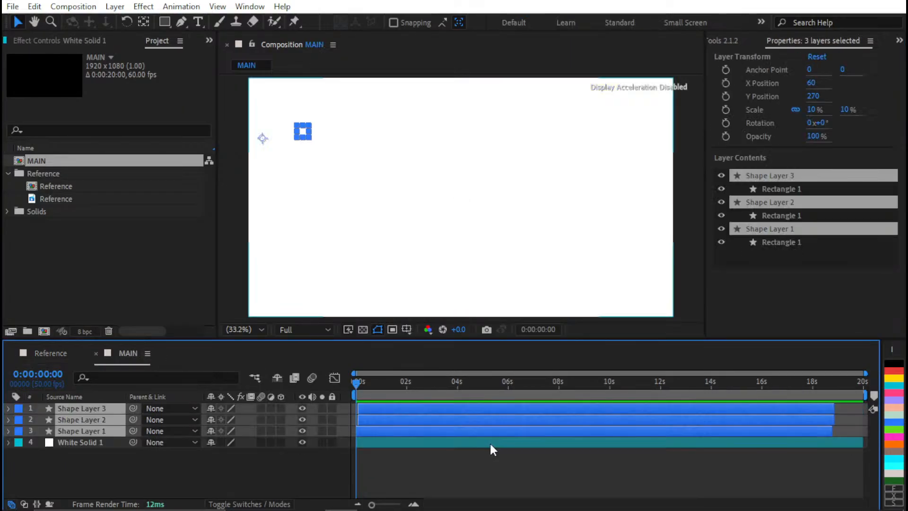
- Align the start of Shape Layer 2 and Shape Layer 3 with the beginning of the MAIN timeline
{"action": "left_click", "coordinate": [490, 442]}
{"action": "left_click", "coordinate": [403, 472]}
{"action": "left_click", "coordinate": [392, 420]}
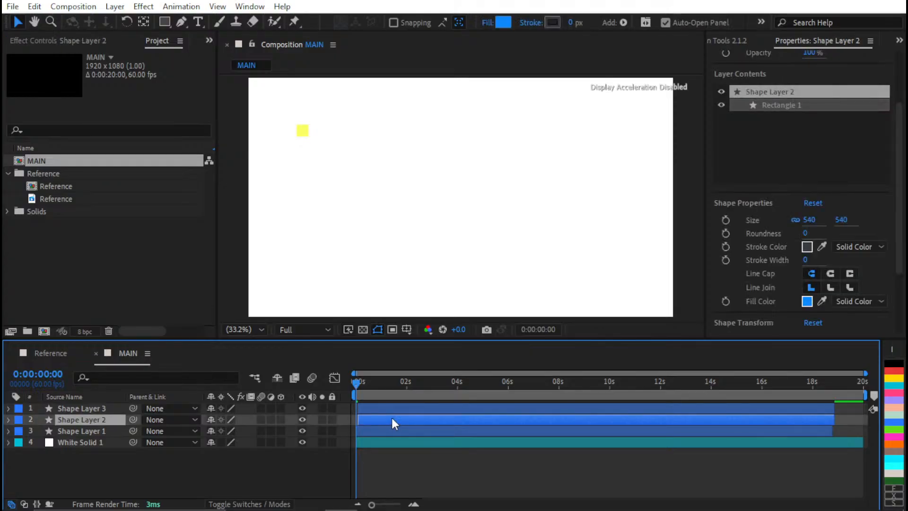
{"action": "left_click", "coordinate": [394, 410]}
{"action": "left_click", "coordinate": [394, 420], "text": "shift"}
- Copy the fill colour hex code FBFE63 from the yellow swatch, Shape Layer 1
{"action": "left_click", "coordinate": [388, 431]}
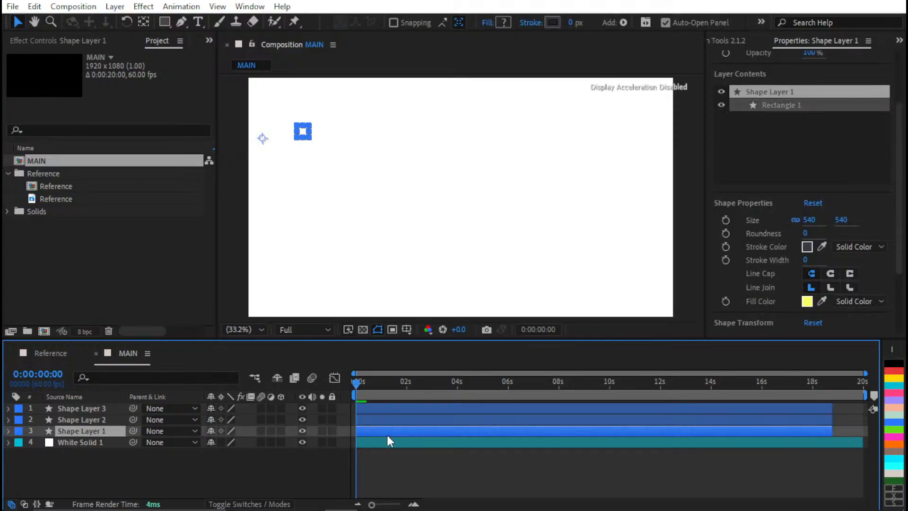
{"action": "left_click", "coordinate": [801, 298]}
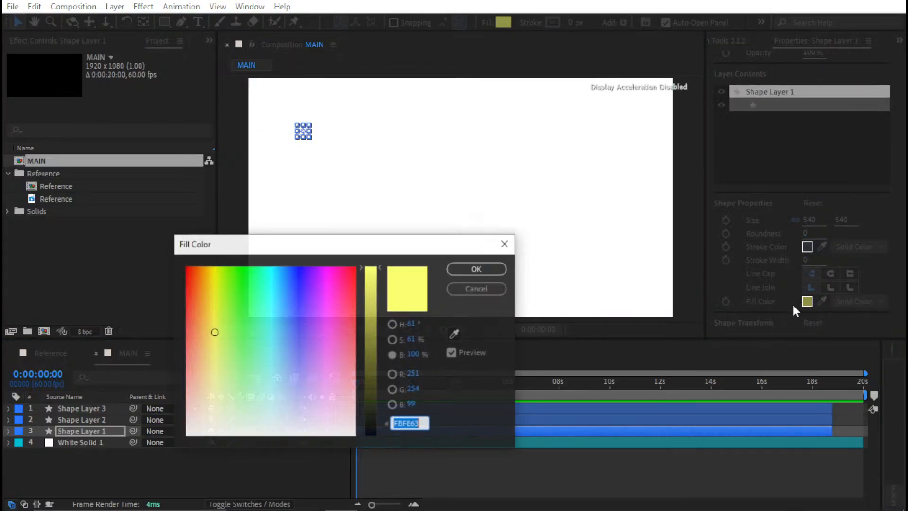
{"action": "left_click", "coordinate": [476, 289]}
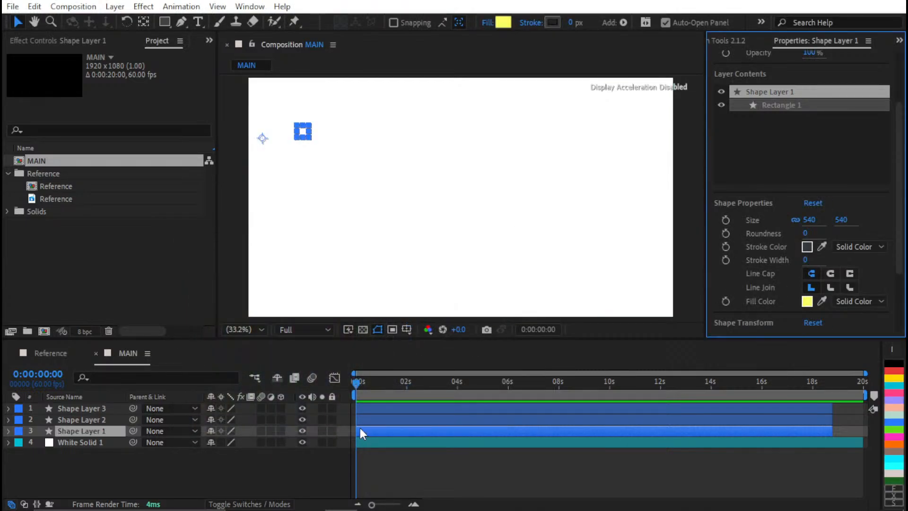
- Change the colour of the white background solid in MAIN to the copied yellow, FBFE63
{"action": "left_click", "coordinate": [365, 443]}
{"action": "key", "text": "ctrl+shift+y"}
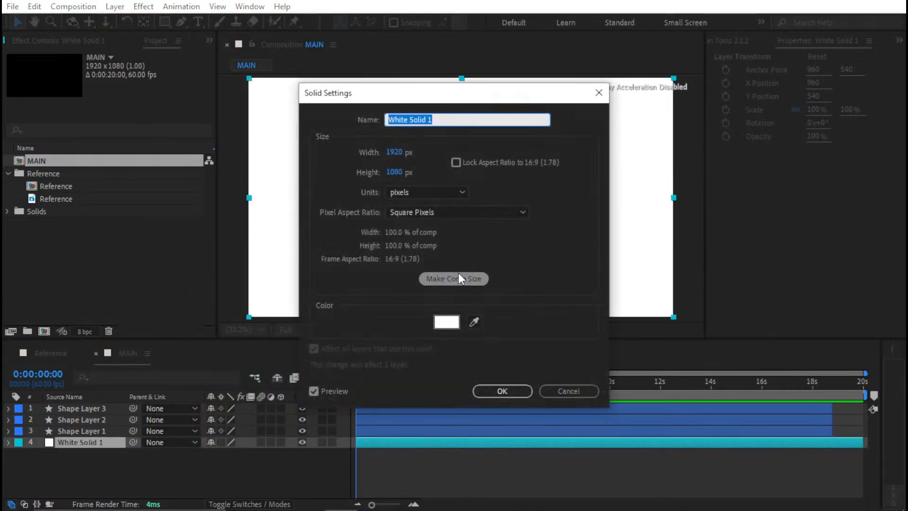
{"action": "left_click", "coordinate": [449, 323]}
{"action": "key", "text": "ctrl+v"}
{"action": "left_click", "coordinate": [468, 265]}
{"action": "left_click", "coordinate": [467, 266]}
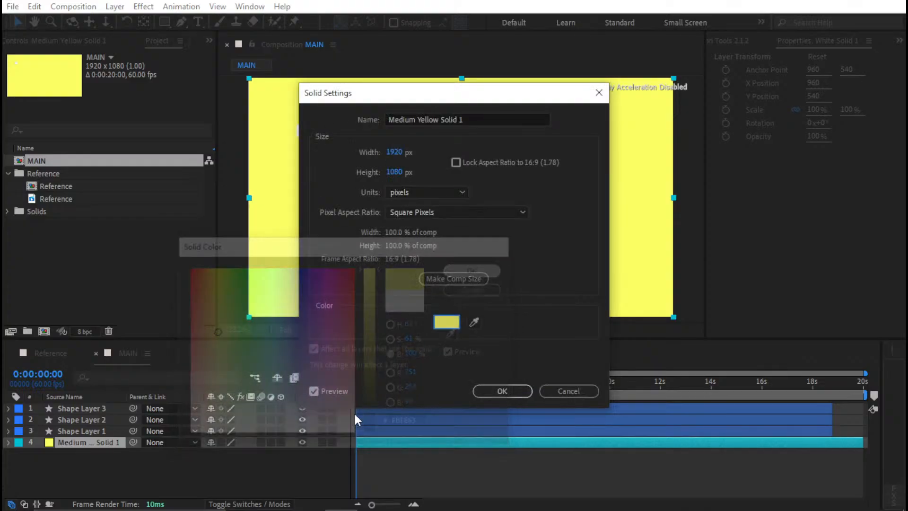
{"action": "left_click", "coordinate": [503, 395]}
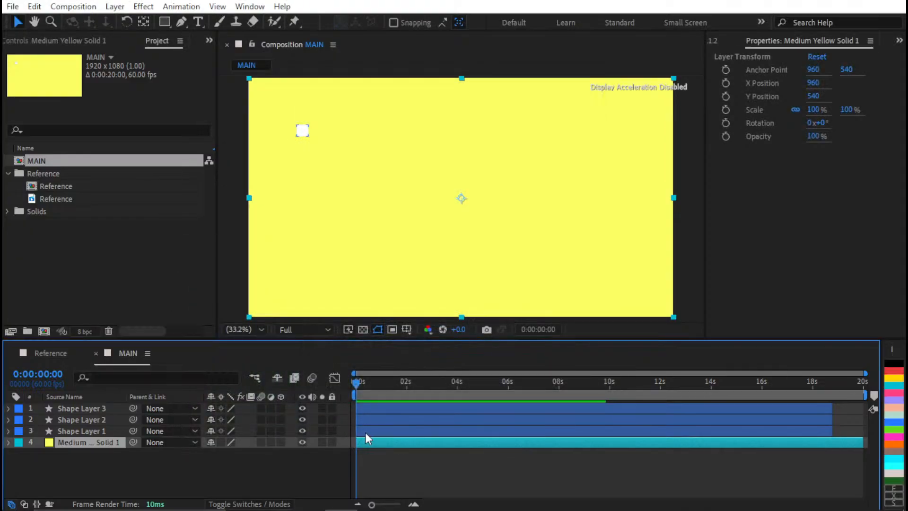
- Turn the three swatch shape layers into guide layers, mark them as shy, and hide shy layers in the MAIN timeline
{"action": "left_click", "coordinate": [368, 432]}
{"action": "left_click", "coordinate": [383, 408], "text": "shift"}
{"action": "right_click", "coordinate": [382, 407]}
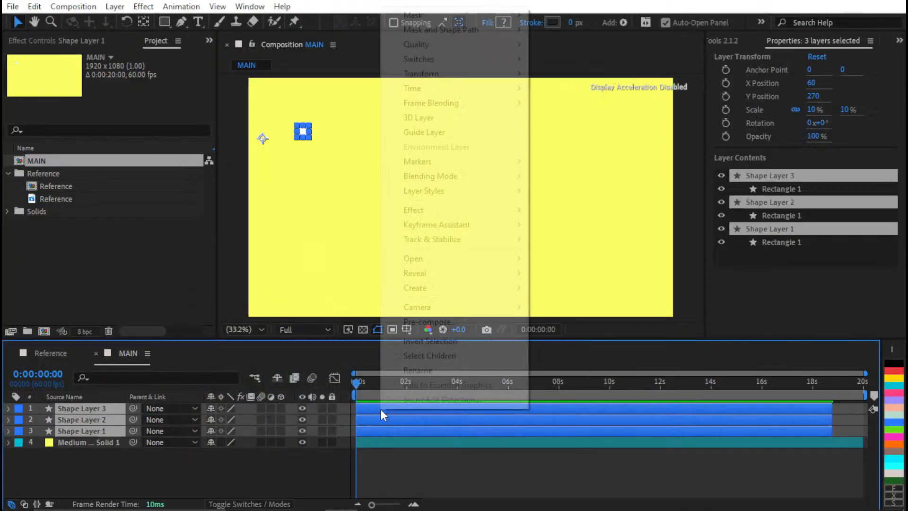
{"action": "left_click", "coordinate": [449, 136]}
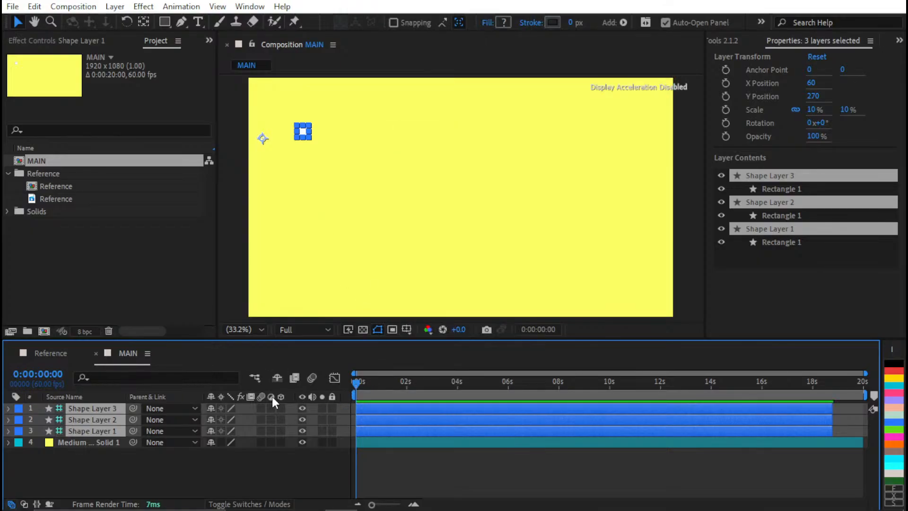
{"action": "left_click", "coordinate": [214, 407]}
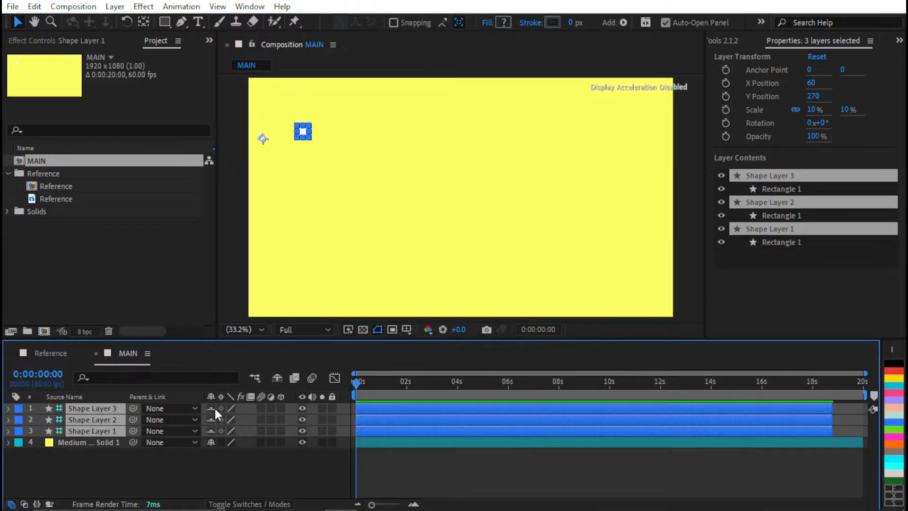
{"action": "left_click", "coordinate": [278, 377]}
{"action": "left_click", "coordinate": [365, 447]}
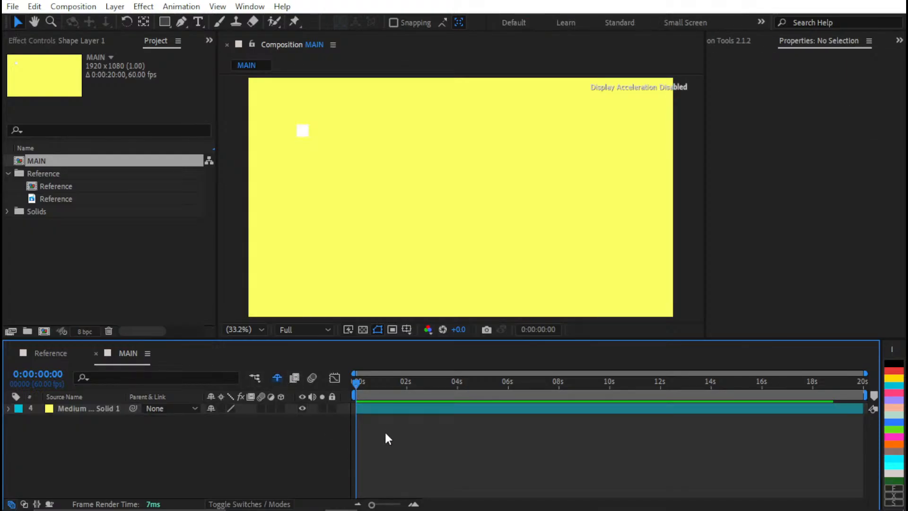
- Create a 1920 x 1080 yellow solid named I Phone Model in MAIN
{"action": "left_click", "coordinate": [403, 410]}
{"action": "key", "text": "ctrl+shift+y"}
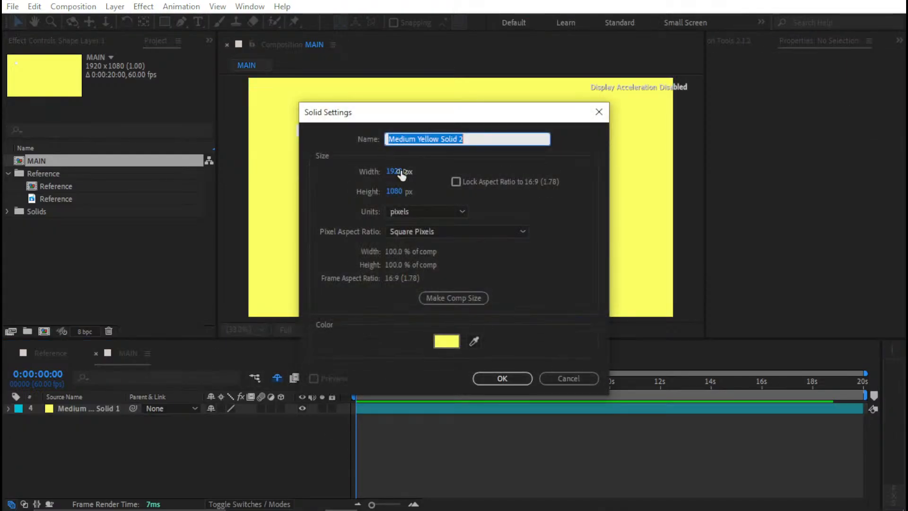
{"action": "key", "text": "BackSpace"}
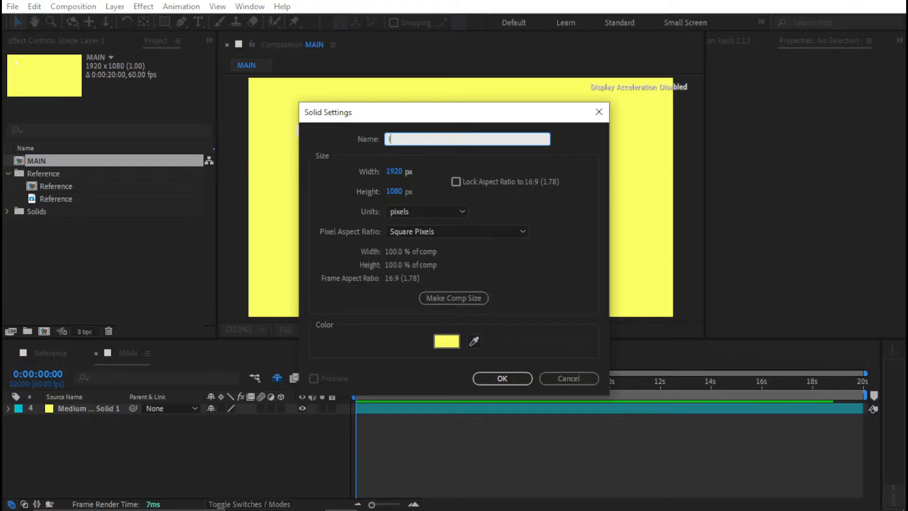
{"action": "type", "text": "I Phone Model"}
{"action": "key", "text": "Return"}
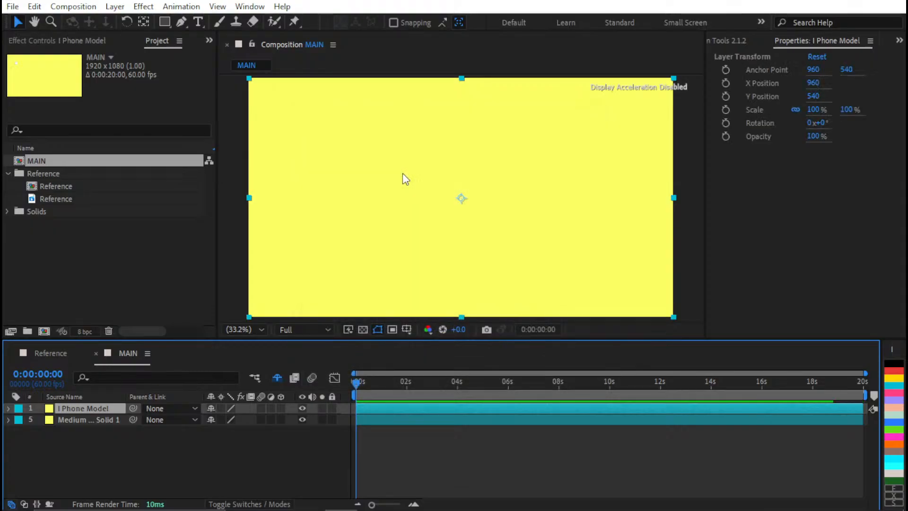
- Apply the Element effect to the I Phone Model solid and show its effect settings
{"action": "key", "text": "ctrl+space"}
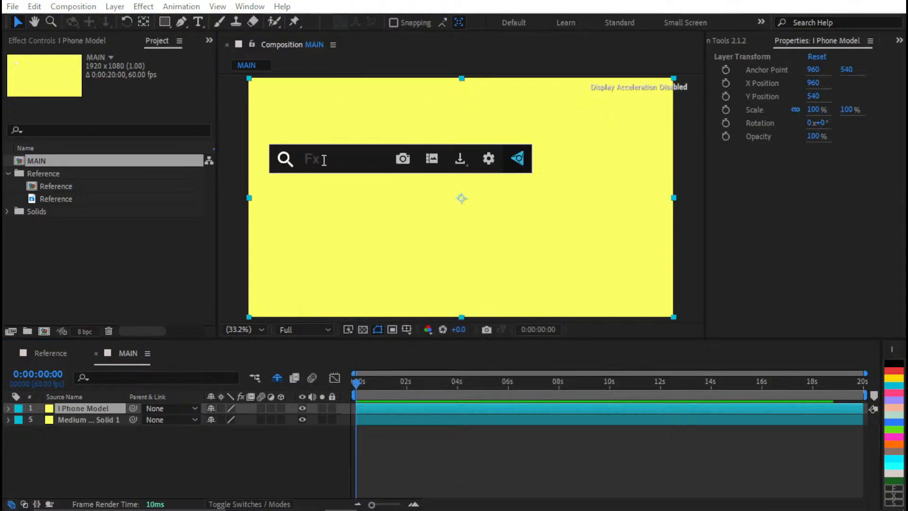
{"action": "type", "text": "ele"}
{"action": "key", "text": "Return"}
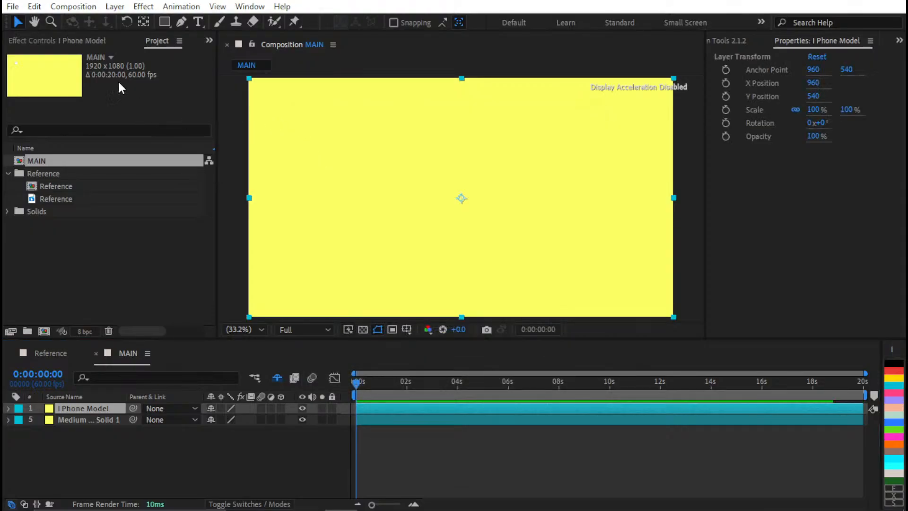
{"action": "left_click", "coordinate": [47, 38]}
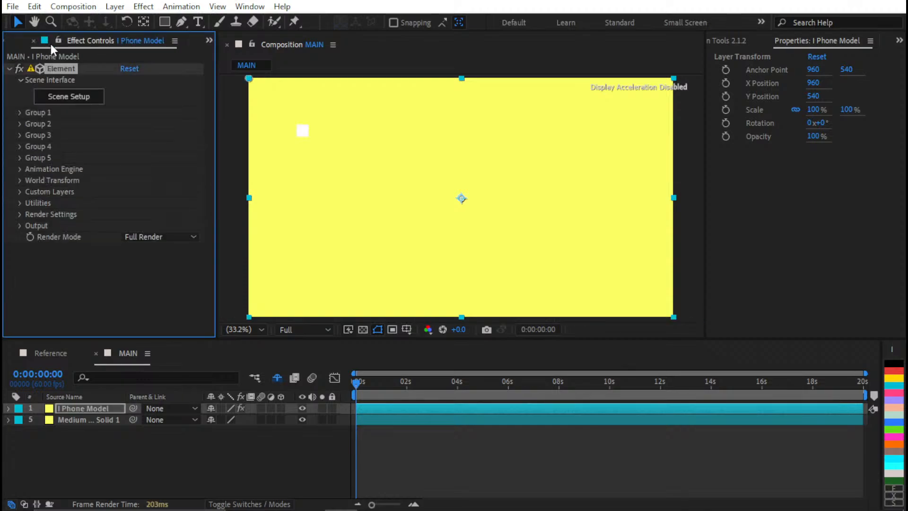
- Open Element's Scene Setup, look around the empty 3D preview, and close it
{"action": "left_click", "coordinate": [69, 97]}
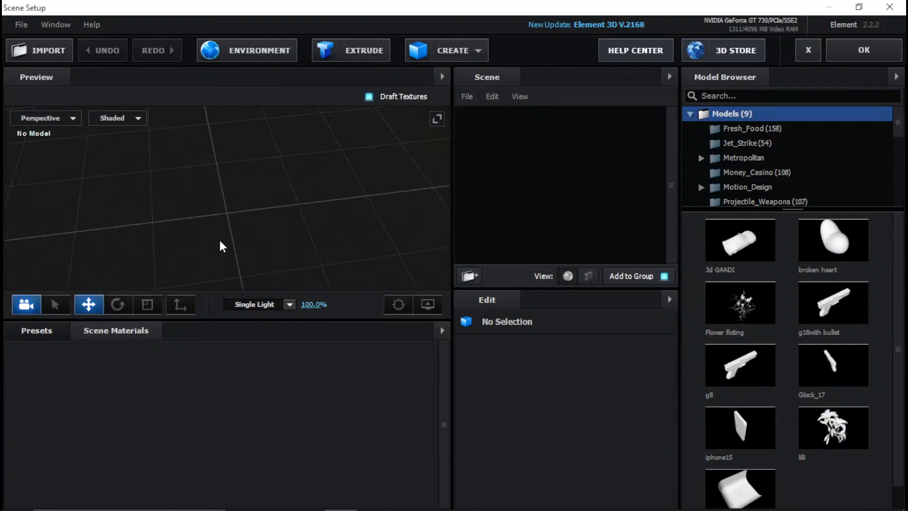
{"action": "left_click_drag", "start_coordinate": [212, 231], "coordinate": [284, 236]}
{"action": "left_click", "coordinate": [867, 53]}
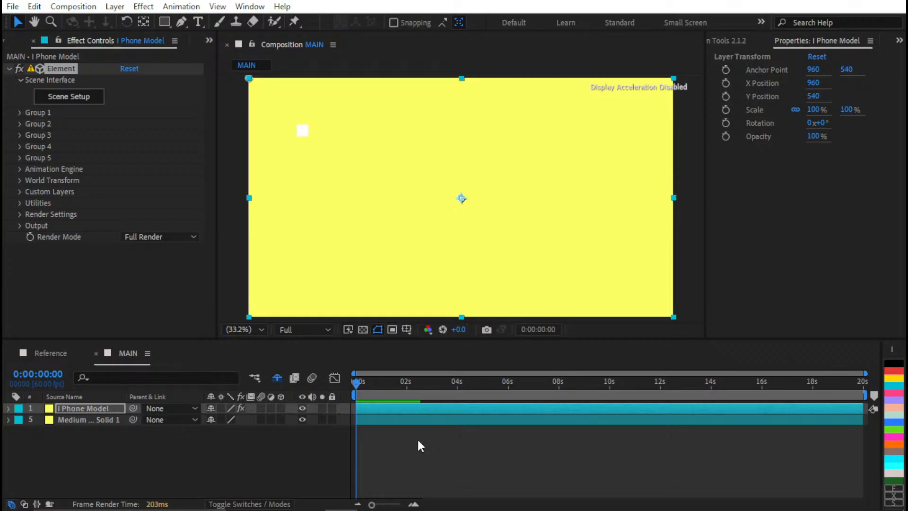
- Remove the Element effect from the I Phone Model solid
{"action": "left_click", "coordinate": [419, 444]}
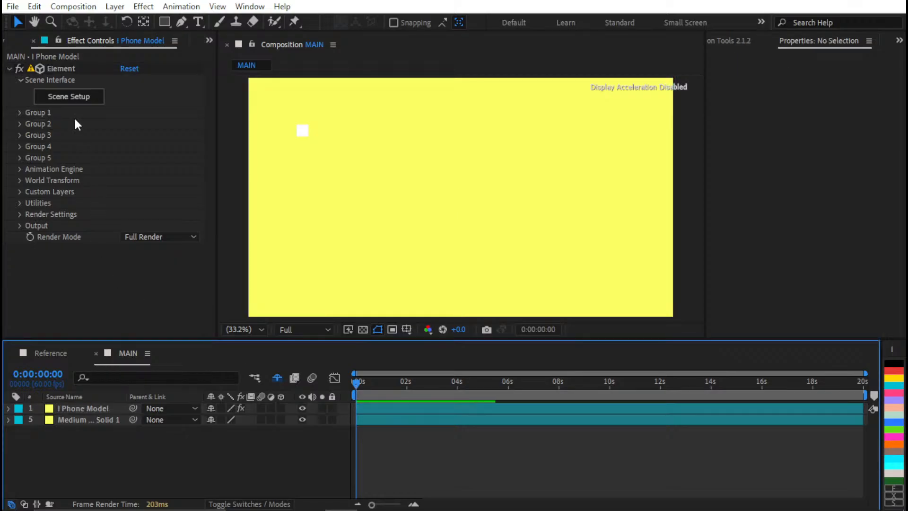
{"action": "left_click", "coordinate": [71, 69]}
{"action": "key", "text": "Delete"}
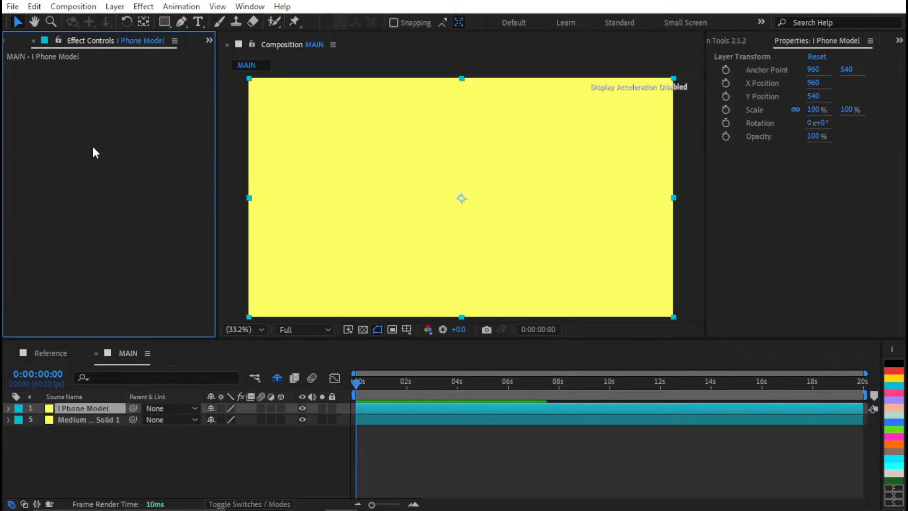
- Import the I Phone Template project from the Desktop > Projects > UI folder
{"action": "key", "text": "ctrl+0"}
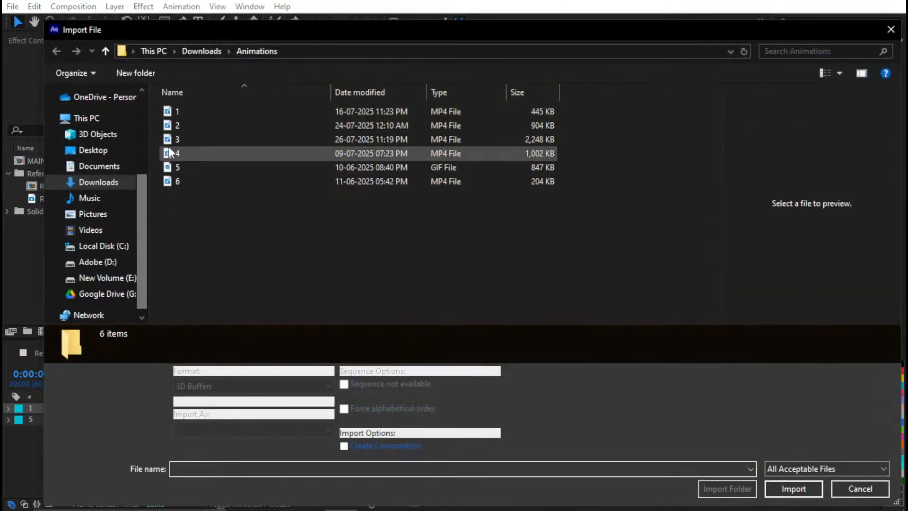
{"action": "left_click", "coordinate": [113, 149]}
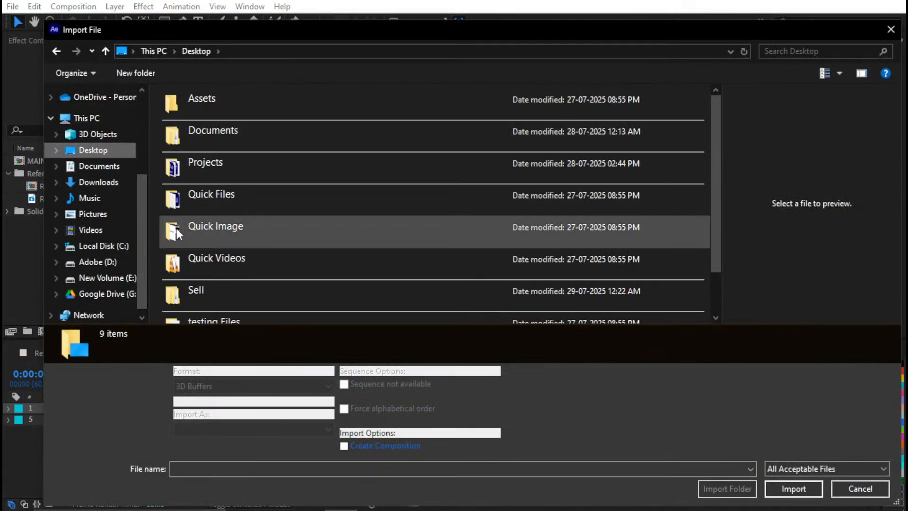
{"action": "double_click", "coordinate": [200, 163]}
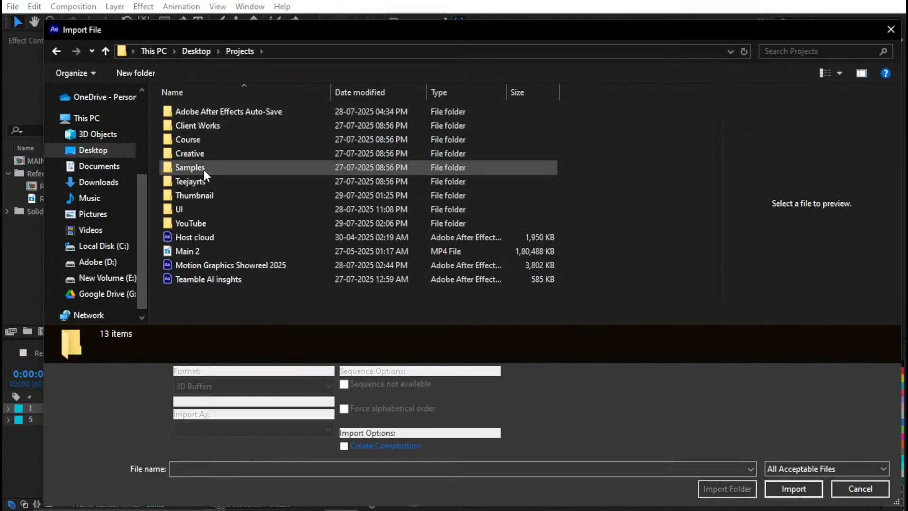
{"action": "double_click", "coordinate": [188, 208]}
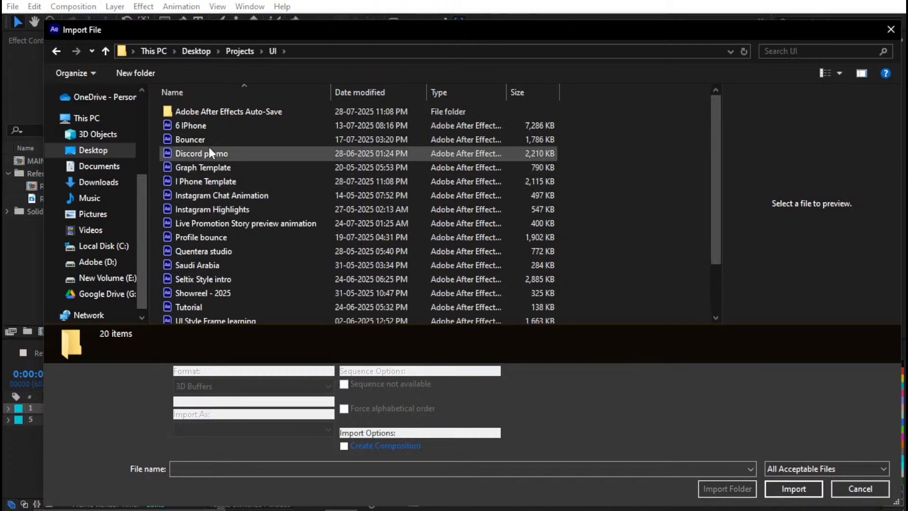
{"action": "left_click", "coordinate": [207, 182]}
{"action": "left_click", "coordinate": [812, 488]}
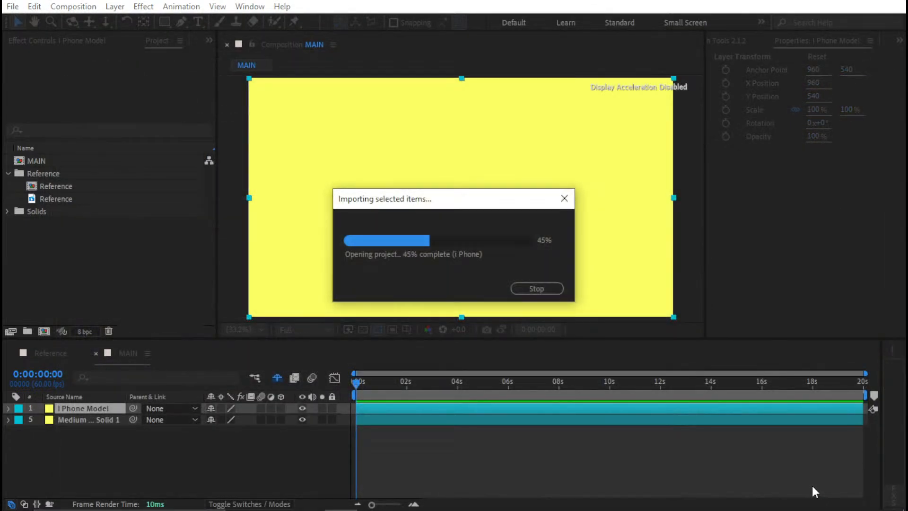
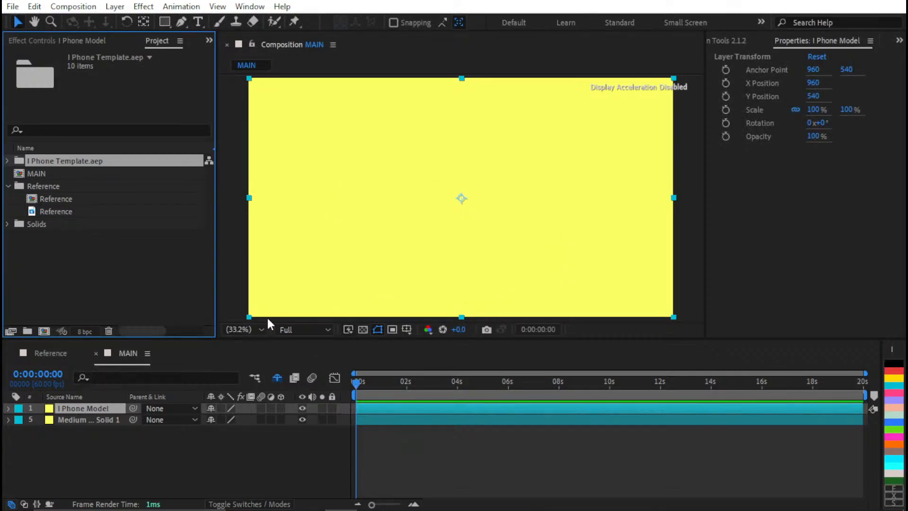
- Expand the imported I Phone Template.aep folder and open the Chnage Screen Here and I Phone compositions from its USE folder
{"action": "left_click", "coordinate": [47, 256]}
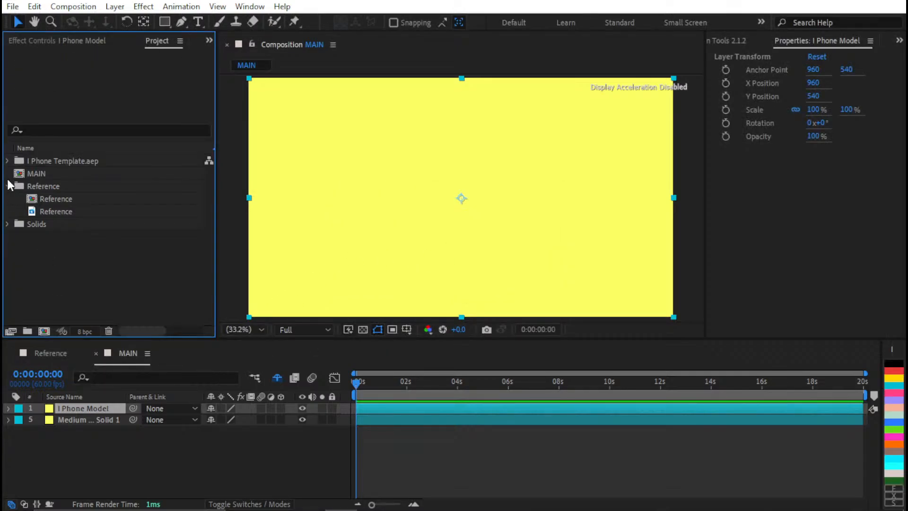
{"action": "left_click", "coordinate": [11, 159]}
{"action": "left_click", "coordinate": [8, 160]}
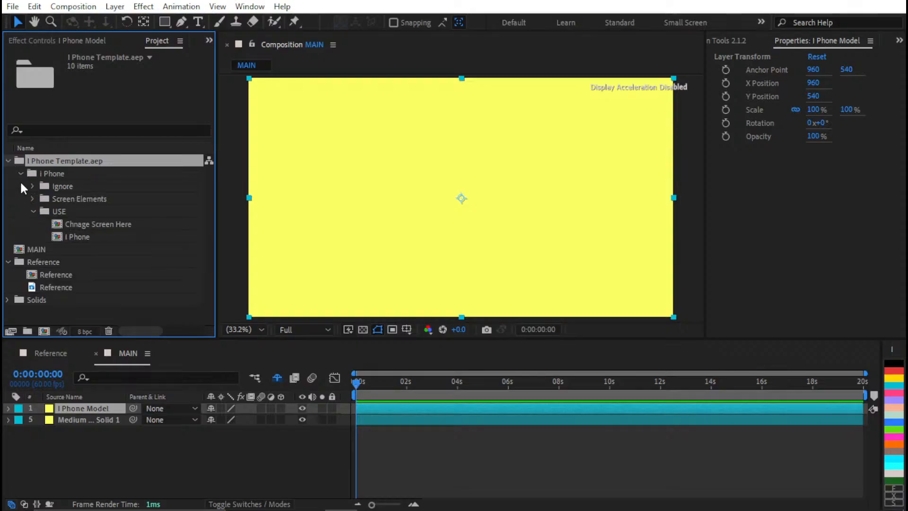
{"action": "left_click", "coordinate": [33, 211]}
{"action": "left_click", "coordinate": [34, 210]}
{"action": "double_click", "coordinate": [78, 225]}
{"action": "double_click", "coordinate": [70, 234]}
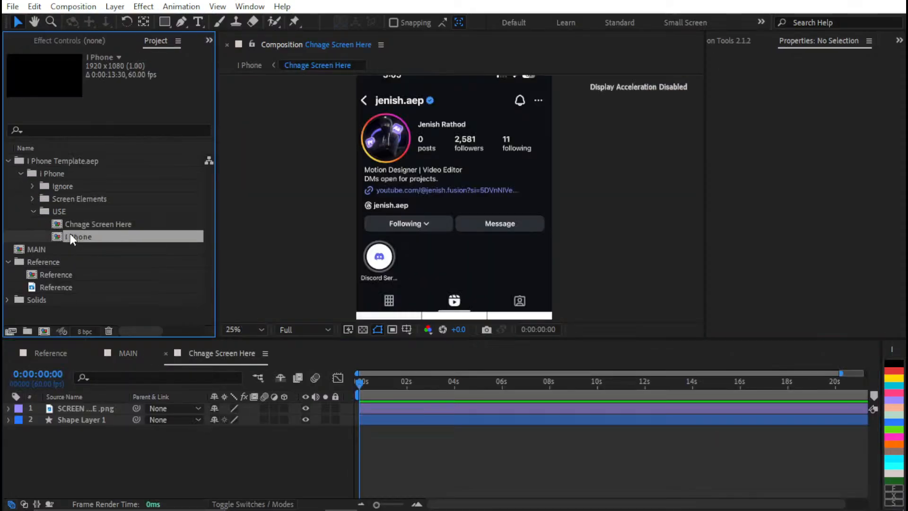
- Copy the Group 1 Null, I Phone and Chnage Screen Here layers from the I Phone composition into MAIN, closing the template compositions
{"action": "left_click", "coordinate": [86, 421]}
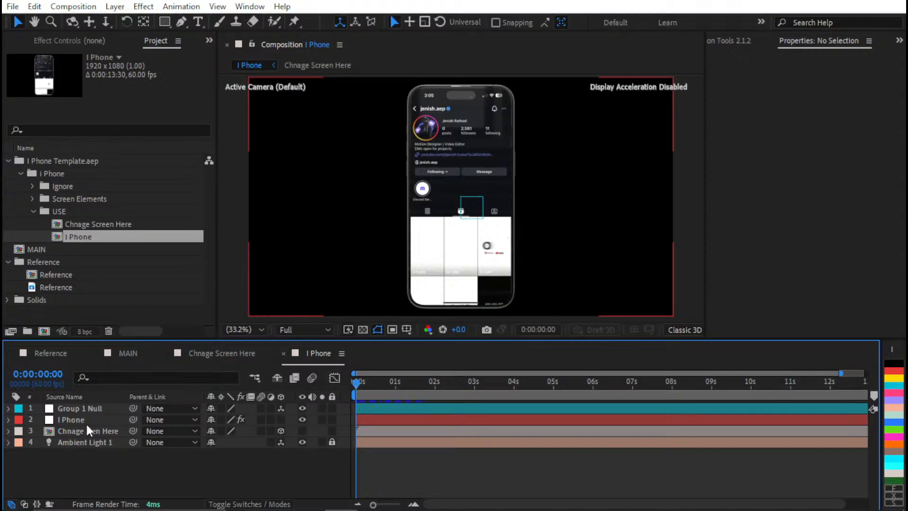
{"action": "left_click", "coordinate": [89, 408], "text": "shift"}
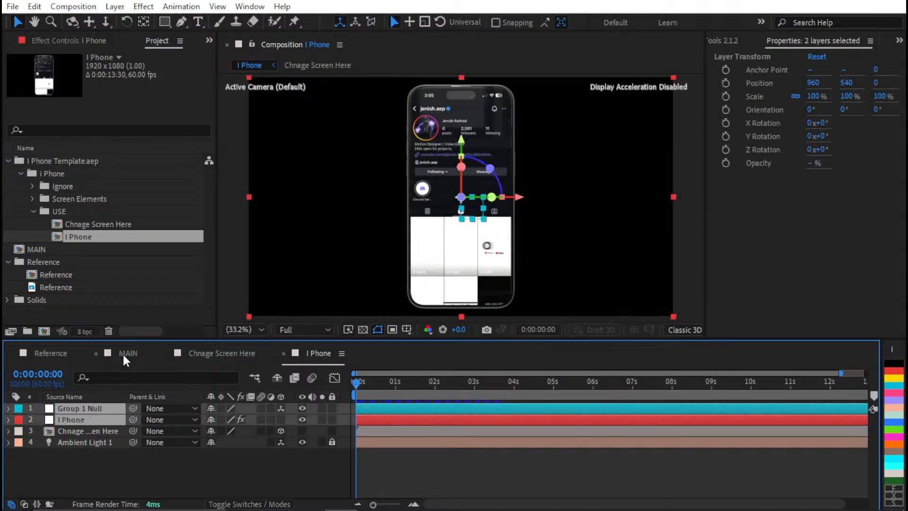
{"action": "left_click", "coordinate": [92, 431], "text": "shift"}
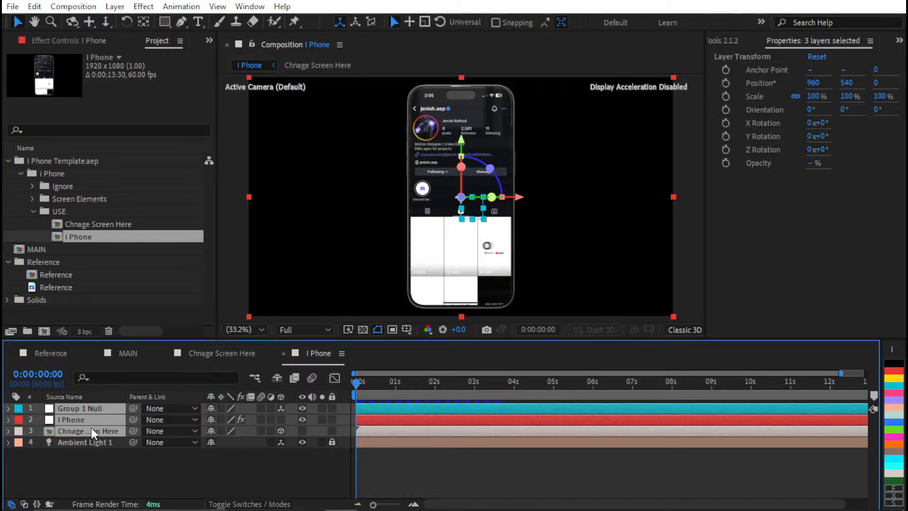
{"action": "left_click", "coordinate": [73, 354]}
{"action": "left_click", "coordinate": [141, 353]}
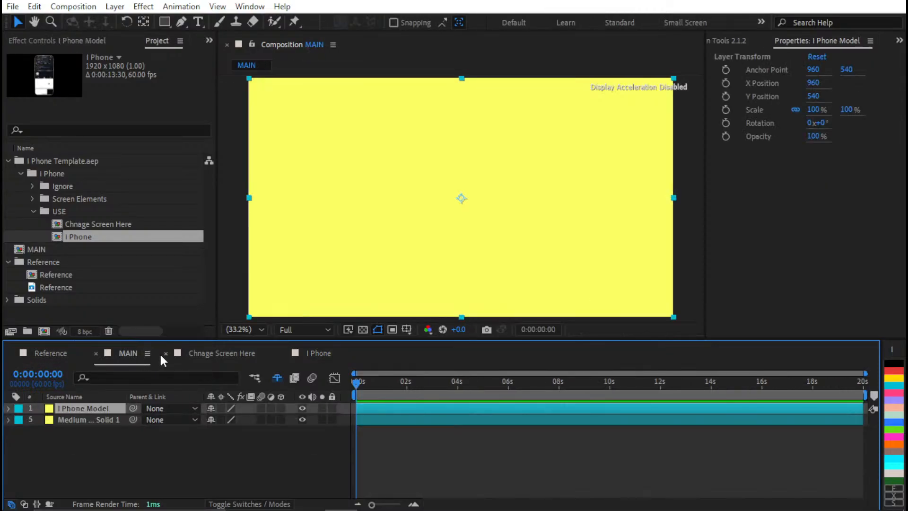
{"action": "left_click", "coordinate": [166, 351]}
{"action": "left_click", "coordinate": [166, 351]}
{"action": "left_click", "coordinate": [441, 441]}
{"action": "key", "text": "ctrl+v"}
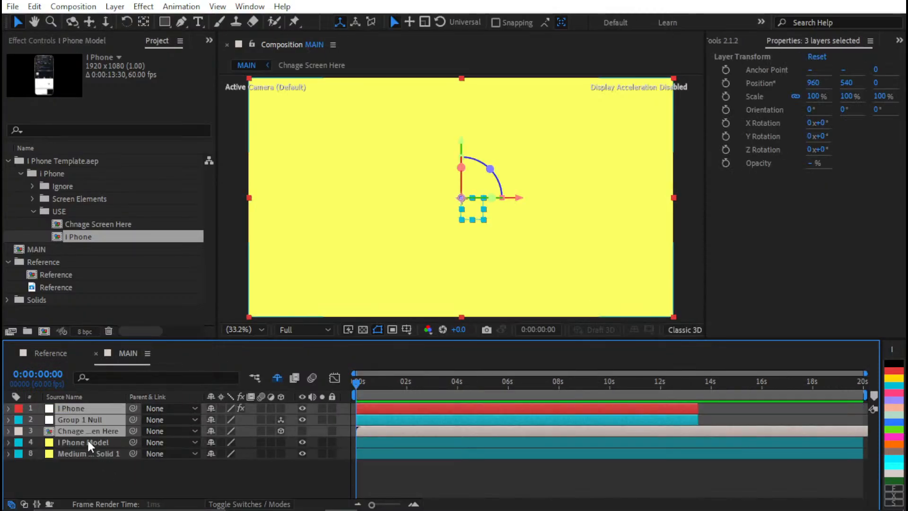
- Delete the I Phone Model solid from MAIN and move Group 1 Null above the I Phone layer
{"action": "left_click", "coordinate": [89, 442]}
{"action": "key", "text": "Delete"}
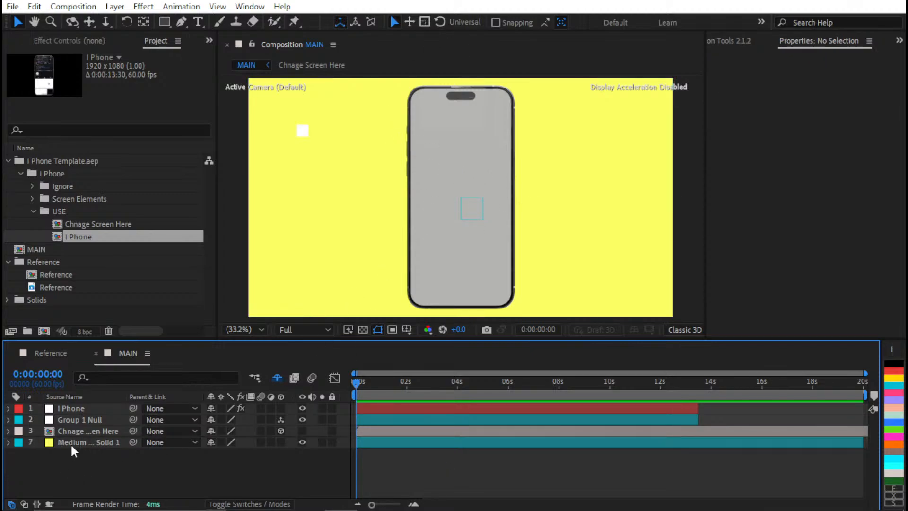
{"action": "left_click", "coordinate": [88, 442]}
{"action": "left_click", "coordinate": [87, 431]}
{"action": "left_click", "coordinate": [90, 408]}
{"action": "left_click", "coordinate": [99, 420]}
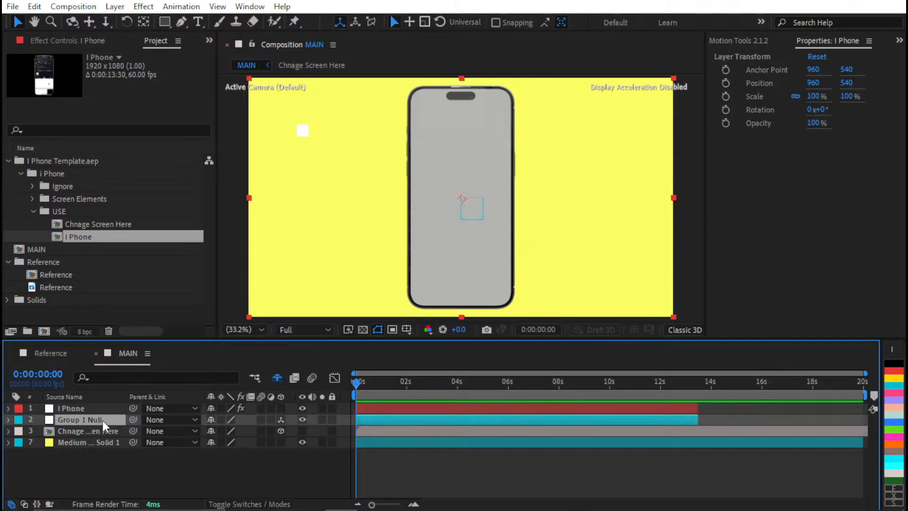
{"action": "key", "text": "ctrl+]"}
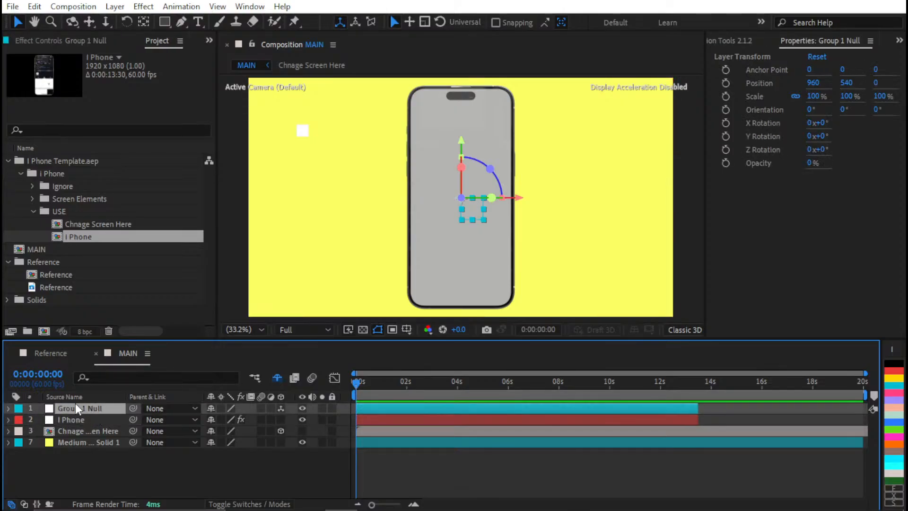
- Try shifting the phone with Group 1 Null's position, undo the change, and collapse the property
{"action": "key", "text": "s"}
{"action": "key", "text": "p"}
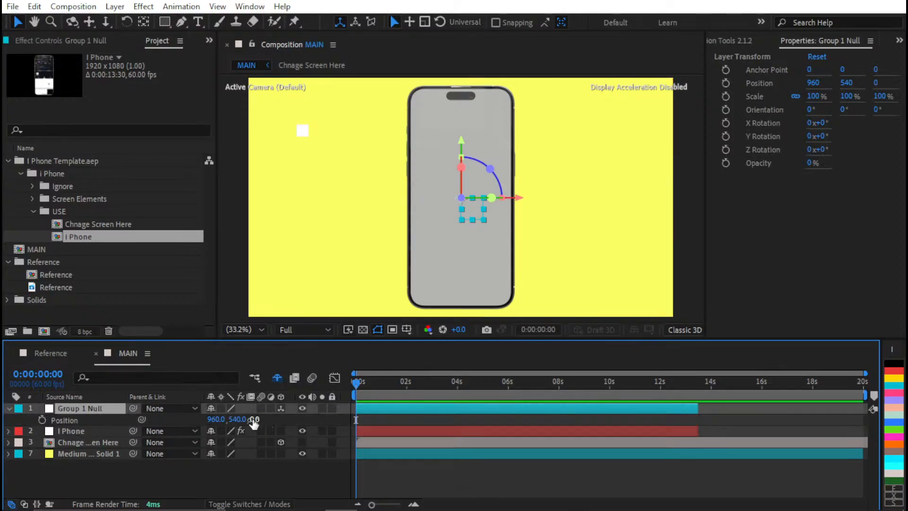
{"action": "left_click_drag", "start_coordinate": [244, 422], "coordinate": [322, 405]}
{"action": "key", "text": "ctrl+z"}
{"action": "left_click", "coordinate": [394, 419]}
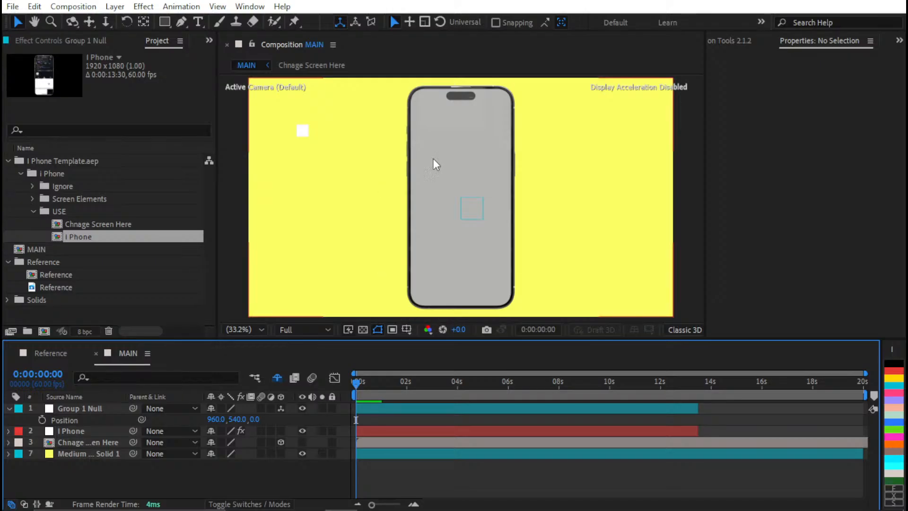
{"action": "left_click", "coordinate": [104, 408]}
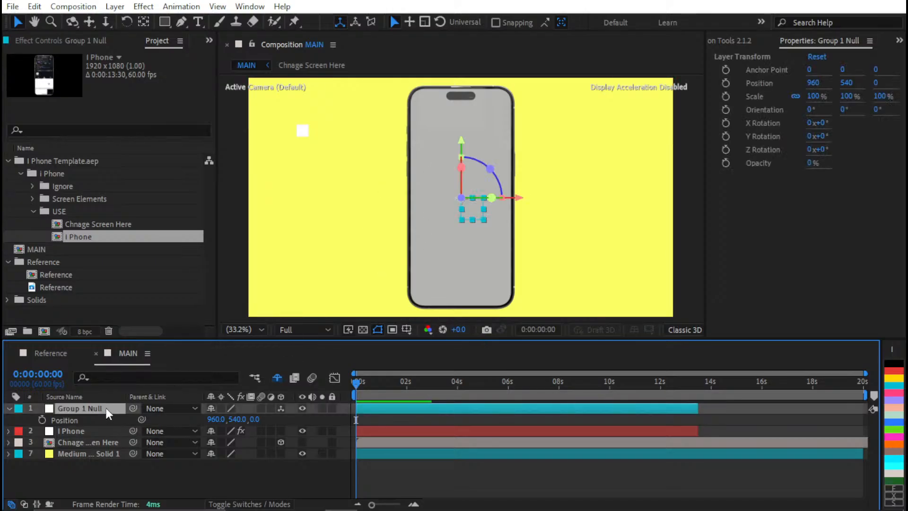
{"action": "key", "text": "p"}
- Open Element's Scene Setup for the I Phone layer and examine the 3D phone model from its back and side
{"action": "left_click", "coordinate": [96, 420]}
{"action": "left_click", "coordinate": [85, 40]}
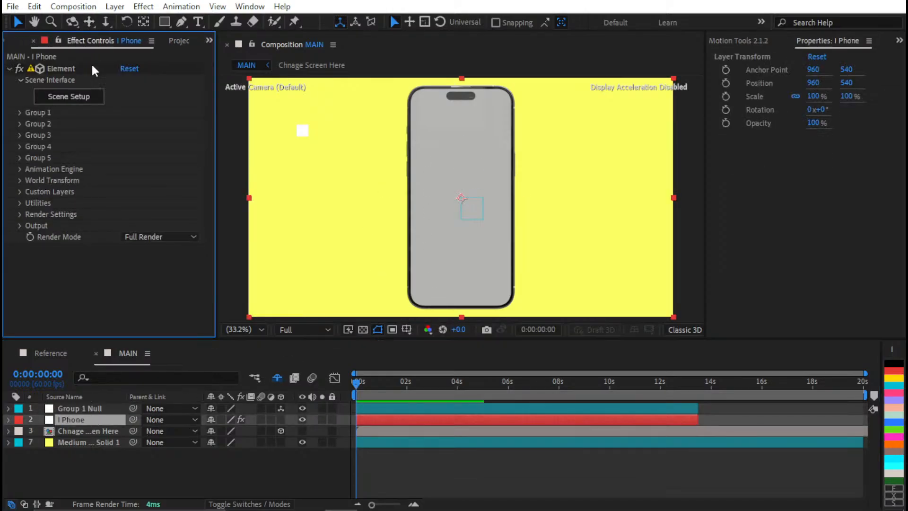
{"action": "left_click", "coordinate": [84, 101]}
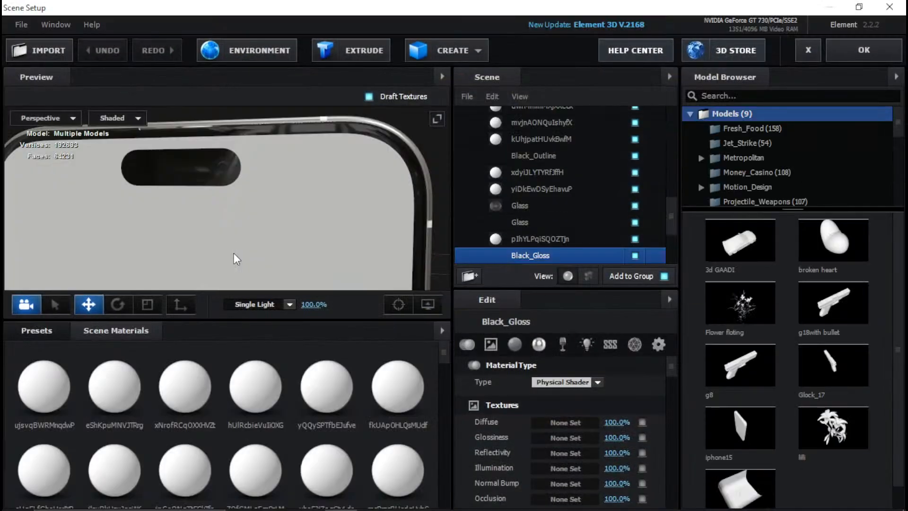
{"action": "left_click_drag", "start_coordinate": [234, 254], "coordinate": [449, 172]}
{"action": "scroll", "coordinate": [277, 218], "scroll_direction": "down", "scroll_amount": 6}
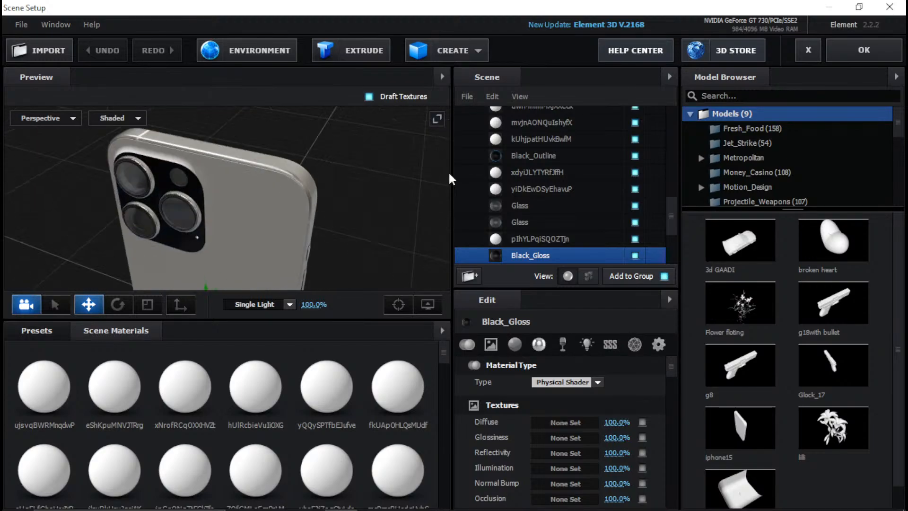
{"action": "left_click_drag", "start_coordinate": [197, 165], "coordinate": [271, 189]}
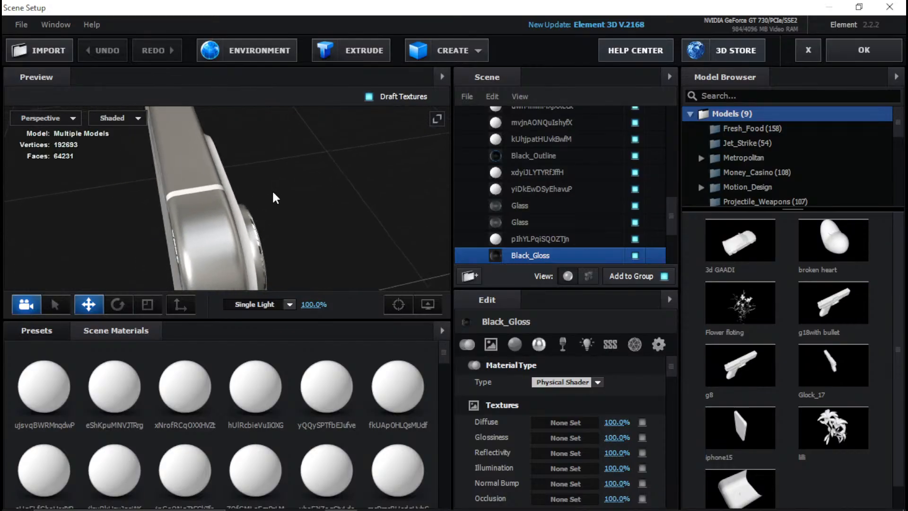
- Apply the Default_blurred preset from V1_Environment as the Element scene's environment and view the phone's front corner
{"action": "left_click", "coordinate": [34, 331]}
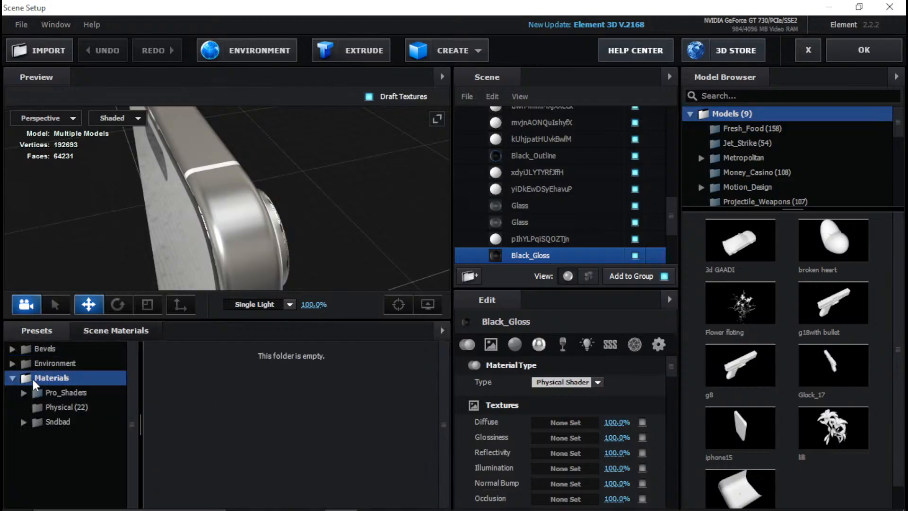
{"action": "left_click", "coordinate": [13, 379]}
{"action": "left_click", "coordinate": [12, 364]}
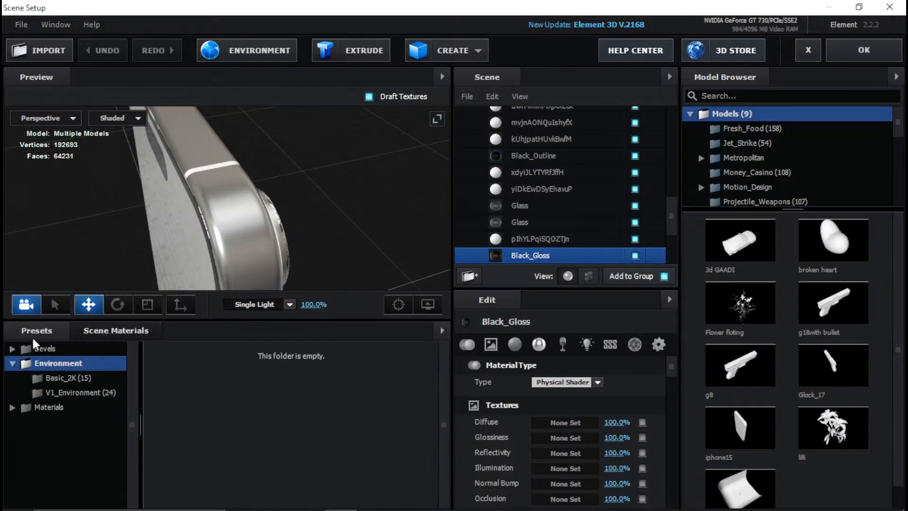
{"action": "left_click", "coordinate": [66, 390]}
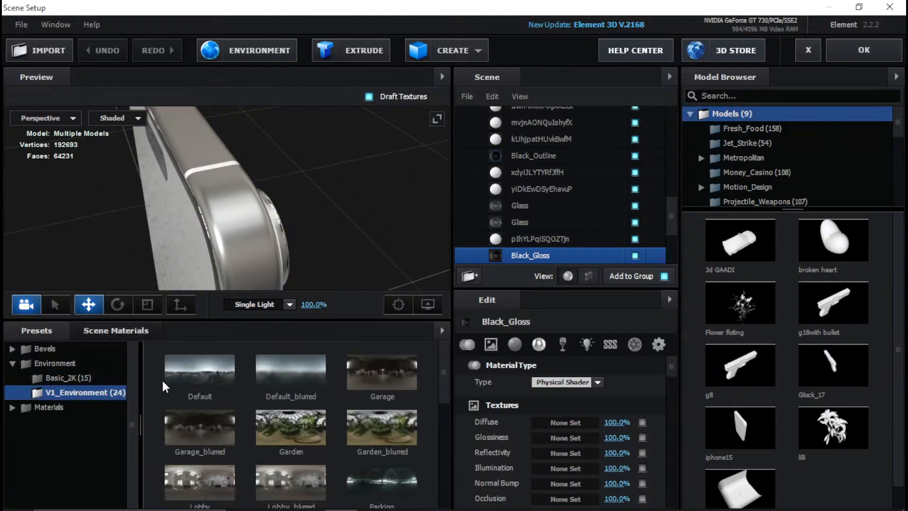
{"action": "left_click", "coordinate": [308, 357]}
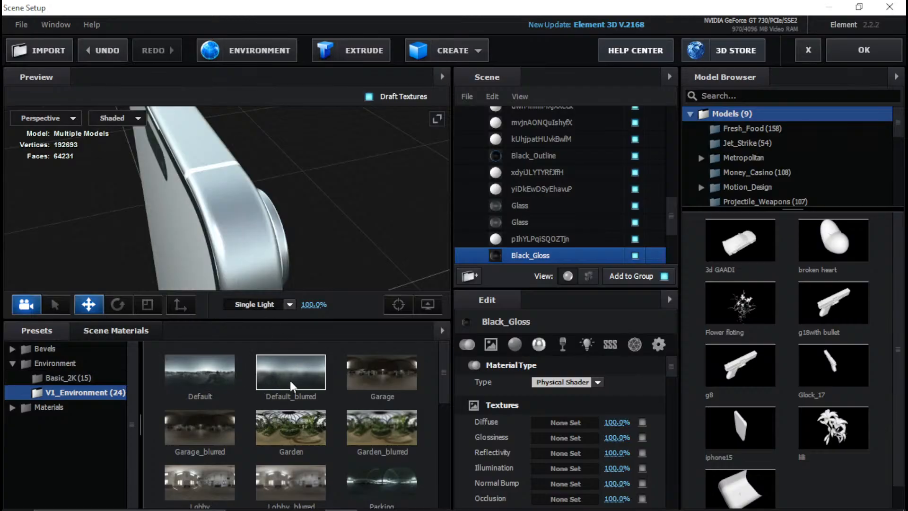
{"action": "left_click_drag", "start_coordinate": [313, 222], "coordinate": [292, 172]}
{"action": "left_click_drag", "start_coordinate": [381, 126], "coordinate": [411, 169]}
- Accept the environment texture settings and the Scene Setup changes, and inspect the phone's top edge in MAIN
{"action": "left_click", "coordinate": [223, 47]}
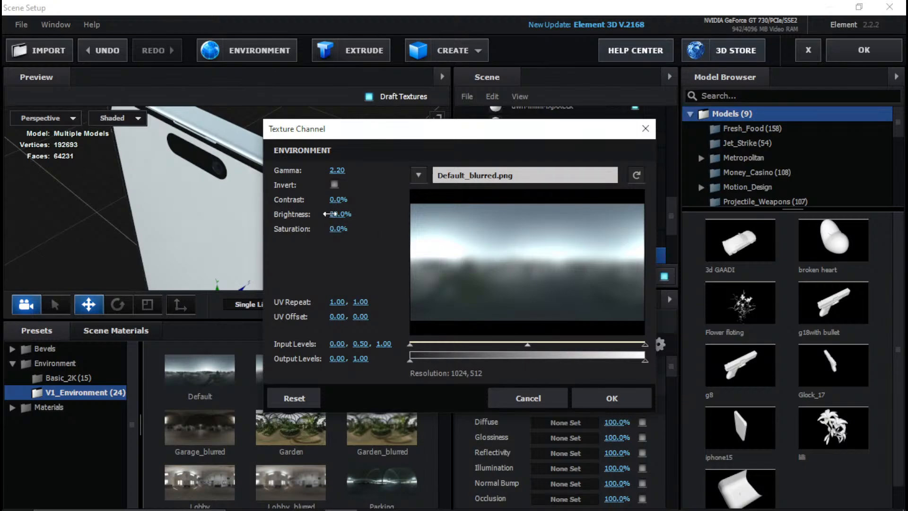
{"action": "left_click", "coordinate": [601, 389]}
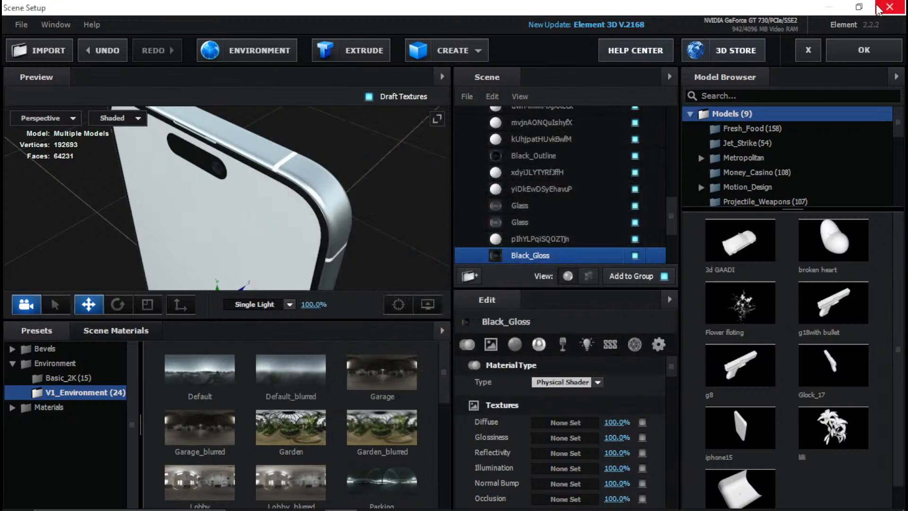
{"action": "left_click", "coordinate": [847, 50]}
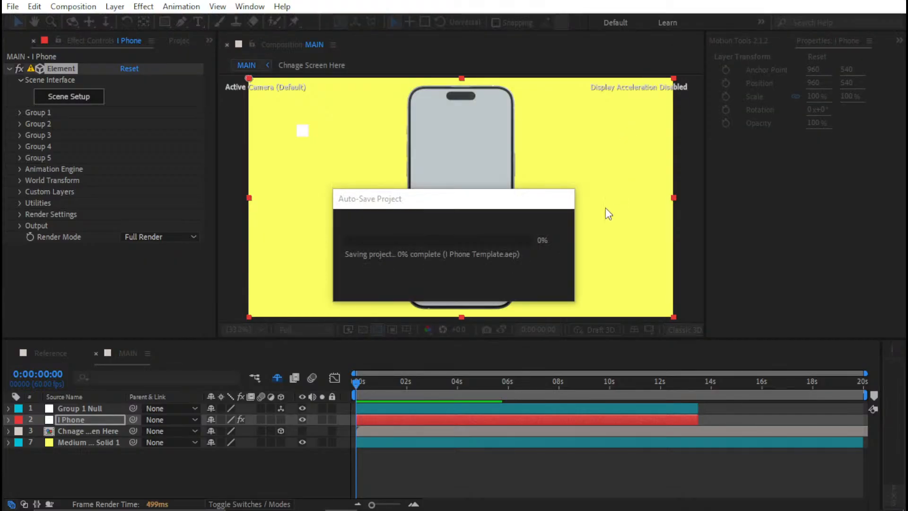
{"action": "left_click_drag", "start_coordinate": [489, 150], "coordinate": [494, 71]}
{"action": "scroll", "coordinate": [454, 242], "scroll_direction": "up", "scroll_amount": 3}
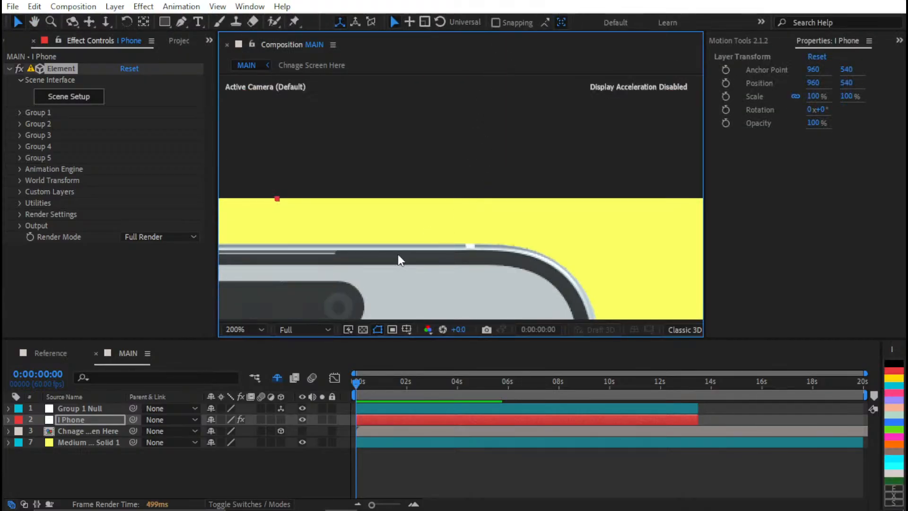
{"action": "key", "text": "shift+slash"}
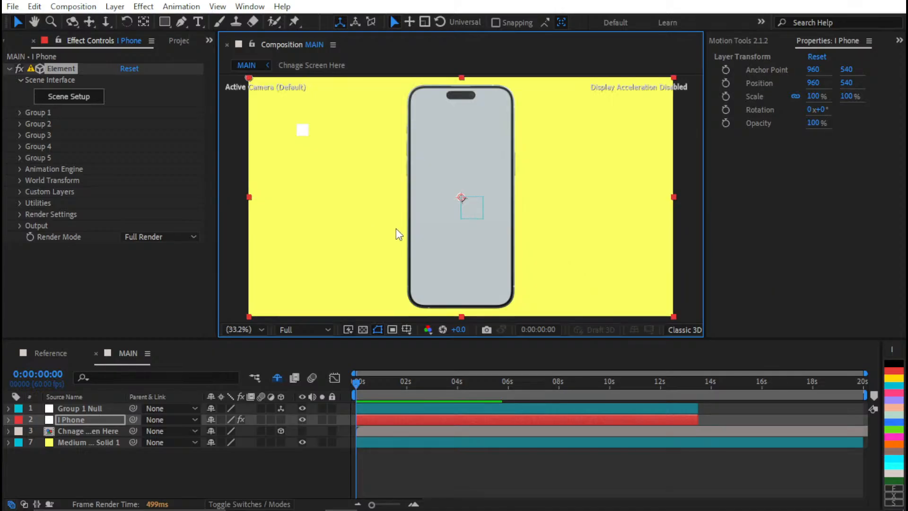
- Reveal the hidden shy layers in the MAIN timeline
{"action": "left_click", "coordinate": [90, 277]}
{"action": "left_click", "coordinate": [93, 450]}
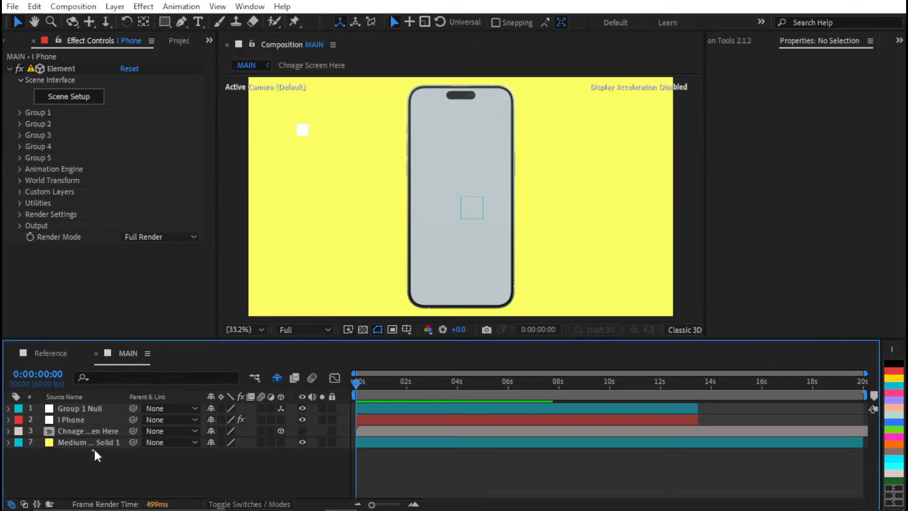
{"action": "left_click", "coordinate": [97, 433]}
{"action": "left_click", "coordinate": [96, 455]}
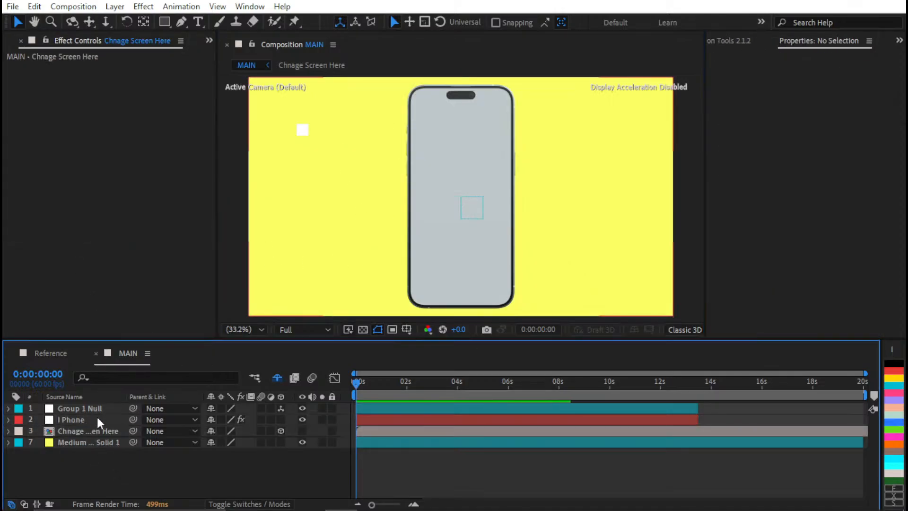
{"action": "left_click", "coordinate": [73, 429]}
{"action": "left_click", "coordinate": [277, 378]}
- Move Shape Layer 1, Shape Layer 2 and Shape Layer 3 out of MAIN into the Reference composition
{"action": "left_click", "coordinate": [101, 447]}
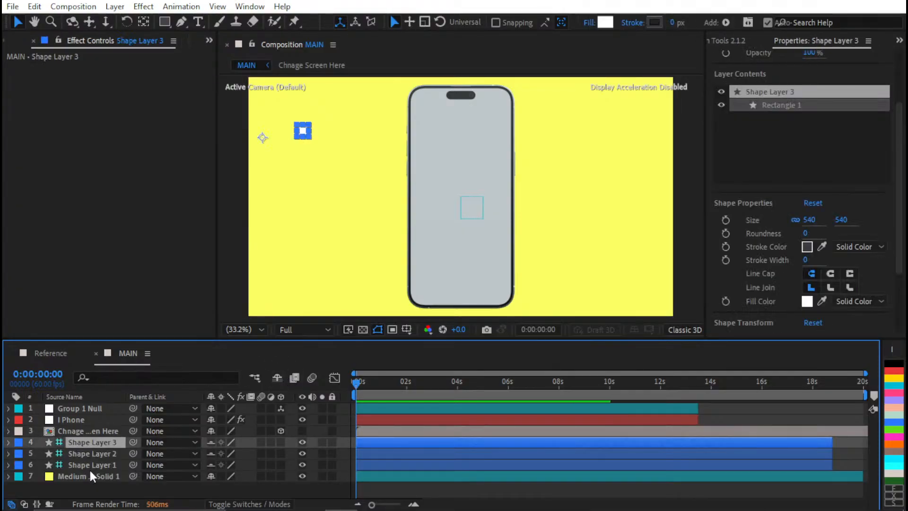
{"action": "left_click", "coordinate": [89, 474], "text": "shift"}
{"action": "left_click", "coordinate": [91, 475], "text": "ctrl"}
{"action": "key", "text": "ctrl+x"}
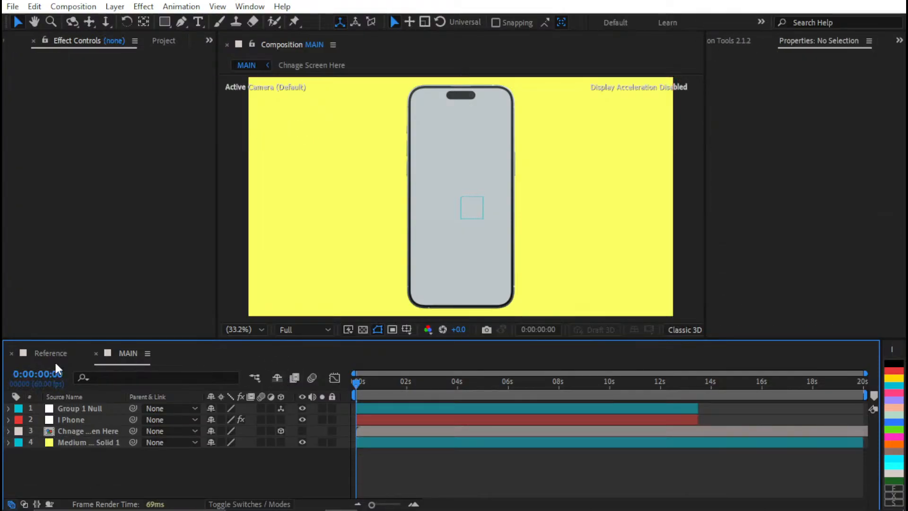
{"action": "left_click", "coordinate": [48, 355]}
{"action": "key", "text": "ctrl+v"}
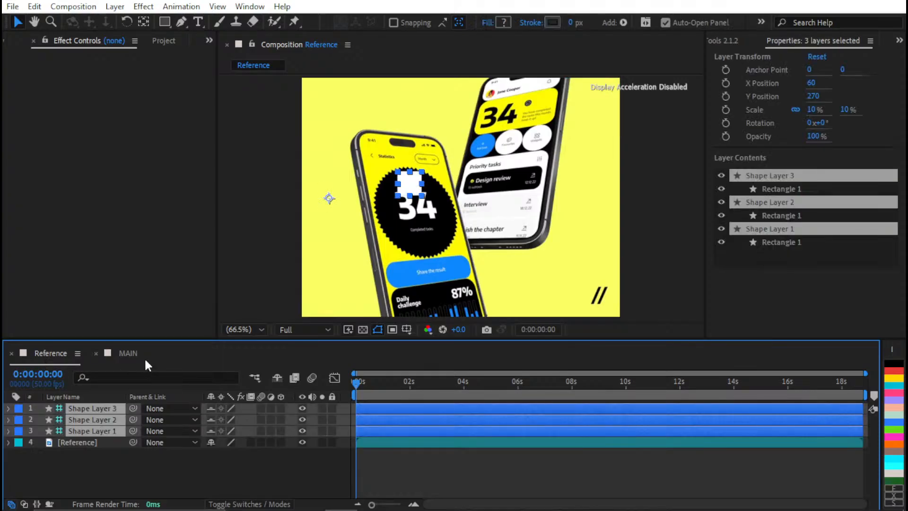
- Enlarge the timeline area and turn off the visibility of the three shape layers in the Reference composition
{"action": "left_click", "coordinate": [142, 354]}
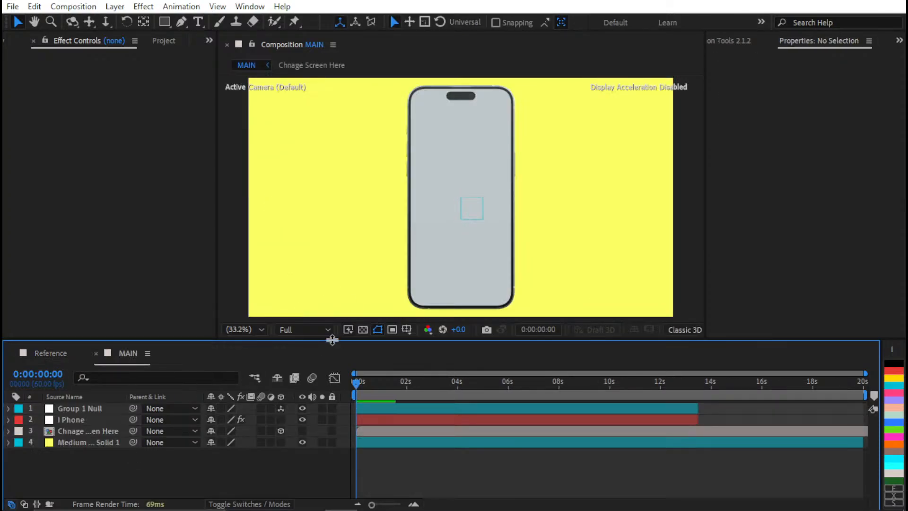
{"action": "left_click_drag", "start_coordinate": [330, 339], "coordinate": [344, 252]}
{"action": "left_click", "coordinate": [51, 265]}
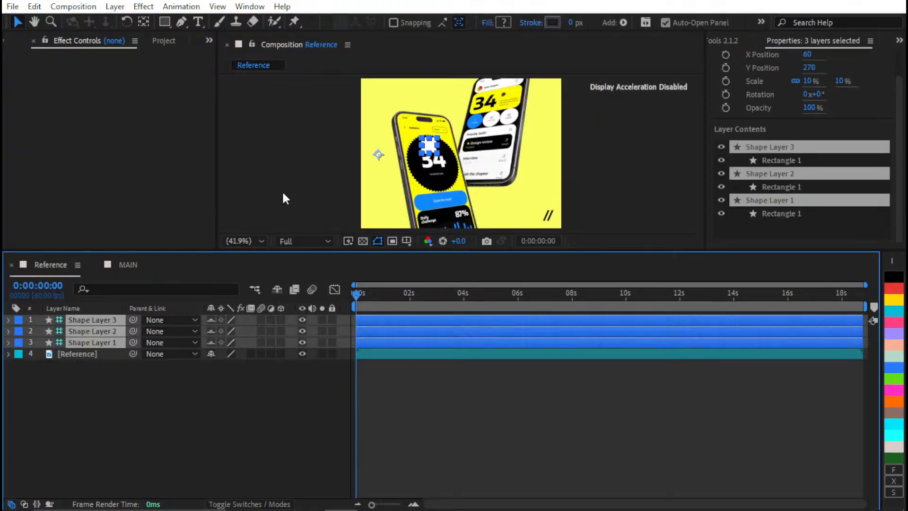
{"action": "left_click_drag", "start_coordinate": [501, 253], "coordinate": [499, 297]}
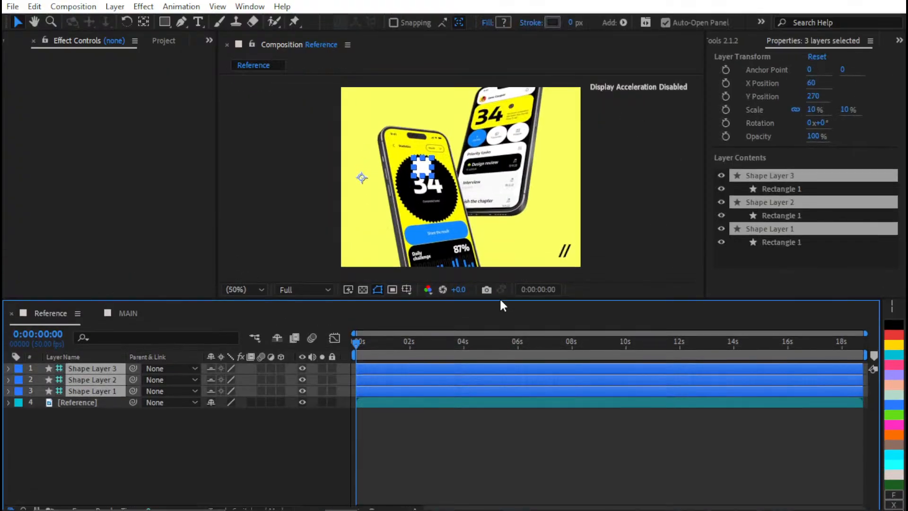
{"action": "left_click_drag", "start_coordinate": [302, 368], "coordinate": [302, 391]}
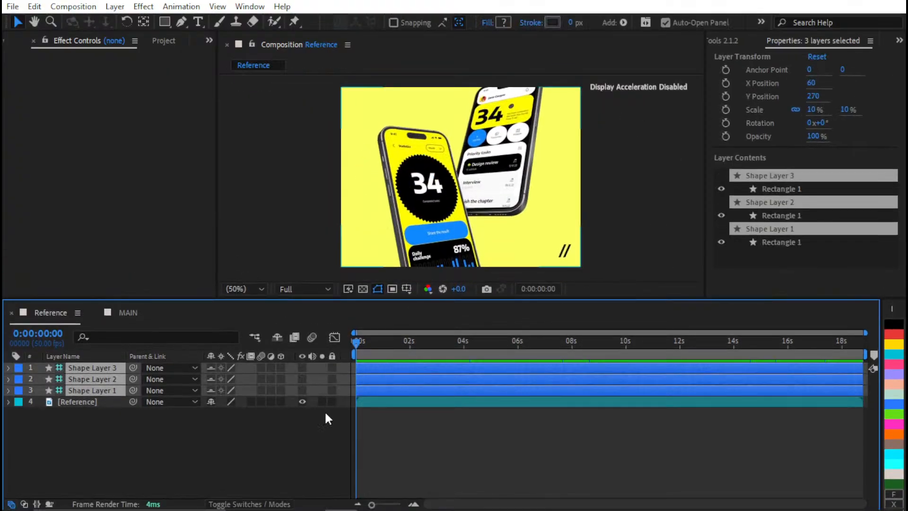
{"action": "left_click", "coordinate": [324, 410]}
- Take a snapshot of the first Reference frame and compare it with the phone in MAIN
{"action": "left_click", "coordinate": [129, 313]}
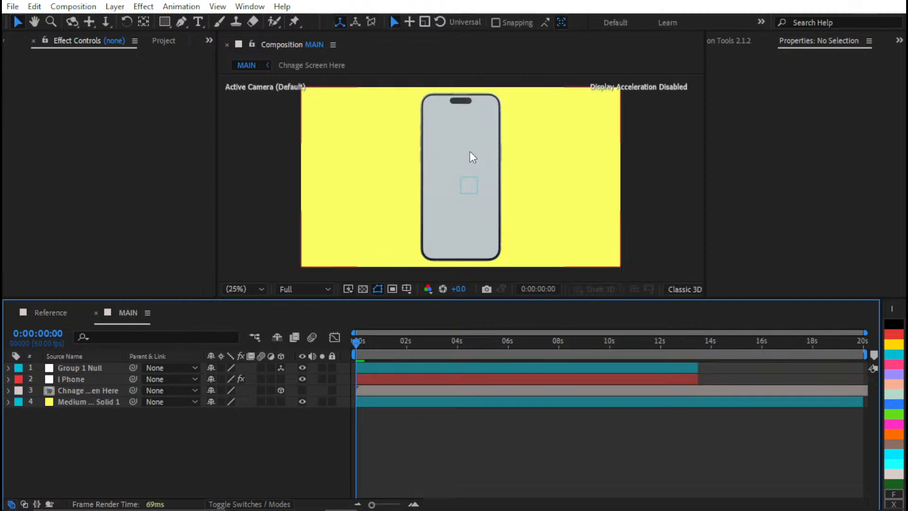
{"action": "left_click", "coordinate": [62, 313]}
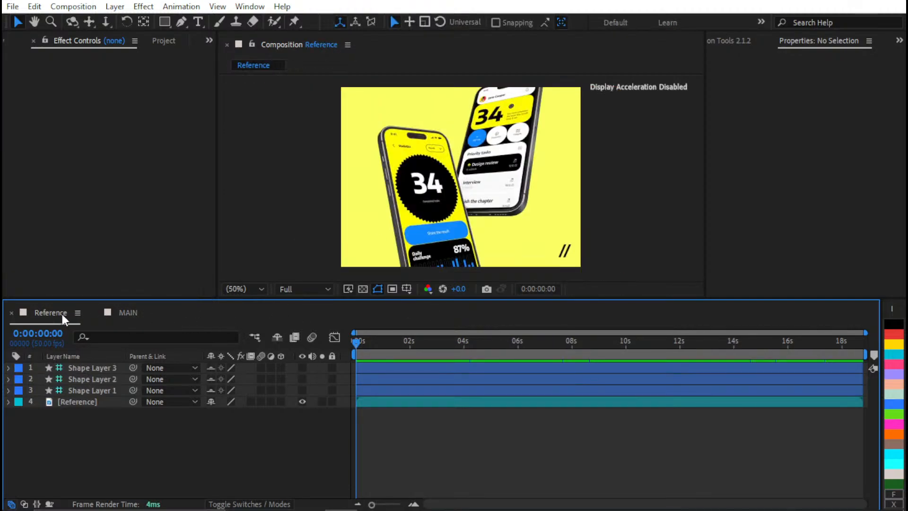
{"action": "left_click", "coordinate": [486, 289]}
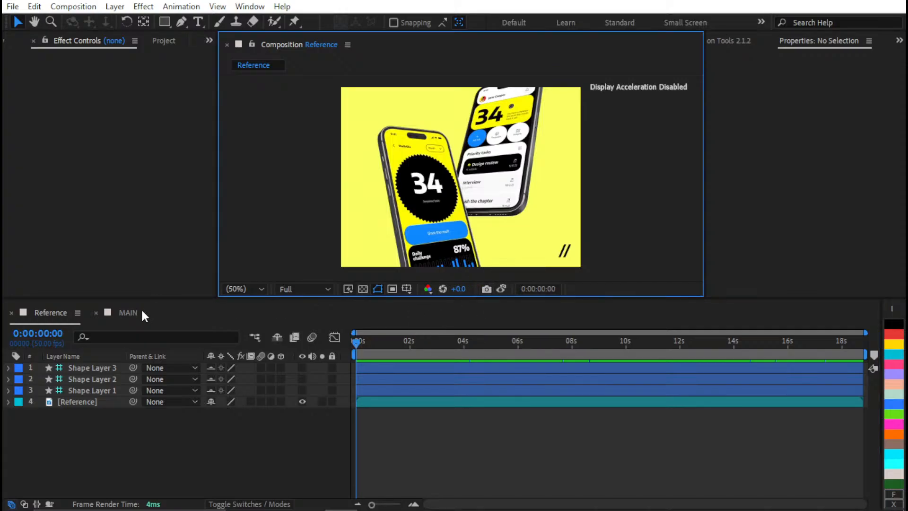
{"action": "left_click", "coordinate": [140, 313]}
{"action": "left_click", "coordinate": [502, 289]}
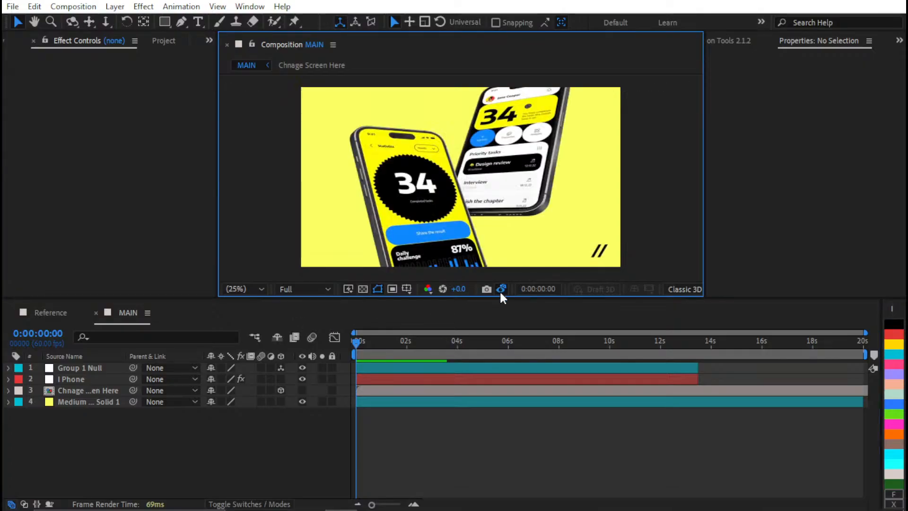
{"action": "left_click", "coordinate": [502, 290]}
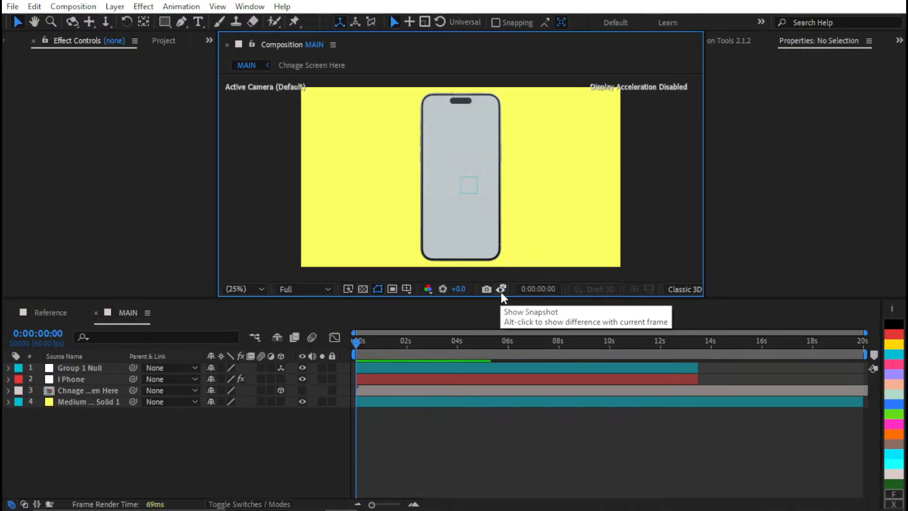
{"action": "left_click", "coordinate": [501, 292]}
{"action": "left_click", "coordinate": [502, 291]}
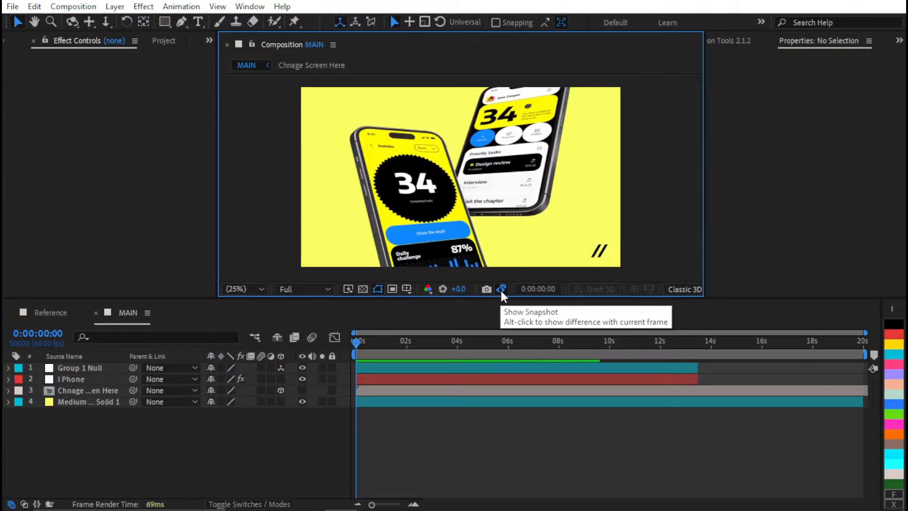
- Reveal Group 1 Null's rotation properties and set its Y Rotation to -25°
{"action": "left_click", "coordinate": [76, 379]}
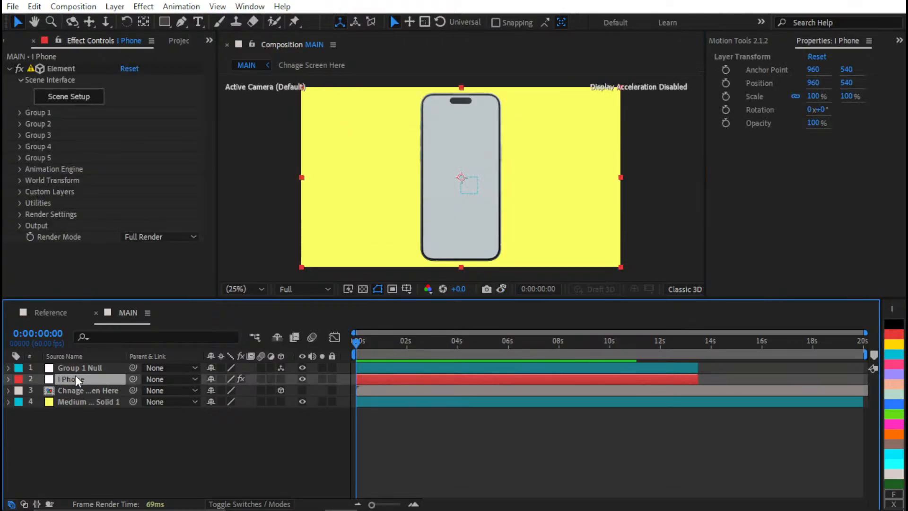
{"action": "left_click", "coordinate": [86, 368]}
{"action": "key", "text": "r"}
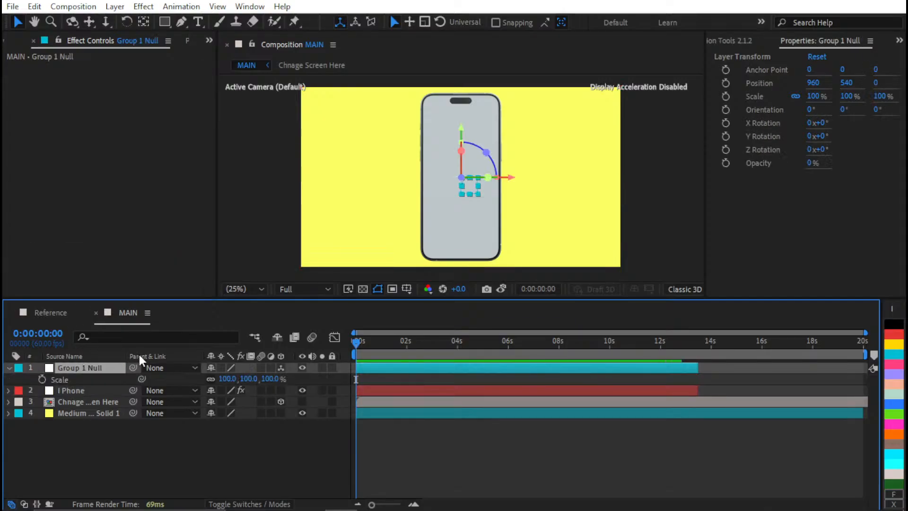
{"action": "left_click_drag", "start_coordinate": [227, 378], "coordinate": [208, 402]}
{"action": "left_click", "coordinate": [226, 381]}
{"action": "type", "text": "0"}
{"action": "left_click", "coordinate": [240, 392]}
{"action": "left_click", "coordinate": [232, 401]}
{"action": "type", "text": "-"}
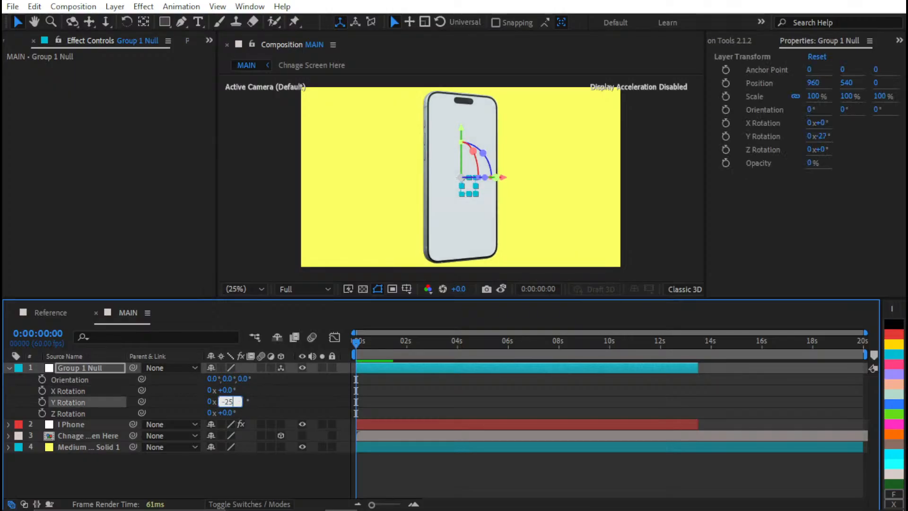
{"action": "type", "text": "25"}
{"action": "key", "text": "Return"}
{"action": "left_click", "coordinate": [251, 405]}
- Set Group 1 Null's X Rotation to -16° and Z Rotation to -10°, checking the pose against the Reference snapshot
{"action": "left_click_drag", "start_coordinate": [227, 390], "coordinate": [233, 415]}
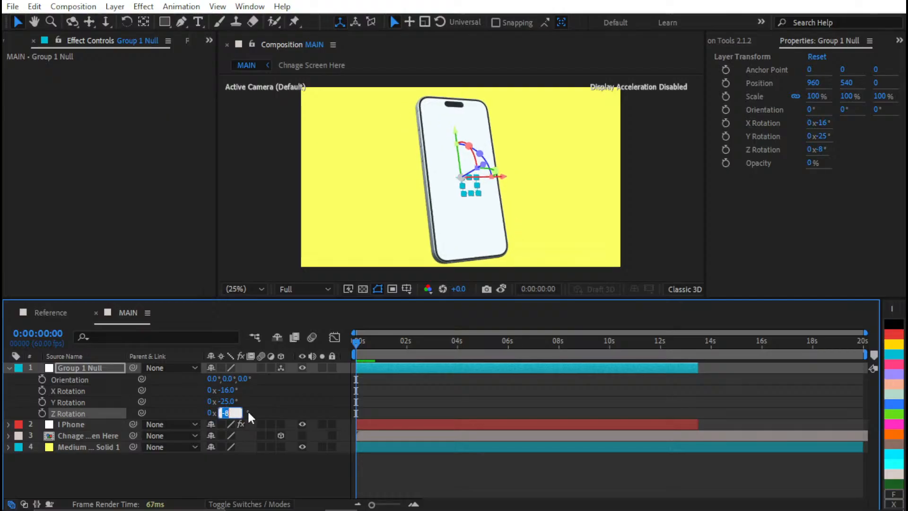
{"action": "type", "text": "-10"}
{"action": "key", "text": "Return"}
{"action": "left_click", "coordinate": [270, 406]}
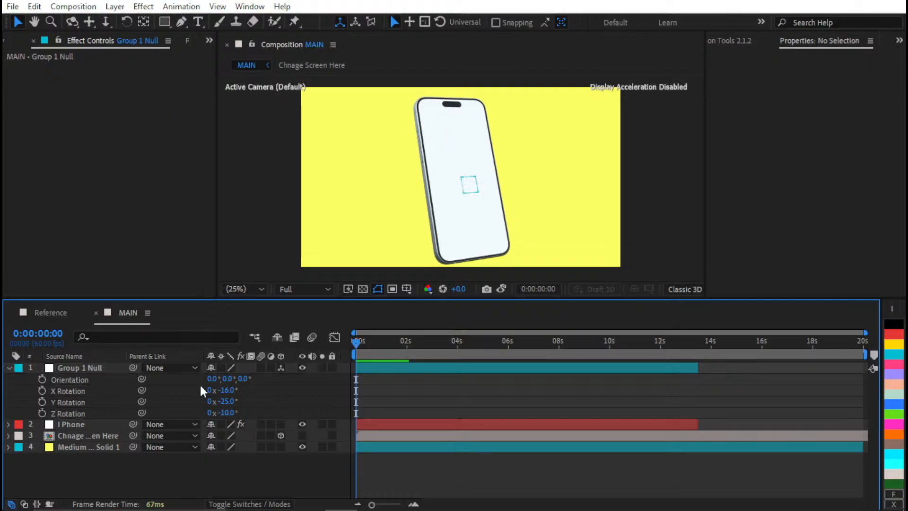
{"action": "left_click", "coordinate": [501, 289]}
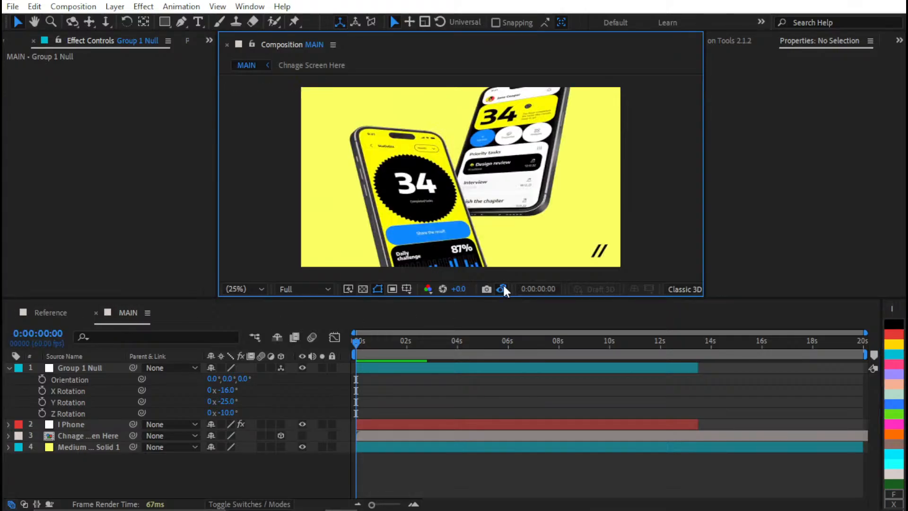
{"action": "left_click", "coordinate": [502, 290]}
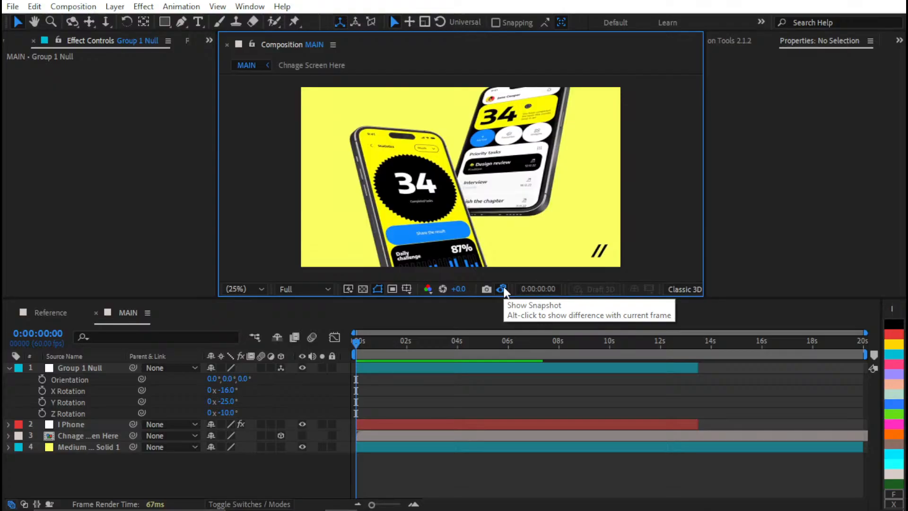
{"action": "left_click", "coordinate": [423, 384]}
- Copy the current Reference frame to the clipboard as an image, try a paste, and undo it
{"action": "left_click", "coordinate": [51, 313]}
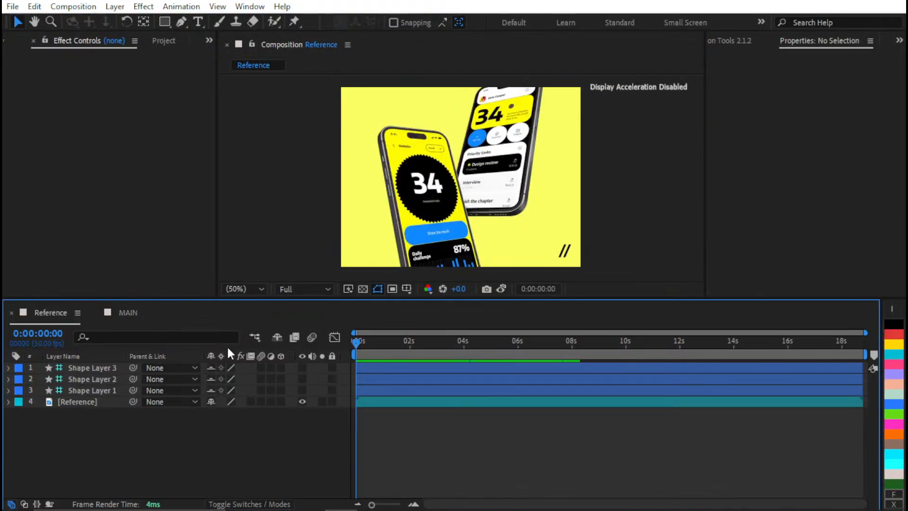
{"action": "key", "text": "ctrl+space"}
{"action": "left_click", "coordinate": [523, 333]}
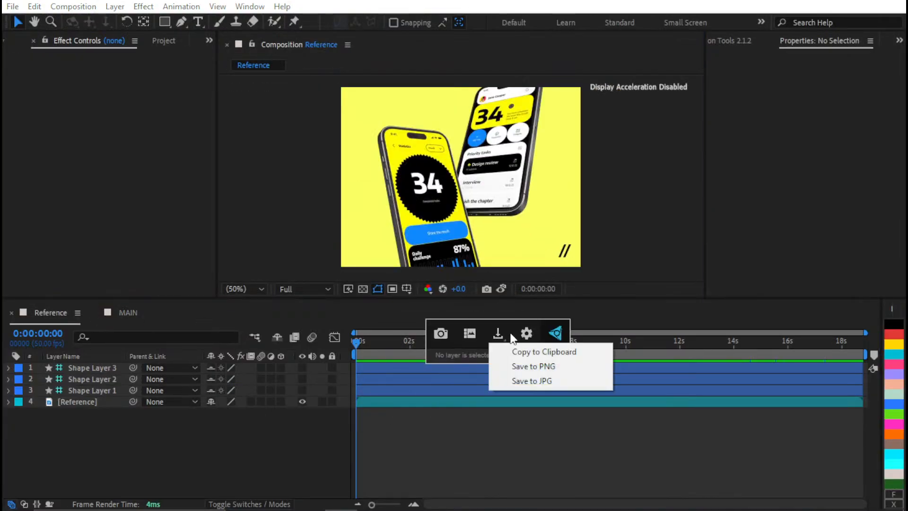
{"action": "left_click", "coordinate": [540, 347]}
{"action": "left_click", "coordinate": [180, 315]}
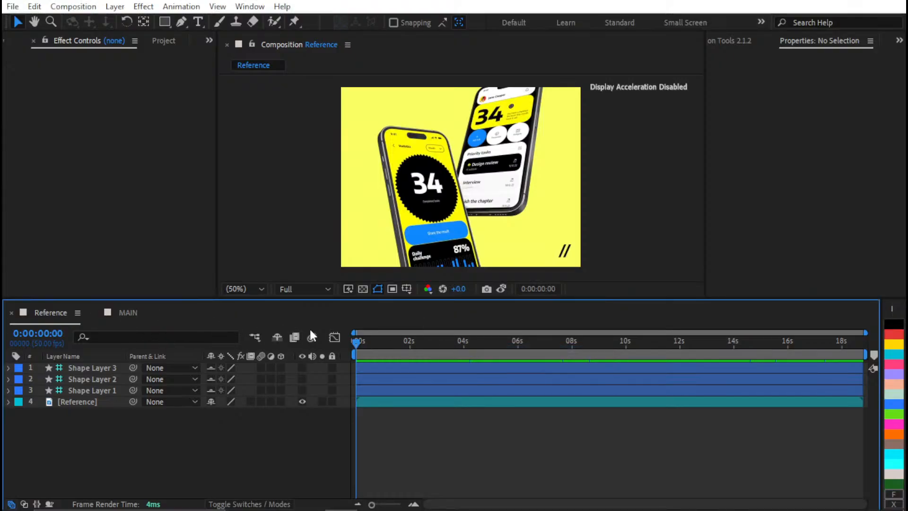
{"action": "key", "text": "ctrl+v"}
{"action": "key", "text": "ctrl+z"}
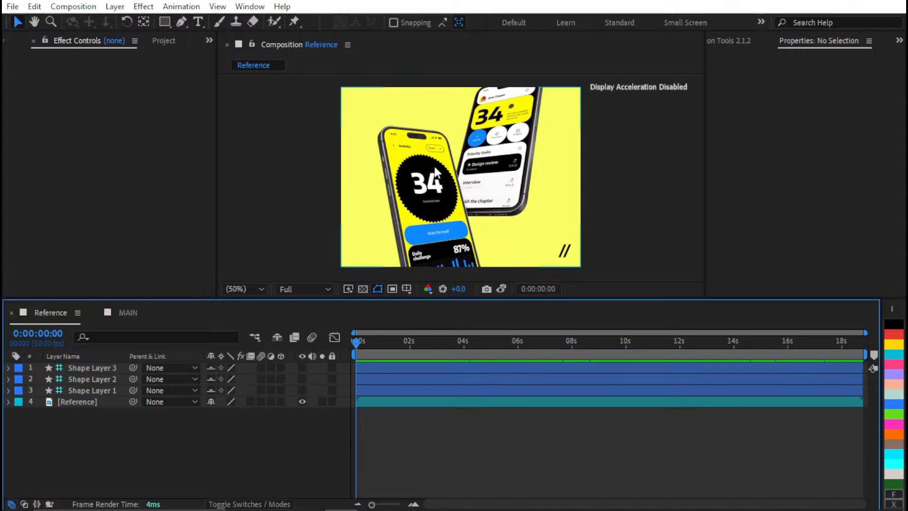
- Copy the Reference layer into the MAIN composition above Group 1 Null and scale it to 266.7% to fit the composition's width
{"action": "scroll", "coordinate": [435, 171], "scroll_direction": "up", "scroll_amount": 1}
{"action": "left_click_drag", "start_coordinate": [409, 140], "coordinate": [412, 193]}
{"action": "left_click_drag", "start_coordinate": [368, 141], "coordinate": [381, 184]}
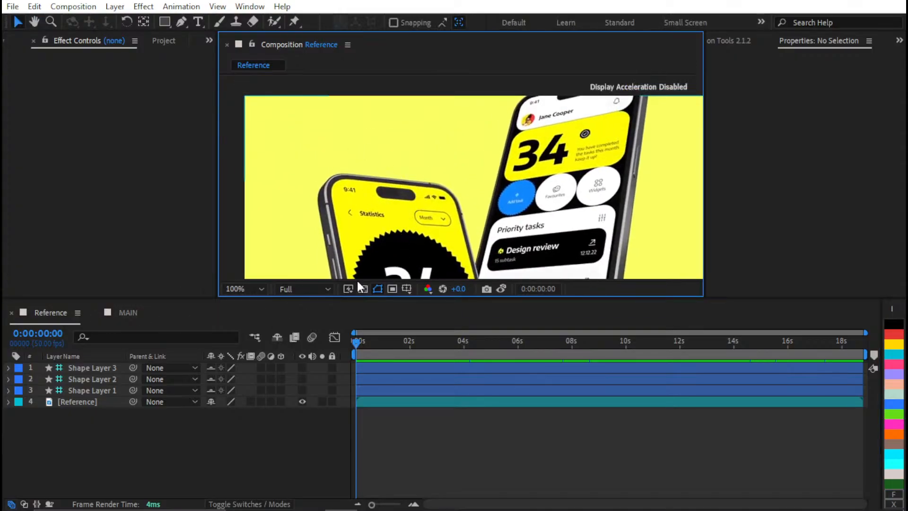
{"action": "left_click", "coordinate": [74, 402]}
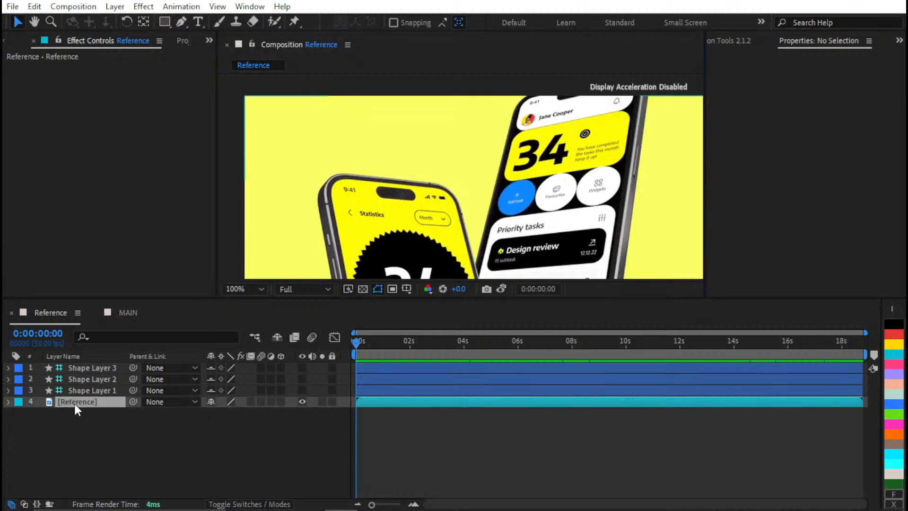
{"action": "left_click", "coordinate": [141, 313]}
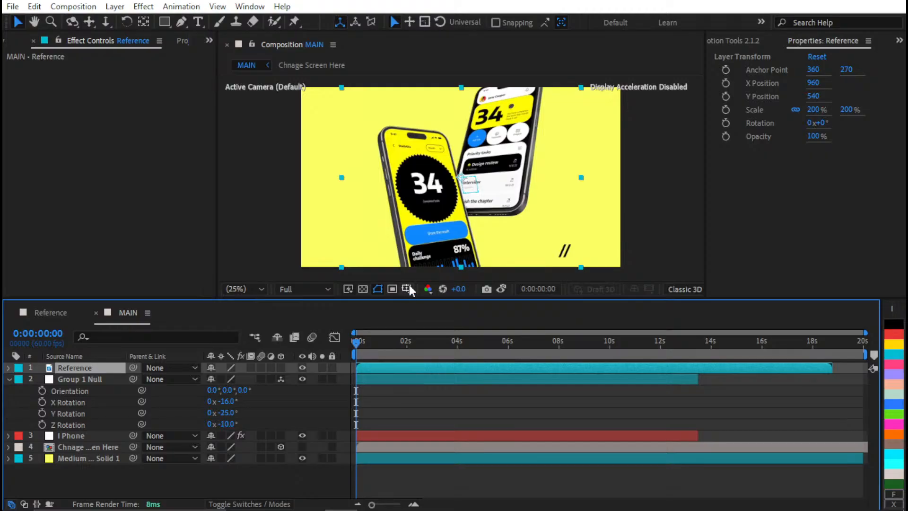
{"action": "left_click", "coordinate": [390, 407]}
{"action": "left_click", "coordinate": [387, 379]}
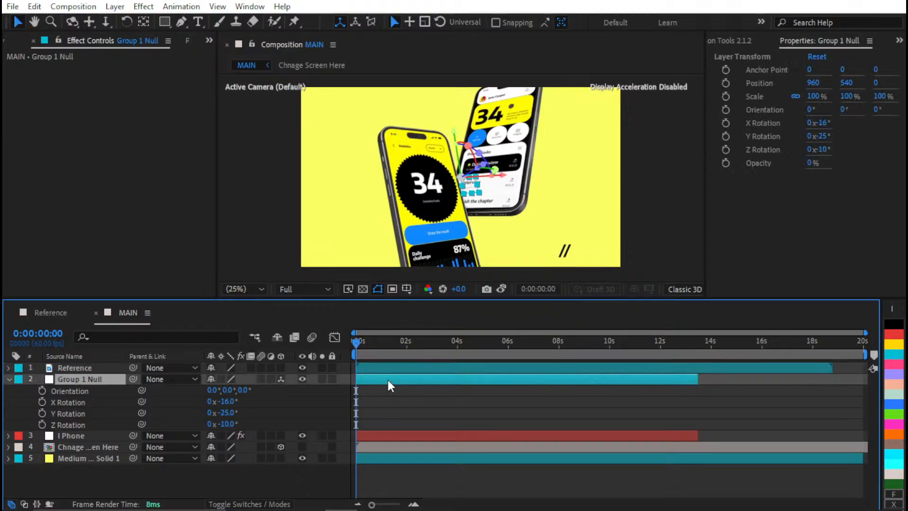
{"action": "left_click", "coordinate": [392, 369]}
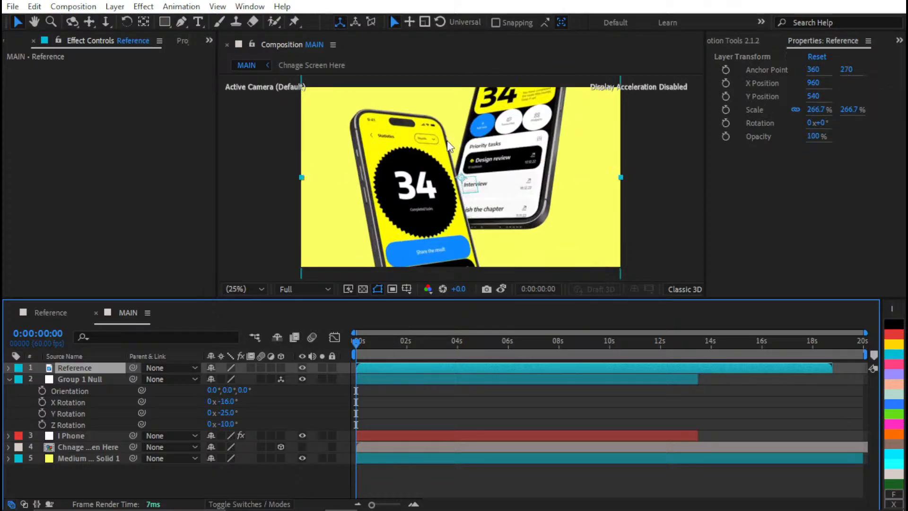
- Show the rulers and place a horizontal guide along the top edge of the reference's front phone
{"action": "left_click_drag", "start_coordinate": [444, 102], "coordinate": [445, 168]}
{"action": "key", "text": "ctrl+t"}
{"action": "key", "text": "ctrl+r"}
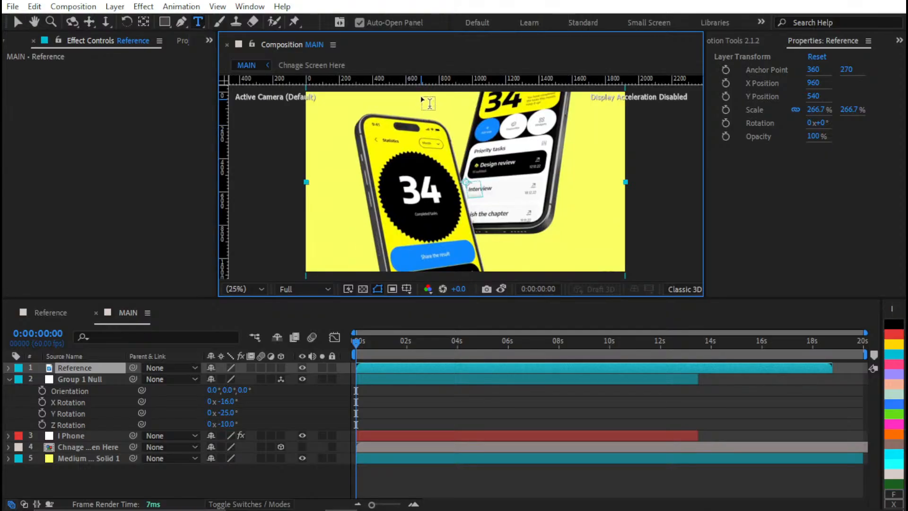
{"action": "left_click_drag", "start_coordinate": [437, 77], "coordinate": [441, 114]}
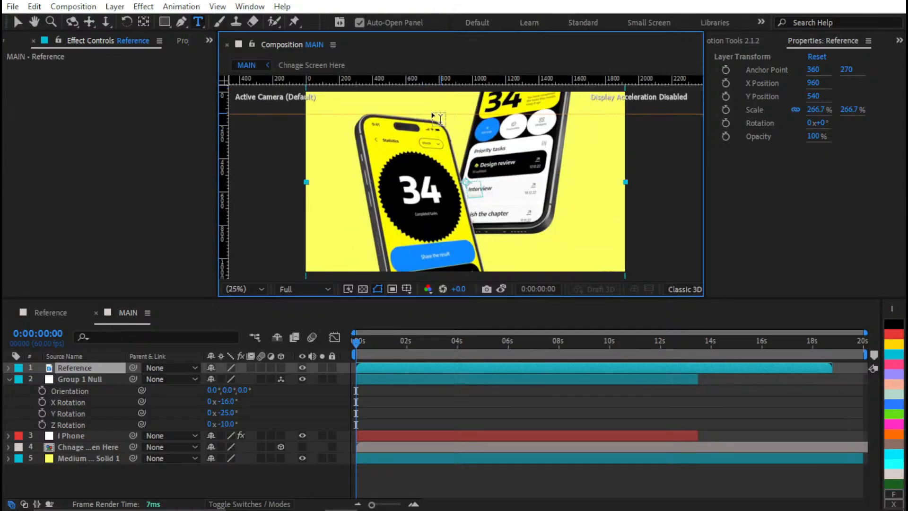
{"action": "key", "text": "v"}
{"action": "scroll", "coordinate": [341, 172], "scroll_direction": "up", "scroll_amount": 4}
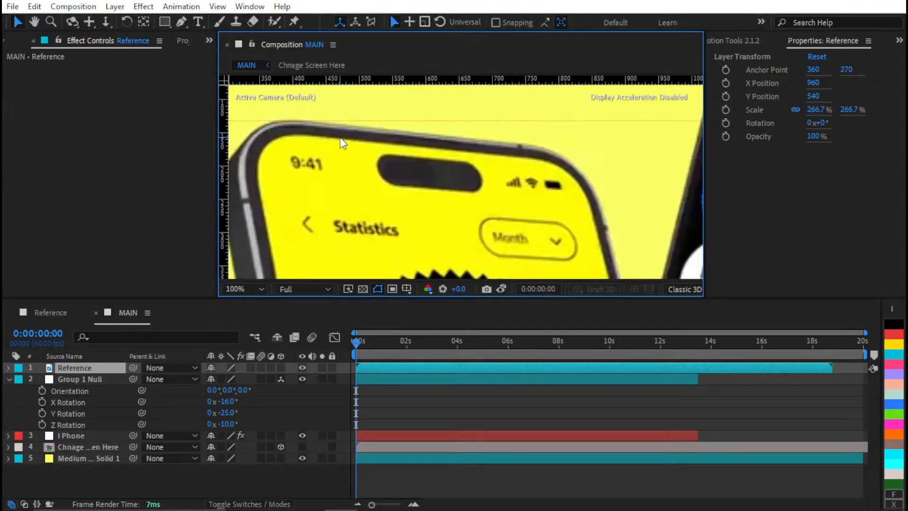
{"action": "left_click_drag", "start_coordinate": [343, 143], "coordinate": [510, 180]}
{"action": "scroll", "coordinate": [497, 159], "scroll_direction": "up", "scroll_amount": 3}
{"action": "left_click_drag", "start_coordinate": [427, 122], "coordinate": [426, 156]}
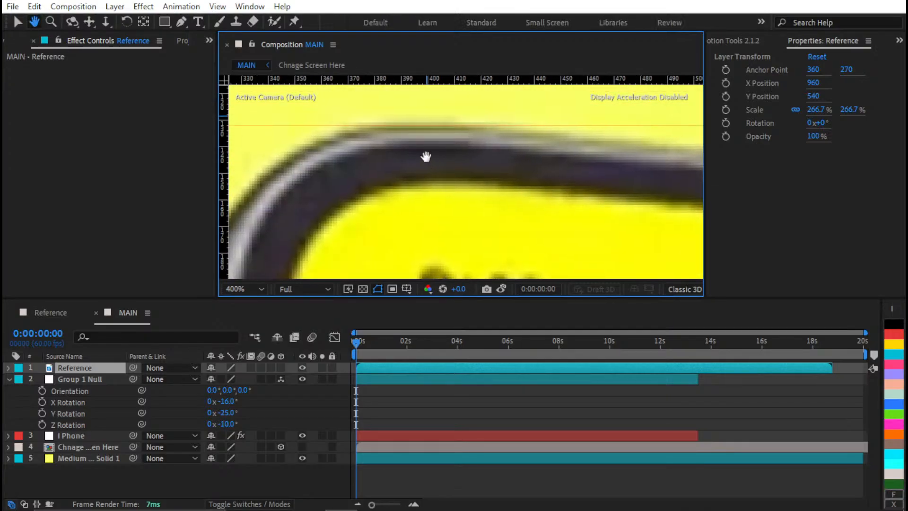
{"action": "left_click_drag", "start_coordinate": [417, 124], "coordinate": [417, 122]}
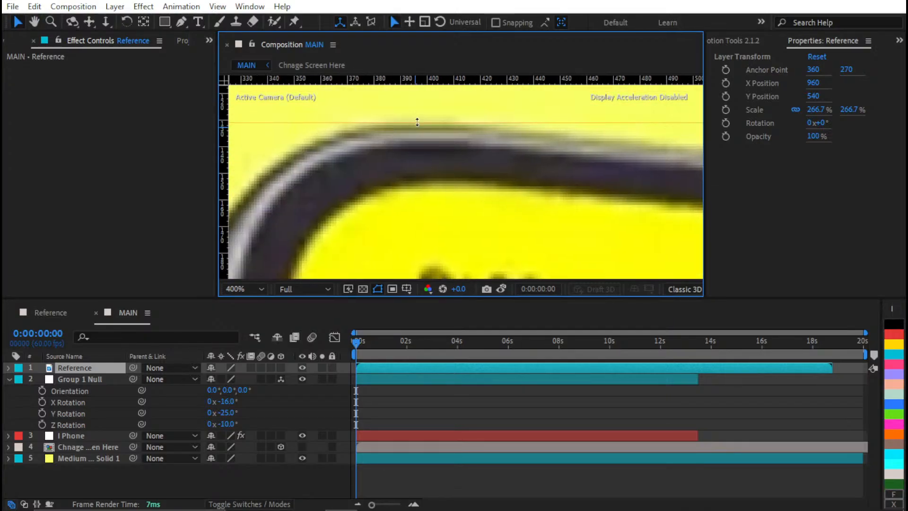
- Place a vertical guide at the outermost left edge of the reference's front phone
{"action": "scroll", "coordinate": [404, 193], "scroll_direction": "down", "scroll_amount": 4}
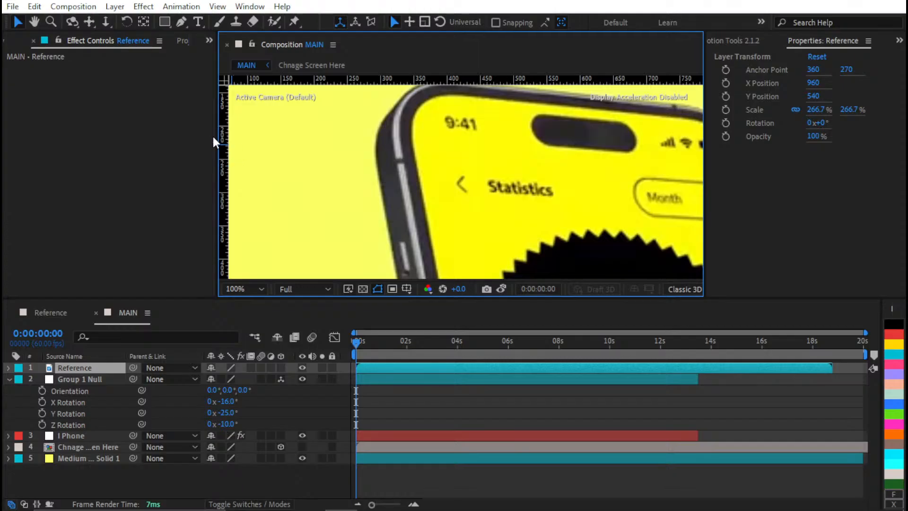
{"action": "left_click_drag", "start_coordinate": [221, 137], "coordinate": [375, 162]}
{"action": "scroll", "coordinate": [389, 164], "scroll_direction": "down", "scroll_amount": 4}
{"action": "scroll", "coordinate": [473, 190], "scroll_direction": "up", "scroll_amount": 2}
- Place a vertical guide where the front phone's right edge meets the bottom of the frame
{"action": "left_click_drag", "start_coordinate": [454, 237], "coordinate": [442, 265]}
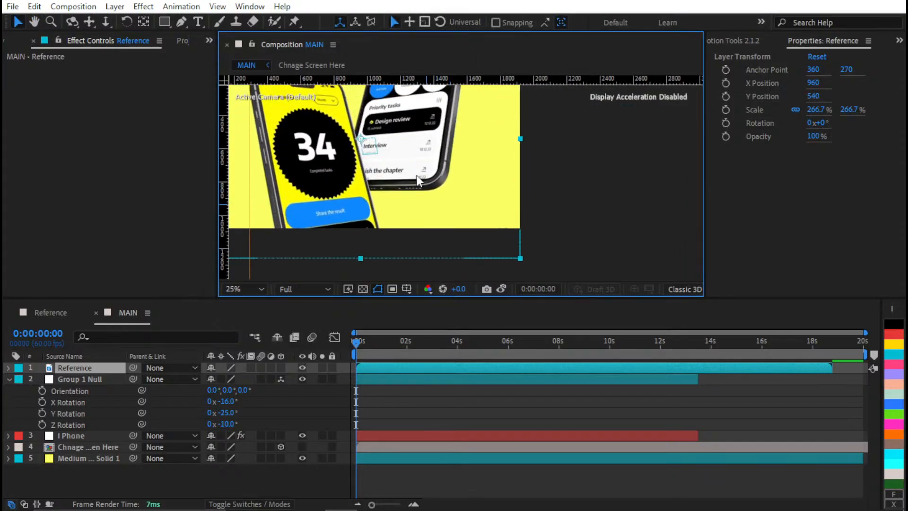
{"action": "left_click_drag", "start_coordinate": [416, 159], "coordinate": [459, 237]}
{"action": "scroll", "coordinate": [399, 182], "scroll_direction": "up", "scroll_amount": 2}
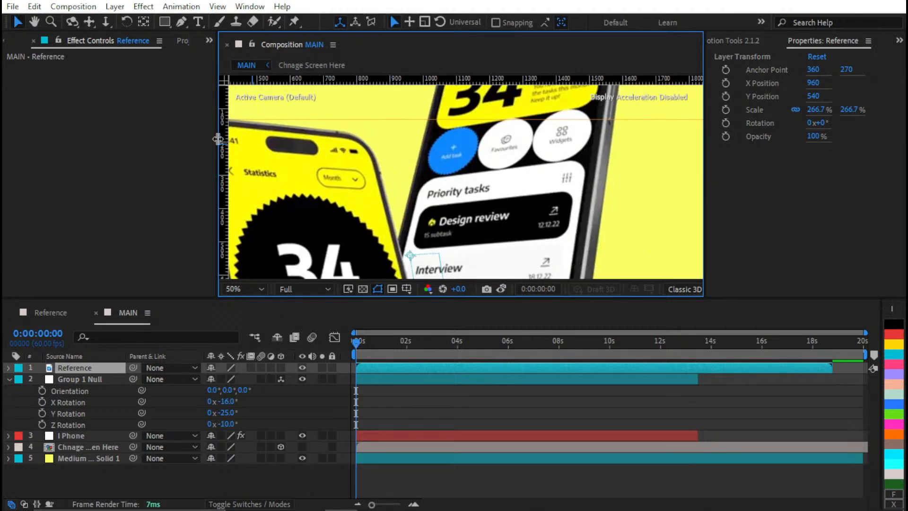
{"action": "left_click_drag", "start_coordinate": [223, 133], "coordinate": [396, 198]}
{"action": "scroll", "coordinate": [406, 200], "scroll_direction": "down", "scroll_amount": 5}
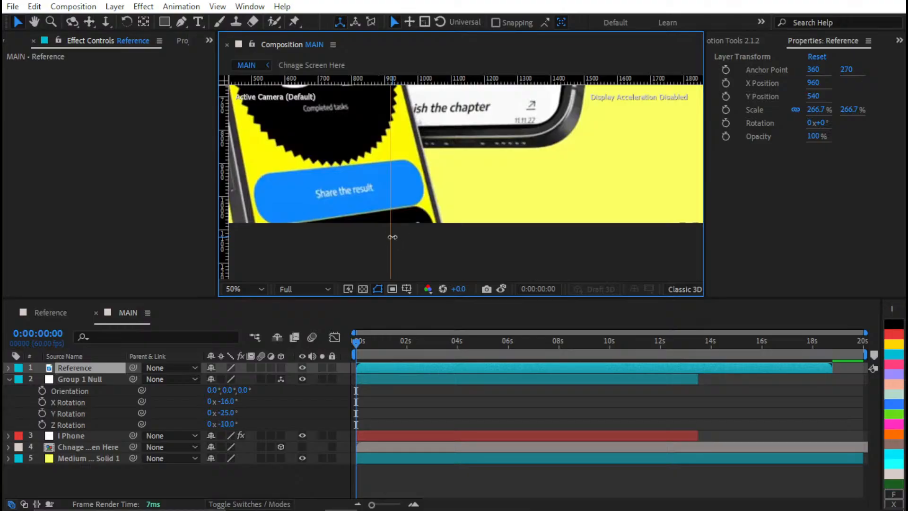
{"action": "left_click_drag", "start_coordinate": [392, 237], "coordinate": [502, 256]}
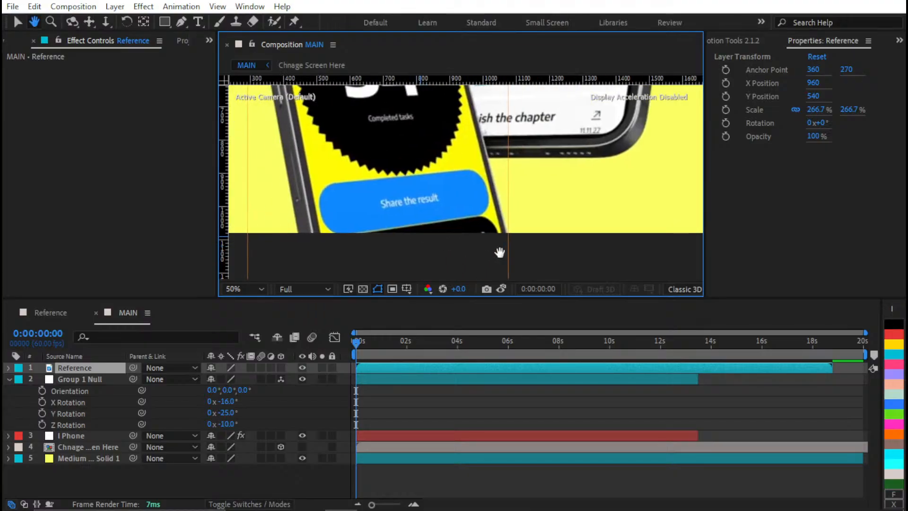
- Place a vertical guide where the front phone's left edge meets the bottom of the frame
{"action": "scroll", "coordinate": [329, 244], "scroll_direction": "down", "scroll_amount": 3}
{"action": "scroll", "coordinate": [433, 212], "scroll_direction": "up", "scroll_amount": 1}
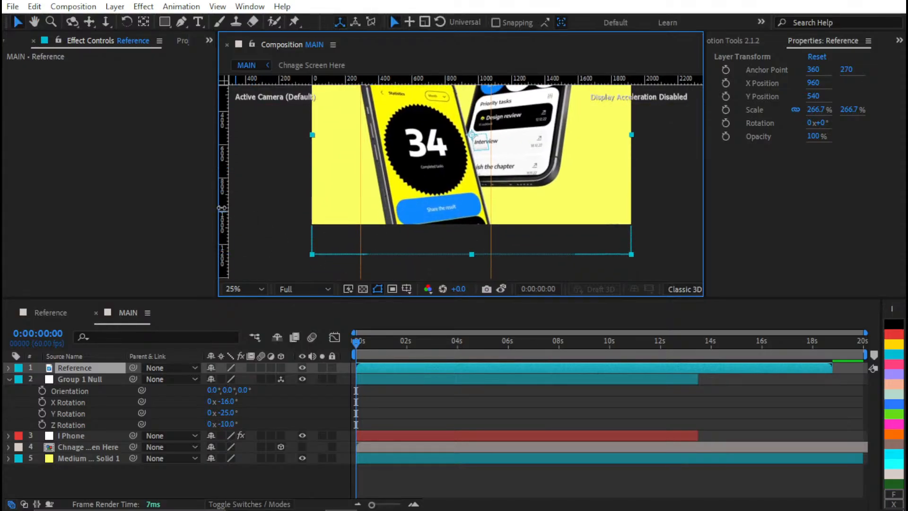
{"action": "left_click_drag", "start_coordinate": [222, 208], "coordinate": [385, 240]}
{"action": "scroll", "coordinate": [386, 227], "scroll_direction": "up", "scroll_amount": 4}
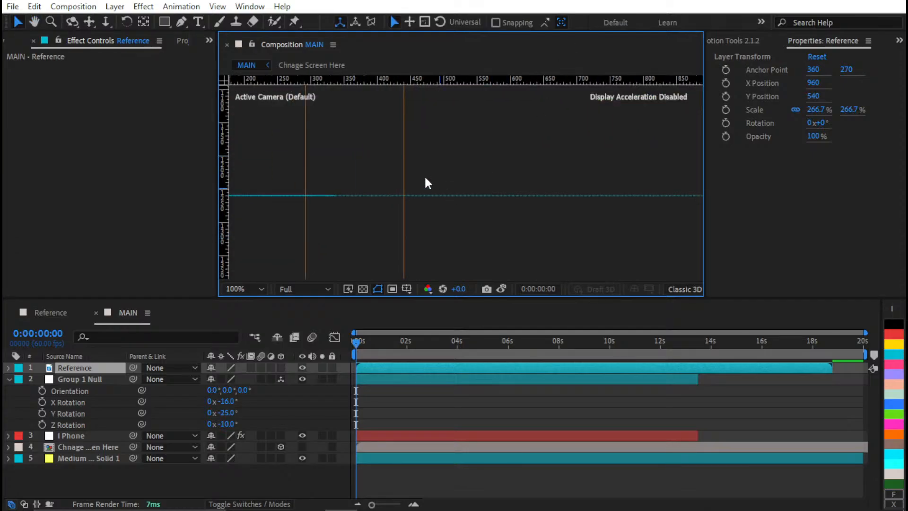
{"action": "left_click_drag", "start_coordinate": [431, 119], "coordinate": [399, 189]}
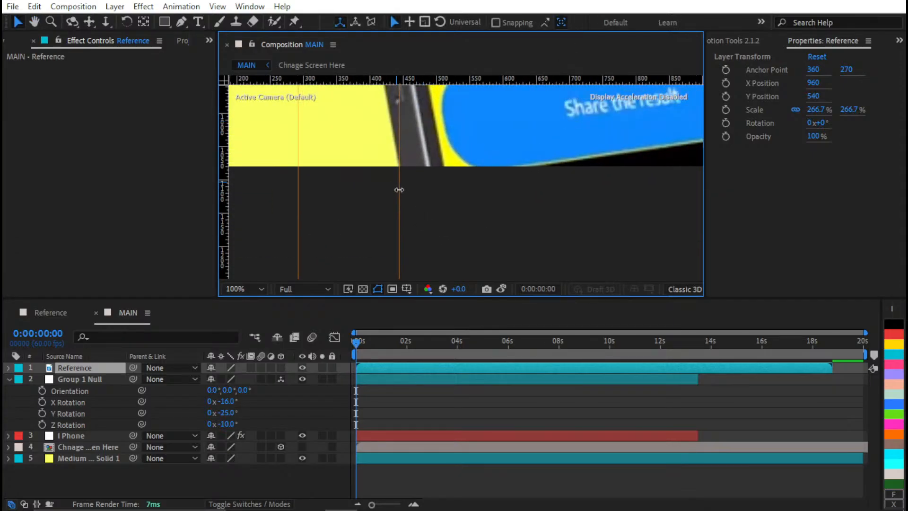
- Hide the rulers and delete the Reference layer from the MAIN composition
{"action": "scroll", "coordinate": [412, 194], "scroll_direction": "down", "scroll_amount": 5}
{"action": "scroll", "coordinate": [544, 218], "scroll_direction": "up", "scroll_amount": 2}
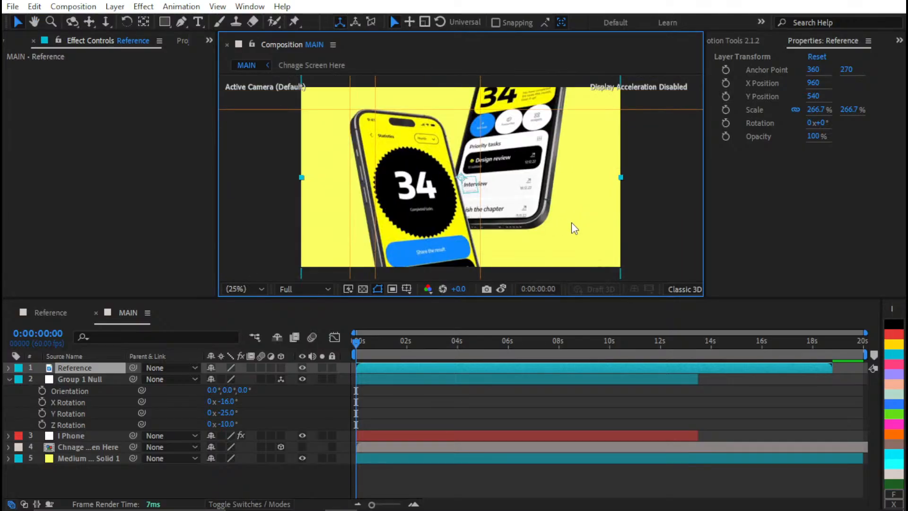
{"action": "left_click", "coordinate": [376, 410]}
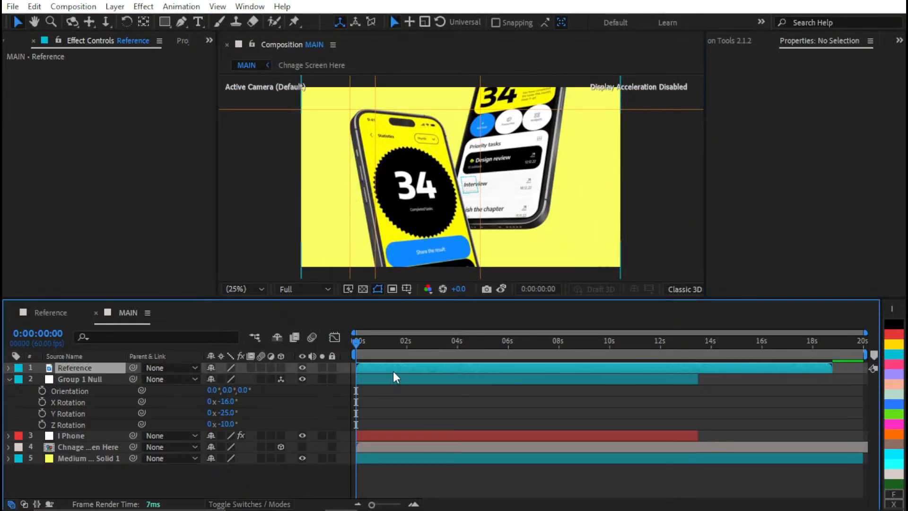
{"action": "key", "text": "Delete"}
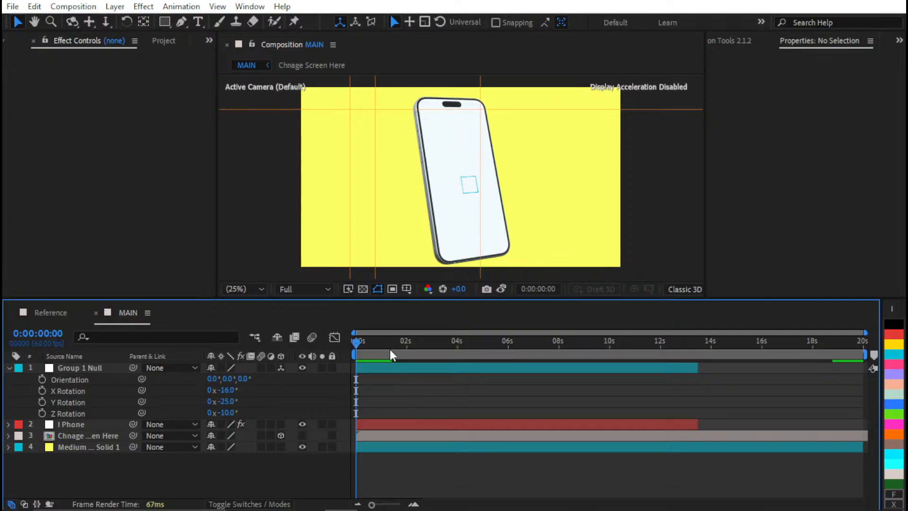
- Reveal Group 1 Null's Position and set it to 736, 616, -540 to bring the phone toward the guides
{"action": "left_click", "coordinate": [376, 368]}
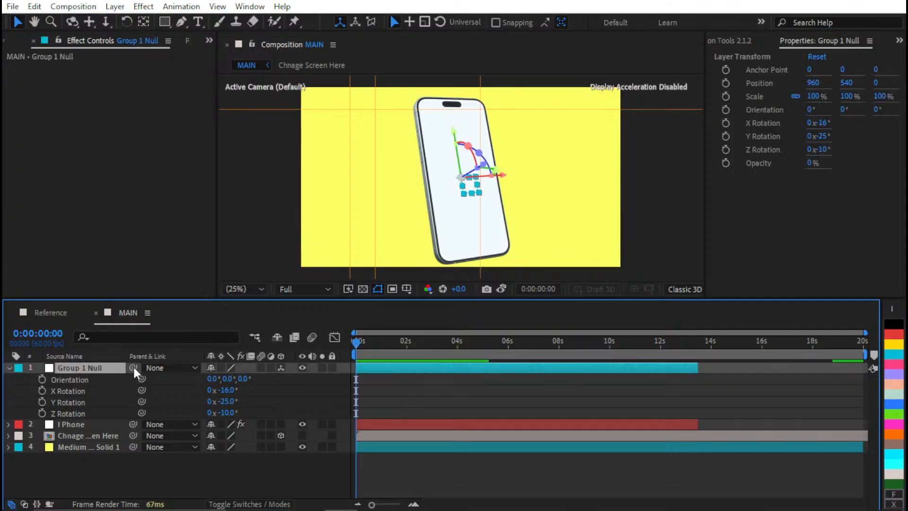
{"action": "key", "text": "p"}
{"action": "left_click_drag", "start_coordinate": [214, 378], "coordinate": [64, 381]}
{"action": "mouse_move", "coordinate": [237, 378]}
{"action": "left_mouse_down"}
{"action": "mouse_move", "coordinate": [278, 384]}
{"action": "mouse_move", "coordinate": [264, 379]}
{"action": "mouse_move", "coordinate": [118, 416]}
{"action": "mouse_move", "coordinate": [247, 376]}
{"action": "left_mouse_up"}
{"action": "left_click", "coordinate": [268, 378]}
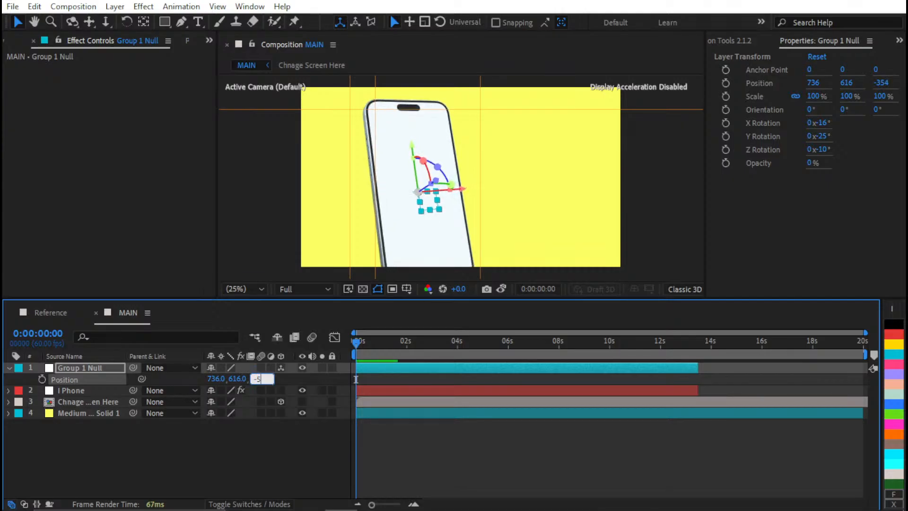
{"action": "key", "text": "Return"}
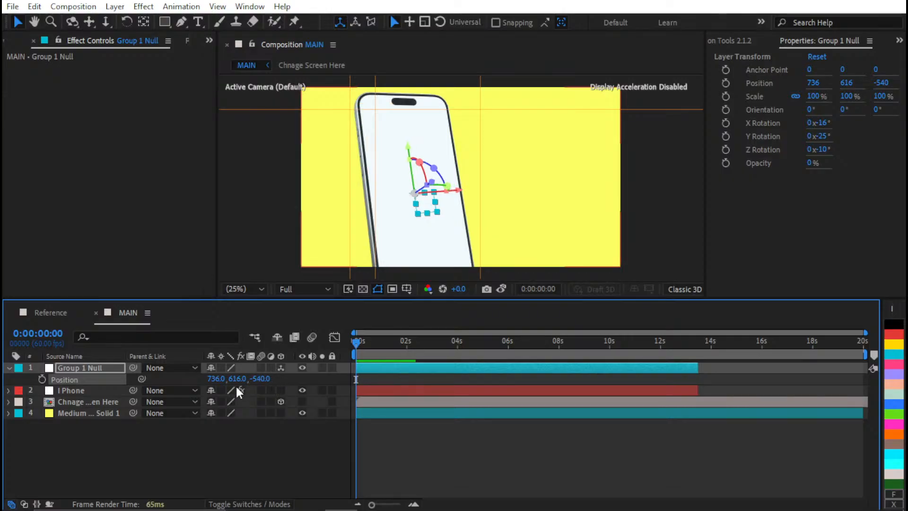
- Set Group 1 Null's Y position to 690 and its X position to 740
{"action": "left_click_drag", "start_coordinate": [235, 379], "coordinate": [276, 392]}
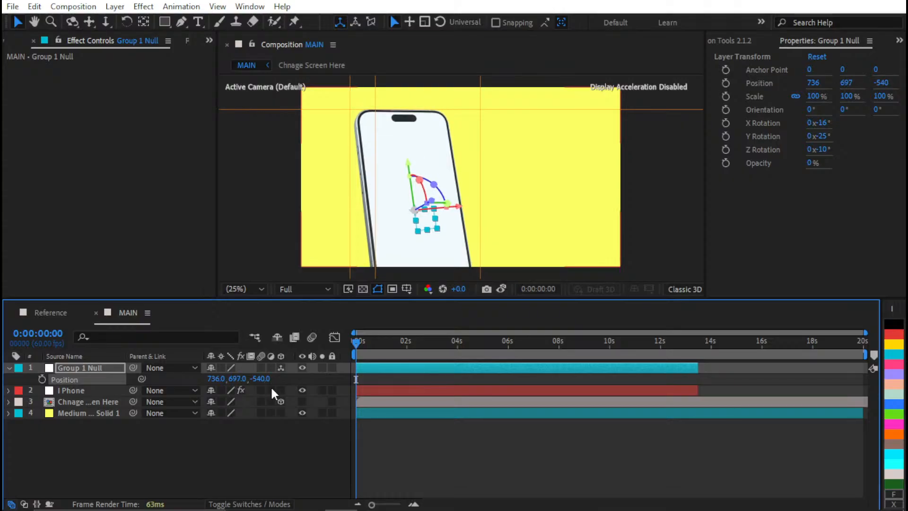
{"action": "left_click", "coordinate": [236, 379]}
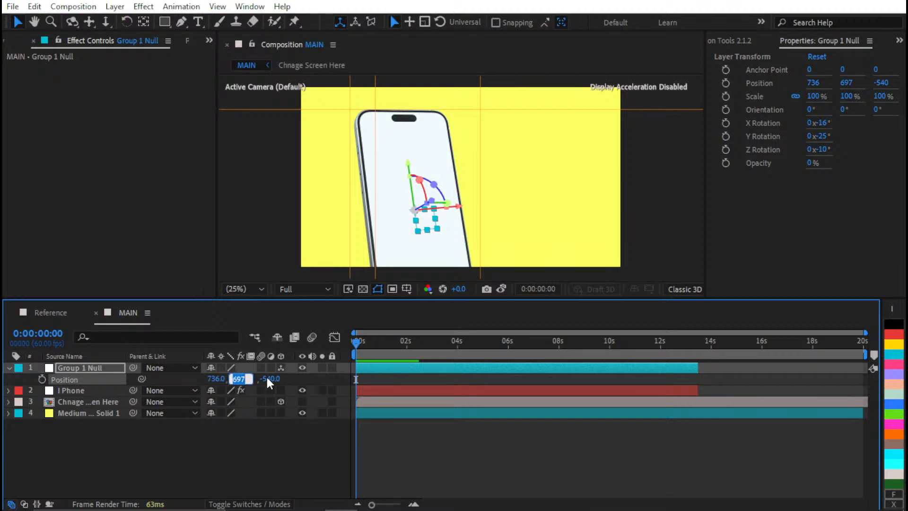
{"action": "type", "text": "690"}
{"action": "key", "text": "Return"}
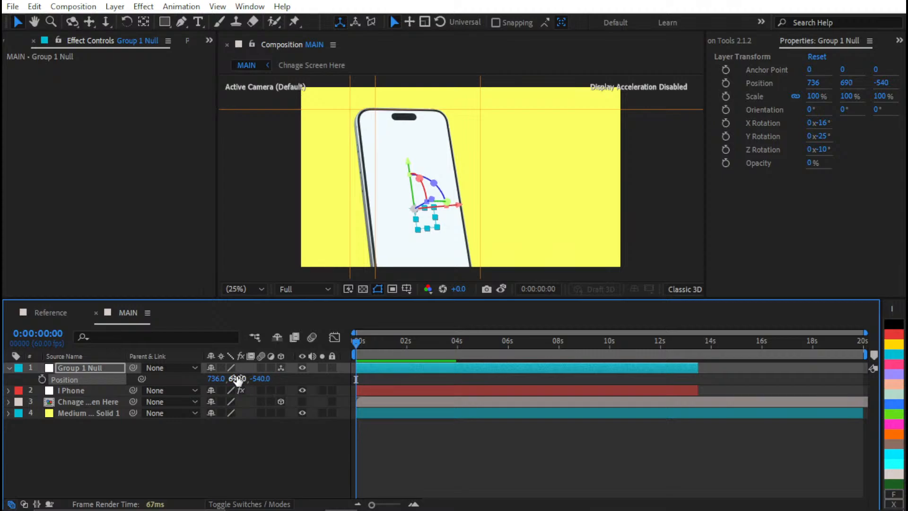
{"action": "left_click", "coordinate": [217, 378]}
{"action": "type", "text": "740"}
{"action": "key", "text": "Return"}
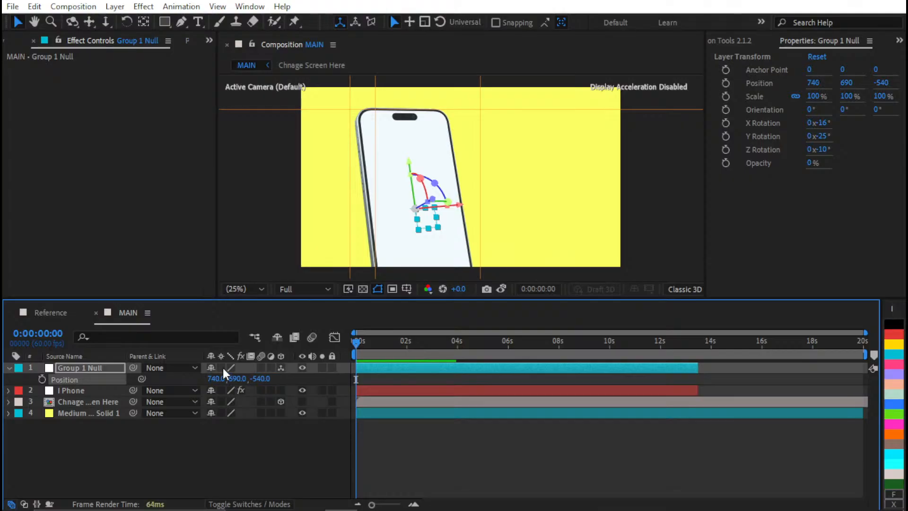
- Set Group 1 Null's Z position to -890 to enlarge the phone toward the guides
{"action": "mouse_move", "coordinate": [262, 379]}
{"action": "left_mouse_down"}
{"action": "mouse_move", "coordinate": [281, 370]}
{"action": "mouse_move", "coordinate": [220, 370]}
{"action": "mouse_move", "coordinate": [253, 378]}
{"action": "left_mouse_up"}
{"action": "left_click", "coordinate": [262, 378]}
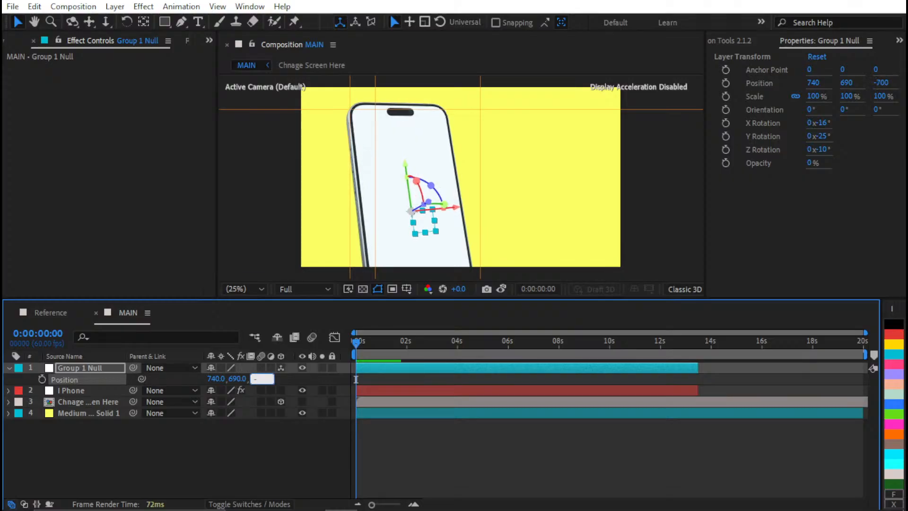
{"action": "type", "text": "-890"}
{"action": "key", "text": "Return"}
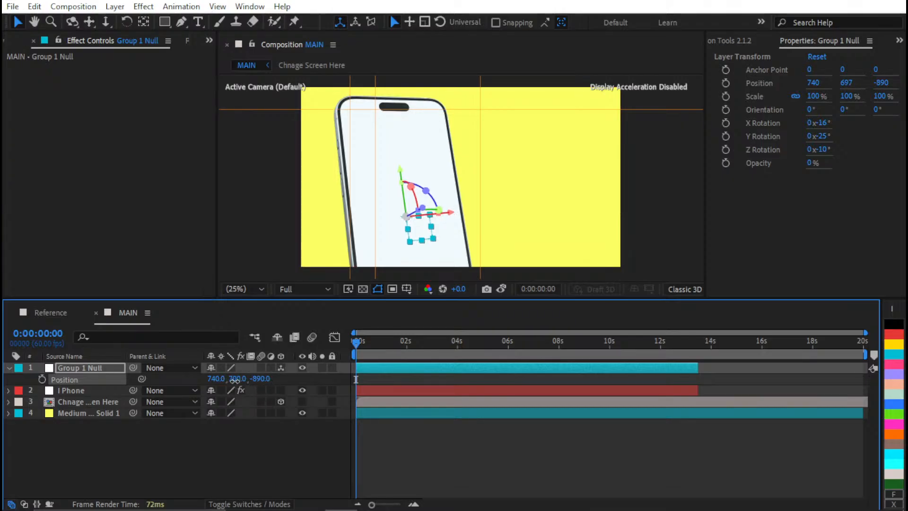
- Align the phone with the guides by setting Group 1 Null's X position to 783 and Y position to 749
{"action": "left_click_drag", "start_coordinate": [214, 381], "coordinate": [236, 386]}
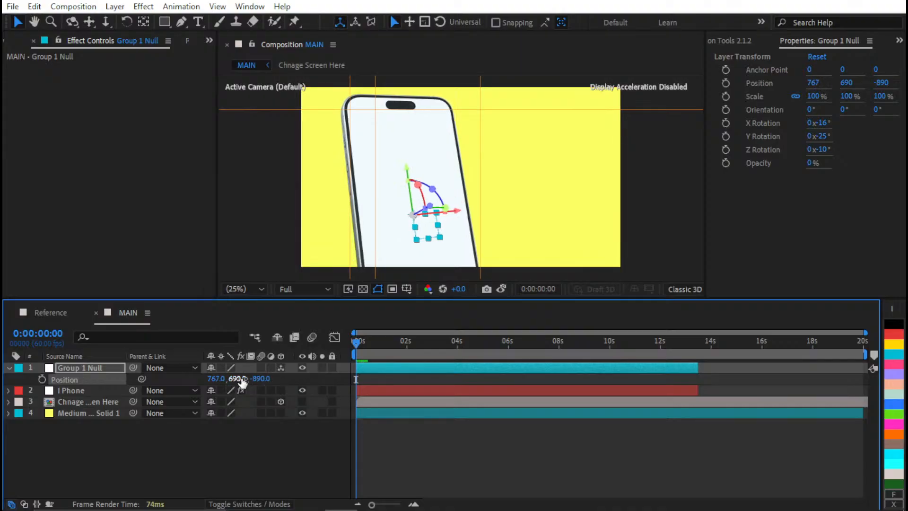
{"action": "left_click_drag", "start_coordinate": [249, 378], "coordinate": [277, 380]}
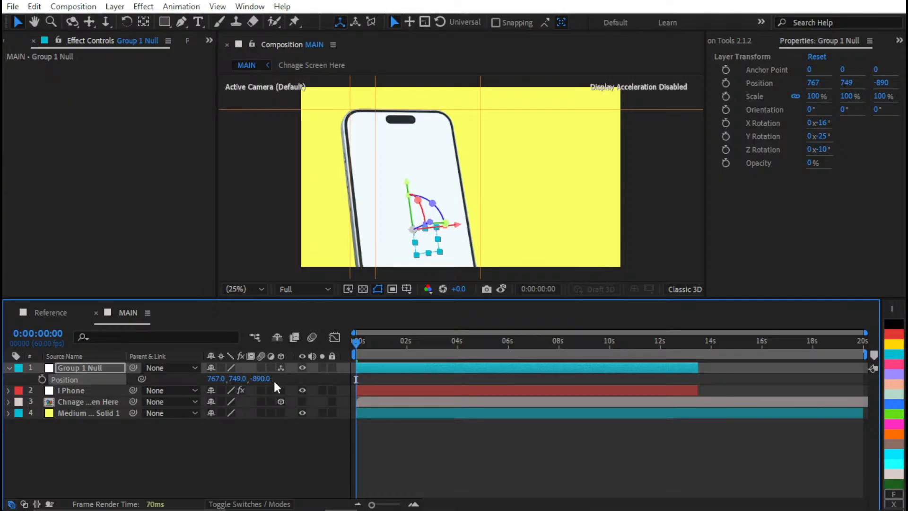
{"action": "left_click_drag", "start_coordinate": [221, 379], "coordinate": [230, 381]}
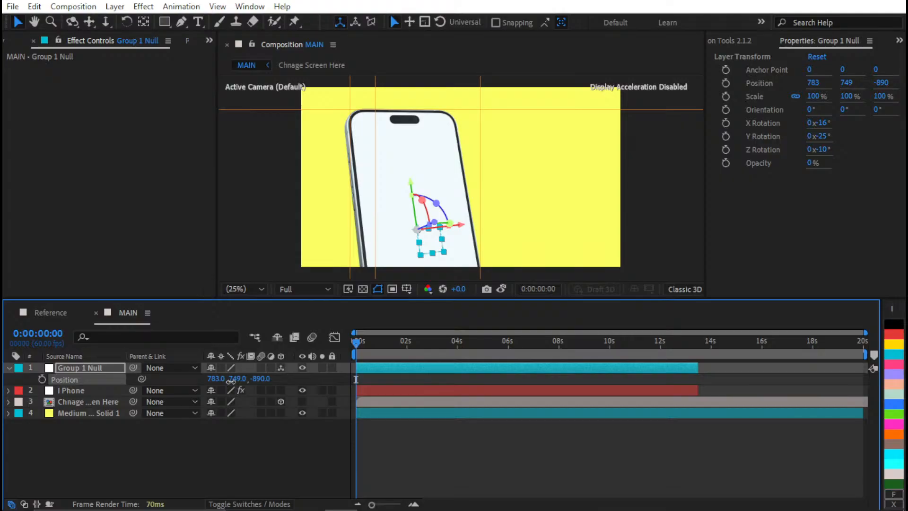
- Reveal Group 1 Null's rotation properties and set its Z Rotation to -7°
{"action": "left_click", "coordinate": [197, 464]}
{"action": "left_click", "coordinate": [68, 367]}
{"action": "key", "text": "r"}
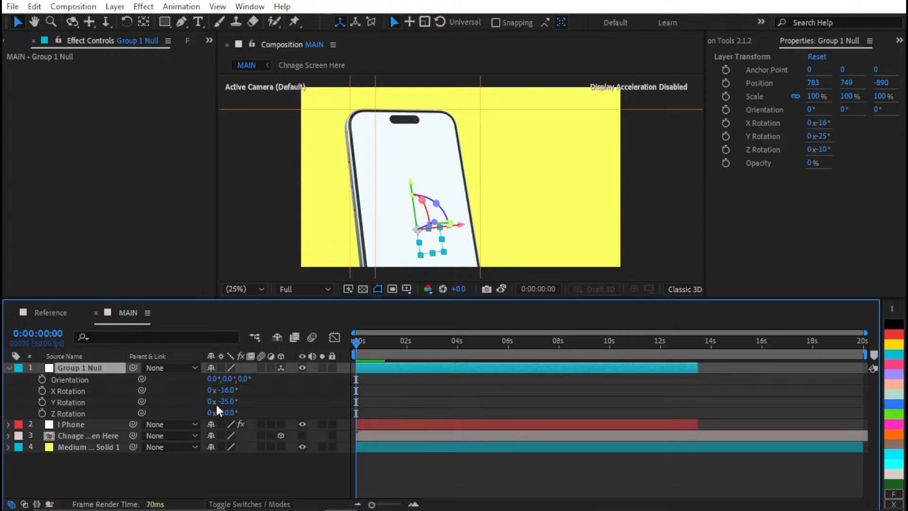
{"action": "left_click", "coordinate": [235, 398]}
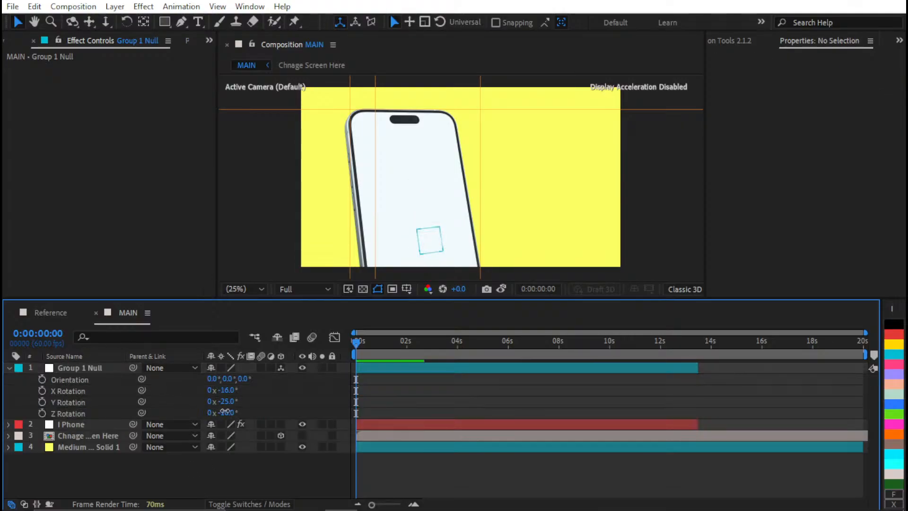
{"action": "left_click_drag", "start_coordinate": [225, 411], "coordinate": [219, 412]}
{"action": "key", "text": "ctrl+z"}
{"action": "left_click", "coordinate": [229, 412]}
{"action": "type", "text": "-7"}
{"action": "key", "text": "Return"}
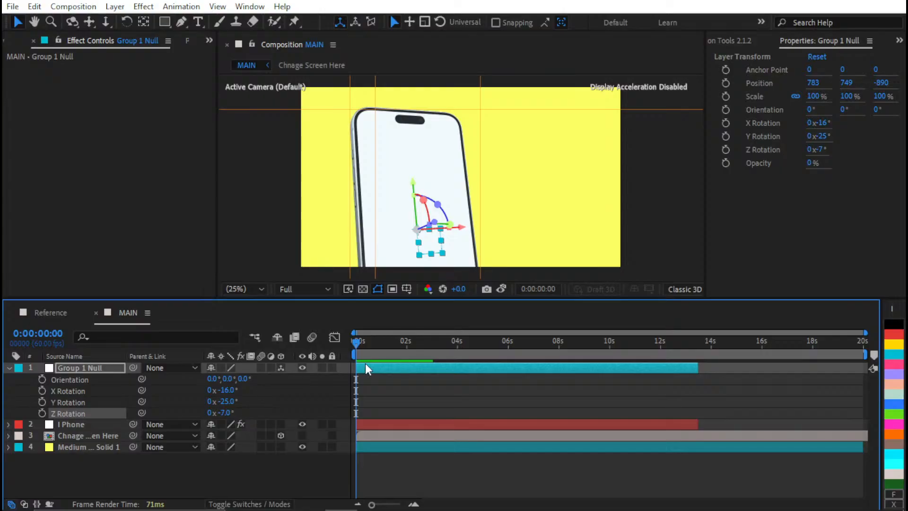
- Realign the phone with the guides by nudging Group 1 Null's Position to X 787 and Y 761
{"action": "key", "text": "p"}
{"action": "key", "text": "Right"}
{"action": "key", "text": "Right"}
{"action": "key", "text": "Right"}
{"action": "key", "text": "Right"}
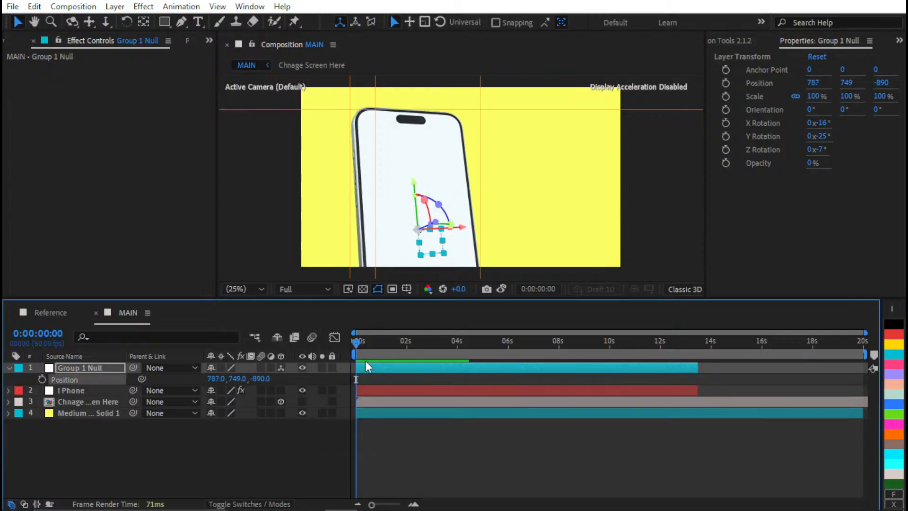
{"action": "key", "text": "Down"}
{"action": "key", "text": "Down"}
{"action": "key", "text": "Down"}
{"action": "key", "text": "Down"}
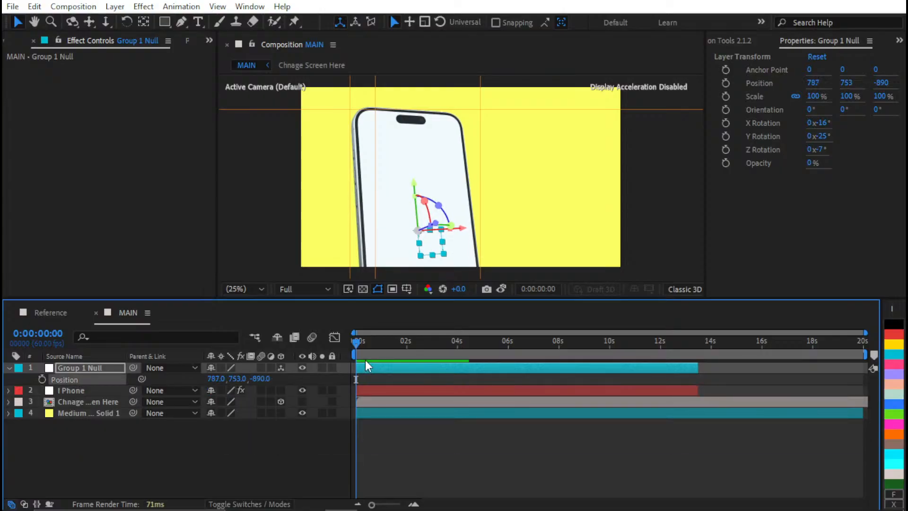
{"action": "key", "text": "Down"}
{"action": "key", "text": "Down"}
{"action": "key", "text": "Down"}
{"action": "key", "text": "Down"}
{"action": "key", "text": "Down"}
{"action": "key", "text": "Down"}
{"action": "key", "text": "Down"}
{"action": "key", "text": "Down"}
{"action": "key", "text": "Left"}
{"action": "key", "text": "Left"}
{"action": "key", "text": "Left"}
{"action": "key", "text": "Left"}
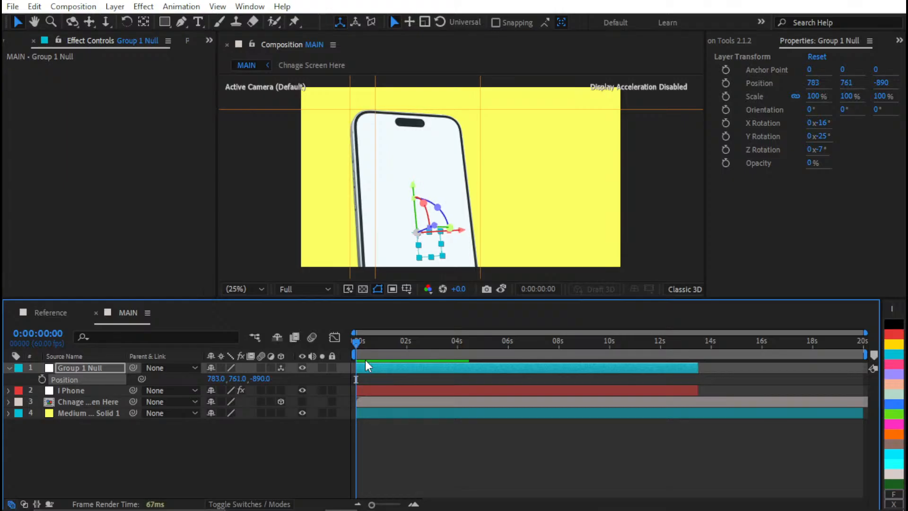
{"action": "key", "text": "Right"}
{"action": "key", "text": "Right"}
{"action": "key", "text": "Right"}
{"action": "key", "text": "Right"}
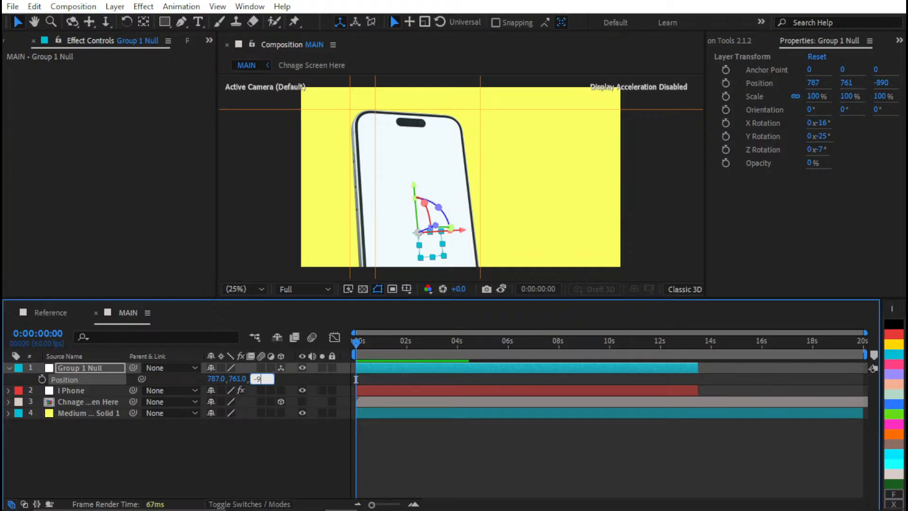
- Set Group 1 Null's Z position to -920 and nudge it to X 791 and Y 765 against the guides
{"action": "type", "text": "-920"}
{"action": "key", "text": "Return"}
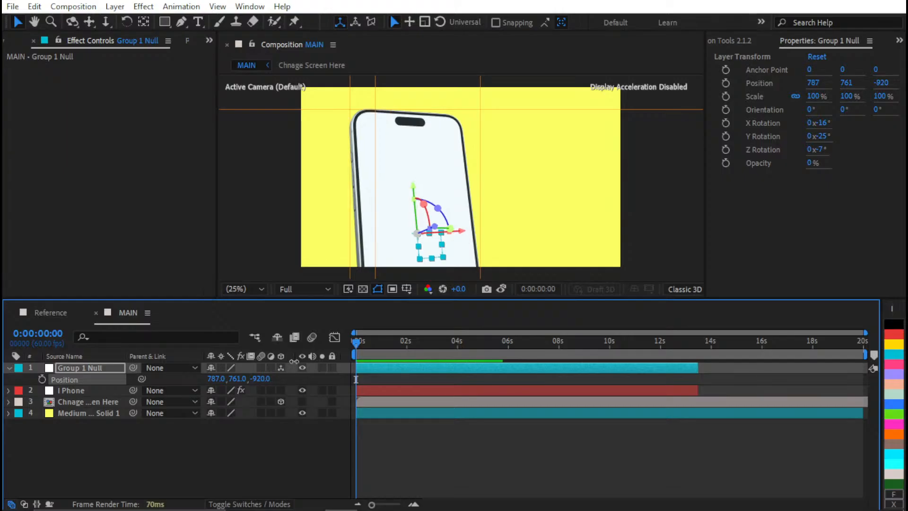
{"action": "key", "text": "Up"}
{"action": "key", "text": "Up"}
{"action": "key", "text": "Up"}
{"action": "key", "text": "Up"}
{"action": "key", "text": "Right"}
{"action": "key", "text": "Right"}
{"action": "key", "text": "Right"}
{"action": "key", "text": "Right"}
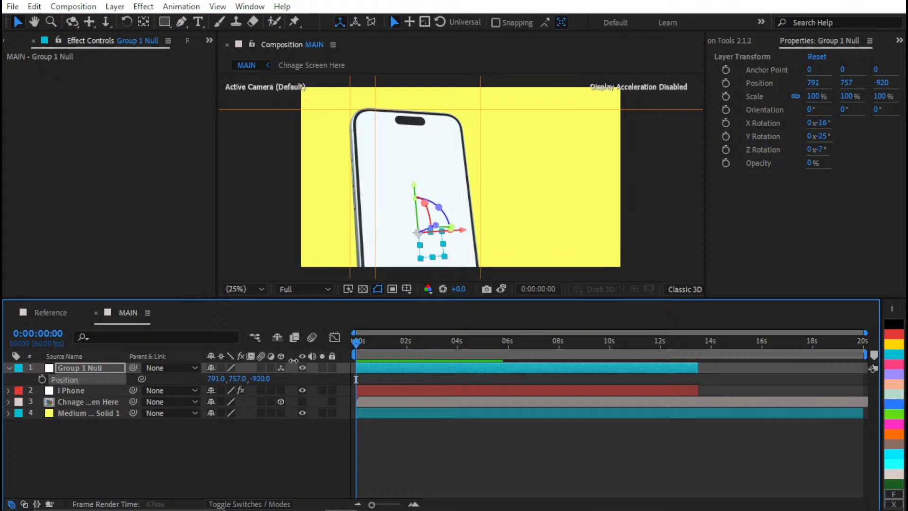
{"action": "key", "text": "Down"}
{"action": "key", "text": "Down"}
{"action": "key", "text": "Down"}
{"action": "key", "text": "Down"}
{"action": "key", "text": "Down"}
{"action": "key", "text": "Down"}
{"action": "key", "text": "Down"}
{"action": "key", "text": "Down"}
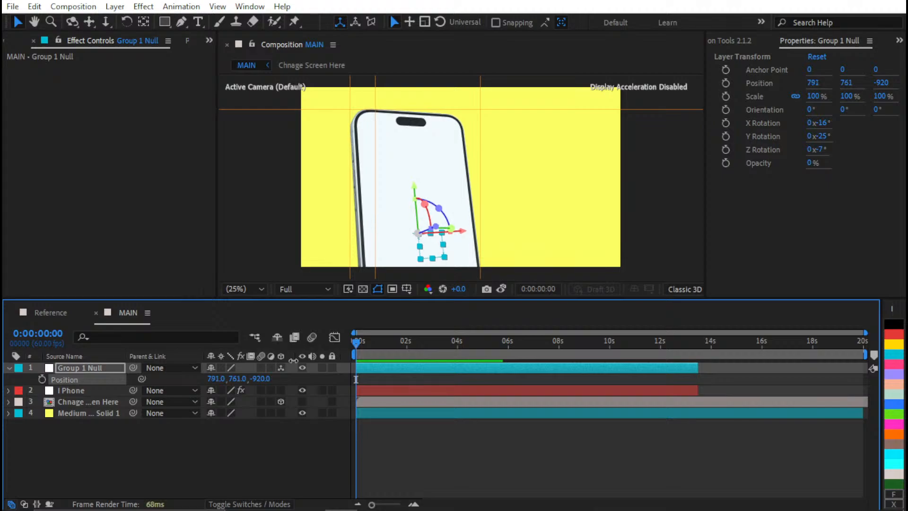
- Compare the phone's pose in the composition with the stored reference snapshot
{"action": "left_click", "coordinate": [501, 288]}
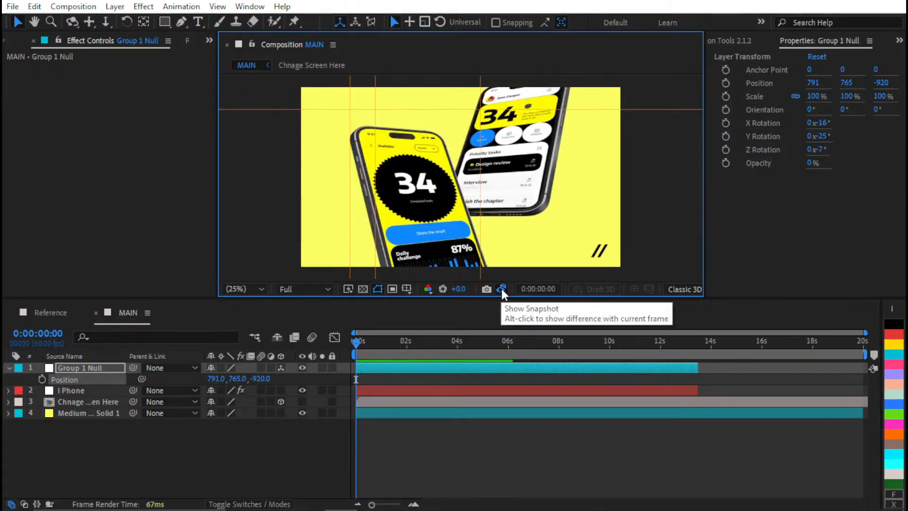
{"action": "left_click", "coordinate": [506, 288]}
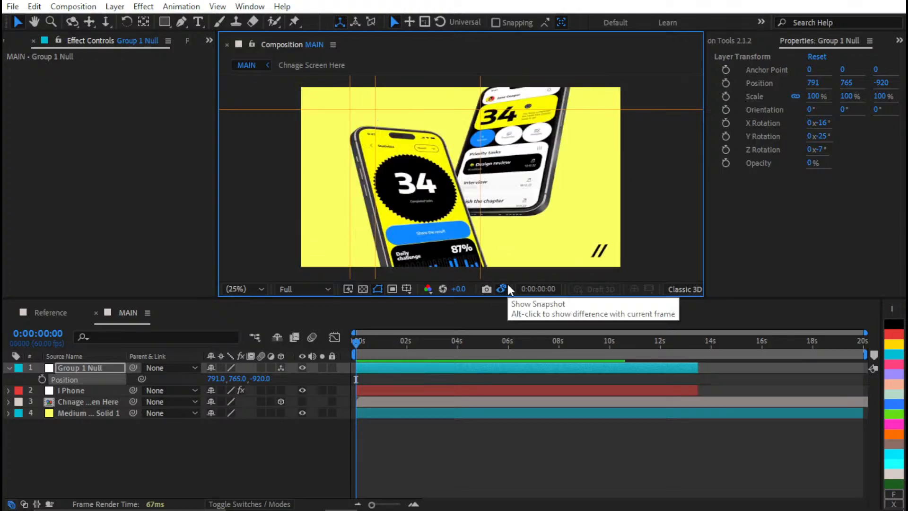
{"action": "left_click", "coordinate": [507, 286]}
{"action": "left_click", "coordinate": [507, 285]}
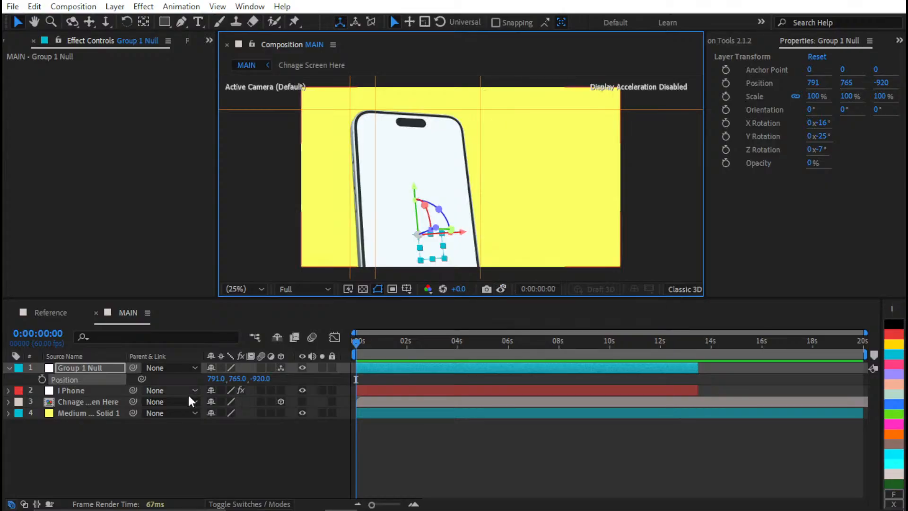
- Reveal Group 1 Null's rotation properties and tilt the phone back with an X Rotation of -45°
{"action": "key", "text": "r"}
{"action": "key", "text": "r"}
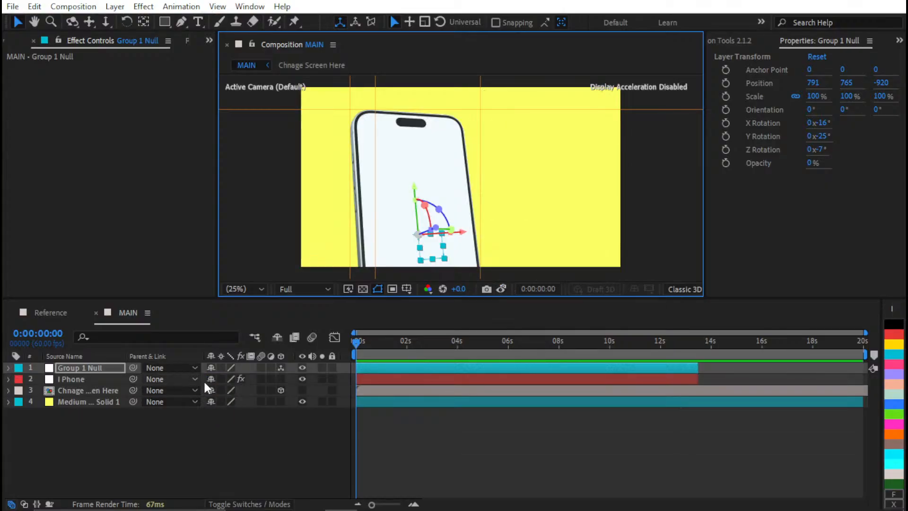
{"action": "key", "text": "r"}
{"action": "left_click_drag", "start_coordinate": [228, 390], "coordinate": [224, 389]}
{"action": "left_click", "coordinate": [232, 390]}
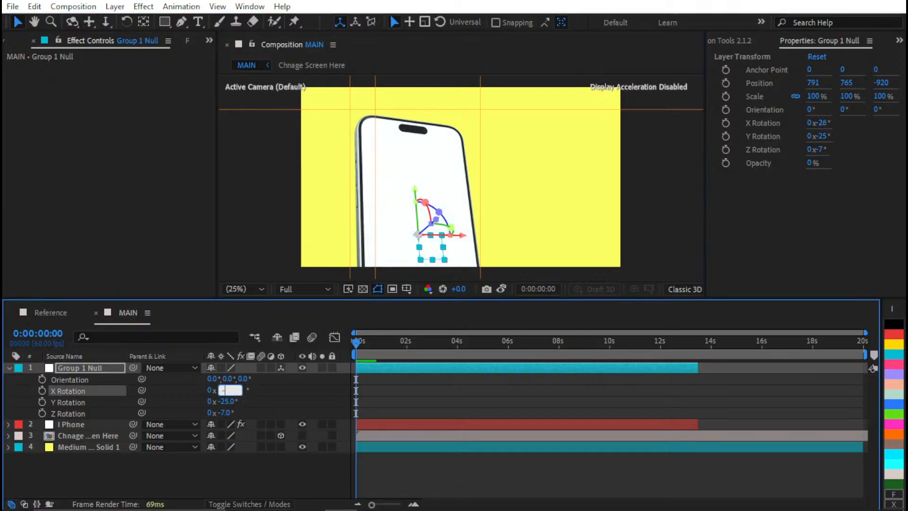
{"action": "type", "text": "-45"}
{"action": "key", "text": "Return"}
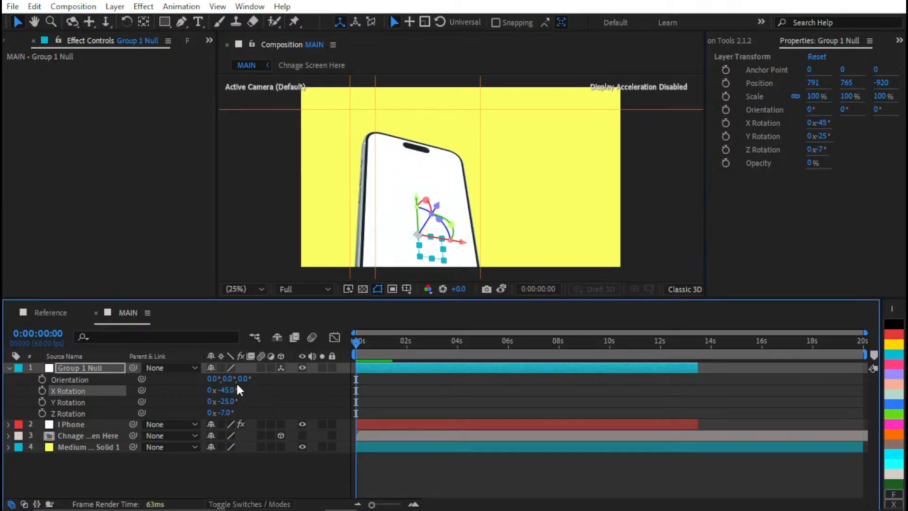
- Set Group 1 Null's Y Rotation to -32° and its Z Rotation to -15°
{"action": "left_click_drag", "start_coordinate": [227, 402], "coordinate": [225, 416]}
{"action": "left_click", "coordinate": [224, 413]}
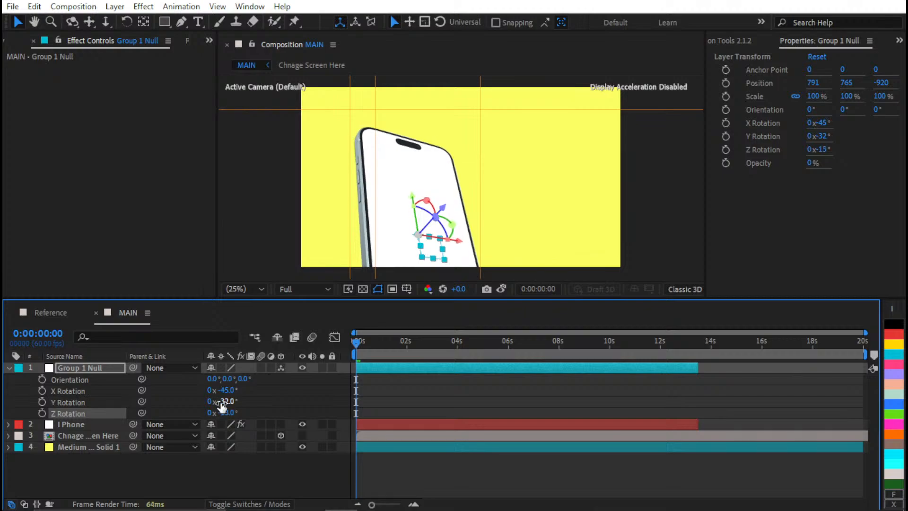
{"action": "type", "text": "-05"}
{"action": "key", "text": "Return"}
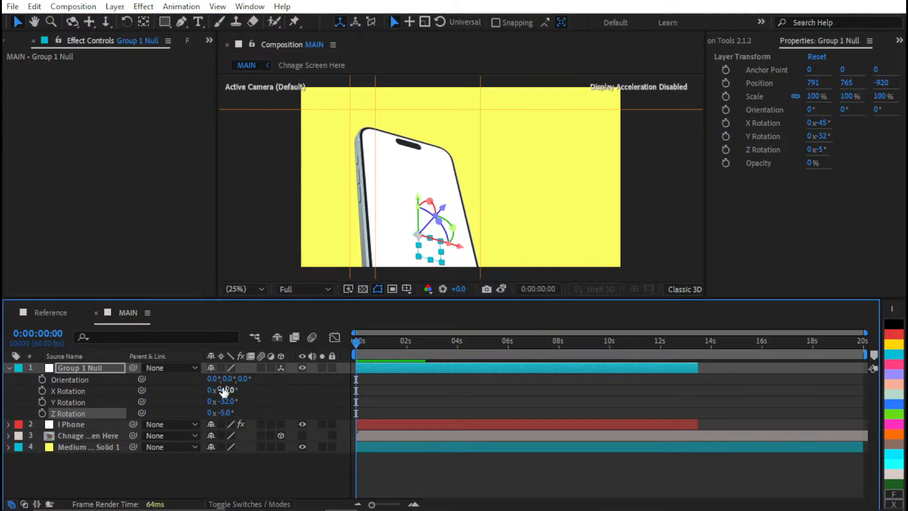
{"action": "left_click", "coordinate": [225, 412]}
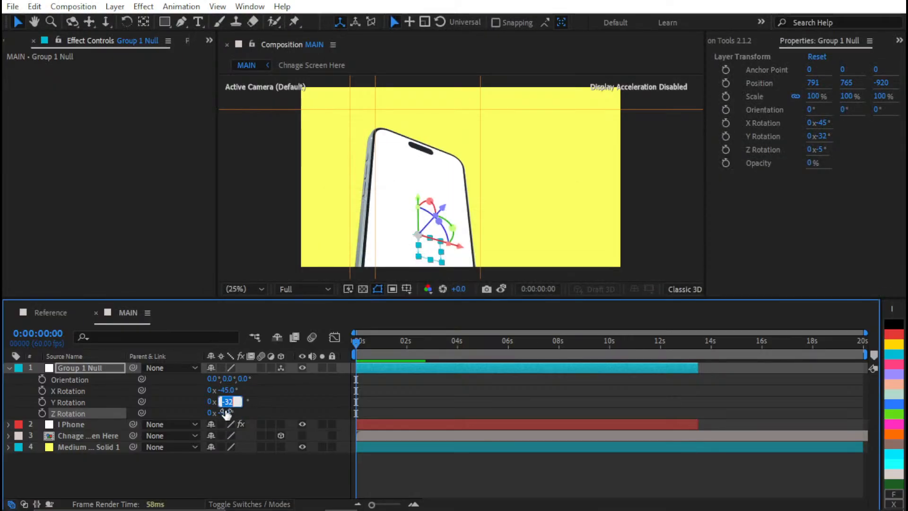
{"action": "type", "text": "-15"}
{"action": "key", "text": "Return"}
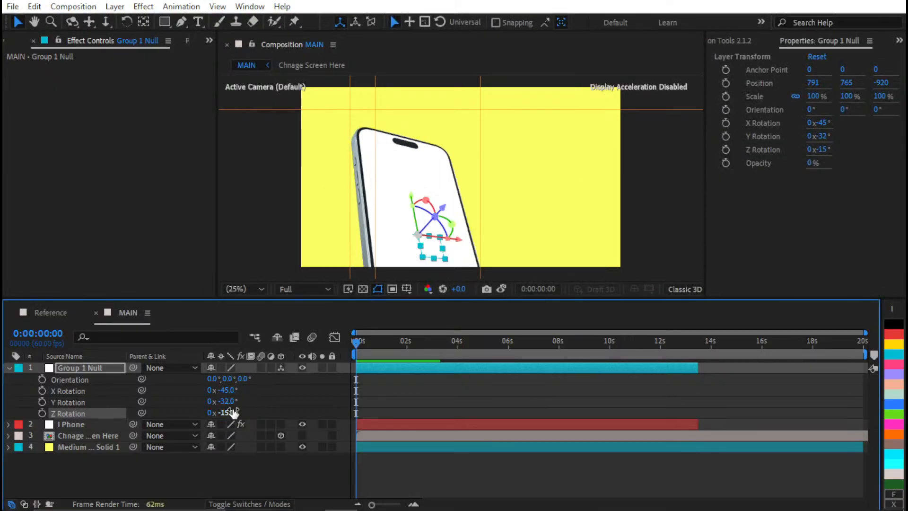
- Show Position alongside Group 1 Null's rotation properties, then set Y position to 685 and Y Rotation to -20°
{"action": "key", "text": "shift+p"}
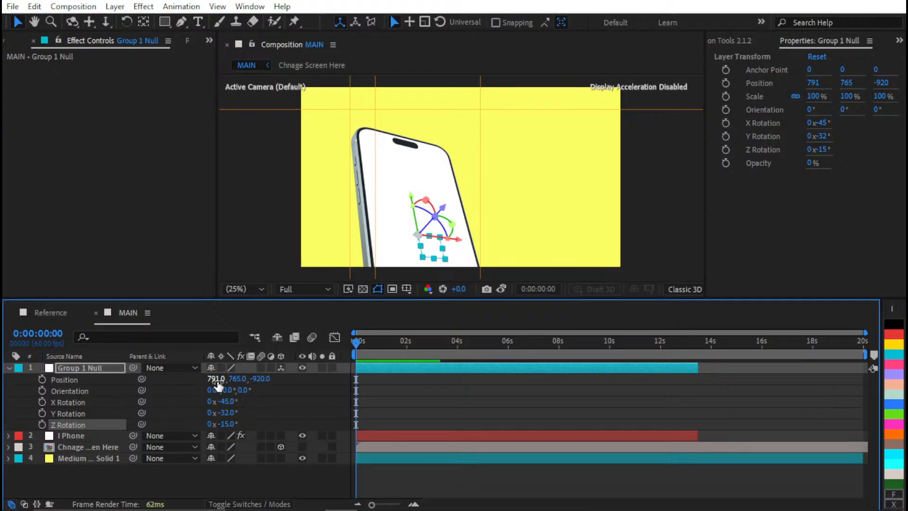
{"action": "left_click_drag", "start_coordinate": [235, 379], "coordinate": [189, 371]}
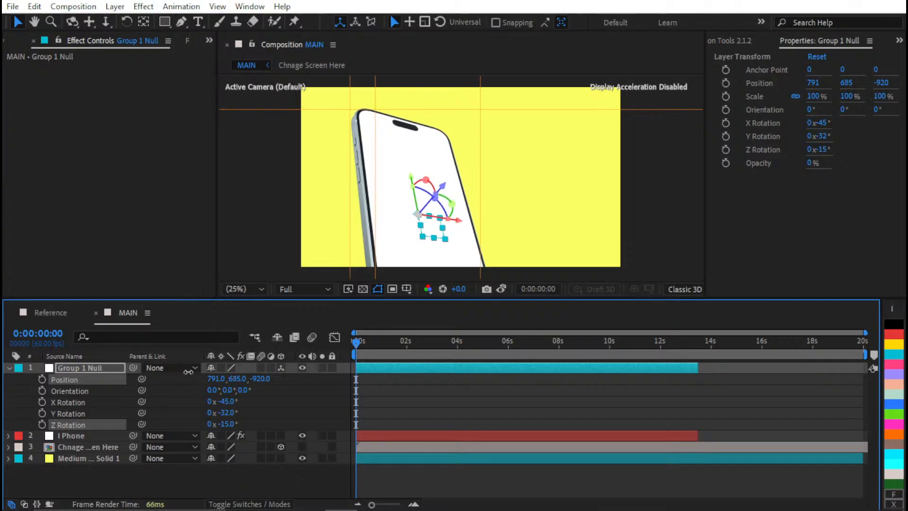
{"action": "left_click_drag", "start_coordinate": [231, 415], "coordinate": [233, 413]}
{"action": "left_click", "coordinate": [233, 413]}
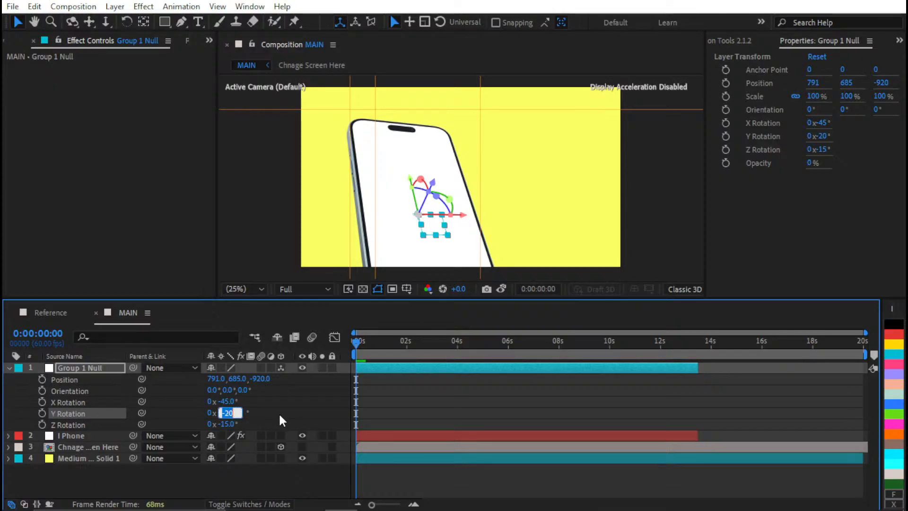
{"action": "type", "text": "-20"}
{"action": "key", "text": "Return"}
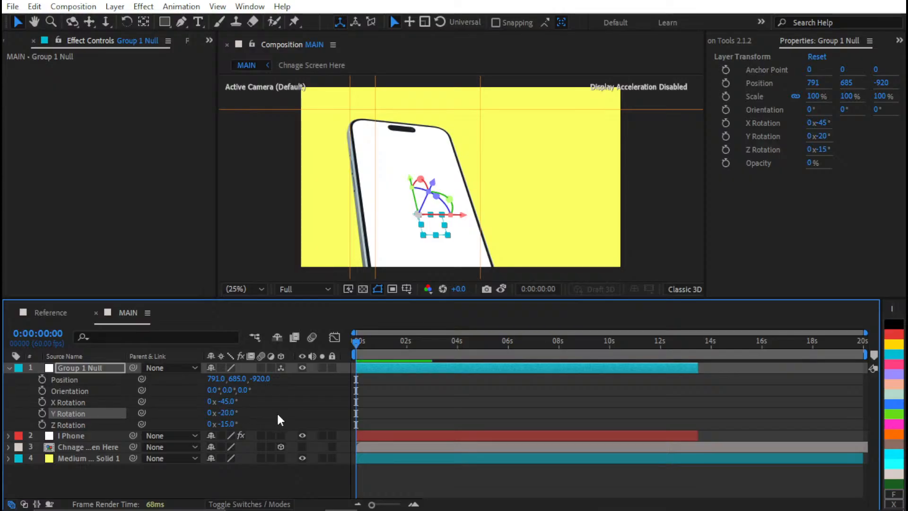
- Set Group 1 Null's X Rotation to -35° and its Z position to -884
{"action": "left_click", "coordinate": [228, 424]}
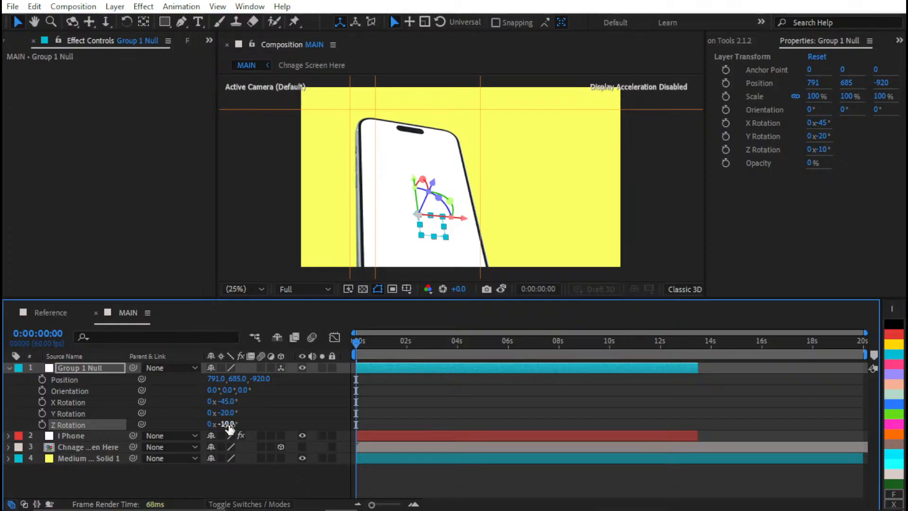
{"action": "left_click", "coordinate": [230, 401]}
{"action": "type", "text": "-35"}
{"action": "key", "text": "Return"}
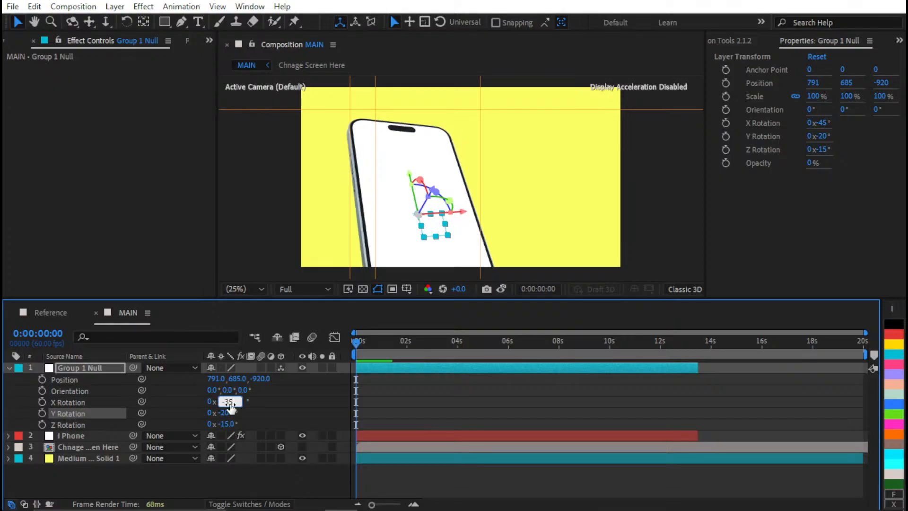
{"action": "left_click", "coordinate": [220, 393]}
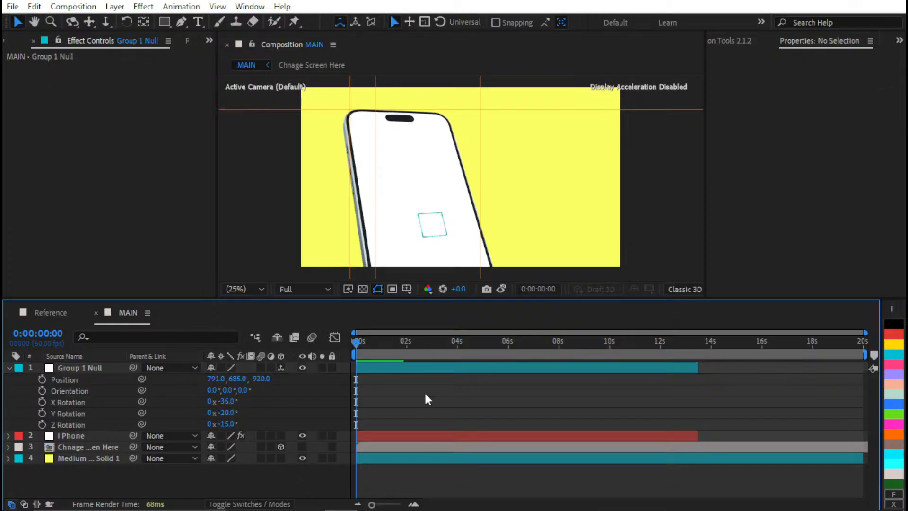
{"action": "mouse_move", "coordinate": [262, 379]}
{"action": "left_mouse_down"}
{"action": "mouse_move", "coordinate": [233, 383]}
{"action": "mouse_move", "coordinate": [276, 370]}
{"action": "left_mouse_up"}
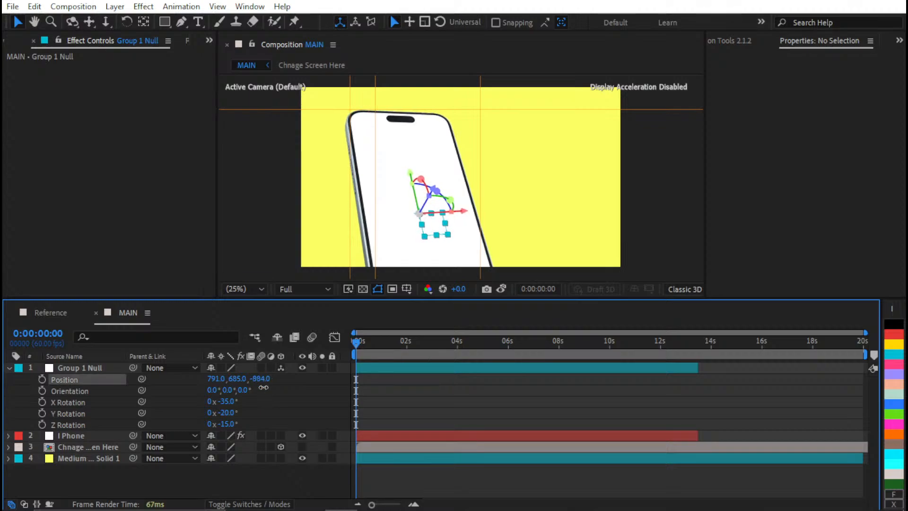
- Set Group 1 Null's X Rotation to -30° and Z Rotation to -11°, and check the pose against the reference snapshot
{"action": "left_click", "coordinate": [234, 400]}
{"action": "key", "text": "Return"}
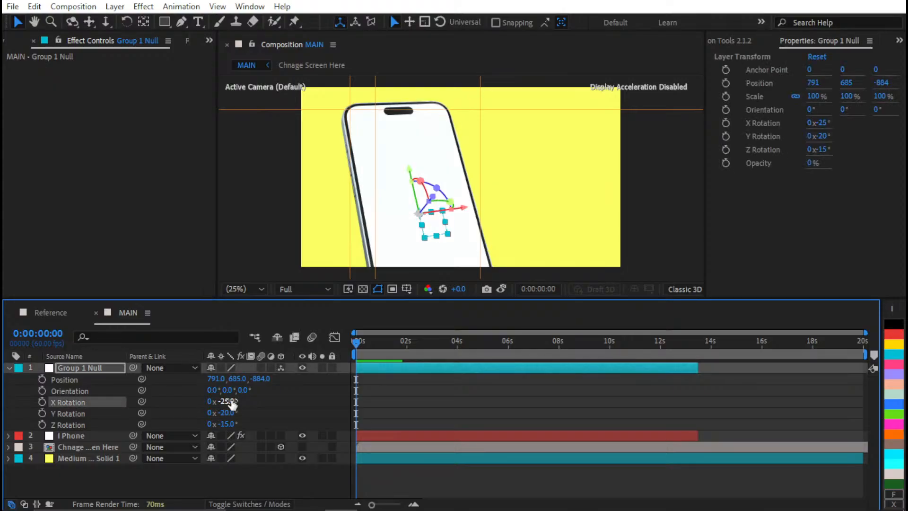
{"action": "left_click", "coordinate": [228, 401]}
{"action": "type", "text": "-30"}
{"action": "key", "text": "Return"}
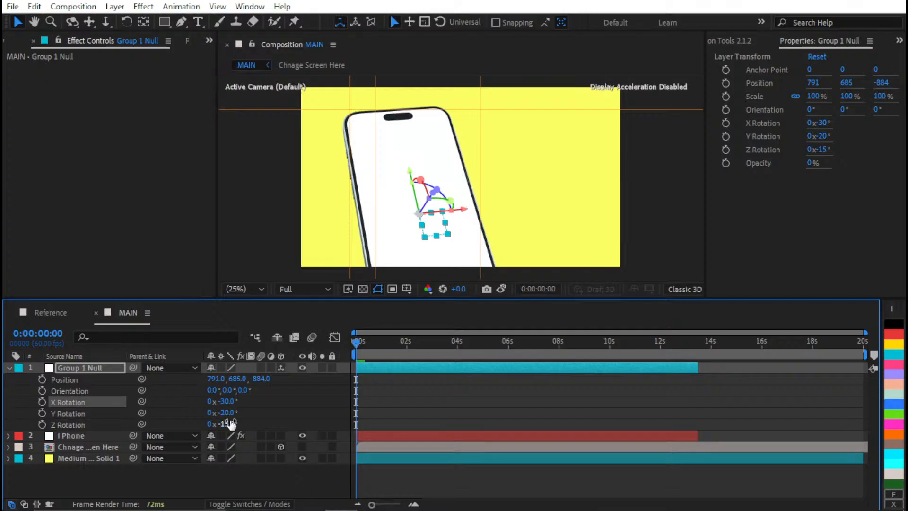
{"action": "left_click_drag", "start_coordinate": [231, 423], "coordinate": [228, 419]}
{"action": "left_click", "coordinate": [501, 289]}
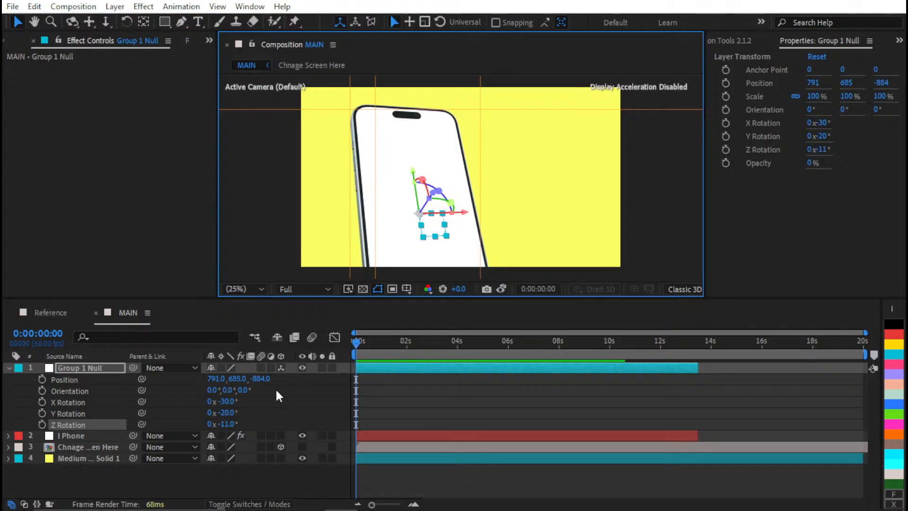
- Reset Group 1 Null's Orientation and its X, Y and Z Rotation to their defaults
{"action": "left_click", "coordinate": [86, 383], "text": "shift"}
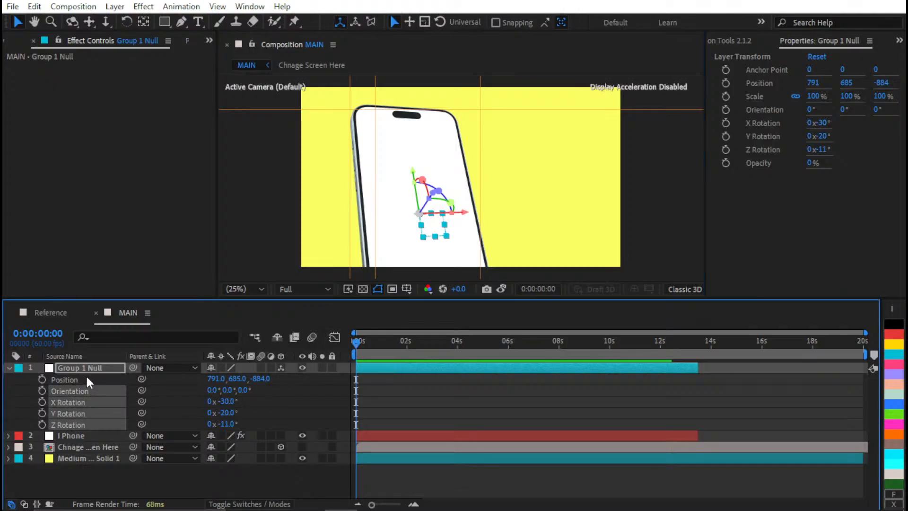
{"action": "right_click", "coordinate": [84, 389]}
{"action": "left_click", "coordinate": [136, 304]}
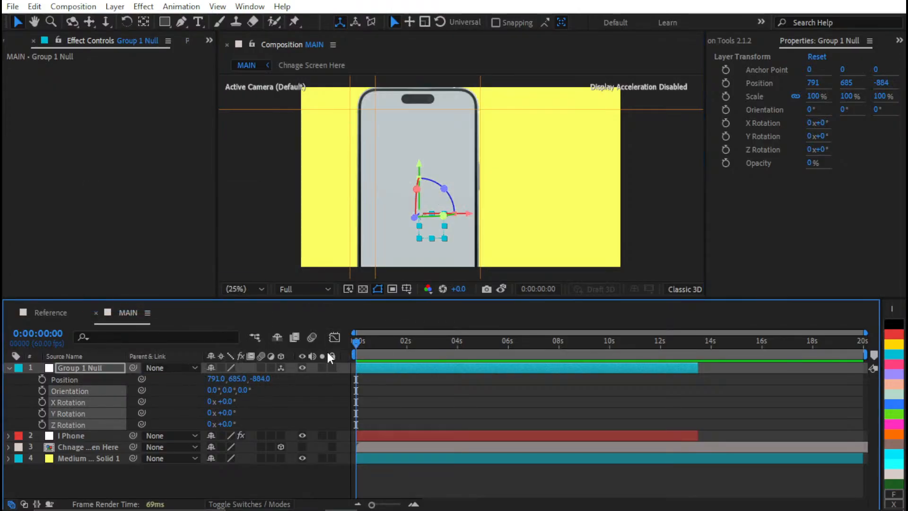
{"action": "left_click", "coordinate": [309, 382]}
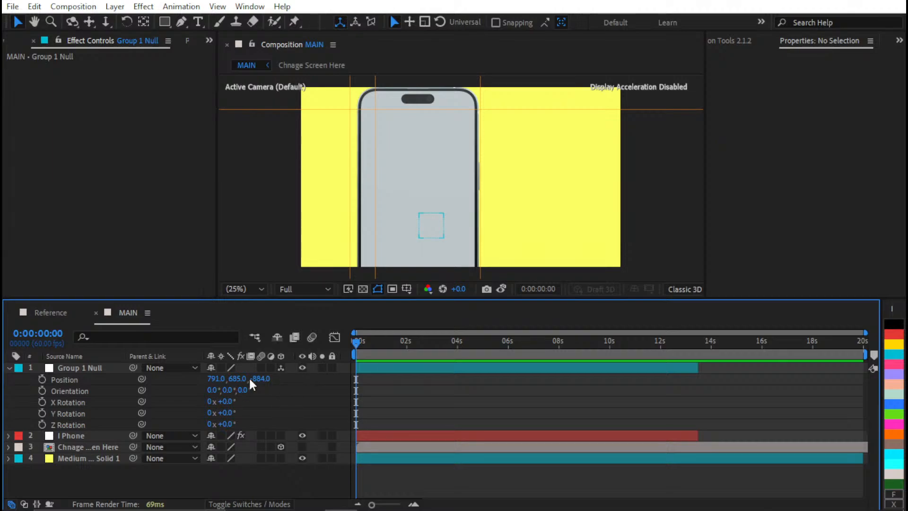
- Fit the upright phone to the guides by setting Group 1 Null's Position to 781, 778, -914
{"action": "left_click_drag", "start_coordinate": [254, 379], "coordinate": [296, 381]}
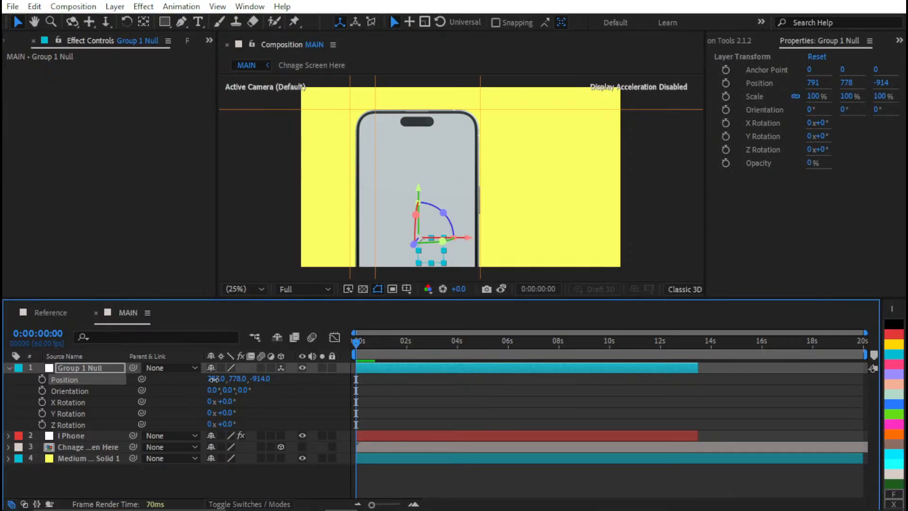
{"action": "left_click_drag", "start_coordinate": [216, 378], "coordinate": [212, 380]}
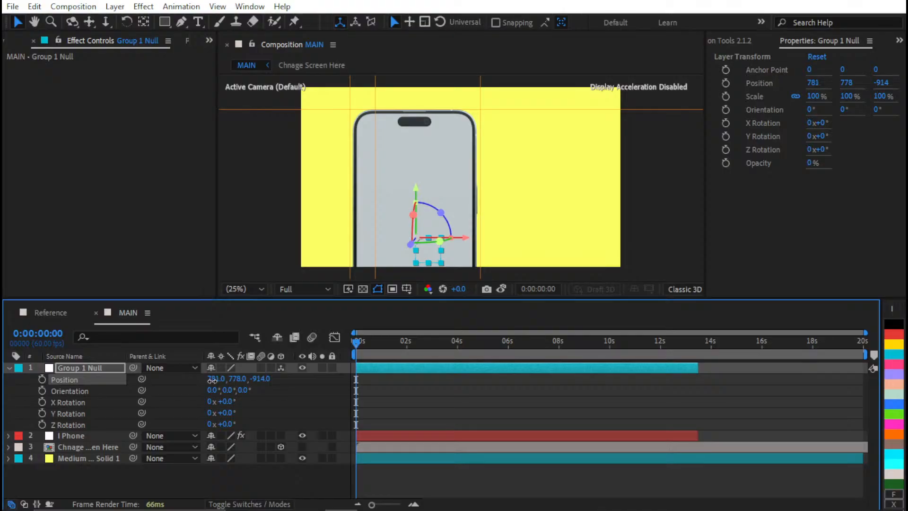
{"action": "left_click", "coordinate": [230, 398]}
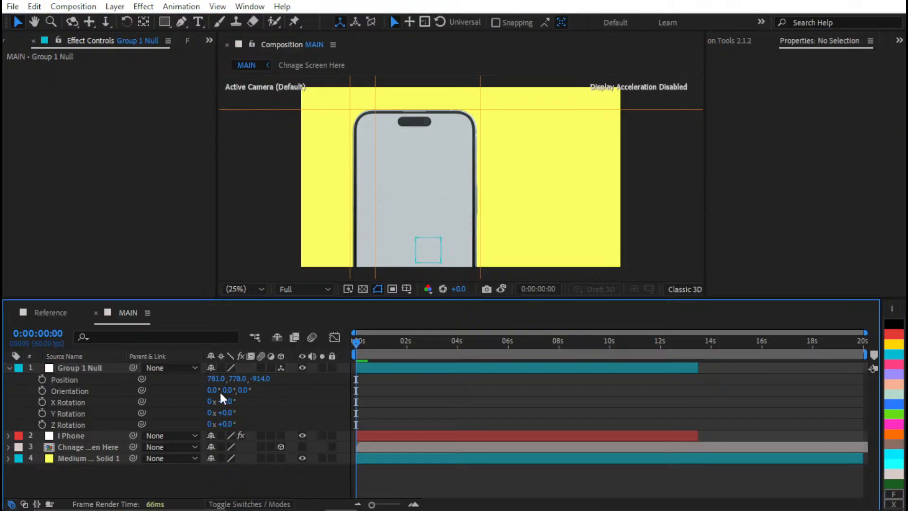
- Set the position of the Group 1 Null layer to 780, 780, -920
{"action": "left_click", "coordinate": [216, 380]}
{"action": "type", "text": "780"}
{"action": "key", "text": "Return"}
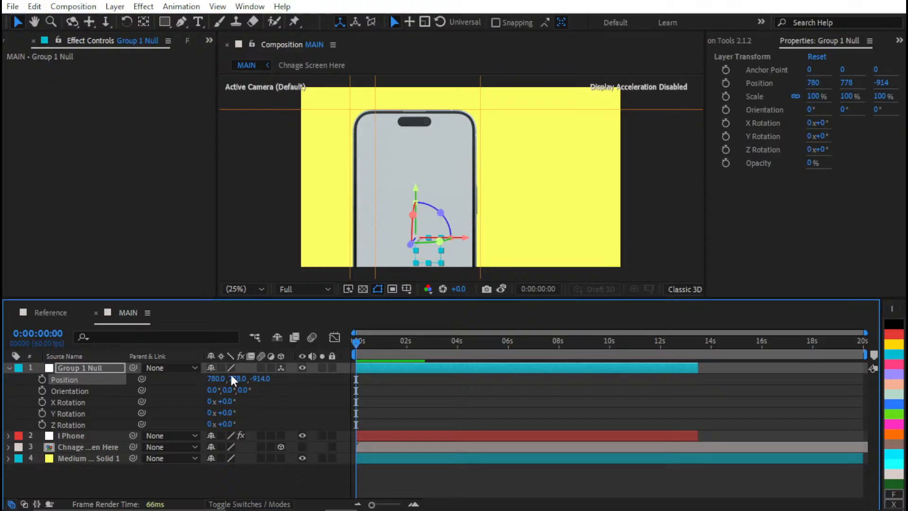
{"action": "left_click", "coordinate": [242, 379]}
{"action": "type", "text": "780"}
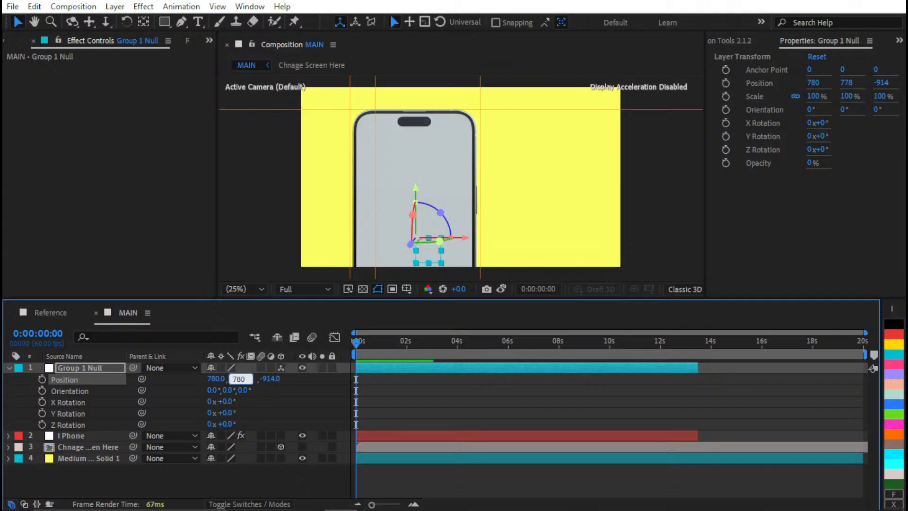
{"action": "key", "text": "Return"}
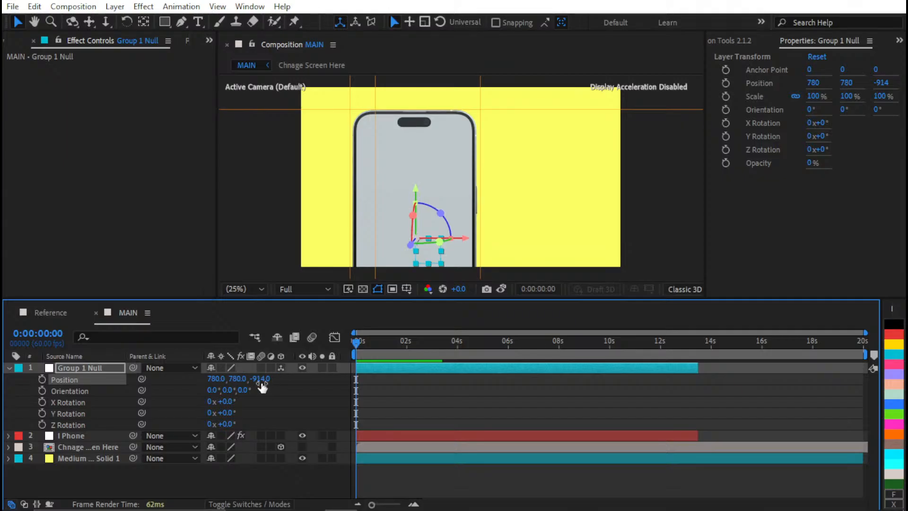
{"action": "left_click", "coordinate": [262, 380]}
{"action": "type", "text": "-920"}
{"action": "key", "text": "Return"}
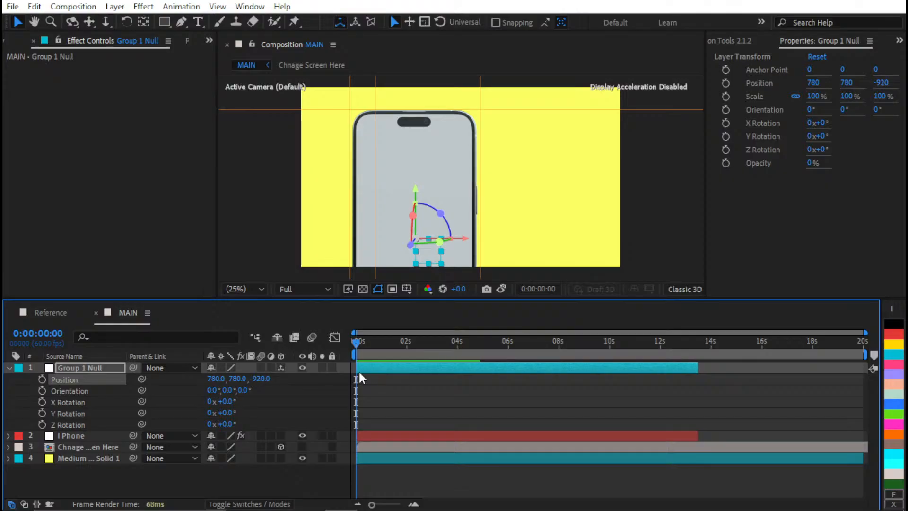
{"action": "left_click", "coordinate": [410, 407]}
- Rotate the Group 1 Null layer to a Y rotation of -45°
{"action": "left_click", "coordinate": [222, 413]}
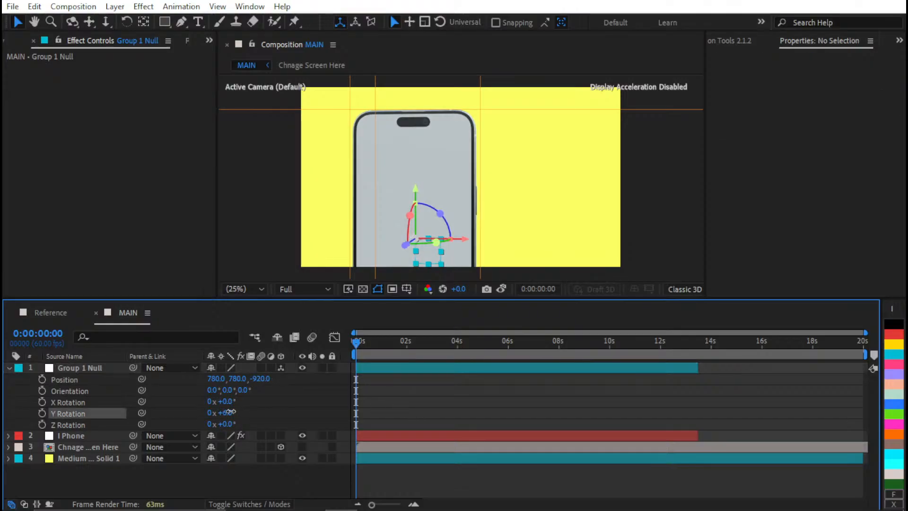
{"action": "left_click_drag", "start_coordinate": [222, 413], "coordinate": [230, 414]}
{"action": "left_click", "coordinate": [230, 413]}
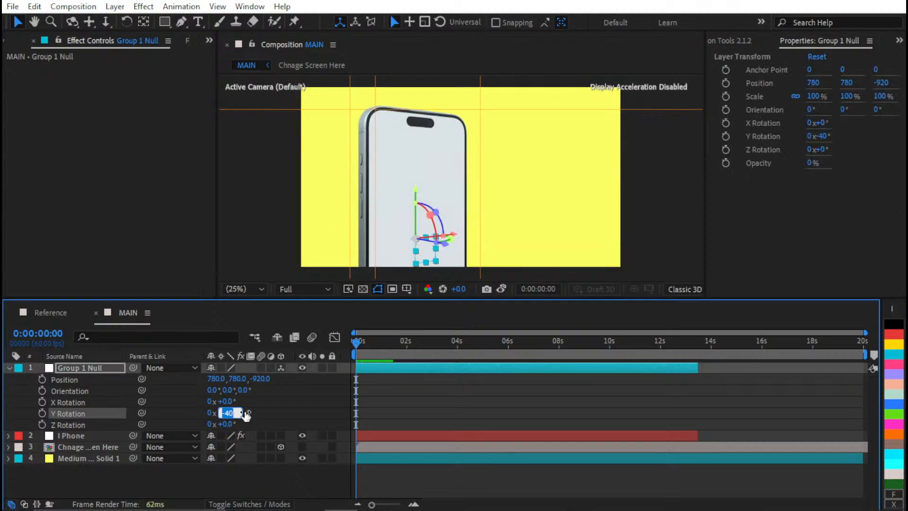
{"action": "type", "text": "-45"}
{"action": "key", "text": "Return"}
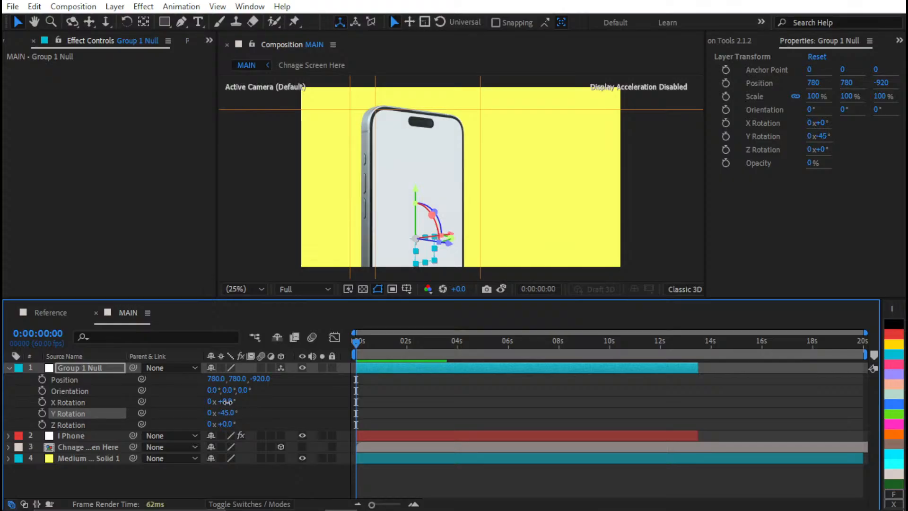
- Tilt Group 1 Null to a Z orientation of 338° and a Z rotation of 19°, undoing the unwanted trial rotations
{"action": "left_click_drag", "start_coordinate": [226, 402], "coordinate": [231, 402]}
{"action": "key", "text": "ctrl+z"}
{"action": "left_click_drag", "start_coordinate": [209, 391], "coordinate": [235, 421]}
{"action": "key", "text": "ctrl+z"}
{"action": "left_click", "coordinate": [227, 395]}
{"action": "key", "text": "ctrl+z"}
{"action": "key", "text": "ctrl+z"}
{"action": "key", "text": "ctrl+z"}
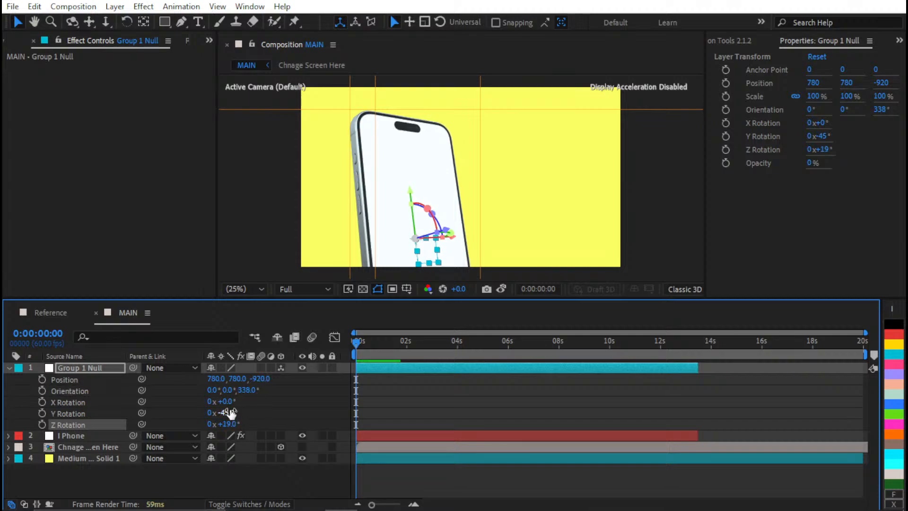
- Try Y rotations of -350° and -35° on Group 1 Null
{"action": "left_click", "coordinate": [229, 413]}
{"action": "type", "text": "-350"}
{"action": "key", "text": "Return"}
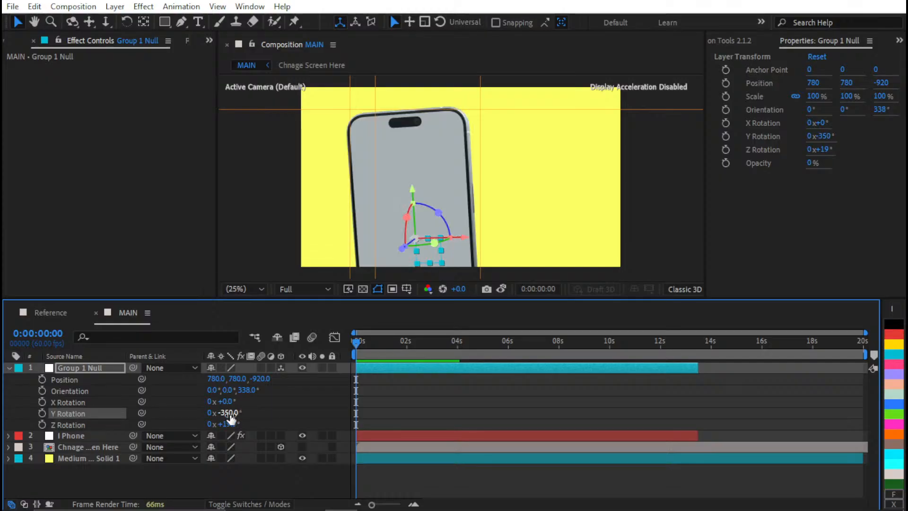
{"action": "left_click", "coordinate": [230, 413]}
{"action": "type", "text": "-35"}
{"action": "key", "text": "Return"}
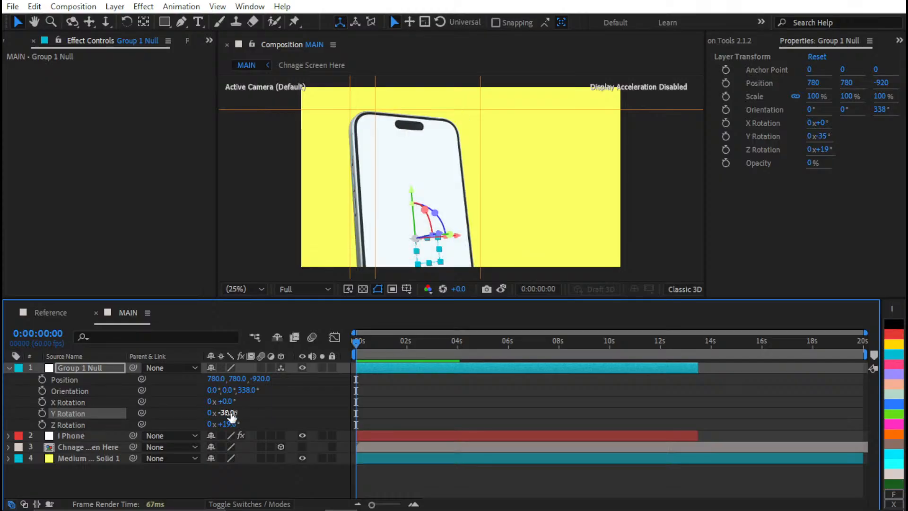
- Try Y rotations of -20° and -25° on Group 1 Null
{"action": "left_click", "coordinate": [235, 406]}
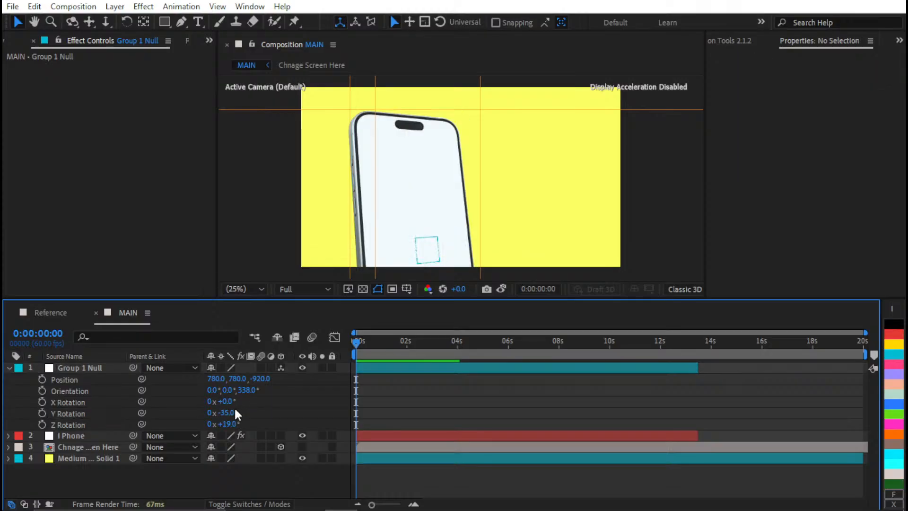
{"action": "left_click", "coordinate": [229, 414]}
{"action": "key", "text": "Return"}
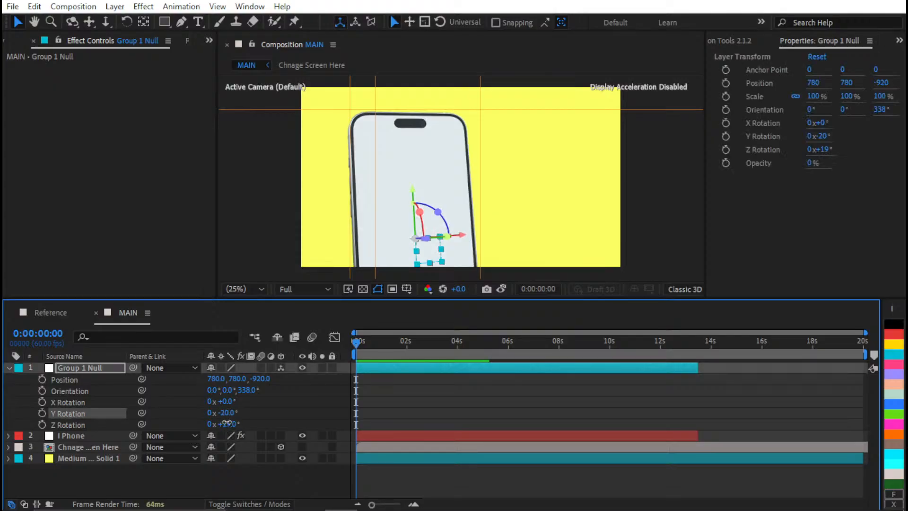
{"action": "left_click", "coordinate": [229, 423]}
{"action": "left_click", "coordinate": [230, 413]}
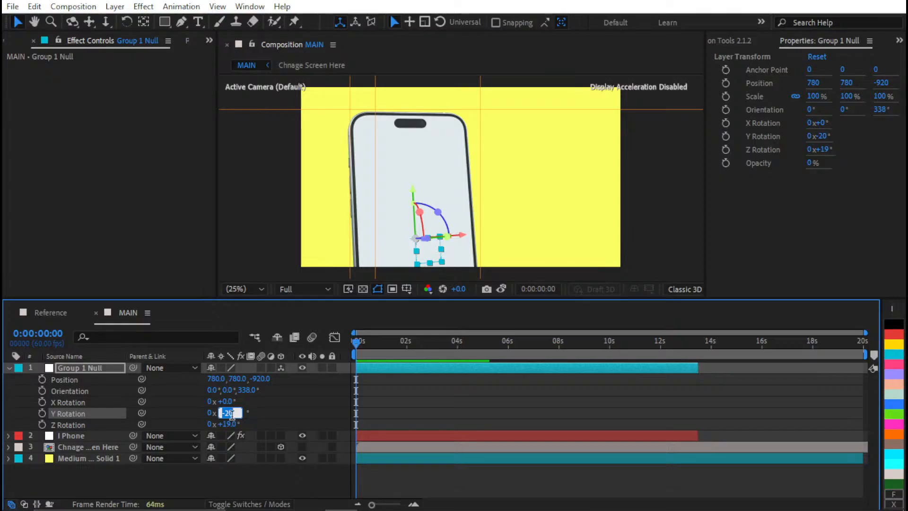
{"action": "type", "text": "-25"}
{"action": "key", "text": "Return"}
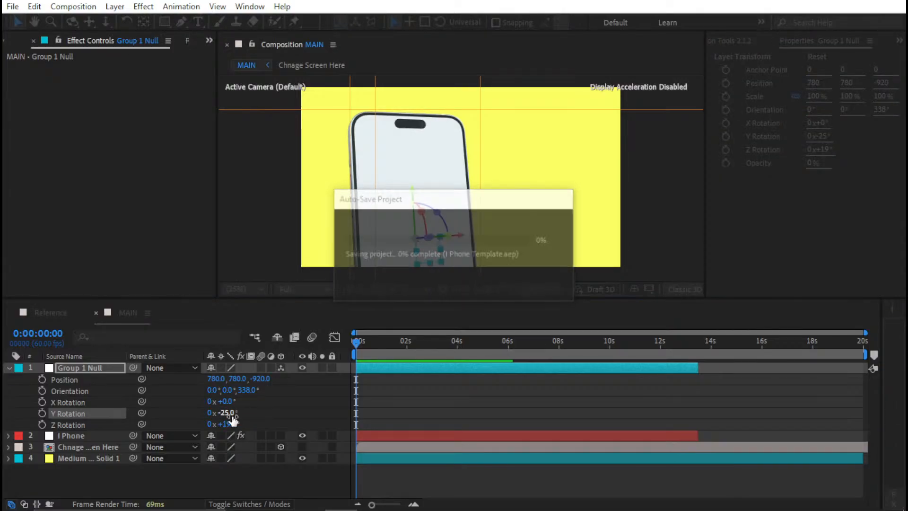
- Set the Y rotation of Group 1 Null to -30°
{"action": "left_click", "coordinate": [228, 413]}
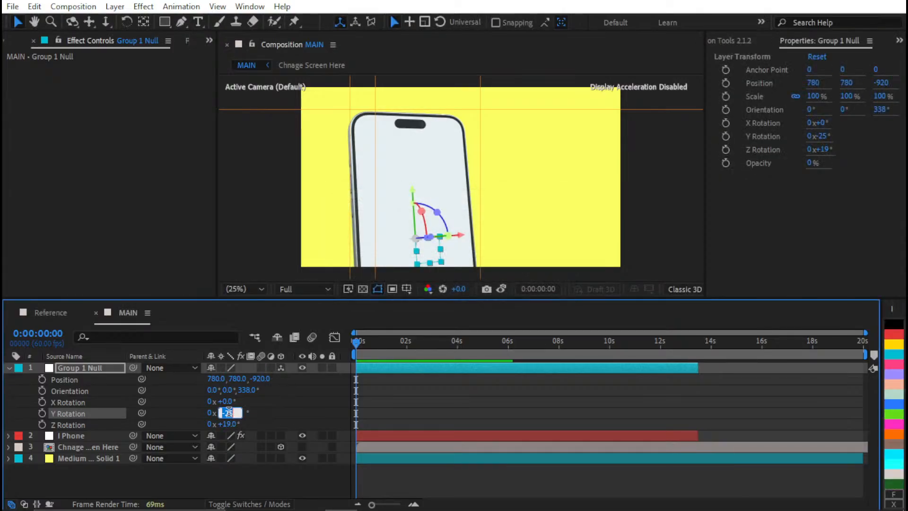
{"action": "type", "text": "-30"}
{"action": "key", "text": "Return"}
{"action": "left_click", "coordinate": [252, 420]}
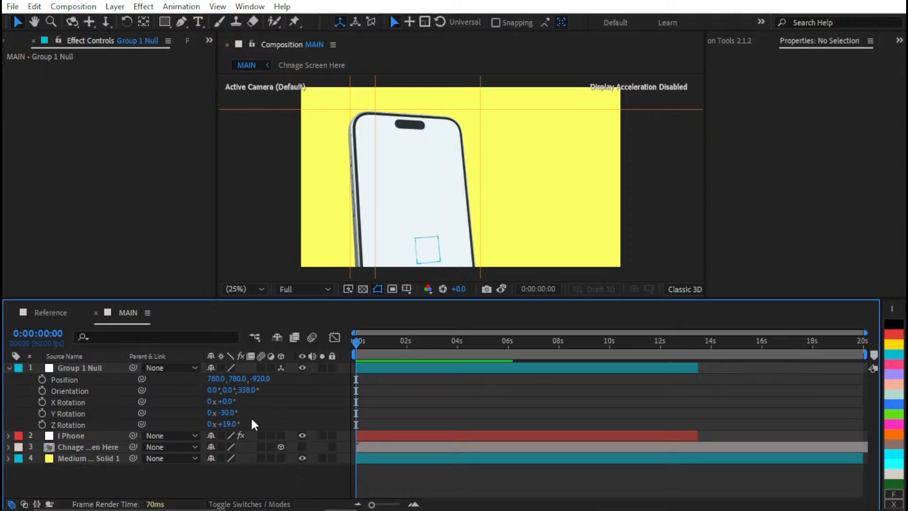
- Set the orientation of Group 1 Null to -15° on Y and 355° on X
{"action": "left_click_drag", "start_coordinate": [226, 390], "coordinate": [223, 391]}
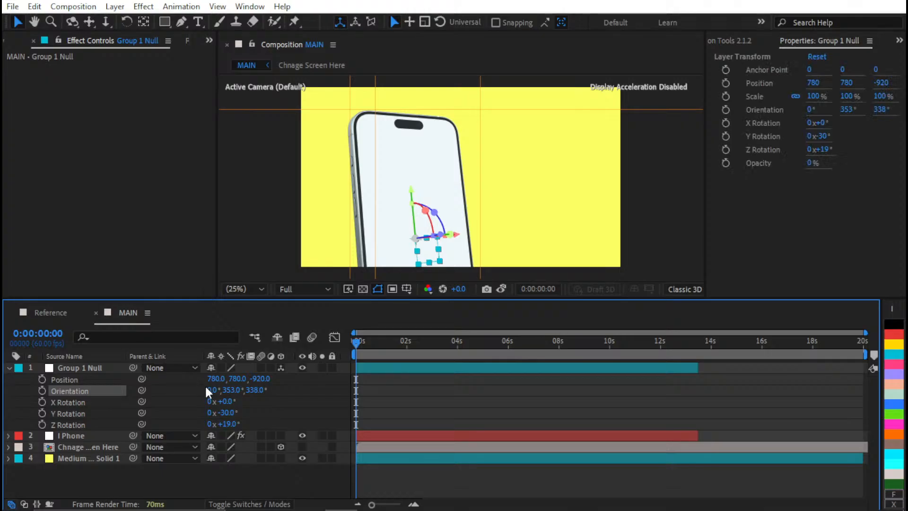
{"action": "left_click", "coordinate": [231, 391]}
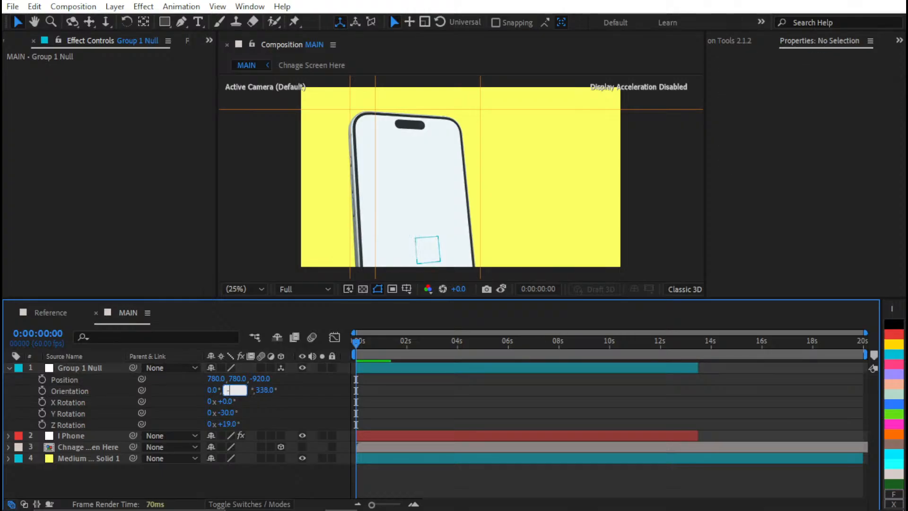
{"action": "type", "text": "-15"}
{"action": "key", "text": "Return"}
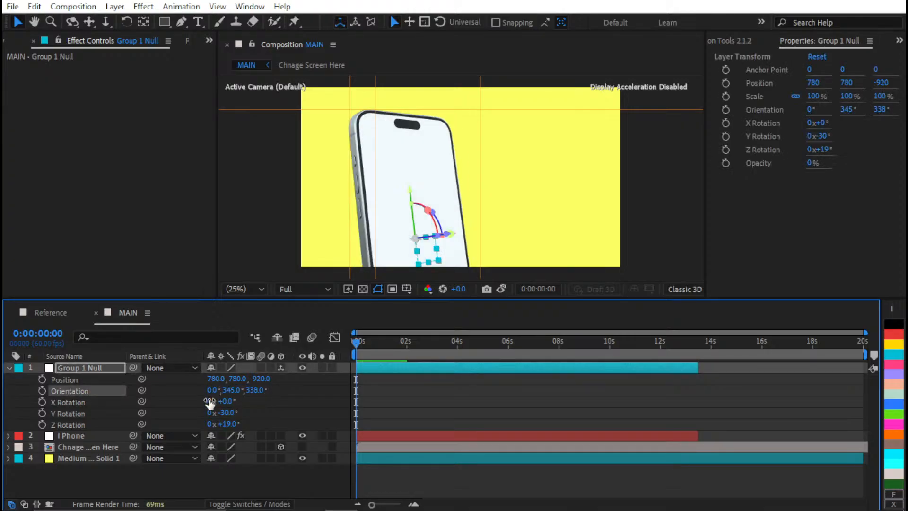
{"action": "left_click", "coordinate": [213, 379]}
{"action": "left_click", "coordinate": [191, 395]}
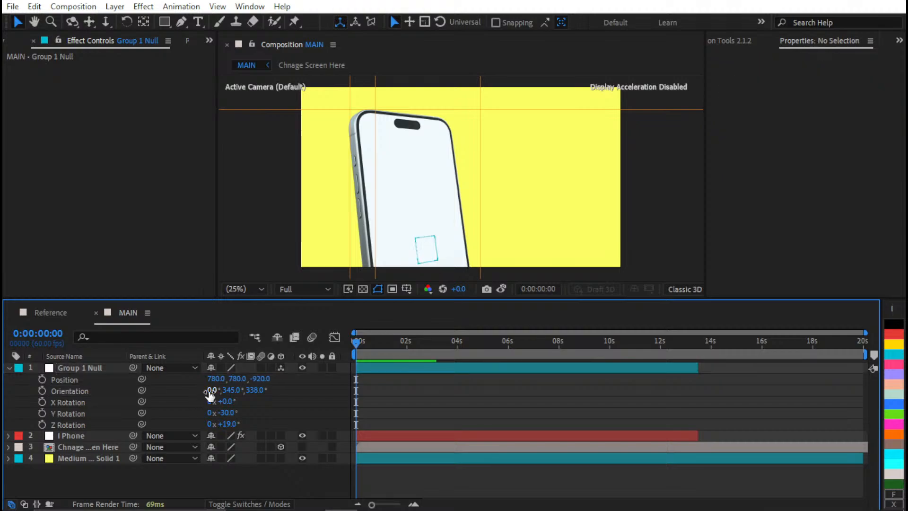
{"action": "left_click_drag", "start_coordinate": [209, 390], "coordinate": [207, 390]}
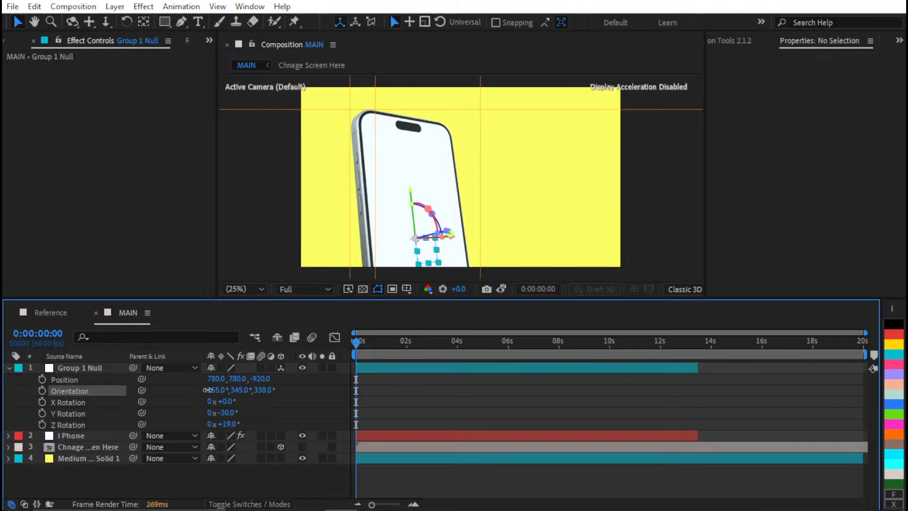
- Set the X rotation of Group 1 Null to -20° and compare the phone's pose with the stored reference snapshot
{"action": "mouse_move", "coordinate": [224, 413]}
{"action": "left_mouse_down"}
{"action": "mouse_move", "coordinate": [233, 415]}
{"action": "mouse_move", "coordinate": [212, 401]}
{"action": "left_mouse_up"}
{"action": "key", "text": "ctrl+z"}
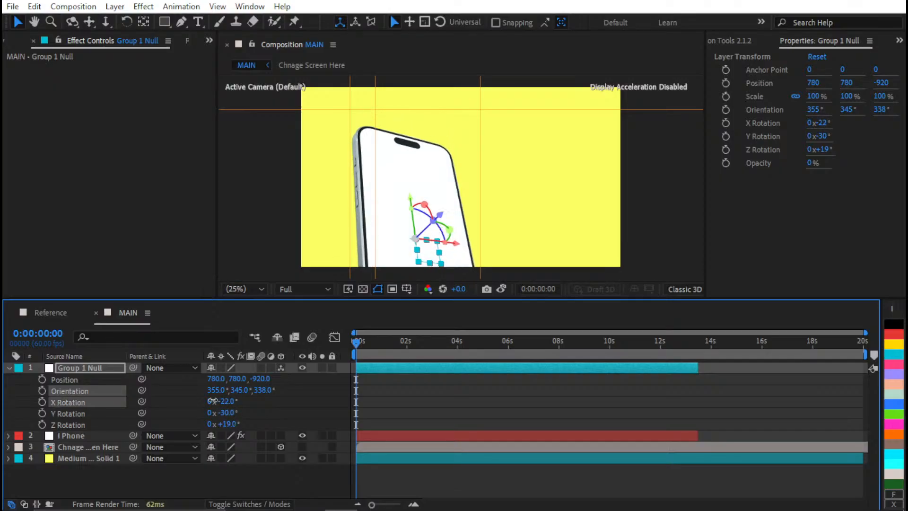
{"action": "key", "text": "ctrl+z"}
{"action": "left_click", "coordinate": [225, 402]}
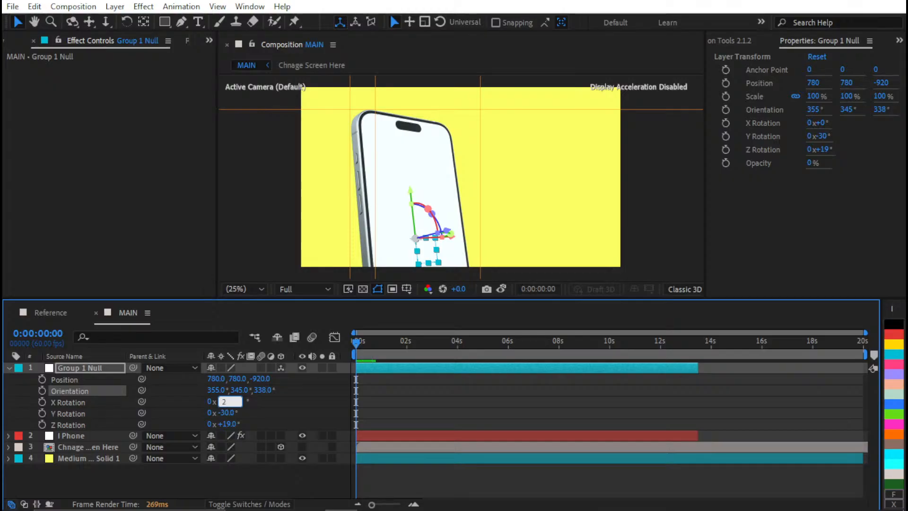
{"action": "key", "text": "Return"}
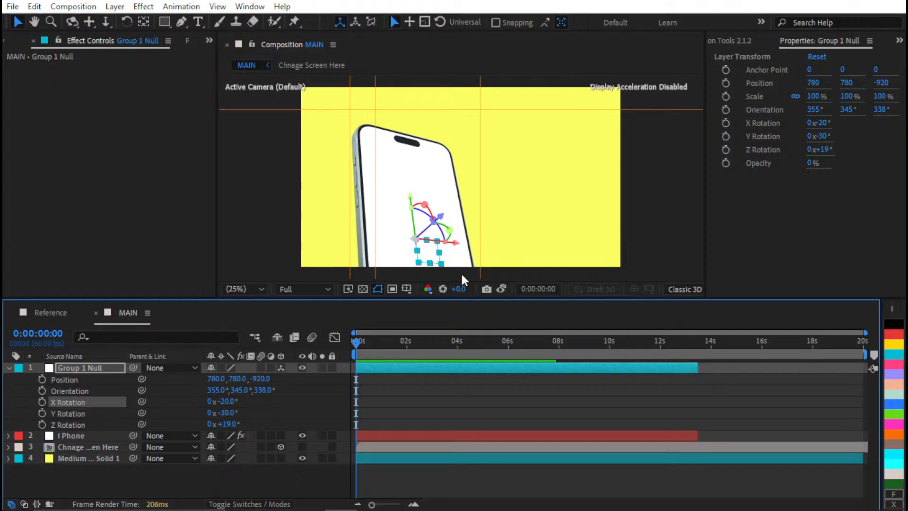
{"action": "left_click", "coordinate": [499, 289]}
{"action": "left_click", "coordinate": [499, 290]}
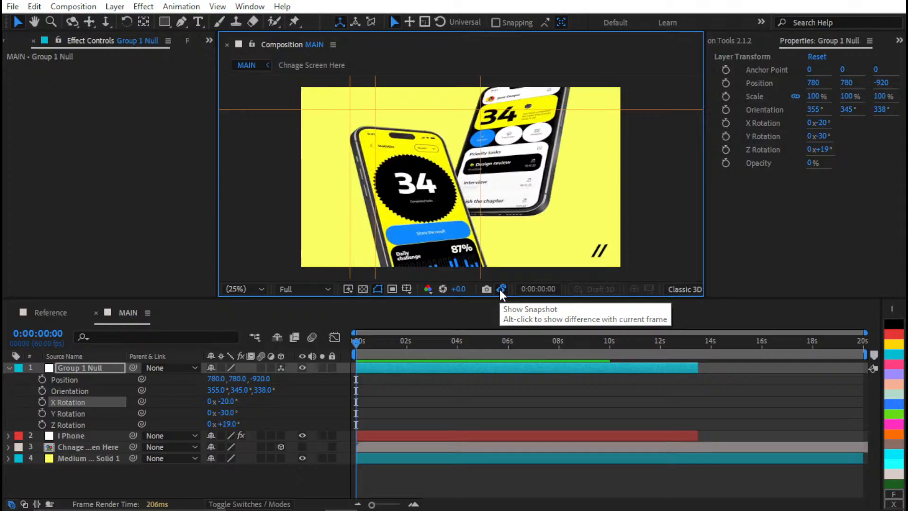
{"action": "left_click", "coordinate": [501, 289]}
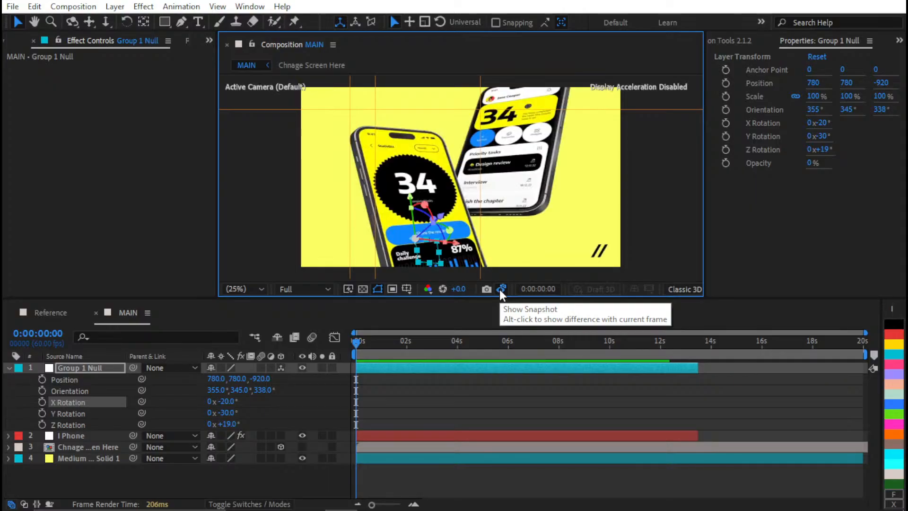
{"action": "left_click", "coordinate": [499, 289]}
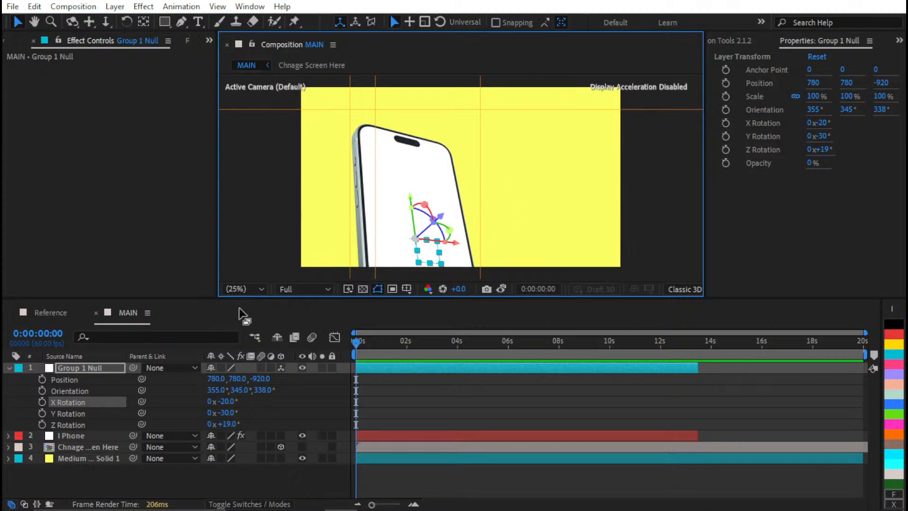
- Try Z rotations of -15° and 15° on Group 1 Null
{"action": "left_click", "coordinate": [227, 424]}
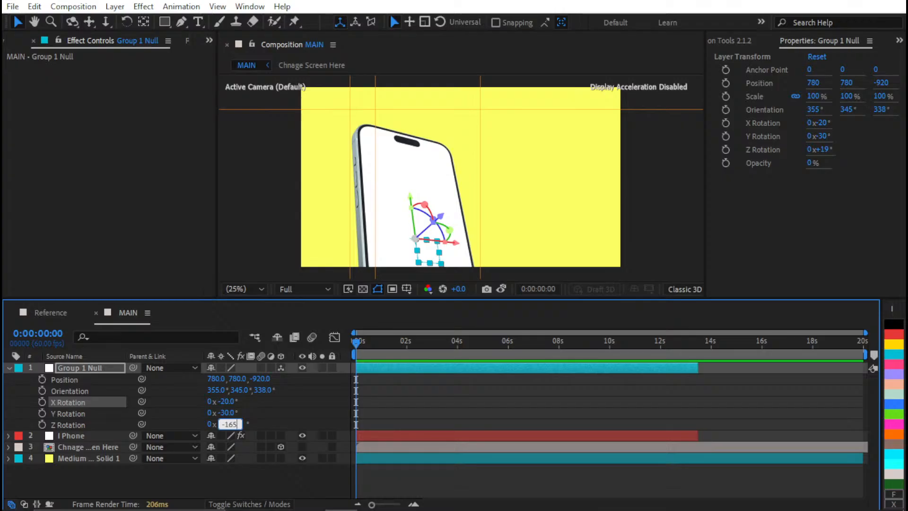
{"action": "key", "text": "Return"}
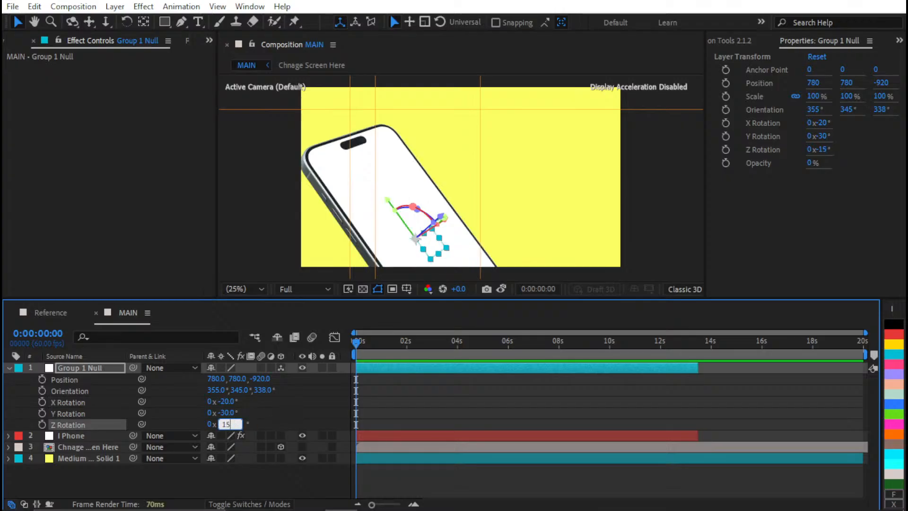
{"action": "key", "text": "Return"}
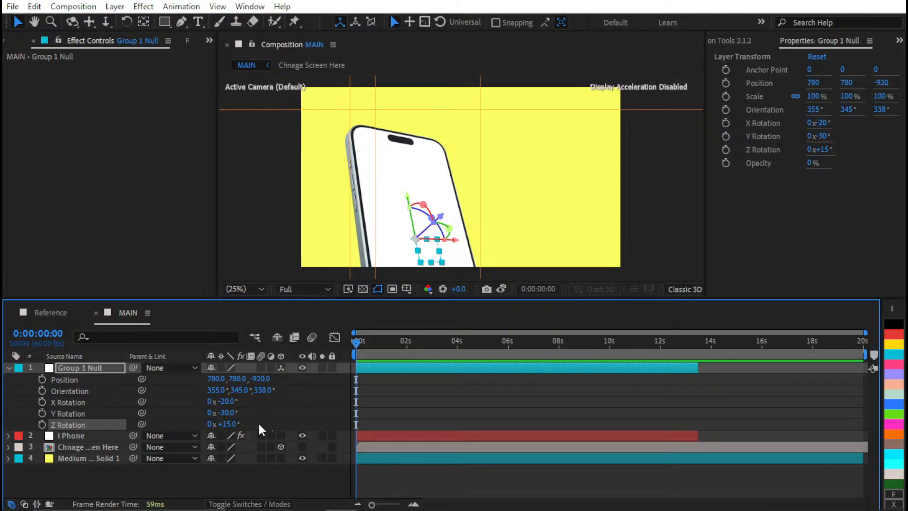
- Move Group 1 Null to an X position of 798 and a Y position of 717
{"action": "left_click_drag", "start_coordinate": [243, 379], "coordinate": [216, 359]}
{"action": "key", "text": "ctrl+z"}
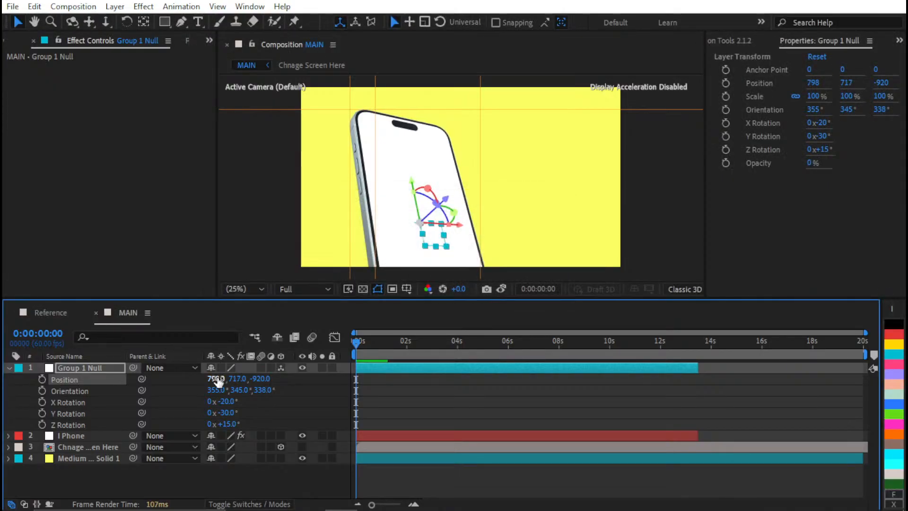
- Try Z rotations of 10° and 20° on Group 1 Null
{"action": "left_click", "coordinate": [227, 424]}
{"action": "type", "text": "10"}
{"action": "key", "text": "Return"}
{"action": "left_click", "coordinate": [223, 424]}
{"action": "type", "text": "2"}
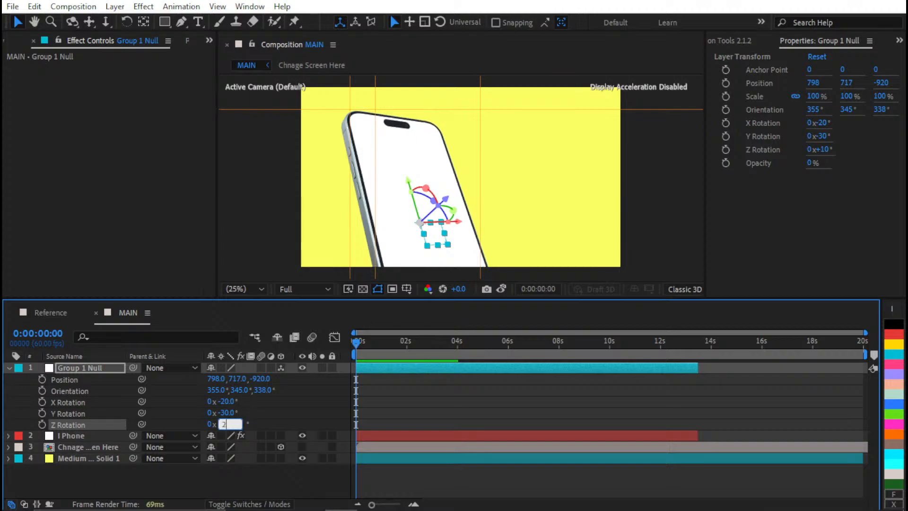
{"action": "type", "text": "0"}
{"action": "key", "text": "Return"}
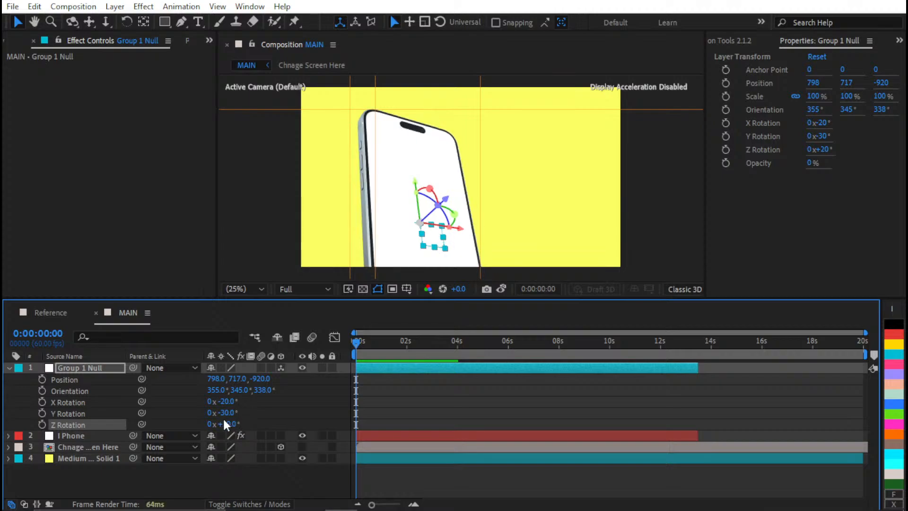
- Set the Z rotation of Group 1 Null to 16° and shift its X position to 793
{"action": "left_click", "coordinate": [224, 422]}
{"action": "type", "text": "16"}
{"action": "key", "text": "Return"}
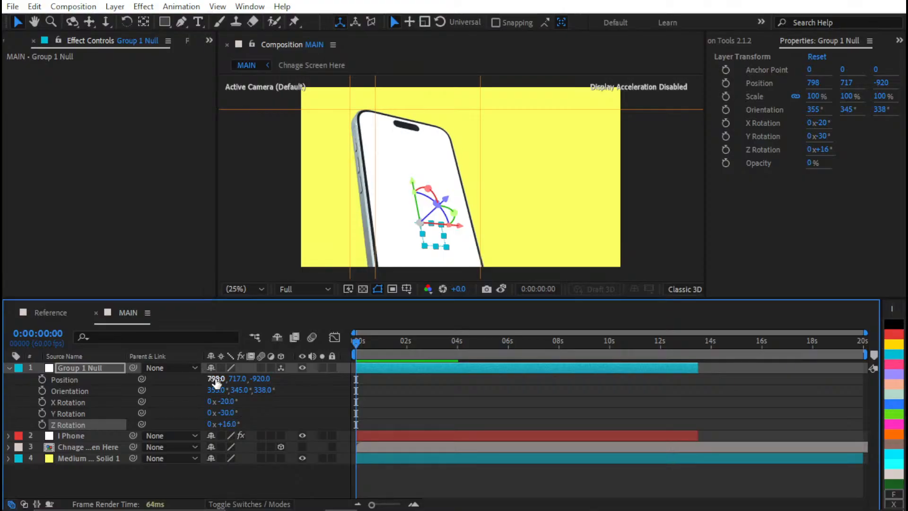
{"action": "left_click_drag", "start_coordinate": [215, 379], "coordinate": [214, 378]}
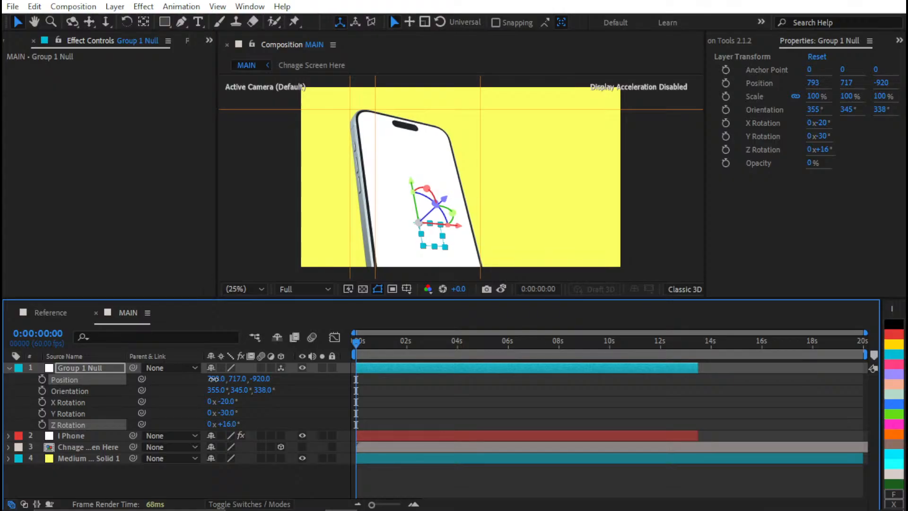
- Move Group 1 Null to position 784, 706, -880 and compare the phone's pose with the reference snapshot
{"action": "left_click_drag", "start_coordinate": [259, 378], "coordinate": [322, 348]}
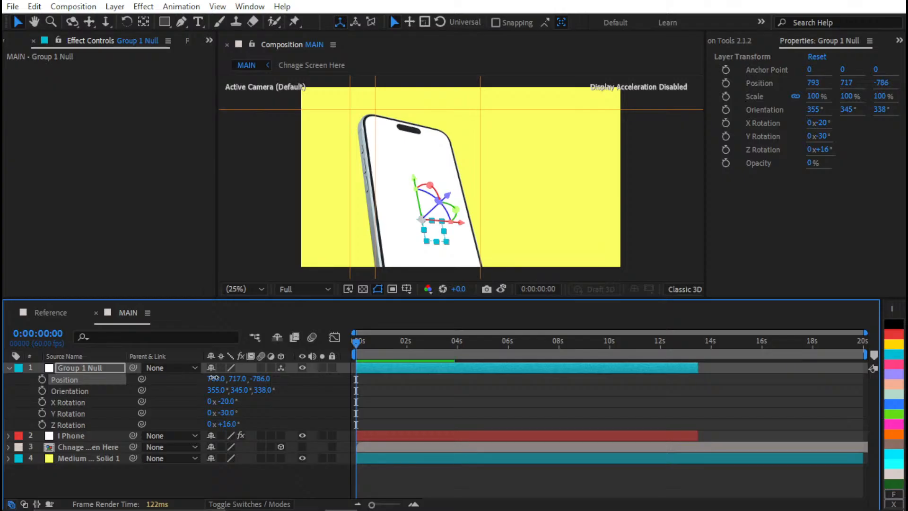
{"action": "mouse_move", "coordinate": [213, 378]}
{"action": "left_mouse_down"}
{"action": "mouse_move", "coordinate": [239, 377]}
{"action": "mouse_move", "coordinate": [226, 369]}
{"action": "mouse_move", "coordinate": [204, 377]}
{"action": "mouse_move", "coordinate": [258, 379]}
{"action": "mouse_move", "coordinate": [196, 378]}
{"action": "mouse_move", "coordinate": [225, 377]}
{"action": "left_mouse_up"}
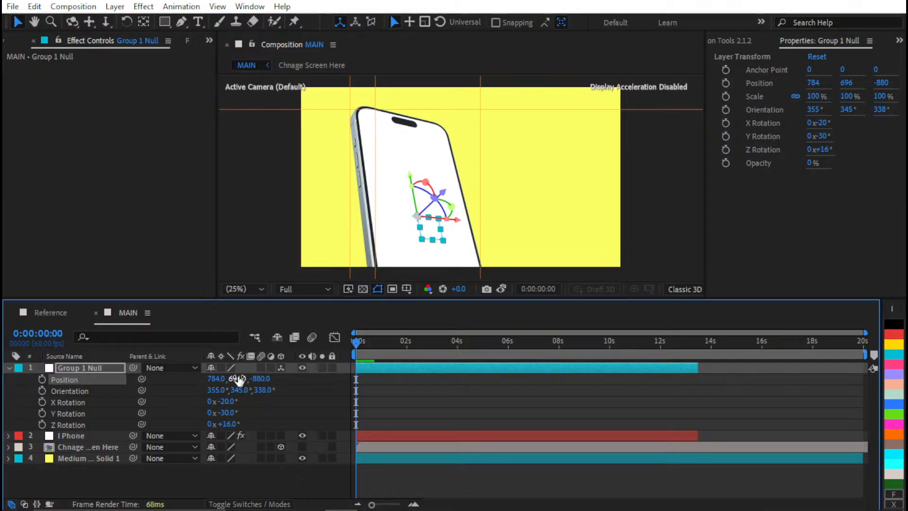
{"action": "left_click_drag", "start_coordinate": [238, 378], "coordinate": [244, 377]}
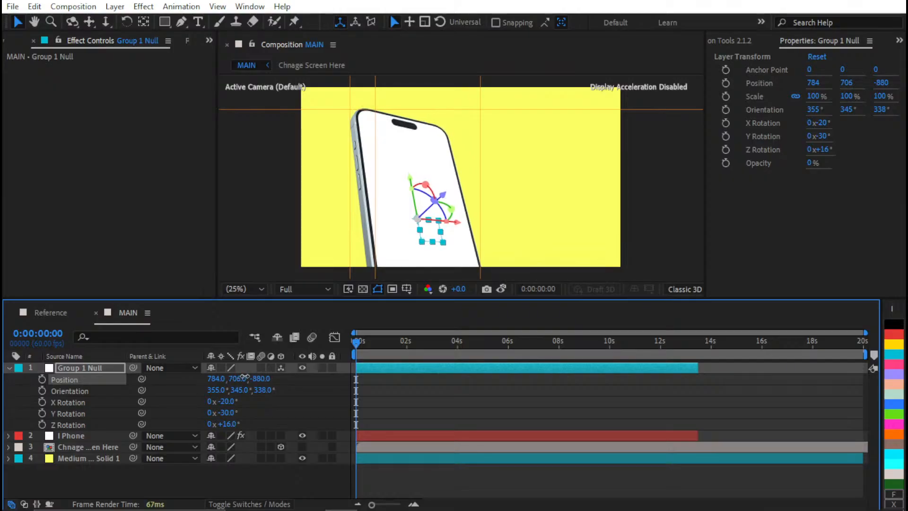
{"action": "left_click", "coordinate": [500, 292]}
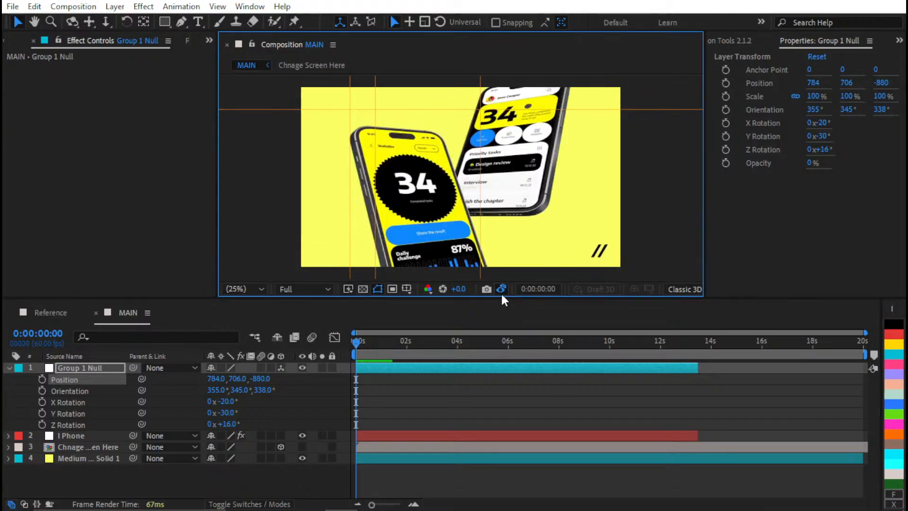
{"action": "left_click", "coordinate": [501, 292]}
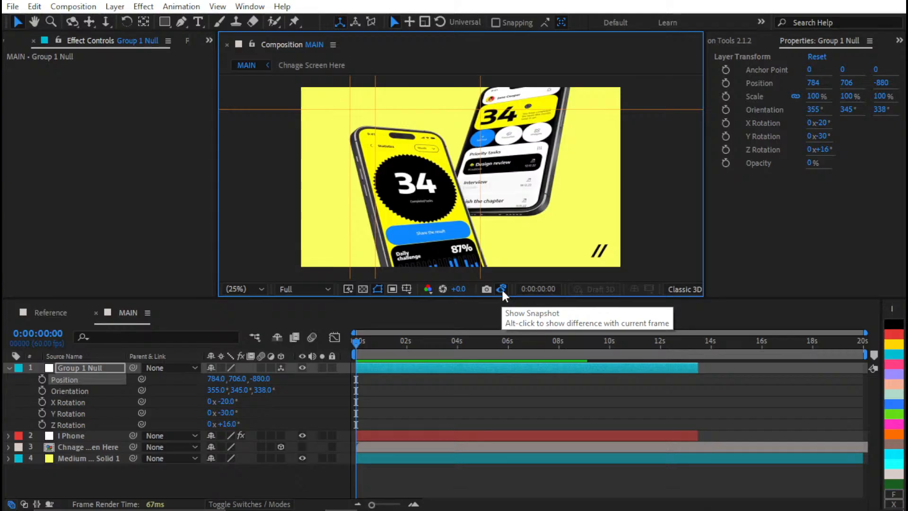
{"action": "left_click", "coordinate": [447, 377]}
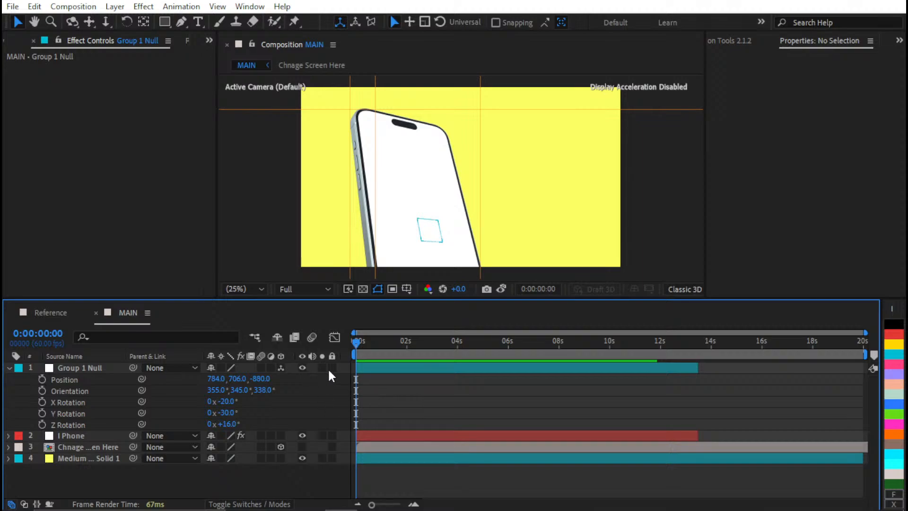
{"action": "key", "text": "u"}
{"action": "left_click", "coordinate": [87, 390]}
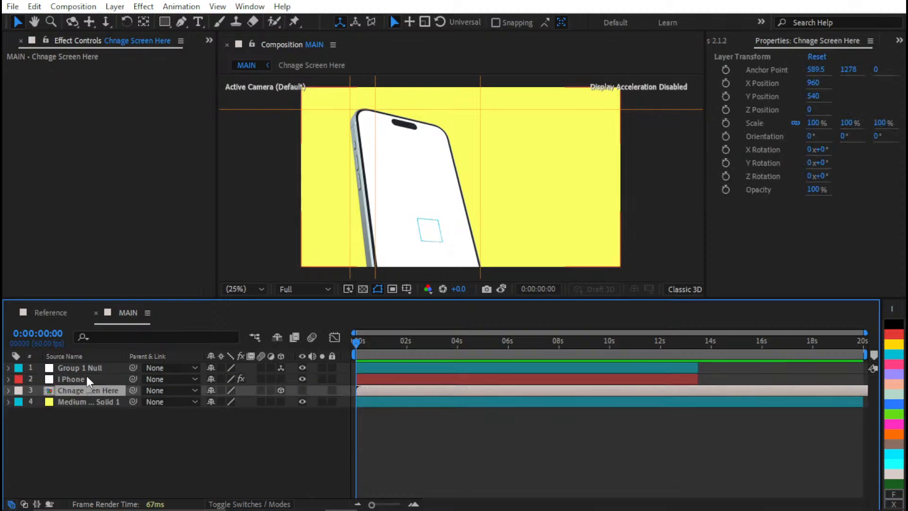
{"action": "left_click", "coordinate": [87, 377], "text": "ctrl"}
{"action": "left_click", "coordinate": [88, 398]}
{"action": "left_click", "coordinate": [89, 390]}
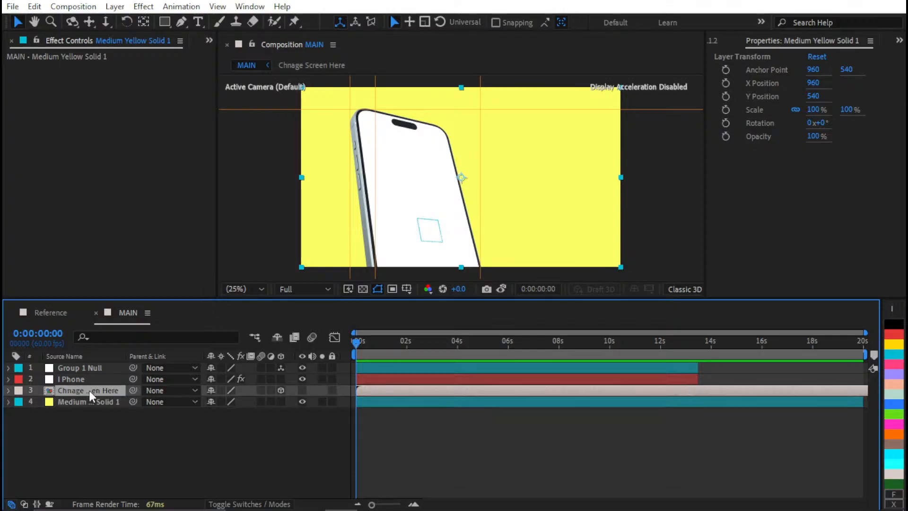
{"action": "left_click", "coordinate": [95, 380]}
{"action": "left_click", "coordinate": [103, 368], "text": "ctrl"}
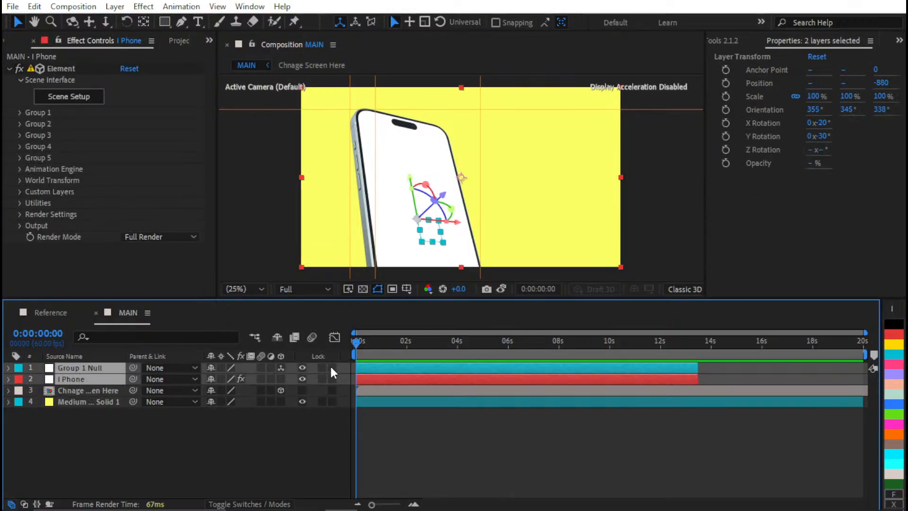
{"action": "left_click", "coordinate": [331, 368]}
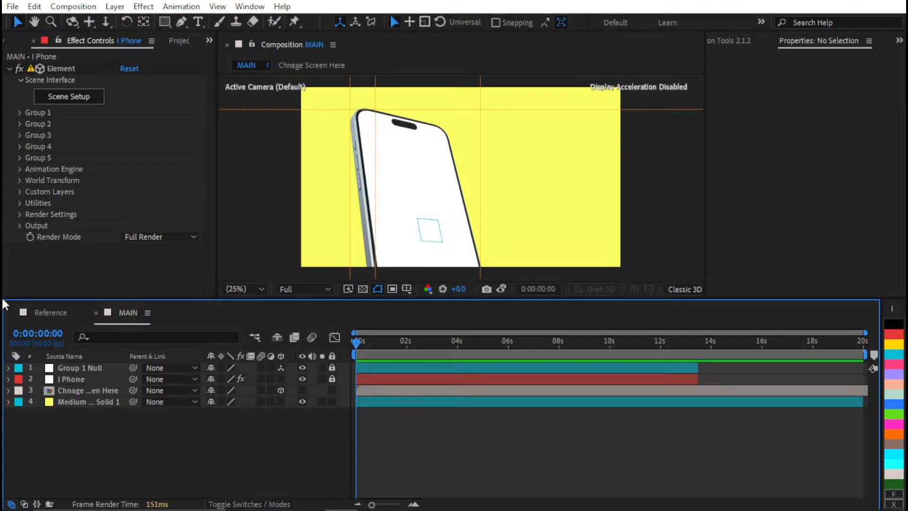
{"action": "left_click", "coordinate": [332, 379]}
- Open the Element scene setup of the I Phone layer and duplicate the iphone15 model with Duplicate All
{"action": "left_click", "coordinate": [371, 380]}
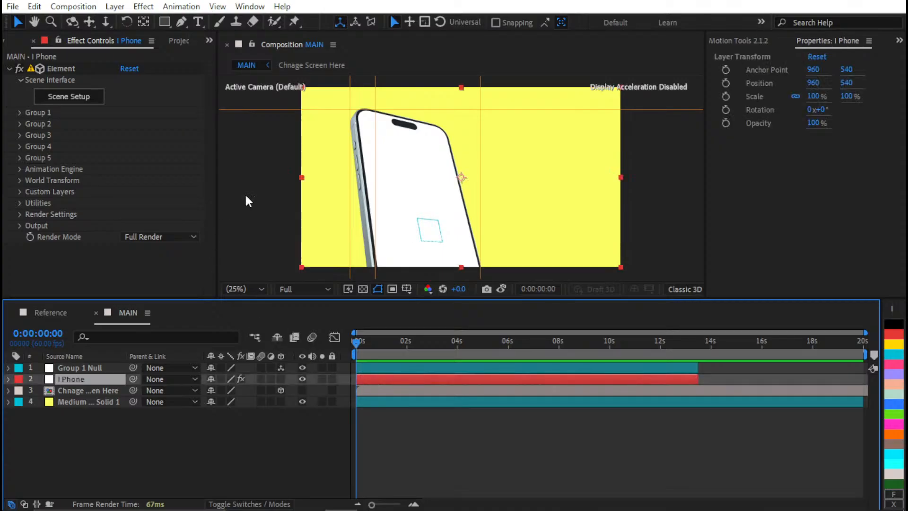
{"action": "left_click", "coordinate": [74, 104]}
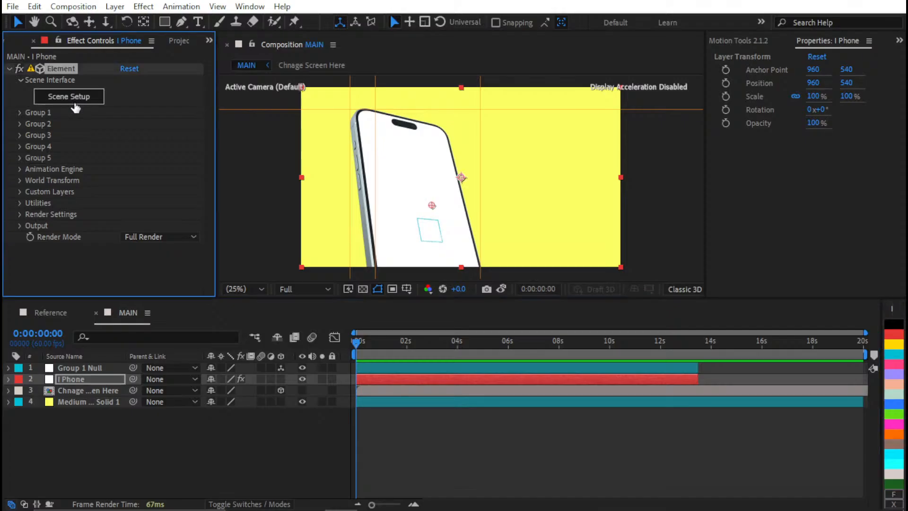
{"action": "left_click", "coordinate": [75, 105]}
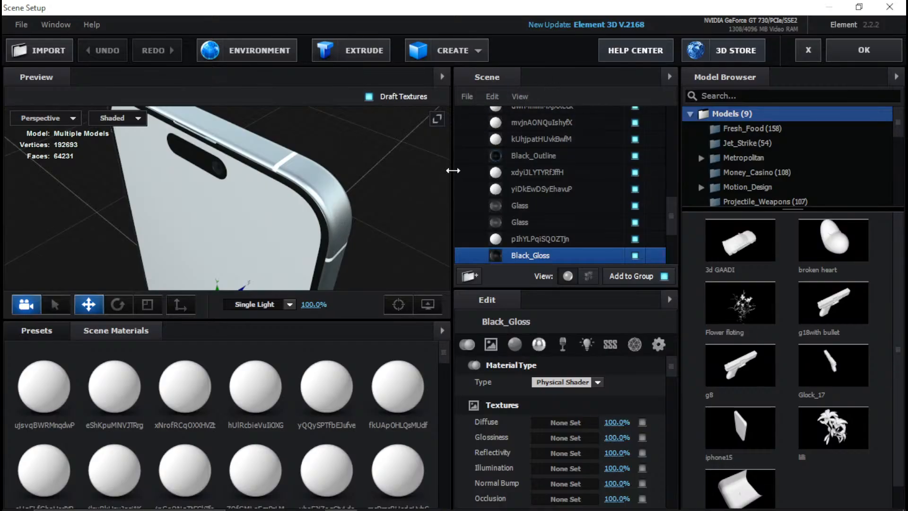
{"action": "scroll", "coordinate": [461, 150], "scroll_direction": "up", "scroll_amount": 10}
{"action": "left_click", "coordinate": [467, 121]}
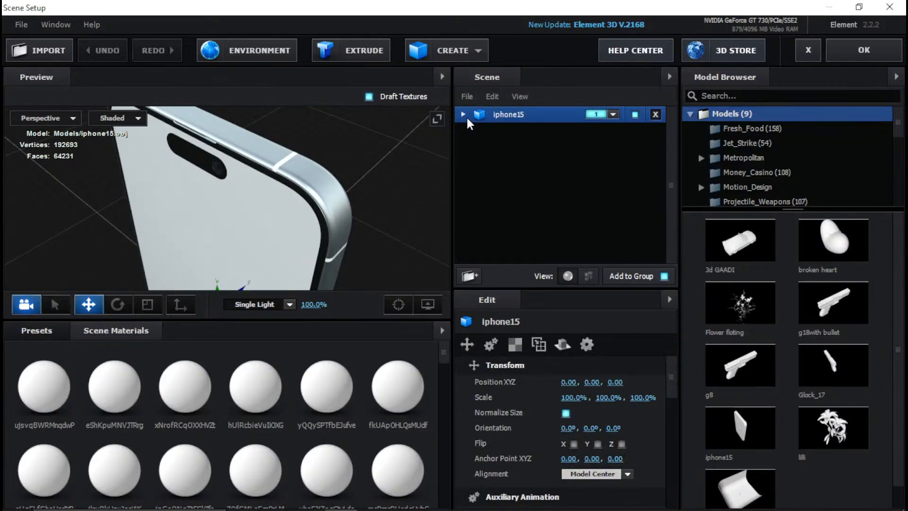
{"action": "right_click", "coordinate": [518, 116]}
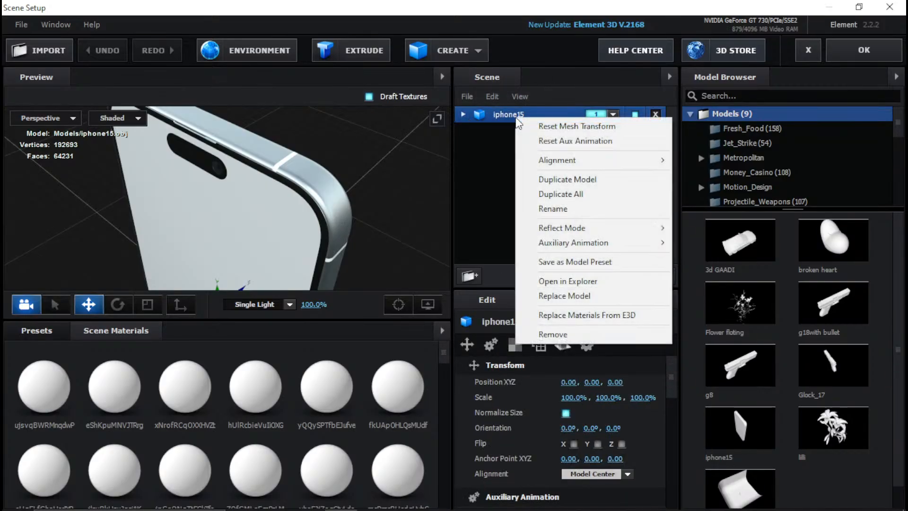
{"action": "left_click", "coordinate": [556, 195]}
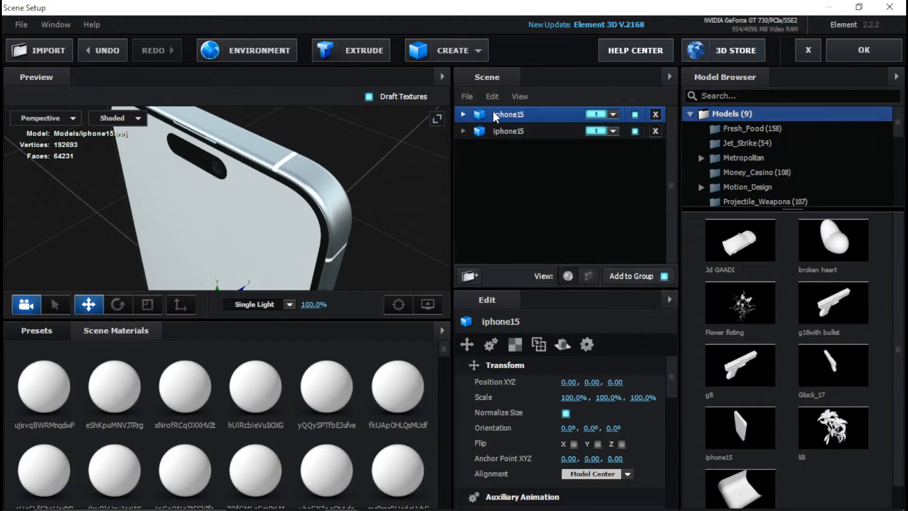
- Assign the second iphone15 model to group 2 and apply the scene setup
{"action": "left_click", "coordinate": [521, 131]}
{"action": "left_click", "coordinate": [598, 131]}
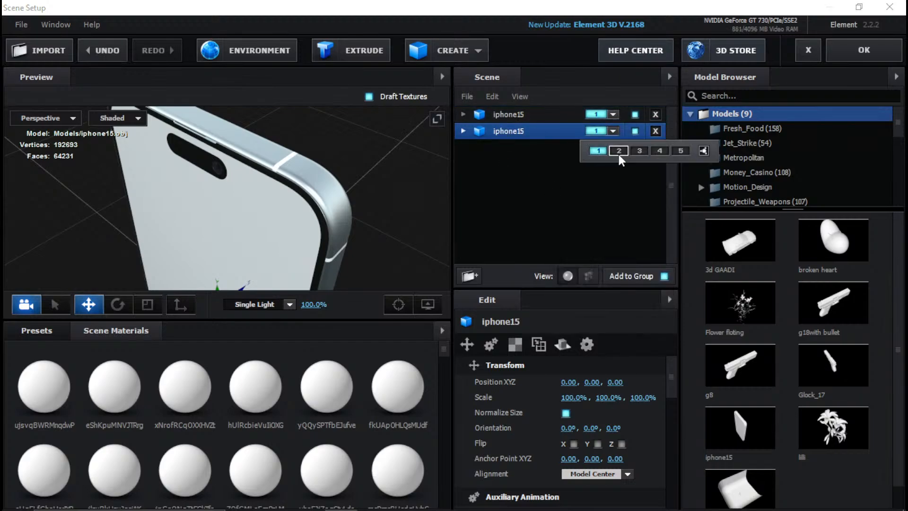
{"action": "left_click", "coordinate": [619, 150]}
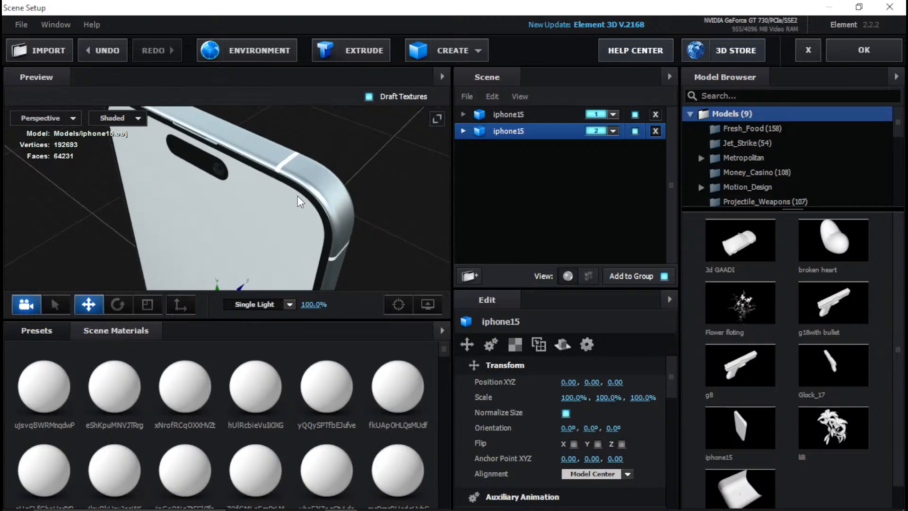
{"action": "left_click_drag", "start_coordinate": [297, 196], "coordinate": [705, 60]}
{"action": "left_click", "coordinate": [859, 56]}
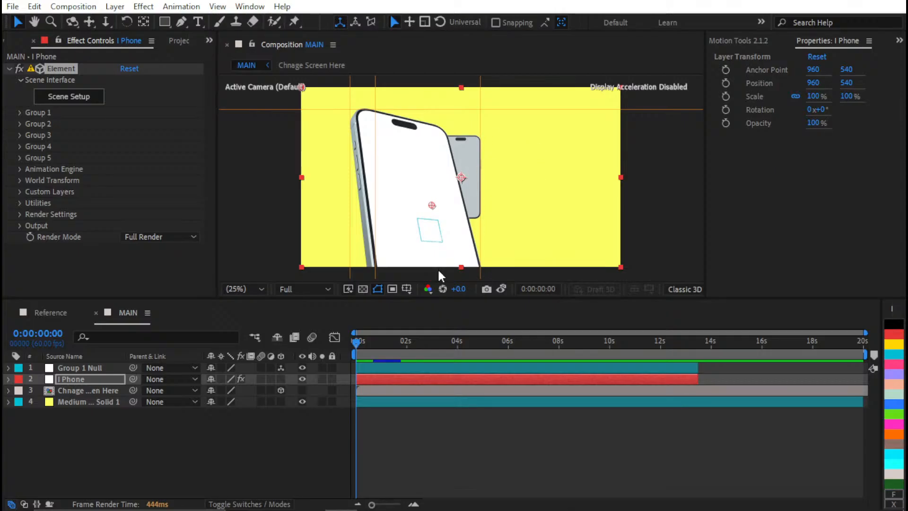
- Create a group null for Group 2 in the Element effect of the I Phone layer
{"action": "left_click", "coordinate": [20, 124]}
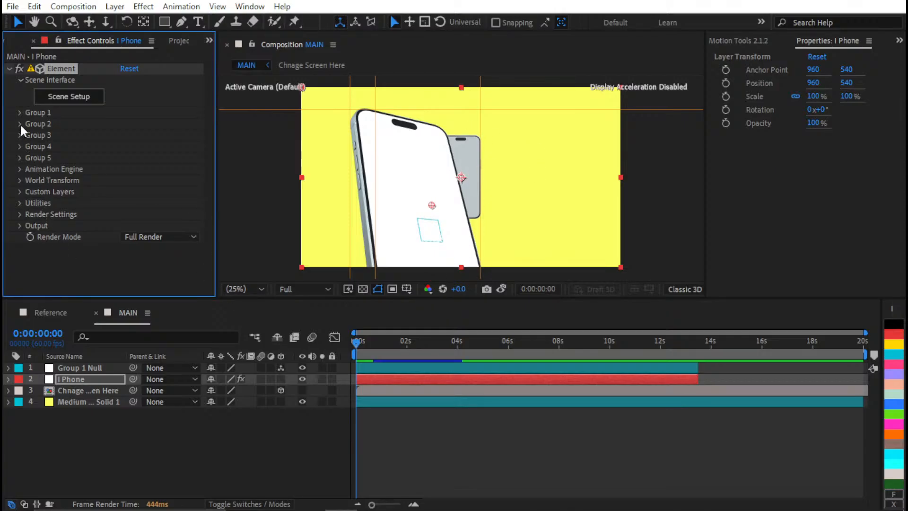
{"action": "left_click", "coordinate": [20, 124]}
{"action": "left_click", "coordinate": [43, 203]}
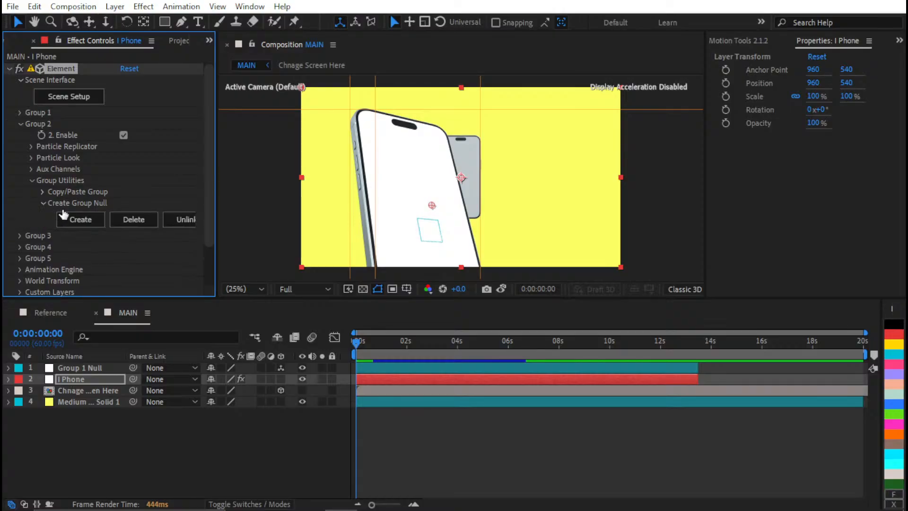
{"action": "left_click", "coordinate": [72, 220]}
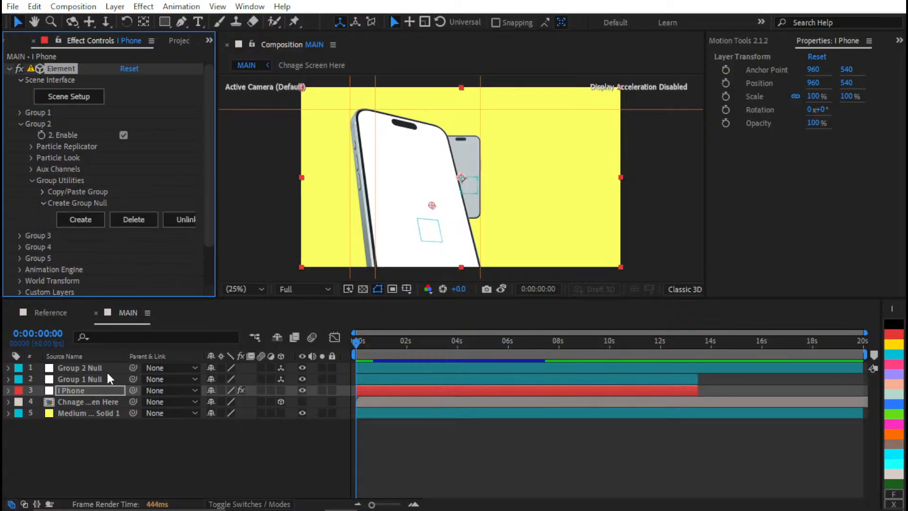
- Show the positions of both group nulls and set Group 2 Null's Z position to -880 to match Group 1 Null
{"action": "left_click", "coordinate": [106, 369]}
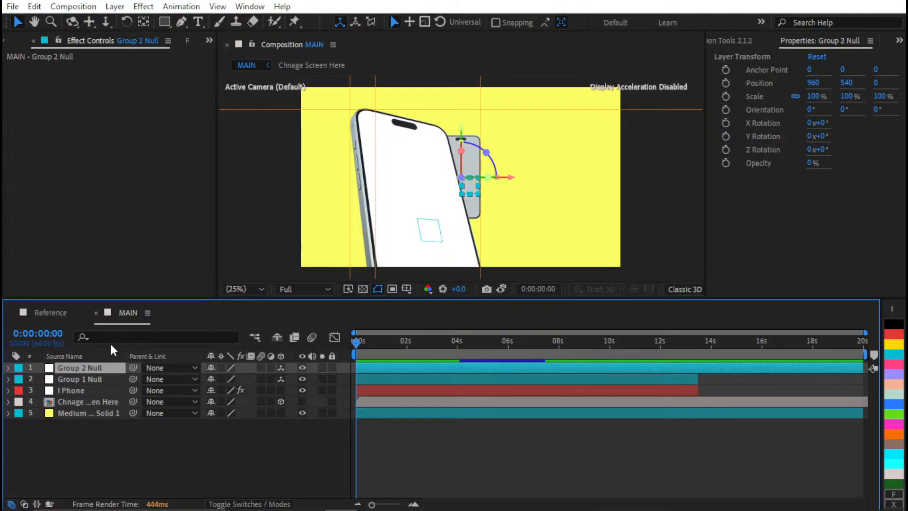
{"action": "key", "text": "p"}
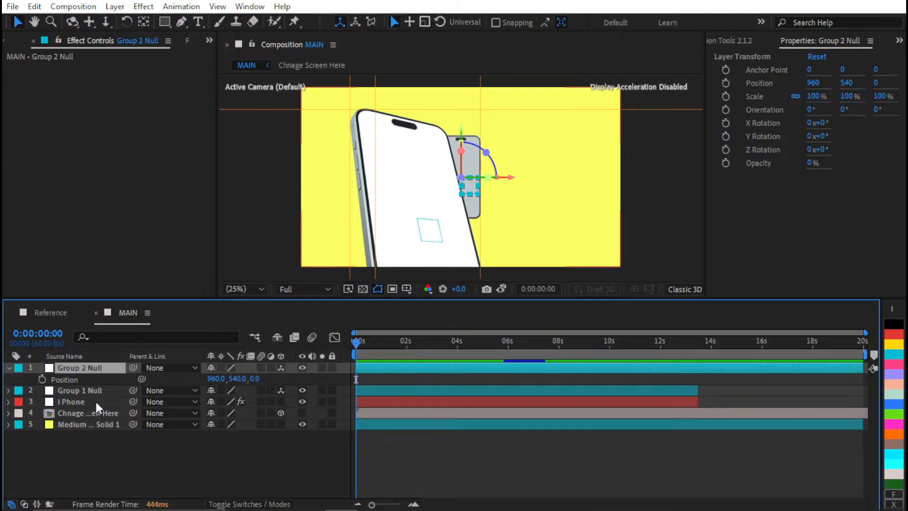
{"action": "left_click", "coordinate": [107, 394]}
{"action": "key", "text": "p"}
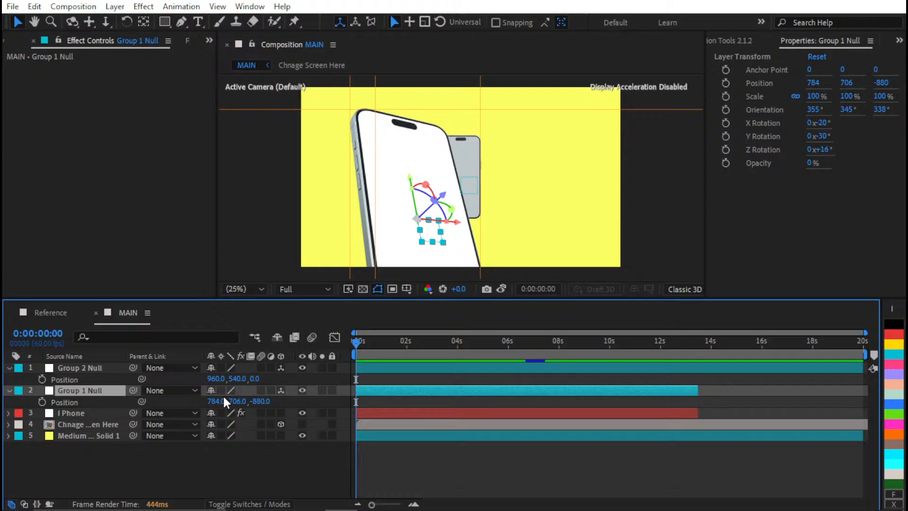
{"action": "left_click", "coordinate": [255, 379]}
{"action": "type", "text": "-880"}
{"action": "key", "text": "Return"}
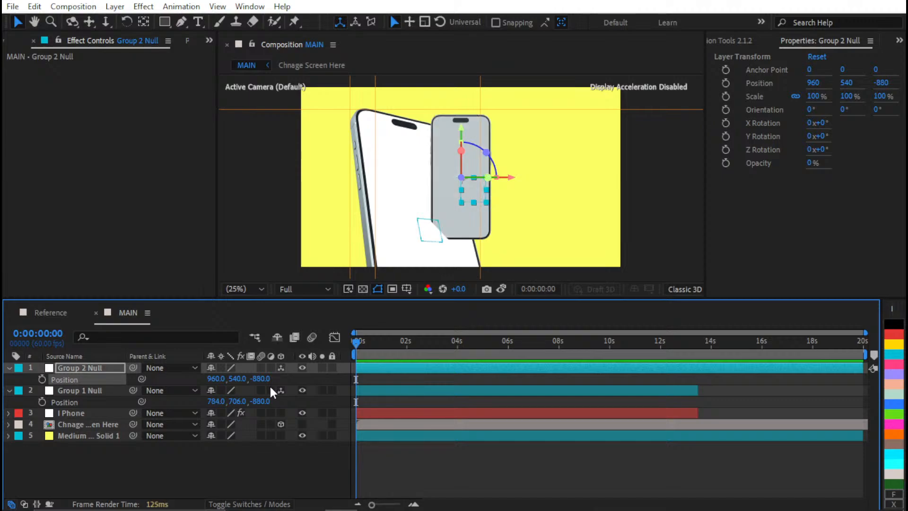
- Widen the composition viewer and split it into two views
{"action": "left_click", "coordinate": [639, 266]}
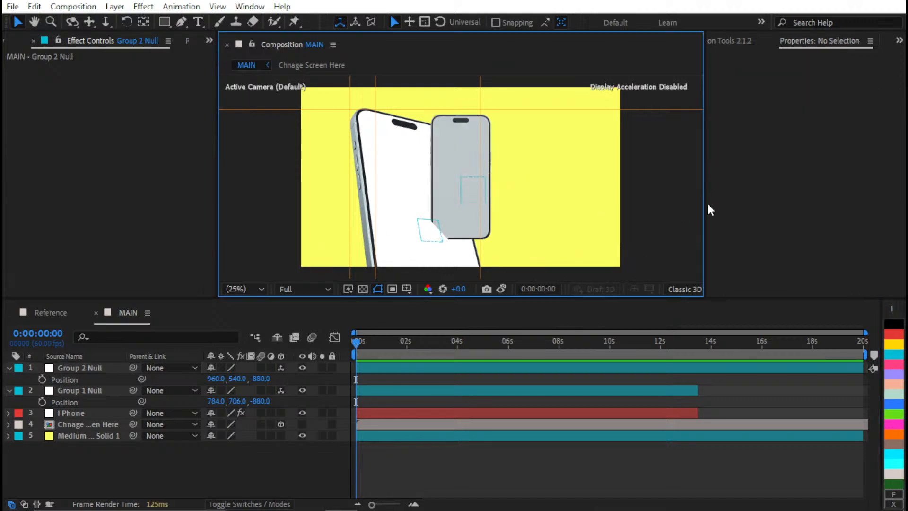
{"action": "left_click_drag", "start_coordinate": [703, 197], "coordinate": [842, 203]}
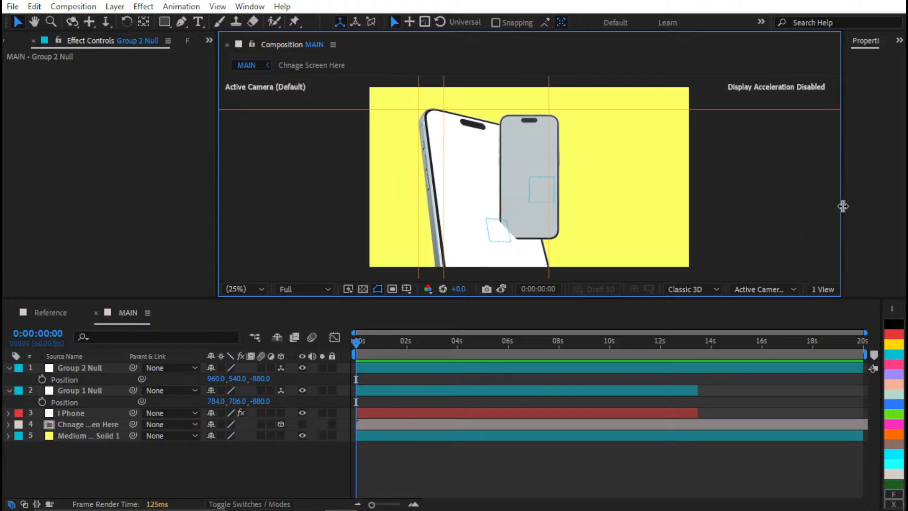
{"action": "left_click", "coordinate": [825, 287]}
{"action": "left_click", "coordinate": [840, 323]}
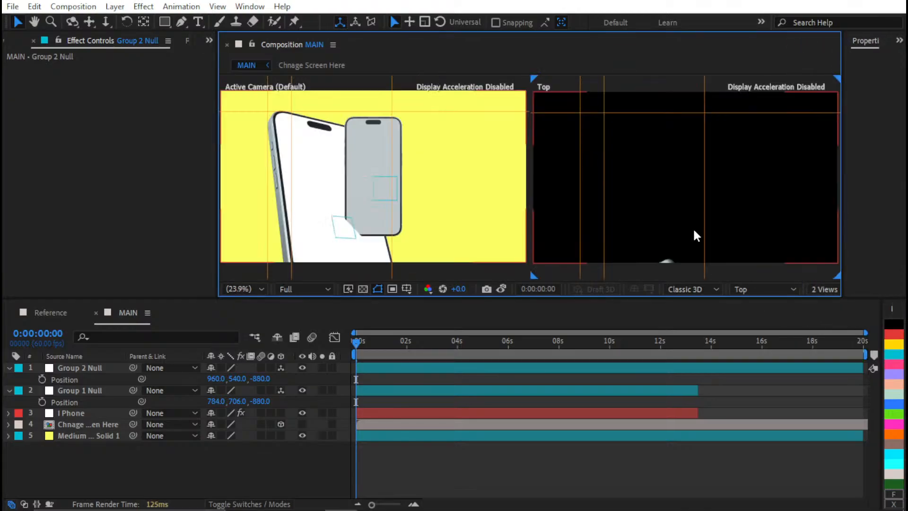
- Inspect the phones in the Top view, try Custom View 2, and set the second view to Custom View 1
{"action": "left_click", "coordinate": [734, 260]}
{"action": "scroll", "coordinate": [740, 256], "scroll_direction": "down", "scroll_amount": 1}
{"action": "left_click_drag", "start_coordinate": [739, 255], "coordinate": [726, 229]}
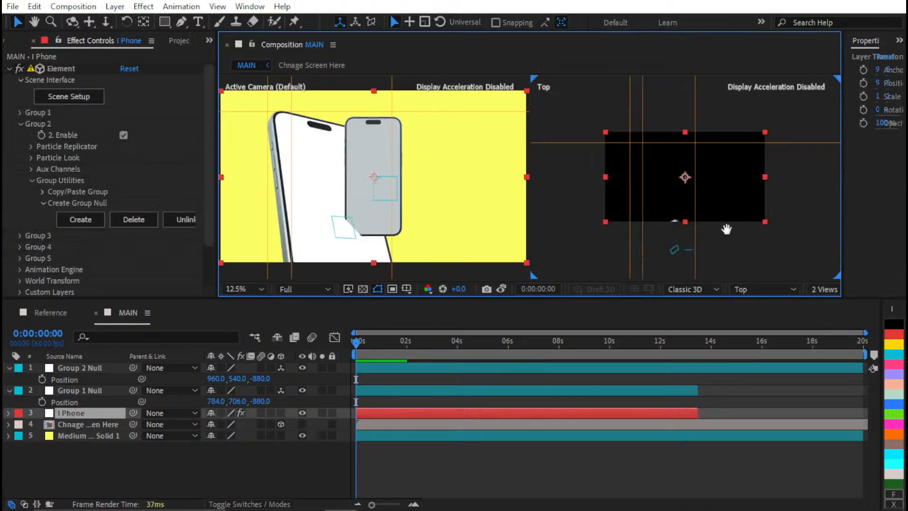
{"action": "scroll", "coordinate": [705, 216], "scroll_direction": "up", "scroll_amount": 1}
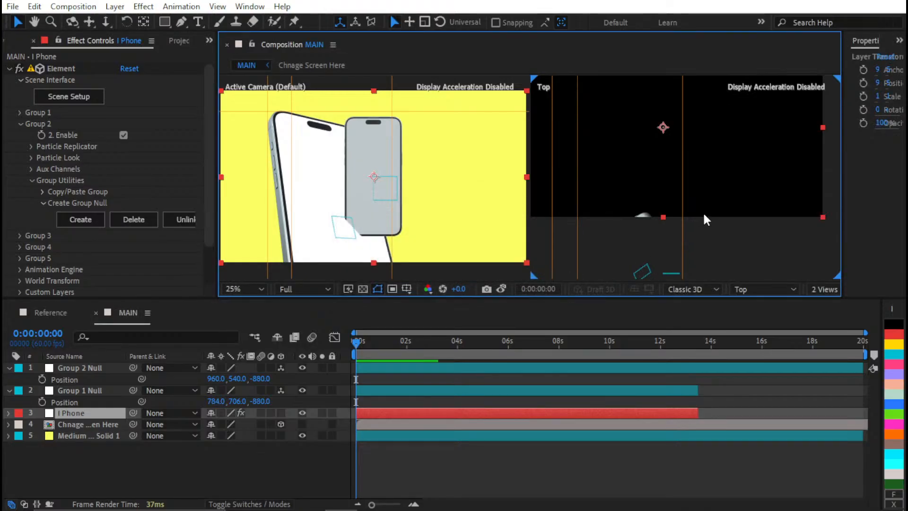
{"action": "left_click", "coordinate": [771, 289]}
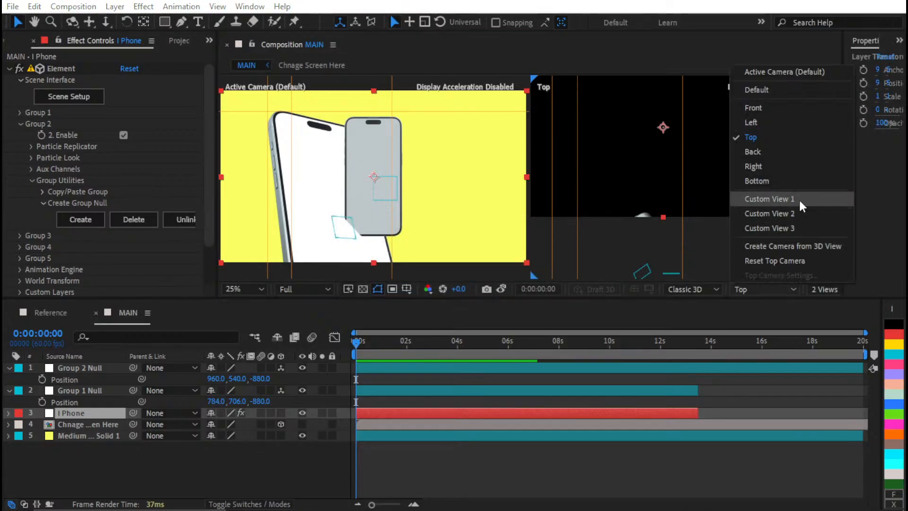
{"action": "left_click", "coordinate": [767, 214]}
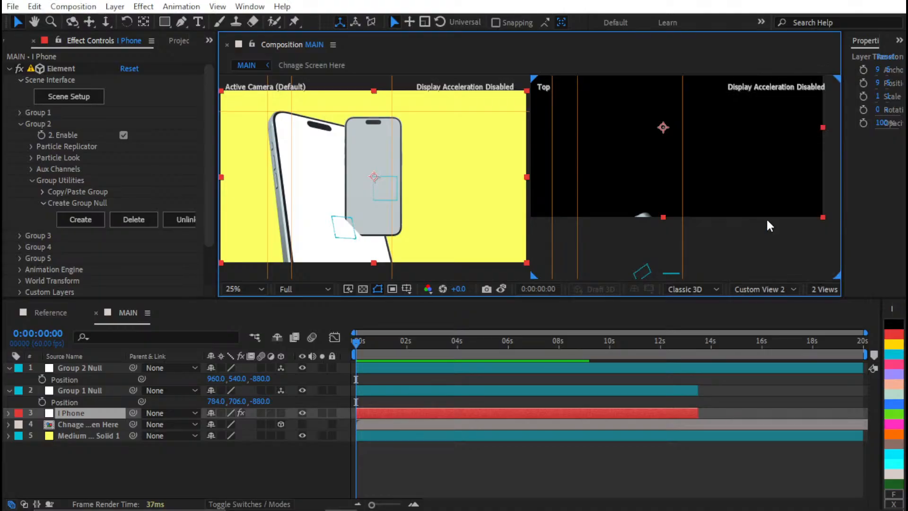
{"action": "left_click", "coordinate": [776, 286]}
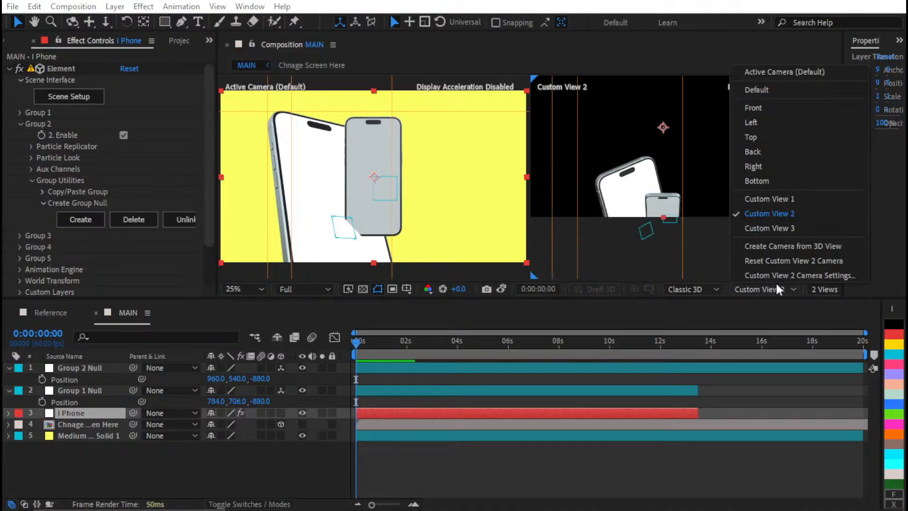
{"action": "left_click", "coordinate": [778, 199]}
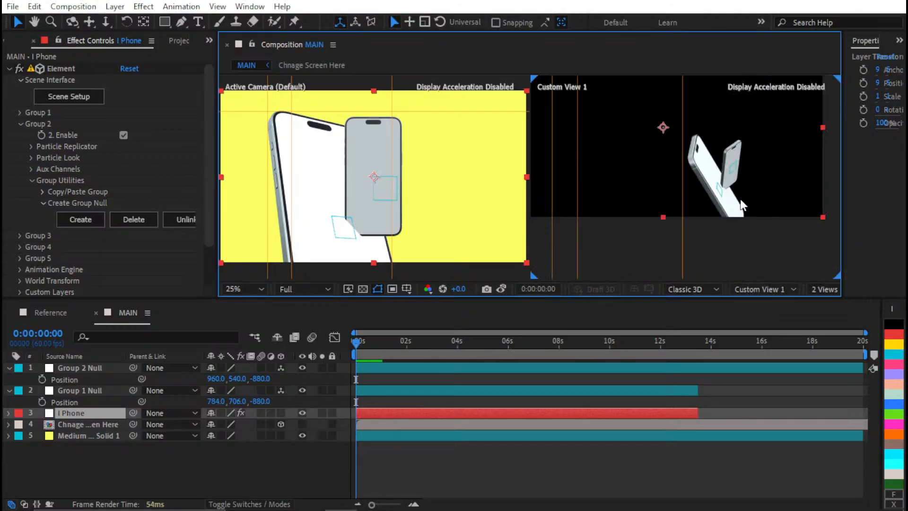
- Set Group 2 Null's Z position to -440 and compare the active camera view with the reference snapshot
{"action": "left_click", "coordinate": [403, 368]}
{"action": "left_click", "coordinate": [263, 379]}
{"action": "type", "text": "880/2"}
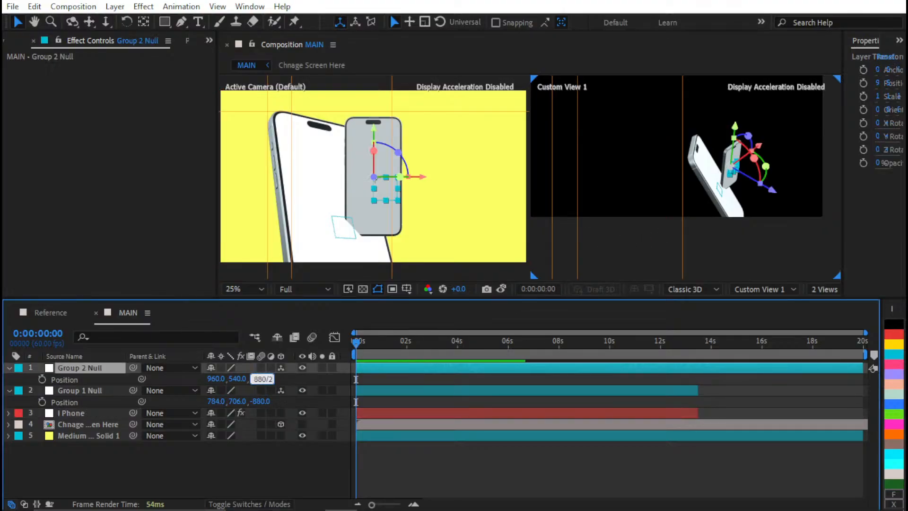
{"action": "key", "text": "Return"}
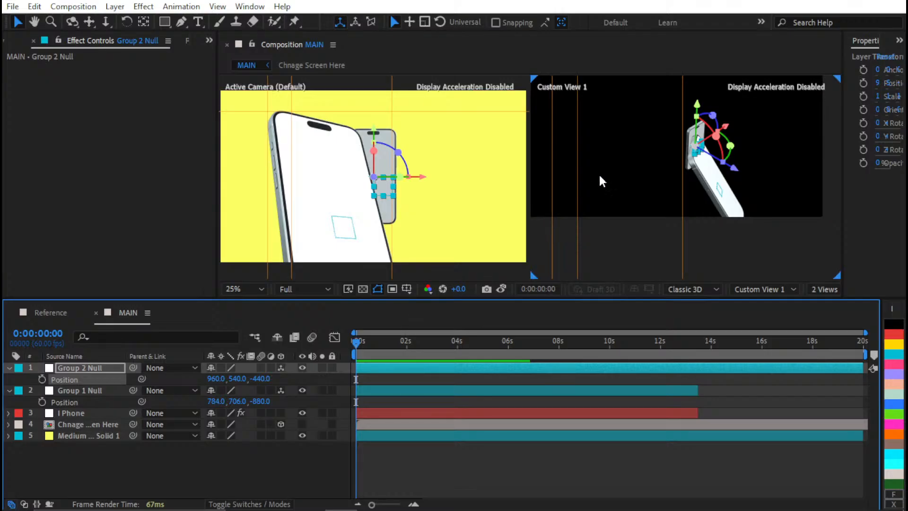
{"action": "scroll", "coordinate": [688, 168], "scroll_direction": "up", "scroll_amount": 3}
{"action": "scroll", "coordinate": [700, 174], "scroll_direction": "up", "scroll_amount": 2}
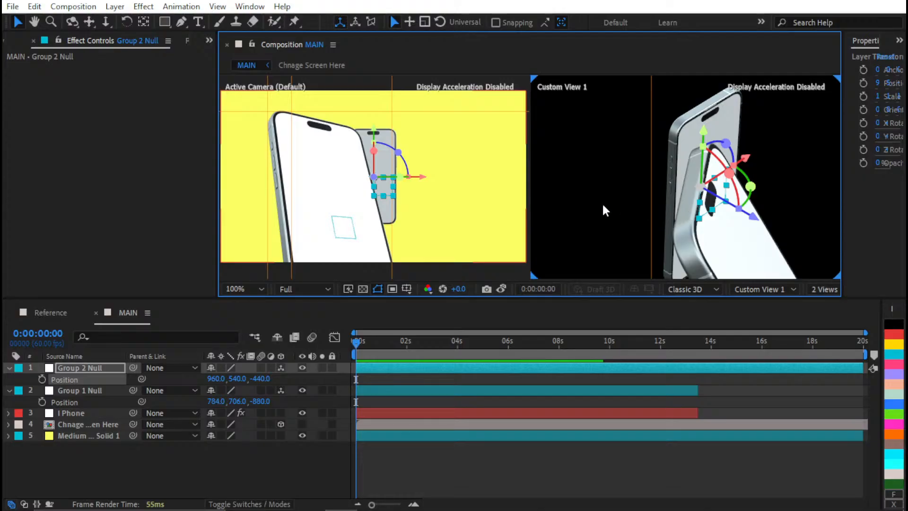
{"action": "left_click", "coordinate": [445, 262]}
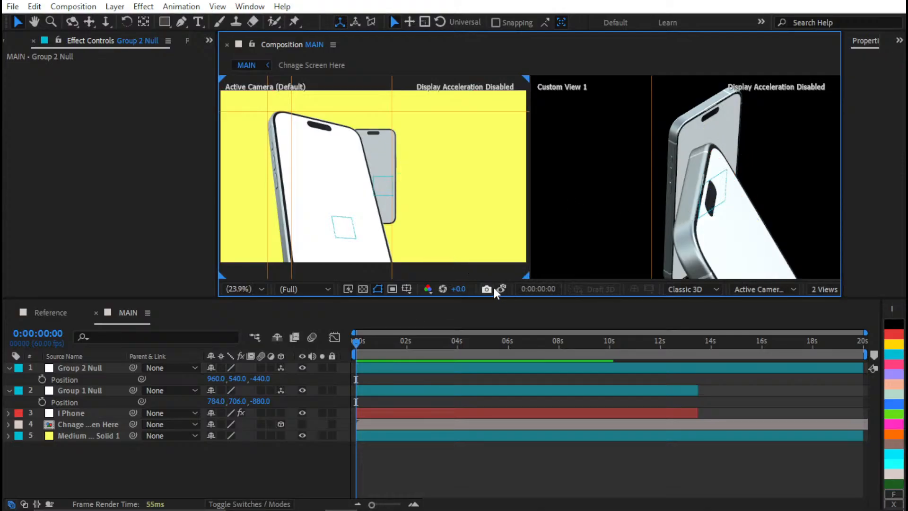
{"action": "left_click", "coordinate": [501, 288]}
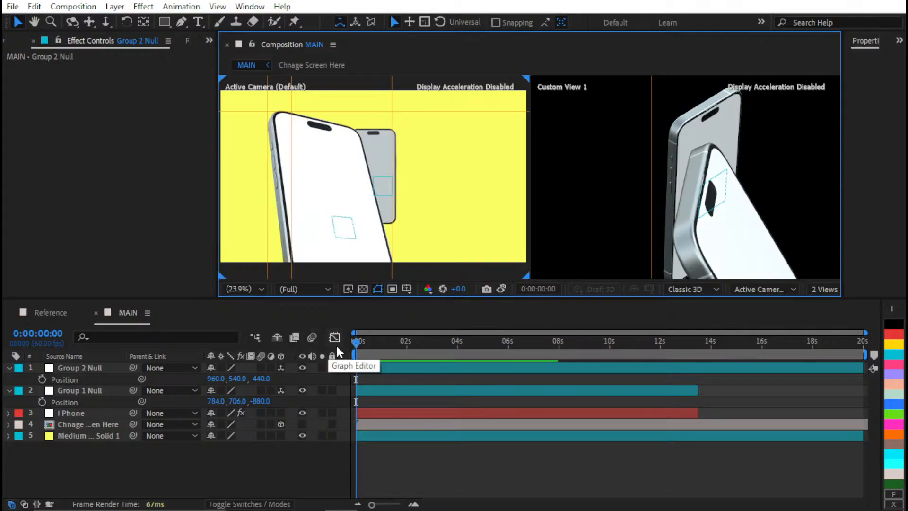
- Show the rotation properties of Group 2 Null and Group 1 Null in the timeline
{"action": "left_click", "coordinate": [368, 368]}
{"action": "key", "text": "r"}
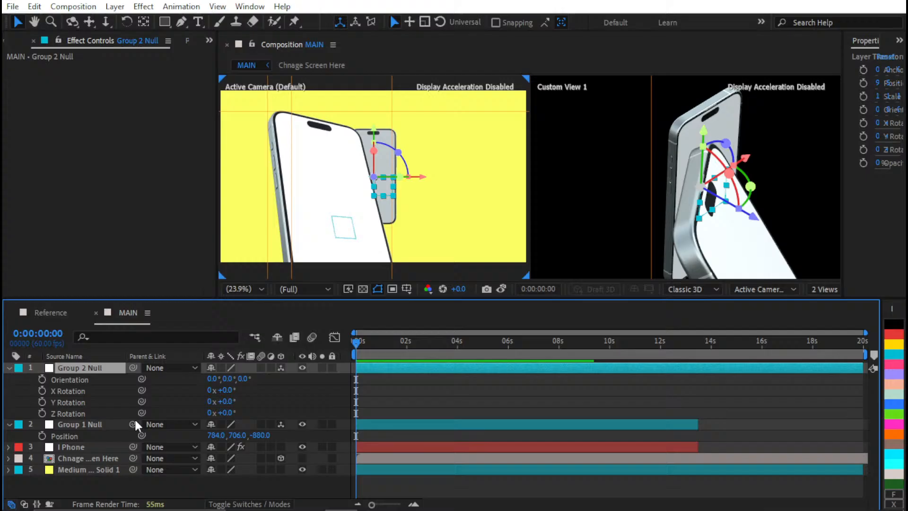
{"action": "left_click", "coordinate": [82, 424]}
{"action": "key", "text": "r"}
{"action": "left_click", "coordinate": [441, 399]}
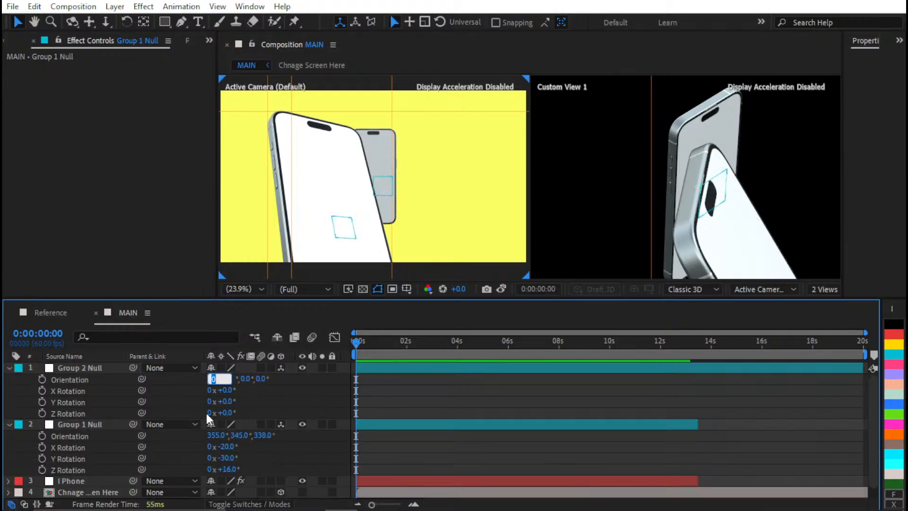
- Set Group 2 Null's rotation to X 20°, Y 30° and Z -16°
{"action": "left_click", "coordinate": [228, 390]}
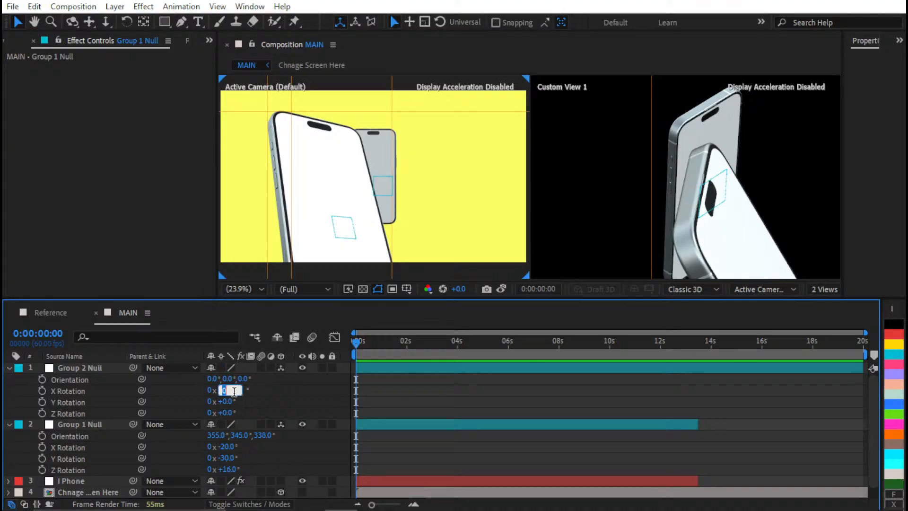
{"action": "type", "text": "20"}
{"action": "key", "text": "Return"}
{"action": "left_click", "coordinate": [226, 401]}
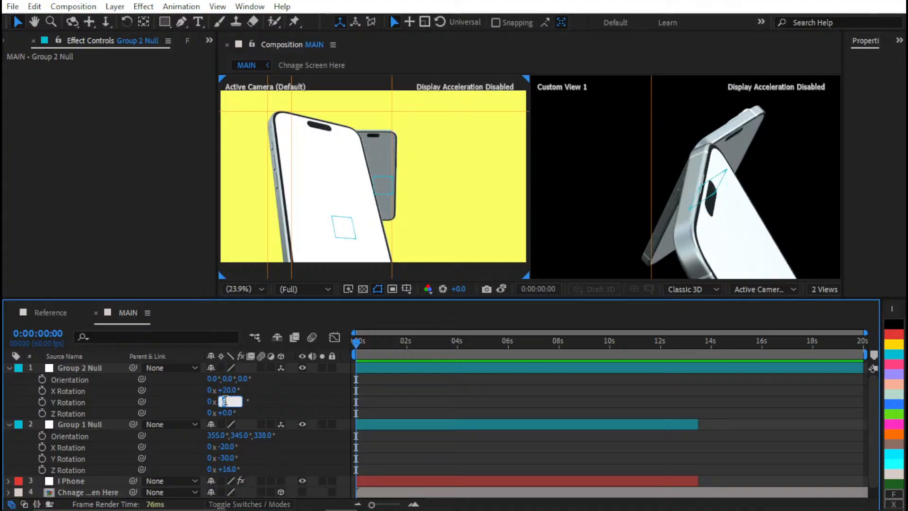
{"action": "key", "text": "Return"}
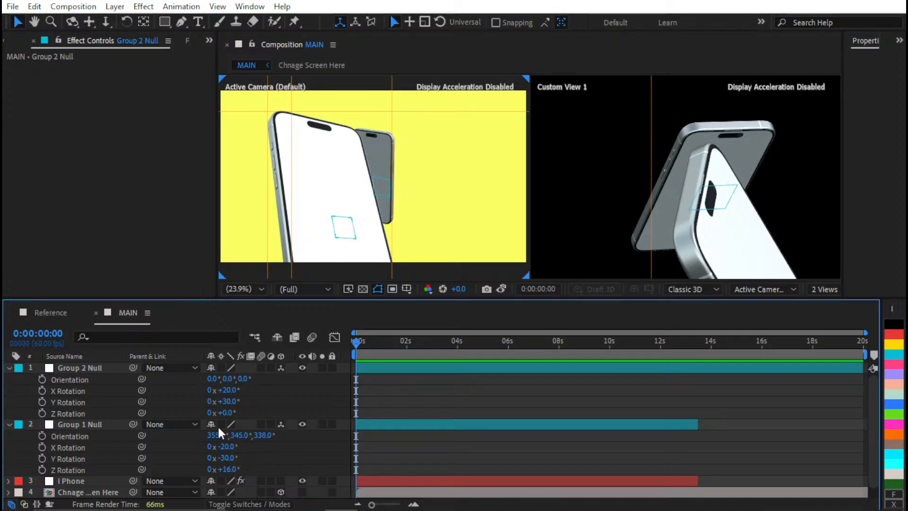
{"action": "left_click", "coordinate": [226, 413]}
{"action": "type", "text": "-16"}
{"action": "key", "text": "Return"}
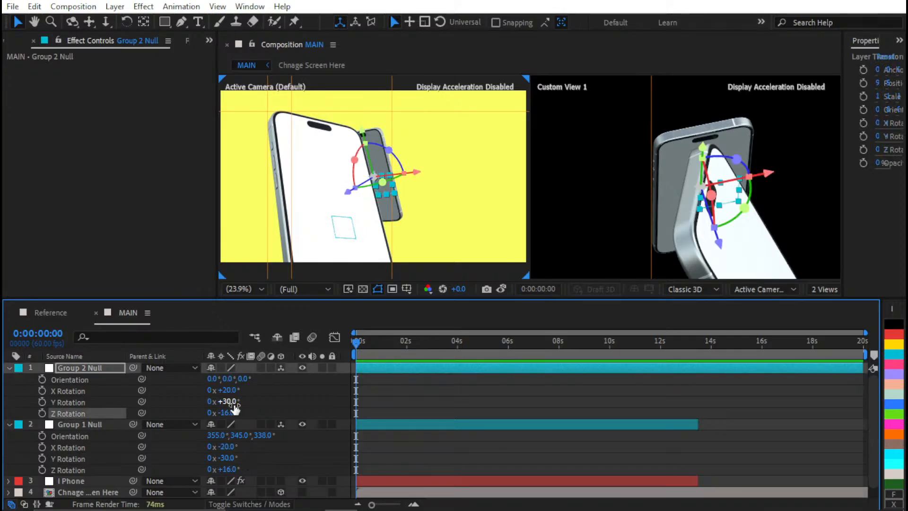
- Try a Y rotation of -30° on Group 2 Null and undo it
{"action": "left_click", "coordinate": [232, 401]}
{"action": "type", "text": "-30"}
{"action": "key", "text": "Return"}
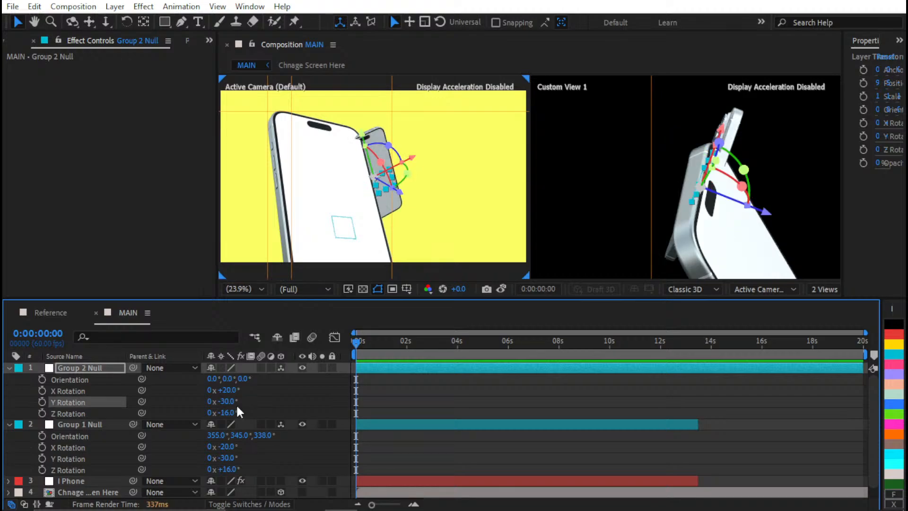
{"action": "key", "text": "ctrl+z"}
- Set Group 2 Null's X rotation to -20° and its Y rotation to -30°
{"action": "left_click", "coordinate": [229, 391]}
{"action": "type", "text": "-20"}
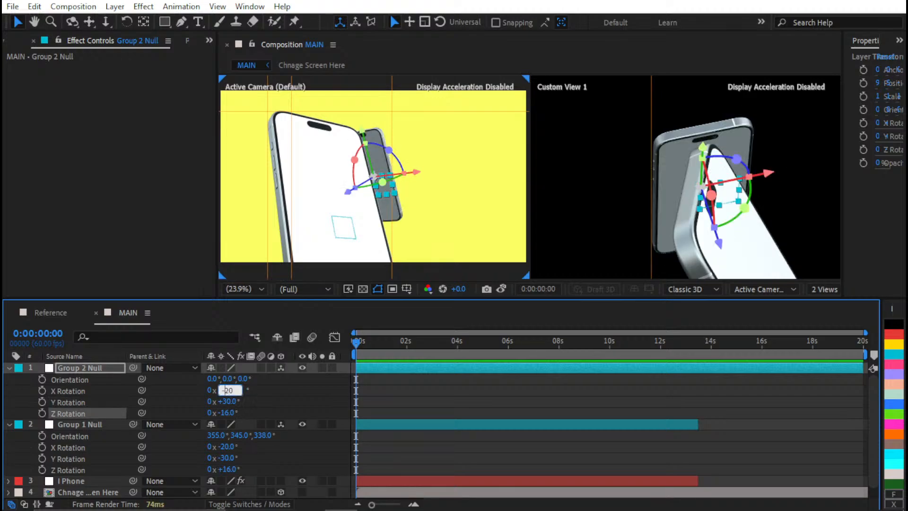
{"action": "key", "text": "Return"}
{"action": "left_click", "coordinate": [228, 401]}
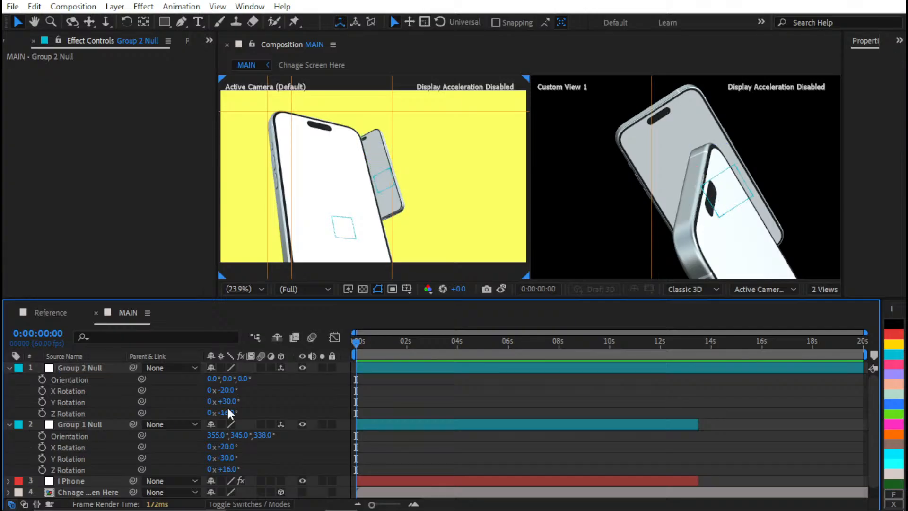
{"action": "type", "text": "-30"}
{"action": "key", "text": "Return"}
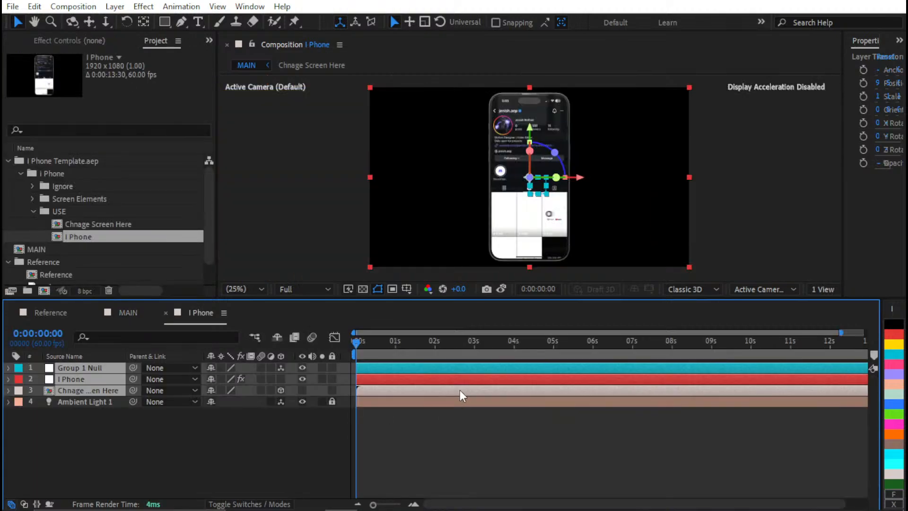
- Open the Element Scene Setup of the I Phone layer in the I Phone composition
{"action": "left_click", "coordinate": [135, 424]}
{"action": "left_click", "coordinate": [98, 381]}
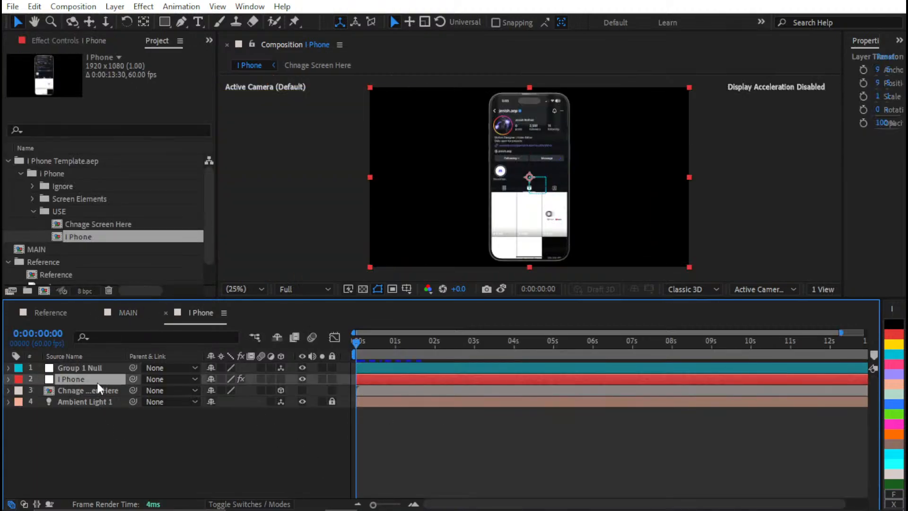
{"action": "left_click", "coordinate": [69, 41]}
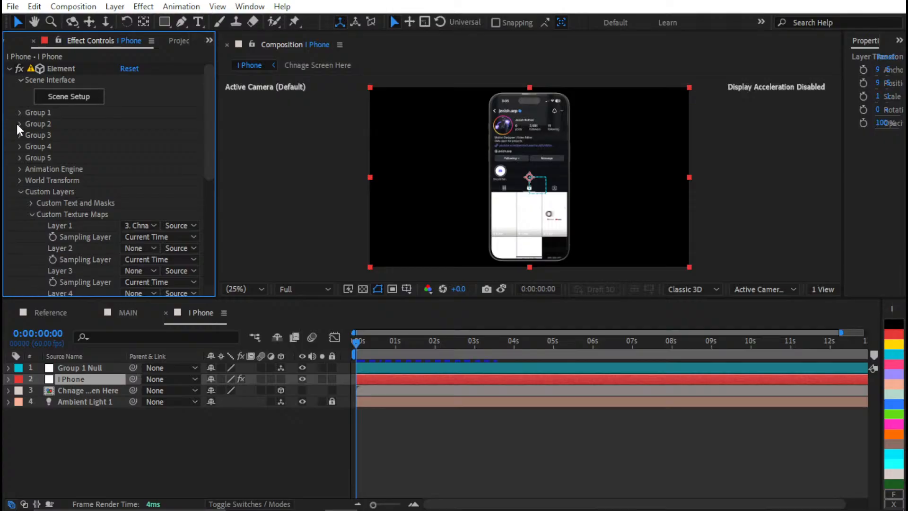
{"action": "left_click", "coordinate": [65, 102]}
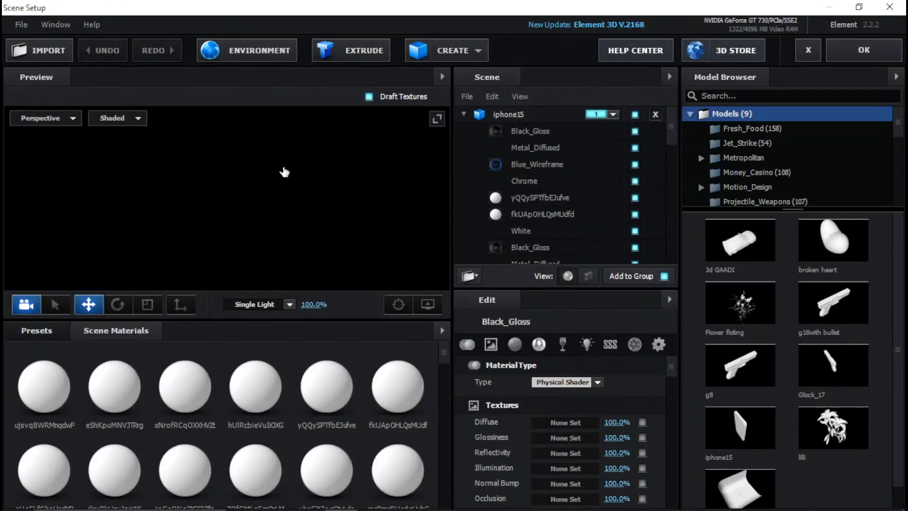
- Collapse the existing iphone15 model in the scene list and hide it from the preview
{"action": "scroll", "coordinate": [503, 142], "scroll_direction": "up", "scroll_amount": 5}
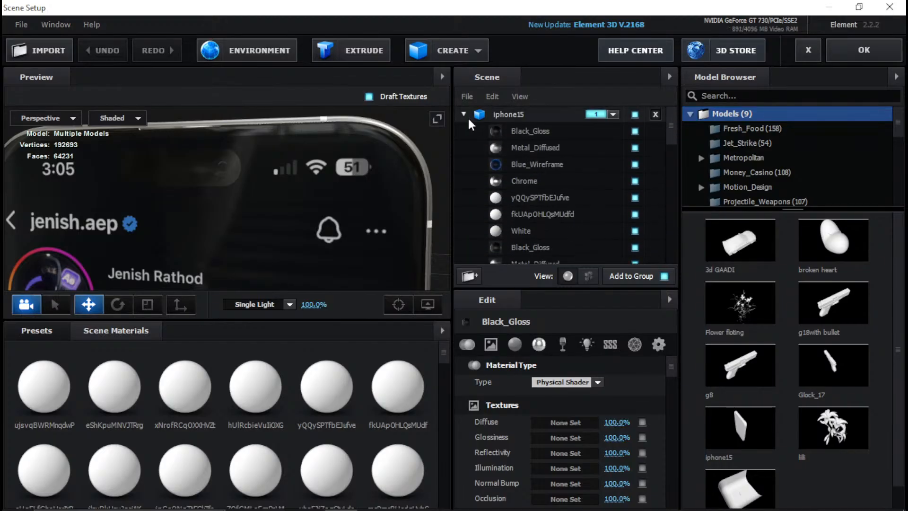
{"action": "left_click", "coordinate": [464, 114]}
{"action": "scroll", "coordinate": [335, 162], "scroll_direction": "down", "scroll_amount": 5}
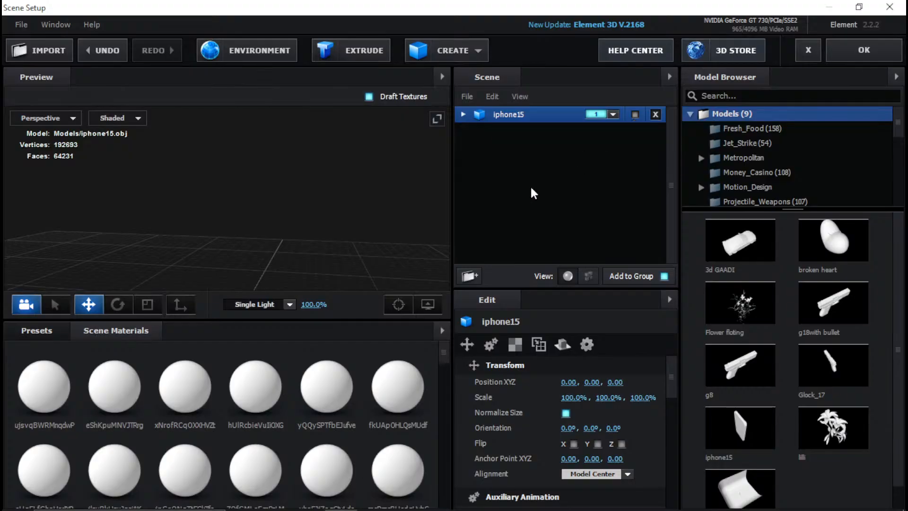
{"action": "scroll", "coordinate": [289, 206], "scroll_direction": "down", "scroll_amount": 2}
{"action": "left_click_drag", "start_coordinate": [290, 206], "coordinate": [321, 161]}
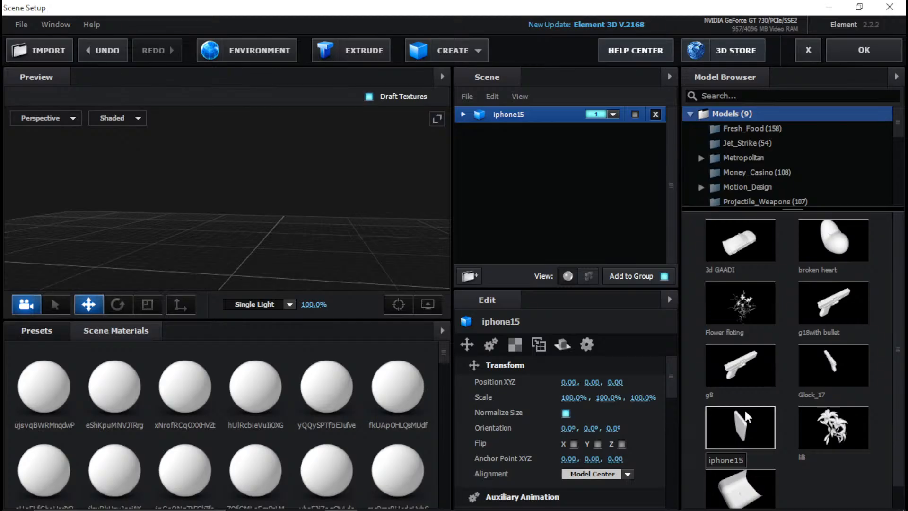
- Add a second iphone15 model from the model library to the scene with the default import preferences
{"action": "left_click_drag", "start_coordinate": [764, 432], "coordinate": [258, 242]}
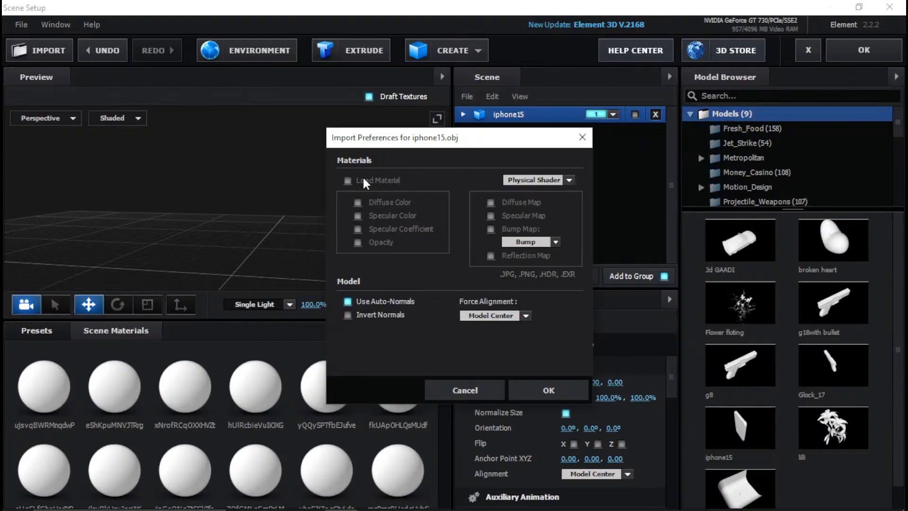
{"action": "left_click", "coordinate": [544, 384]}
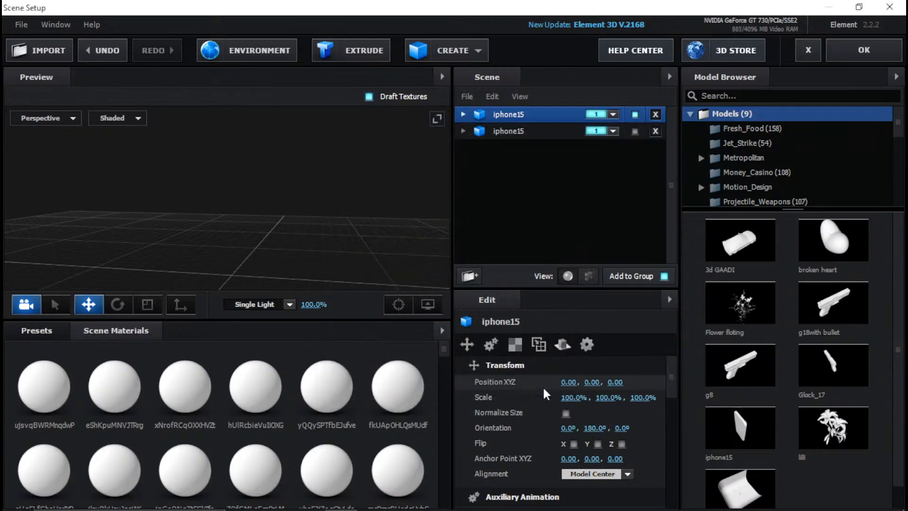
{"action": "scroll", "coordinate": [305, 241], "scroll_direction": "up", "scroll_amount": 4}
{"action": "left_click_drag", "start_coordinate": [304, 241], "coordinate": [385, 124]}
{"action": "scroll", "coordinate": [292, 197], "scroll_direction": "up", "scroll_amount": 8}
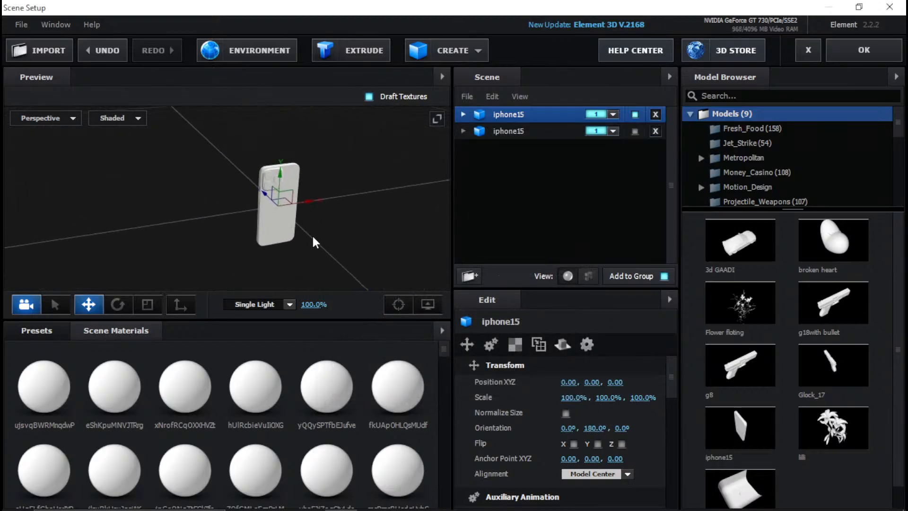
{"action": "left_click_drag", "start_coordinate": [313, 236], "coordinate": [501, 269]}
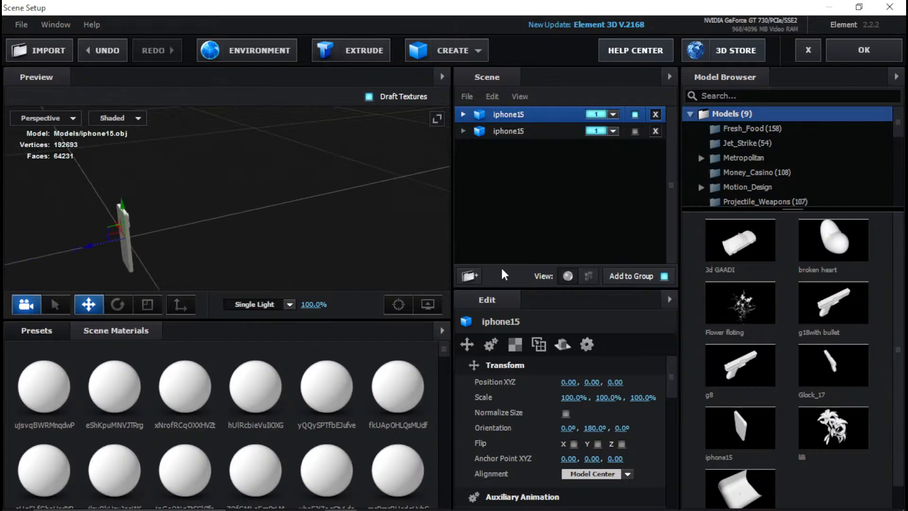
- Turn on Normalize Size for the new iphone15 model and check it from the back and front
{"action": "left_click", "coordinate": [566, 413]}
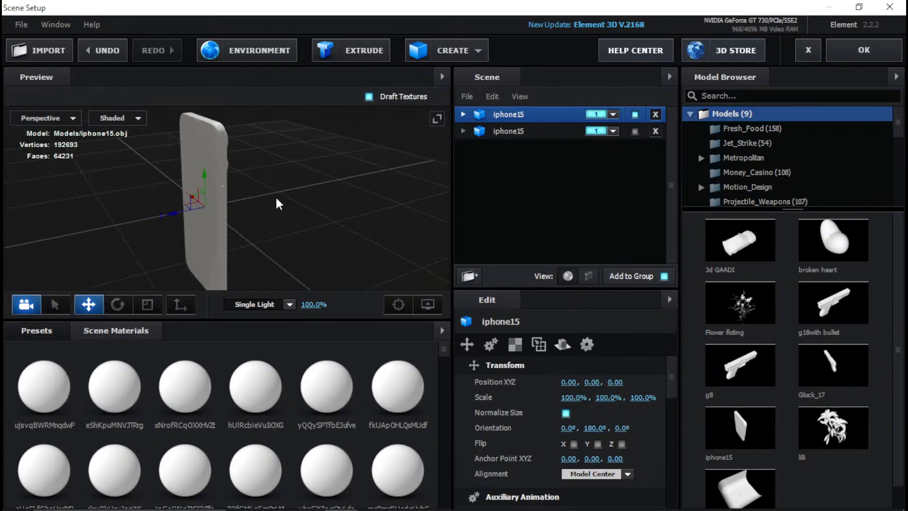
{"action": "mouse_move", "coordinate": [277, 203]}
{"action": "left_mouse_down"}
{"action": "mouse_move", "coordinate": [453, 186]}
{"action": "mouse_move", "coordinate": [302, 159]}
{"action": "mouse_move", "coordinate": [324, 282]}
{"action": "mouse_move", "coordinate": [329, 152]}
{"action": "mouse_move", "coordinate": [369, 209]}
{"action": "mouse_move", "coordinate": [328, 175]}
{"action": "mouse_move", "coordinate": [370, 207]}
{"action": "mouse_move", "coordinate": [523, 208]}
{"action": "mouse_move", "coordinate": [308, 172]}
{"action": "mouse_move", "coordinate": [192, 201]}
{"action": "mouse_move", "coordinate": [223, 182]}
{"action": "mouse_move", "coordinate": [567, 207]}
{"action": "mouse_move", "coordinate": [484, 201]}
{"action": "mouse_move", "coordinate": [229, 212]}
{"action": "mouse_move", "coordinate": [288, 201]}
{"action": "left_mouse_up"}
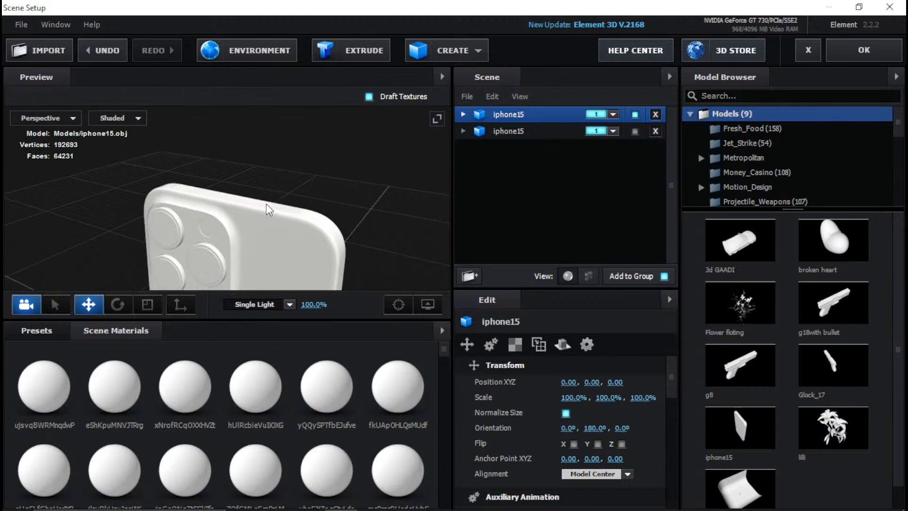
{"action": "left_click_drag", "start_coordinate": [269, 210], "coordinate": [323, 129]}
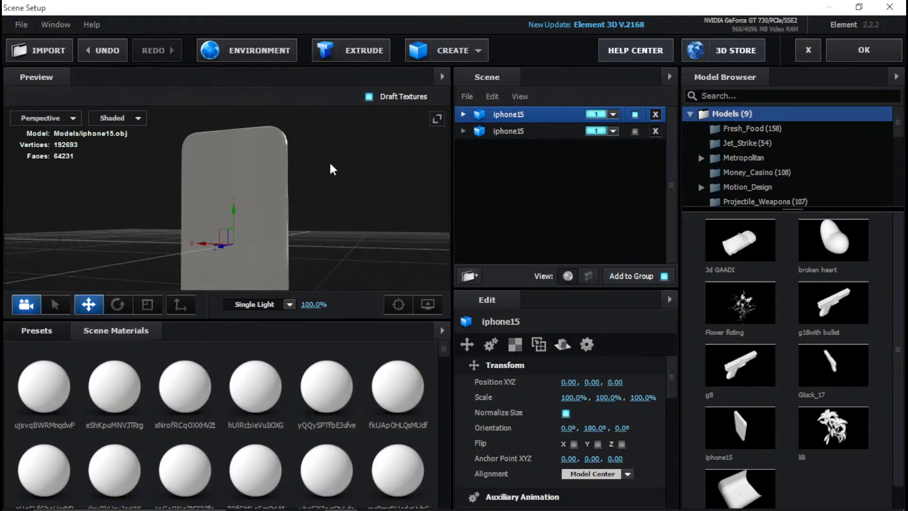
{"action": "left_click_drag", "start_coordinate": [333, 170], "coordinate": [239, 212]}
- Open the Physical folder of the material presets
{"action": "left_click", "coordinate": [36, 335]}
{"action": "left_click", "coordinate": [25, 421]}
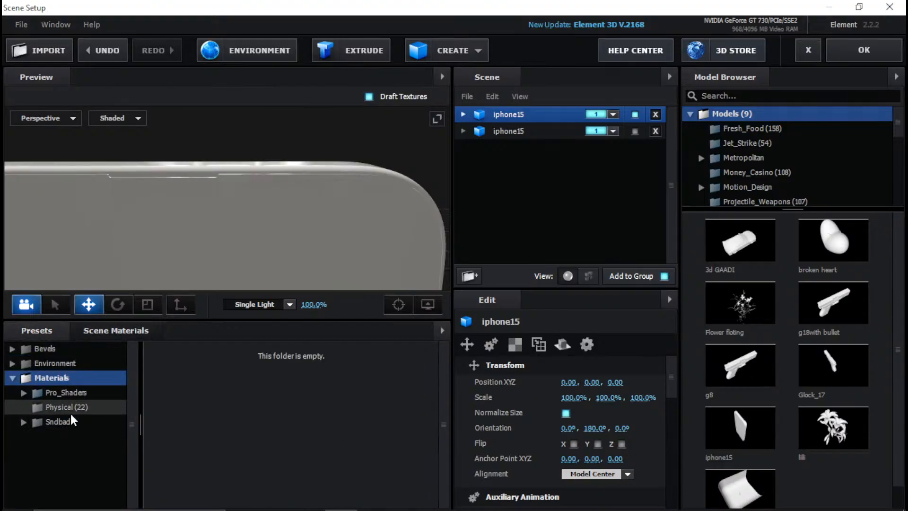
{"action": "left_click", "coordinate": [69, 409]}
{"action": "left_click", "coordinate": [25, 422]}
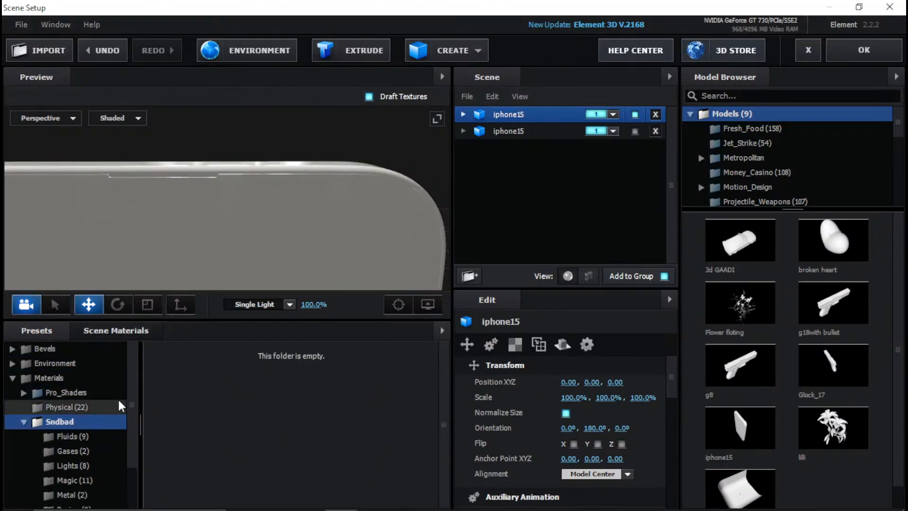
{"action": "left_click", "coordinate": [69, 407]}
- Apply the Black_Outline, Black_Gloss and Glass materials to the new phone's frame and front parts
{"action": "left_click_drag", "start_coordinate": [274, 387], "coordinate": [300, 170]}
{"action": "left_click_drag", "start_coordinate": [278, 210], "coordinate": [238, 217]}
{"action": "left_click_drag", "start_coordinate": [169, 402], "coordinate": [225, 199]}
{"action": "left_click_drag", "start_coordinate": [178, 392], "coordinate": [225, 285]}
{"action": "left_click_drag", "start_coordinate": [326, 493], "coordinate": [224, 213]}
- Apply the White and Metal_Diffused materials to parts of the phone's back
{"action": "scroll", "coordinate": [301, 449], "scroll_direction": "down", "scroll_amount": 10}
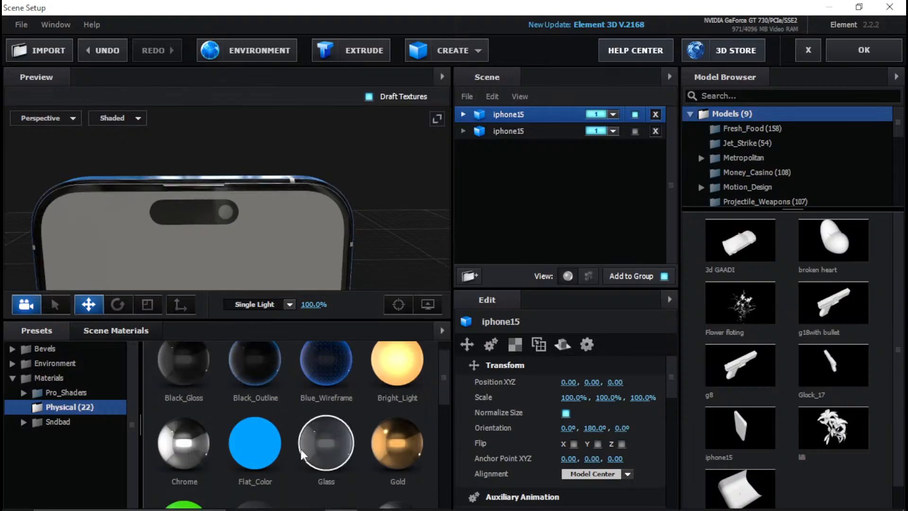
{"action": "left_click_drag", "start_coordinate": [293, 217], "coordinate": [258, 257]}
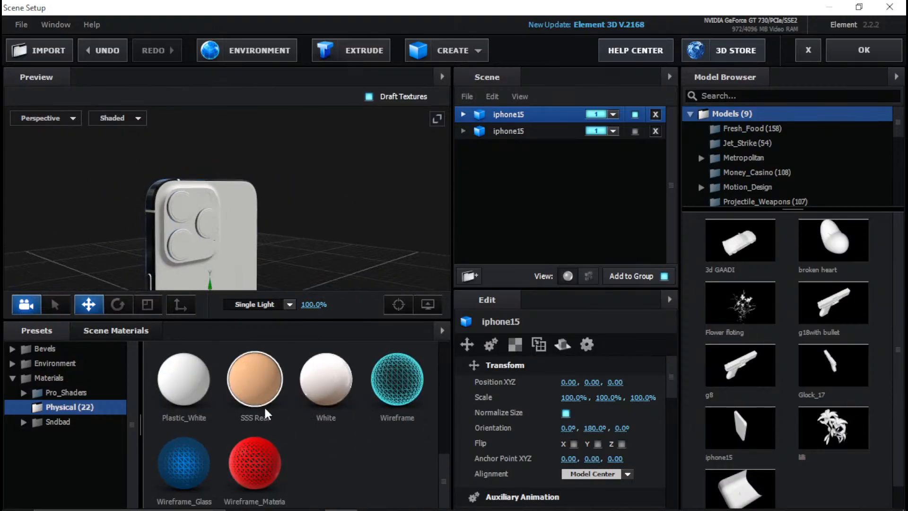
{"action": "left_click_drag", "start_coordinate": [327, 379], "coordinate": [258, 249]}
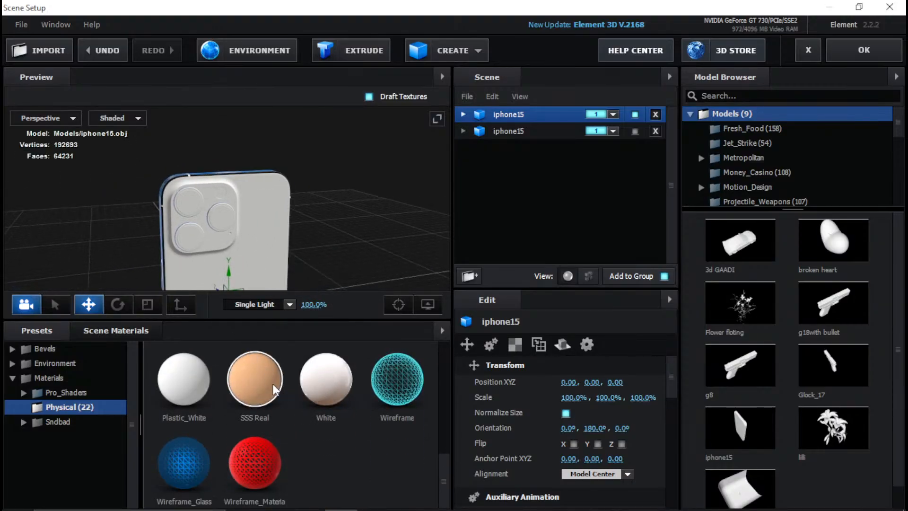
{"action": "scroll", "coordinate": [274, 384], "scroll_direction": "up", "scroll_amount": 3}
{"action": "left_click_drag", "start_coordinate": [413, 402], "coordinate": [283, 228]}
- Apply the White material to the back panel and Metal_Diffused to the phone's side frame
{"action": "scroll", "coordinate": [326, 422], "scroll_direction": "down", "scroll_amount": 5}
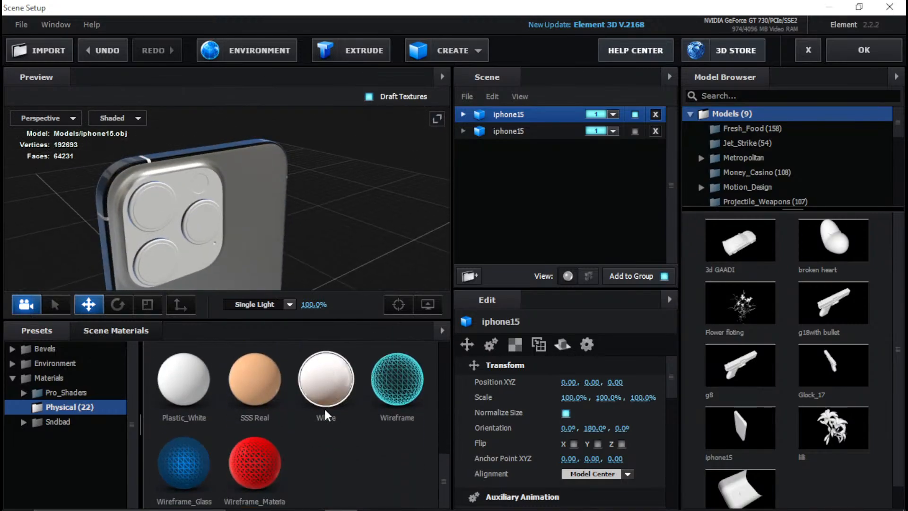
{"action": "left_click_drag", "start_coordinate": [324, 407], "coordinate": [258, 237]}
{"action": "scroll", "coordinate": [295, 368], "scroll_direction": "up", "scroll_amount": 3}
{"action": "left_click_drag", "start_coordinate": [383, 422], "coordinate": [165, 161]}
{"action": "left_click_drag", "start_coordinate": [165, 161], "coordinate": [302, 138]}
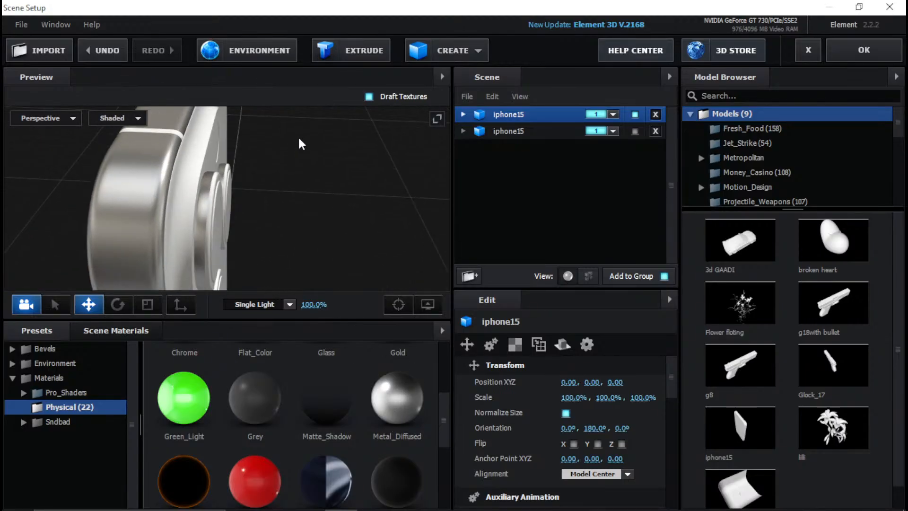
- Apply the Glass material to the rear camera lenses and the flash of the new phone
{"action": "left_click_drag", "start_coordinate": [237, 155], "coordinate": [243, 151]}
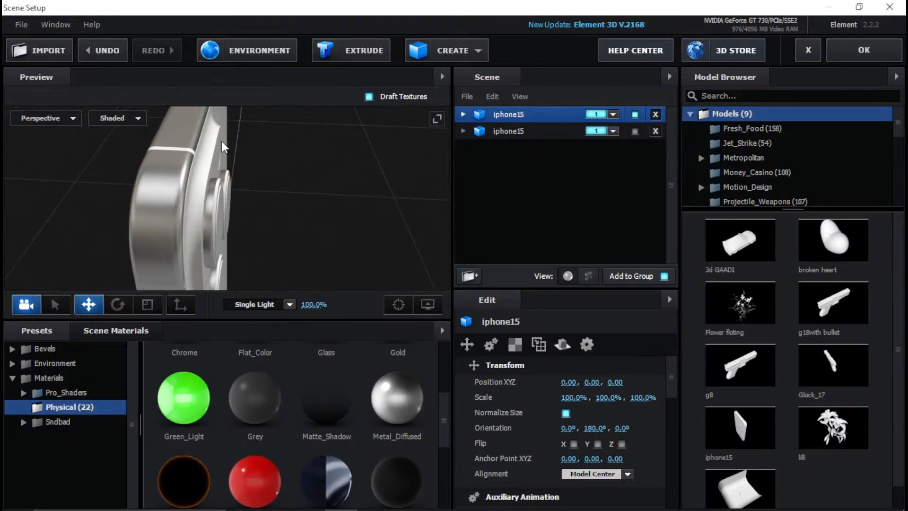
{"action": "left_click_drag", "start_coordinate": [212, 192], "coordinate": [162, 194]}
{"action": "scroll", "coordinate": [348, 423], "scroll_direction": "down", "scroll_amount": 5}
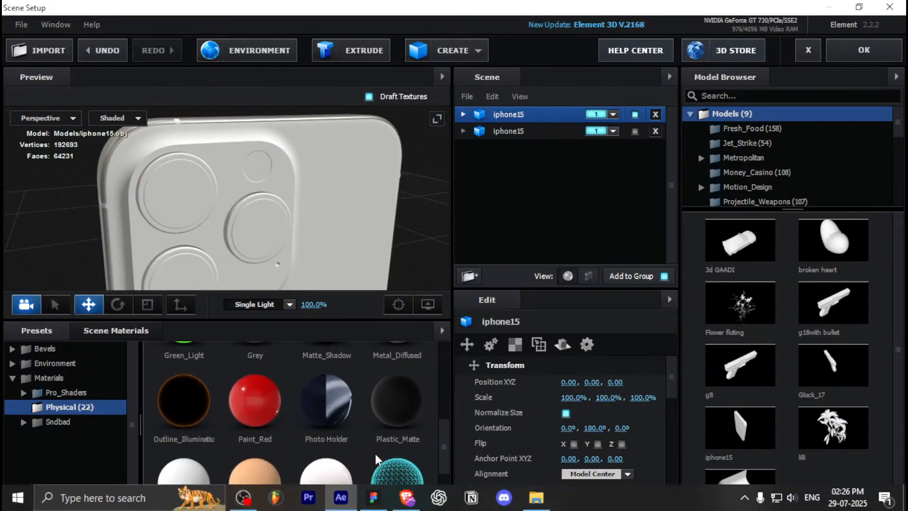
{"action": "scroll", "coordinate": [349, 425], "scroll_direction": "down", "scroll_amount": 2}
{"action": "scroll", "coordinate": [331, 407], "scroll_direction": "up", "scroll_amount": 5}
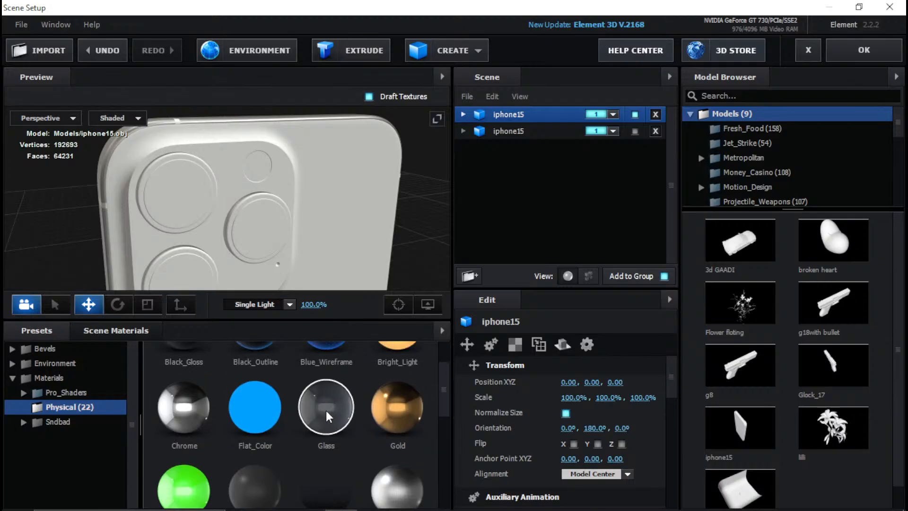
{"action": "left_click_drag", "start_coordinate": [325, 411], "coordinate": [173, 191]}
{"action": "left_click_drag", "start_coordinate": [321, 429], "coordinate": [306, 213]}
{"action": "scroll", "coordinate": [261, 171], "scroll_direction": "up", "scroll_amount": 4}
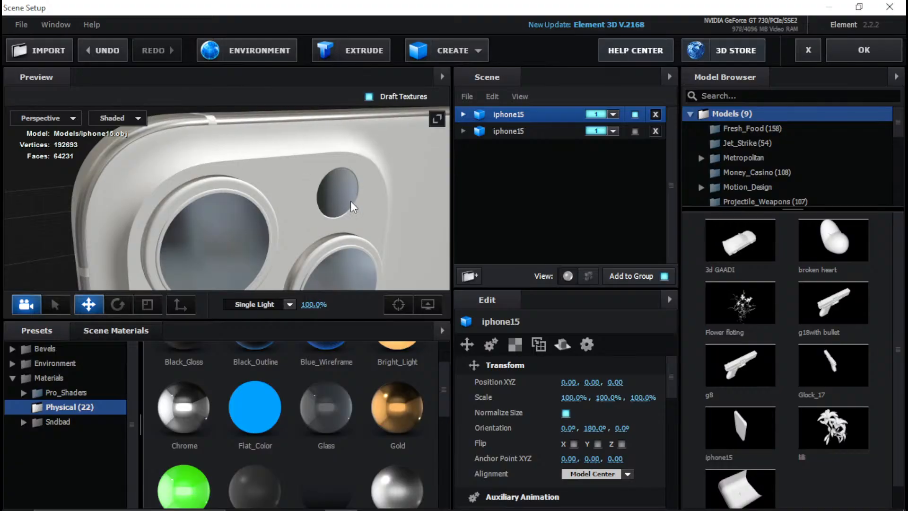
{"action": "left_click_drag", "start_coordinate": [349, 211], "coordinate": [339, 183]}
{"action": "scroll", "coordinate": [338, 183], "scroll_direction": "down", "scroll_amount": 6}
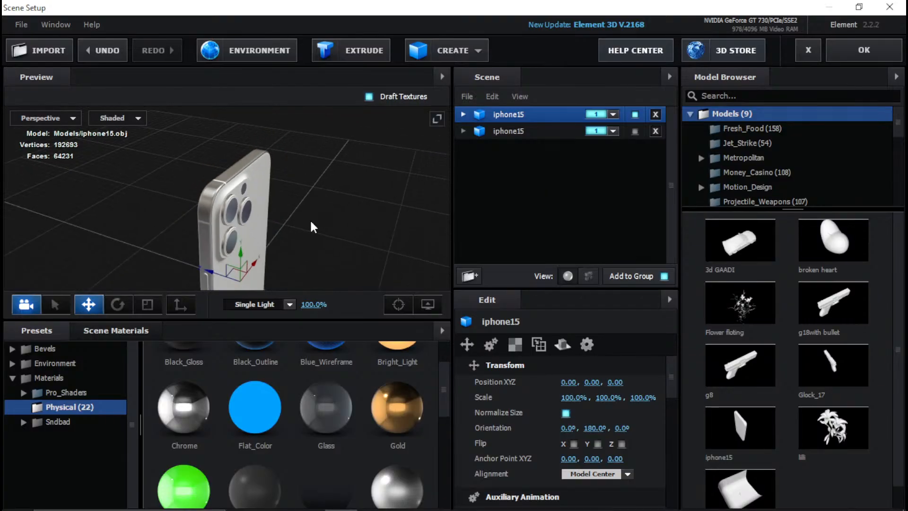
- Apply the Gold material to the contacts inside the charging port on the phone's bottom edge
{"action": "left_click_drag", "start_coordinate": [310, 219], "coordinate": [254, 227]}
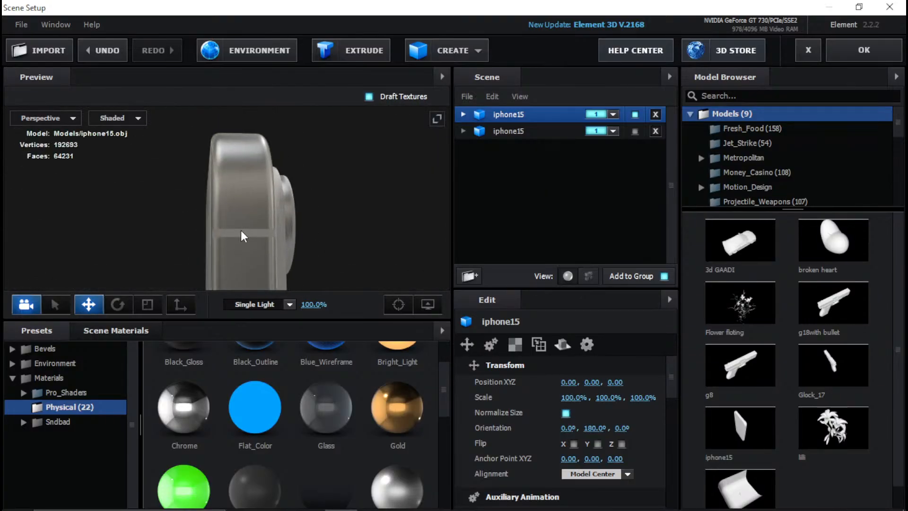
{"action": "scroll", "coordinate": [345, 398], "scroll_direction": "down", "scroll_amount": 5}
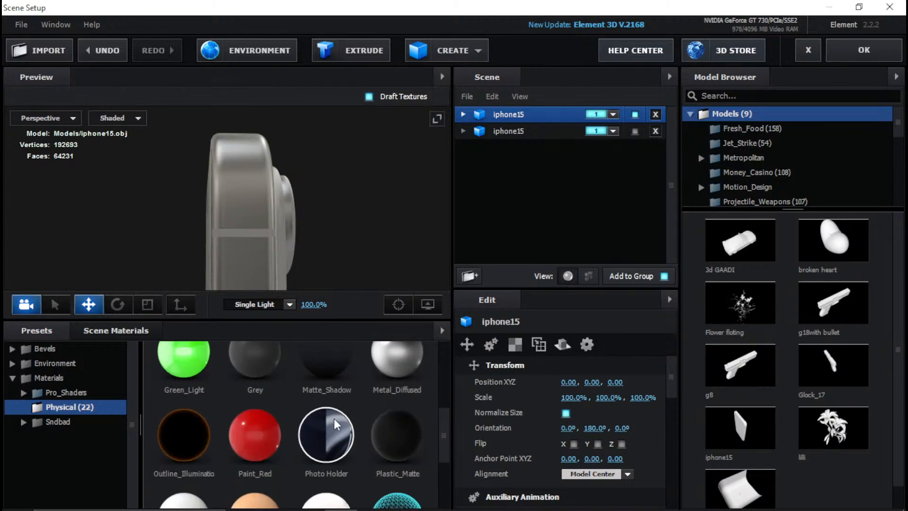
{"action": "left_click_drag", "start_coordinate": [274, 390], "coordinate": [320, 172]}
{"action": "left_click_drag", "start_coordinate": [316, 207], "coordinate": [403, 166]}
{"action": "left_click_drag", "start_coordinate": [318, 159], "coordinate": [272, 222]}
{"action": "scroll", "coordinate": [270, 205], "scroll_direction": "down", "scroll_amount": 3}
{"action": "scroll", "coordinate": [240, 260], "scroll_direction": "up", "scroll_amount": 1}
{"action": "scroll", "coordinate": [241, 255], "scroll_direction": "up", "scroll_amount": 3}
{"action": "scroll", "coordinate": [271, 221], "scroll_direction": "up", "scroll_amount": 1}
{"action": "scroll", "coordinate": [286, 382], "scroll_direction": "up", "scroll_amount": 5}
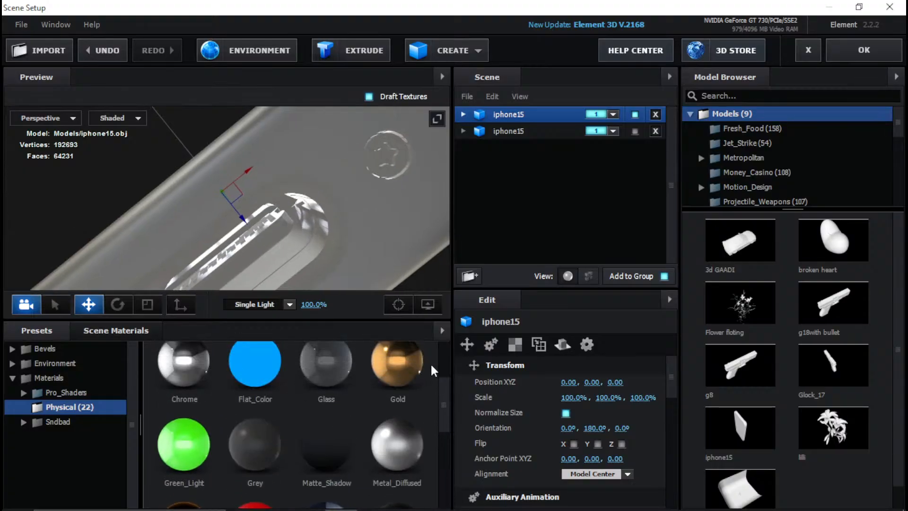
{"action": "left_click_drag", "start_coordinate": [431, 363], "coordinate": [273, 220]}
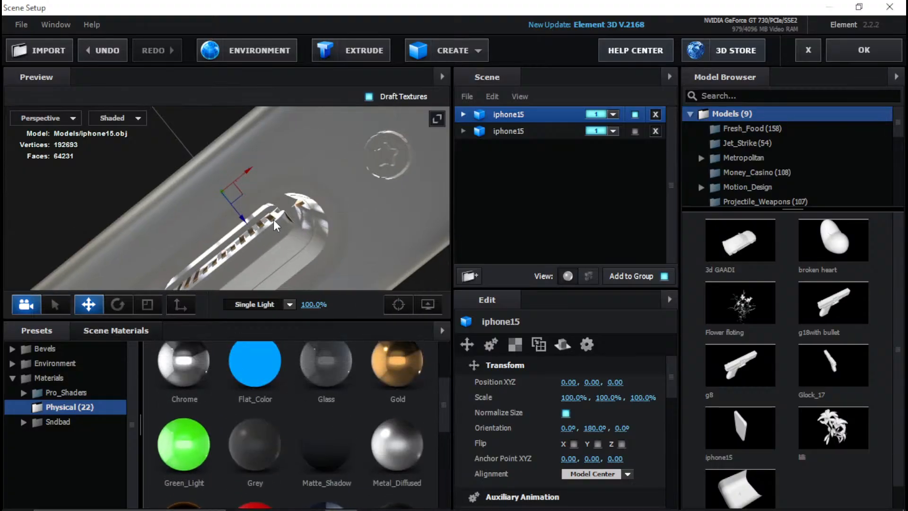
- Apply the Metal_Diffused material to the inside of the charging port and to the screw beside it
{"action": "scroll", "coordinate": [276, 221], "scroll_direction": "down", "scroll_amount": 4}
{"action": "scroll", "coordinate": [249, 225], "scroll_direction": "up", "scroll_amount": 5}
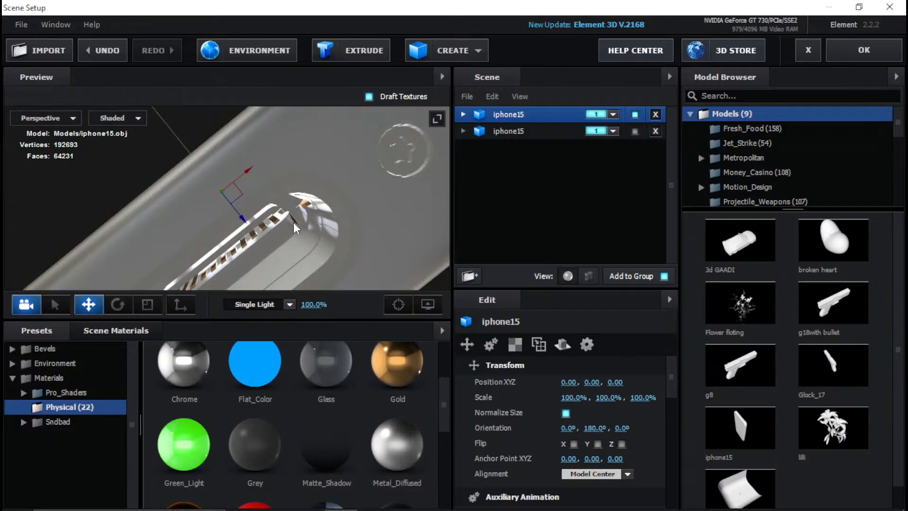
{"action": "left_click_drag", "start_coordinate": [392, 428], "coordinate": [284, 237]}
{"action": "left_click_drag", "start_coordinate": [325, 424], "coordinate": [299, 273]}
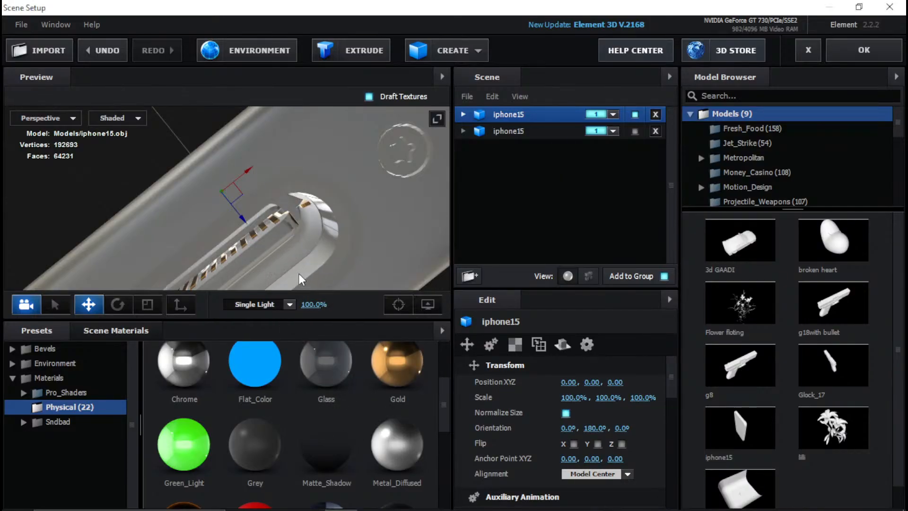
{"action": "scroll", "coordinate": [299, 273], "scroll_direction": "down", "scroll_amount": 3}
{"action": "scroll", "coordinate": [294, 233], "scroll_direction": "up", "scroll_amount": 2}
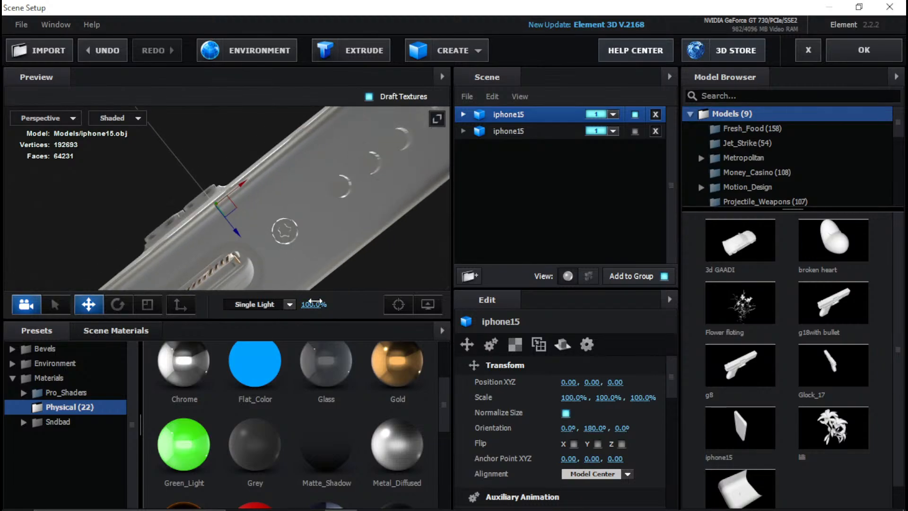
{"action": "left_click_drag", "start_coordinate": [399, 427], "coordinate": [285, 231]}
- Apply the Matte_Shadow material and then Plastic_Matte to the speaker holes on the phone's bottom edge
{"action": "scroll", "coordinate": [352, 385], "scroll_direction": "up", "scroll_amount": 2}
{"action": "scroll", "coordinate": [255, 402], "scroll_direction": "down", "scroll_amount": 2}
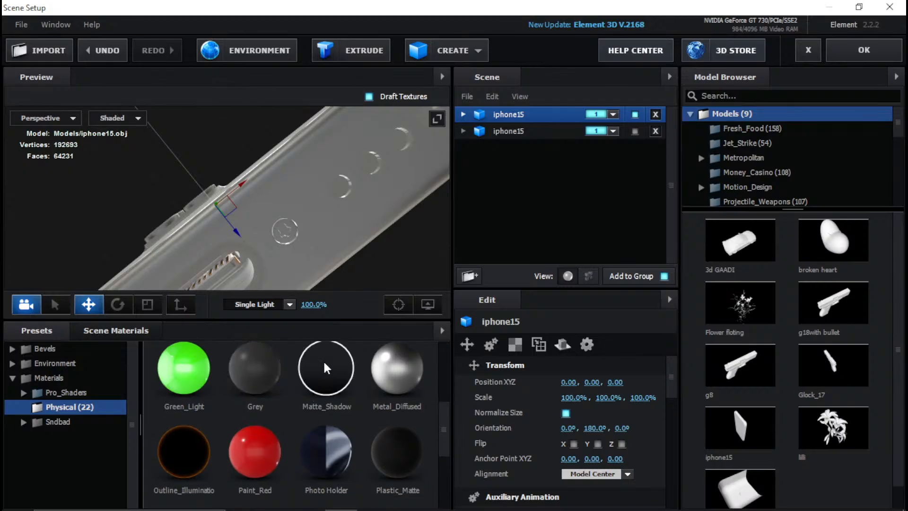
{"action": "left_click_drag", "start_coordinate": [323, 359], "coordinate": [341, 186]}
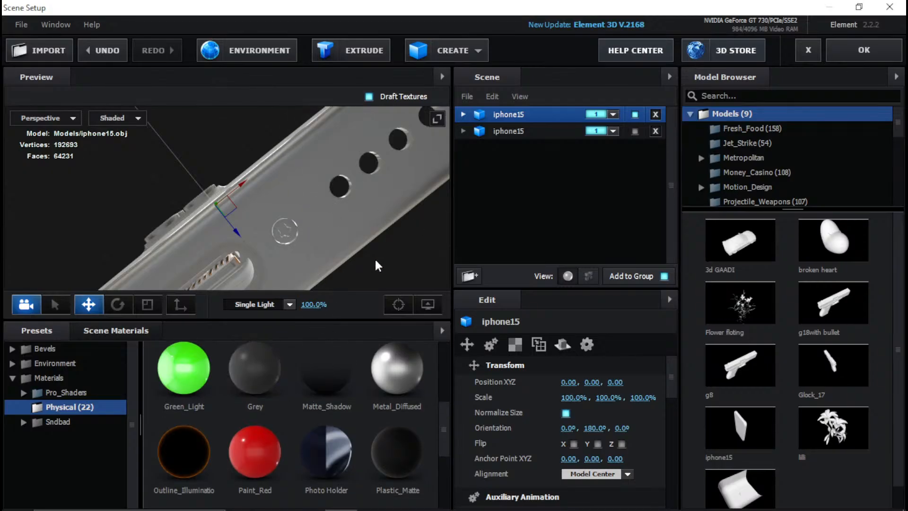
{"action": "left_click_drag", "start_coordinate": [390, 450], "coordinate": [338, 190]}
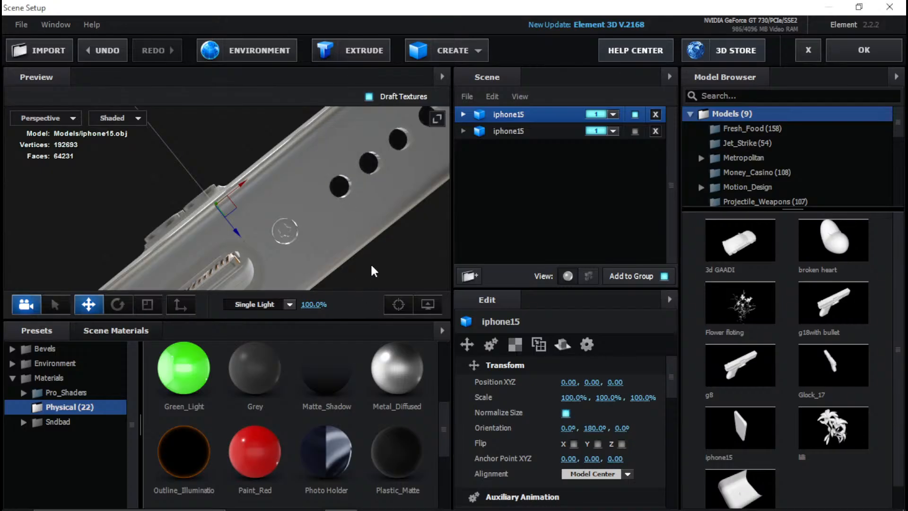
- Delete the newly textured iphone15 model from the scene and show the original iphone15 model again
{"action": "left_click_drag", "start_coordinate": [370, 269], "coordinate": [275, 204]}
{"action": "scroll", "coordinate": [277, 199], "scroll_direction": "up", "scroll_amount": 3}
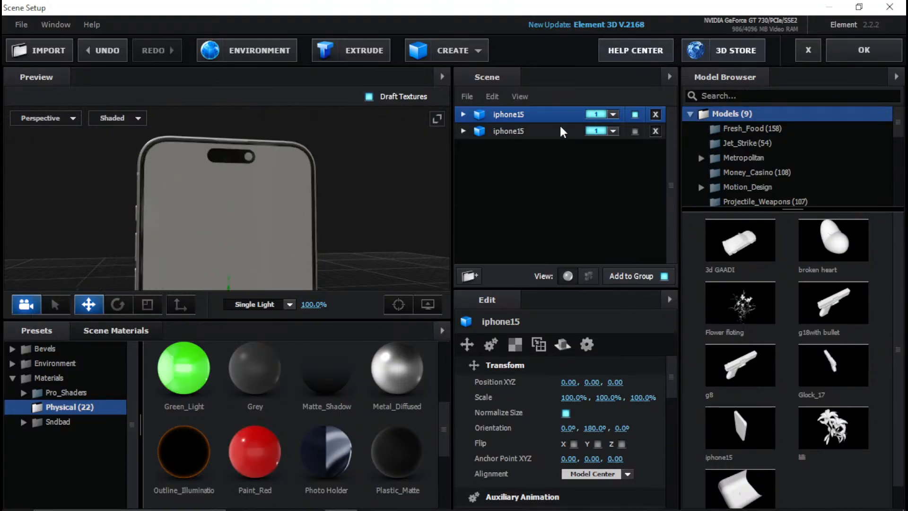
{"action": "key", "text": "Delete"}
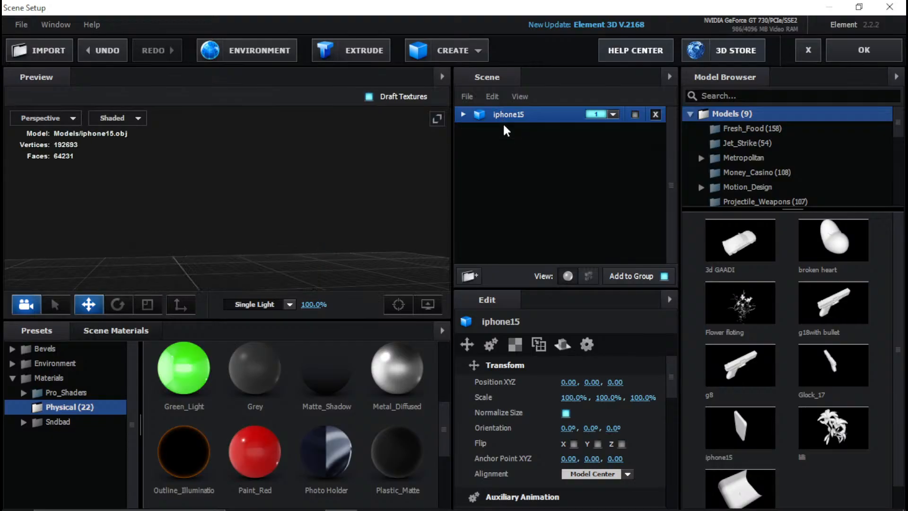
{"action": "left_click", "coordinate": [636, 115]}
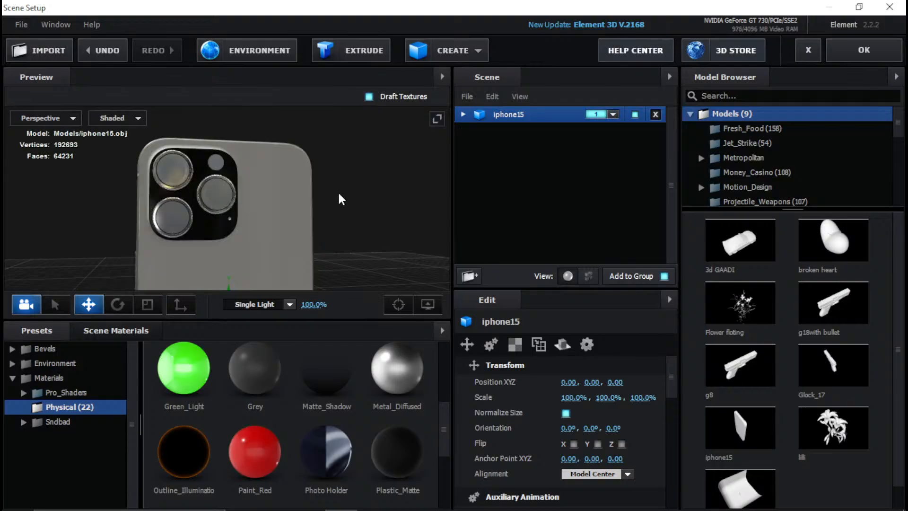
- Check the original phone's camera and screen, accept the scene setup and switch to the MAIN composition
{"action": "left_click_drag", "start_coordinate": [338, 192], "coordinate": [508, 209]}
{"action": "scroll", "coordinate": [151, 187], "scroll_direction": "up", "scroll_amount": 5}
{"action": "scroll", "coordinate": [206, 154], "scroll_direction": "up", "scroll_amount": 10}
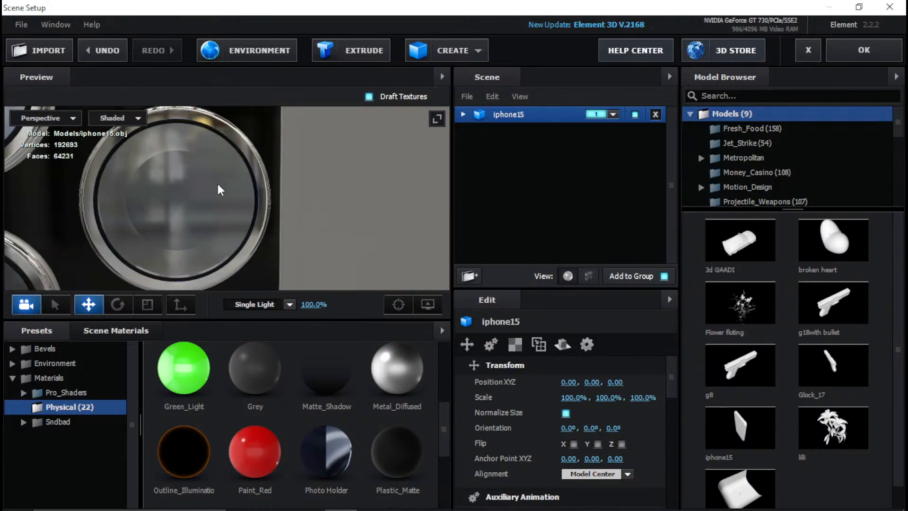
{"action": "left_click_drag", "start_coordinate": [218, 187], "coordinate": [264, 180]}
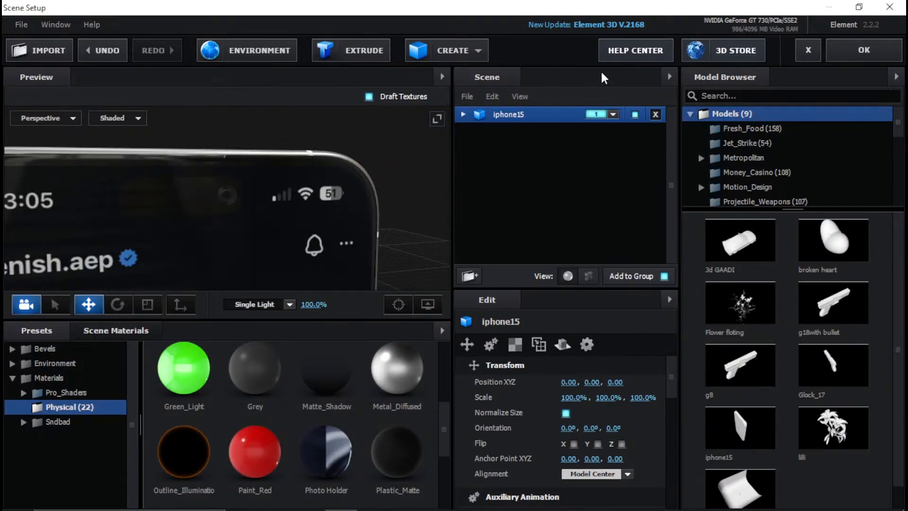
{"action": "left_click", "coordinate": [828, 56]}
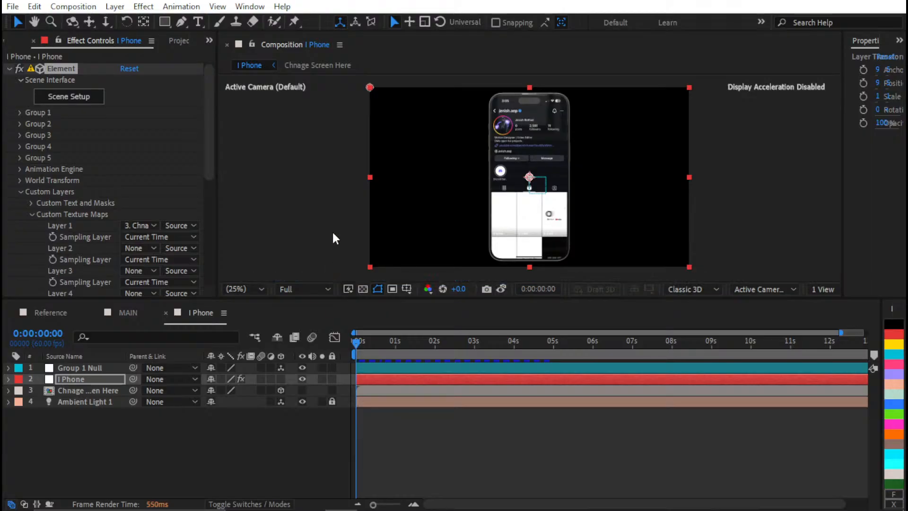
{"action": "left_click", "coordinate": [132, 312]}
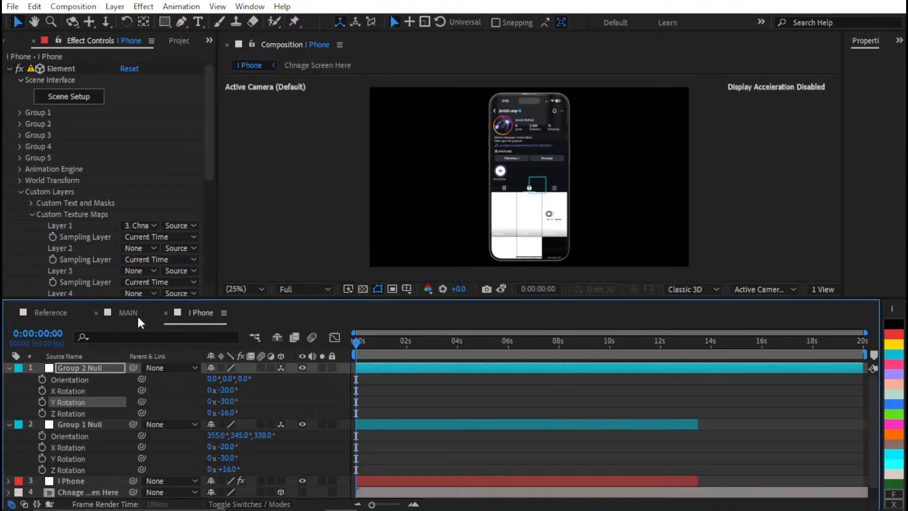
{"action": "left_click", "coordinate": [502, 382]}
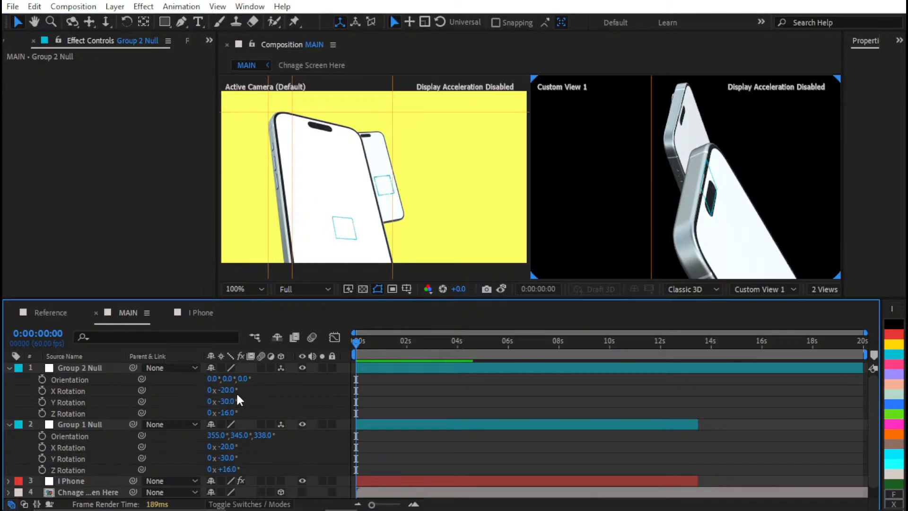
- Set Group 2 Null's Z Rotation to 16° and its Y Rotation to 30°
{"action": "left_click_drag", "start_coordinate": [227, 389], "coordinate": [243, 411]}
{"action": "key", "text": "ctrl+z"}
{"action": "left_click", "coordinate": [231, 413]}
{"action": "type", "text": "16"}
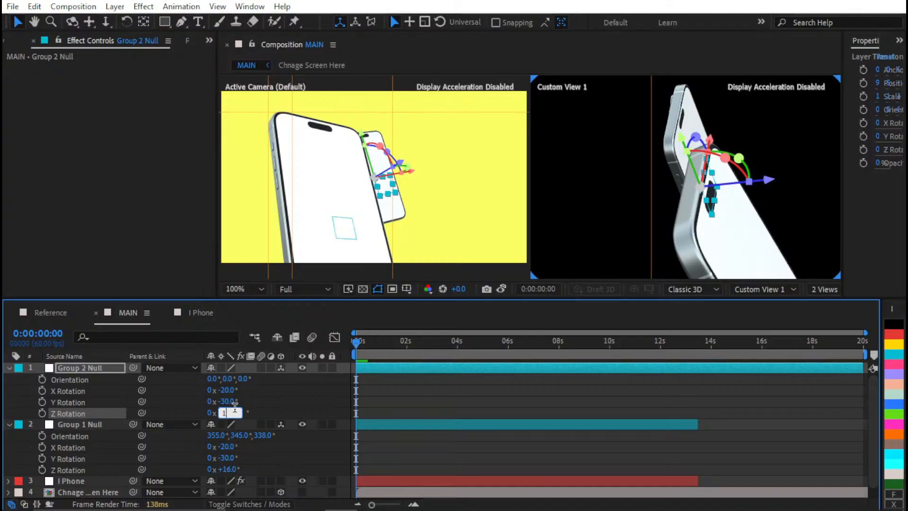
{"action": "key", "text": "Return"}
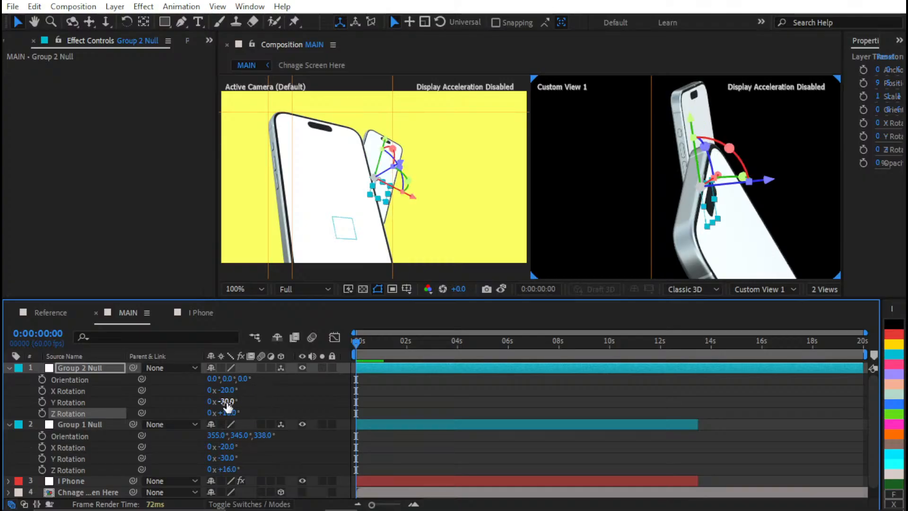
{"action": "type", "text": "30"}
{"action": "key", "text": "Return"}
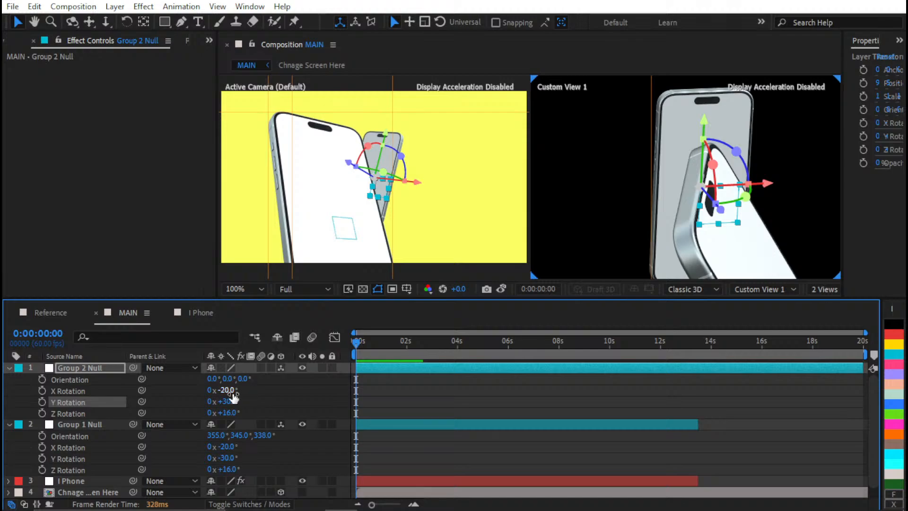
- Try an X Rotation of -16° on Group 2 Null, then set it back to -20°
{"action": "key", "text": "Return"}
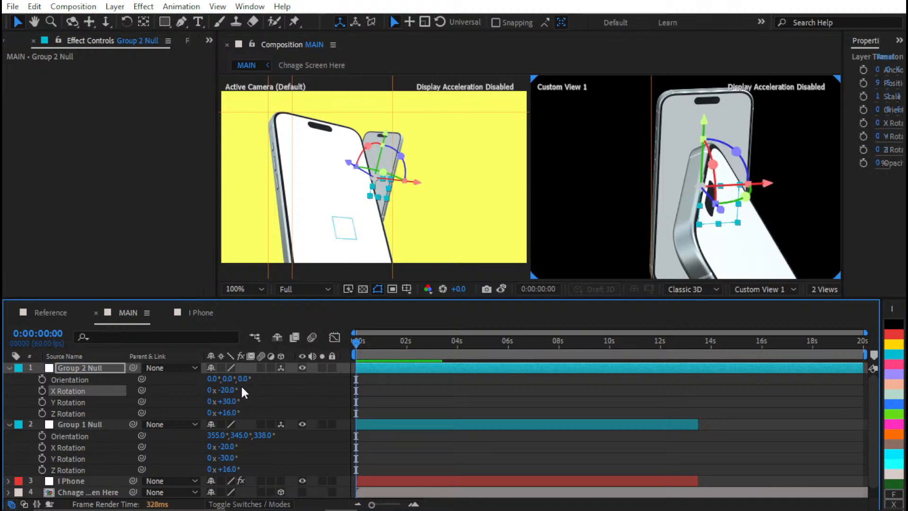
{"action": "type", "text": "10"}
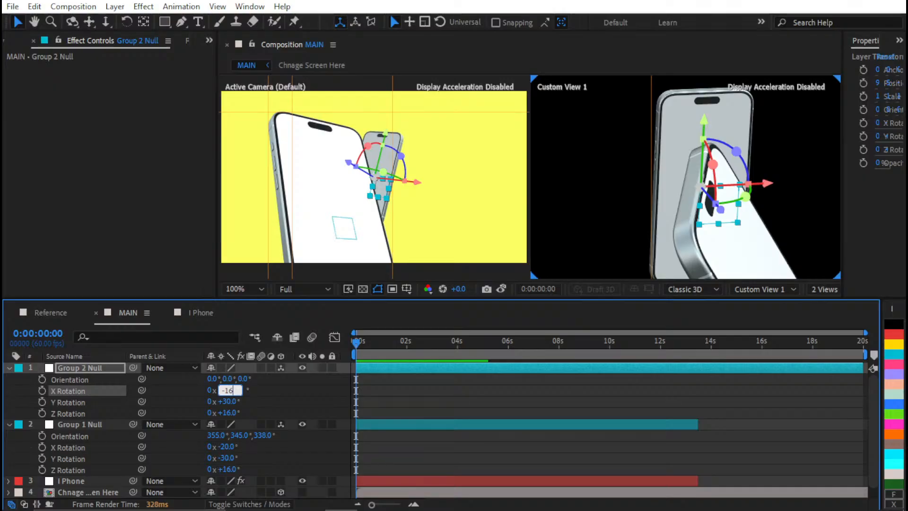
{"action": "key", "text": "Return"}
{"action": "left_click", "coordinate": [230, 389]}
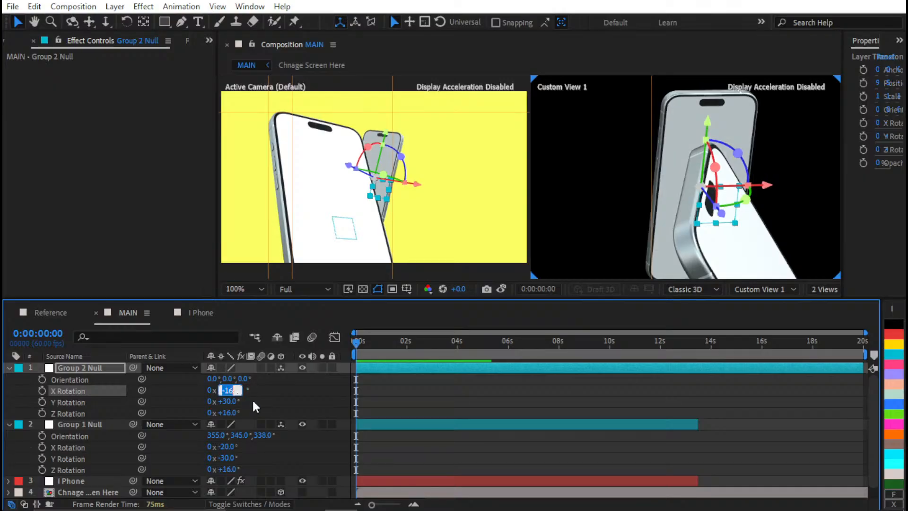
{"action": "type", "text": "-20"}
{"action": "key", "text": "Return"}
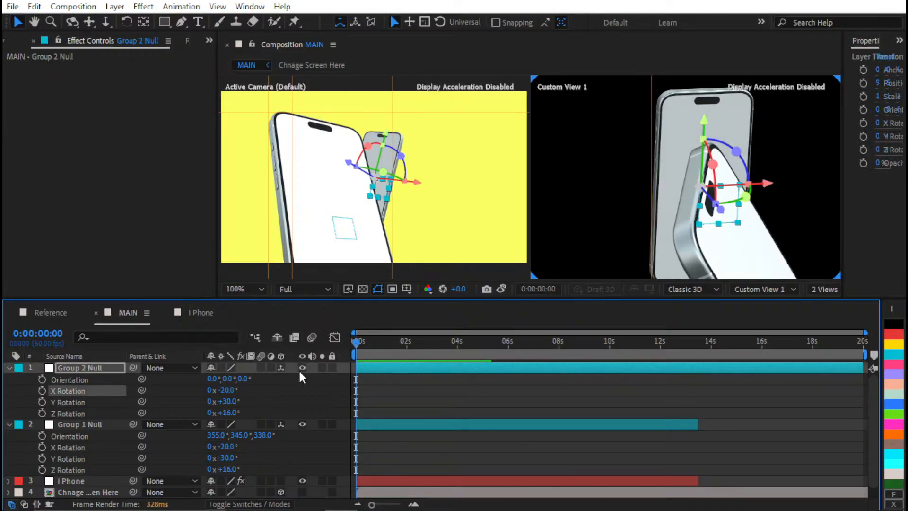
- Set Group 2 Null's X position to 1191 and collapse the properties of the layers
{"action": "key", "text": "p"}
{"action": "left_click_drag", "start_coordinate": [242, 379], "coordinate": [359, 369]}
{"action": "key", "text": "ctrl+z"}
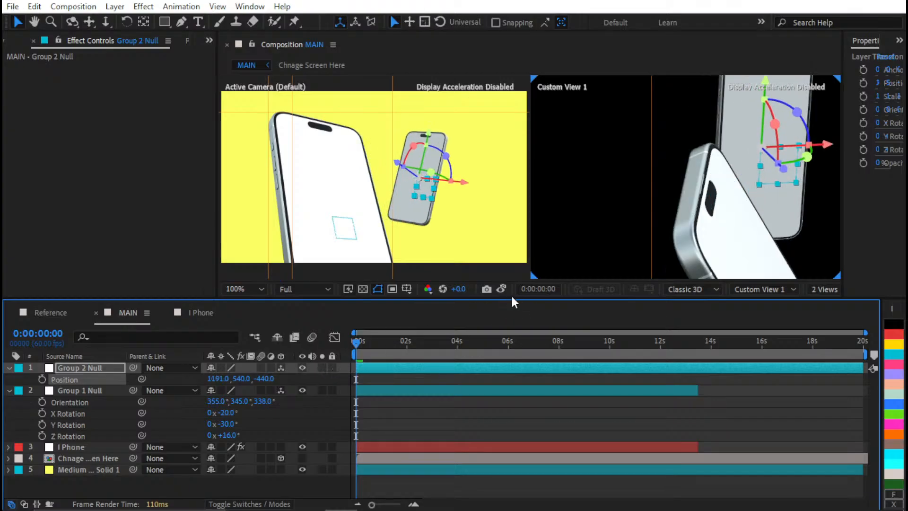
{"action": "left_click", "coordinate": [423, 404]}
{"action": "key", "text": "u"}
{"action": "key", "text": "shift+/"}
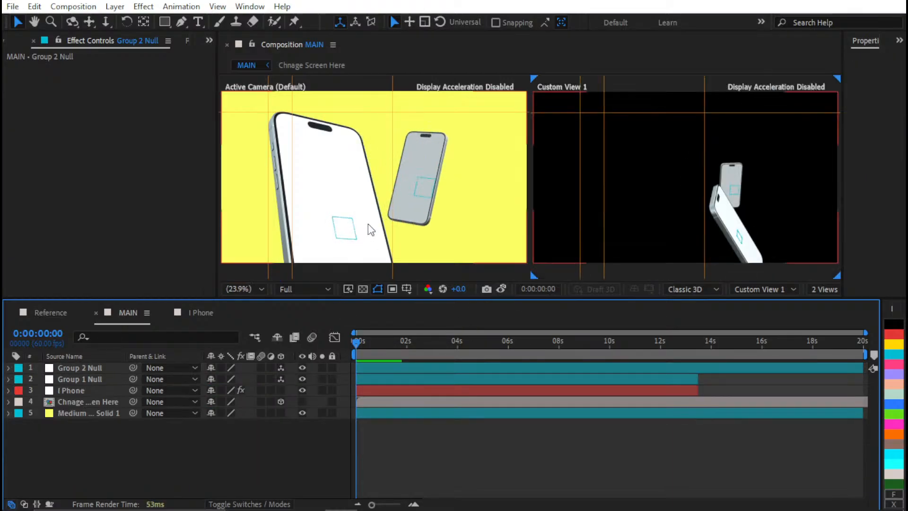
- Select the I Phone layer and make the Active Camera view the active one
{"action": "left_click", "coordinate": [637, 217]}
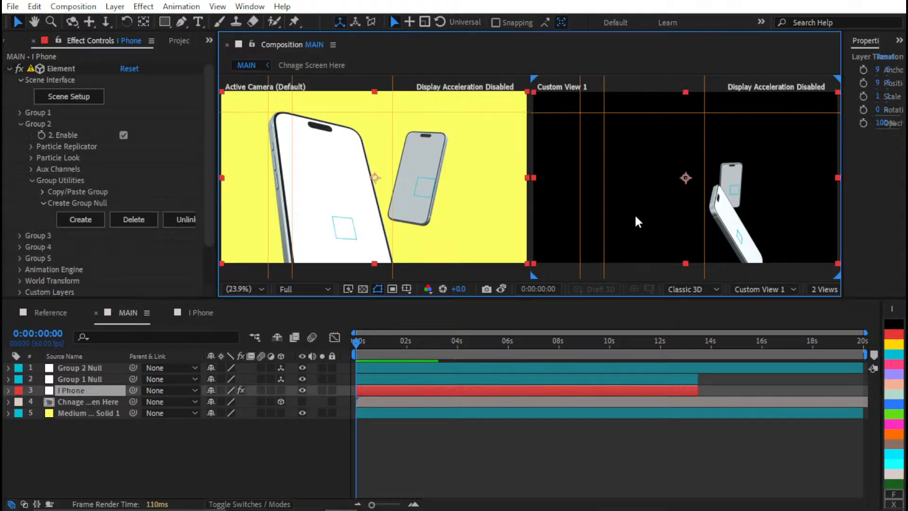
{"action": "left_click", "coordinate": [470, 246]}
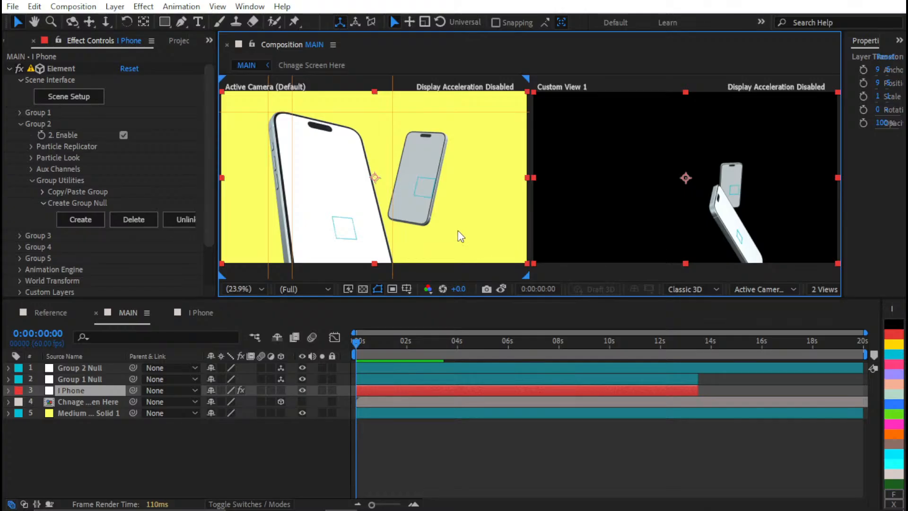
{"action": "scroll", "coordinate": [452, 215], "scroll_direction": "down", "scroll_amount": 3}
{"action": "scroll", "coordinate": [452, 216], "scroll_direction": "up", "scroll_amount": 3}
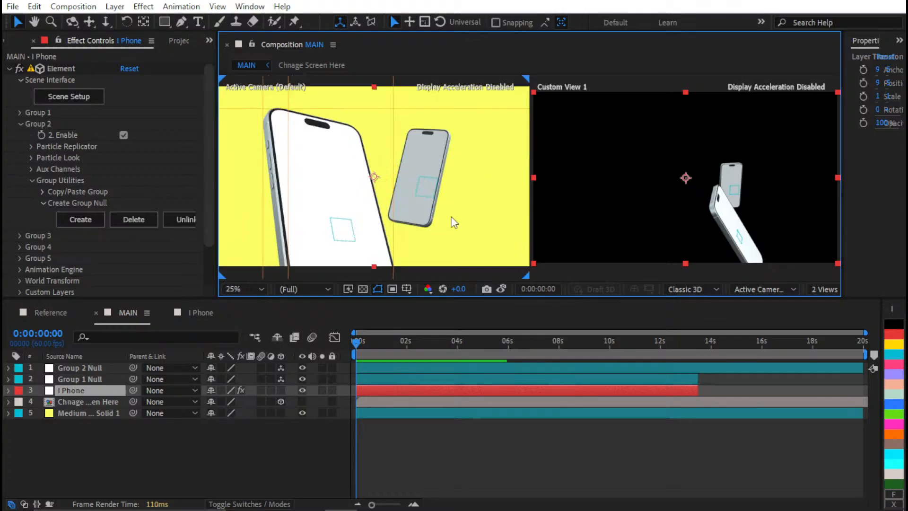
- Set Group 2 Null's Z position to -880 in the MAIN composition
{"action": "scroll", "coordinate": [437, 205], "scroll_direction": "down", "scroll_amount": 1}
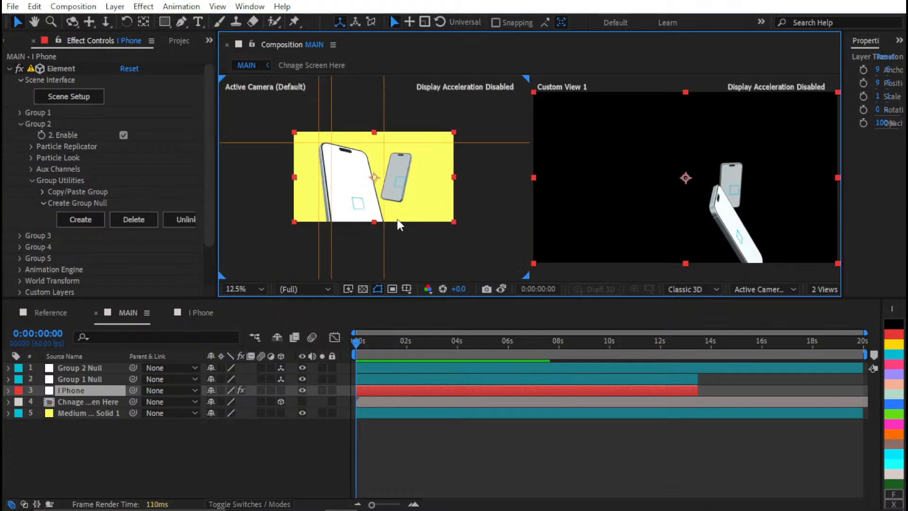
{"action": "key", "text": "shift+slash"}
{"action": "left_click", "coordinate": [389, 368]}
{"action": "key", "text": "p"}
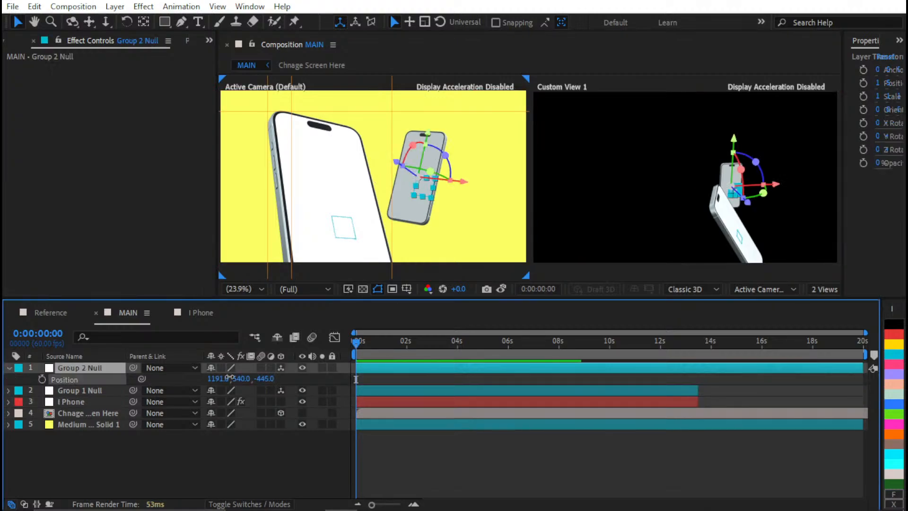
{"action": "left_click_drag", "start_coordinate": [229, 378], "coordinate": [4, 401]}
{"action": "left_click_drag", "start_coordinate": [260, 378], "coordinate": [231, 392]}
{"action": "left_click", "coordinate": [269, 380]}
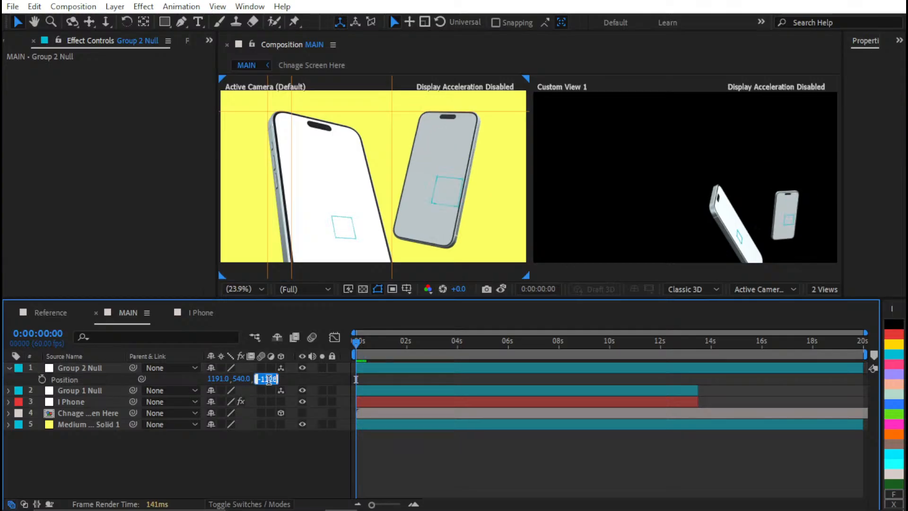
{"action": "type", "text": "-880"}
{"action": "key", "text": "Return"}
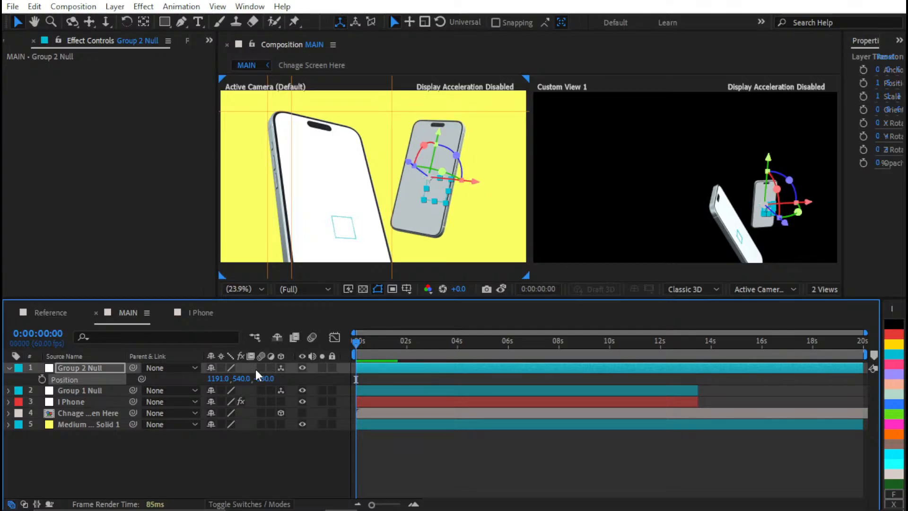
- Set Group 2 Null's X position to 1077, then try moving the null freely in Custom View 1
{"action": "left_click_drag", "start_coordinate": [212, 379], "coordinate": [139, 380]}
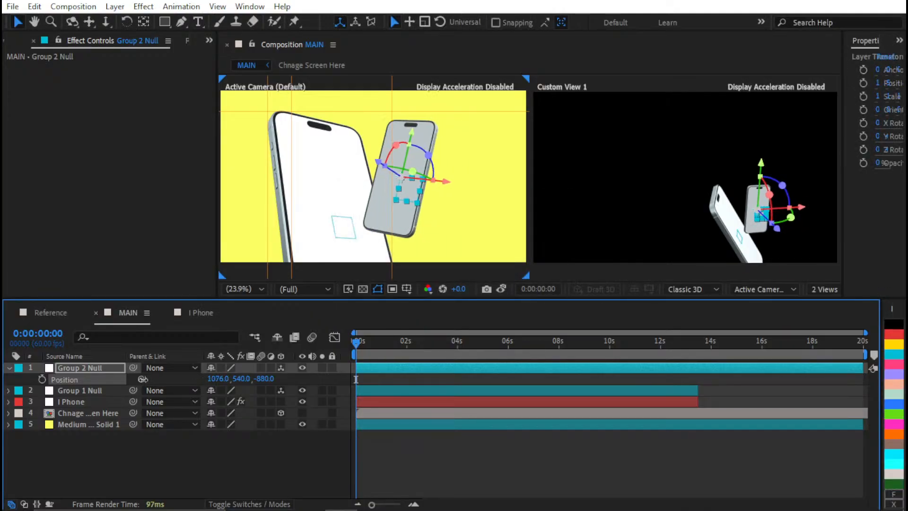
{"action": "scroll", "coordinate": [641, 248], "scroll_direction": "down", "scroll_amount": 3}
{"action": "scroll", "coordinate": [667, 242], "scroll_direction": "up", "scroll_amount": 3}
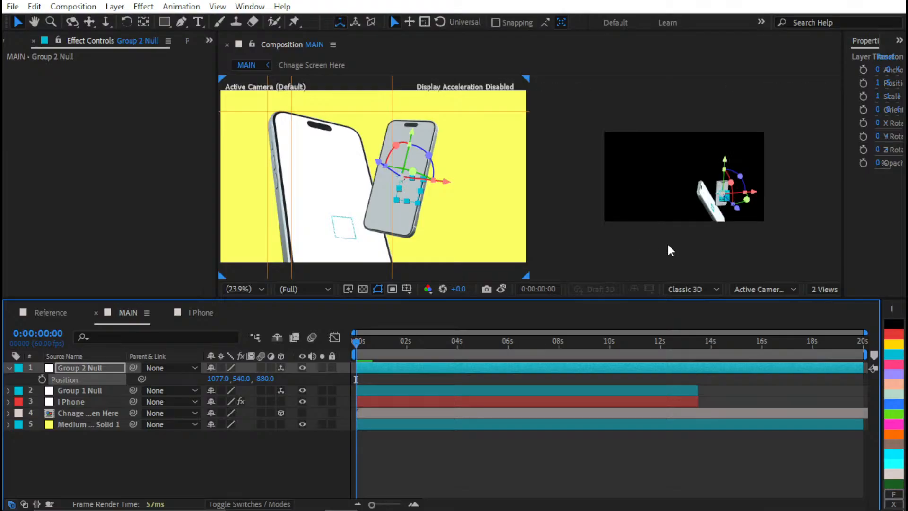
{"action": "scroll", "coordinate": [666, 241], "scroll_direction": "up", "scroll_amount": 2}
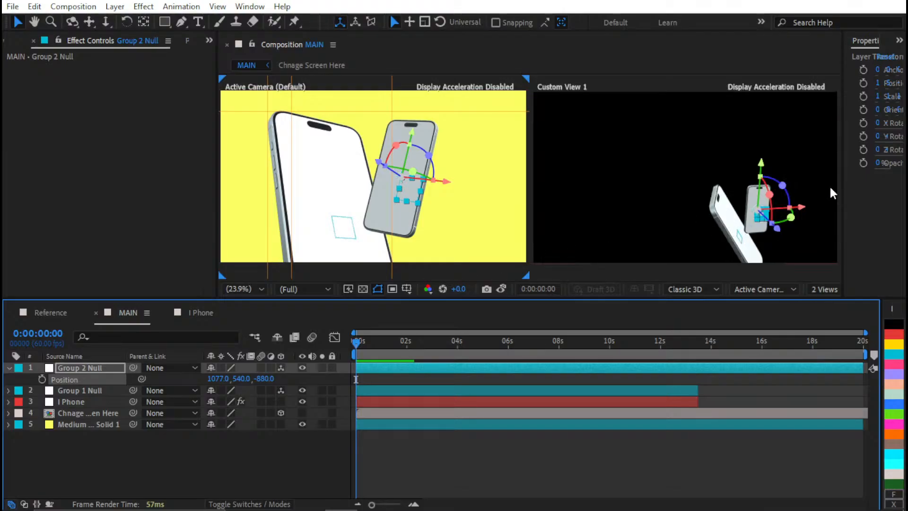
{"action": "left_click_drag", "start_coordinate": [804, 209], "coordinate": [227, 396]}
{"action": "key", "text": "ctrl+z"}
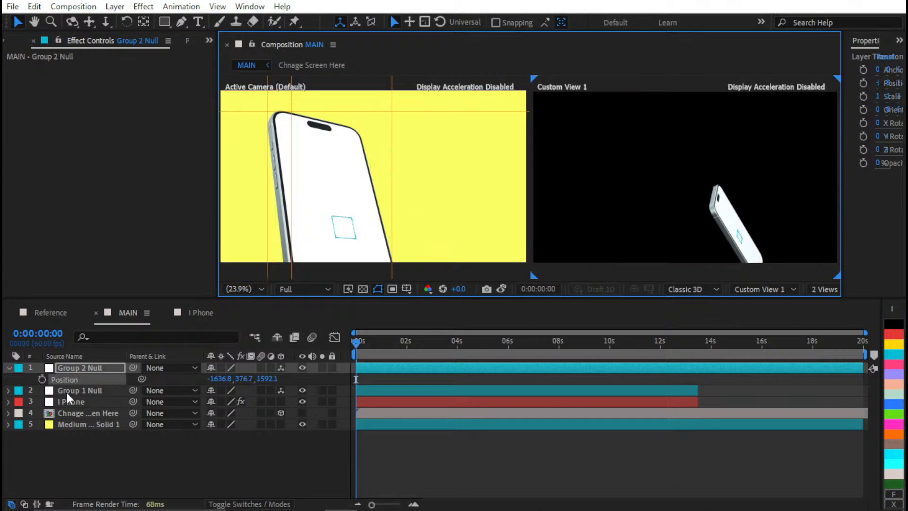
- Set Group 2's Particle Size to 20 in the Element effect on the I Phone layer
{"action": "left_click", "coordinate": [69, 401]}
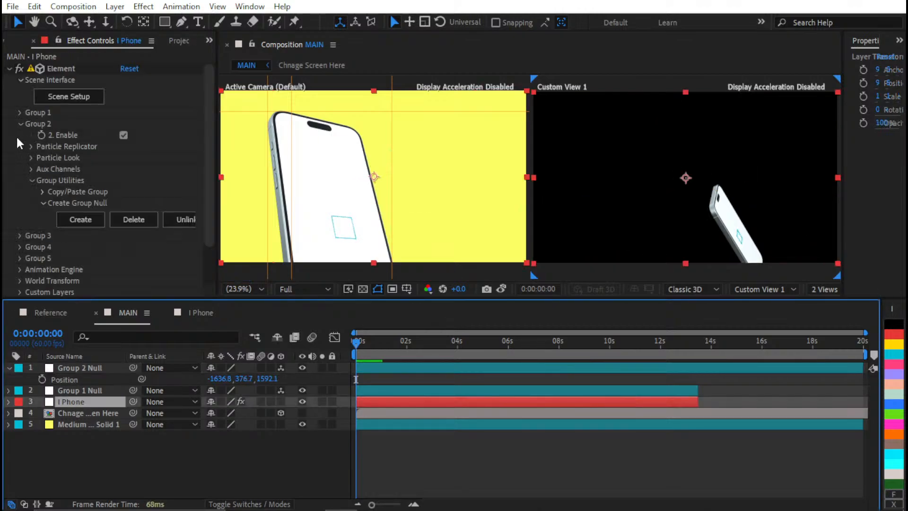
{"action": "left_click", "coordinate": [32, 180]}
{"action": "left_click", "coordinate": [30, 146]}
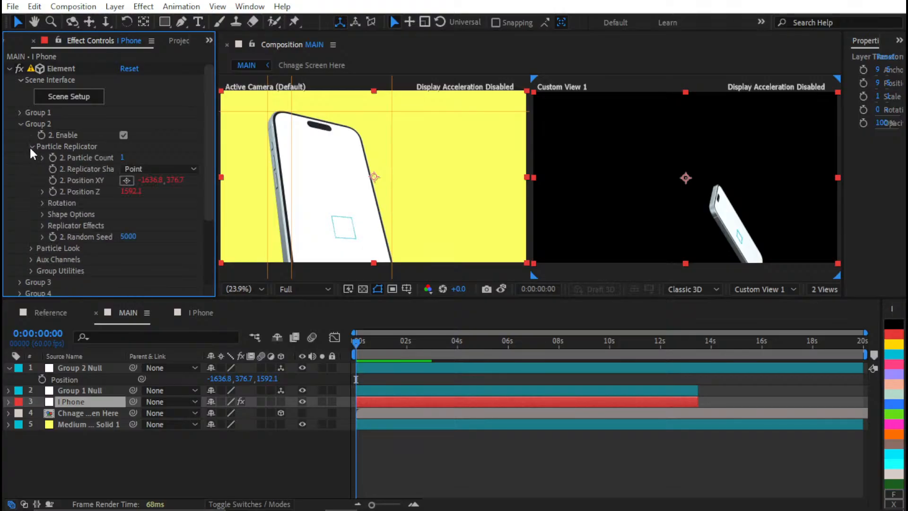
{"action": "left_click", "coordinate": [30, 146]}
{"action": "left_click", "coordinate": [30, 158]}
{"action": "left_click", "coordinate": [135, 168]}
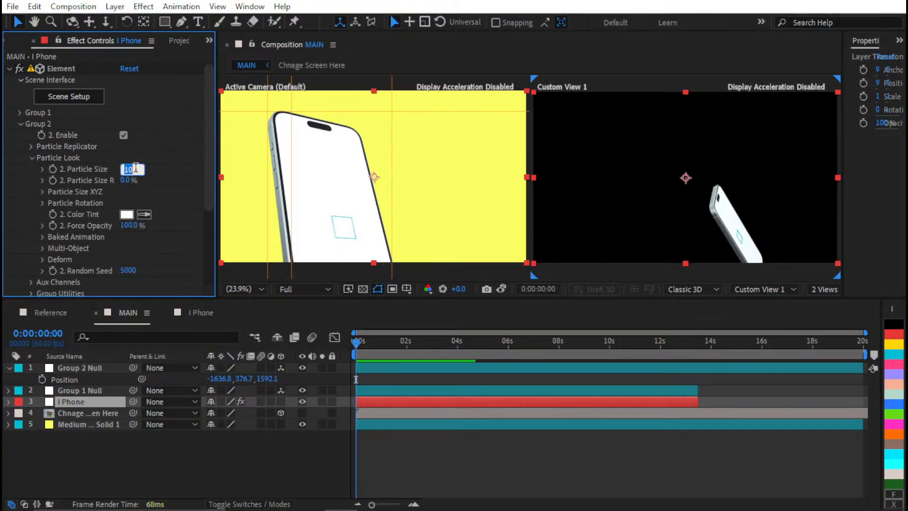
{"action": "key", "text": "Return"}
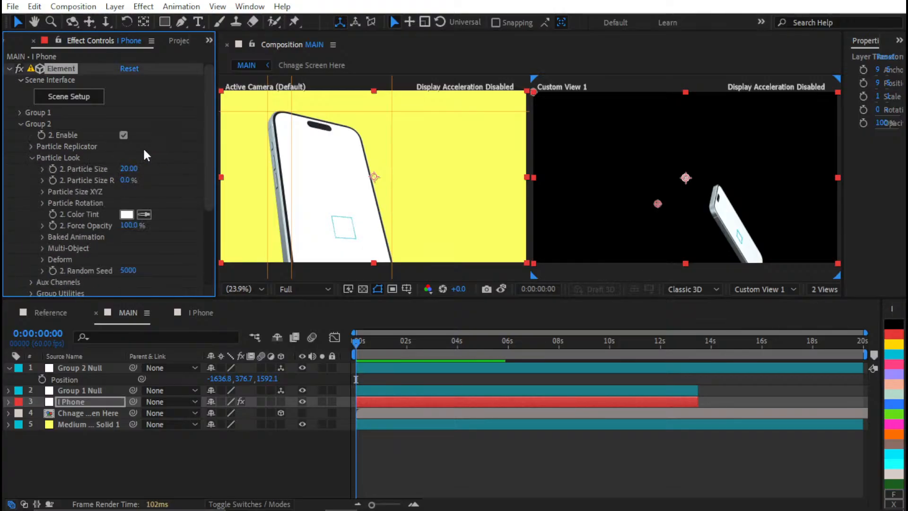
- Check Group 1's Particle Replicator and Particle Look settings in the Element effect for comparison with Group 2
{"action": "left_click", "coordinate": [19, 113]}
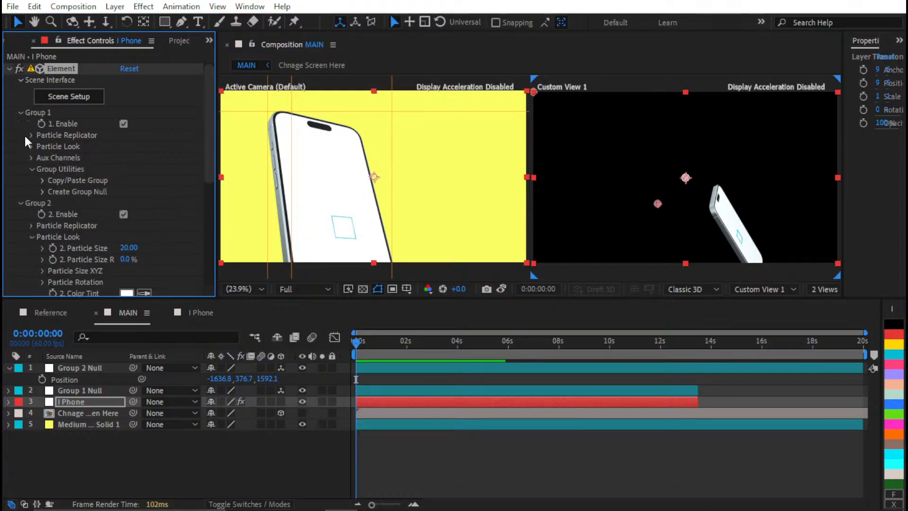
{"action": "left_click", "coordinate": [30, 135]}
{"action": "left_click", "coordinate": [31, 136]}
{"action": "left_click", "coordinate": [31, 147]}
{"action": "left_click", "coordinate": [31, 136]}
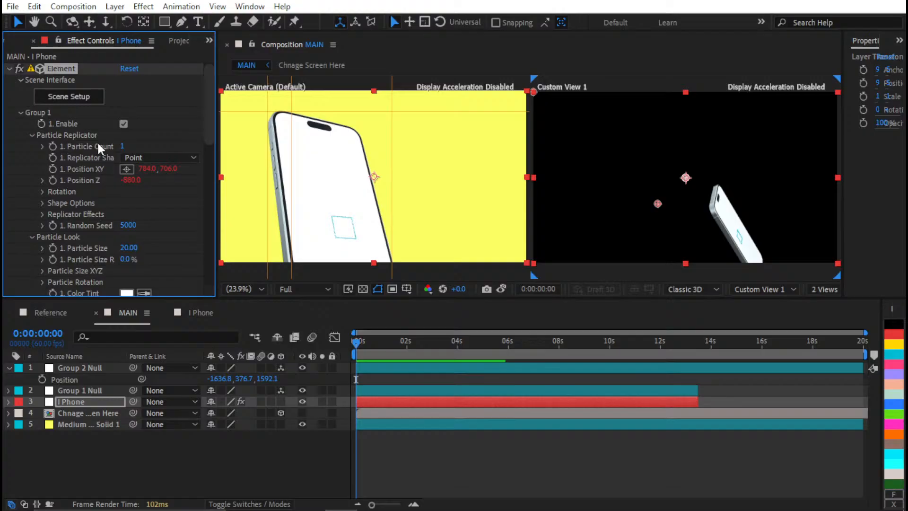
{"action": "left_click", "coordinate": [20, 113]}
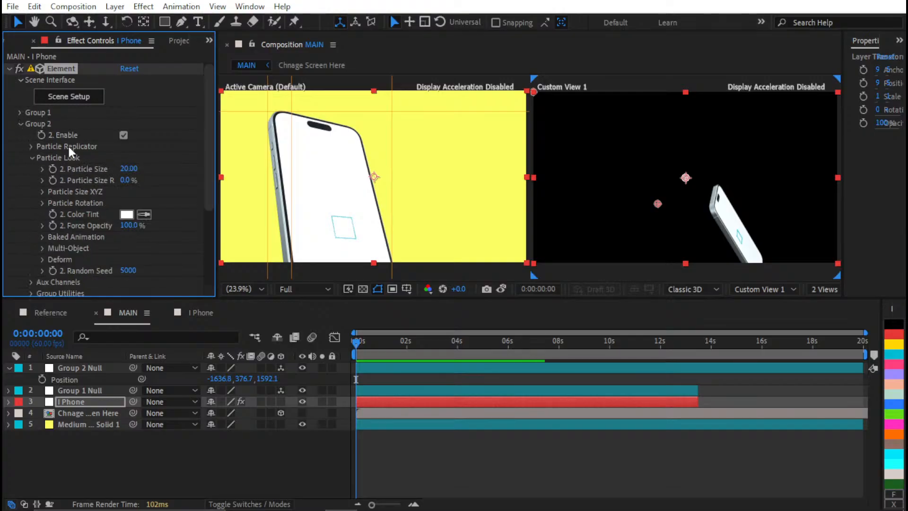
- Restore Group 2 Null's Z position to -880 and look for the null around Custom View 1
{"action": "left_click", "coordinate": [337, 368]}
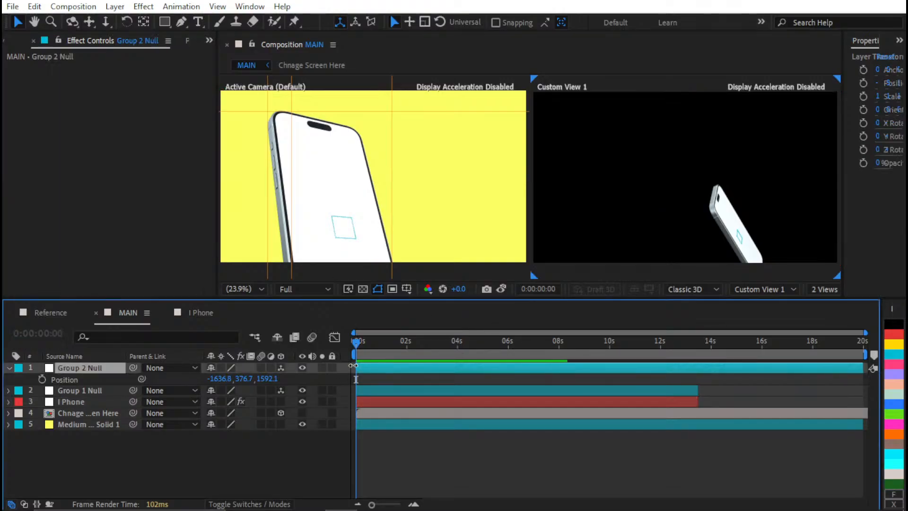
{"action": "left_click", "coordinate": [268, 379]}
{"action": "type", "text": "-880"}
{"action": "key", "text": "Return"}
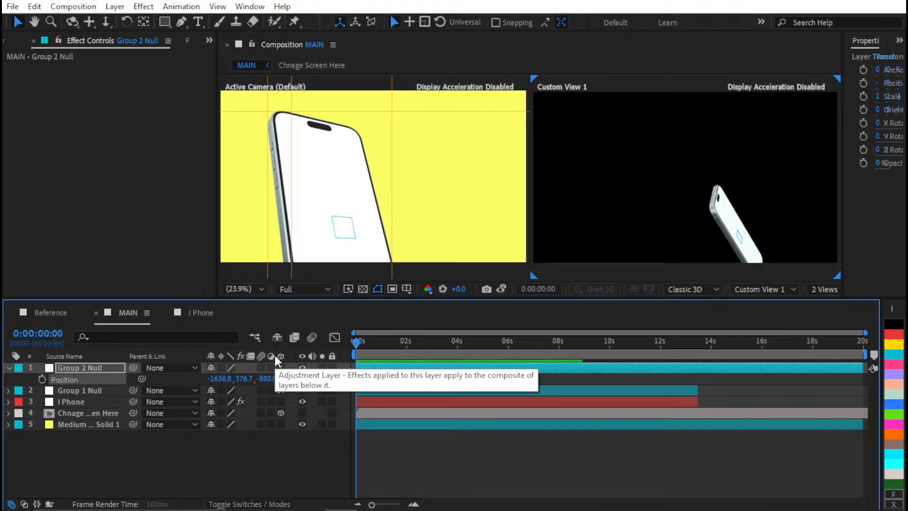
{"action": "scroll", "coordinate": [595, 212], "scroll_direction": "down", "scroll_amount": 3}
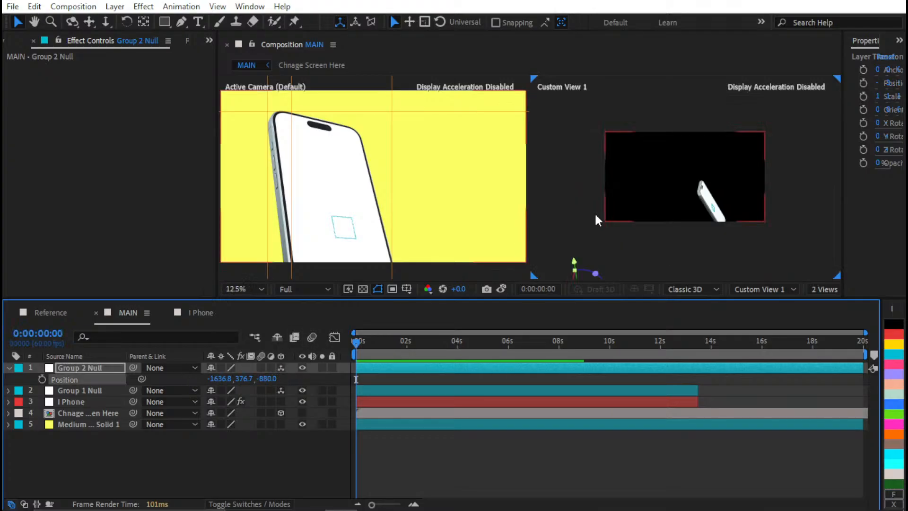
{"action": "scroll", "coordinate": [591, 215], "scroll_direction": "down", "scroll_amount": 3}
{"action": "scroll", "coordinate": [592, 218], "scroll_direction": "up", "scroll_amount": 3}
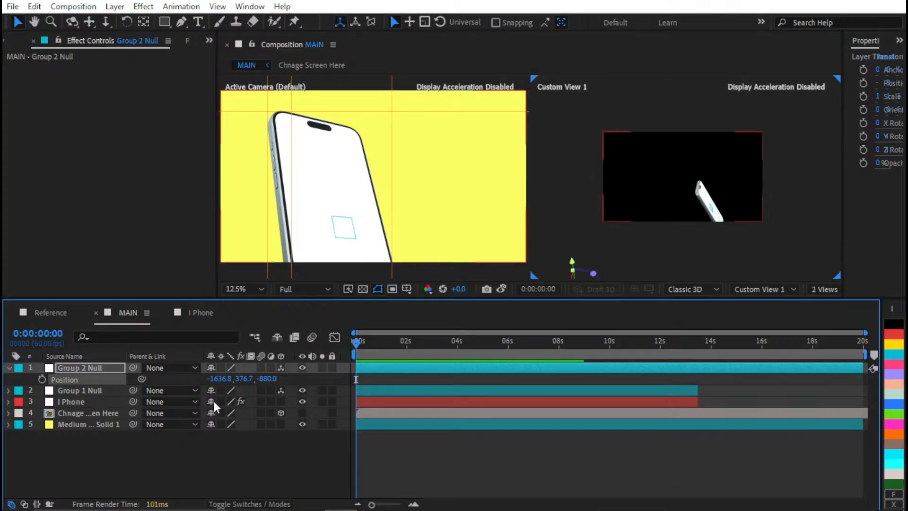
- Show Group 1 Null's Position and match Group 2 Null to it with X 784 and Y 706
{"action": "left_click", "coordinate": [95, 398]}
{"action": "left_click", "coordinate": [98, 391]}
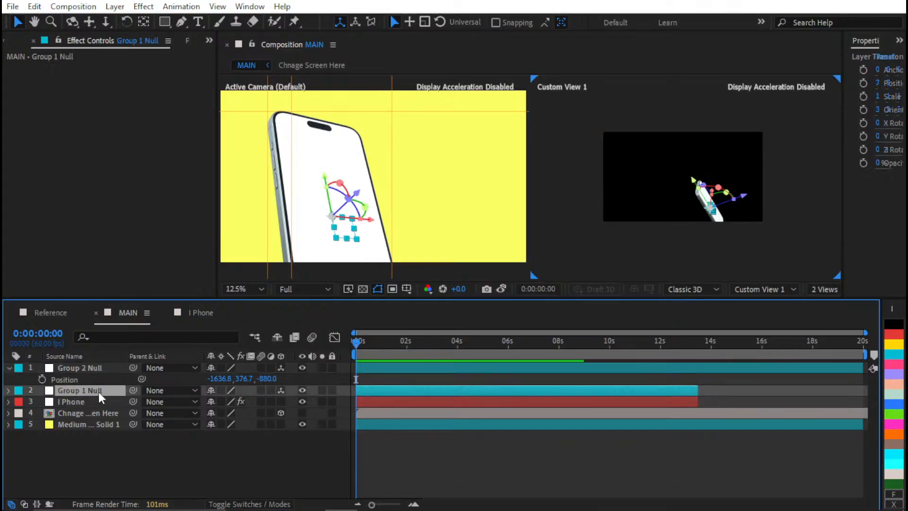
{"action": "key", "text": "p"}
{"action": "left_click", "coordinate": [222, 378]}
{"action": "key", "text": "BackSpace"}
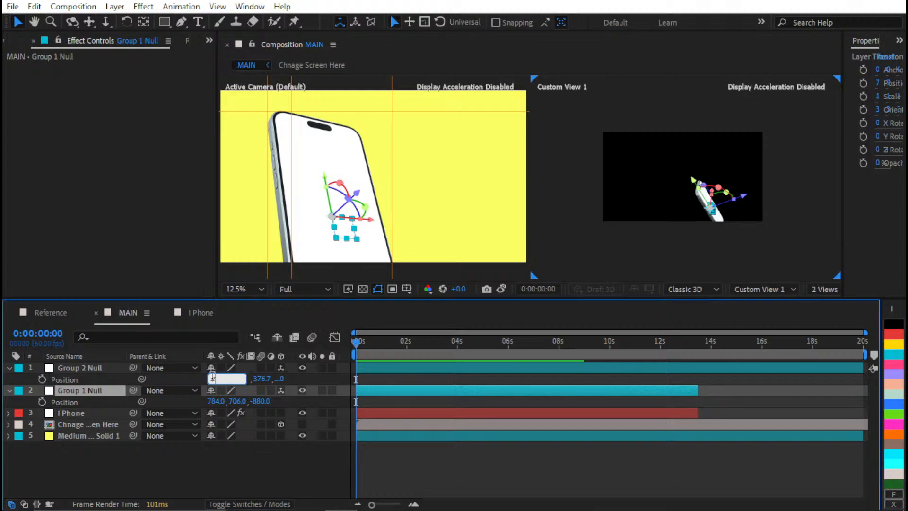
{"action": "type", "text": "784"}
{"action": "key", "text": "Tab"}
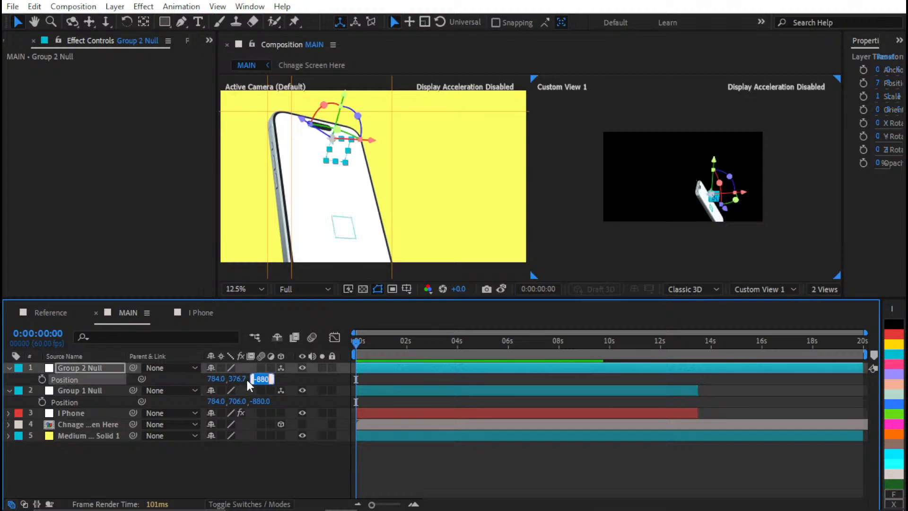
{"action": "type", "text": "706"}
{"action": "key", "text": "Return"}
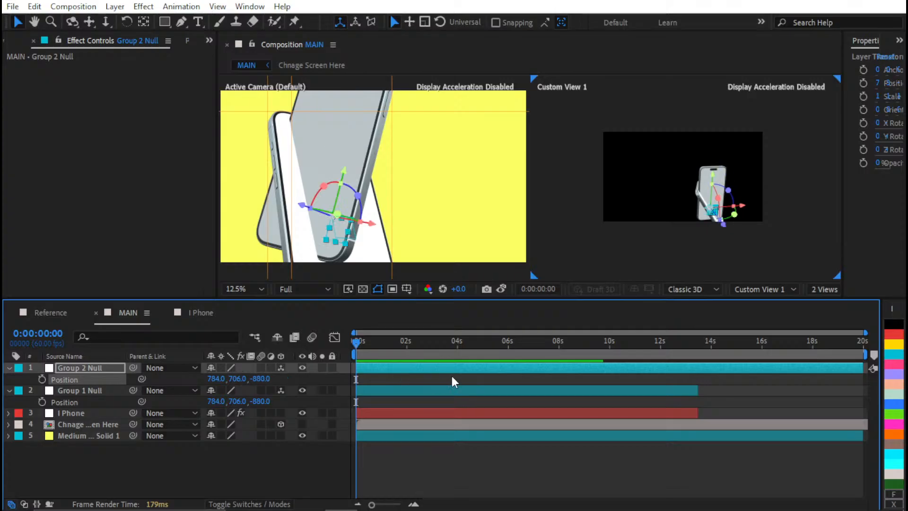
- Try a Z position of -440 on Group 2 Null
{"action": "left_click", "coordinate": [263, 379]}
{"action": "type", "text": "-440"}
{"action": "key", "text": "Return"}
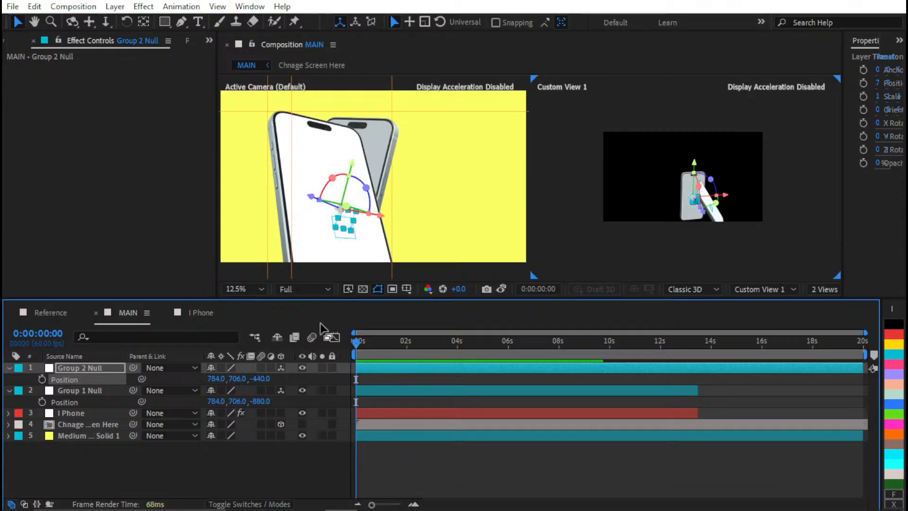
- Set Group 2 Null's X position to 1091 and its Z position to 0
{"action": "left_click_drag", "start_coordinate": [213, 380], "coordinate": [403, 362]}
{"action": "left_click", "coordinate": [269, 379]}
{"action": "type", "text": "0"}
{"action": "key", "text": "Return"}
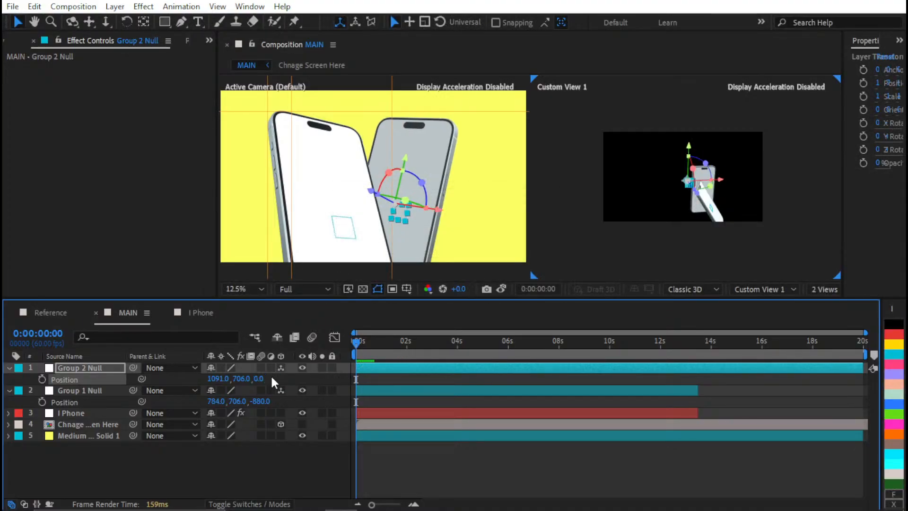
- Move Group 2 Null farther along X and set its X position to 1260
{"action": "left_click_drag", "start_coordinate": [218, 378], "coordinate": [275, 372]}
{"action": "left_click", "coordinate": [213, 379]}
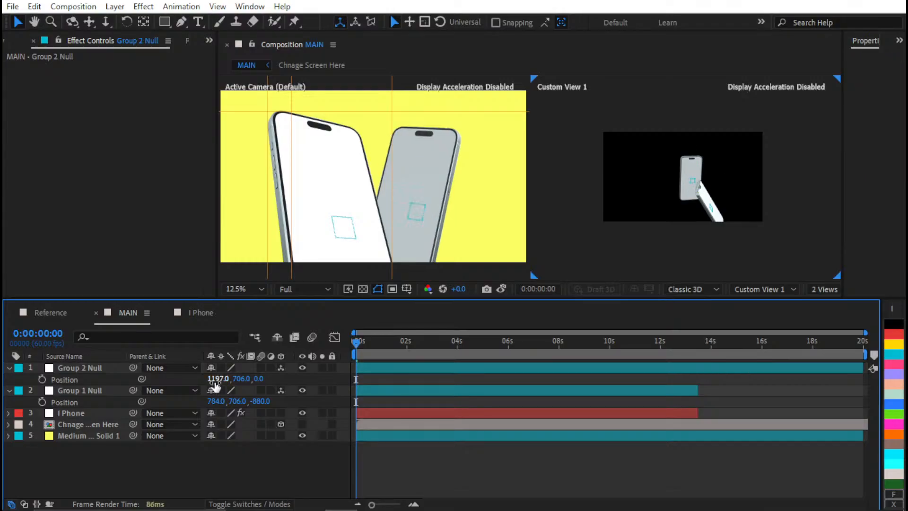
{"action": "type", "text": "11"}
{"action": "key", "text": "BackSpace"}
{"action": "type", "text": "200"}
{"action": "key", "text": "BackSpace"}
{"action": "key", "text": "BackSpace"}
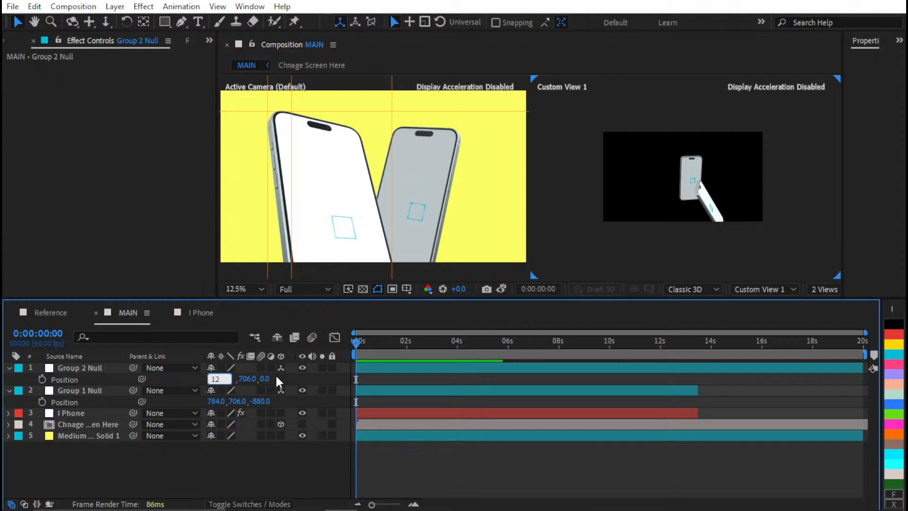
{"action": "type", "text": "60"}
{"action": "left_click", "coordinate": [276, 373]}
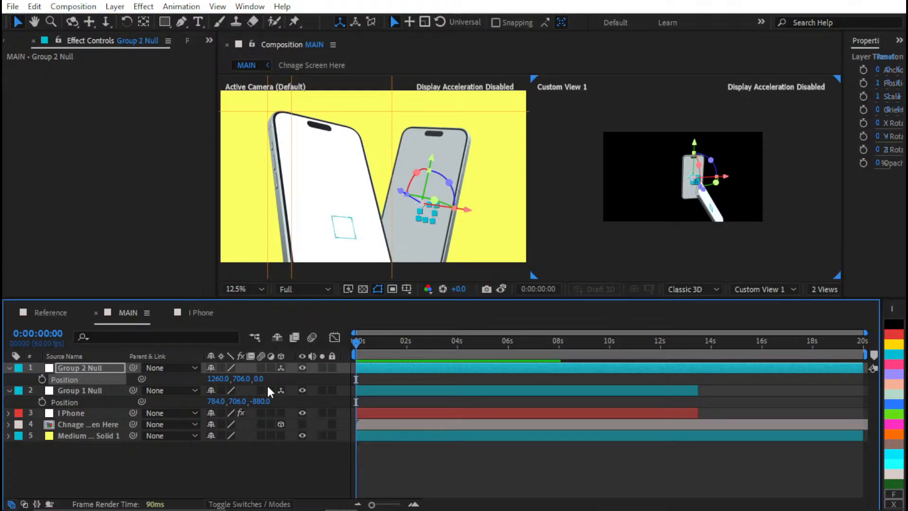
- Raise Group 2 Null to a Y position of 443 and compare the frame with the stored snapshot
{"action": "left_click_drag", "start_coordinate": [239, 379], "coordinate": [594, 290]}
{"action": "left_click", "coordinate": [493, 285]}
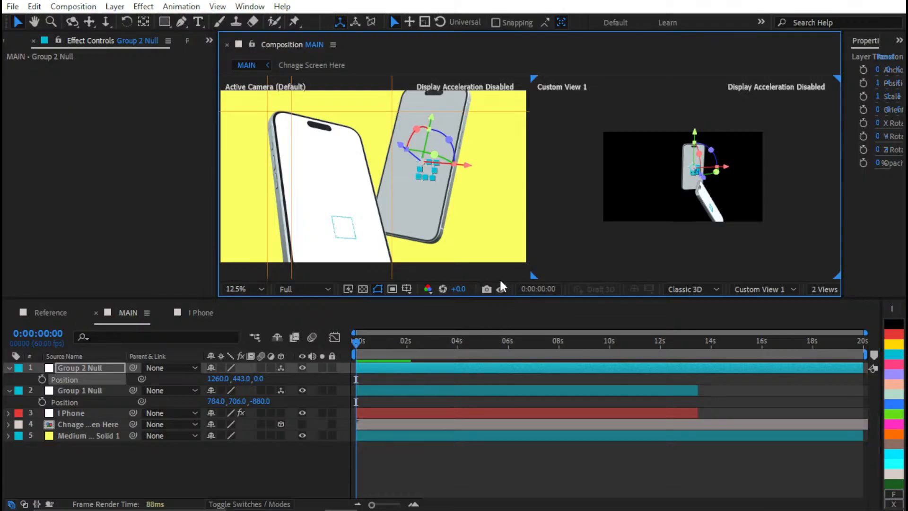
{"action": "left_click", "coordinate": [502, 288]}
{"action": "left_click_drag", "start_coordinate": [501, 289], "coordinate": [501, 289]}
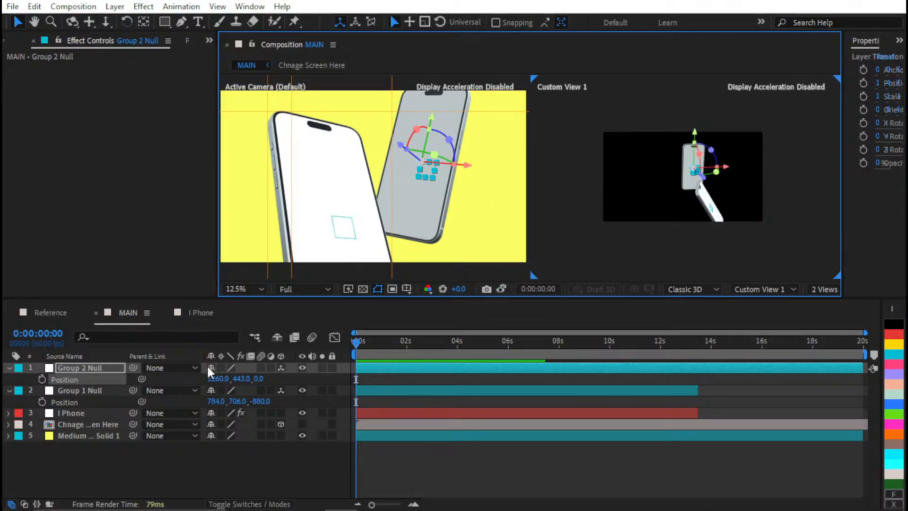
- Show Group 2 Null's rotation properties and set its X Rotation to -30°
{"action": "key", "text": "r"}
{"action": "left_click", "coordinate": [236, 366]}
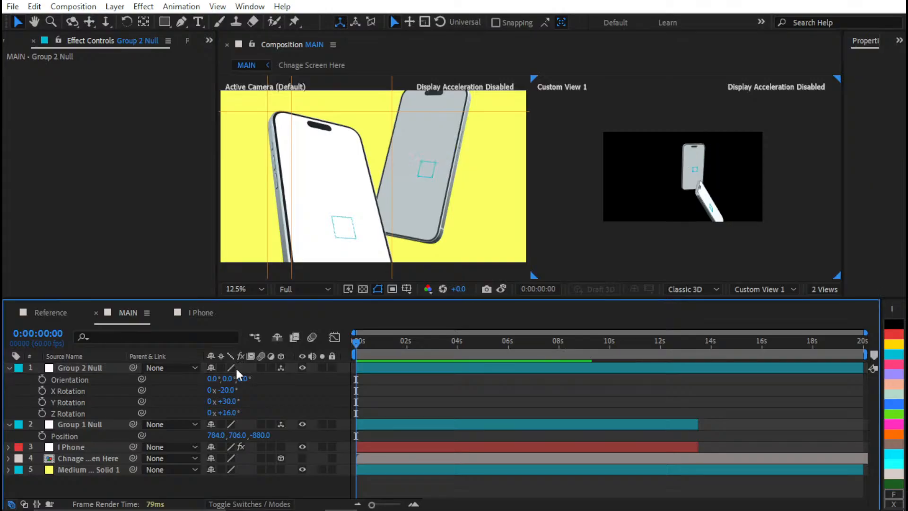
{"action": "left_click_drag", "start_coordinate": [232, 390], "coordinate": [222, 389]}
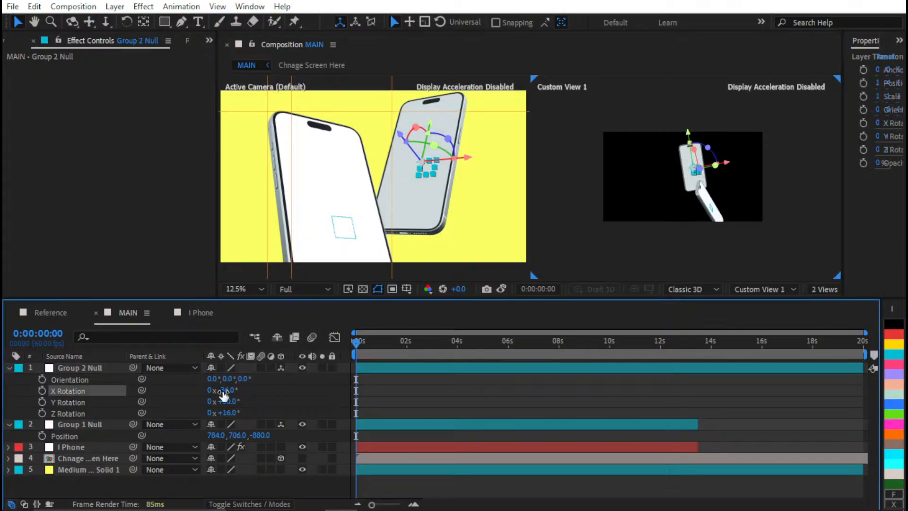
{"action": "left_click", "coordinate": [233, 388]}
{"action": "type", "text": "-30"}
{"action": "key", "text": "Return"}
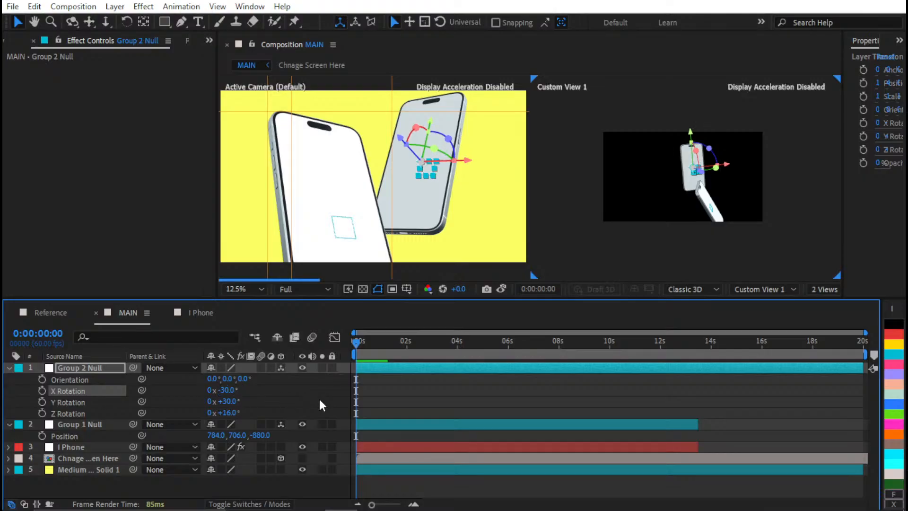
{"action": "left_click", "coordinate": [329, 382]}
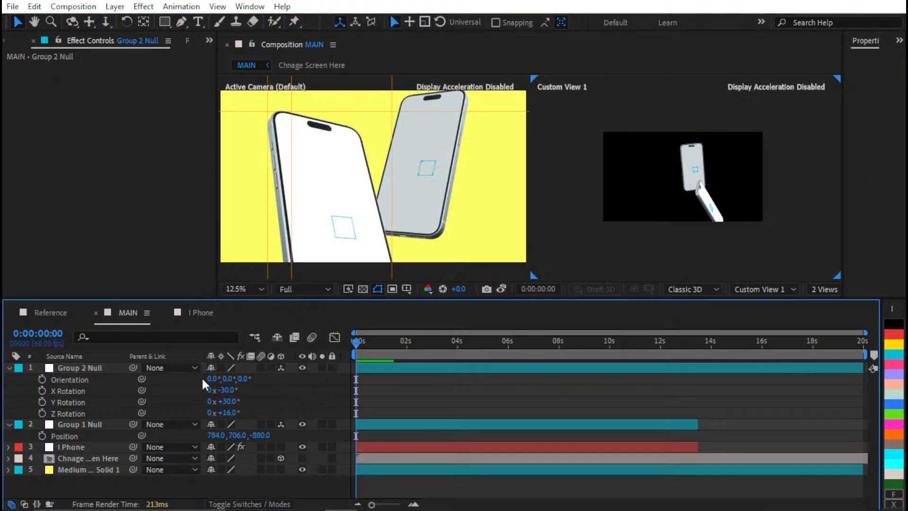
{"action": "left_click", "coordinate": [413, 368]}
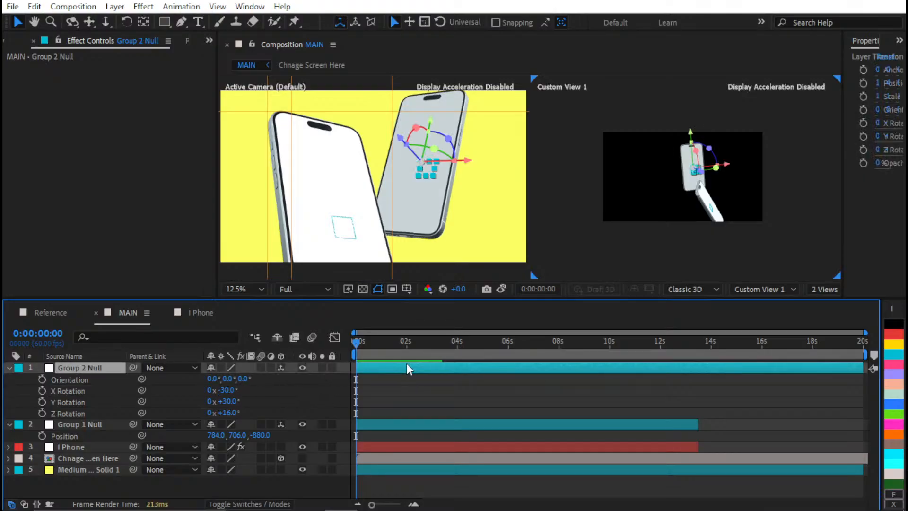
- Try Group 2 Null at an X position of 1275 and compare the frame with the stored snapshot
{"action": "key", "text": "p"}
{"action": "left_click_drag", "start_coordinate": [208, 379], "coordinate": [227, 379]}
{"action": "left_click", "coordinate": [502, 288]}
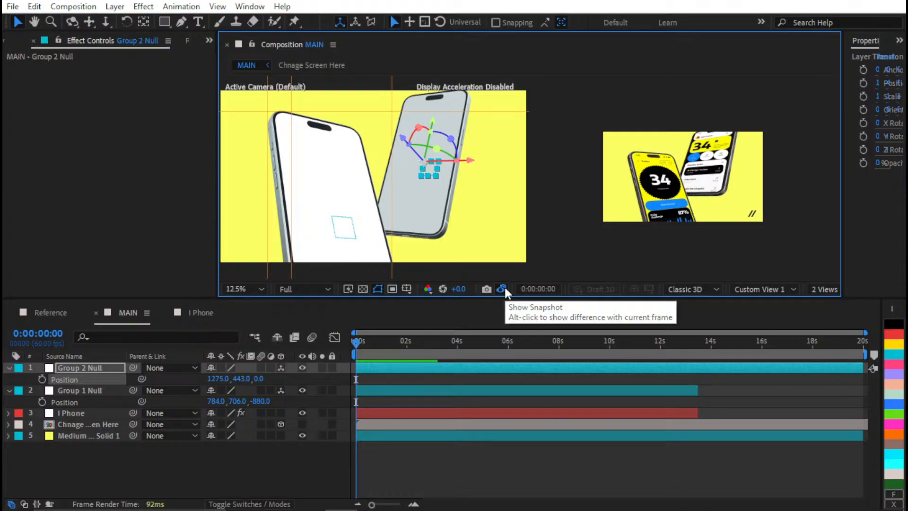
{"action": "left_click", "coordinate": [462, 259]}
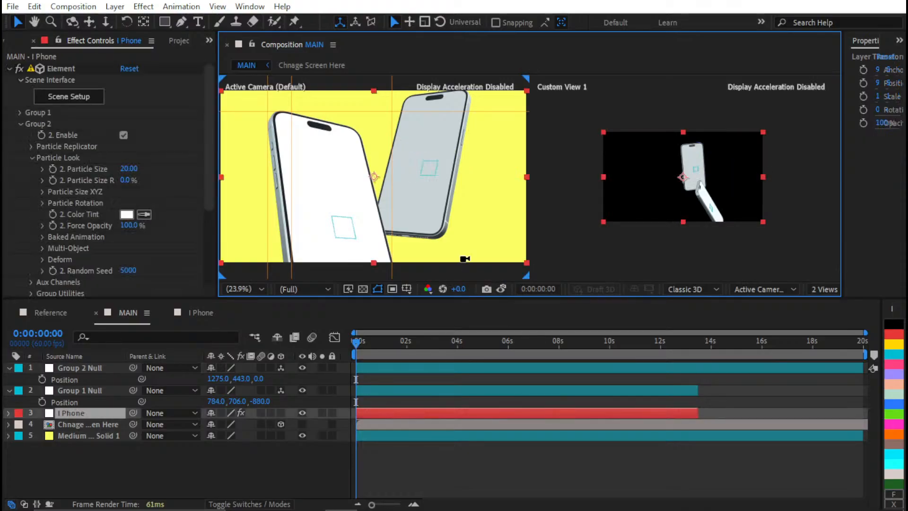
- Set Group 2 Null's Y position to 380 and its X position to 1260
{"action": "left_click", "coordinate": [345, 368]}
{"action": "mouse_move", "coordinate": [236, 382]}
{"action": "left_mouse_down"}
{"action": "mouse_move", "coordinate": [181, 359]}
{"action": "mouse_move", "coordinate": [244, 383]}
{"action": "left_mouse_up"}
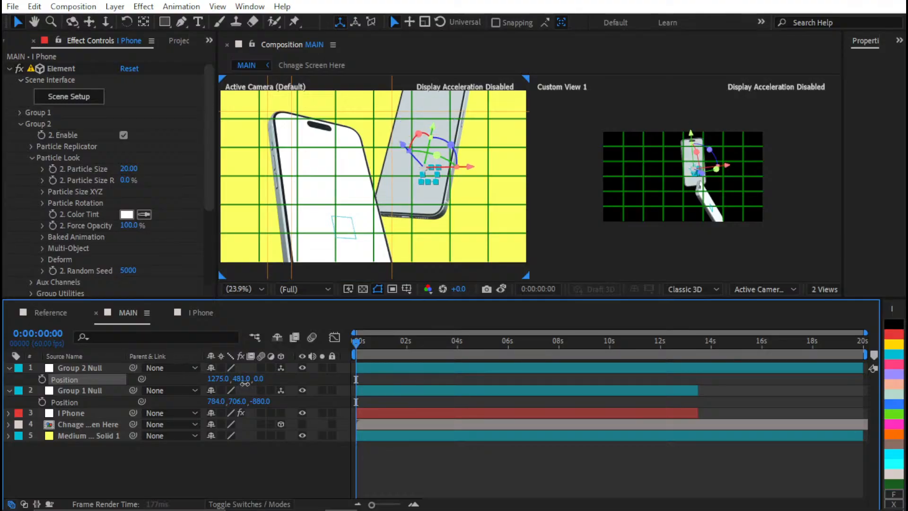
{"action": "left_click", "coordinate": [243, 380]}
{"action": "type", "text": "3780"}
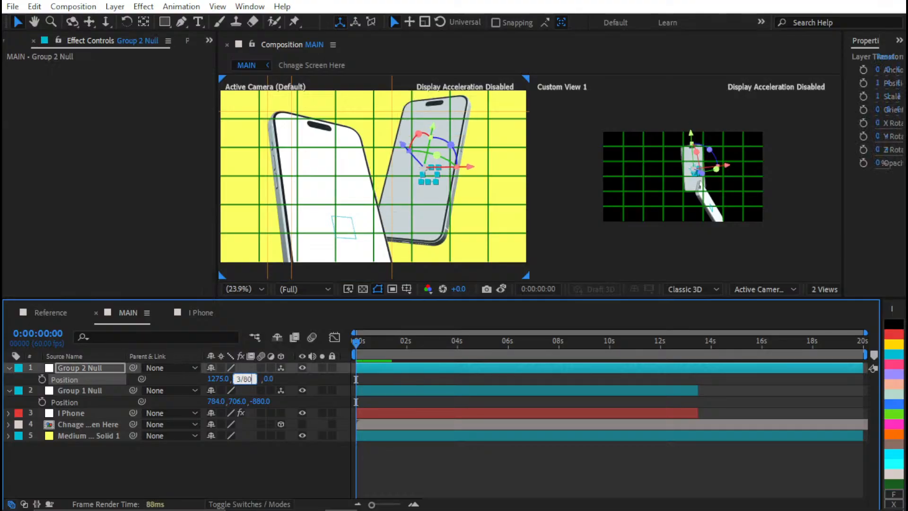
{"action": "key", "text": "Return"}
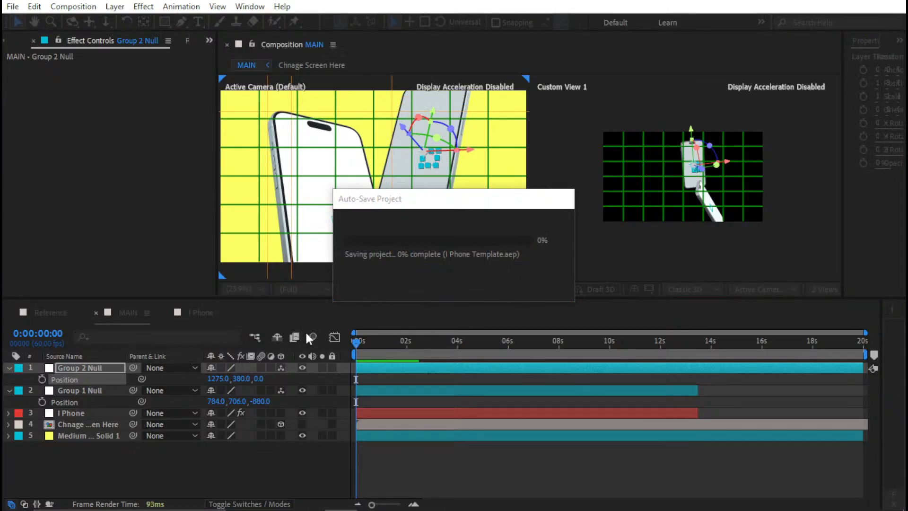
{"action": "left_click", "coordinate": [215, 380]}
{"action": "type", "text": "1260"}
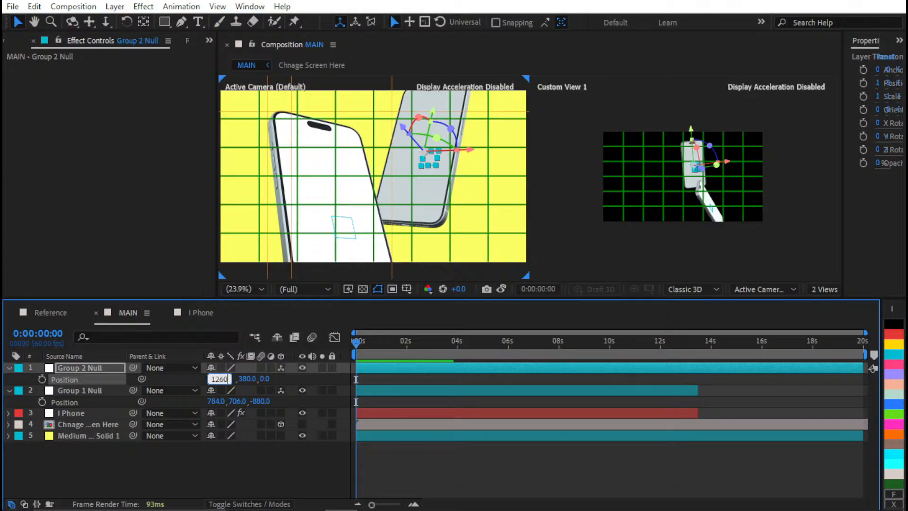
{"action": "key", "text": "Return"}
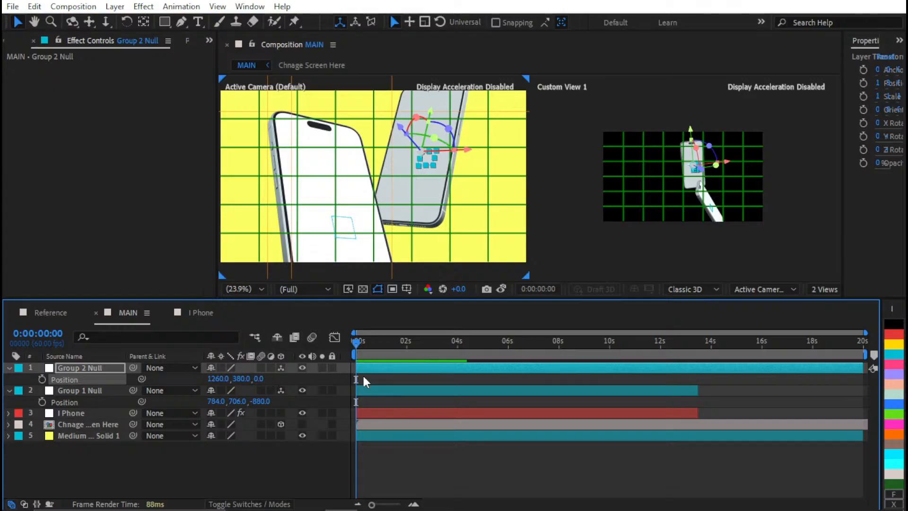
{"action": "left_click", "coordinate": [423, 444]}
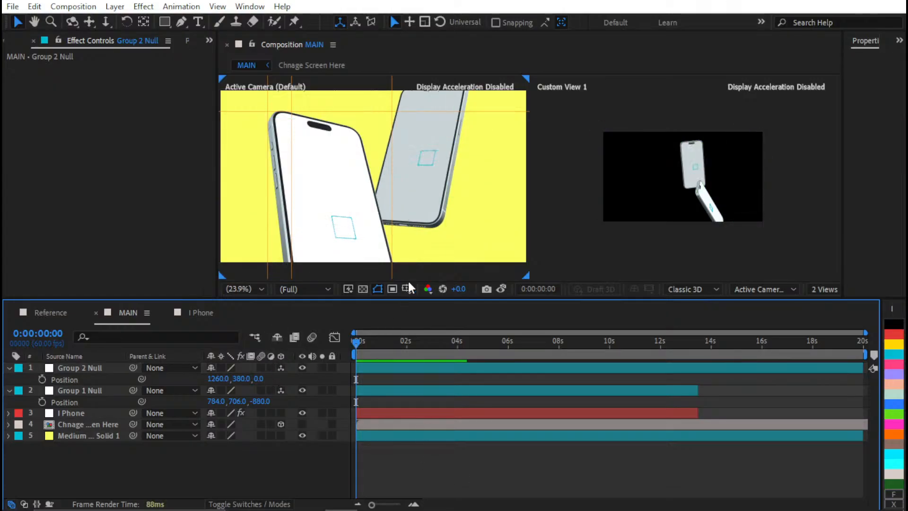
- Switch the composition viewer from two views to a single Active Camera view
{"action": "left_click", "coordinate": [425, 260]}
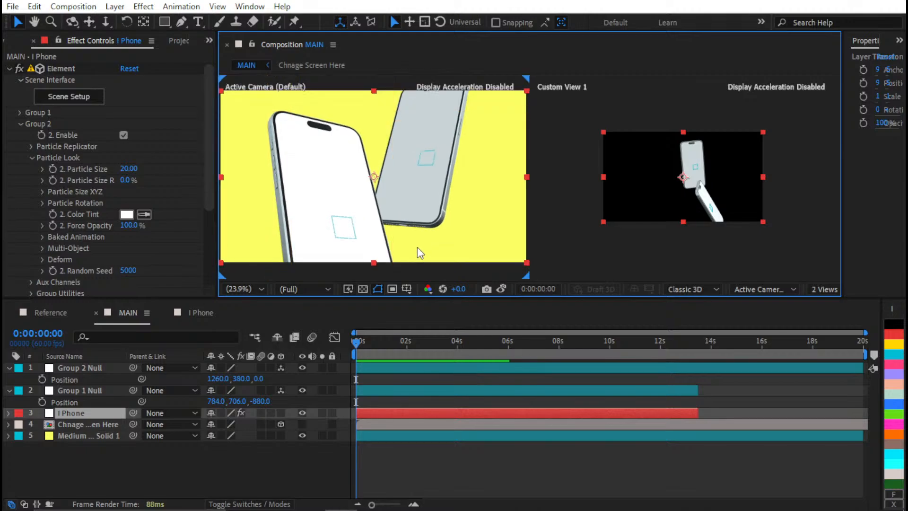
{"action": "left_click", "coordinate": [668, 250]}
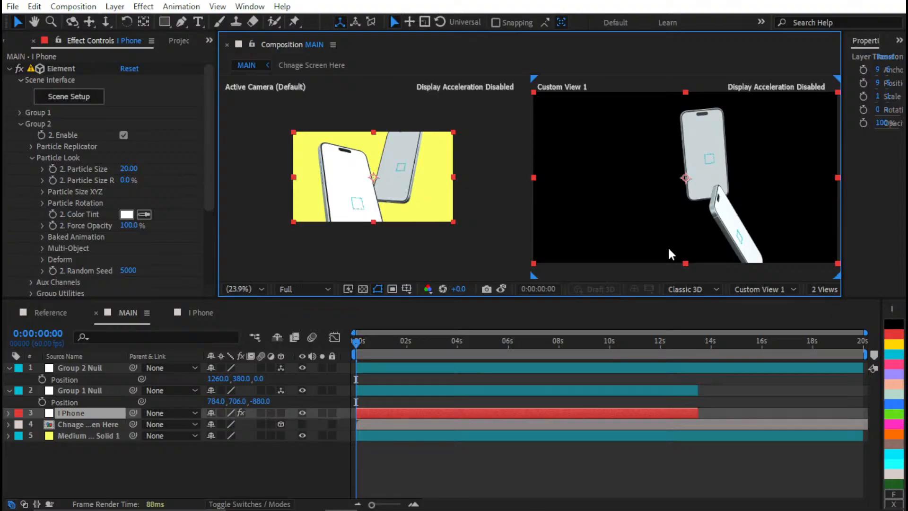
{"action": "left_click", "coordinate": [823, 289]}
{"action": "left_click", "coordinate": [803, 301]}
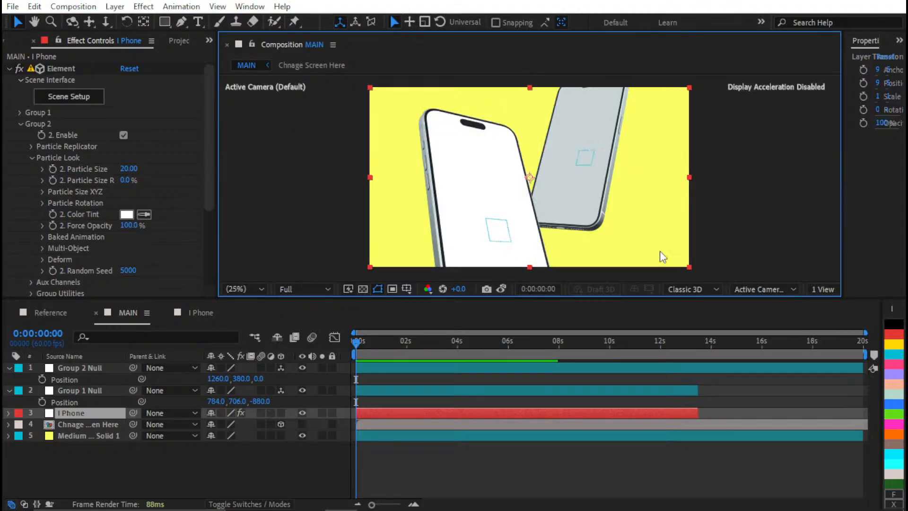
{"action": "left_click", "coordinate": [799, 213]}
- Compare both phones' placement in the current frame with the stored reference snapshot
{"action": "left_click", "coordinate": [503, 288]}
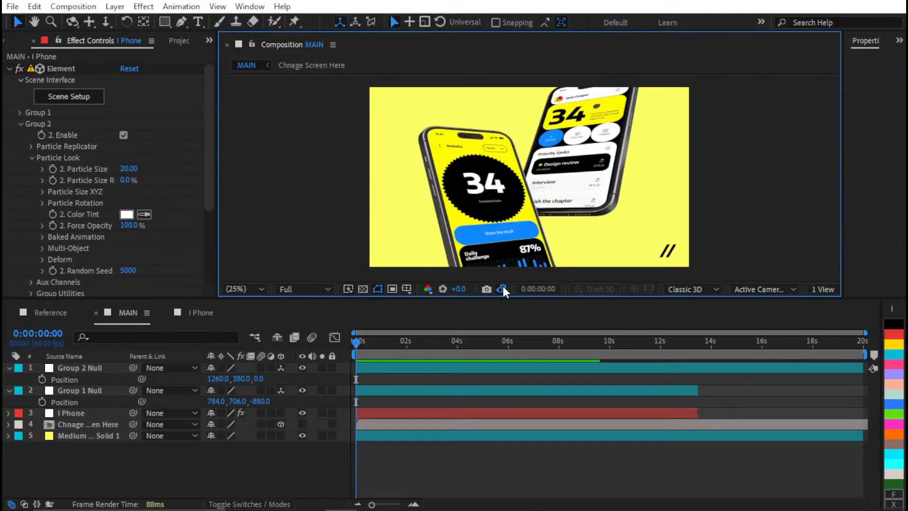
{"action": "left_click", "coordinate": [502, 288]}
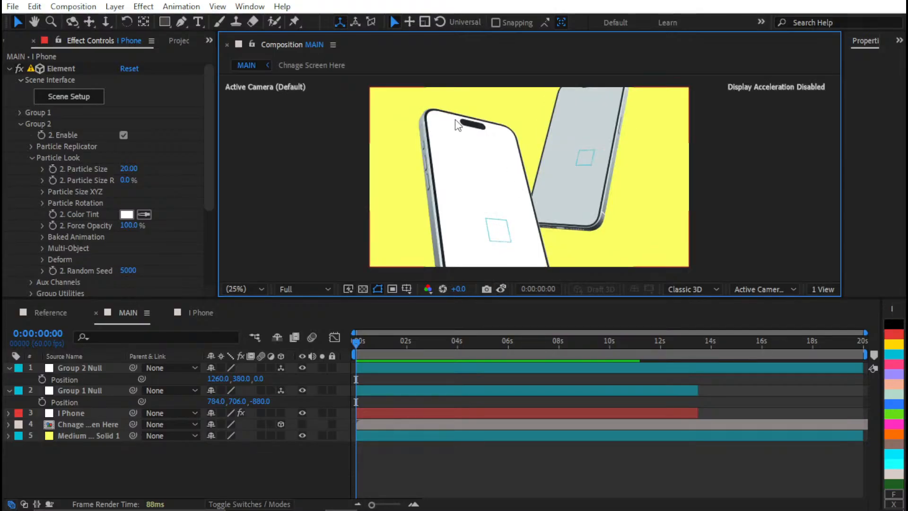
{"action": "left_click", "coordinate": [500, 287]}
{"action": "left_click", "coordinate": [502, 288]}
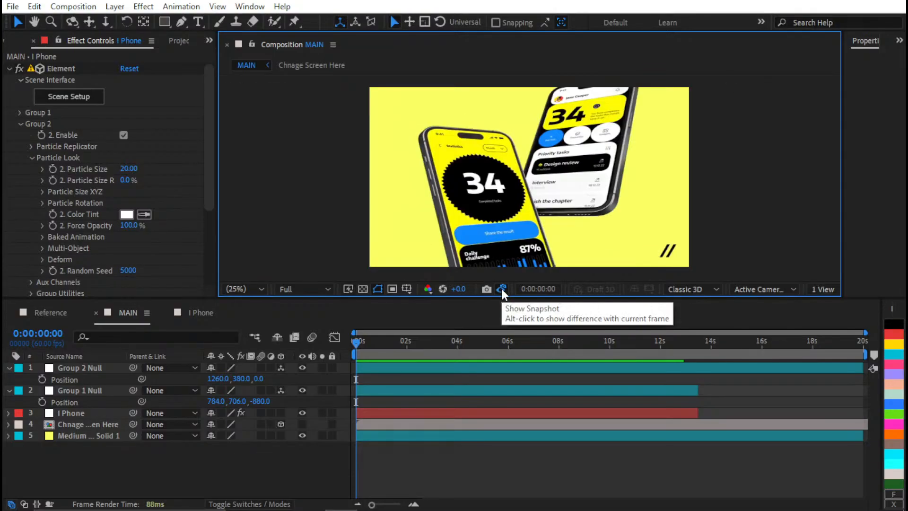
{"action": "left_click", "coordinate": [502, 288]}
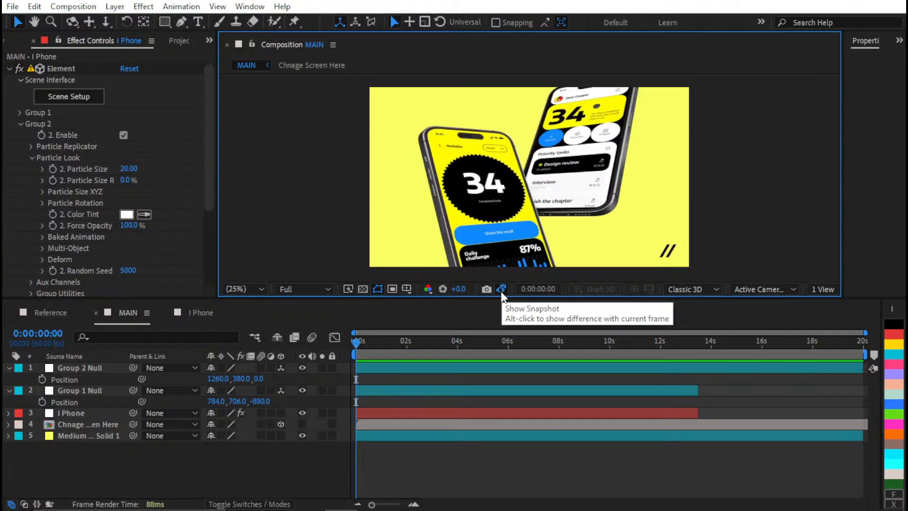
{"action": "left_click", "coordinate": [500, 294]}
{"action": "left_click", "coordinate": [500, 294]}
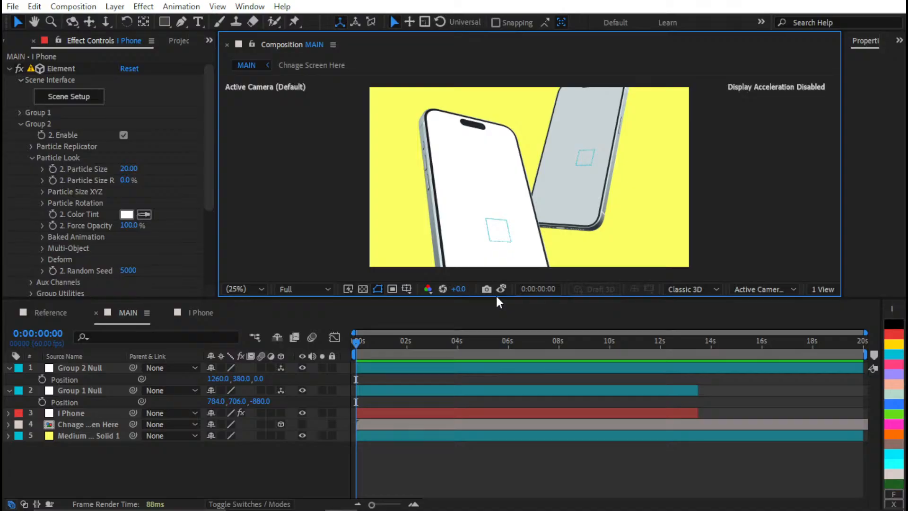
{"action": "left_click", "coordinate": [498, 294]}
{"action": "left_click", "coordinate": [497, 294]}
- Set Group 2 Null's Y position to 390 and save the project
{"action": "left_click", "coordinate": [243, 378]}
{"action": "type", "text": "390"}
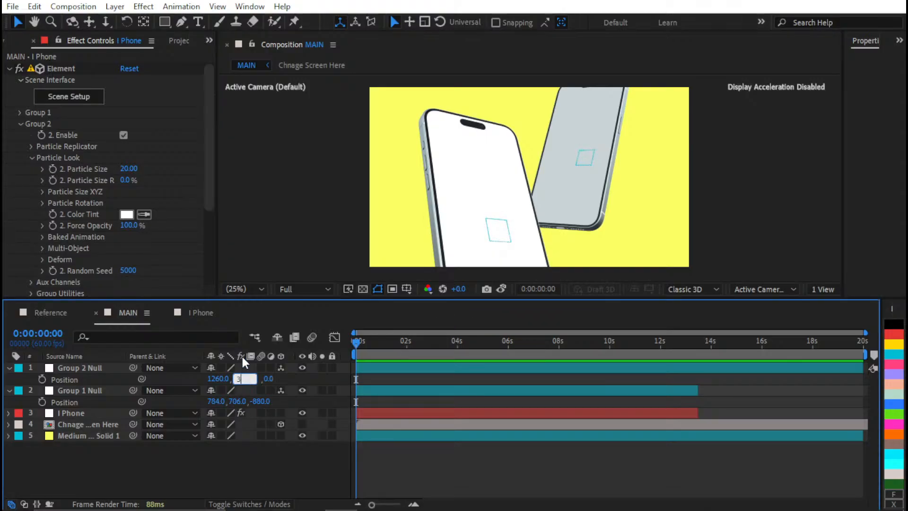
{"action": "key", "text": "Return"}
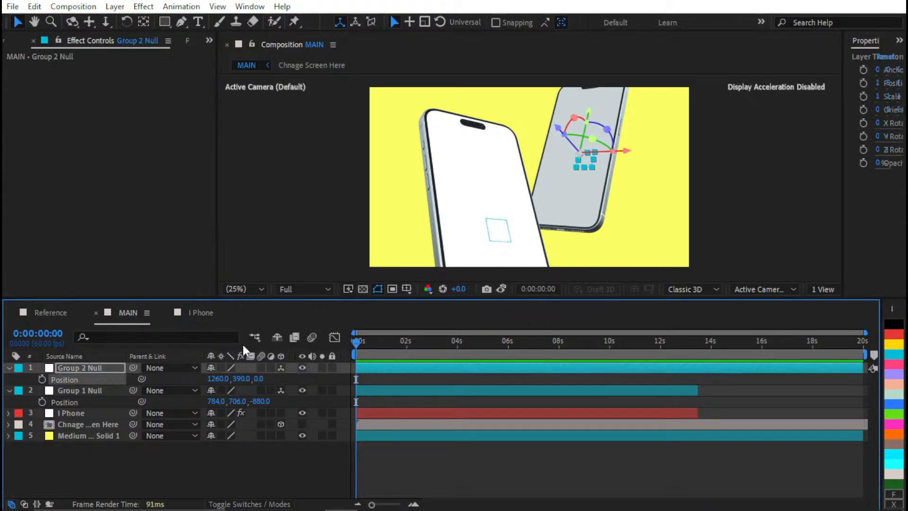
{"action": "left_click", "coordinate": [464, 457]}
{"action": "key", "text": "ctrl+s"}
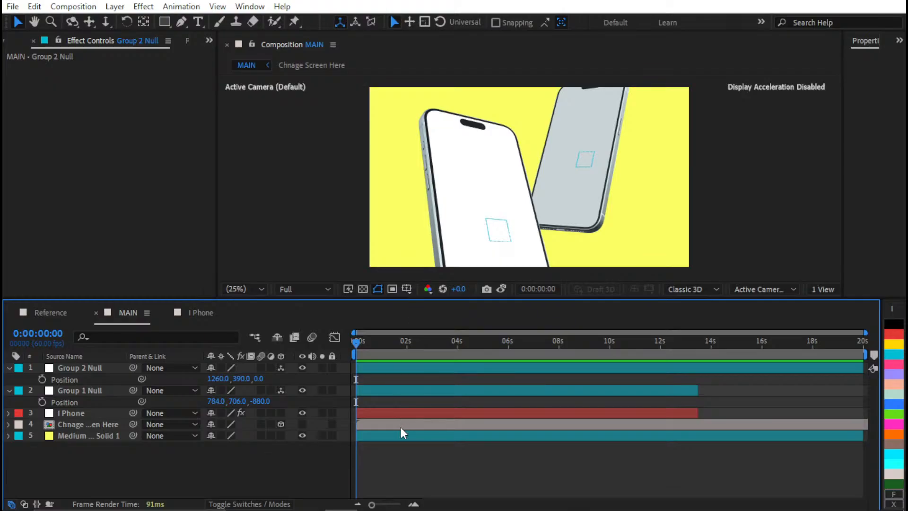
- Collapse the layers' position properties and add a white ambient light with 100% intensity to the MAIN composition
{"action": "key", "text": "u"}
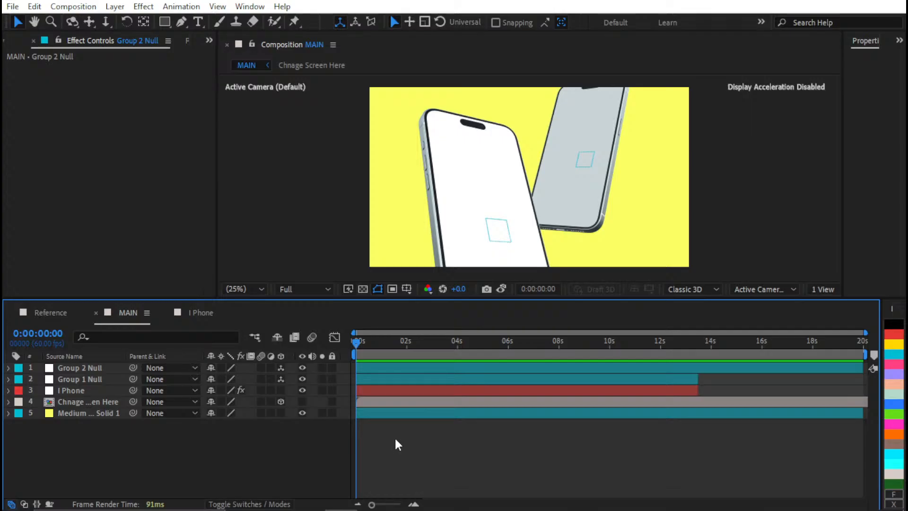
{"action": "key", "text": "ctrl+alt+shift+l"}
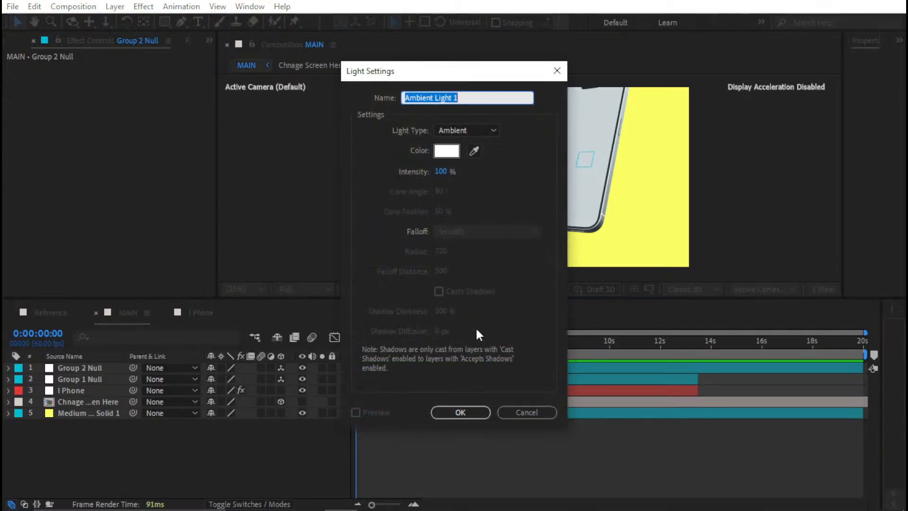
{"action": "left_click", "coordinate": [469, 413]}
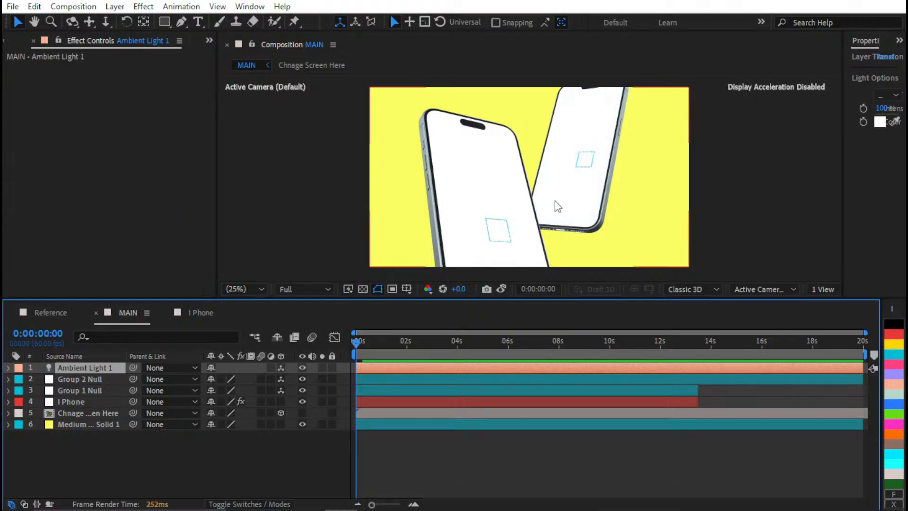
{"action": "left_click", "coordinate": [391, 472]}
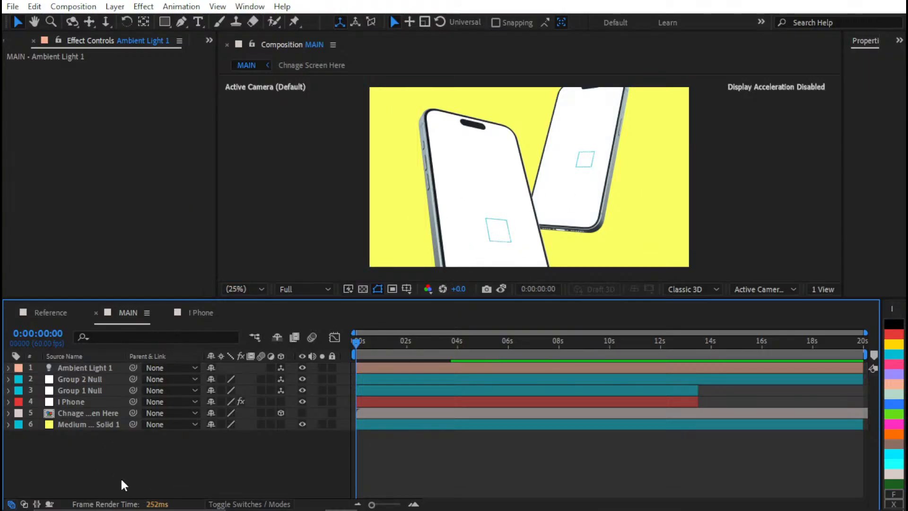
- Inspect the contents of the Chnage Screen Here precomp and the I Phone composition, and return to MAIN
{"action": "left_click", "coordinate": [100, 414]}
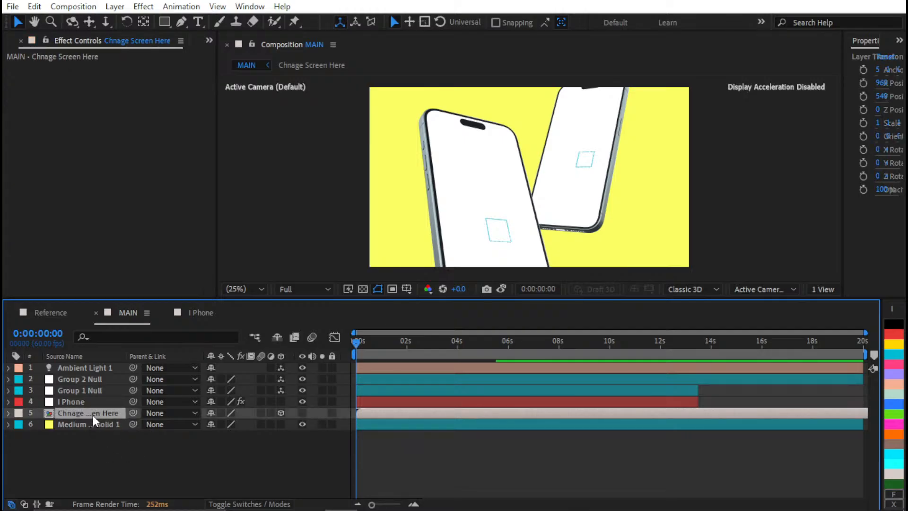
{"action": "double_click", "coordinate": [502, 410]}
{"action": "key", "text": "shift+slash"}
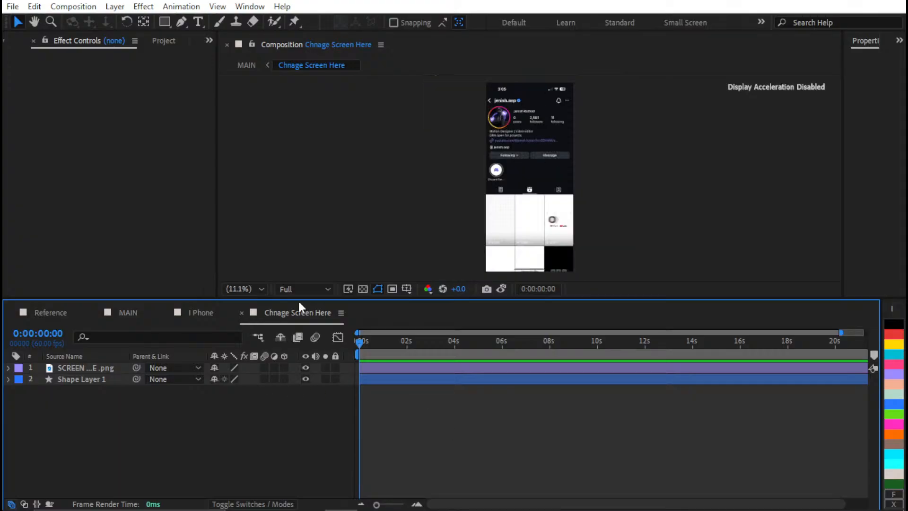
{"action": "left_click", "coordinate": [242, 313]}
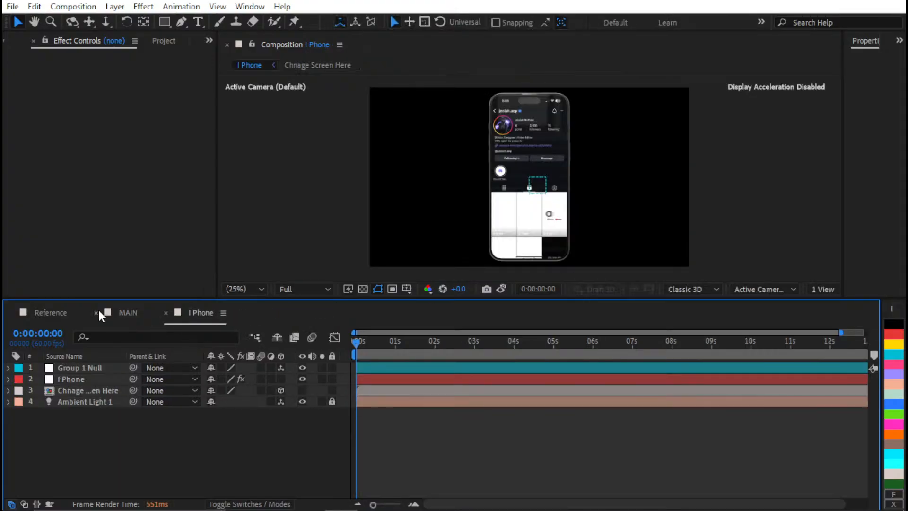
{"action": "left_click", "coordinate": [129, 311]}
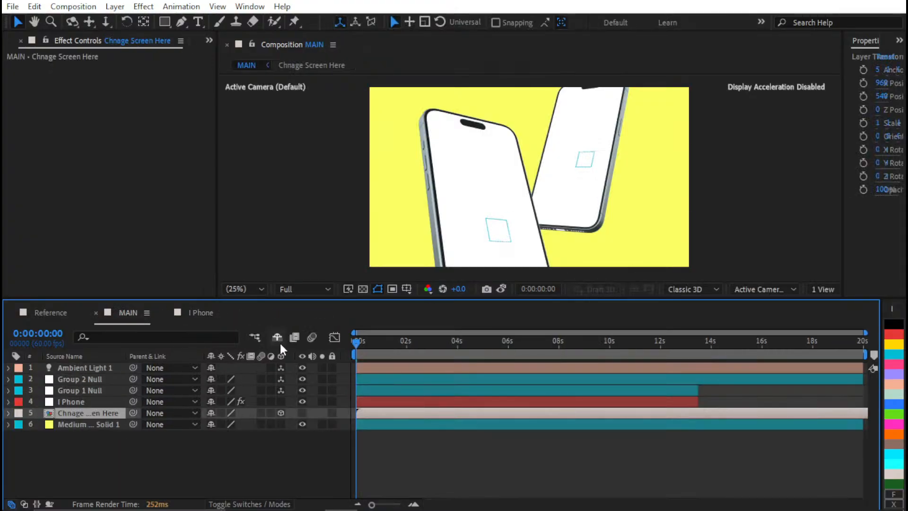
- Assign Chnage Screen Here as Layer 1 of the custom texture maps in the I Phone layer's Element effect
{"action": "left_click", "coordinate": [90, 389]}
{"action": "left_click", "coordinate": [81, 400]}
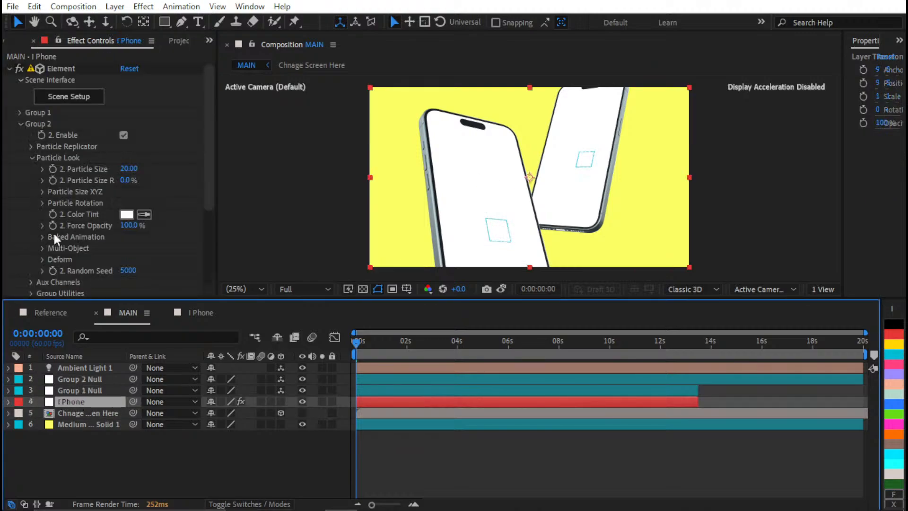
{"action": "left_click", "coordinate": [20, 123]}
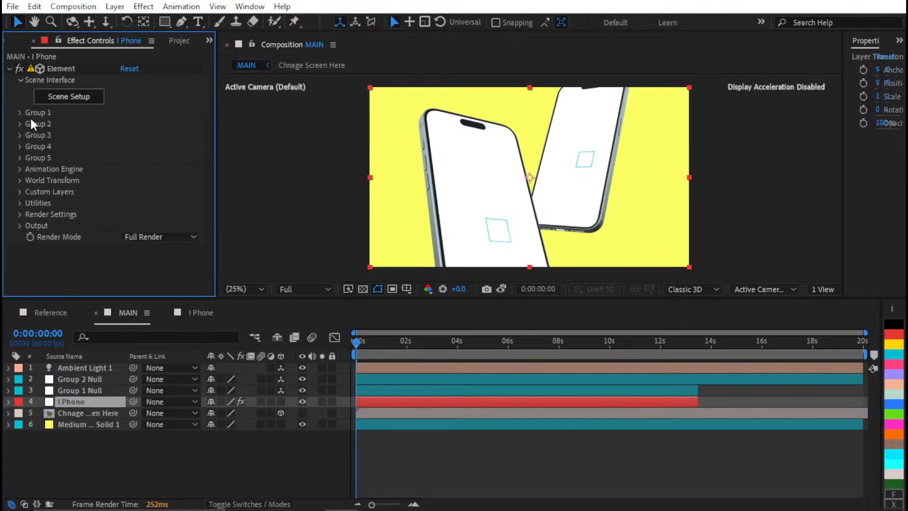
{"action": "left_click", "coordinate": [20, 192]}
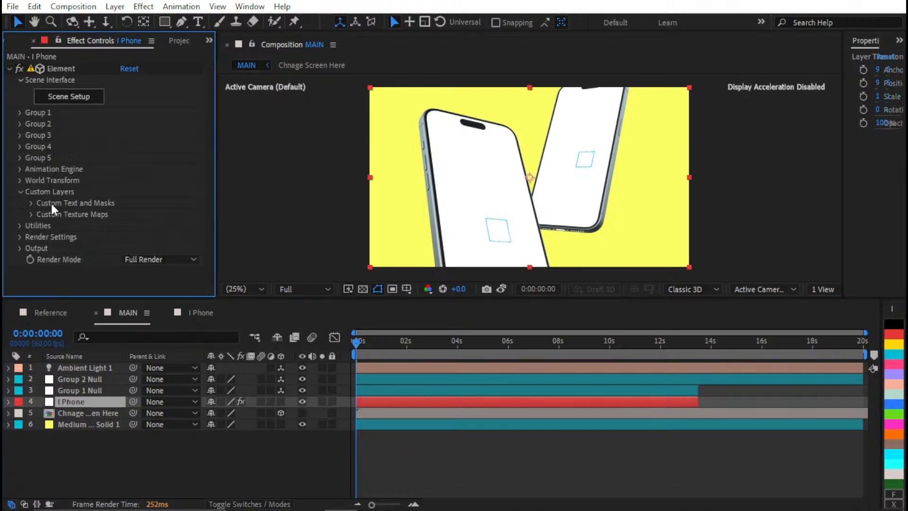
{"action": "left_click", "coordinate": [30, 214]}
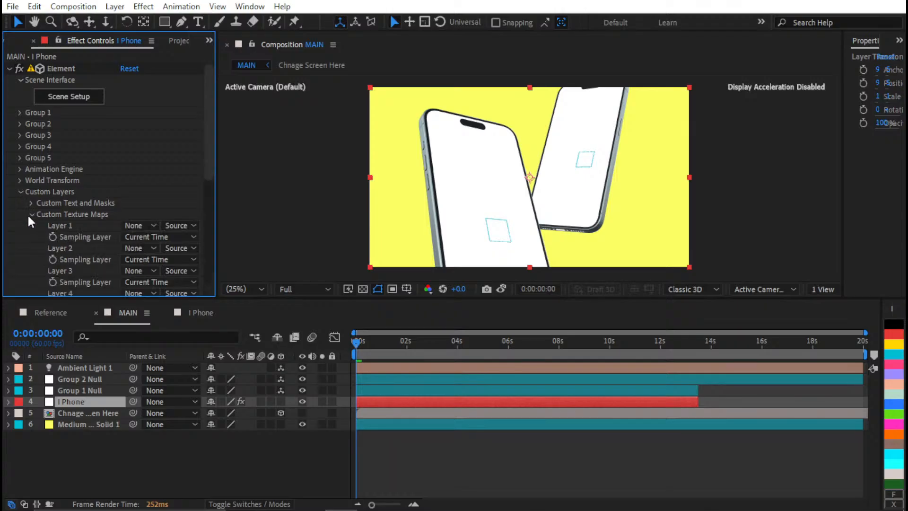
{"action": "left_click", "coordinate": [132, 226]}
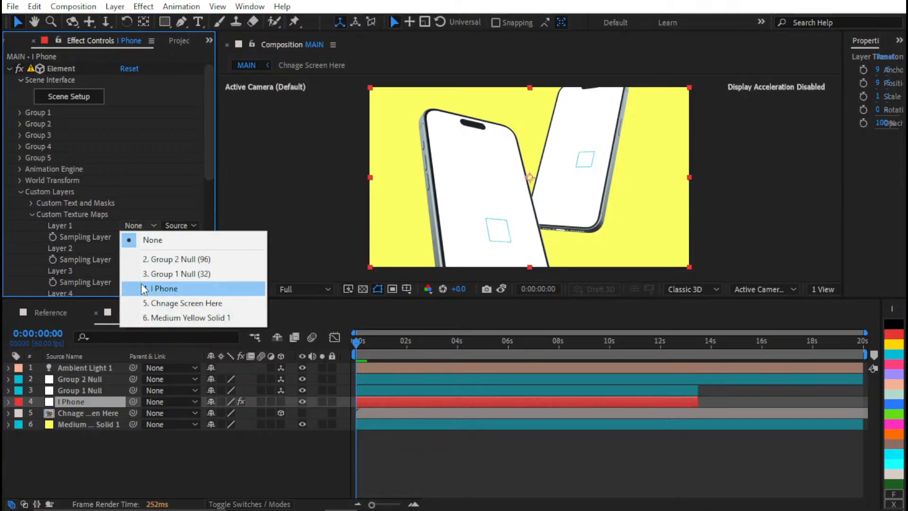
{"action": "left_click", "coordinate": [177, 303]}
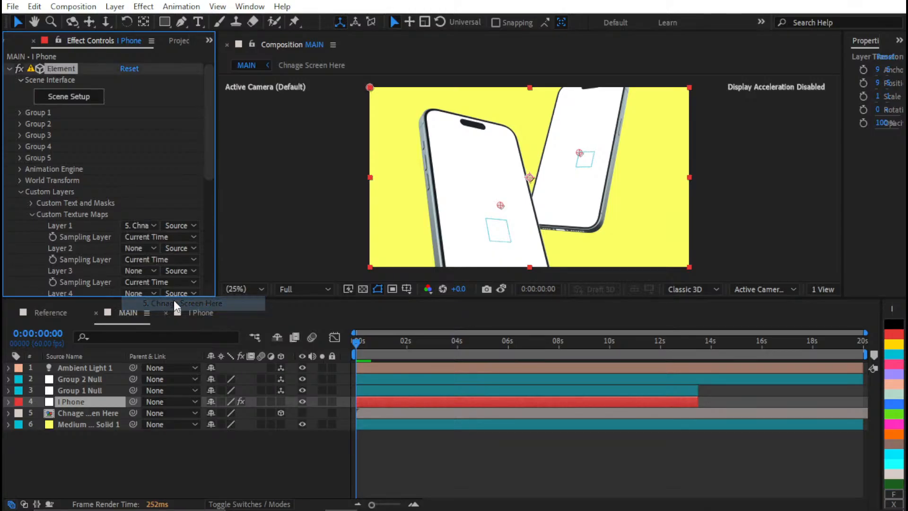
{"action": "left_click", "coordinate": [20, 191]}
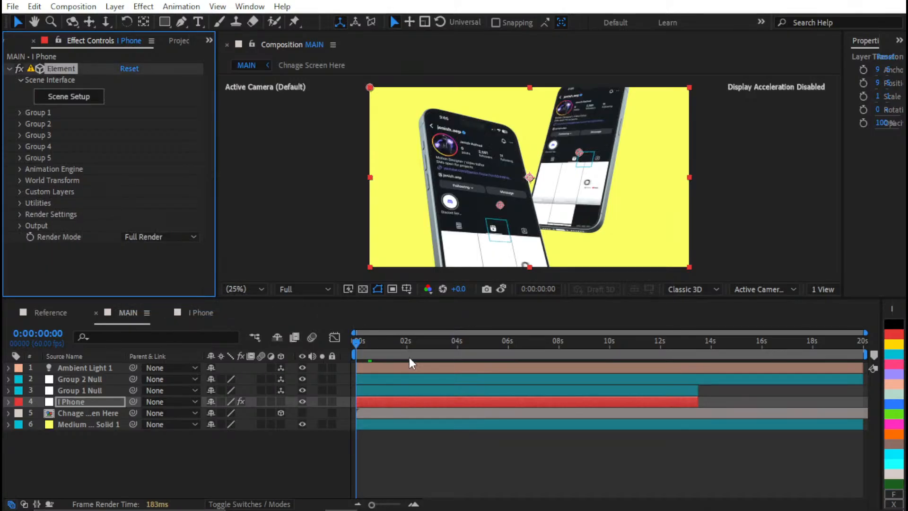
{"action": "left_click", "coordinate": [428, 444]}
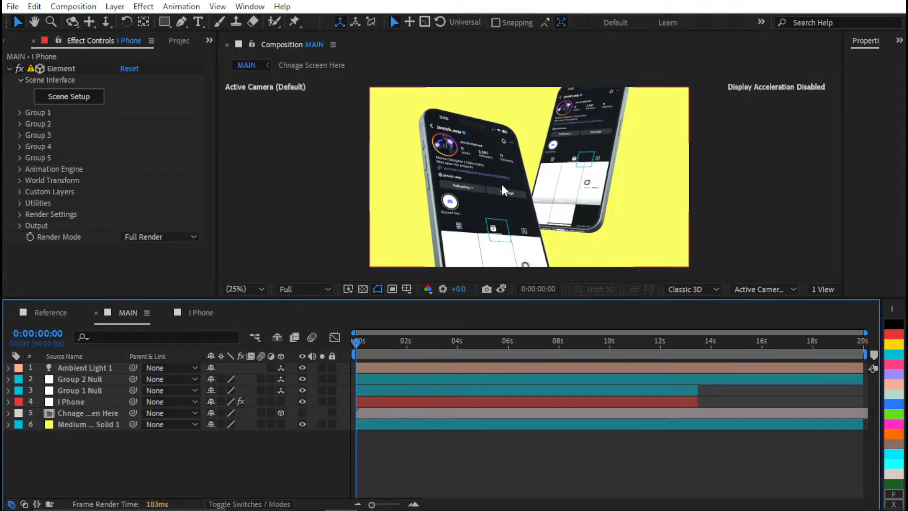
- Review the phone setup in the I Phone composition and close it to return to MAIN
{"action": "scroll", "coordinate": [509, 177], "scroll_direction": "up", "scroll_amount": 2}
{"action": "scroll", "coordinate": [509, 177], "scroll_direction": "down", "scroll_amount": 2}
{"action": "left_click", "coordinate": [214, 314]}
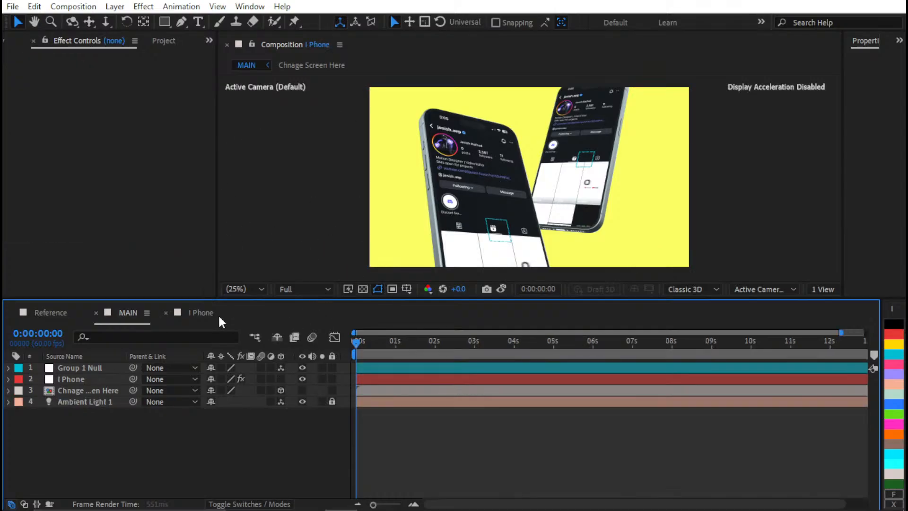
{"action": "scroll", "coordinate": [544, 135], "scroll_direction": "up", "scroll_amount": 2}
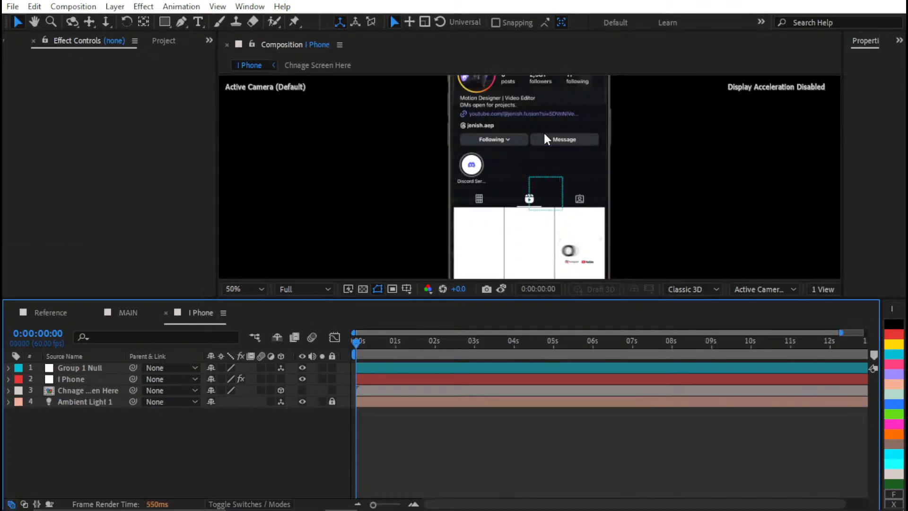
{"action": "left_click", "coordinate": [166, 313]}
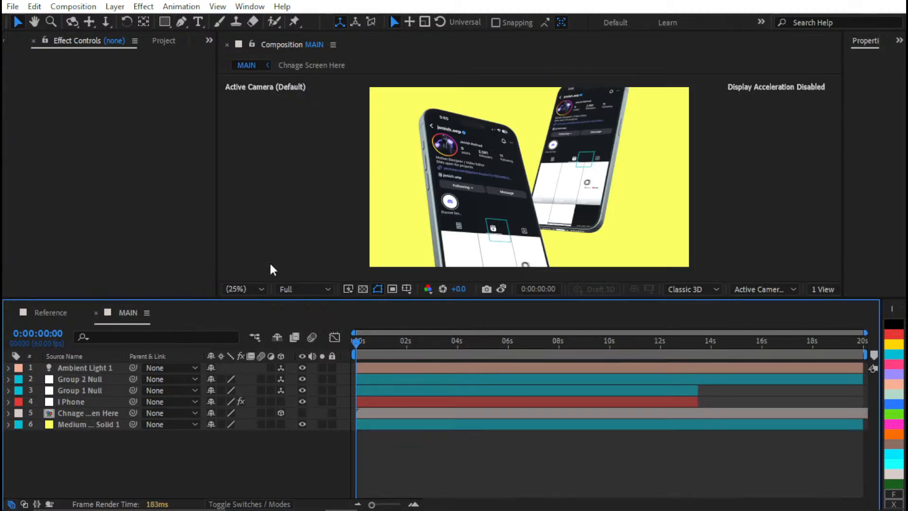
- Open the Chnage Screen Here composition from the project's USE folder, inspect its full screen layout, and close it
{"action": "left_click", "coordinate": [163, 41]}
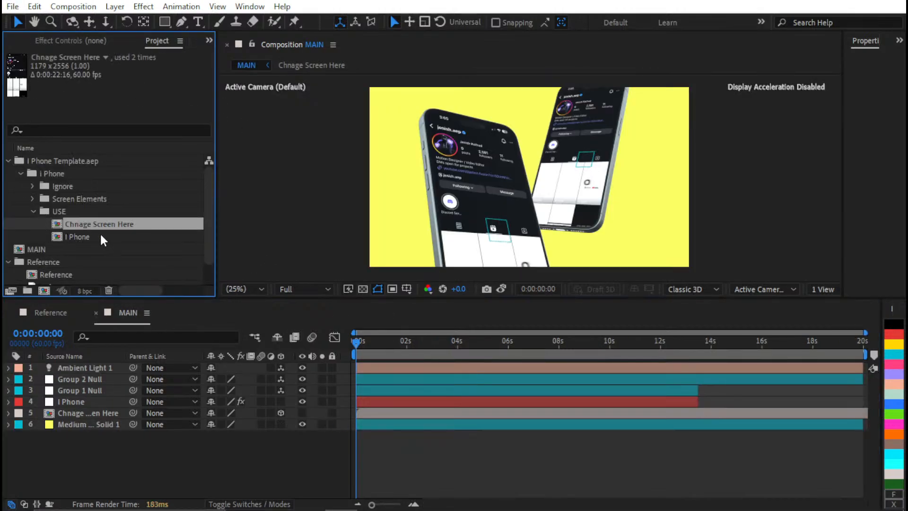
{"action": "double_click", "coordinate": [116, 223]}
{"action": "scroll", "coordinate": [501, 239], "scroll_direction": "up", "scroll_amount": 2}
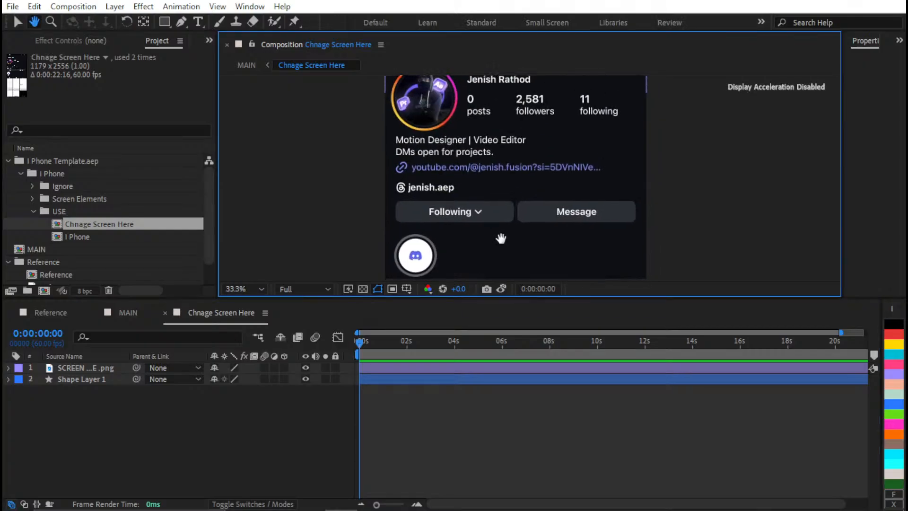
{"action": "scroll", "coordinate": [500, 239], "scroll_direction": "up", "scroll_amount": 4}
{"action": "key", "text": "v"}
{"action": "key", "text": "shift+slash"}
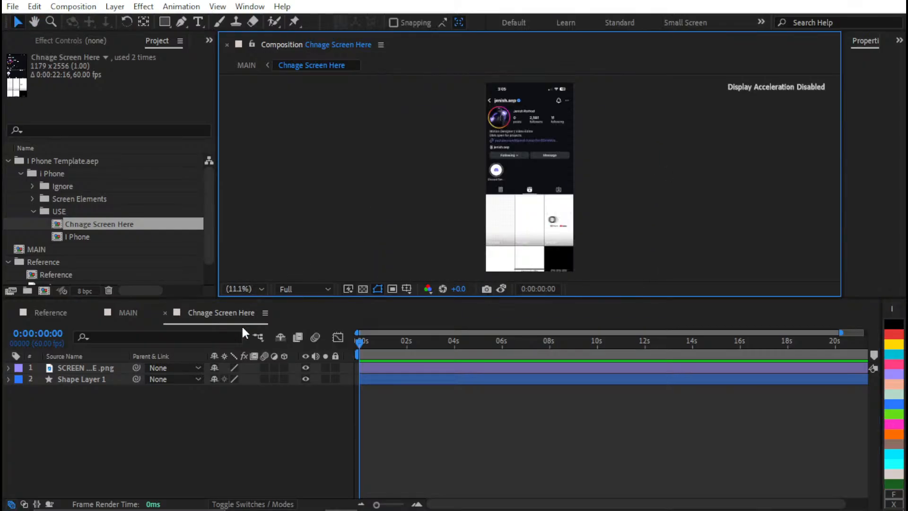
{"action": "left_click", "coordinate": [164, 314]}
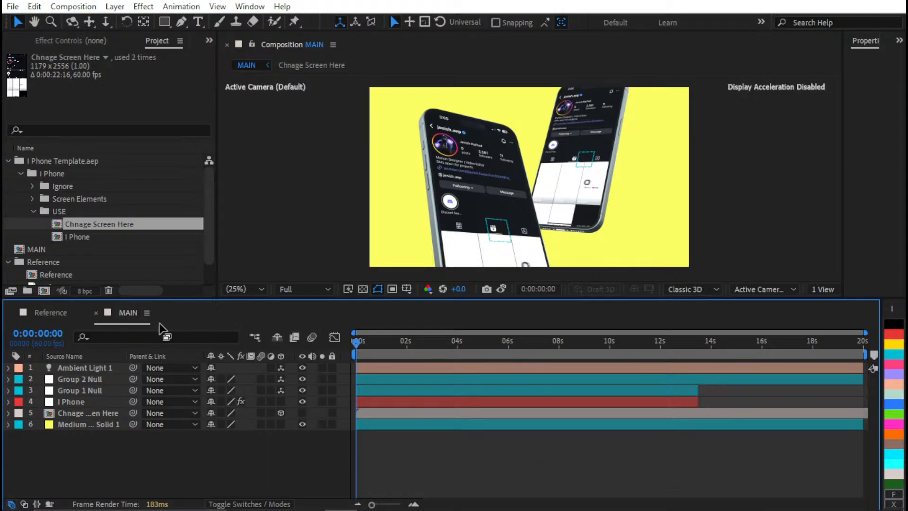
- Open the Chnage Screen Here layer from MAIN, check its composition settings for frame size, and close the precomp
{"action": "left_click", "coordinate": [85, 412]}
{"action": "double_click", "coordinate": [85, 411]}
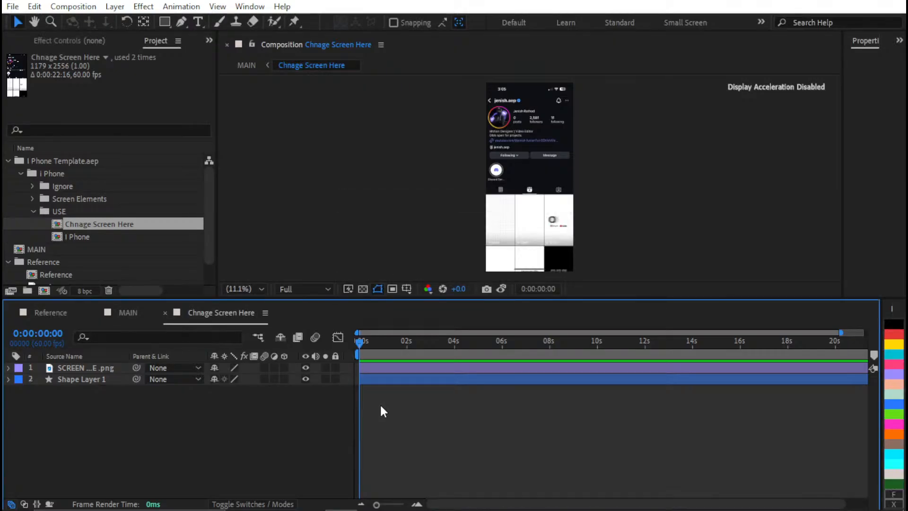
{"action": "key", "text": "ctrl+k"}
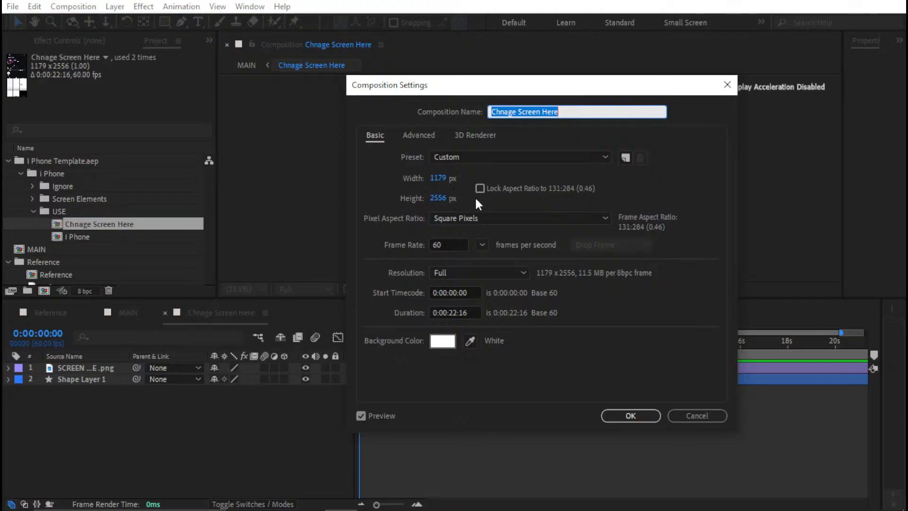
{"action": "left_click", "coordinate": [616, 419]}
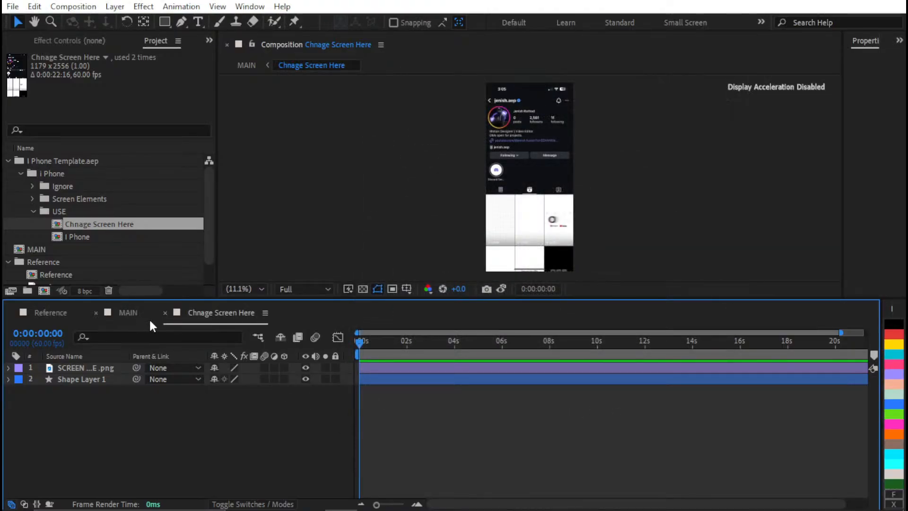
{"action": "left_click", "coordinate": [147, 314]}
{"action": "left_click", "coordinate": [165, 313]}
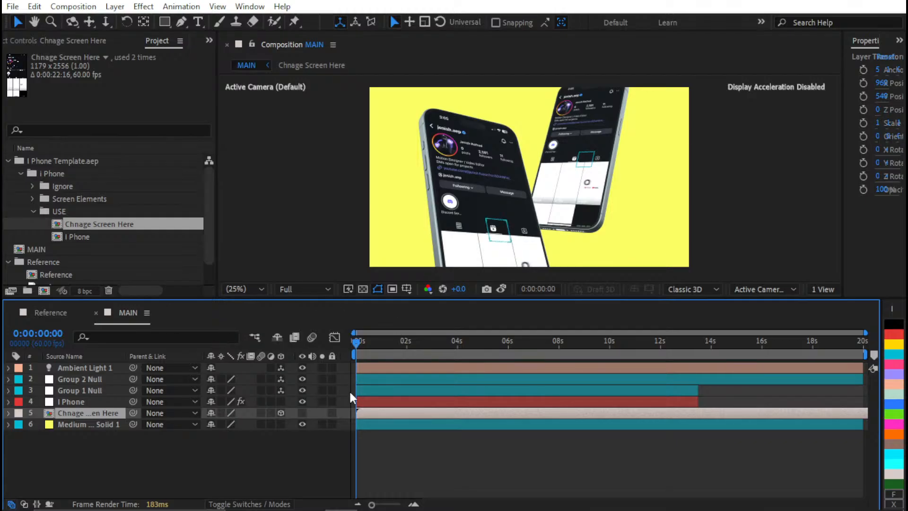
- Close the Brave, ChatGPT and Softwares folder windows and return to After Effects
{"action": "left_click", "coordinate": [536, 498]}
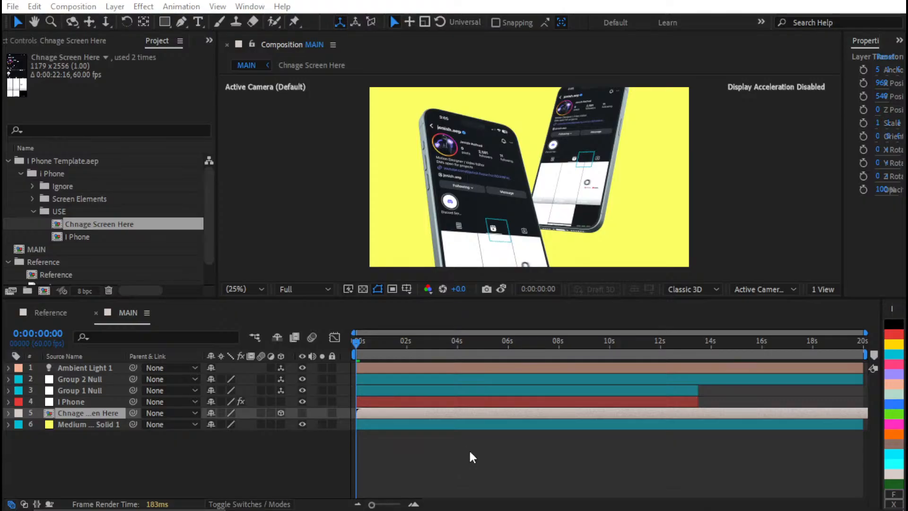
{"action": "left_click", "coordinate": [473, 466]}
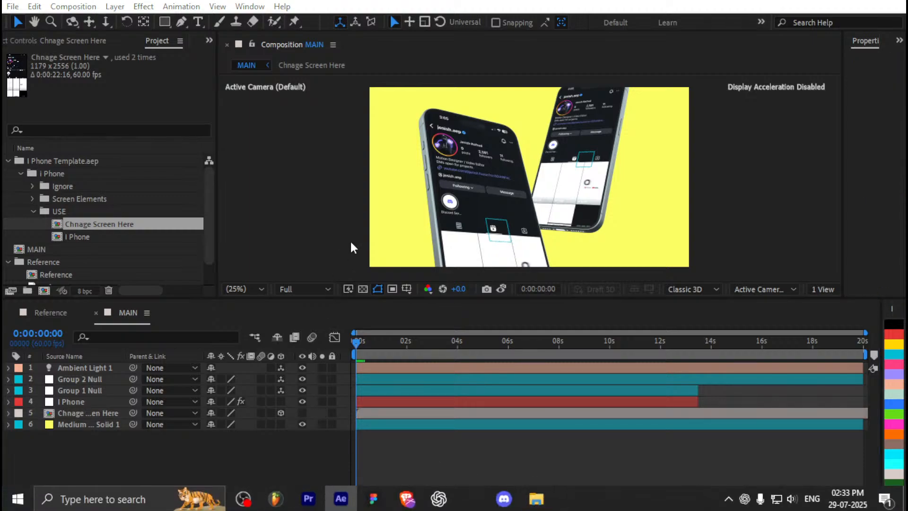
{"action": "key", "text": "super+Tab"}
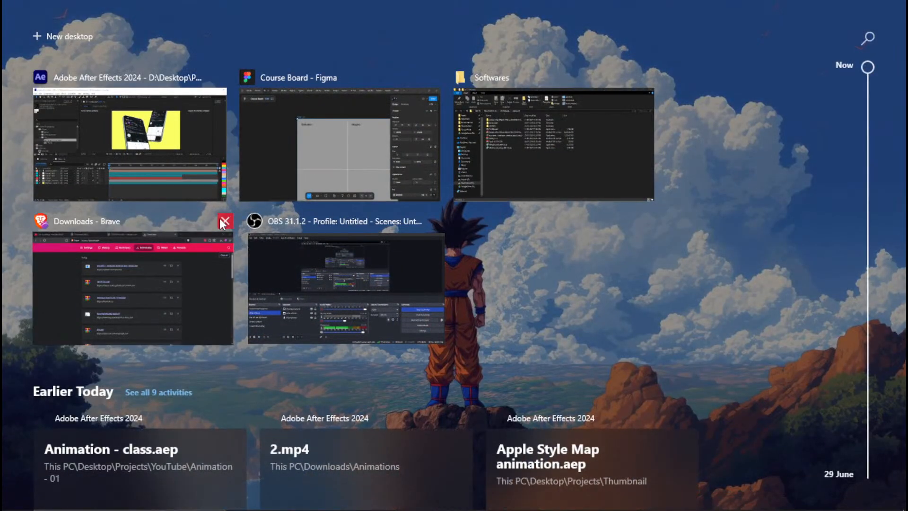
{"action": "left_click", "coordinate": [225, 221]}
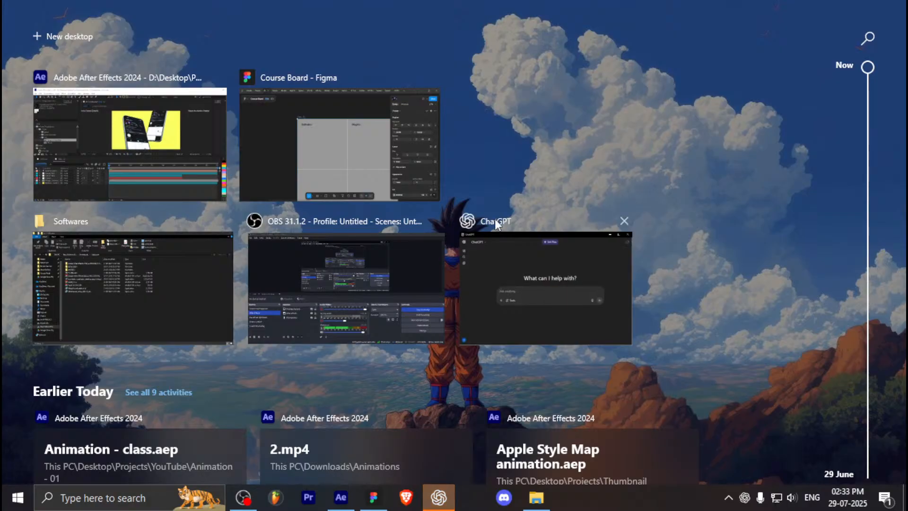
{"action": "left_click", "coordinate": [624, 220]}
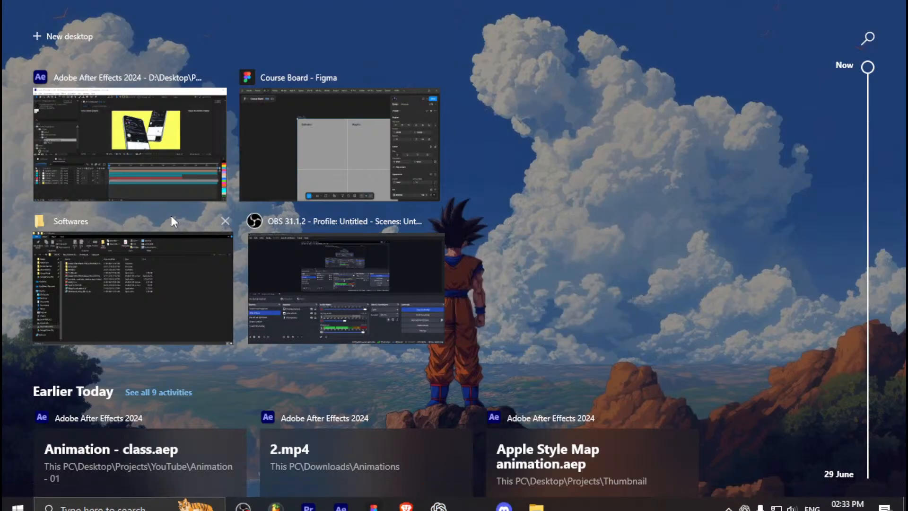
{"action": "left_click", "coordinate": [222, 220]}
{"action": "left_click", "coordinate": [148, 146]}
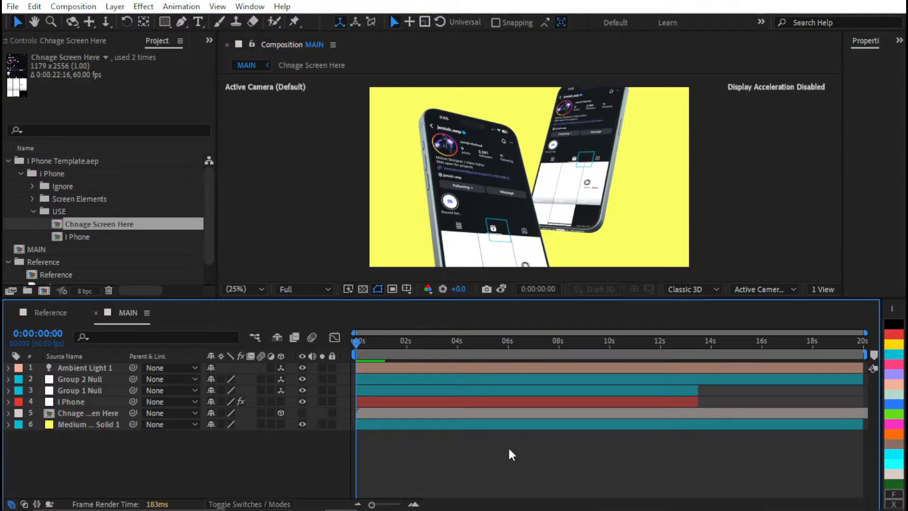
- Add a white point light to MAIN with 100% intensity, Smooth falloff, radius 720 and falloff distance 500
{"action": "right_click", "coordinate": [448, 454]}
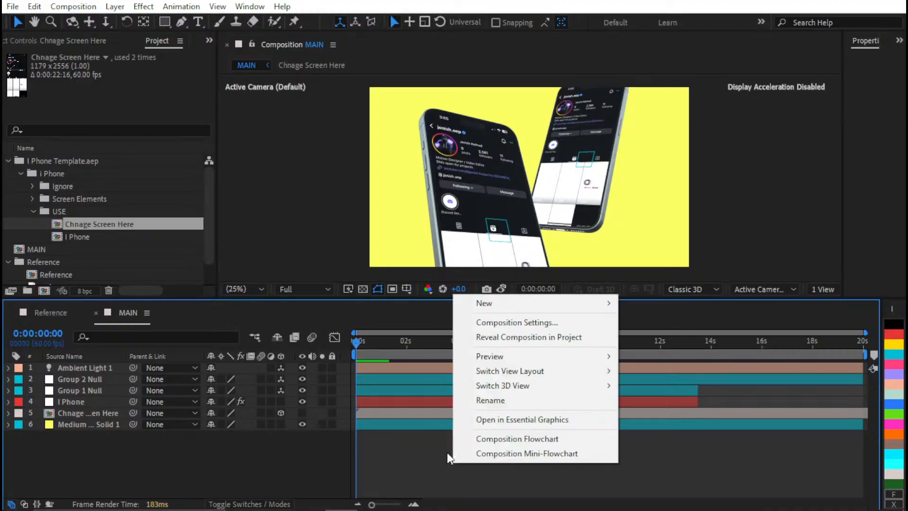
{"action": "mouse_move", "coordinate": [550, 306]}
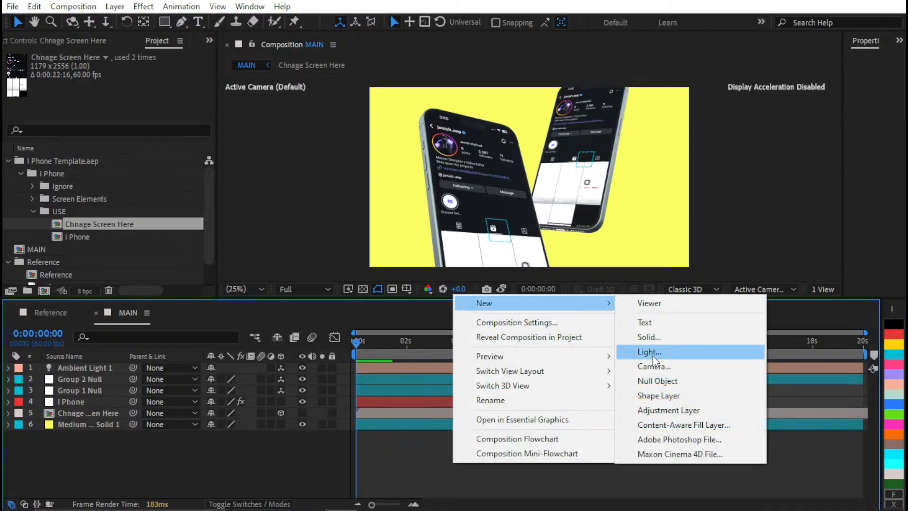
{"action": "left_click", "coordinate": [652, 353]}
{"action": "left_click", "coordinate": [454, 129]}
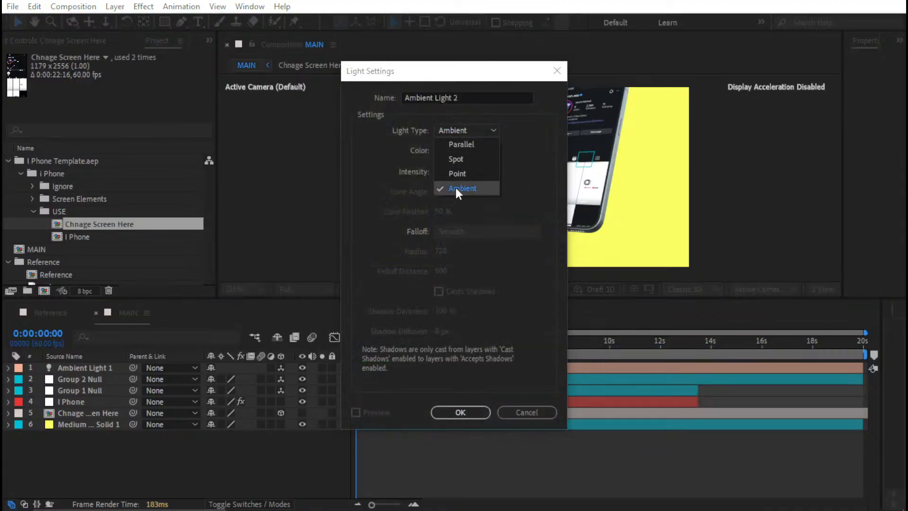
{"action": "left_click", "coordinate": [465, 173]}
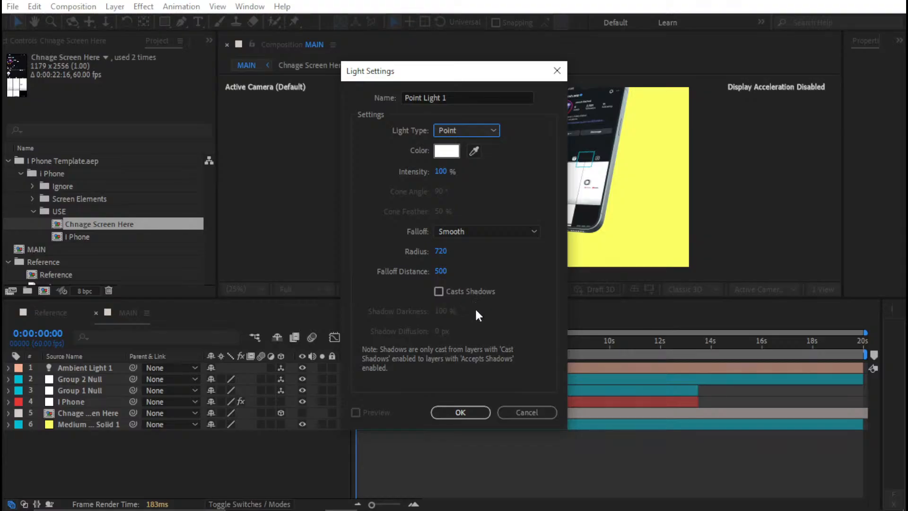
{"action": "left_click", "coordinate": [460, 412]}
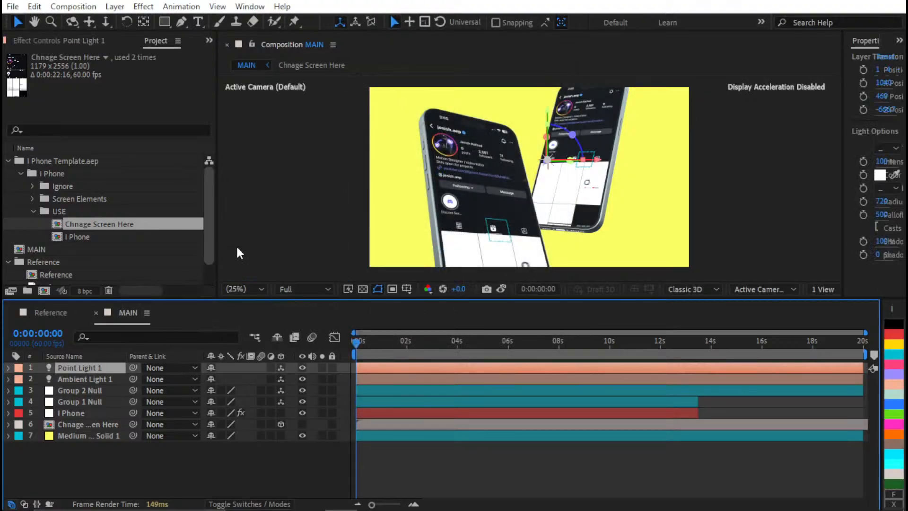
- Move Ambient Light 1 to the bottom of the MAIN layer stack and lock it
{"action": "left_click", "coordinate": [112, 381]}
{"action": "left_click_drag", "start_coordinate": [112, 379], "coordinate": [103, 469]}
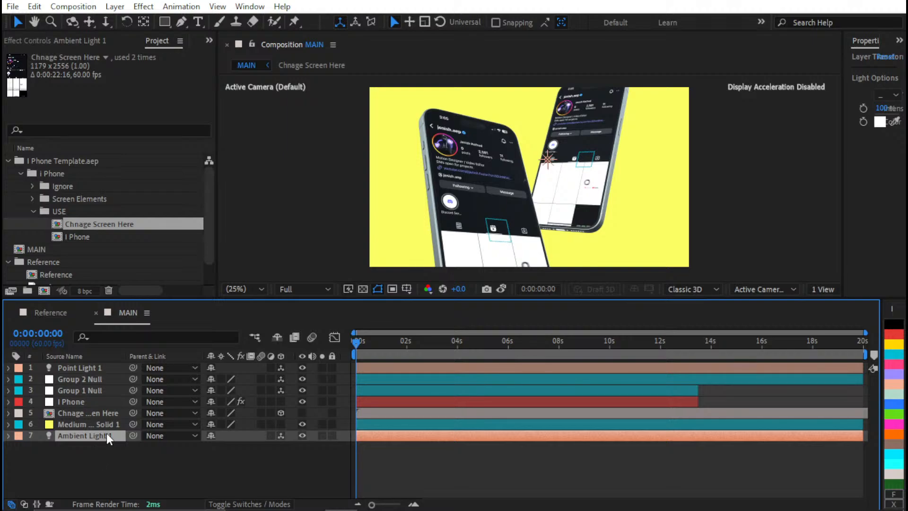
{"action": "left_click", "coordinate": [332, 435]}
- Show MAIN in two views and lower Point Light 1 to a Y position of about 1173
{"action": "left_click", "coordinate": [88, 368]}
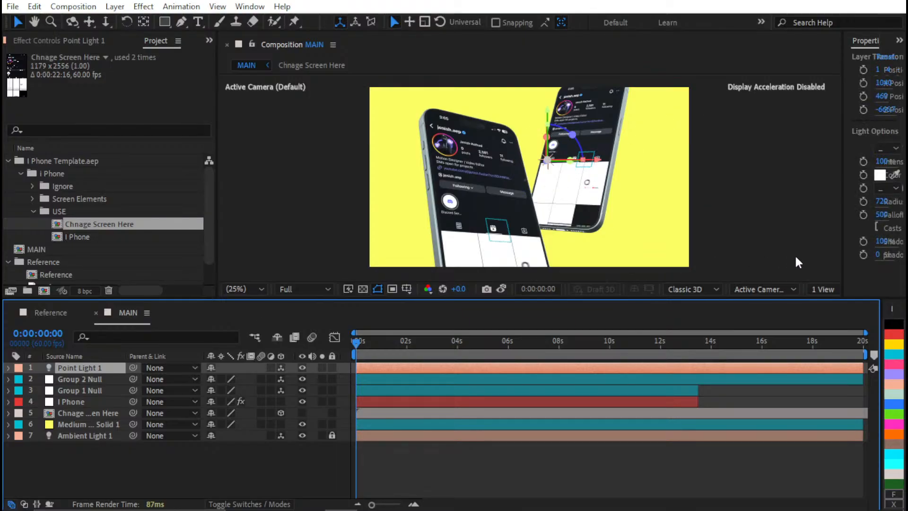
{"action": "left_click", "coordinate": [824, 289]}
{"action": "left_click", "coordinate": [827, 317]}
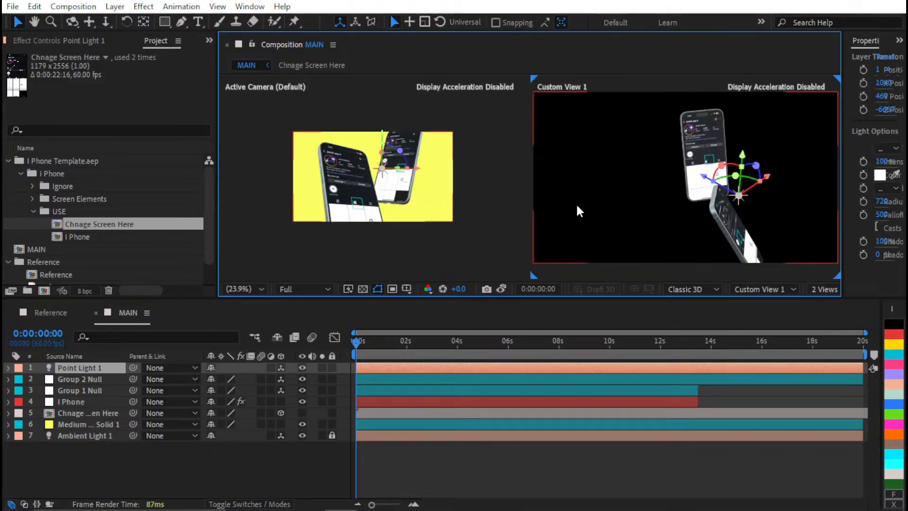
{"action": "left_click", "coordinate": [608, 210]}
{"action": "key", "text": "h"}
{"action": "key", "text": "v"}
{"action": "left_click", "coordinate": [677, 175]}
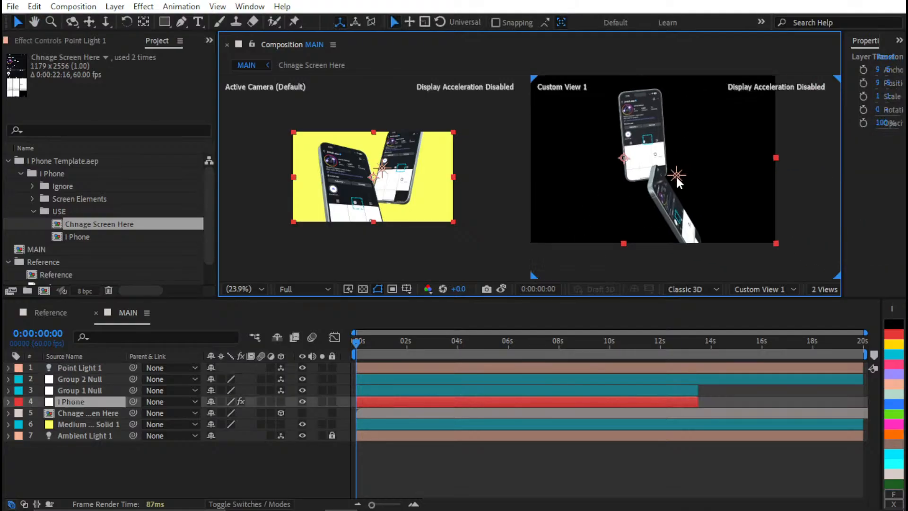
{"action": "left_click_drag", "start_coordinate": [684, 137], "coordinate": [683, 193]}
{"action": "scroll", "coordinate": [446, 199], "scroll_direction": "up", "scroll_amount": 1}
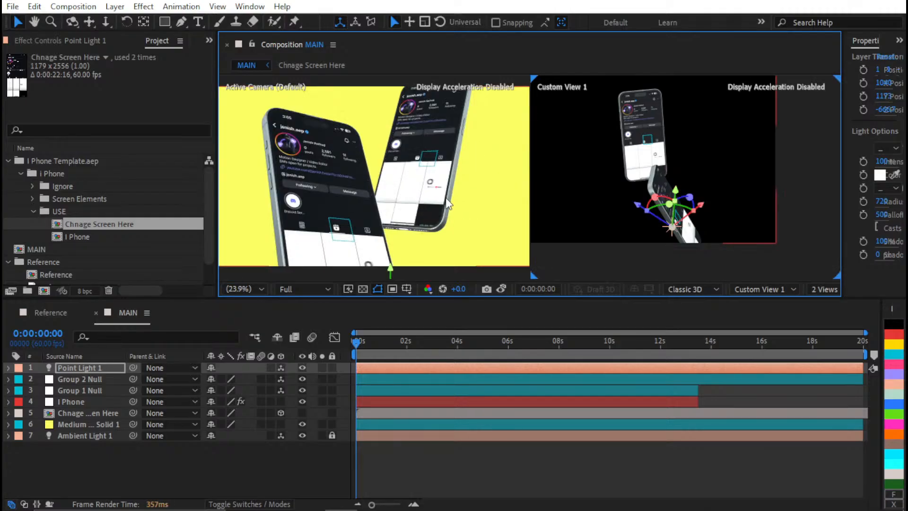
- Shift Point Light 1 along its axes and raise it to test the highlight on the rear phone's lower corner
{"action": "scroll", "coordinate": [446, 201], "scroll_direction": "up", "scroll_amount": 2}
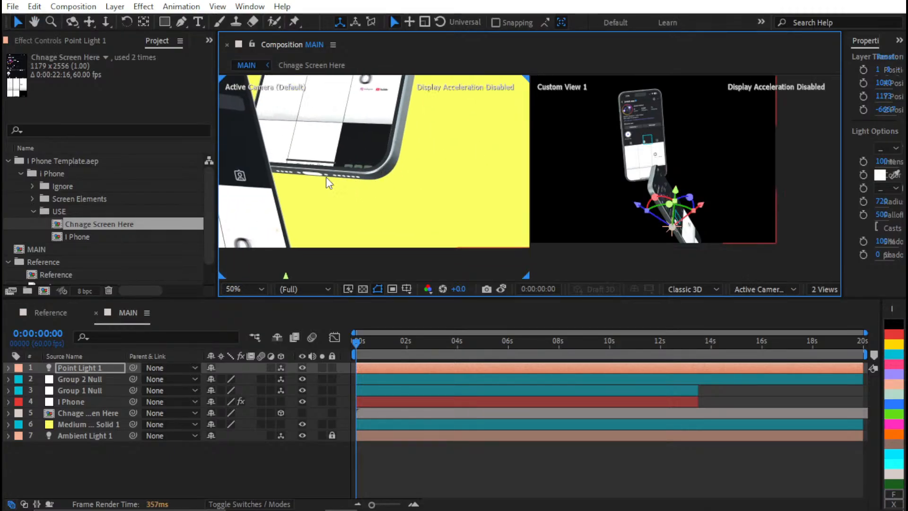
{"action": "left_click_drag", "start_coordinate": [638, 204], "coordinate": [695, 157]}
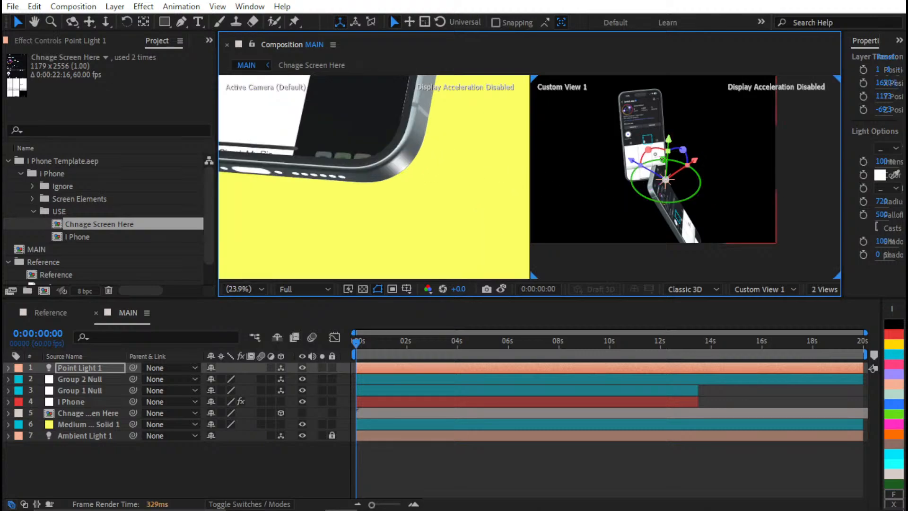
{"action": "left_click_drag", "start_coordinate": [670, 134], "coordinate": [676, 121]}
{"action": "left_click_drag", "start_coordinate": [698, 151], "coordinate": [668, 152]}
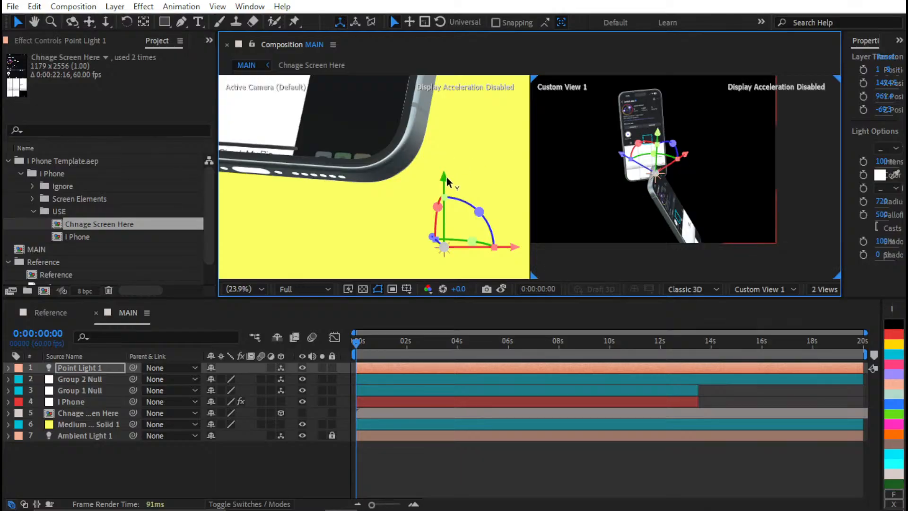
- Fine-tune Point Light 1 to sit below and right of the rear phone's bottom corner, highlighting its metal edge
{"action": "left_click_drag", "start_coordinate": [447, 177], "coordinate": [445, 217]}
{"action": "left_click_drag", "start_coordinate": [443, 223], "coordinate": [445, 246]}
{"action": "left_click", "coordinate": [603, 180]}
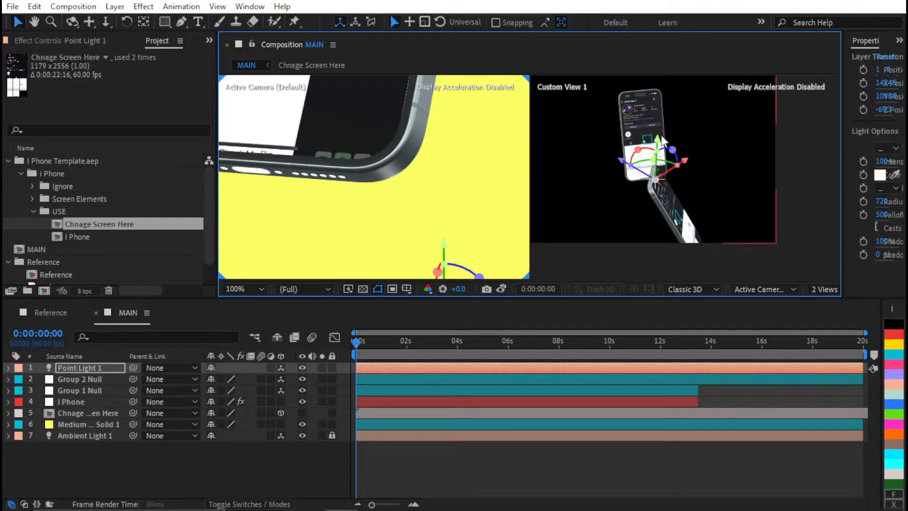
{"action": "left_click_drag", "start_coordinate": [658, 138], "coordinate": [692, 161]}
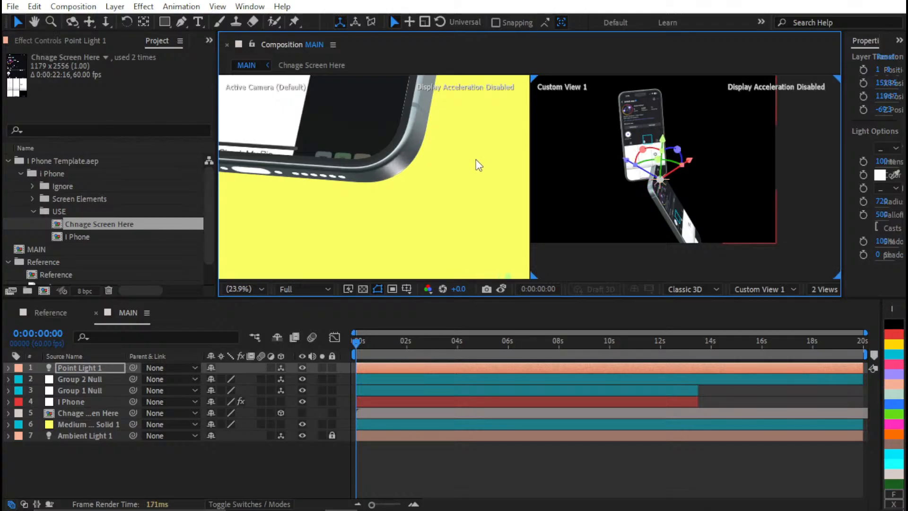
{"action": "left_click", "coordinate": [445, 176]}
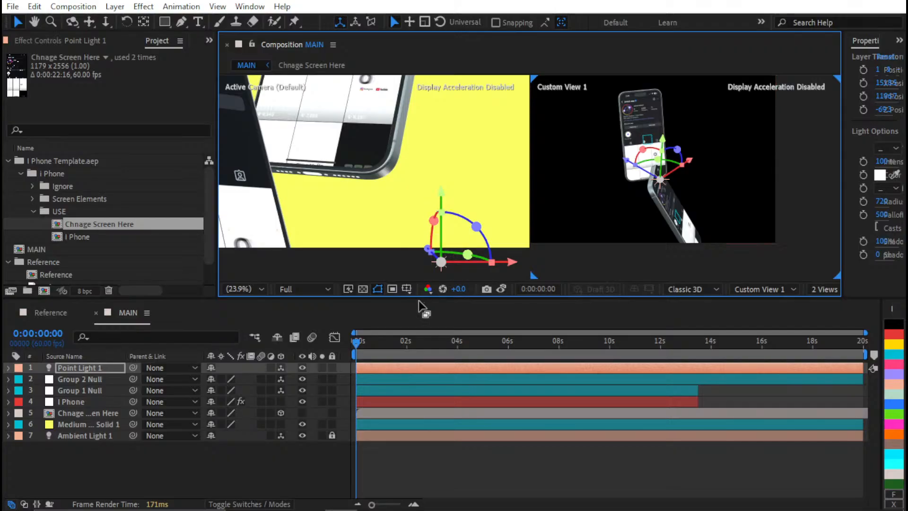
- Duplicate Point Light 1 and move the copy left along the X axis to the front phone's right edge
{"action": "key", "text": "ctrl+d"}
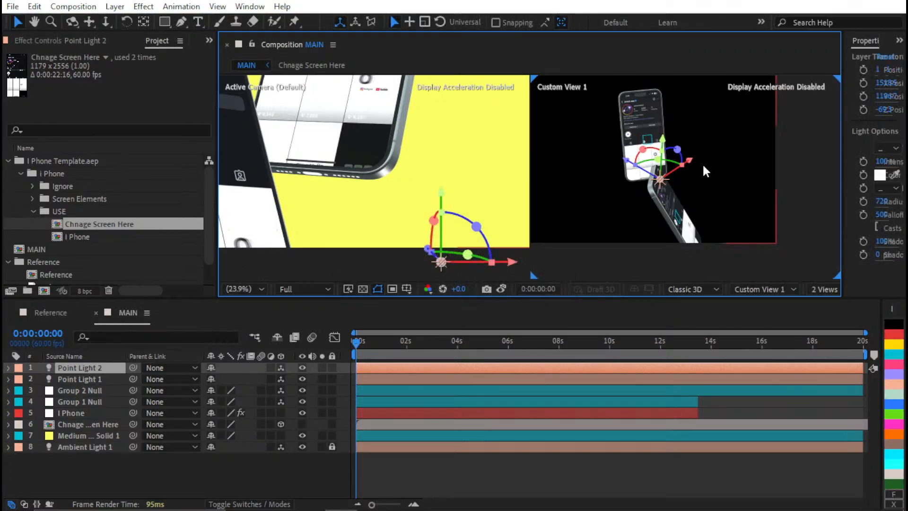
{"action": "left_click_drag", "start_coordinate": [691, 159], "coordinate": [655, 192]}
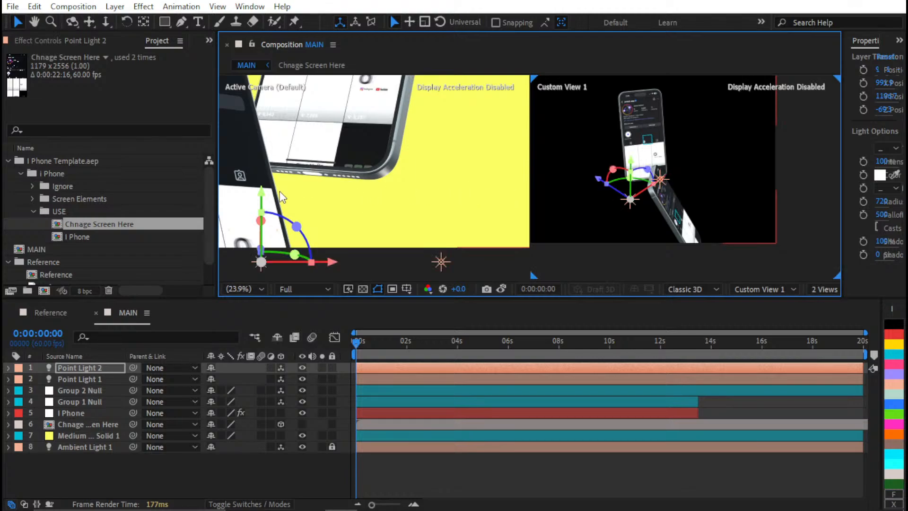
- Open the Scene Setup of the I Phone layer's Element effect and frame the charging port on the phone's bottom edge
{"action": "scroll", "coordinate": [283, 189], "scroll_direction": "up", "scroll_amount": 1}
{"action": "left_click_drag", "start_coordinate": [296, 185], "coordinate": [333, 169]}
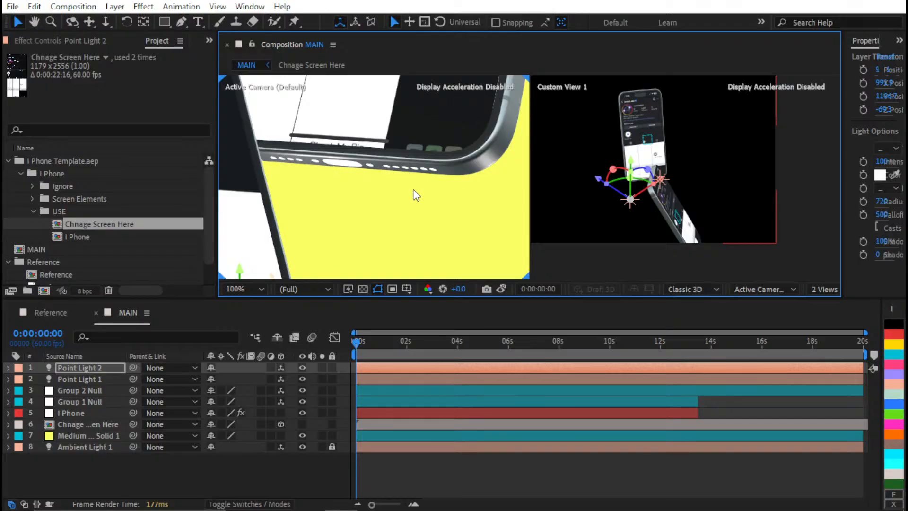
{"action": "left_click", "coordinate": [95, 414]}
{"action": "left_click", "coordinate": [75, 42]}
{"action": "left_click", "coordinate": [73, 98]}
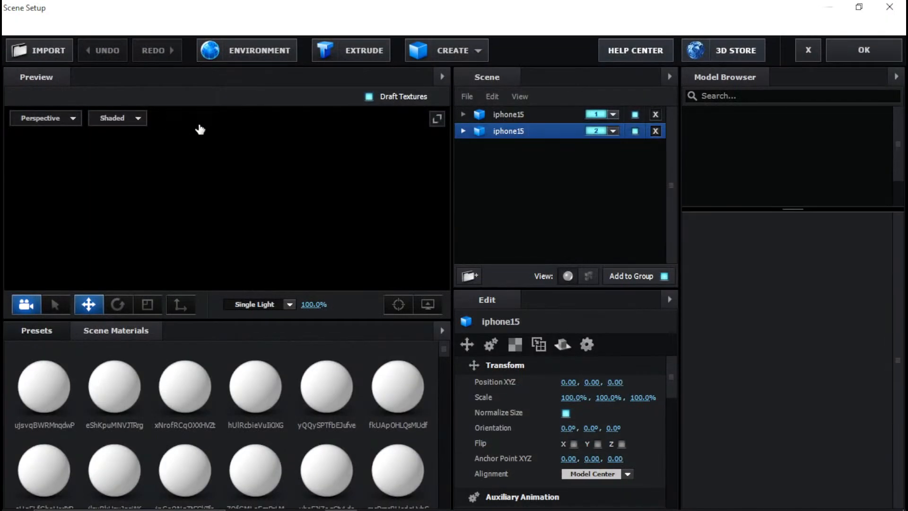
{"action": "left_click_drag", "start_coordinate": [236, 255], "coordinate": [331, 227]}
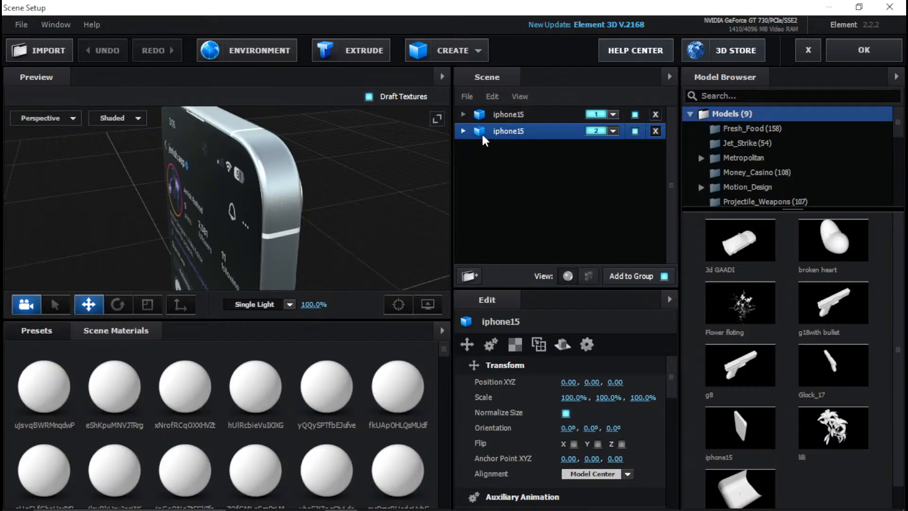
{"action": "left_click_drag", "start_coordinate": [236, 218], "coordinate": [332, 174]}
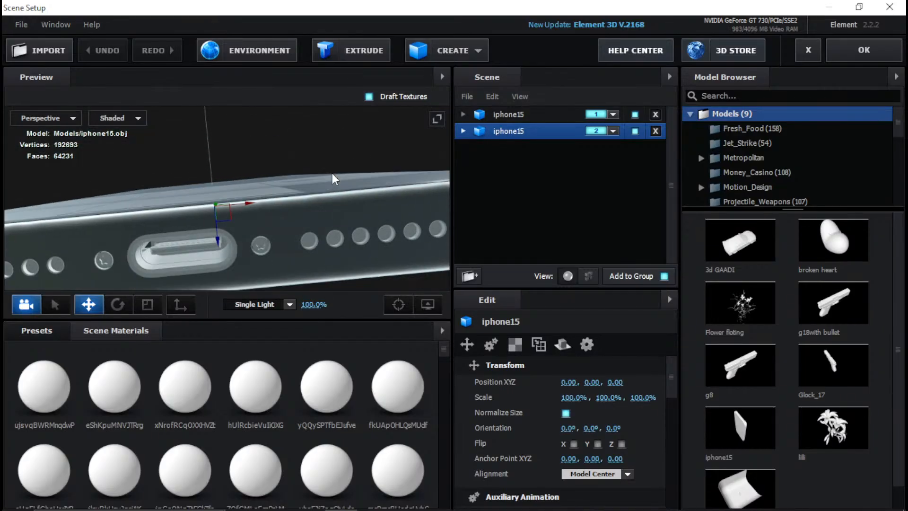
- Apply the Black_Gloss and Black_Outline physical presets to the speaker holes beside the charging port
{"action": "left_click", "coordinate": [56, 332]}
{"action": "left_click", "coordinate": [55, 407]}
{"action": "left_click_drag", "start_coordinate": [165, 388], "coordinate": [310, 228]}
{"action": "left_click_drag", "start_coordinate": [244, 375], "coordinate": [314, 232]}
- Apply the Metal_Diffused preset to the speaker hole area and the screws beside the charging port
{"action": "scroll", "coordinate": [155, 421], "scroll_direction": "down", "scroll_amount": 3}
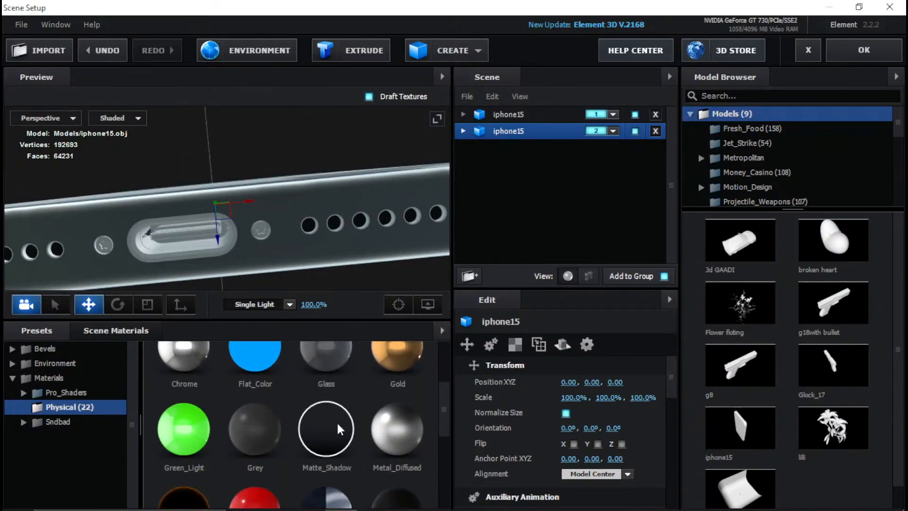
{"action": "left_click_drag", "start_coordinate": [401, 419], "coordinate": [337, 228]}
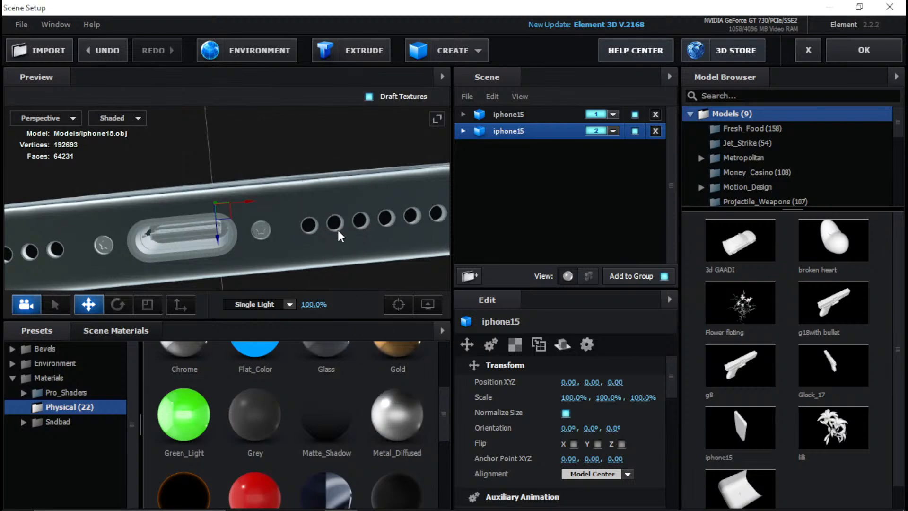
{"action": "left_click_drag", "start_coordinate": [408, 399], "coordinate": [260, 229]}
{"action": "scroll", "coordinate": [195, 407], "scroll_direction": "up", "scroll_amount": 3}
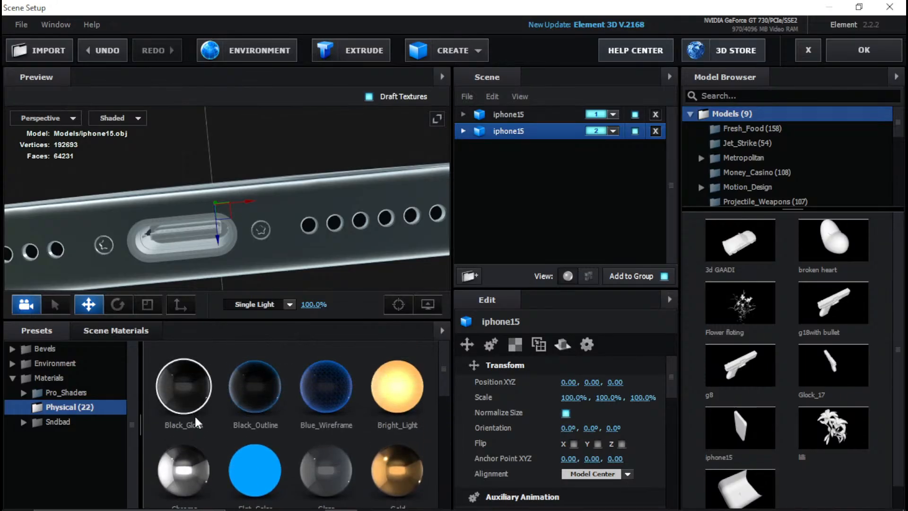
- Apply Black_Gloss to the charging port's interior and a gold-toned preset to its small contacts
{"action": "left_click_drag", "start_coordinate": [192, 397], "coordinate": [195, 247]}
{"action": "scroll", "coordinate": [174, 245], "scroll_direction": "up", "scroll_amount": 3}
{"action": "scroll", "coordinate": [195, 248], "scroll_direction": "up", "scroll_amount": 2}
{"action": "scroll", "coordinate": [195, 248], "scroll_direction": "down", "scroll_amount": 2}
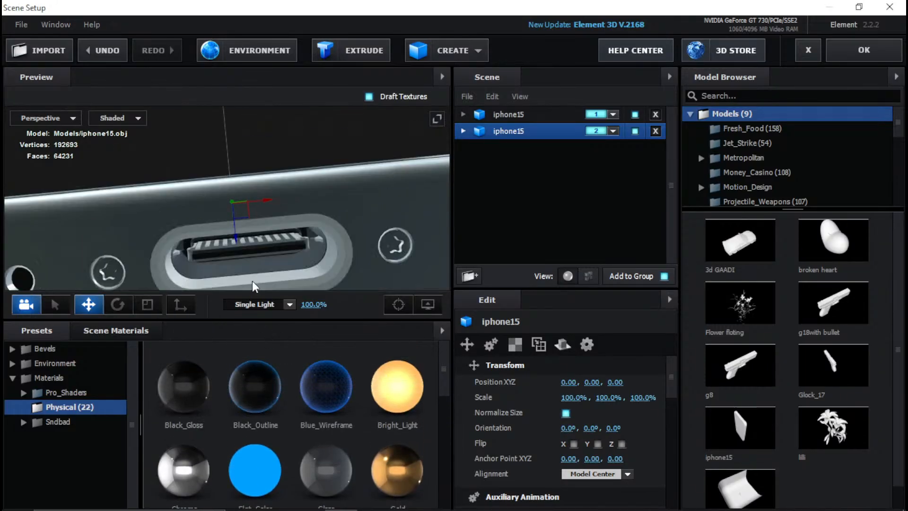
{"action": "left_click_drag", "start_coordinate": [397, 358], "coordinate": [260, 236]}
{"action": "scroll", "coordinate": [272, 243], "scroll_direction": "down", "scroll_amount": 2}
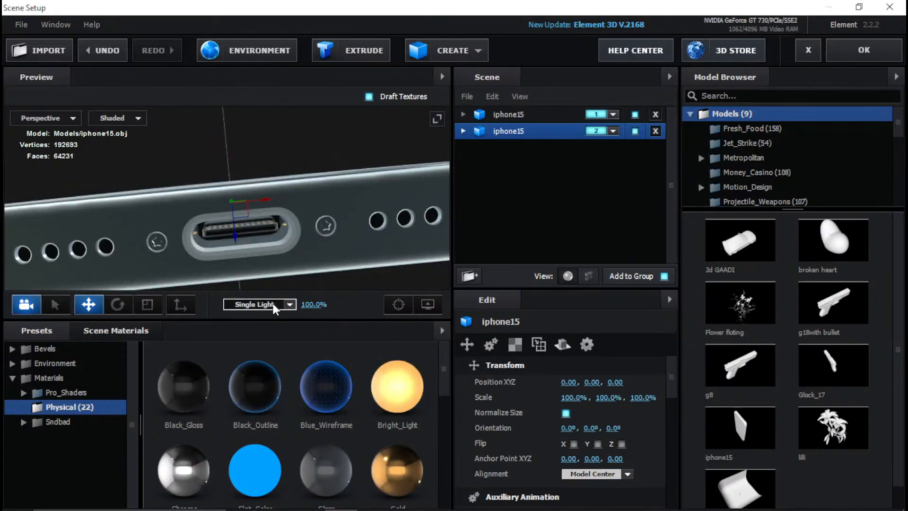
- Apply the Metal_Diffused preset to the charging port's rim and inner parts
{"action": "scroll", "coordinate": [303, 402], "scroll_direction": "down", "scroll_amount": 4}
{"action": "mouse_move", "coordinate": [398, 419]}
{"action": "left_mouse_down"}
{"action": "mouse_move", "coordinate": [275, 236]}
{"action": "mouse_move", "coordinate": [296, 245]}
{"action": "left_mouse_up"}
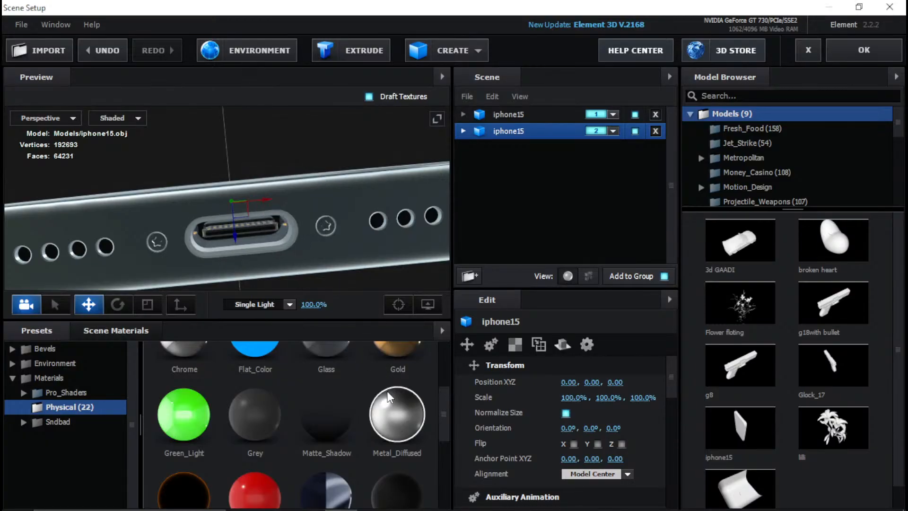
{"action": "mouse_move", "coordinate": [388, 392]}
{"action": "left_mouse_down"}
{"action": "mouse_move", "coordinate": [244, 238]}
{"action": "mouse_move", "coordinate": [288, 238]}
{"action": "left_mouse_up"}
{"action": "left_click_drag", "start_coordinate": [401, 412], "coordinate": [284, 242]}
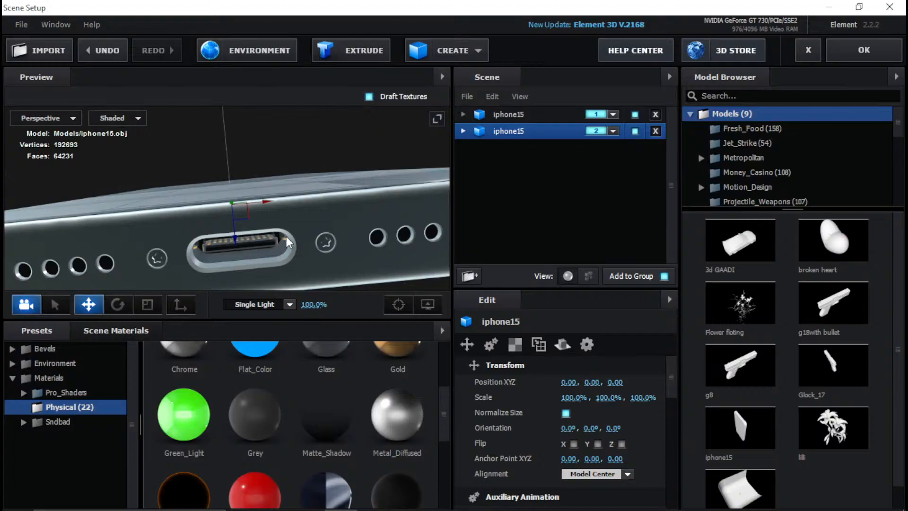
{"action": "scroll", "coordinate": [286, 235], "scroll_direction": "down", "scroll_amount": 3}
{"action": "scroll", "coordinate": [166, 237], "scroll_direction": "up", "scroll_amount": 3}
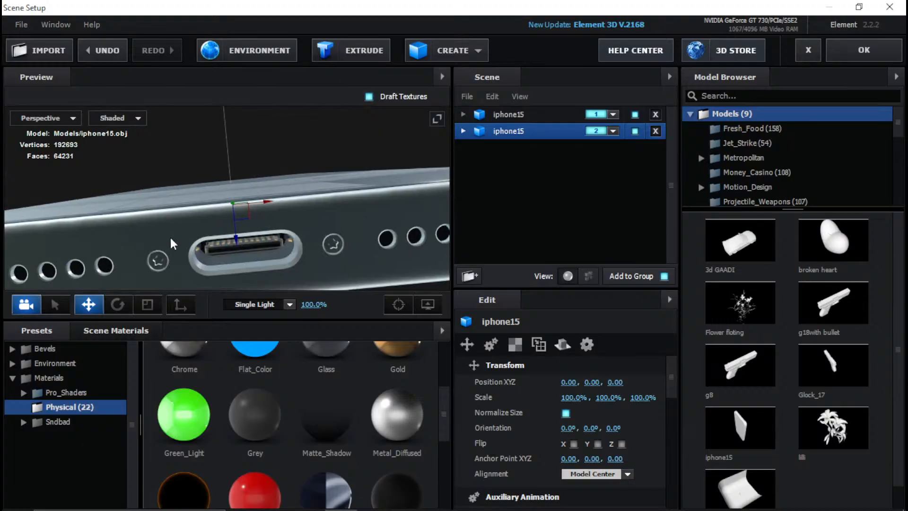
- Check the remaining holes and the phone's front, and accept the material changes in the scene
{"action": "left_click_drag", "start_coordinate": [170, 238], "coordinate": [223, 234]}
{"action": "scroll", "coordinate": [277, 237], "scroll_direction": "up", "scroll_amount": 3}
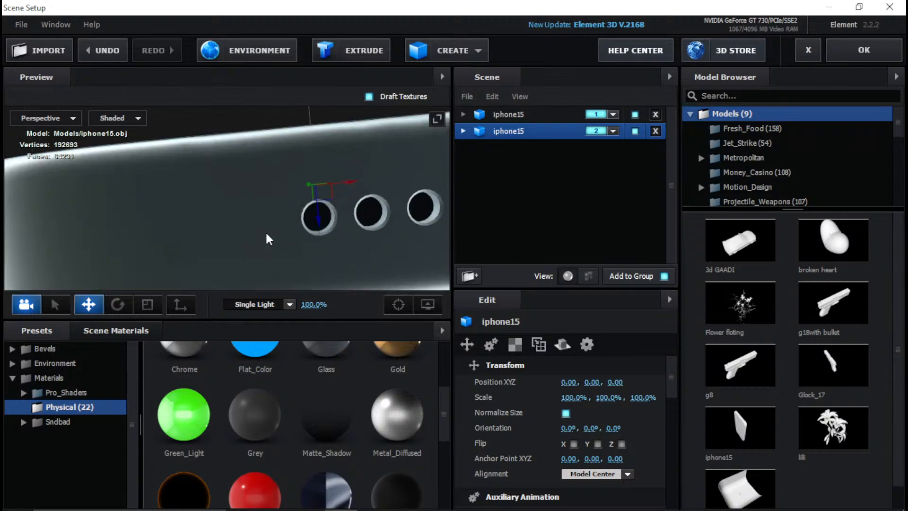
{"action": "scroll", "coordinate": [266, 235], "scroll_direction": "up", "scroll_amount": 2}
{"action": "left_click_drag", "start_coordinate": [254, 229], "coordinate": [231, 180]}
{"action": "scroll", "coordinate": [216, 228], "scroll_direction": "down", "scroll_amount": 5}
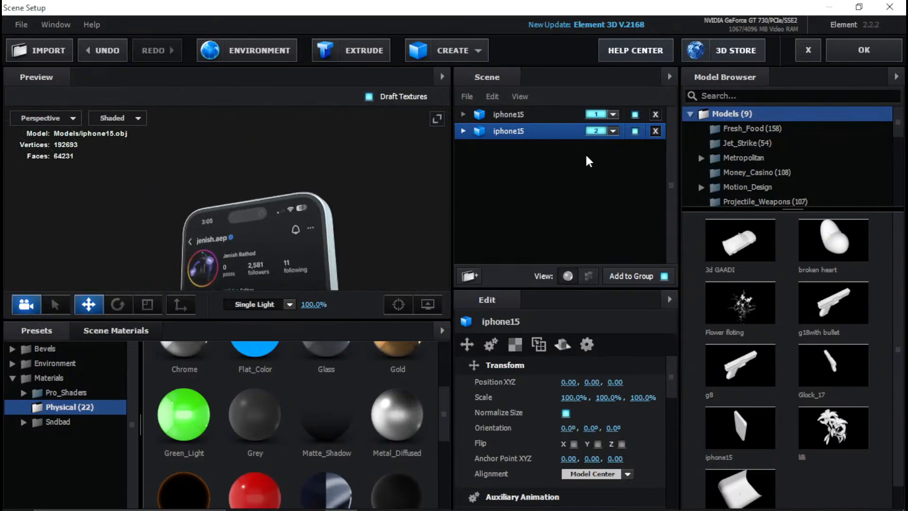
{"action": "left_click", "coordinate": [863, 50]}
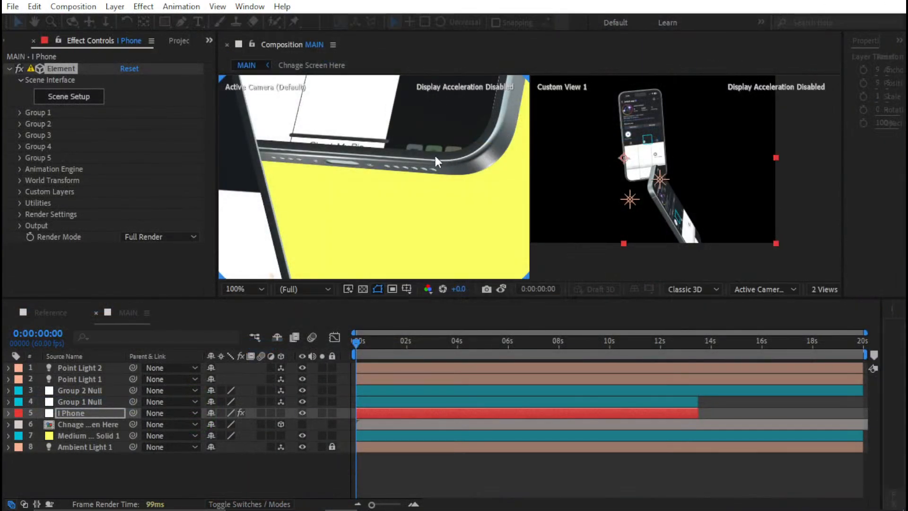
- Examine the updated phones in the composition, from the rear phone's bottom edge to the front phone's top
{"action": "scroll", "coordinate": [434, 158], "scroll_direction": "down", "scroll_amount": 2}
{"action": "mouse_move", "coordinate": [431, 161]}
{"action": "left_mouse_down"}
{"action": "mouse_move", "coordinate": [435, 275]}
{"action": "mouse_move", "coordinate": [422, 201]}
{"action": "mouse_move", "coordinate": [428, 195]}
{"action": "left_mouse_up"}
{"action": "left_click_drag", "start_coordinate": [293, 239], "coordinate": [383, 157]}
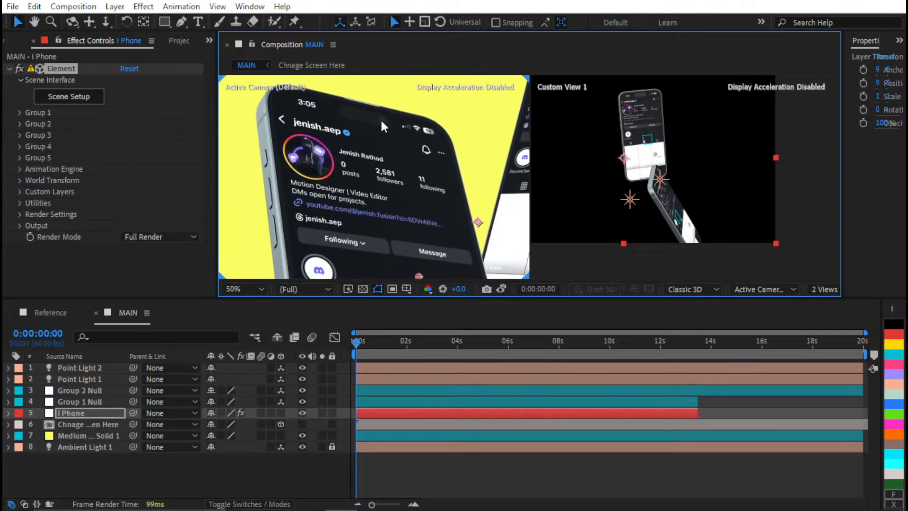
{"action": "scroll", "coordinate": [384, 136], "scroll_direction": "down", "scroll_amount": 1}
{"action": "scroll", "coordinate": [378, 141], "scroll_direction": "up", "scroll_amount": 2}
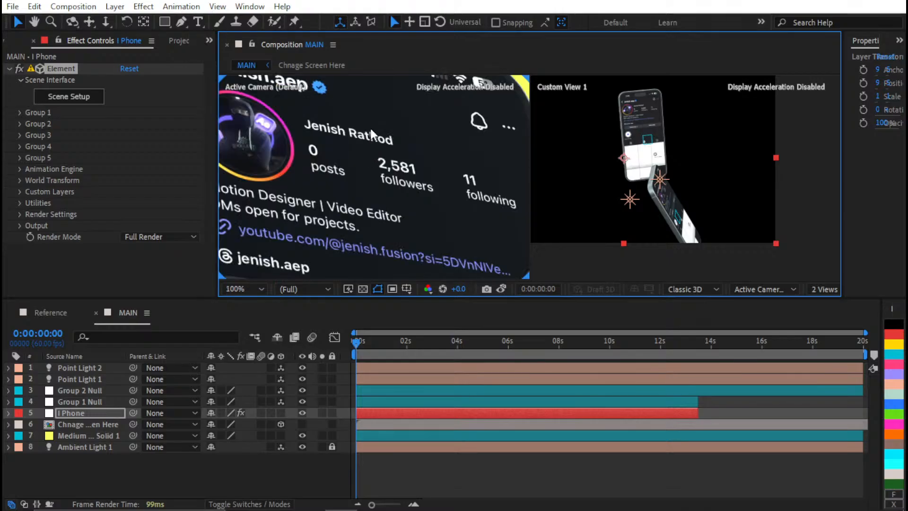
{"action": "left_click_drag", "start_coordinate": [371, 128], "coordinate": [359, 192]}
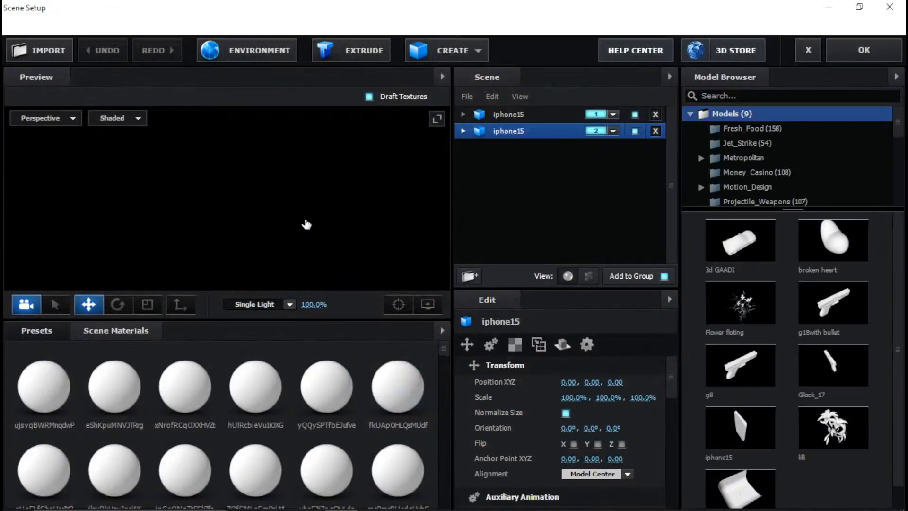
- Frame the Dynamic Island with the first iphone15 model's materials expanded, and open the Physical material presets
{"action": "left_click", "coordinate": [464, 114]}
{"action": "scroll", "coordinate": [524, 203], "scroll_direction": "down", "scroll_amount": 5}
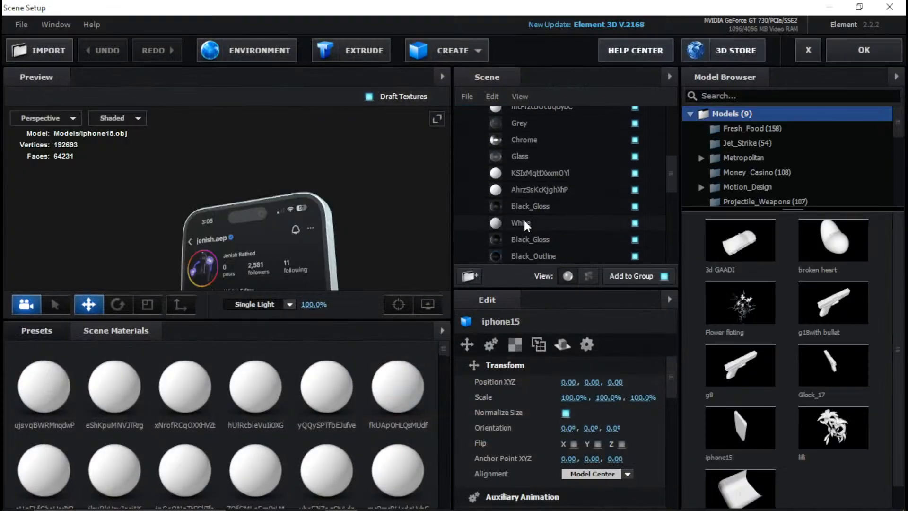
{"action": "left_click_drag", "start_coordinate": [433, 212], "coordinate": [274, 203]}
{"action": "scroll", "coordinate": [284, 208], "scroll_direction": "up", "scroll_amount": 5}
{"action": "left_click_drag", "start_coordinate": [289, 277], "coordinate": [257, 229]}
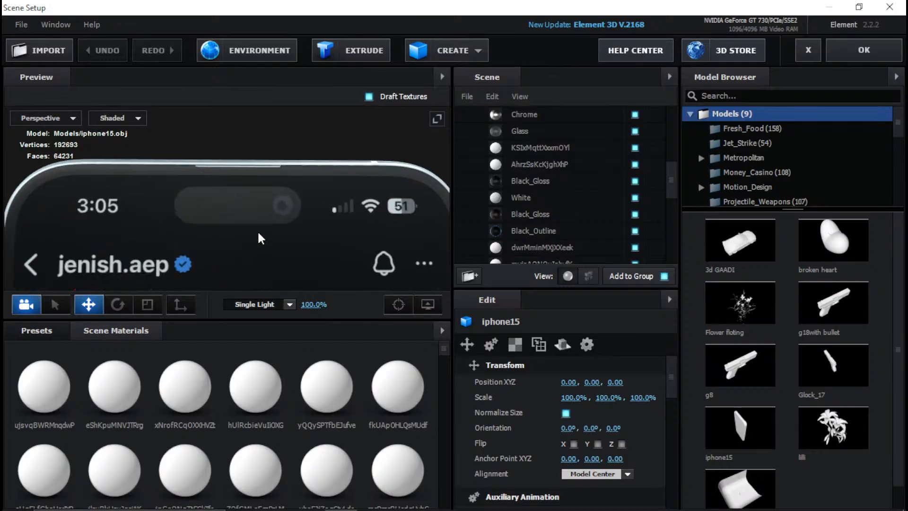
{"action": "scroll", "coordinate": [249, 178], "scroll_direction": "up", "scroll_amount": 4}
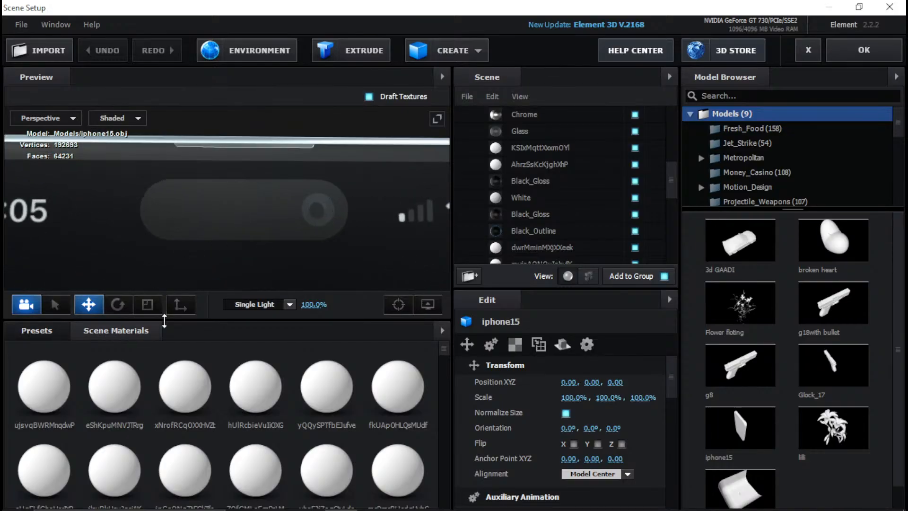
{"action": "left_click", "coordinate": [50, 327]}
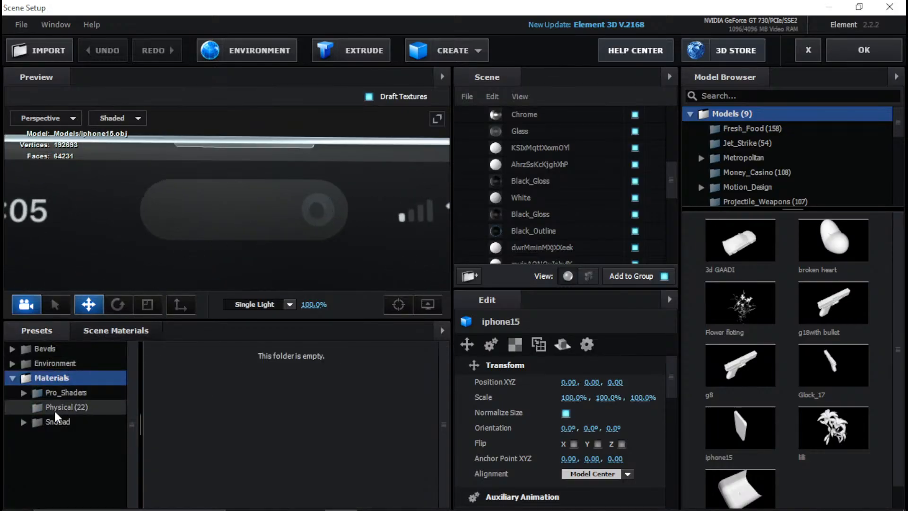
{"action": "left_click", "coordinate": [54, 408]}
- Mark the Dynamic Island with Bright_Light to locate its material in the first iphone15 model, and replace it with Black_Outline
{"action": "left_click_drag", "start_coordinate": [404, 390], "coordinate": [258, 207]}
{"action": "scroll", "coordinate": [546, 185], "scroll_direction": "down", "scroll_amount": 1}
{"action": "scroll", "coordinate": [544, 190], "scroll_direction": "down", "scroll_amount": 3}
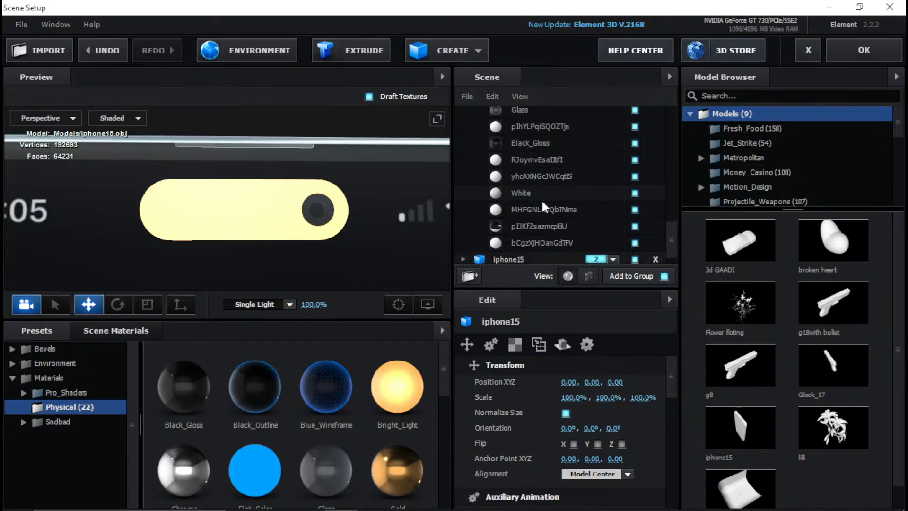
{"action": "scroll", "coordinate": [539, 185], "scroll_direction": "up", "scroll_amount": 5}
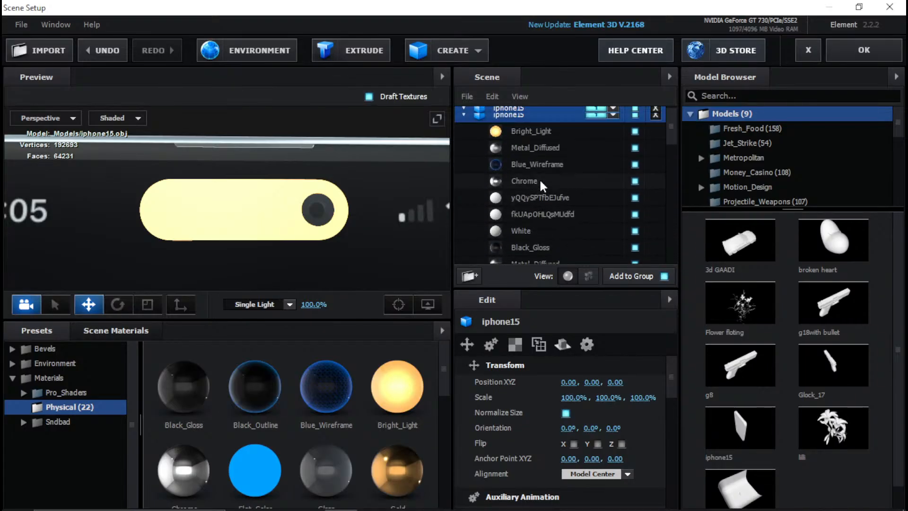
{"action": "left_click", "coordinate": [529, 131]}
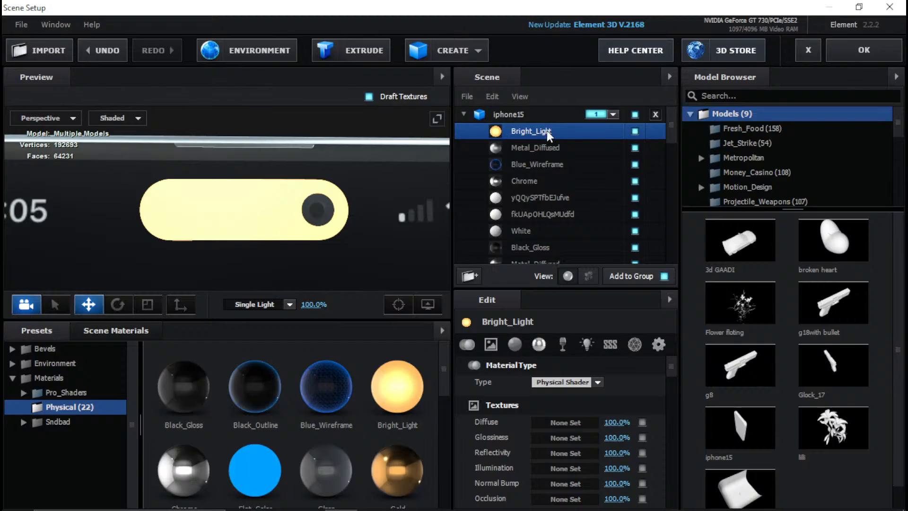
{"action": "left_click_drag", "start_coordinate": [198, 396], "coordinate": [252, 232]}
{"action": "left_click_drag", "start_coordinate": [246, 404], "coordinate": [276, 228]}
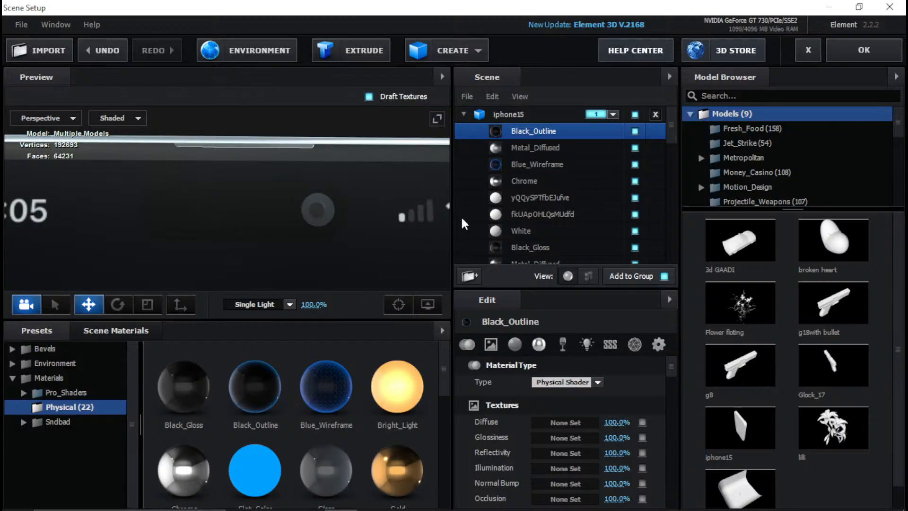
- Mark the front camera lens with Bright_Light to locate its material, and replace it with Black_Outline
{"action": "scroll", "coordinate": [536, 177], "scroll_direction": "down", "scroll_amount": 10}
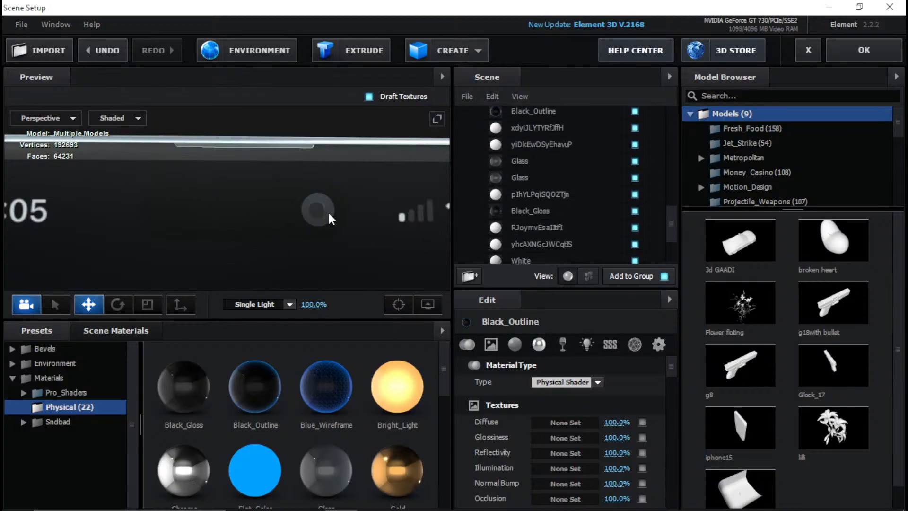
{"action": "left_click_drag", "start_coordinate": [329, 213], "coordinate": [280, 220]}
{"action": "scroll", "coordinate": [331, 218], "scroll_direction": "up", "scroll_amount": 1}
{"action": "left_click_drag", "start_coordinate": [255, 389], "coordinate": [165, 208]}
{"action": "left_click_drag", "start_coordinate": [398, 385], "coordinate": [157, 214]}
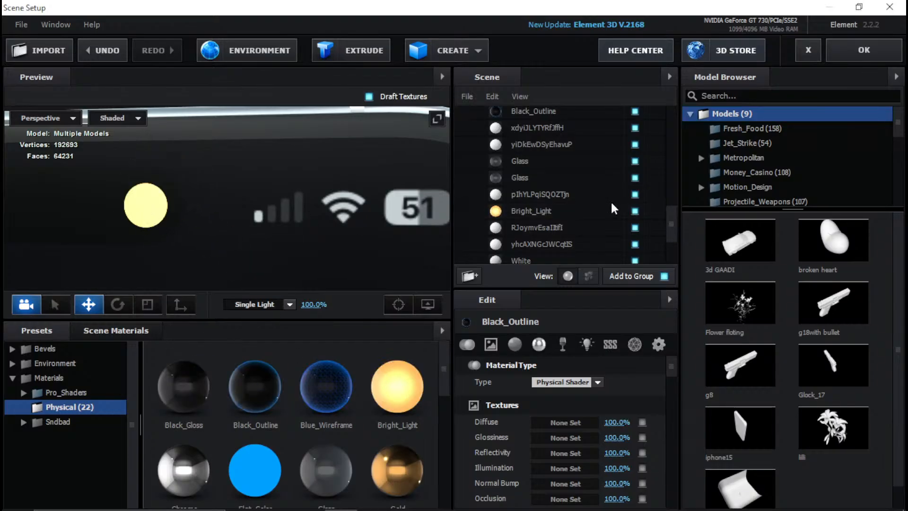
{"action": "left_click", "coordinate": [544, 216]}
{"action": "left_click_drag", "start_coordinate": [381, 212], "coordinate": [427, 211]}
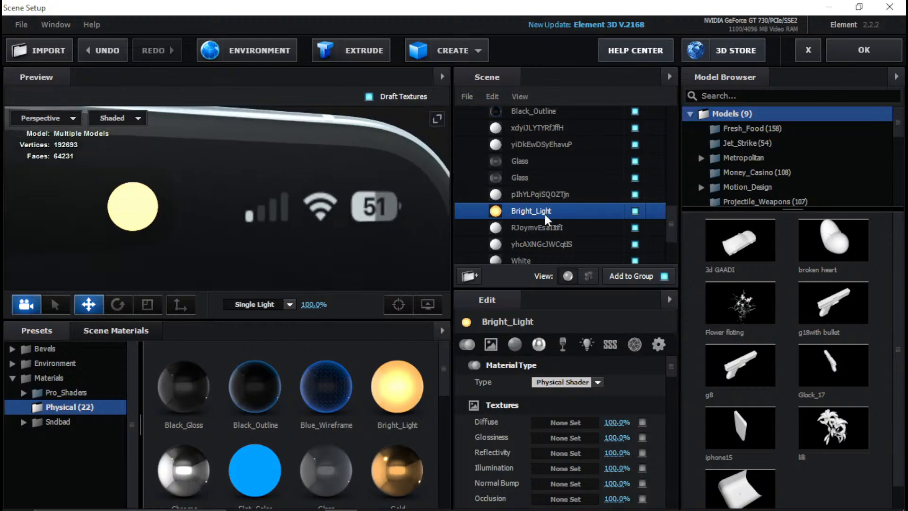
{"action": "left_click_drag", "start_coordinate": [240, 385], "coordinate": [188, 216]}
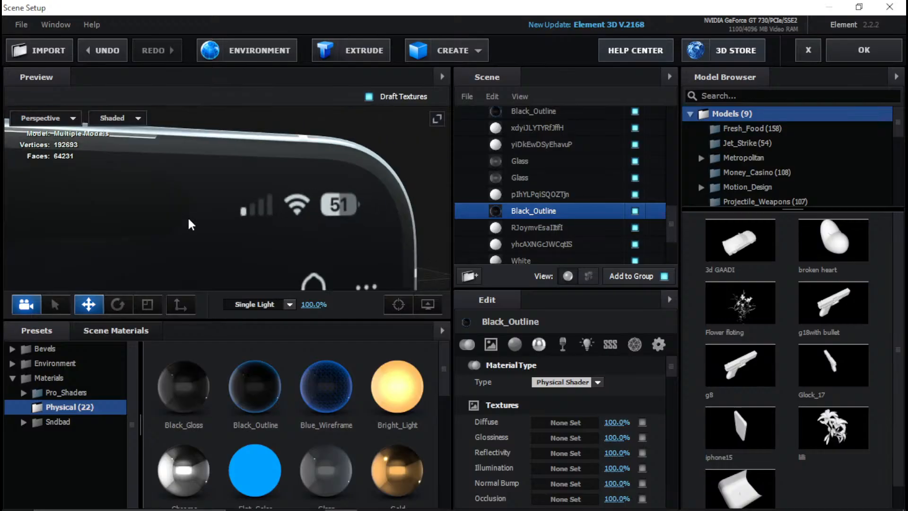
- Set the Force Opacity of the front camera's Black_Outline material to 97% and inspect the lens up close
{"action": "scroll", "coordinate": [481, 456], "scroll_direction": "down", "scroll_amount": 15}
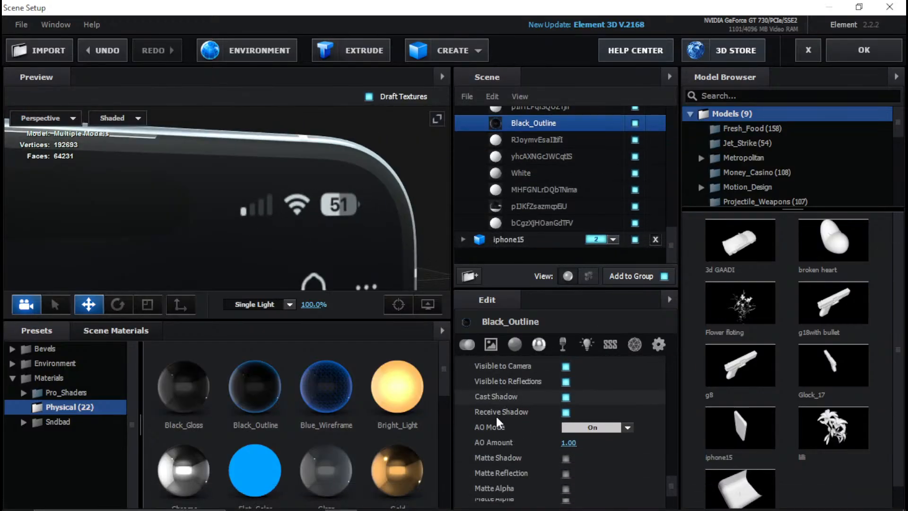
{"action": "scroll", "coordinate": [504, 418], "scroll_direction": "up", "scroll_amount": 6}
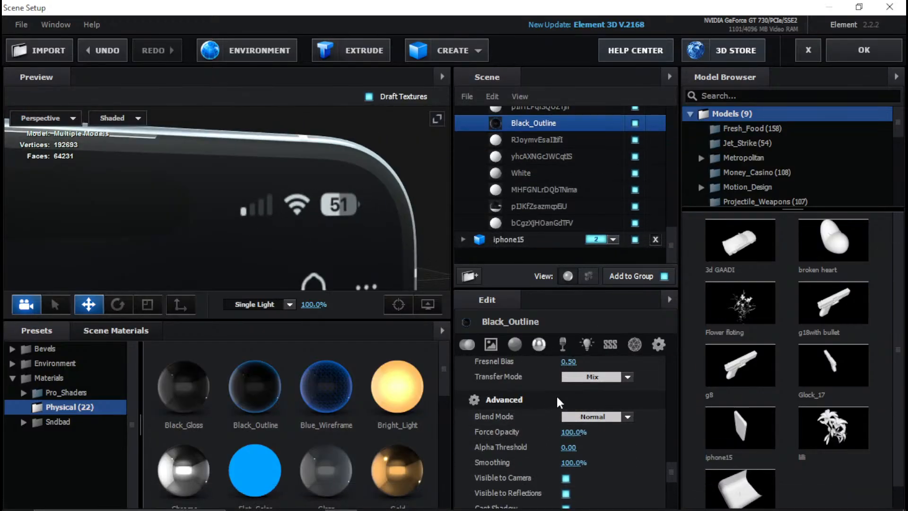
{"action": "left_click", "coordinate": [574, 432]}
{"action": "type", "text": "97"}
{"action": "key", "text": "Return"}
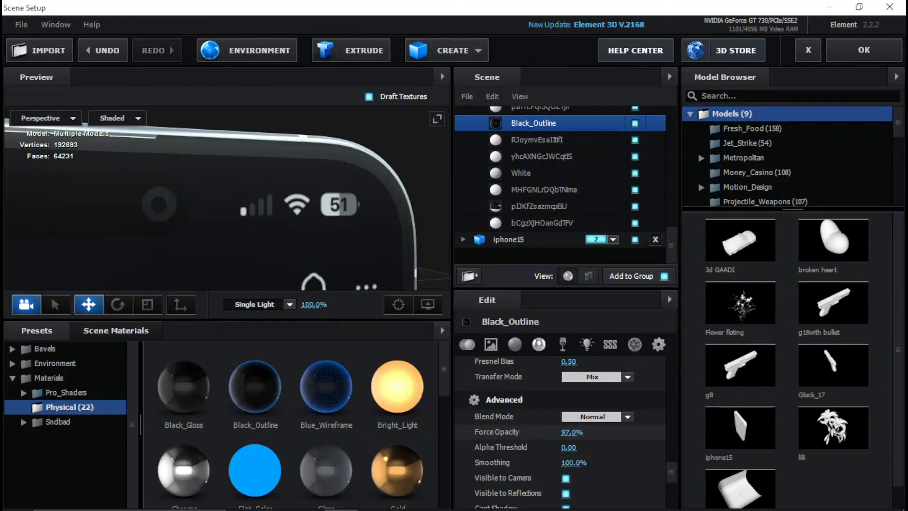
{"action": "scroll", "coordinate": [204, 213], "scroll_direction": "up", "scroll_amount": 5}
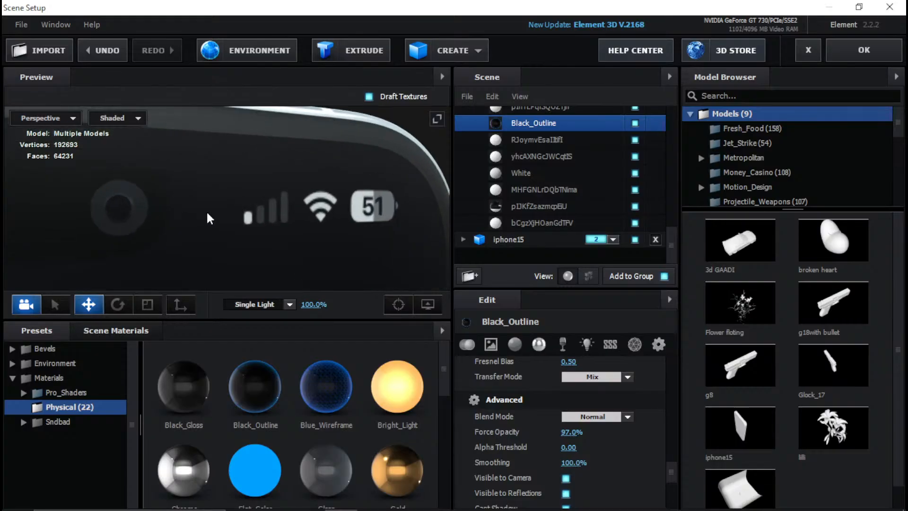
{"action": "mouse_move", "coordinate": [206, 212]}
{"action": "left_mouse_down"}
{"action": "mouse_move", "coordinate": [220, 186]}
{"action": "mouse_move", "coordinate": [224, 212]}
{"action": "left_mouse_up"}
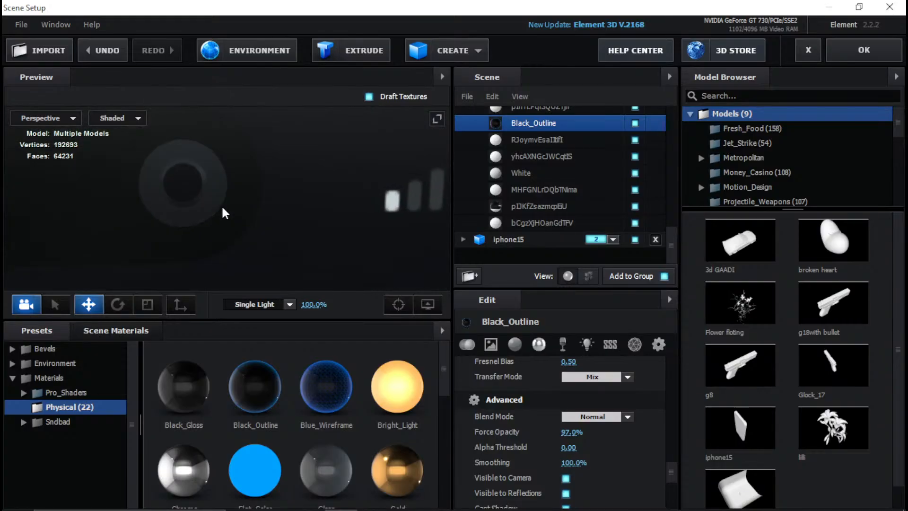
- Compare the front camera with its Black_Outline material hidden and shown, apply the scene setup, and inspect the Dynamic Island in MAIN
{"action": "left_click", "coordinate": [635, 124]}
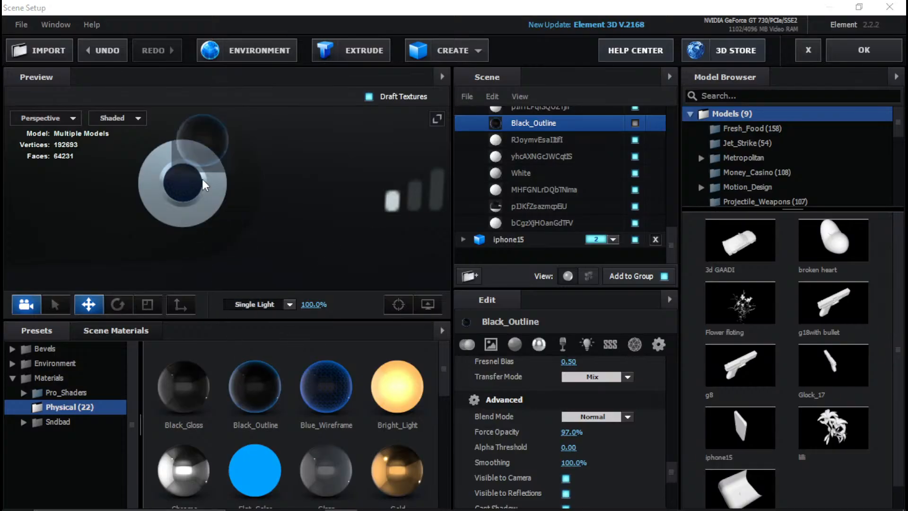
{"action": "left_click", "coordinate": [635, 123]}
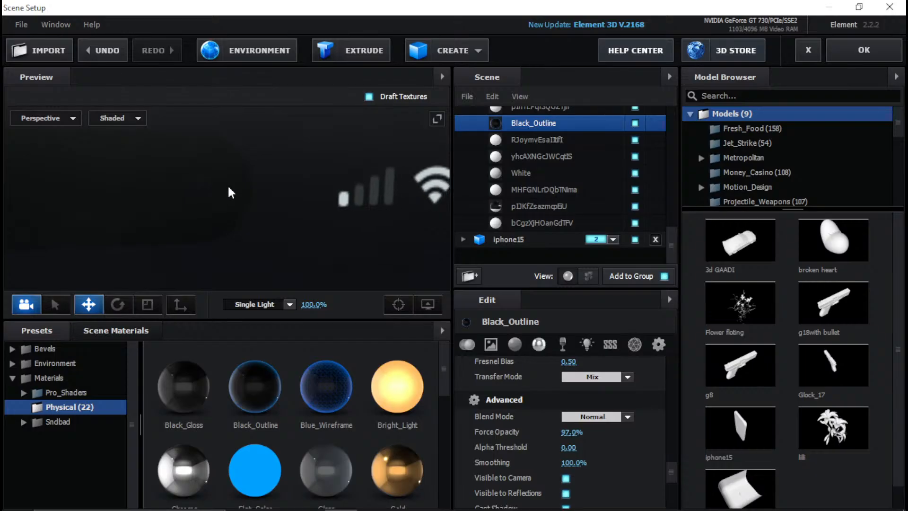
{"action": "left_click", "coordinate": [864, 49]}
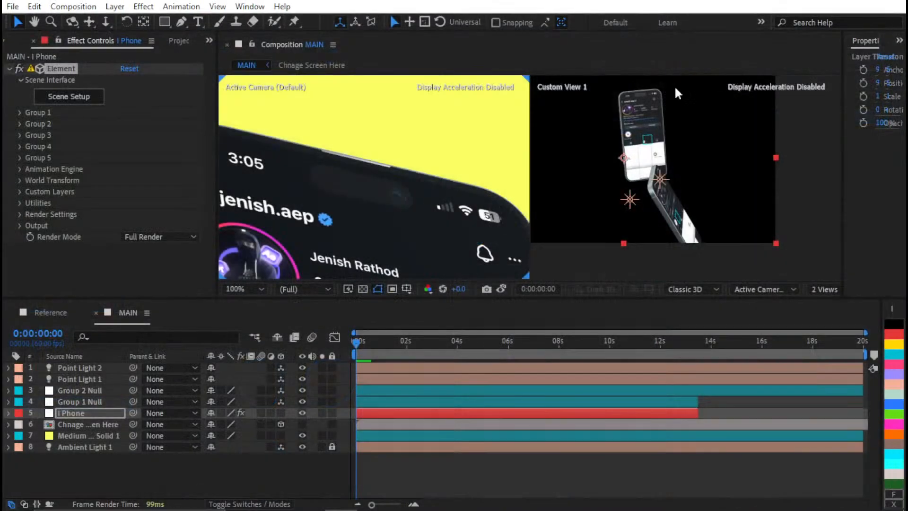
{"action": "scroll", "coordinate": [381, 198], "scroll_direction": "down", "scroll_amount": 6}
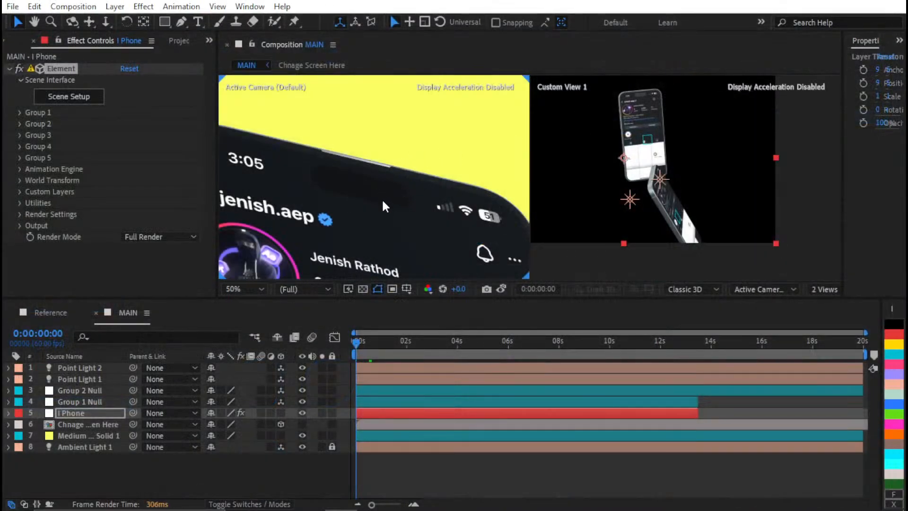
{"action": "scroll", "coordinate": [381, 199], "scroll_direction": "up", "scroll_amount": 8}
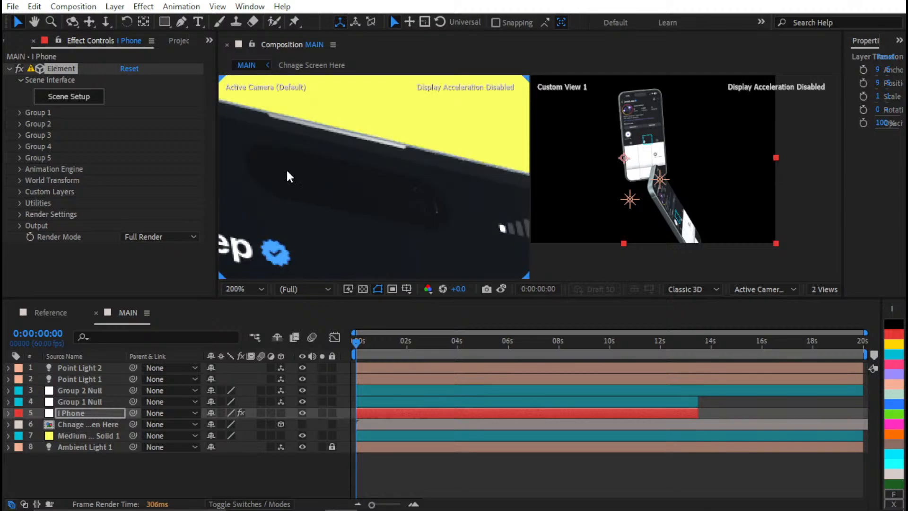
{"action": "scroll", "coordinate": [287, 177], "scroll_direction": "down", "scroll_amount": 2}
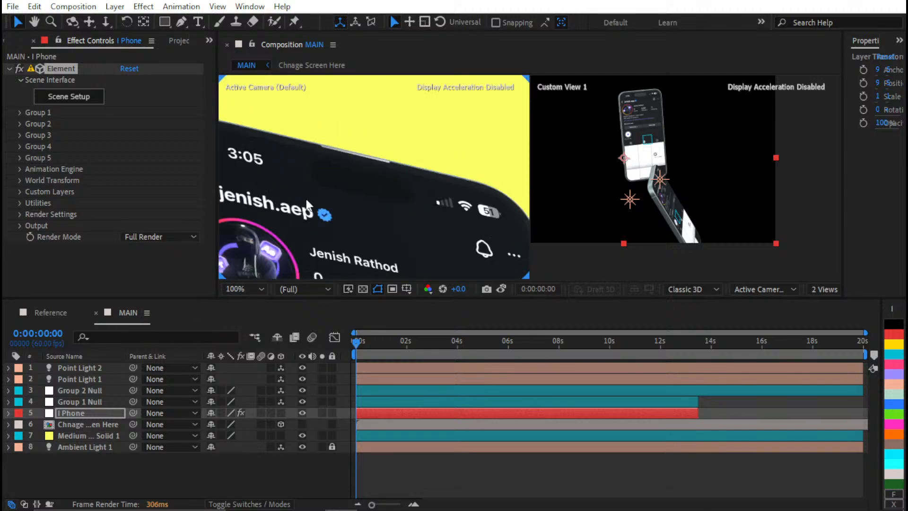
- Add the Curves effect to the SCREEN IMAGE .png layer inside the Chnage Screen Here composition
{"action": "double_click", "coordinate": [94, 424]}
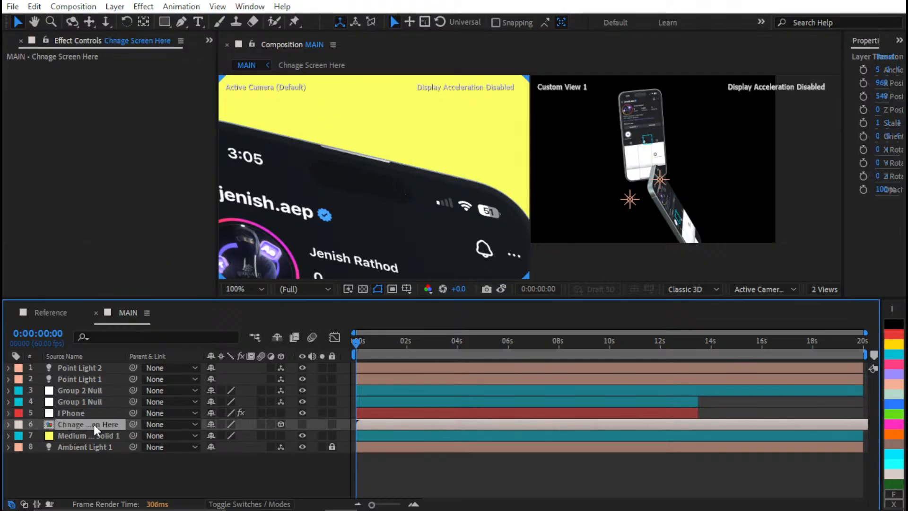
{"action": "left_click", "coordinate": [305, 379]}
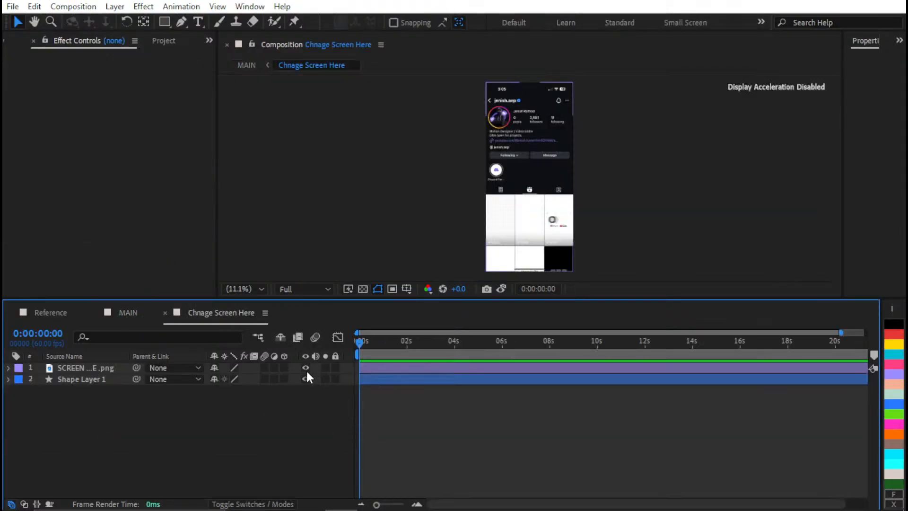
{"action": "left_click", "coordinate": [401, 369]}
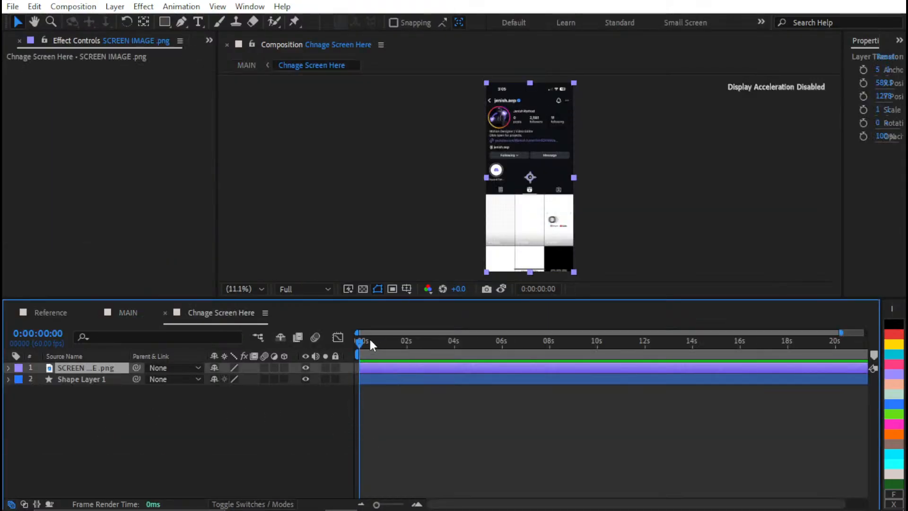
{"action": "key", "text": "ctrl+space"}
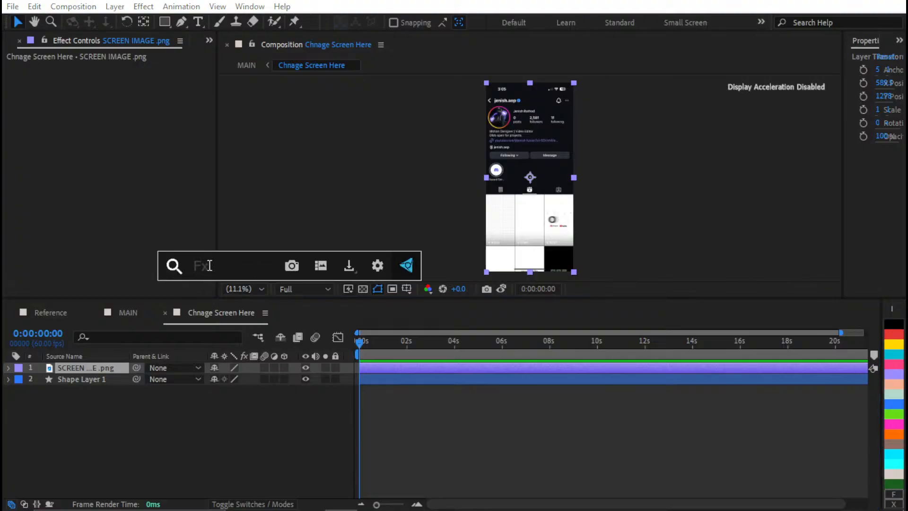
{"action": "type", "text": "cur"}
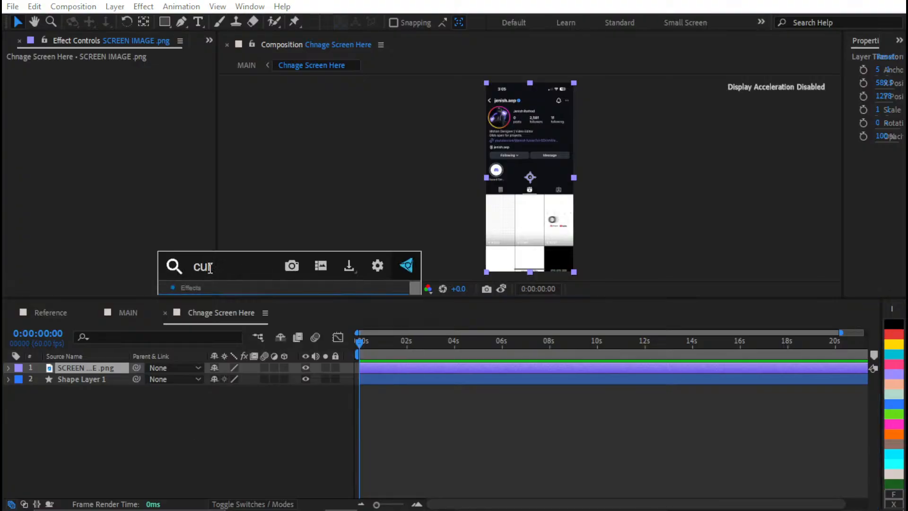
{"action": "type", "text": "vb"}
{"action": "key", "text": "BackSpace"}
{"action": "key", "text": "Return"}
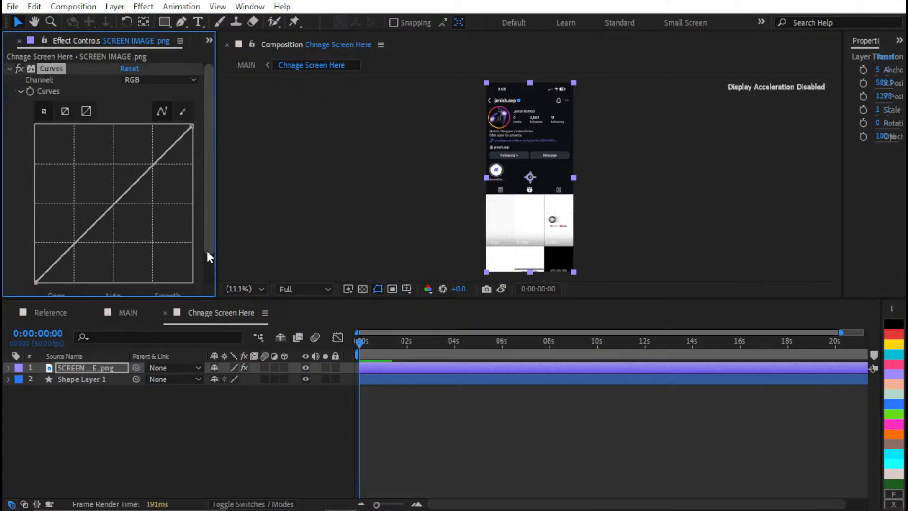
{"action": "left_click_drag", "start_coordinate": [113, 206], "coordinate": [124, 214]}
{"action": "scroll", "coordinate": [567, 139], "scroll_direction": "up", "scroll_amount": 3}
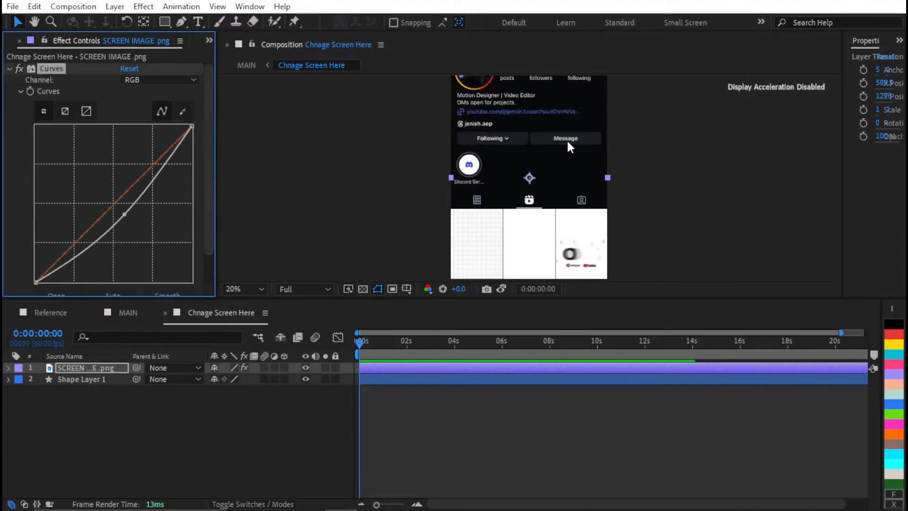
{"action": "scroll", "coordinate": [515, 171], "scroll_direction": "up", "scroll_amount": 5}
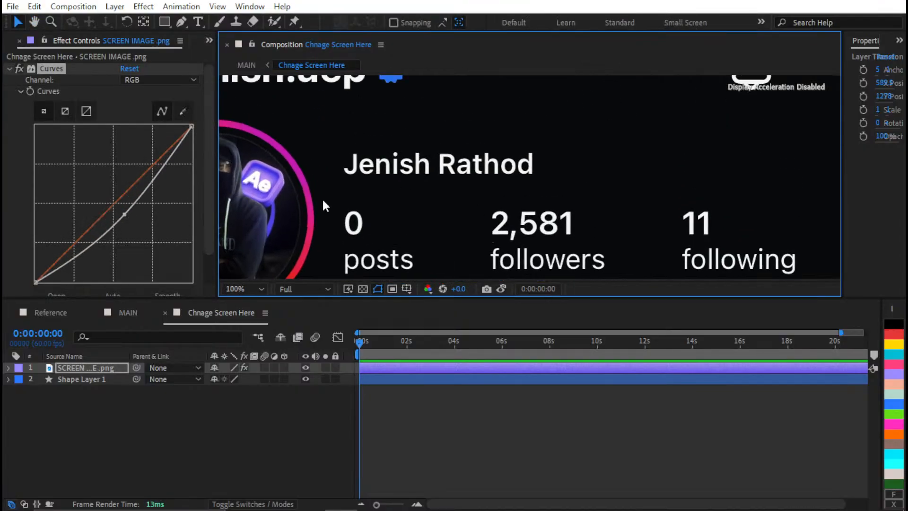
{"action": "key", "text": "ctrl+z"}
- Darken the screen image's shadows by moving the RGB curve's black point inward, and check both phones in the MAIN composition
{"action": "left_click_drag", "start_coordinate": [36, 283], "coordinate": [55, 295]}
{"action": "left_click", "coordinate": [129, 312]}
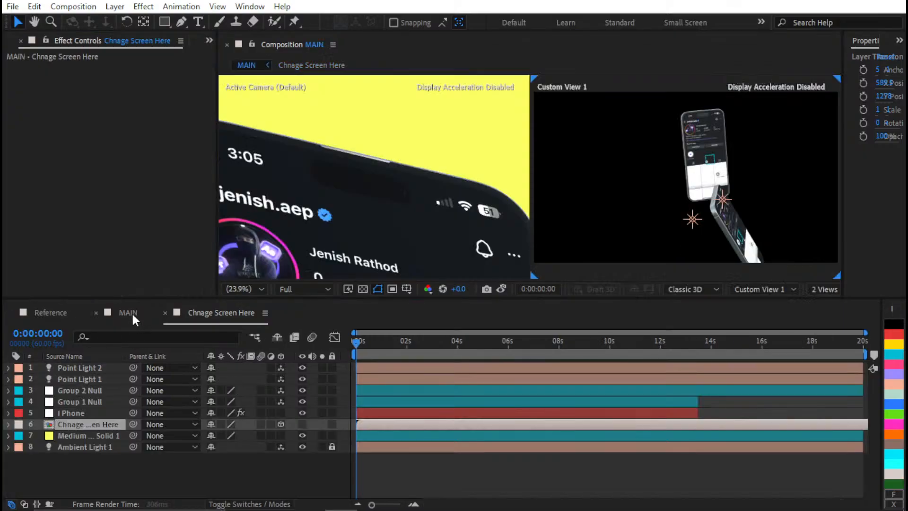
{"action": "left_click", "coordinate": [345, 192]}
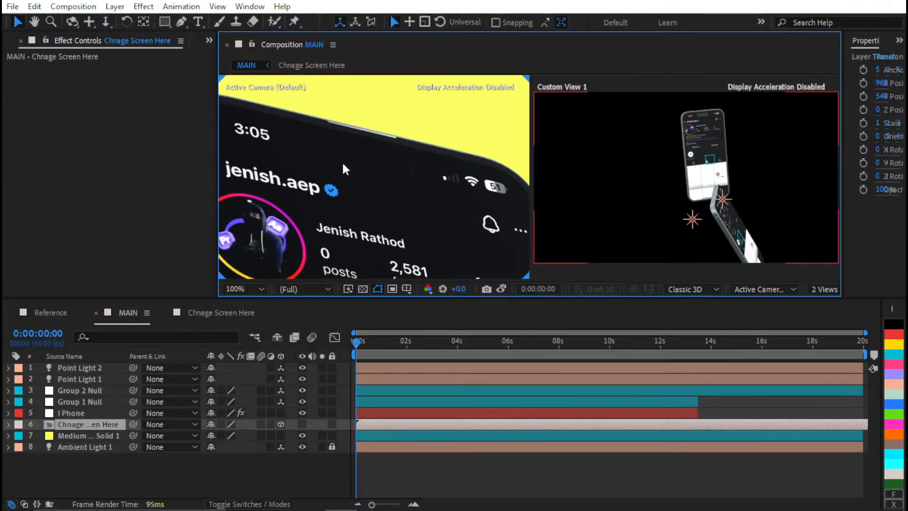
{"action": "scroll", "coordinate": [369, 156], "scroll_direction": "down", "scroll_amount": 3}
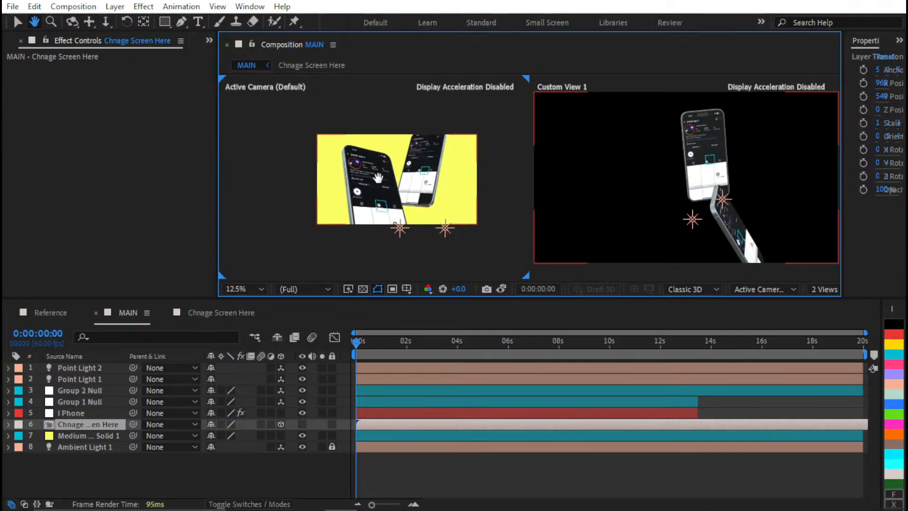
{"action": "scroll", "coordinate": [368, 186], "scroll_direction": "up", "scroll_amount": 2}
{"action": "key", "text": "shift+slash"}
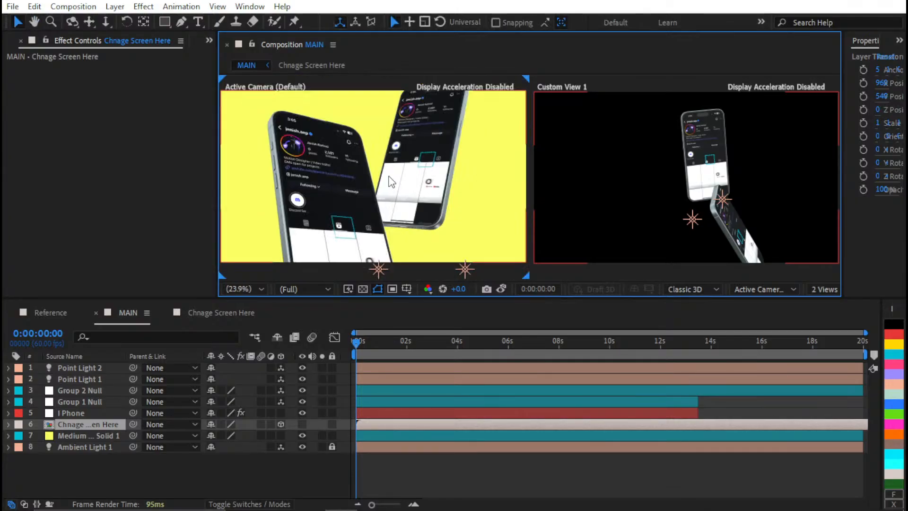
{"action": "left_click", "coordinate": [422, 472]}
- Duplicate Point Light 2 and move the copy forward along Z toward the lower end of the front phone
{"action": "left_click", "coordinate": [81, 368]}
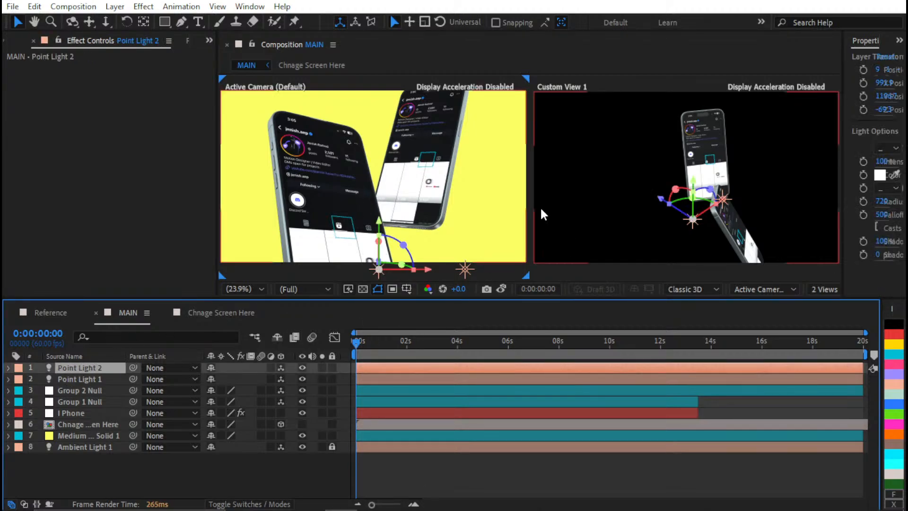
{"action": "left_click_drag", "start_coordinate": [431, 178], "coordinate": [414, 202]}
{"action": "scroll", "coordinate": [402, 224], "scroll_direction": "up", "scroll_amount": 1}
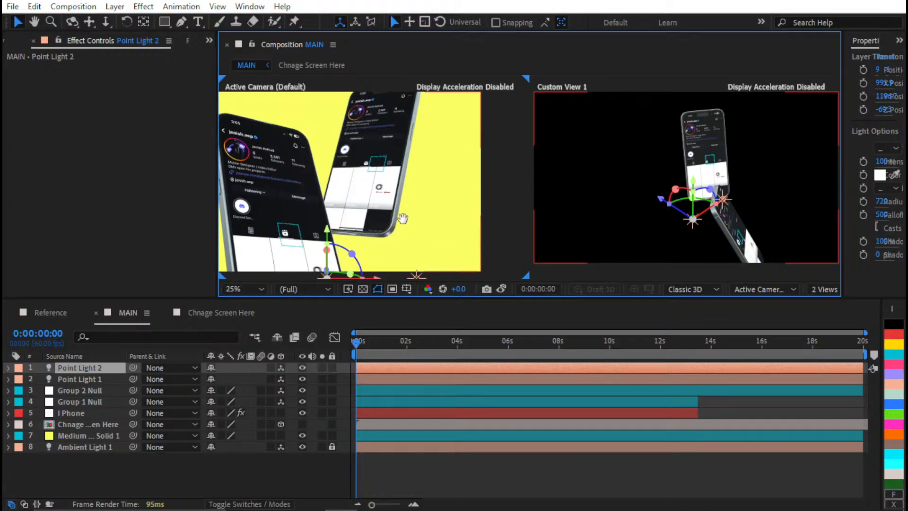
{"action": "left_click_drag", "start_coordinate": [402, 224], "coordinate": [385, 215]}
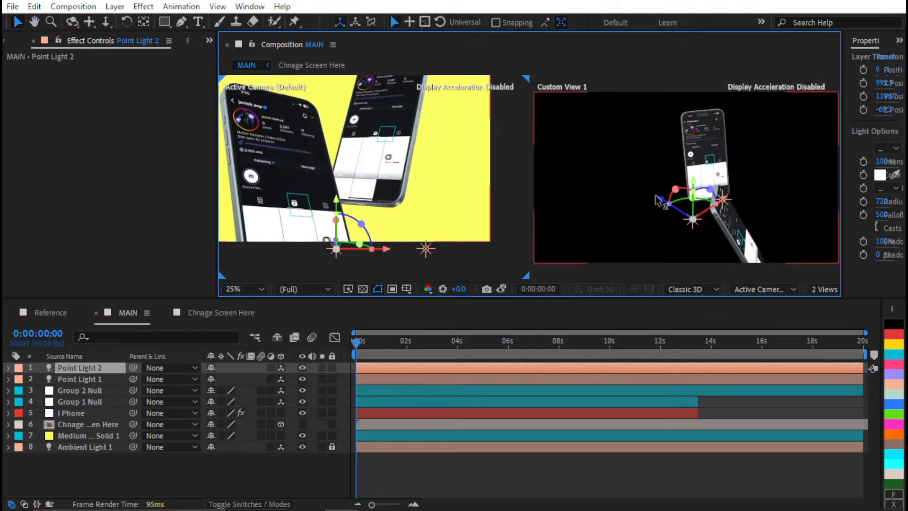
{"action": "key", "text": "ctrl+d"}
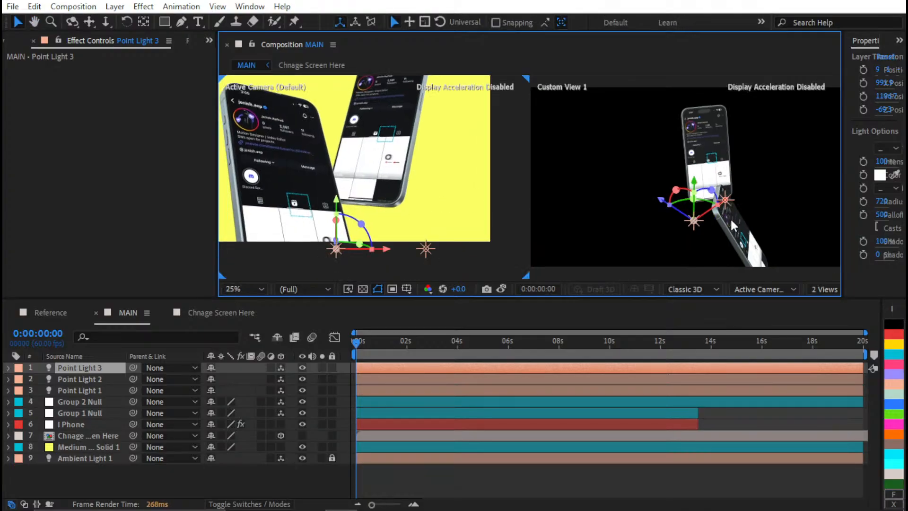
{"action": "left_click_drag", "start_coordinate": [730, 218], "coordinate": [736, 238]}
{"action": "left_click_drag", "start_coordinate": [380, 167], "coordinate": [412, 149]}
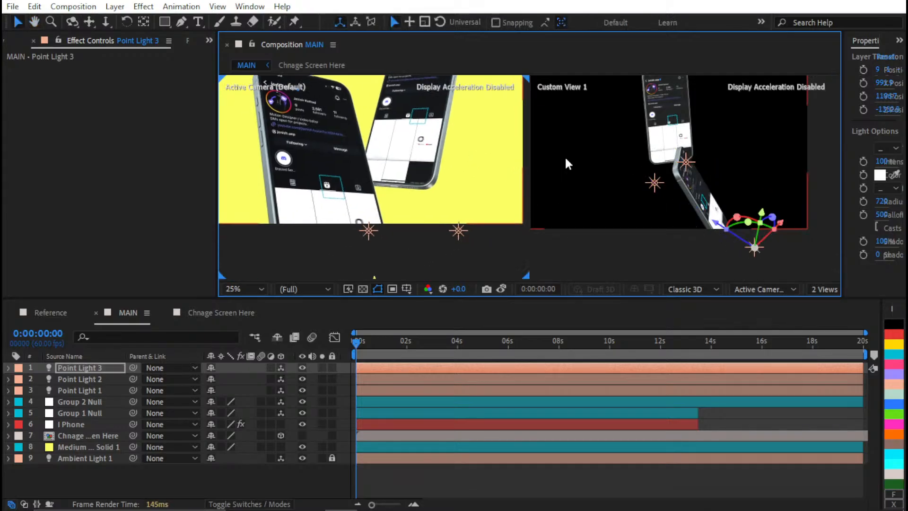
- Shift Point Light 3 along its X and Z axes around the front phone to test the edge lighting
{"action": "left_click_drag", "start_coordinate": [779, 221], "coordinate": [636, 202]}
{"action": "scroll", "coordinate": [243, 217], "scroll_direction": "up", "scroll_amount": 2}
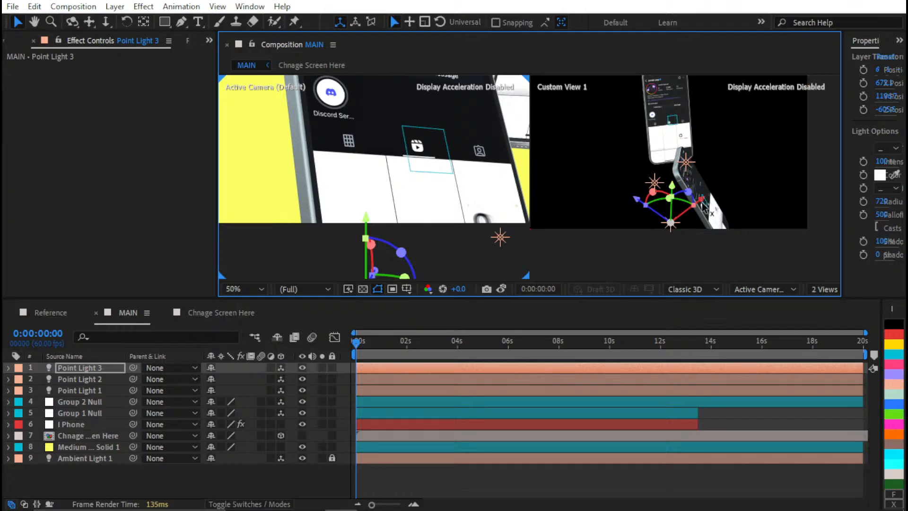
{"action": "left_click_drag", "start_coordinate": [642, 208], "coordinate": [672, 234]}
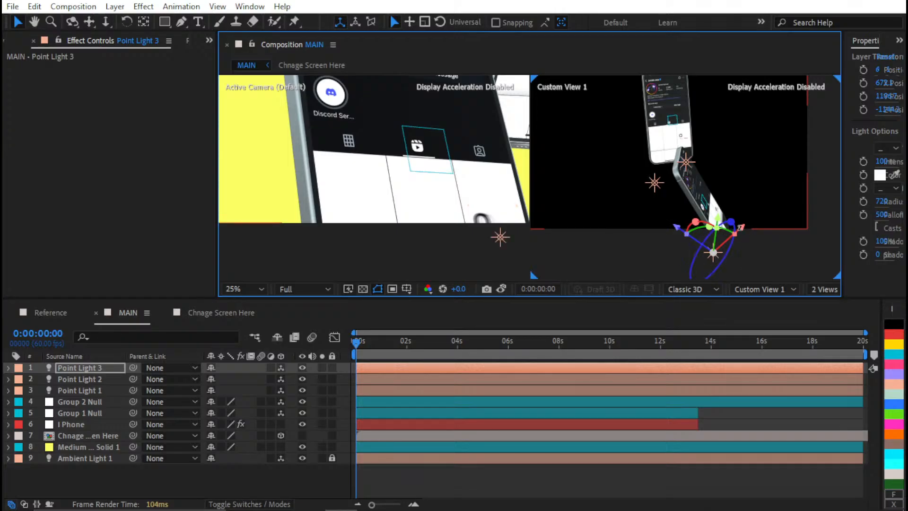
{"action": "mouse_move", "coordinate": [743, 227]}
{"action": "left_mouse_down"}
{"action": "mouse_move", "coordinate": [763, 206]}
{"action": "mouse_move", "coordinate": [751, 211]}
{"action": "left_mouse_up"}
- Switch the second view to Top and frame the front phone together with Point Light 3
{"action": "left_click", "coordinate": [782, 288]}
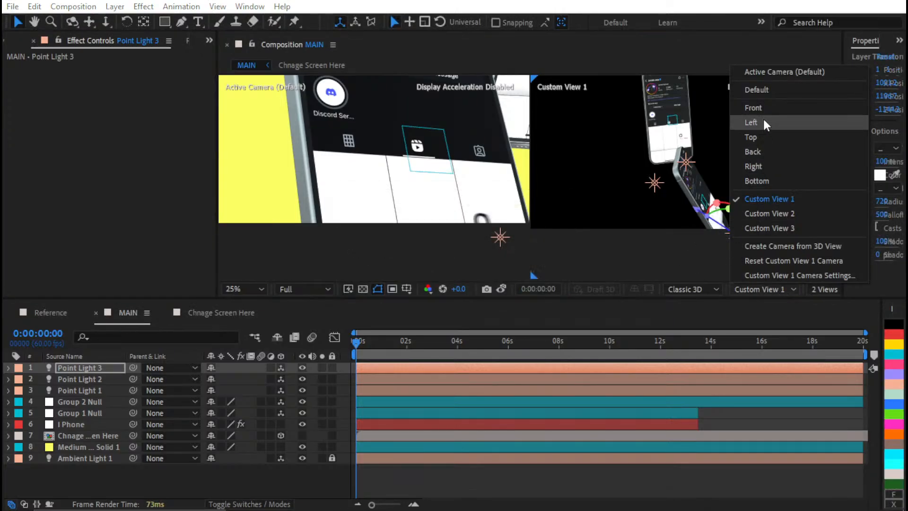
{"action": "left_click", "coordinate": [767, 137]}
{"action": "scroll", "coordinate": [683, 186], "scroll_direction": "down", "scroll_amount": 2}
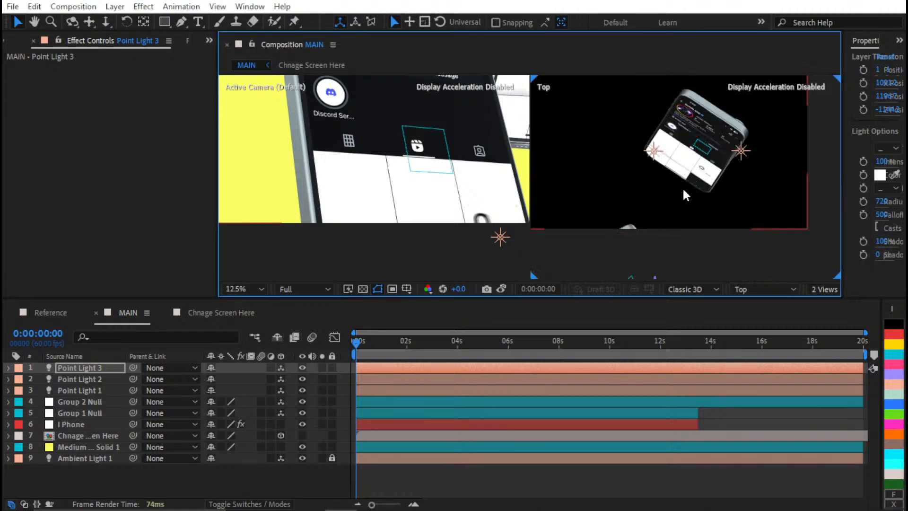
{"action": "left_click_drag", "start_coordinate": [681, 189], "coordinate": [681, 216]}
{"action": "key", "text": "shift+slash"}
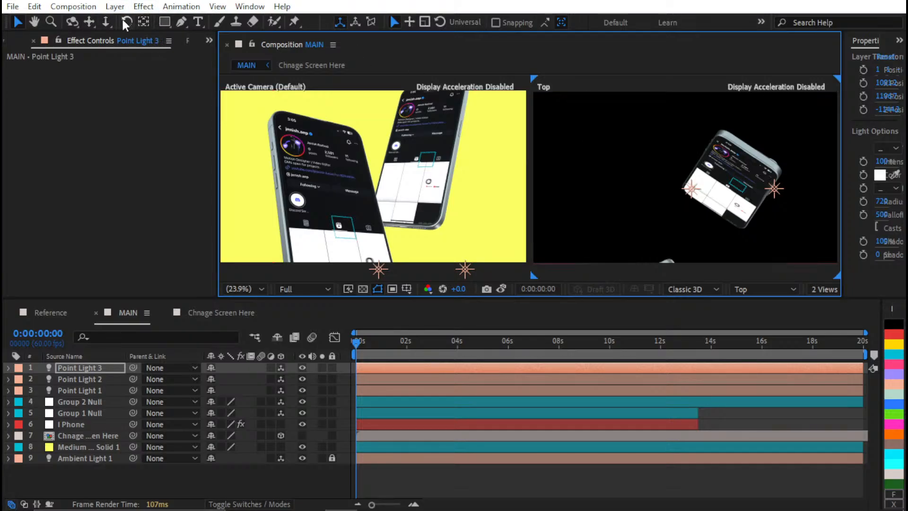
{"action": "left_click", "coordinate": [89, 21]}
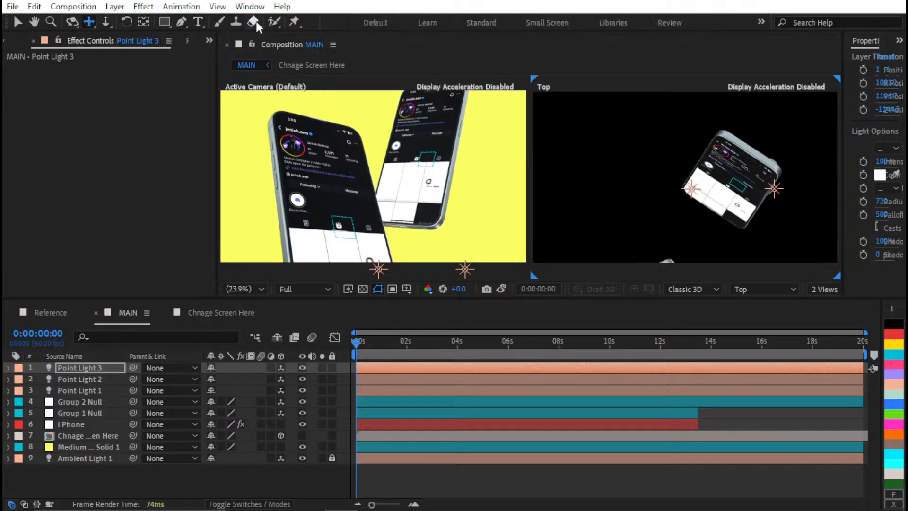
{"action": "left_click_drag", "start_coordinate": [654, 184], "coordinate": [654, 54]}
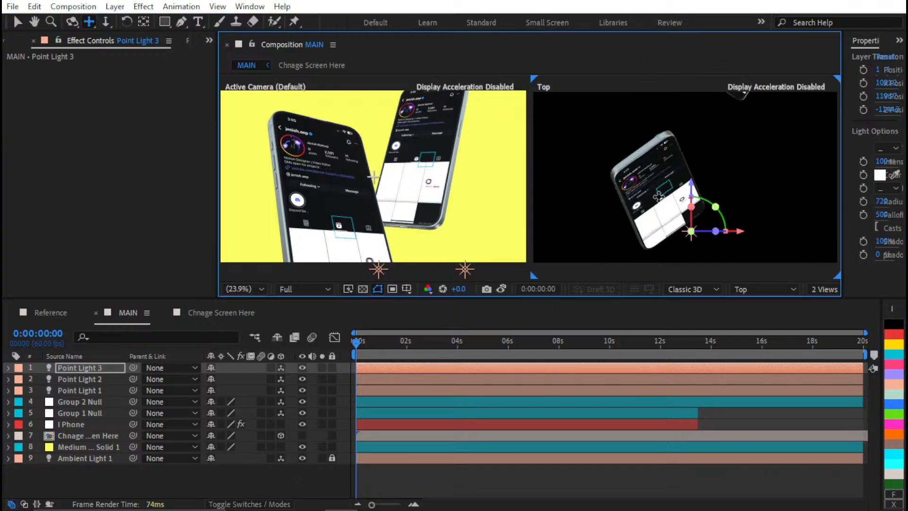
{"action": "left_click_drag", "start_coordinate": [644, 202], "coordinate": [649, 172]}
{"action": "key", "text": "v"}
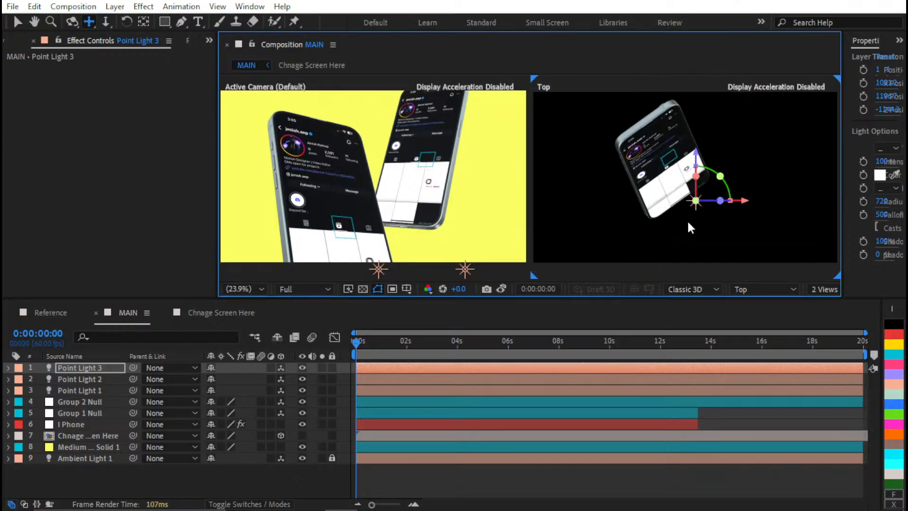
- Place Point Light 3 in front of the nearer phone and just beyond its left edge, and return the second view to Custom View 1
{"action": "left_click_drag", "start_coordinate": [752, 201], "coordinate": [660, 204]}
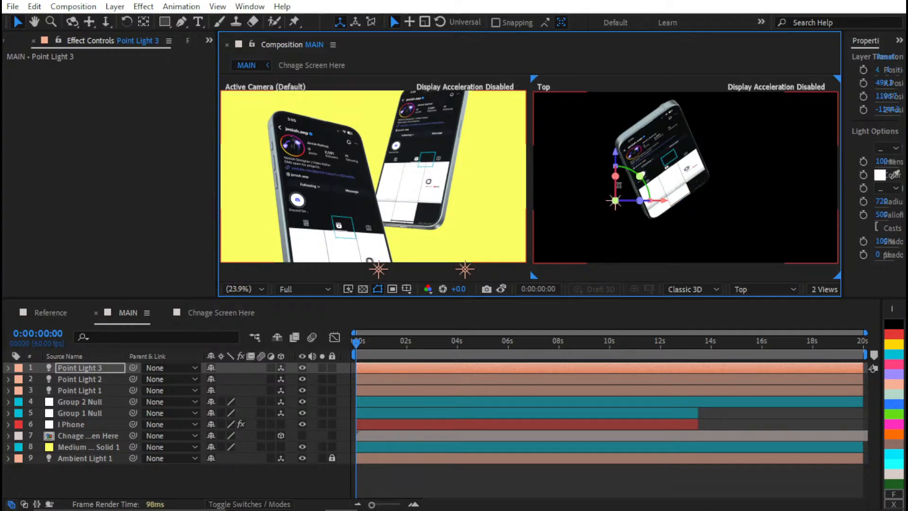
{"action": "left_click_drag", "start_coordinate": [615, 147], "coordinate": [615, 180]}
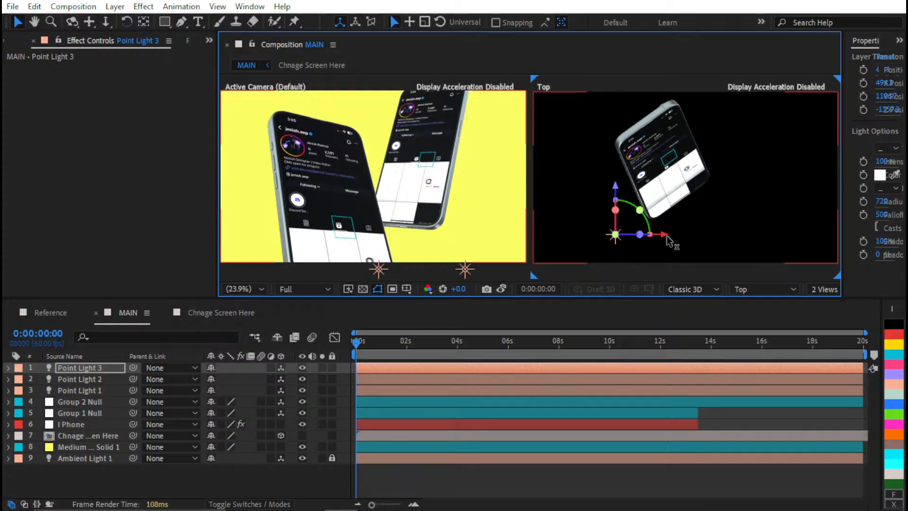
{"action": "left_click_drag", "start_coordinate": [667, 235], "coordinate": [669, 236]}
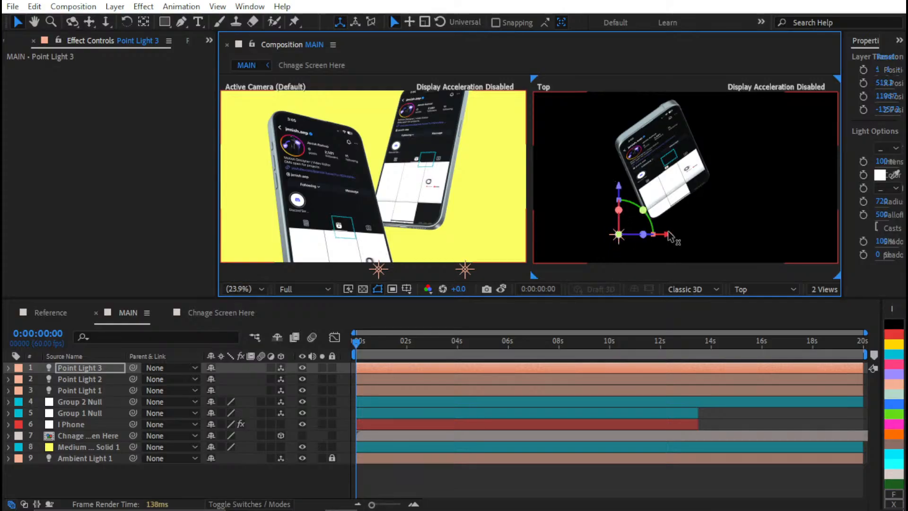
{"action": "left_click", "coordinate": [766, 286]}
{"action": "left_click", "coordinate": [768, 198]}
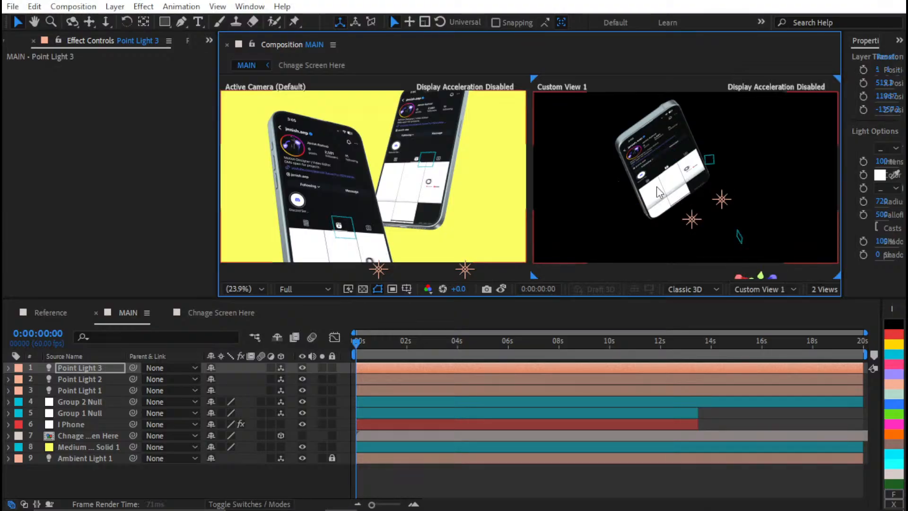
- Move Point Light 3 slightly back along its Z axis beside the front phone
{"action": "key", "text": "space"}
{"action": "left_click_drag", "start_coordinate": [743, 217], "coordinate": [736, 211]}
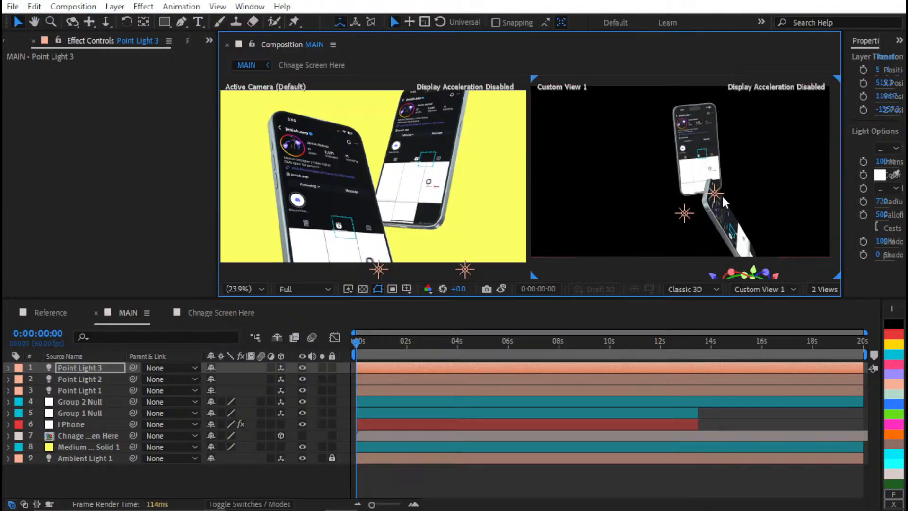
{"action": "key", "text": "2"}
{"action": "left_click_drag", "start_coordinate": [711, 178], "coordinate": [683, 202]}
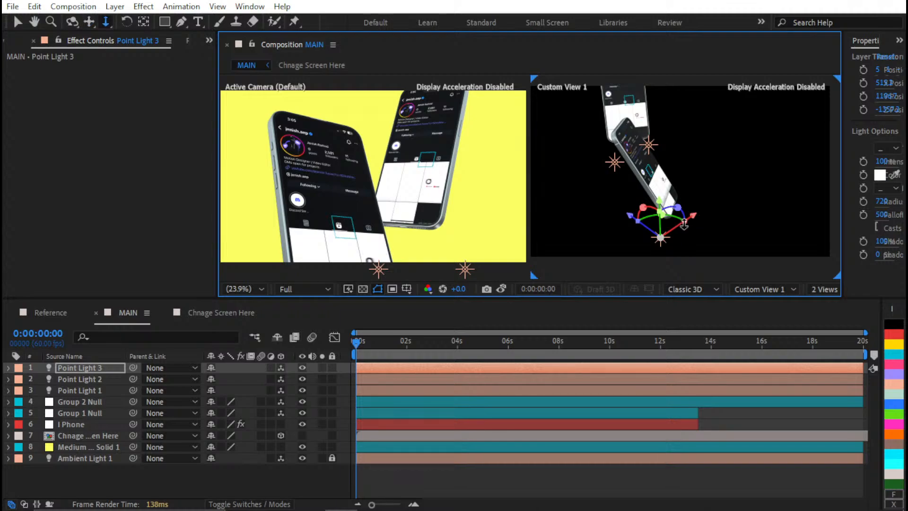
{"action": "key", "text": "1"}
{"action": "left_click_drag", "start_coordinate": [691, 234], "coordinate": [642, 247]}
{"action": "key", "text": "2"}
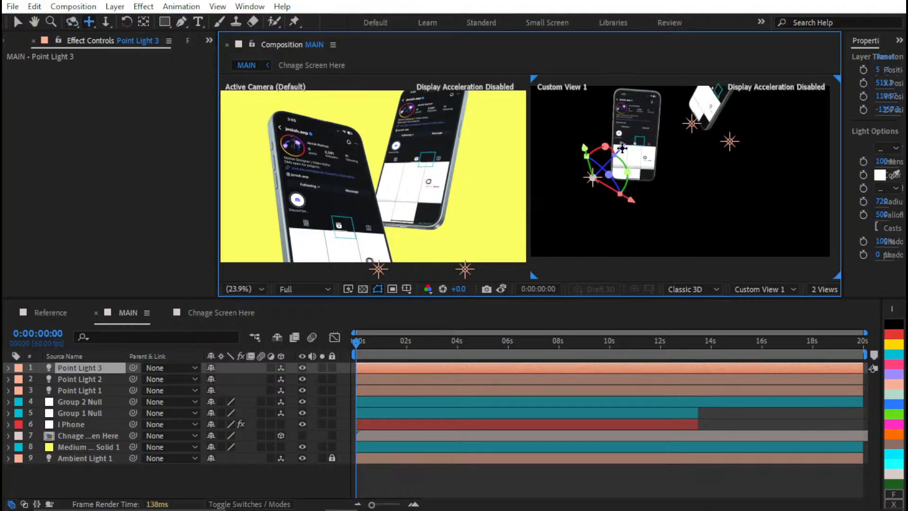
{"action": "key", "text": "v"}
{"action": "left_click_drag", "start_coordinate": [622, 150], "coordinate": [633, 138]}
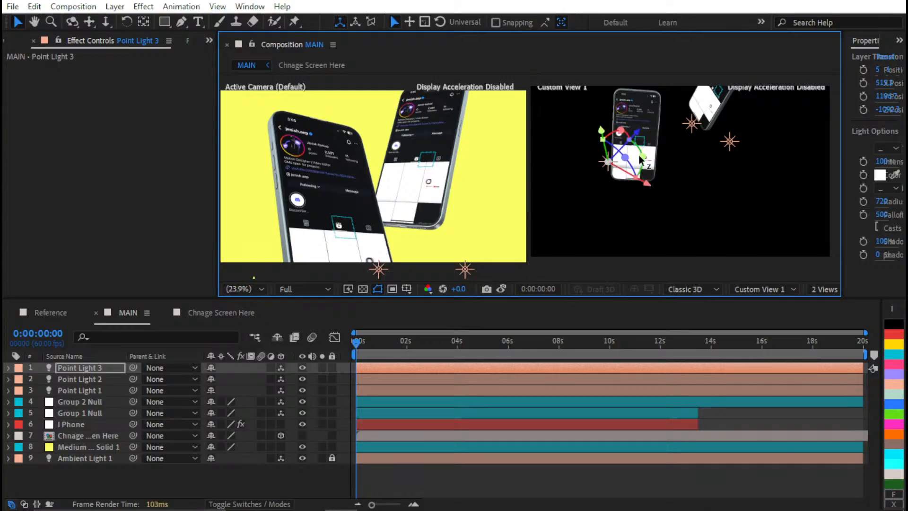
- Shift Point Light 3 farther outward along X past the front phone's left edge and slightly down along Y
{"action": "left_click_drag", "start_coordinate": [651, 189], "coordinate": [630, 172]}
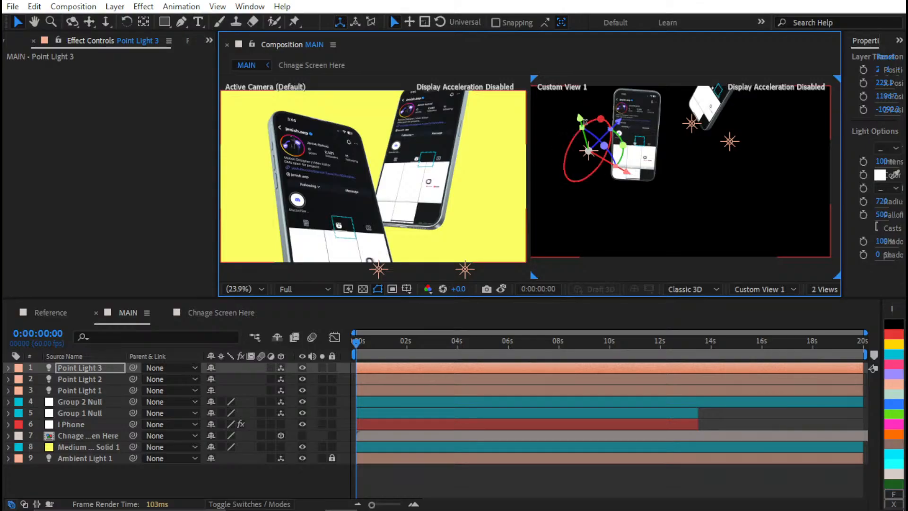
{"action": "left_click_drag", "start_coordinate": [581, 122], "coordinate": [582, 135]}
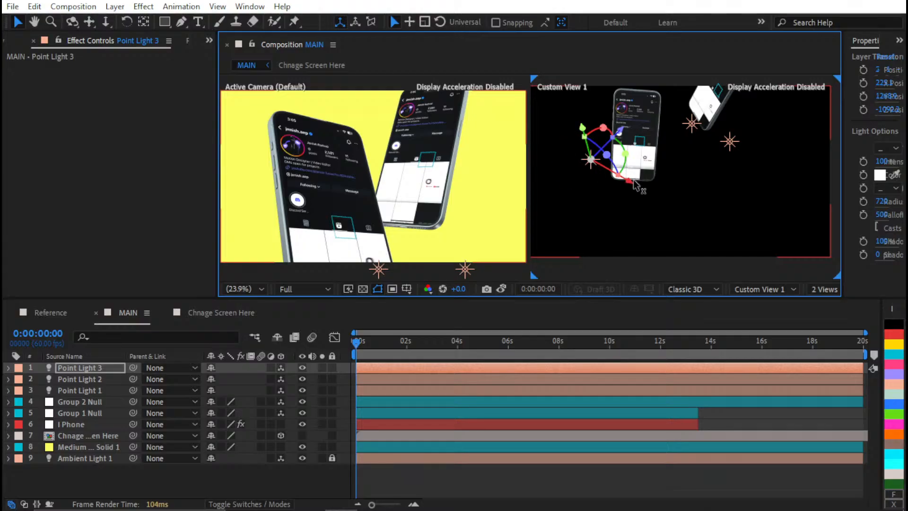
{"action": "left_click_drag", "start_coordinate": [634, 184], "coordinate": [597, 154]}
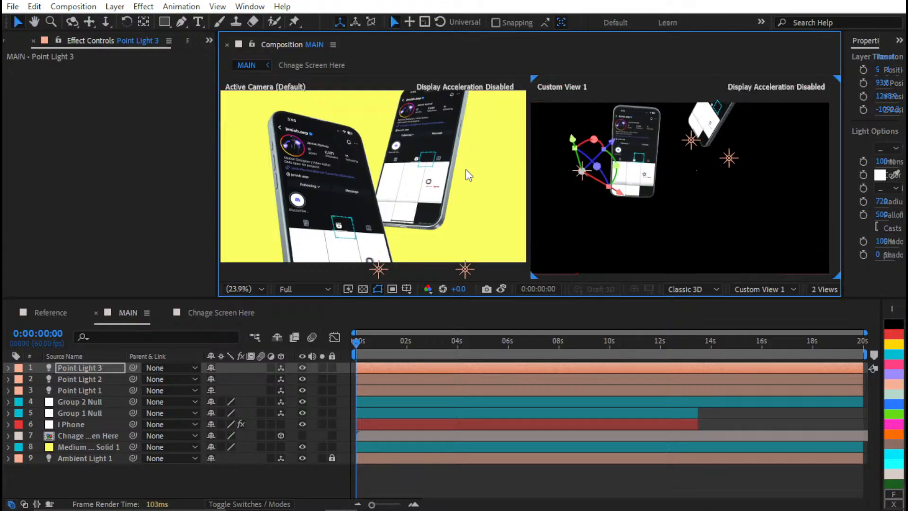
- Duplicate Point Light 2 and nudge the copy slightly down along Y
{"action": "scroll", "coordinate": [468, 175], "scroll_direction": "up", "scroll_amount": 1}
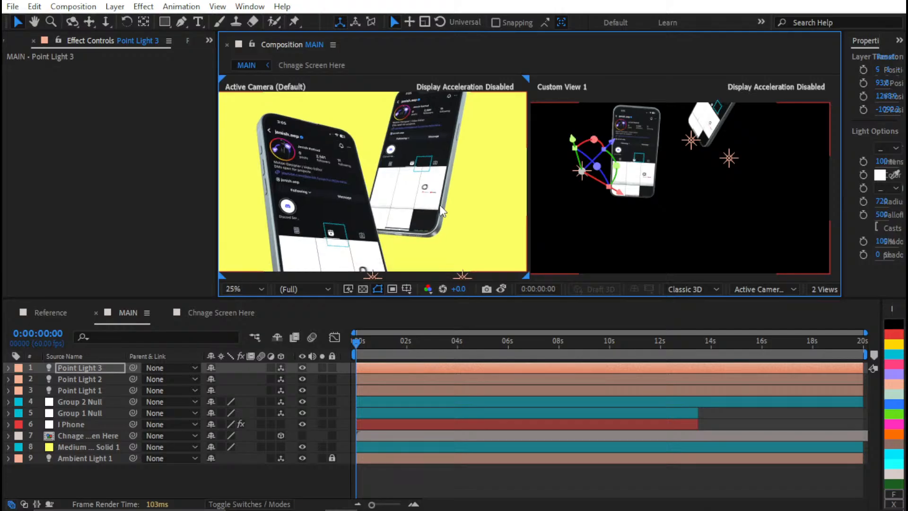
{"action": "left_click", "coordinate": [379, 379]}
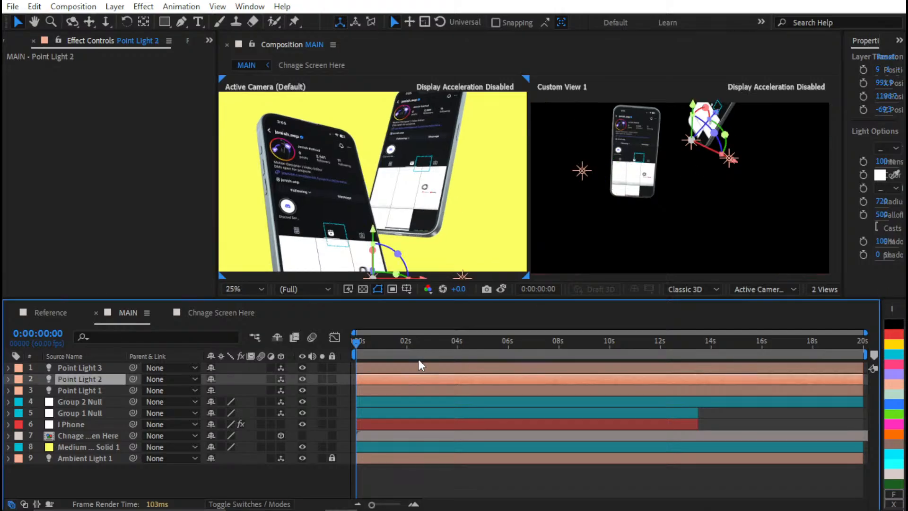
{"action": "key", "text": "ctrl+d"}
{"action": "scroll", "coordinate": [689, 214], "scroll_direction": "up", "scroll_amount": 2}
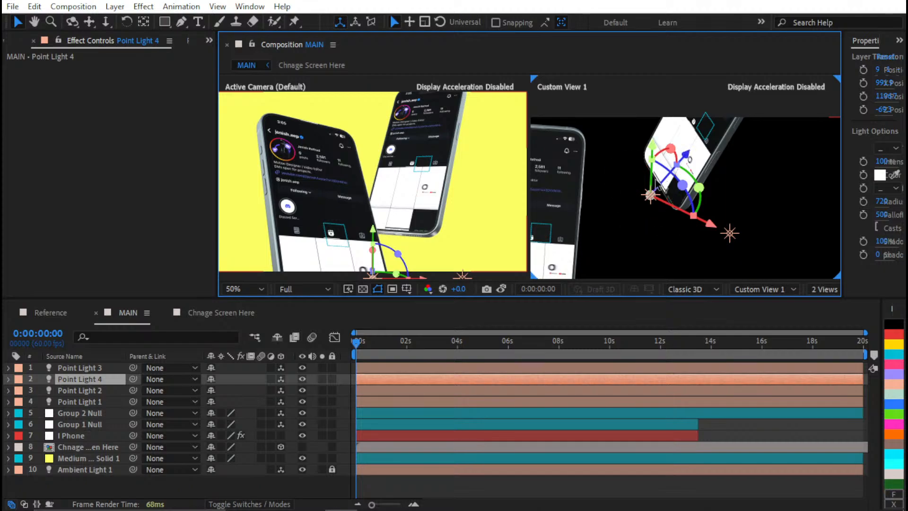
{"action": "left_click_drag", "start_coordinate": [651, 146], "coordinate": [650, 153]}
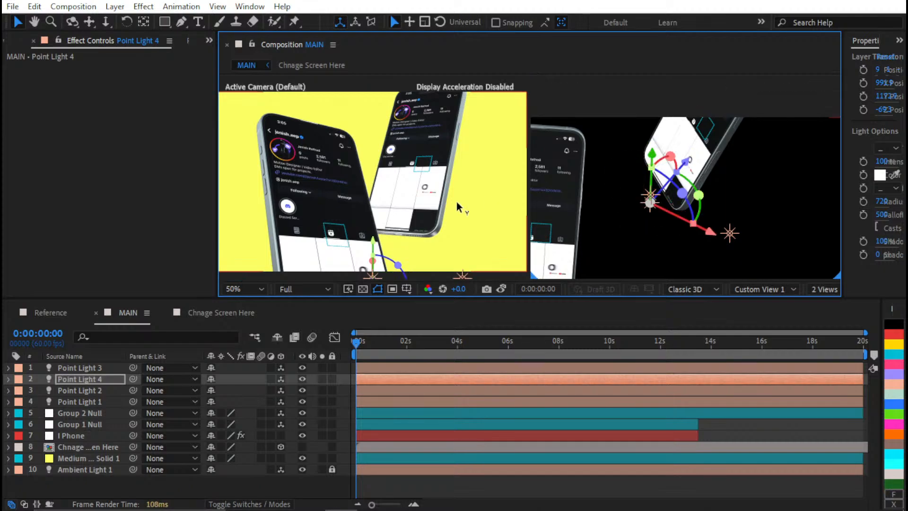
{"action": "left_click_drag", "start_coordinate": [393, 190], "coordinate": [378, 188]}
{"action": "scroll", "coordinate": [379, 189], "scroll_direction": "up", "scroll_amount": 1}
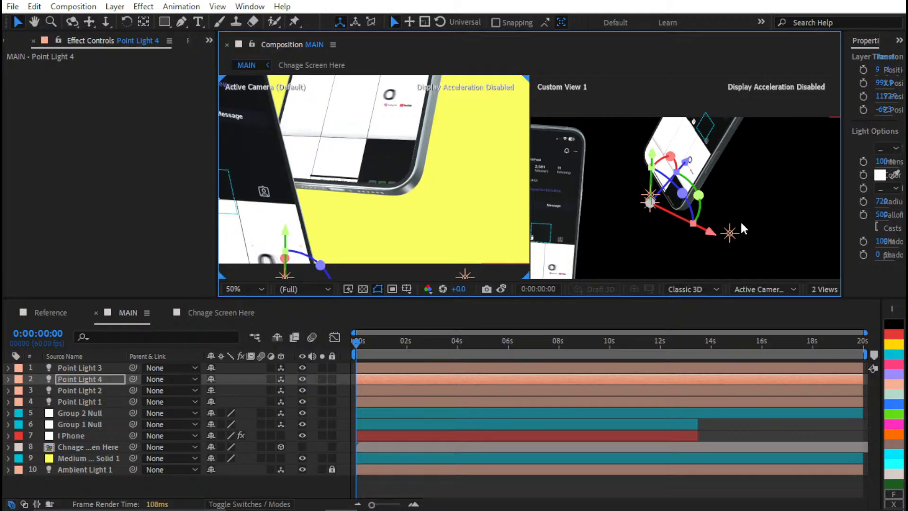
- Place Point Light 4 just below the rear phone's lower-right corner by adjusting its X and Y position
{"action": "left_click_drag", "start_coordinate": [719, 235], "coordinate": [765, 246]}
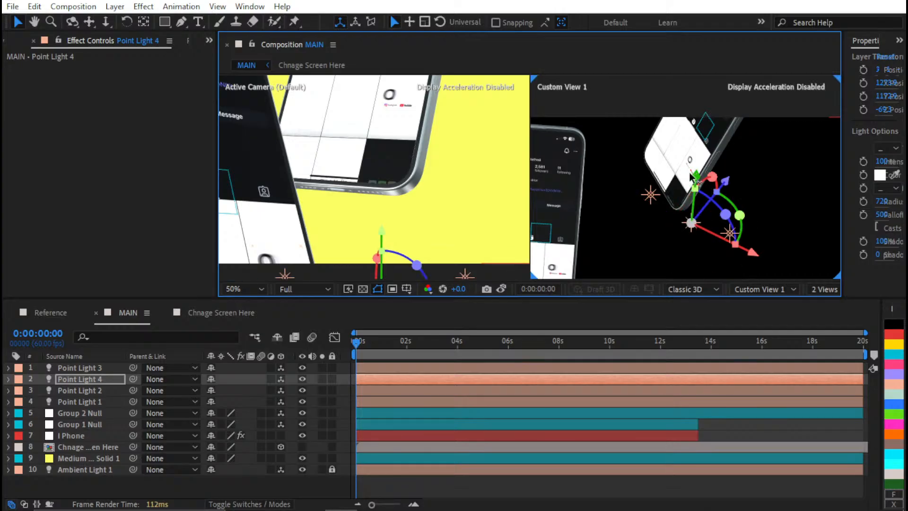
{"action": "left_click_drag", "start_coordinate": [694, 171], "coordinate": [695, 145]}
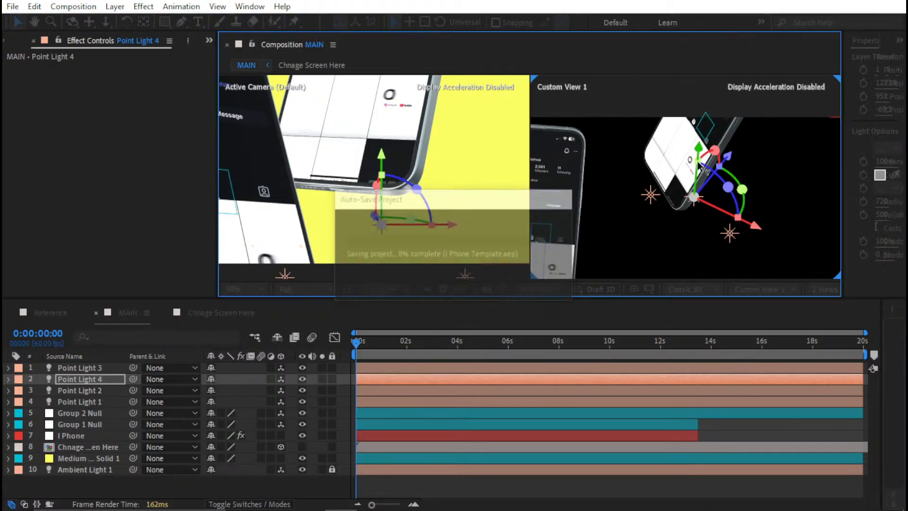
{"action": "left_click_drag", "start_coordinate": [755, 226], "coordinate": [773, 222]}
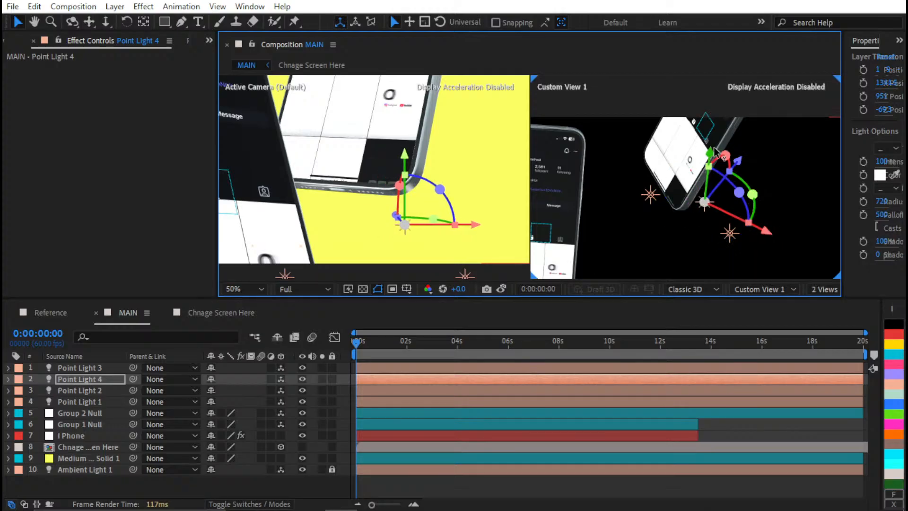
{"action": "left_click_drag", "start_coordinate": [711, 150], "coordinate": [719, 165]}
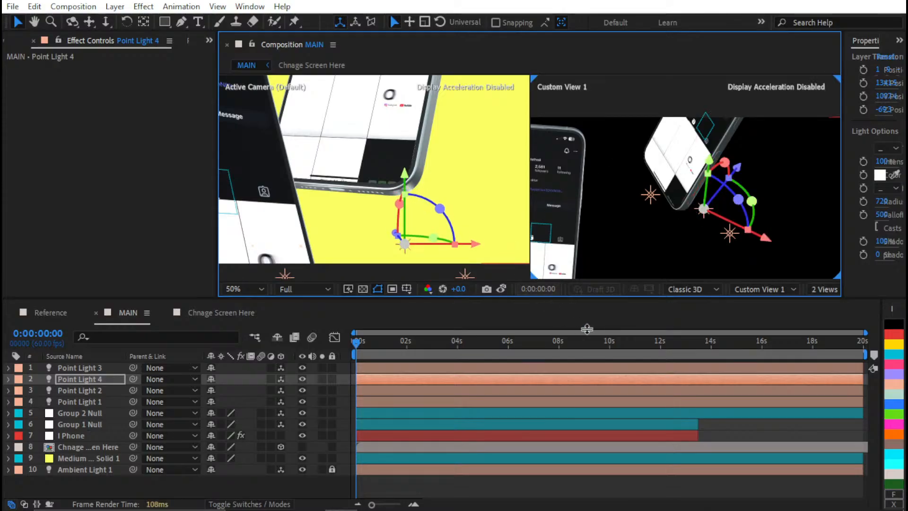
{"action": "left_click", "coordinate": [734, 438]}
{"action": "scroll", "coordinate": [423, 173], "scroll_direction": "down", "scroll_amount": 2}
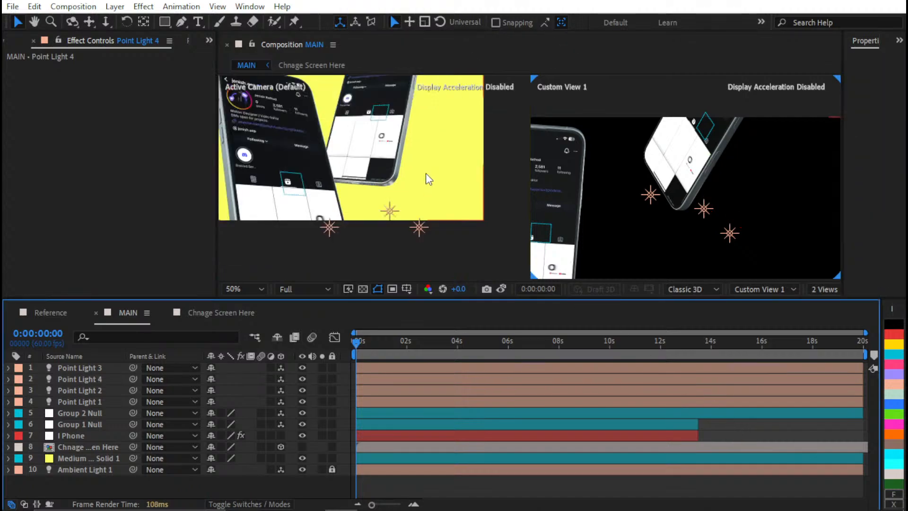
{"action": "key", "text": "shift+slash"}
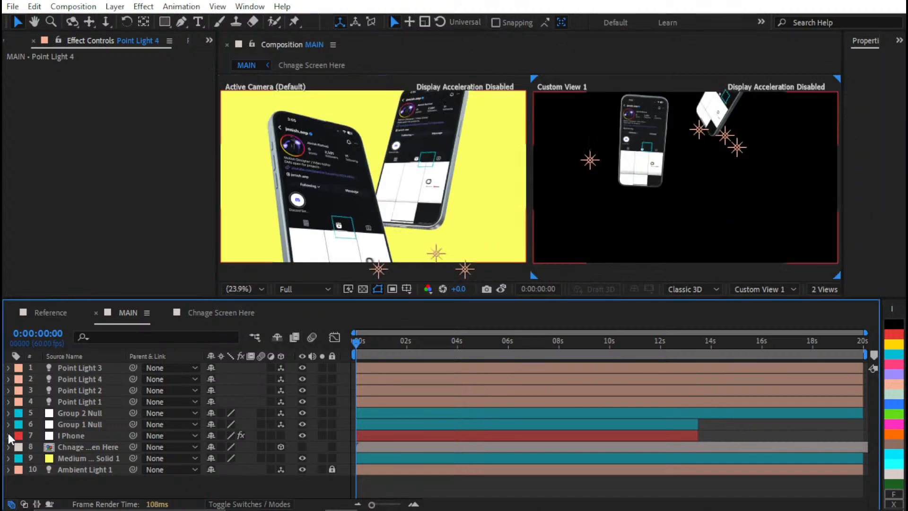
- Lock the four point lights, mark them and Ambient Light 1 as shy, and hide all shy layers
{"action": "left_click", "coordinate": [83, 367]}
{"action": "left_click", "coordinate": [76, 401], "text": "shift"}
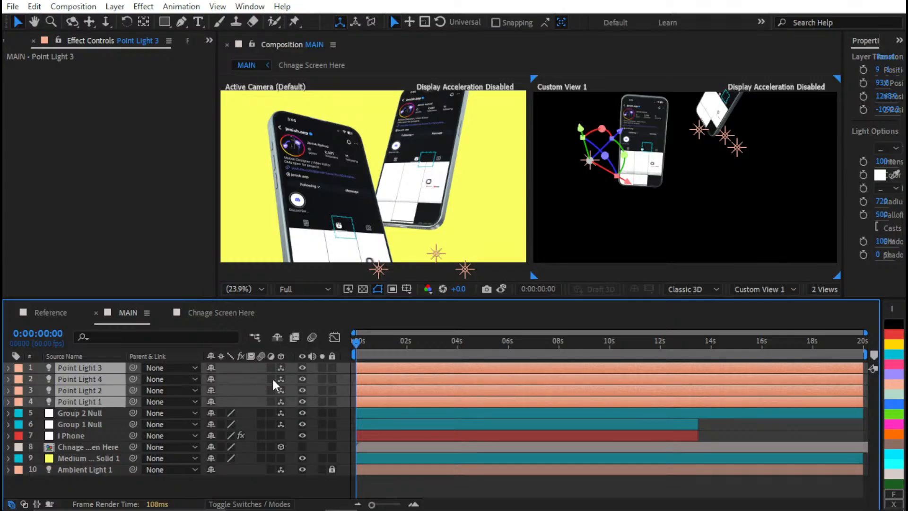
{"action": "left_click", "coordinate": [333, 367]}
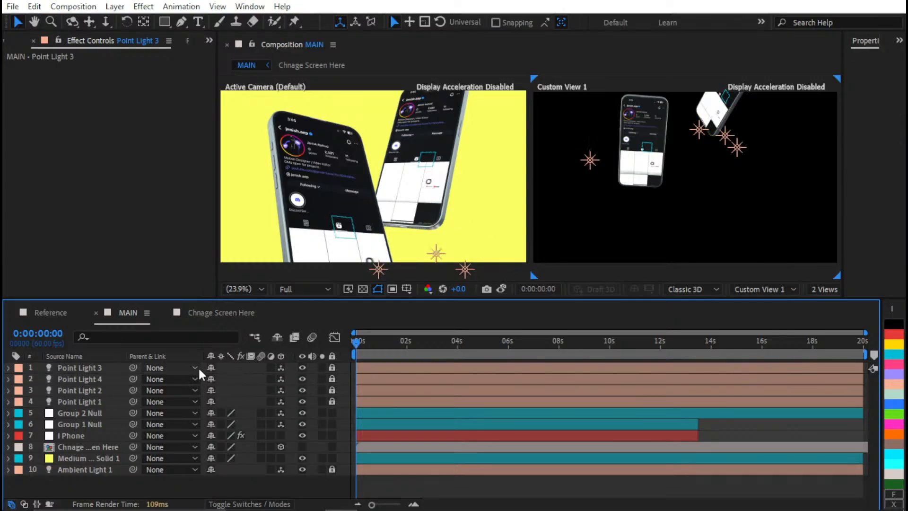
{"action": "left_click_drag", "start_coordinate": [211, 368], "coordinate": [211, 400]}
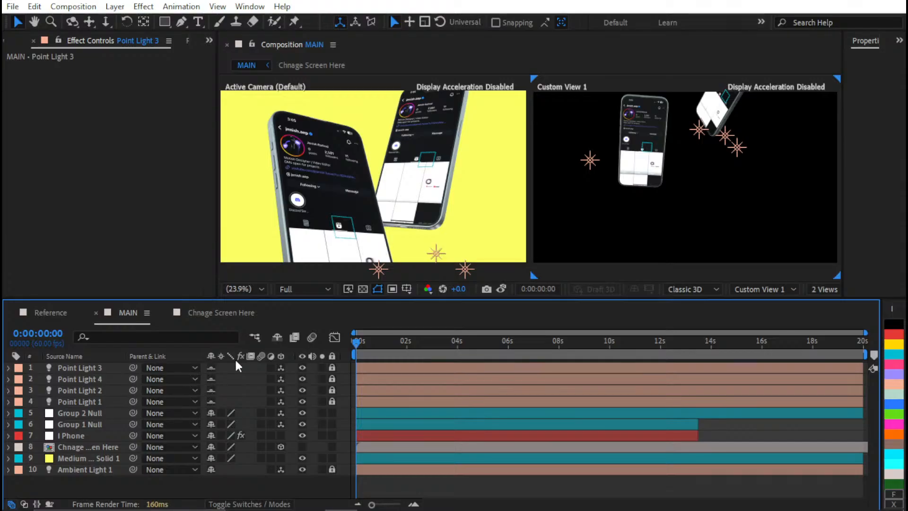
{"action": "left_click", "coordinate": [209, 472]}
{"action": "left_click", "coordinate": [277, 337]}
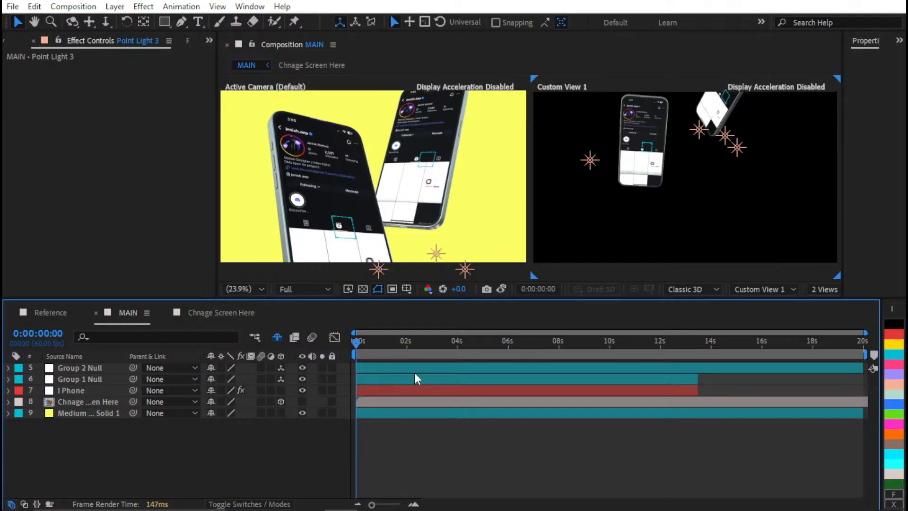
- Review the opening phone movement in the Reference composition and return its playhead to the start
{"action": "left_click", "coordinate": [50, 313]}
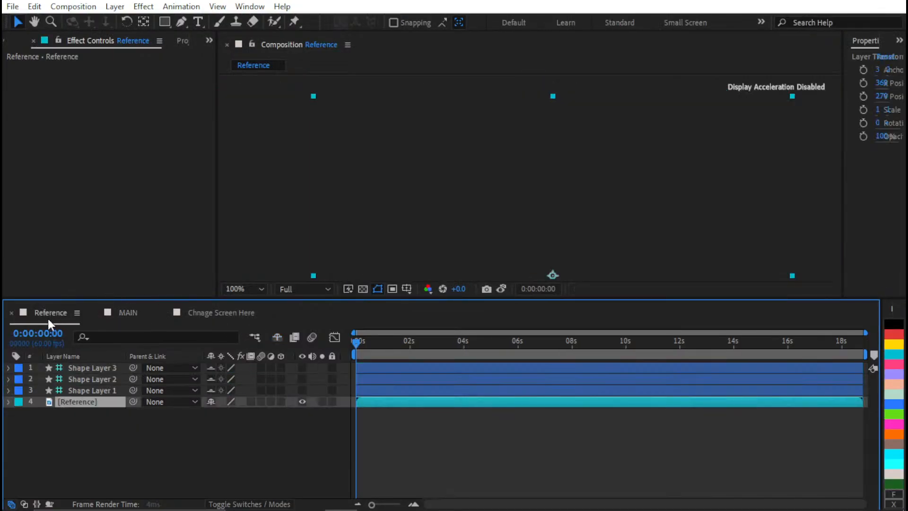
{"action": "left_click", "coordinate": [384, 445]}
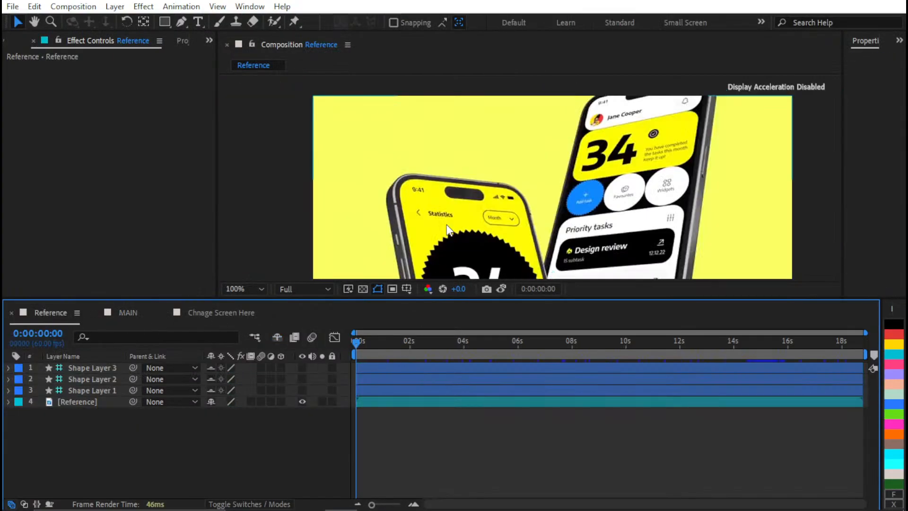
{"action": "key", "text": "shift+slash"}
{"action": "key", "text": "space"}
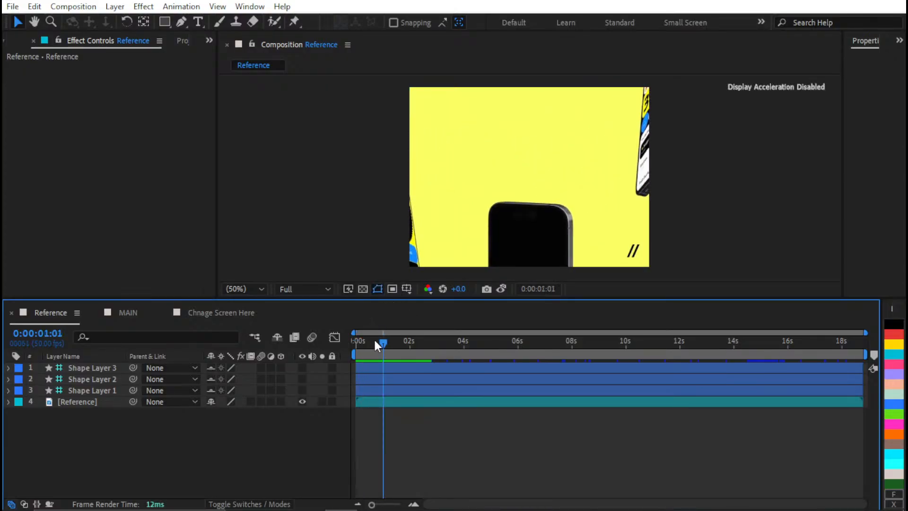
{"action": "left_click", "coordinate": [353, 344]}
{"action": "left_click_drag", "start_coordinate": [353, 341], "coordinate": [453, 339]}
{"action": "key", "text": "Home"}
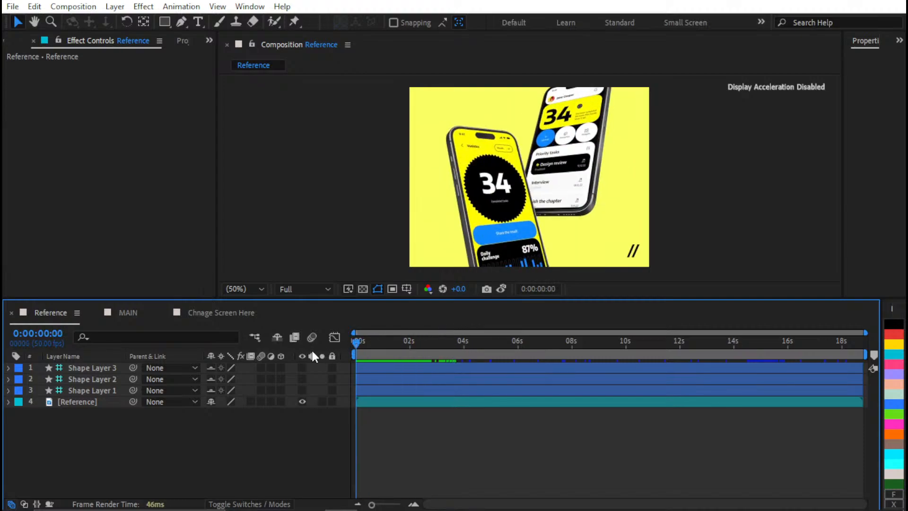
{"action": "mouse_move", "coordinate": [349, 344]}
{"action": "left_mouse_down"}
{"action": "mouse_move", "coordinate": [386, 343]}
{"action": "mouse_move", "coordinate": [334, 350]}
{"action": "left_mouse_up"}
- Switch the MAIN composition to a single camera view and turn off mask and shape path visibility
{"action": "left_click", "coordinate": [131, 313]}
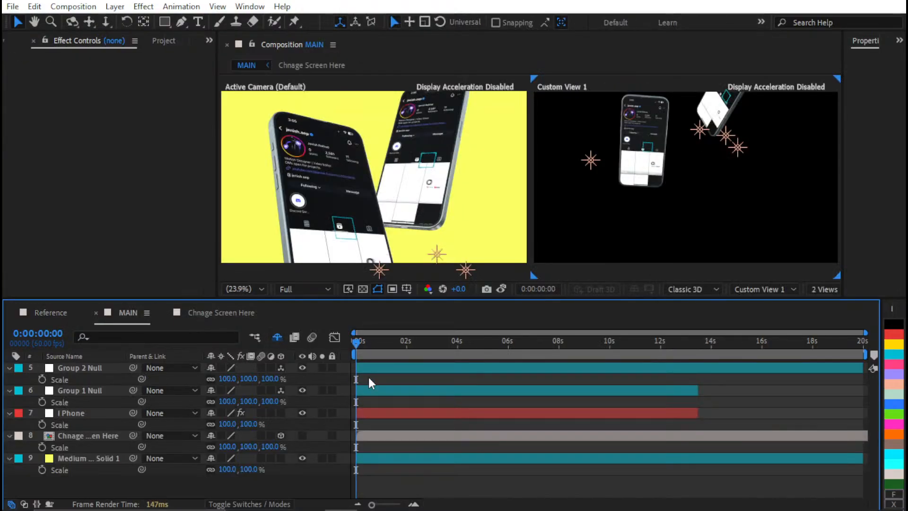
{"action": "left_click", "coordinate": [377, 368]}
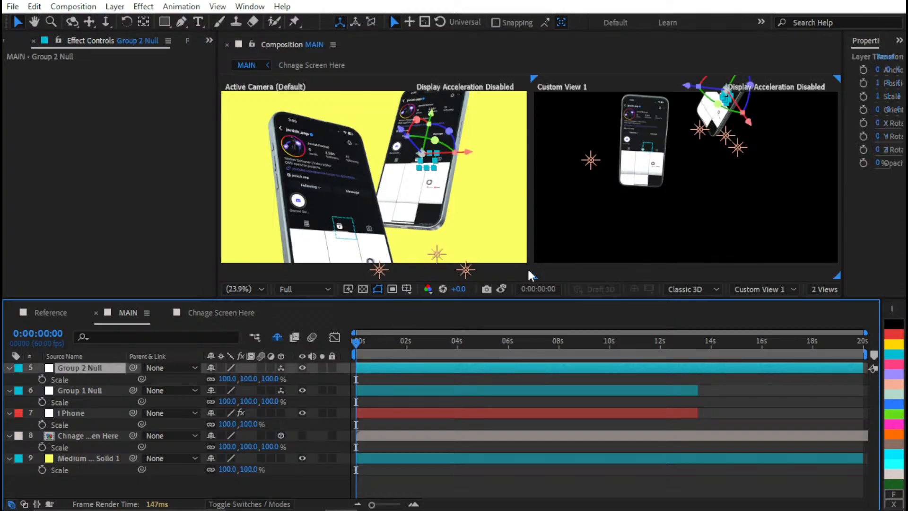
{"action": "left_click", "coordinate": [827, 290]}
{"action": "left_click", "coordinate": [829, 303]}
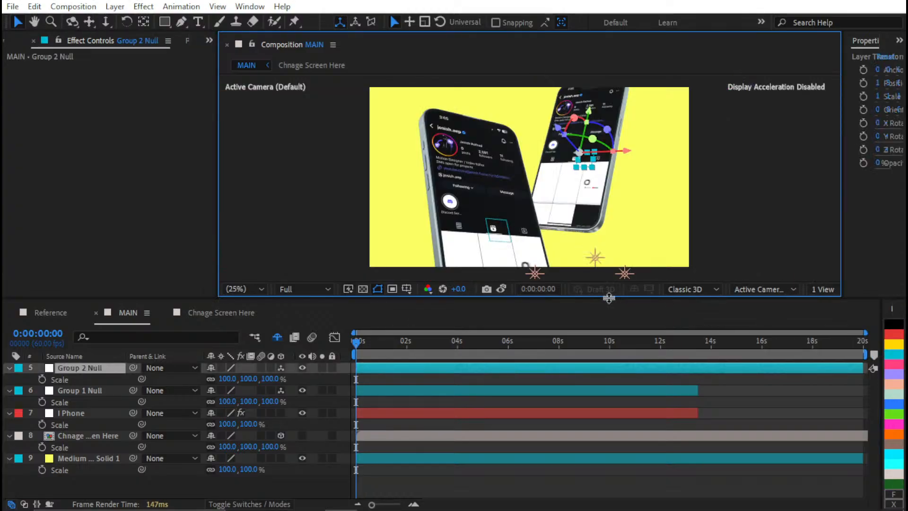
{"action": "left_click", "coordinate": [390, 369]}
{"action": "left_click", "coordinate": [380, 294]}
{"action": "key", "text": "s"}
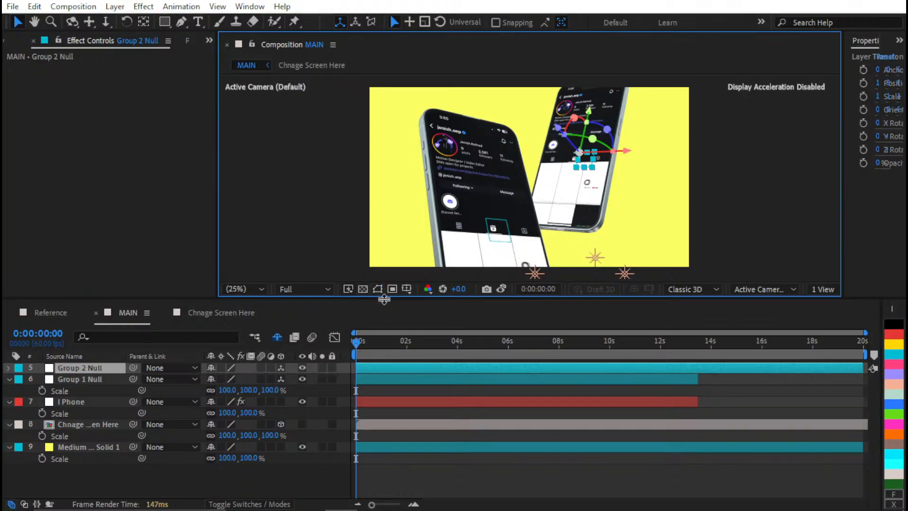
- Add Position keyframes to Group 2 Null and Group 1 Null at 0:00:00:00 and collapse the layer properties
{"action": "left_click", "coordinate": [83, 379], "text": "shift"}
{"action": "key", "text": "p"}
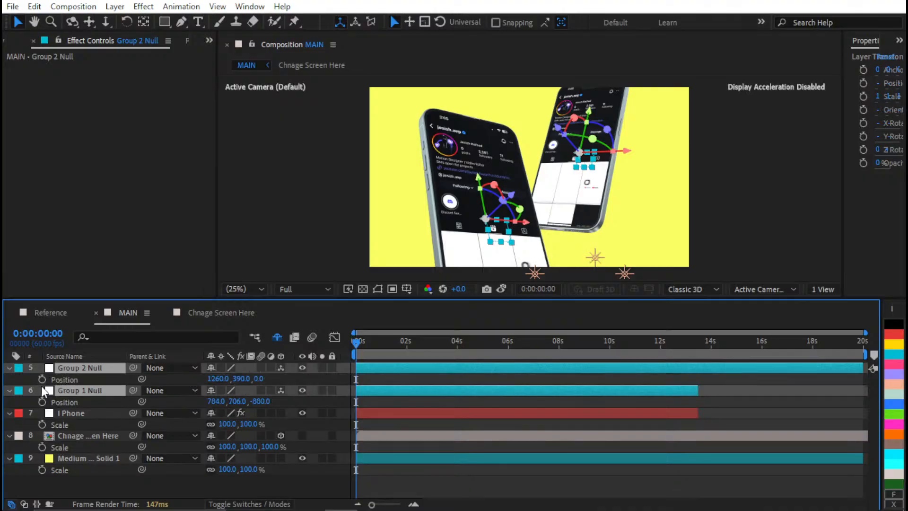
{"action": "key", "text": "alt+shift+p"}
{"action": "left_click", "coordinate": [381, 376]}
{"action": "key", "text": "u"}
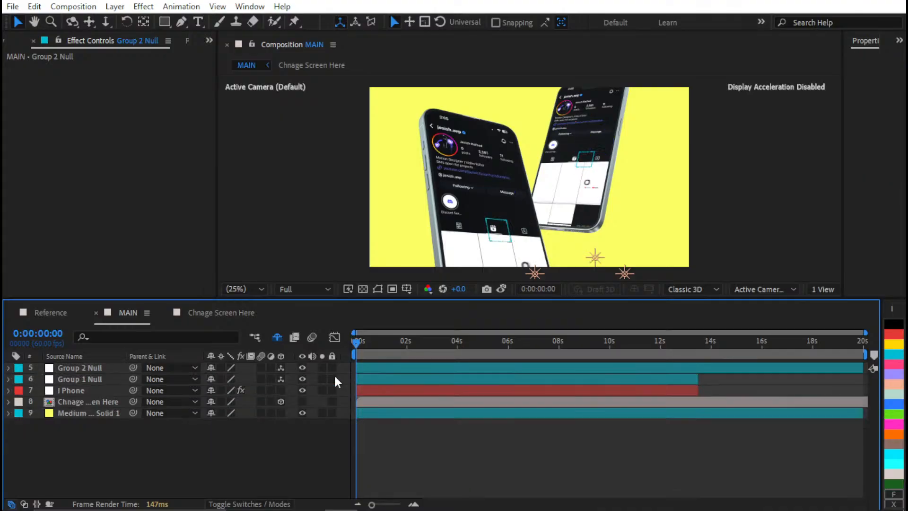
- Play the opening of the Reference composition again to check the phone movement's timing, and return to MAIN
{"action": "left_click", "coordinate": [47, 314]}
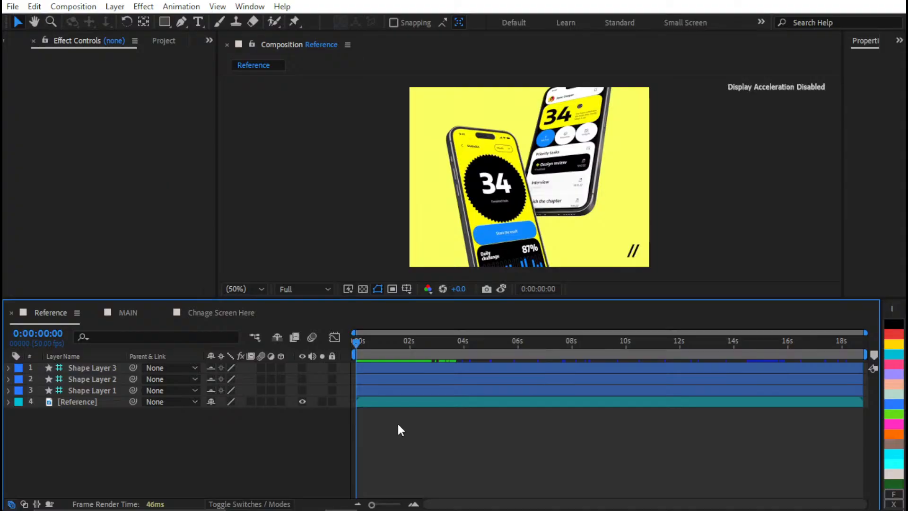
{"action": "key", "text": "space"}
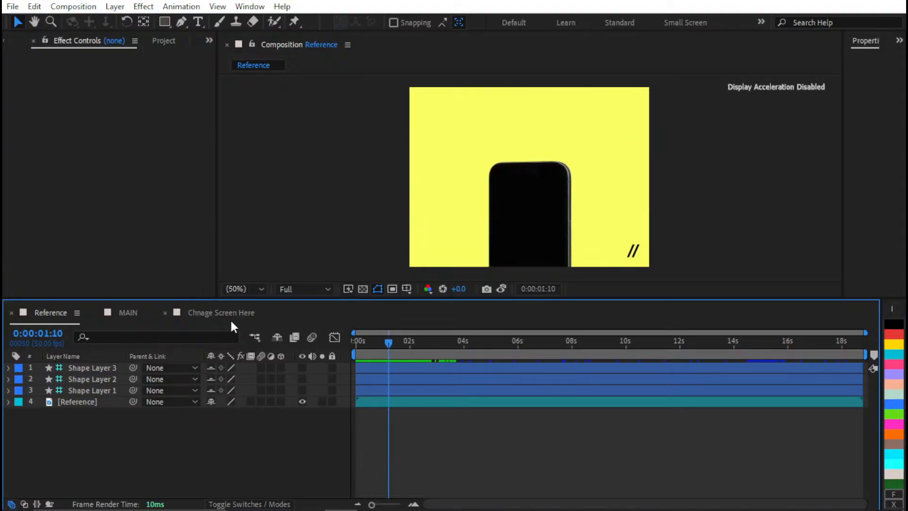
{"action": "left_click", "coordinate": [145, 317]}
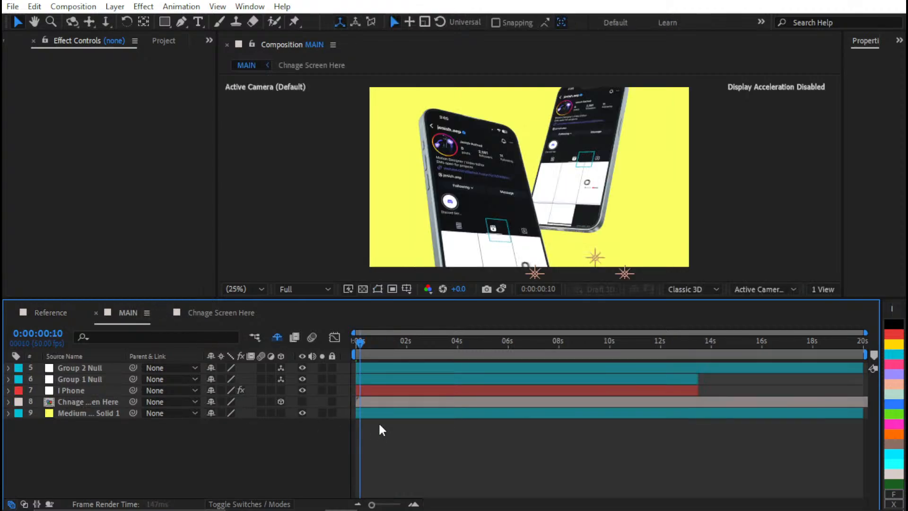
- Add Position keyframes to Group 2 Null and Group 1 Null at 0:00:01:00
{"action": "left_click", "coordinate": [37, 334]}
{"action": "type", "text": "100"}
{"action": "key", "text": "Return"}
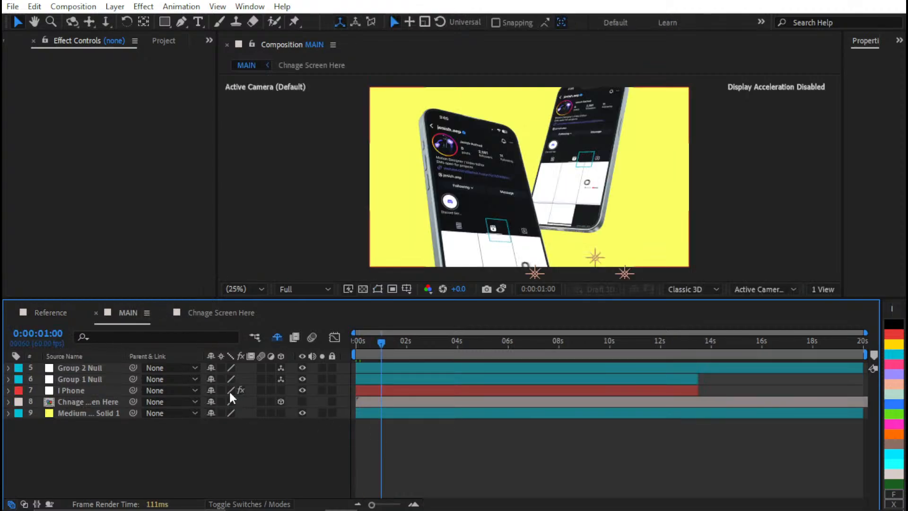
{"action": "key", "text": "="}
{"action": "left_click", "coordinate": [101, 368]}
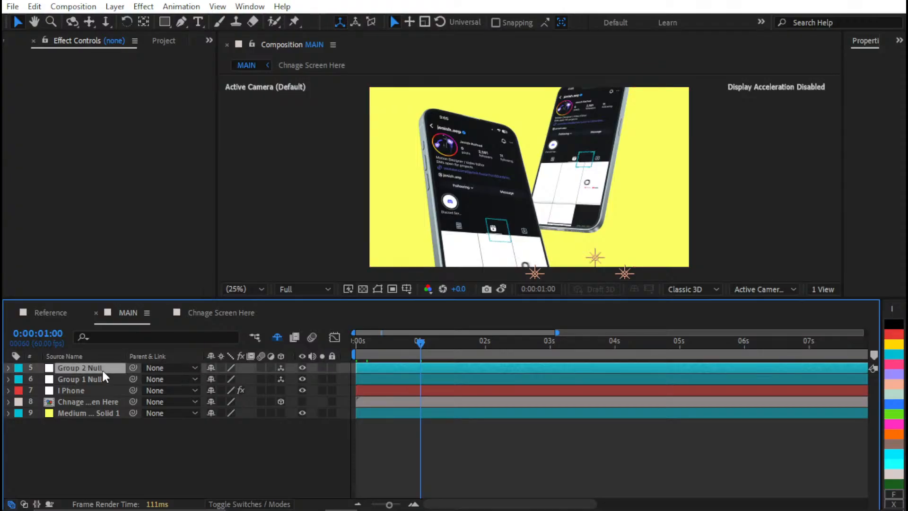
{"action": "left_click", "coordinate": [124, 379], "text": "shift"}
{"action": "key", "text": "p"}
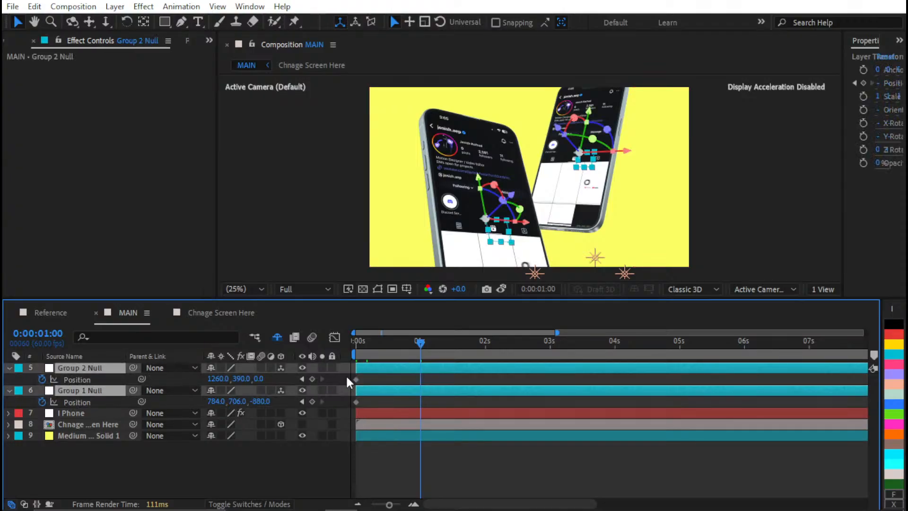
{"action": "left_click", "coordinate": [312, 379]}
{"action": "left_click", "coordinate": [312, 401]}
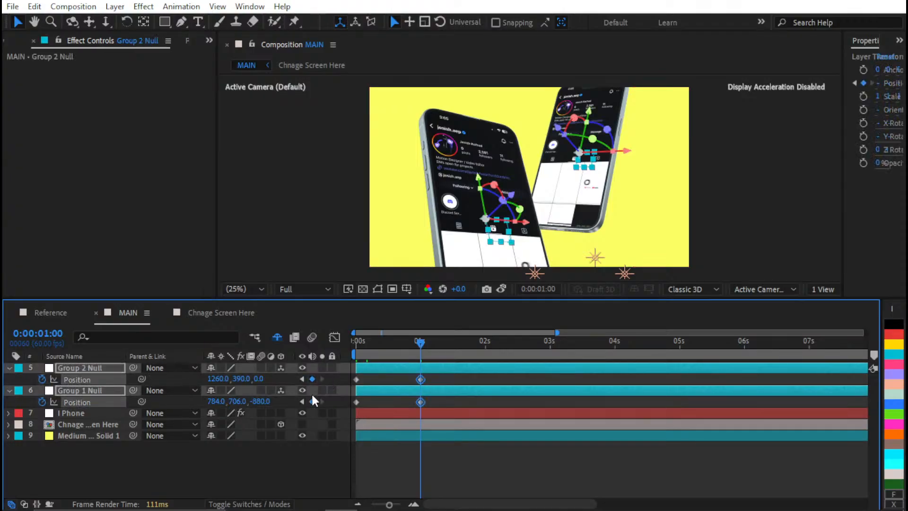
- Move Group 2 Null out of frame to an X position of 2220 at 0:00:01:00
{"action": "left_click", "coordinate": [422, 376]}
{"action": "left_click", "coordinate": [384, 368]}
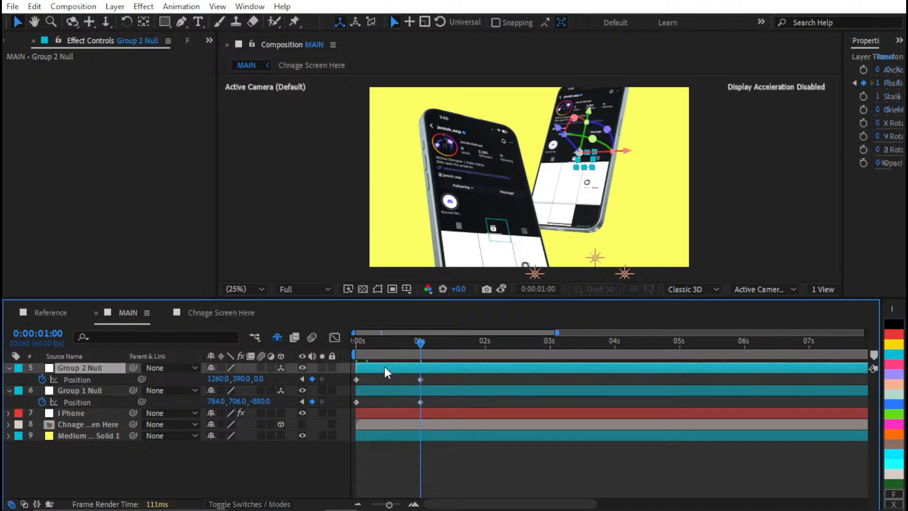
{"action": "key", "text": "shift+Right"}
{"action": "key", "text": "shift+Right"}
{"action": "key", "text": "shift+Right"}
{"action": "key", "text": "shift+Right"}
{"action": "key", "text": "shift+Right"}
{"action": "key", "text": "shift+Right"}
{"action": "key", "text": "shift+Right"}
{"action": "key", "text": "shift+Right"}
{"action": "key", "text": "shift+Right"}
{"action": "key", "text": "shift+Right"}
{"action": "key", "text": "shift+Right"}
{"action": "key", "text": "shift+Right"}
{"action": "key", "text": "shift+Right"}
{"action": "key", "text": "shift+Right"}
{"action": "key", "text": "shift+Right"}
{"action": "key", "text": "shift+Right"}
{"action": "key", "text": "shift+Right"}
{"action": "key", "text": "shift+Right"}
{"action": "key", "text": "shift+Right"}
{"action": "key", "text": "shift+Right"}
{"action": "key", "text": "shift+Right"}
{"action": "key", "text": "shift+Right"}
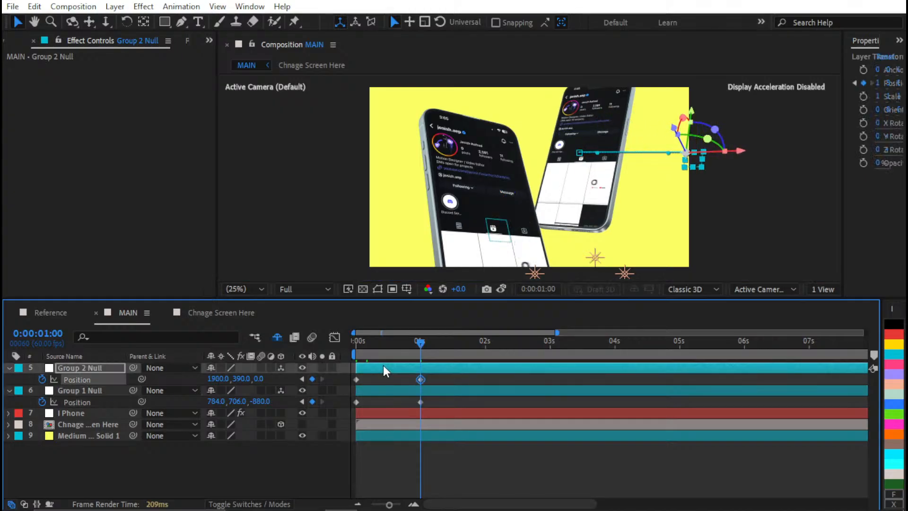
{"action": "key", "text": "shift+Right"}
{"action": "key", "text": "shift+Right"}
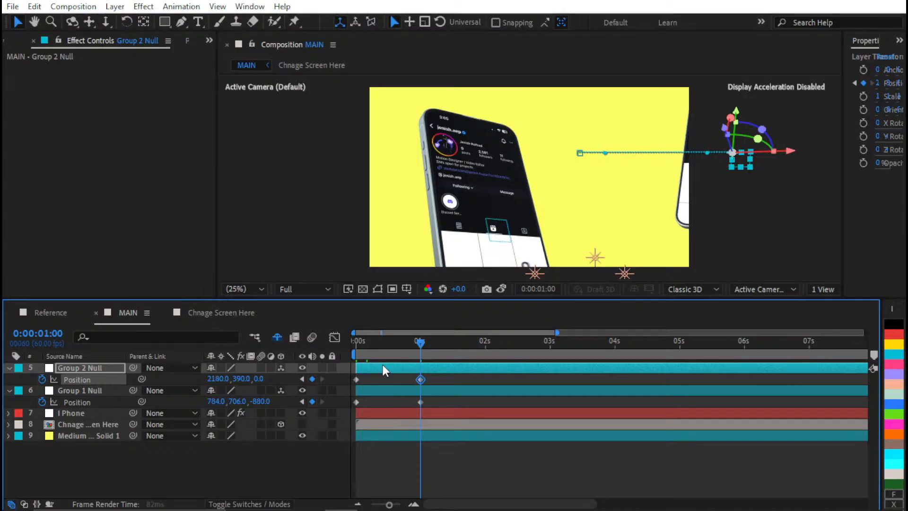
- Move Group 1 Null out of frame to an X position of 24 at 0:00:01:00
{"action": "left_click", "coordinate": [382, 387]}
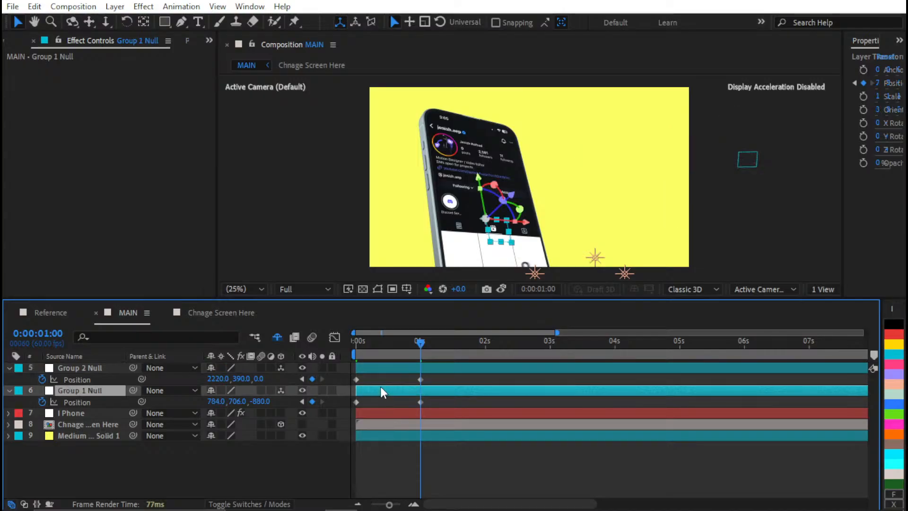
{"action": "key", "text": "shift+Left"}
{"action": "key", "text": "shift+Left"}
{"action": "key", "text": "shift+Left"}
{"action": "key", "text": "shift+Left"}
{"action": "key", "text": "shift+Left"}
{"action": "key", "text": "shift+Left"}
{"action": "key", "text": "shift+Left"}
{"action": "key", "text": "shift+Left"}
{"action": "key", "text": "shift+Left"}
{"action": "key", "text": "shift+Left"}
{"action": "key", "text": "shift+Left"}
{"action": "key", "text": "shift+Left"}
{"action": "key", "text": "shift+Left"}
{"action": "key", "text": "shift+Left"}
{"action": "key", "text": "shift+Left"}
{"action": "key", "text": "shift+Left"}
{"action": "key", "text": "shift+Left"}
{"action": "key", "text": "shift+Left"}
{"action": "key", "text": "shift+Left"}
{"action": "key", "text": "shift+Left"}
{"action": "key", "text": "shift+Left"}
{"action": "key", "text": "shift+Left"}
{"action": "key", "text": "shift+Left"}
{"action": "key", "text": "shift+Left"}
{"action": "key", "text": "shift+Left"}
{"action": "key", "text": "shift+Left"}
{"action": "key", "text": "shift+Left"}
{"action": "key", "text": "shift+Left"}
{"action": "key", "text": "shift+Left"}
{"action": "key", "text": "shift+Left"}
{"action": "key", "text": "shift+Left"}
{"action": "key", "text": "shift+Left"}
{"action": "key", "text": "shift+Left"}
{"action": "key", "text": "shift+Left"}
{"action": "key", "text": "shift+Left"}
{"action": "key", "text": "shift+Left"}
{"action": "key", "text": "shift+Left"}
{"action": "key", "text": "shift+Left"}
{"action": "key", "text": "shift+Left"}
{"action": "key", "text": "shift+Left"}
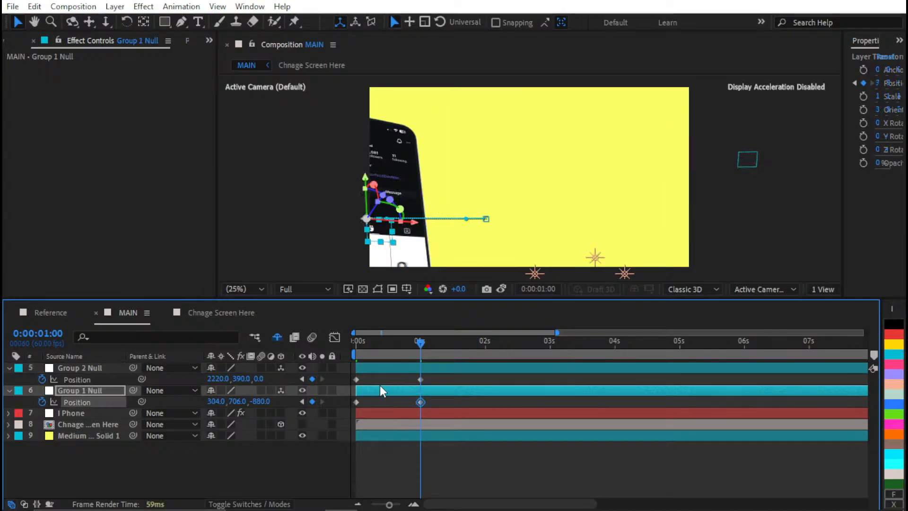
{"action": "key", "text": "shift+Left"}
{"action": "key", "text": "shift+Left"}
{"action": "key", "text": "shift+Left"}
{"action": "key", "text": "shift+Left"}
{"action": "key", "text": "shift+Left"}
{"action": "key", "text": "shift+Left"}
{"action": "key", "text": "shift+Left"}
{"action": "key", "text": "shift+Left"}
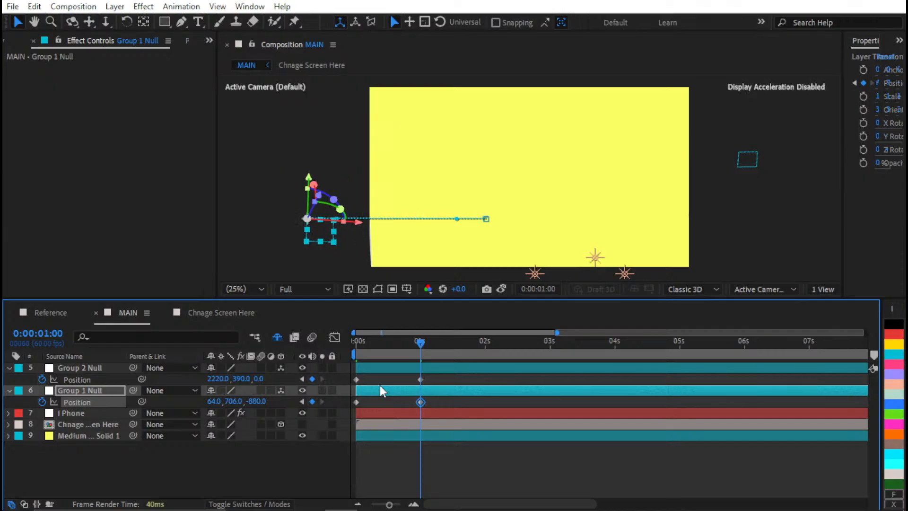
{"action": "key", "text": "shift+Left"}
{"action": "key", "text": "shift+Left"}
{"action": "key", "text": "shift+Left"}
{"action": "key", "text": "shift+Left"}
- Select Group 2 Null and Group 1 Null and show their rotation properties
{"action": "left_click", "coordinate": [383, 378]}
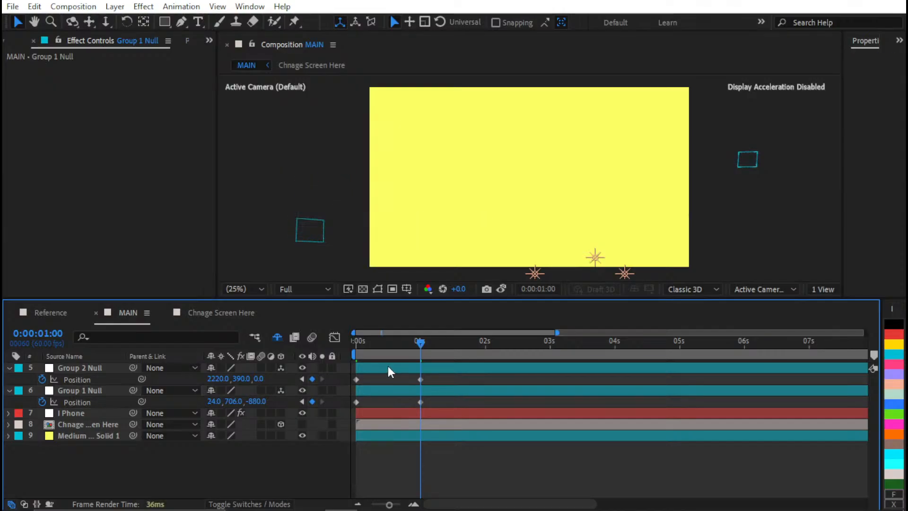
{"action": "left_click", "coordinate": [388, 368]}
{"action": "left_click", "coordinate": [375, 390], "text": "shift"}
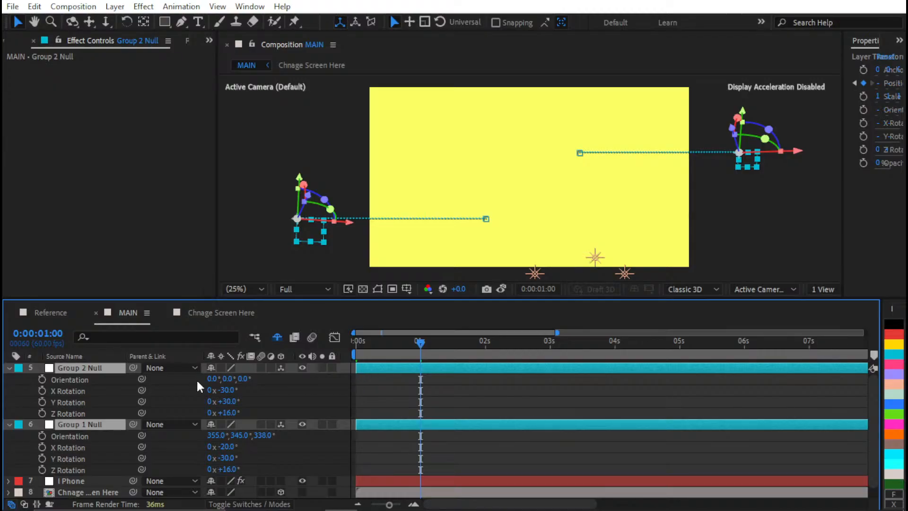
- Add Y Rotation keyframes to both nulls at 0:00:01:00, try -39° on Group 1 Null at 0:00:00:31, and undo that value
{"action": "left_click", "coordinate": [43, 402]}
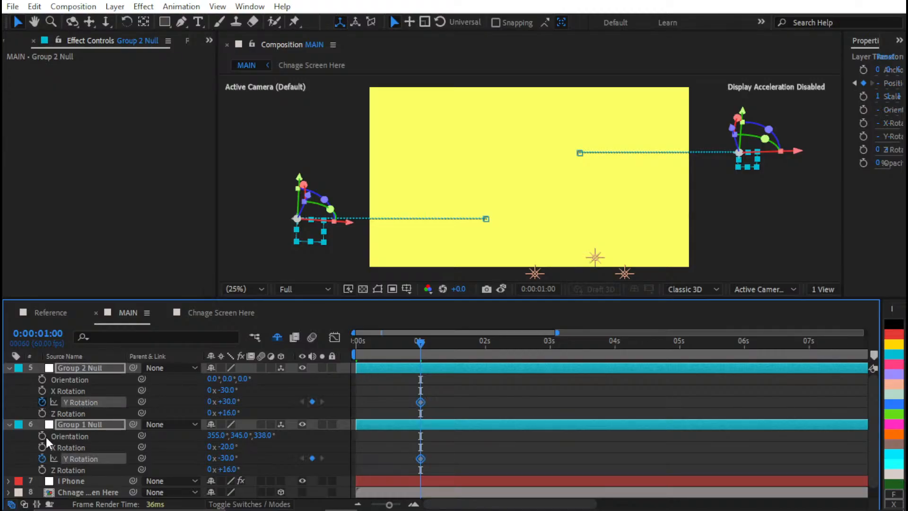
{"action": "left_click", "coordinate": [493, 446]}
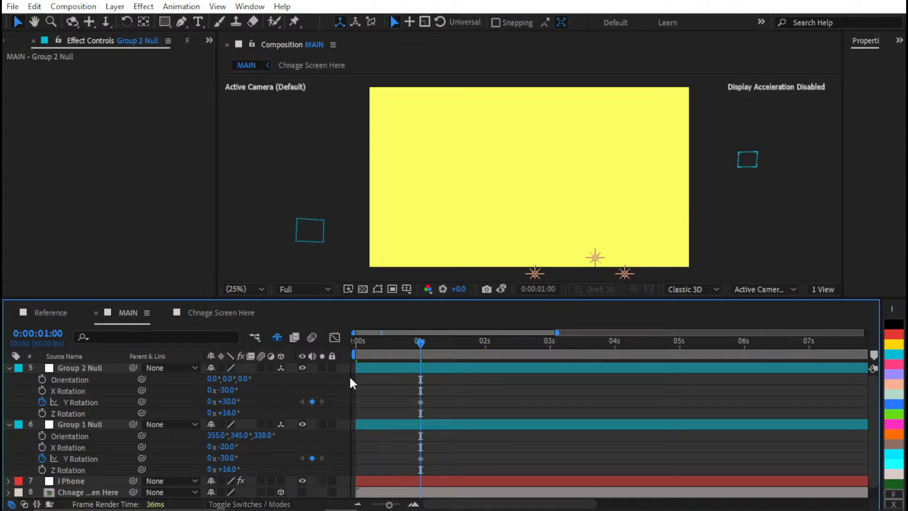
{"action": "left_click", "coordinate": [388, 346]}
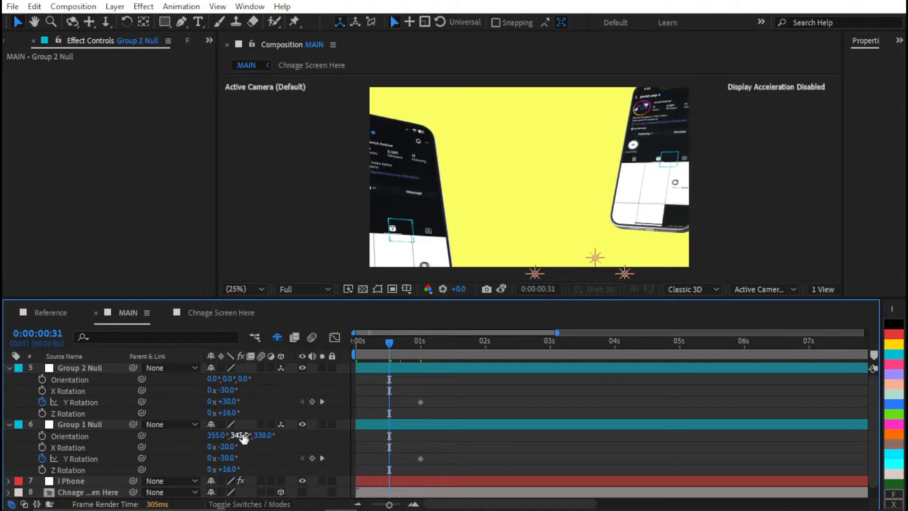
{"action": "mouse_move", "coordinate": [226, 458]}
{"action": "left_mouse_down"}
{"action": "mouse_move", "coordinate": [235, 458]}
{"action": "mouse_move", "coordinate": [222, 458]}
{"action": "left_mouse_up"}
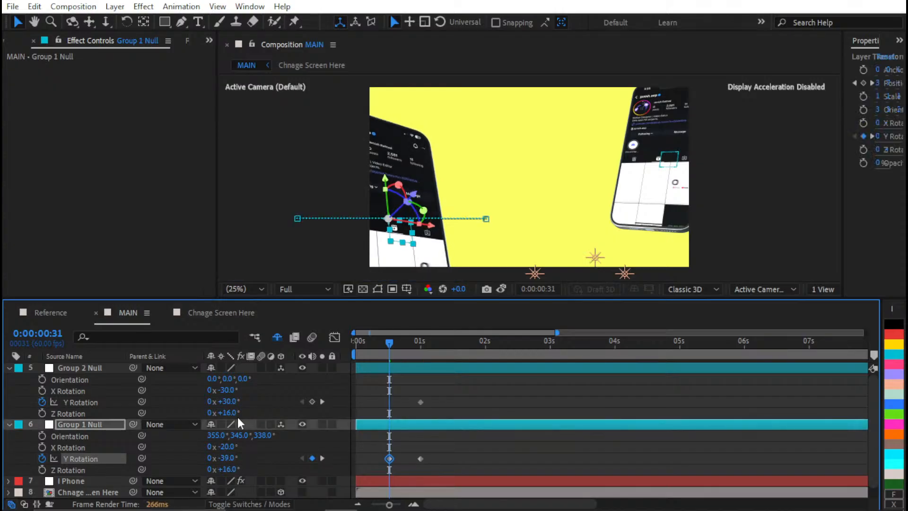
{"action": "key", "text": "ctrl+z"}
{"action": "key", "text": "ctrl+z"}
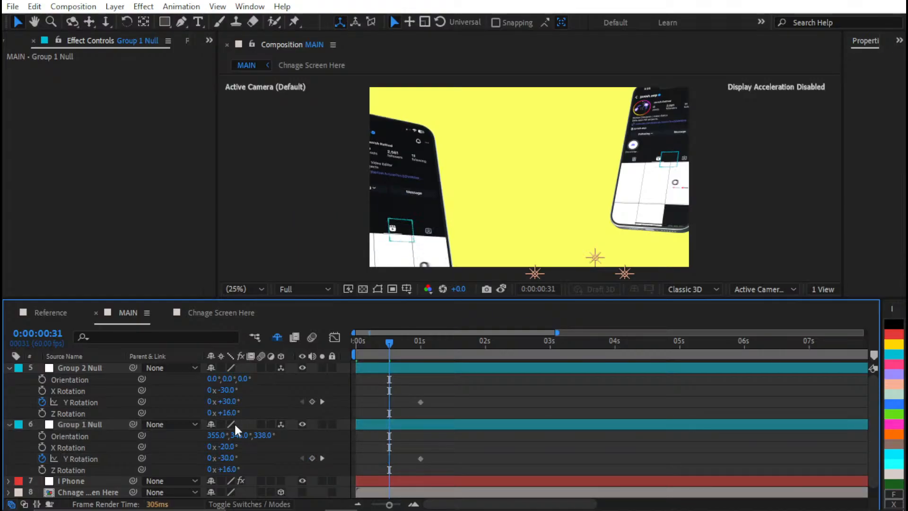
- Set Y Rotation at 0:00:01:00 to -75° for Group 1 Null and +75° for Group 2 Null
{"action": "key", "text": "k"}
{"action": "left_click", "coordinate": [229, 458]}
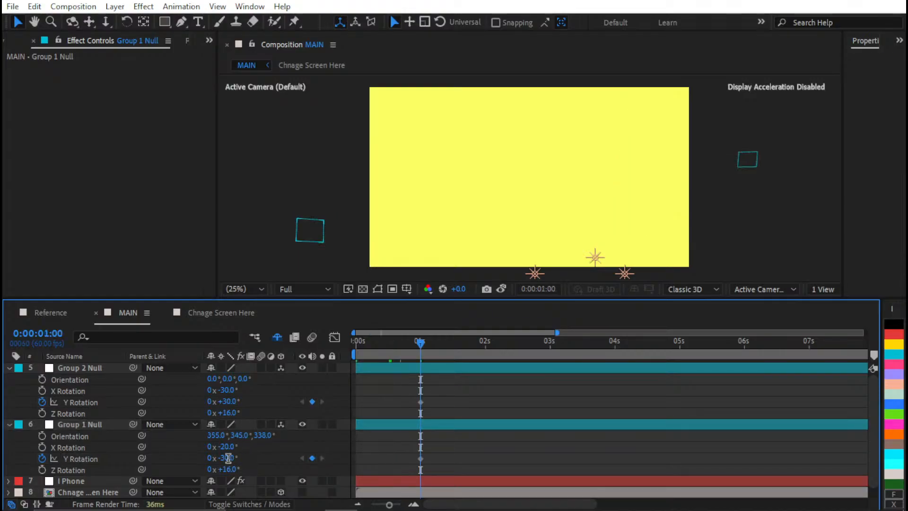
{"action": "type", "text": "-75"}
{"action": "key", "text": "Return"}
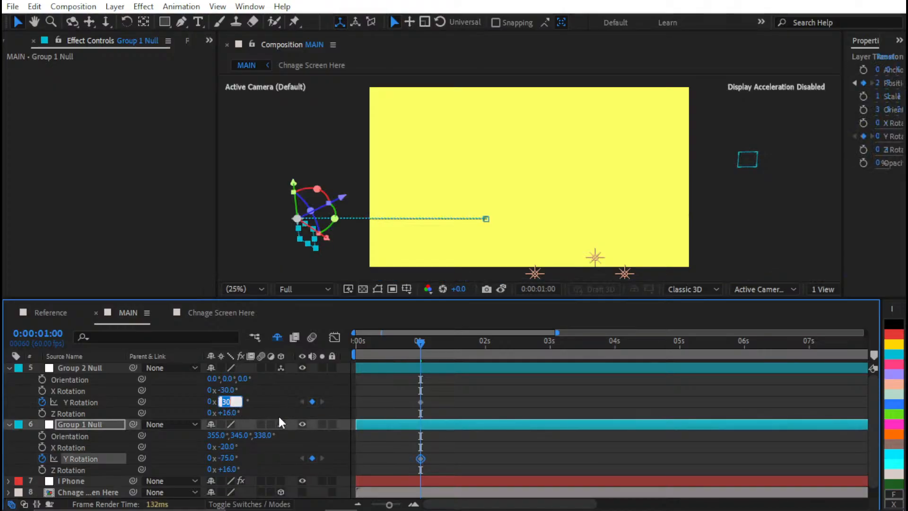
{"action": "left_click", "coordinate": [293, 414]}
{"action": "left_click", "coordinate": [227, 401]}
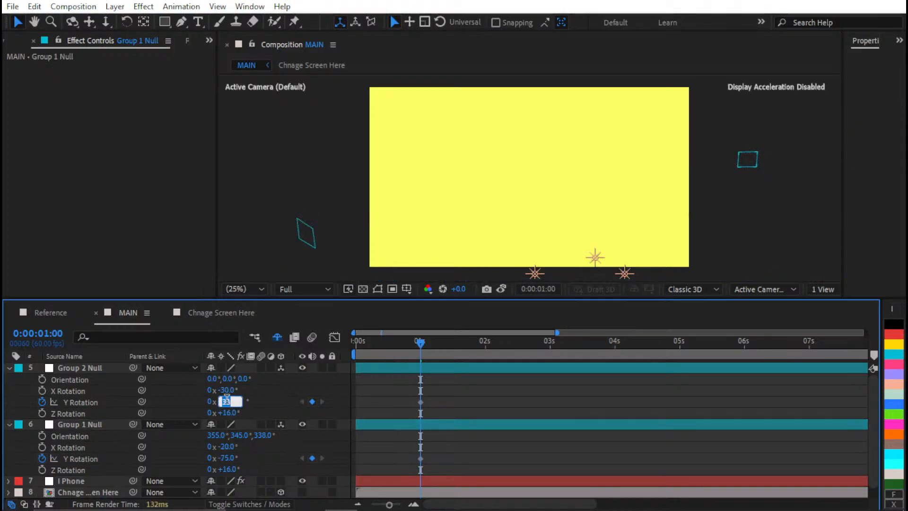
{"action": "type", "text": "0x+"}
{"action": "type", "text": "75"}
{"action": "key", "text": "Return"}
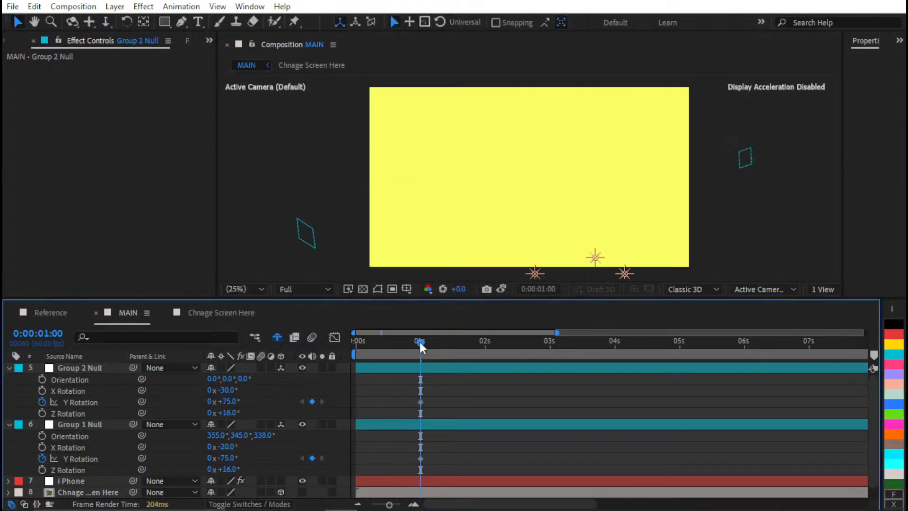
- Scrub the opening back to the first frame and undo the Y Rotation values and keyframes on both nulls
{"action": "left_click_drag", "start_coordinate": [421, 346], "coordinate": [322, 356]}
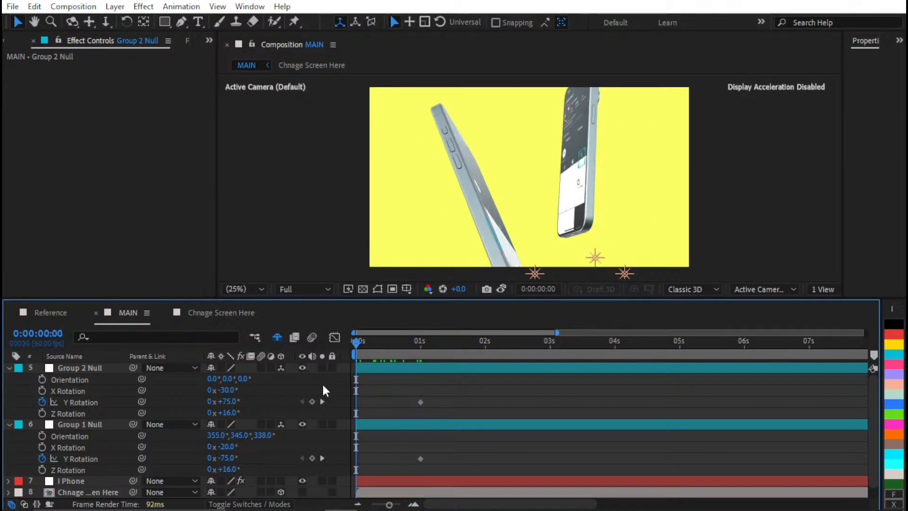
{"action": "left_click", "coordinate": [322, 401]}
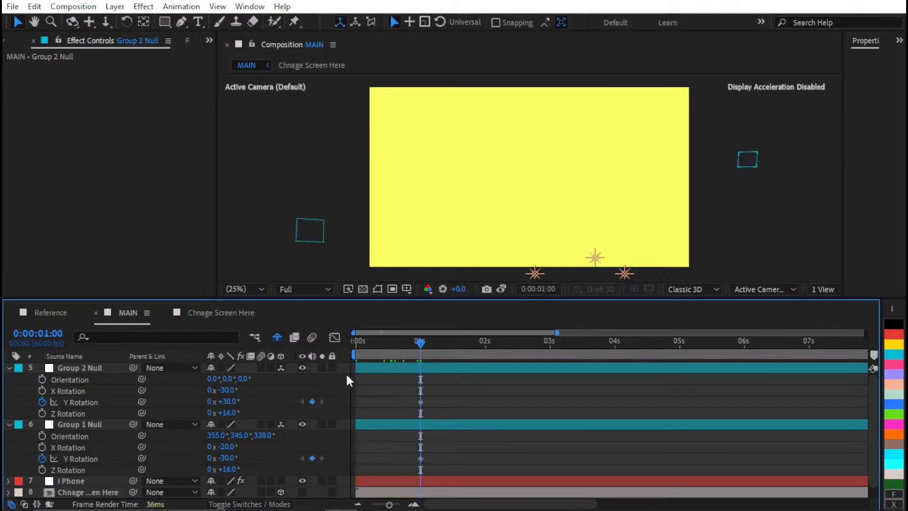
{"action": "key", "text": "ctrl+z"}
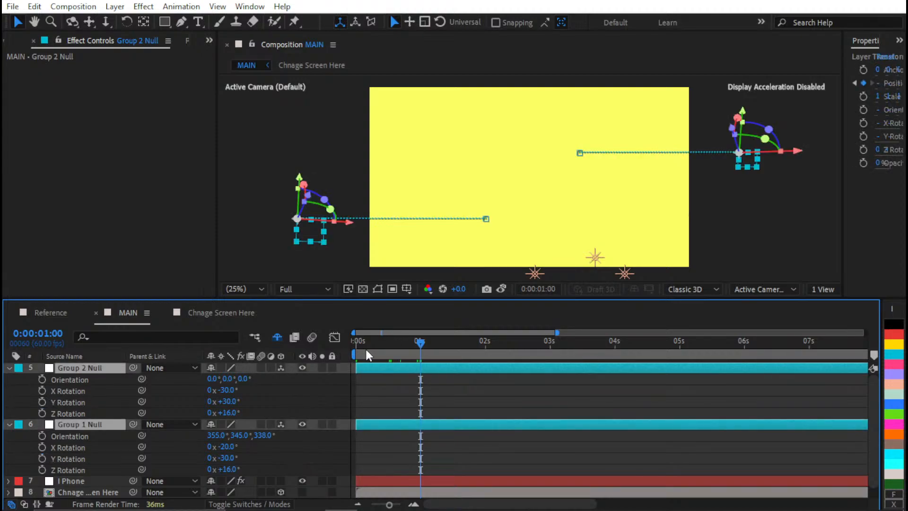
- Add Y Rotation keyframes to Group 2 Null and Group 1 Null at 0:00:01:00 and 0:00:00:00
{"action": "left_click", "coordinate": [40, 402]}
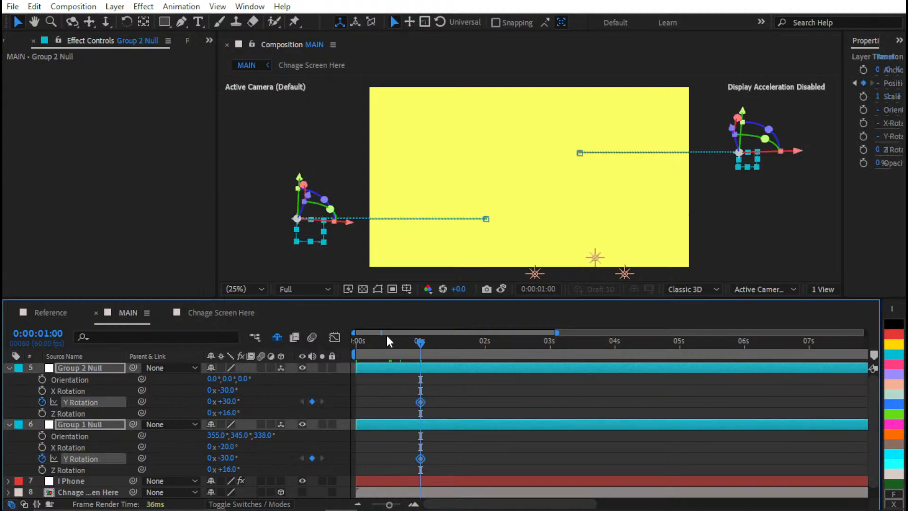
{"action": "key", "text": "Home"}
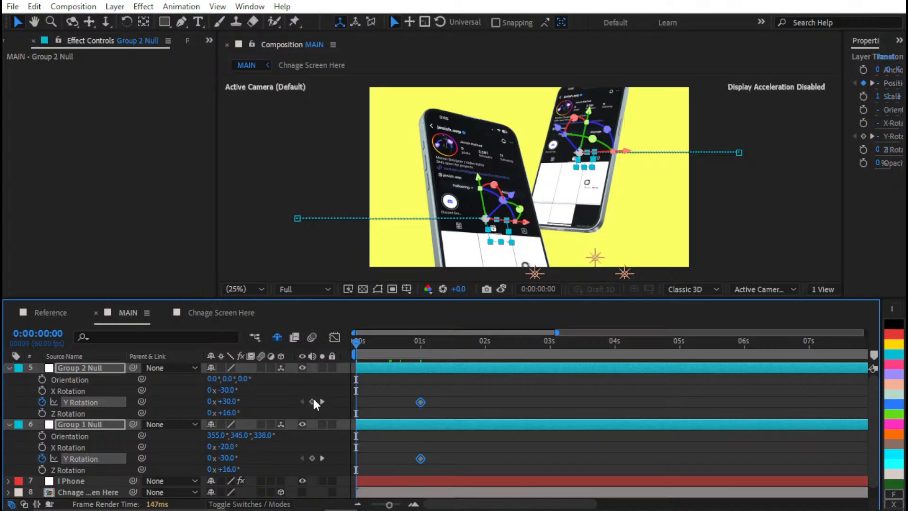
{"action": "left_click", "coordinate": [312, 401]}
{"action": "left_click", "coordinate": [322, 402]}
- Set the Y Rotation of Group 2 Null and Group 1 Null to 75° at 0:00:01:00
{"action": "left_click", "coordinate": [225, 401]}
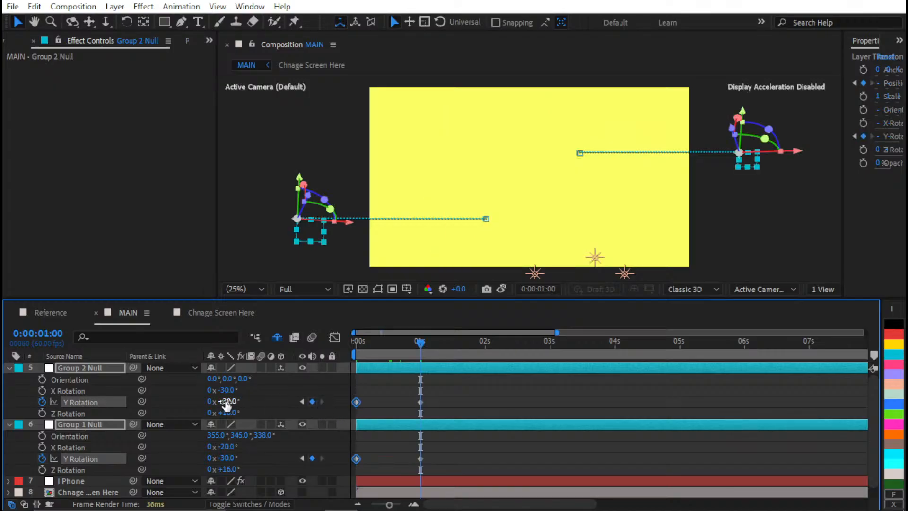
{"action": "type", "text": "75"}
{"action": "left_click", "coordinate": [272, 450]}
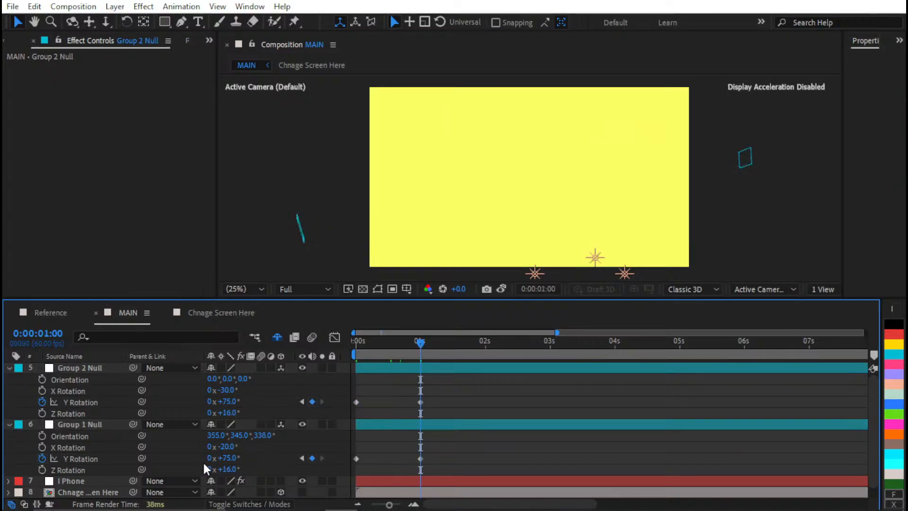
{"action": "left_click", "coordinate": [225, 458]}
{"action": "left_click", "coordinate": [363, 451]}
{"action": "left_click", "coordinate": [231, 458]}
{"action": "key", "text": "Return"}
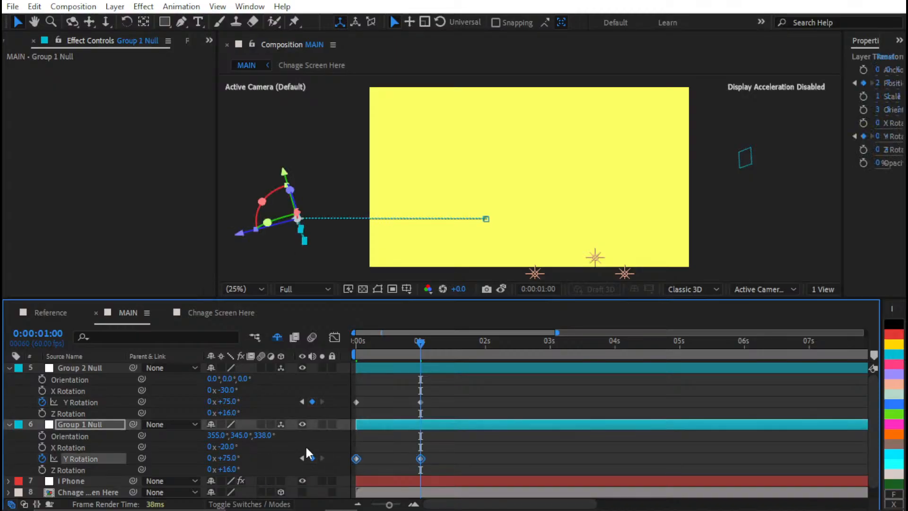
- Scrub through the first second of MAIN to check how the phones rotate while moving out of frame
{"action": "key", "text": "Home"}
{"action": "left_click_drag", "start_coordinate": [360, 339], "coordinate": [373, 340]}
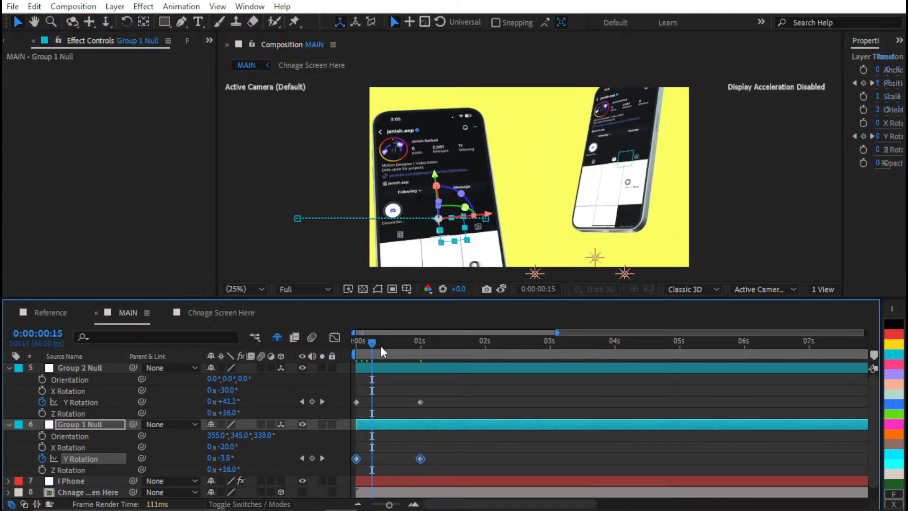
{"action": "key", "text": "k"}
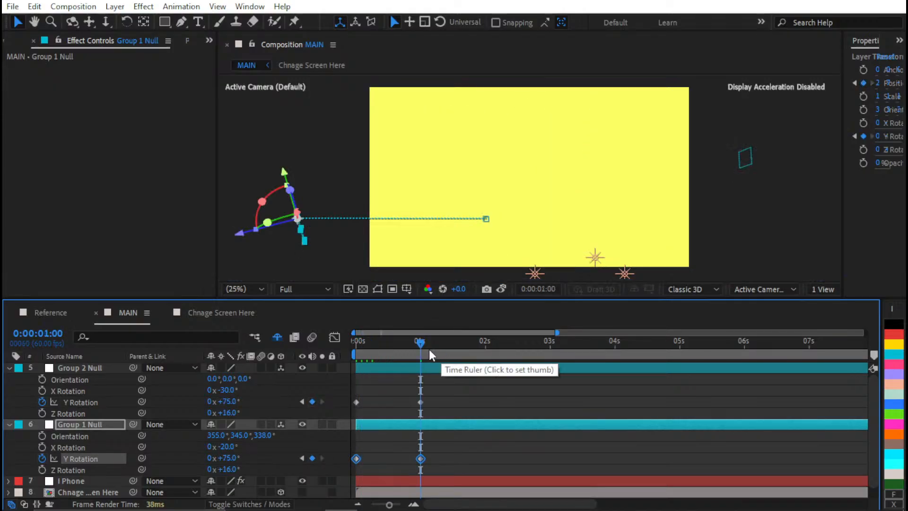
{"action": "left_click_drag", "start_coordinate": [420, 346], "coordinate": [356, 360]}
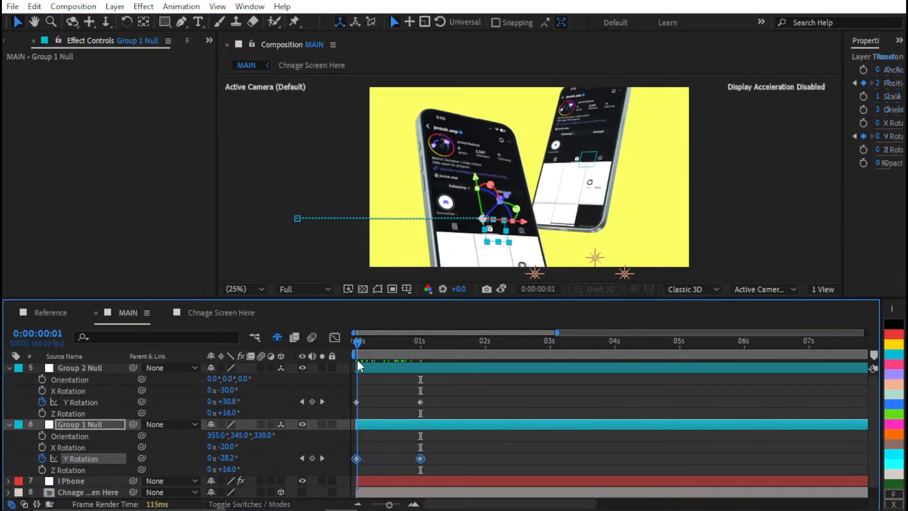
- Set the Y Rotation of Group 1 Null to -75° on its keyframe at 1 second
{"action": "left_click", "coordinate": [387, 396]}
{"action": "key", "text": "j"}
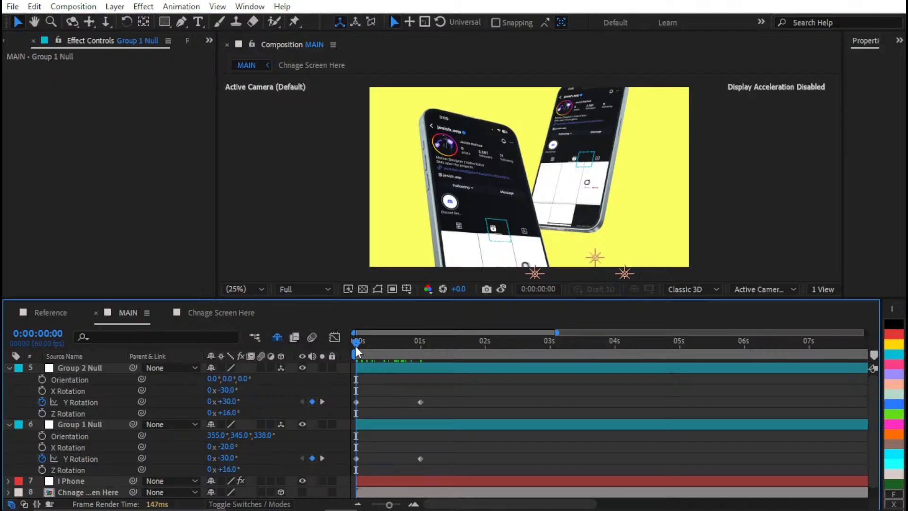
{"action": "left_click_drag", "start_coordinate": [356, 345], "coordinate": [385, 349]}
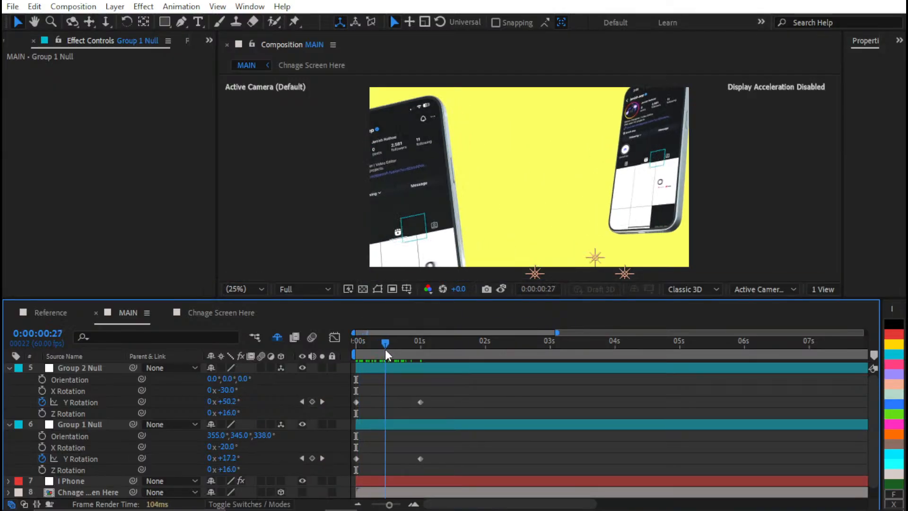
{"action": "key", "text": "k"}
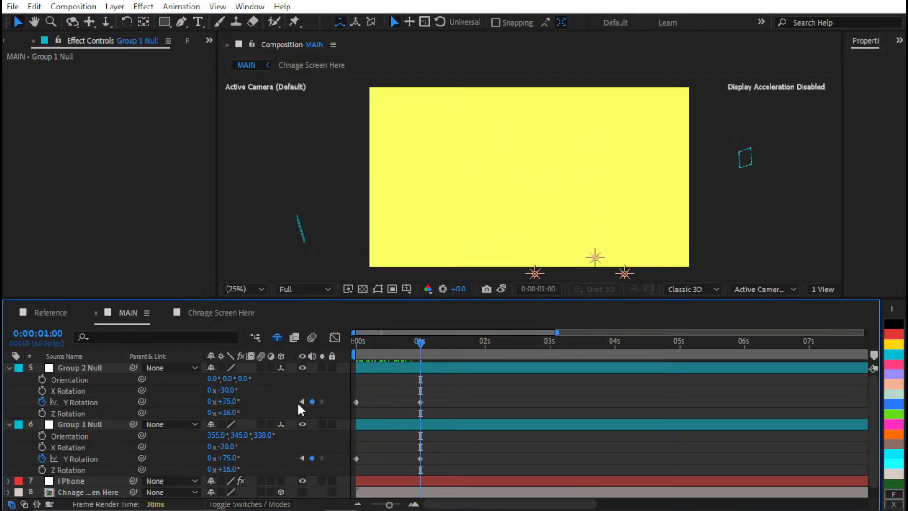
{"action": "left_click", "coordinate": [230, 458]}
{"action": "type", "text": "-75"}
{"action": "key", "text": "Return"}
{"action": "left_click", "coordinate": [387, 462]}
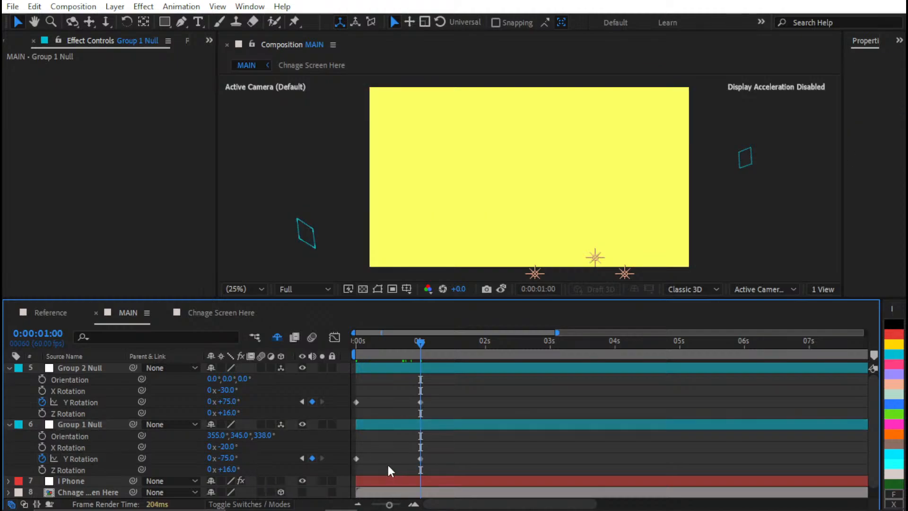
- Preview the phones' exit and try a Y Rotation of about 67.8° on Group 2 Null at frame 33
{"action": "key", "text": "j"}
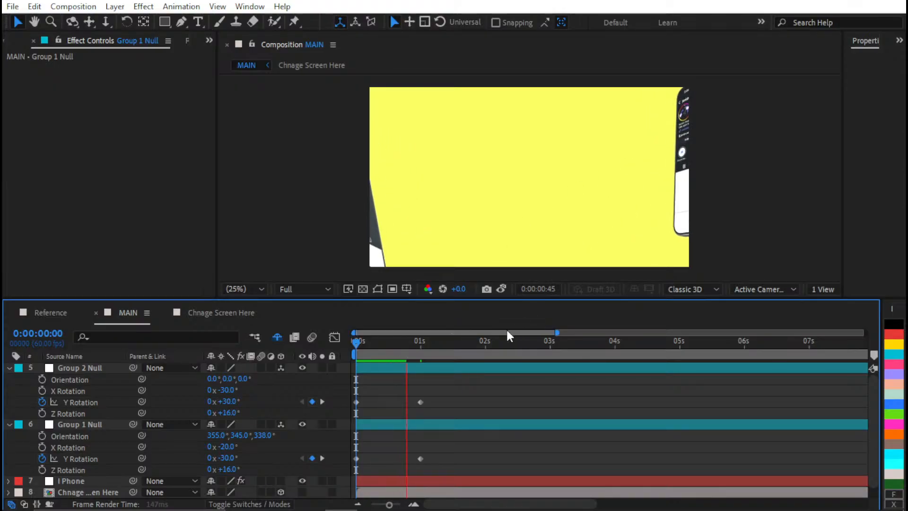
{"action": "key", "text": "space"}
{"action": "left_click_drag", "start_coordinate": [407, 345], "coordinate": [391, 349]}
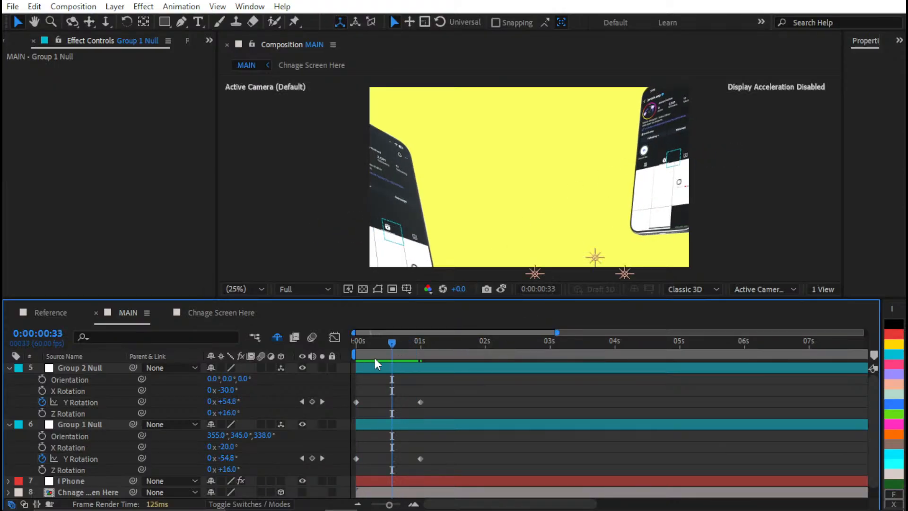
{"action": "left_click_drag", "start_coordinate": [232, 404], "coordinate": [239, 399]}
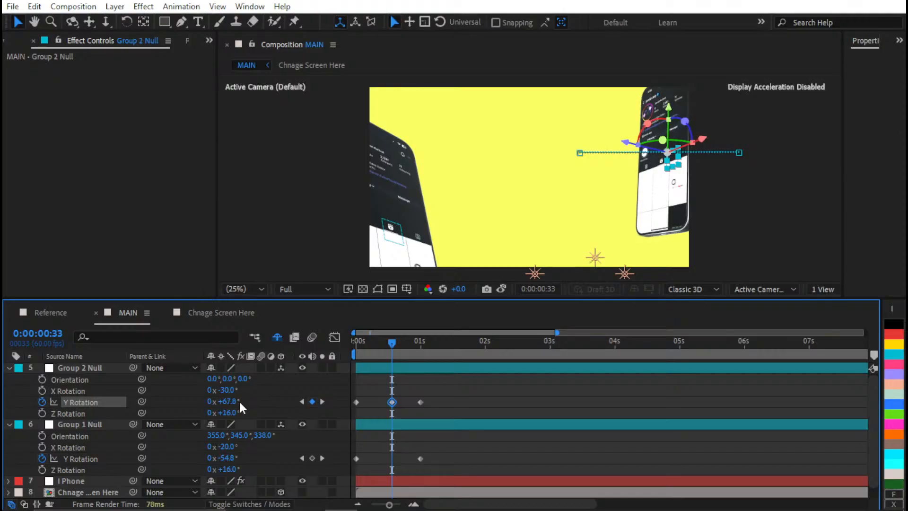
{"action": "left_click", "coordinate": [402, 399]}
{"action": "key", "text": "space"}
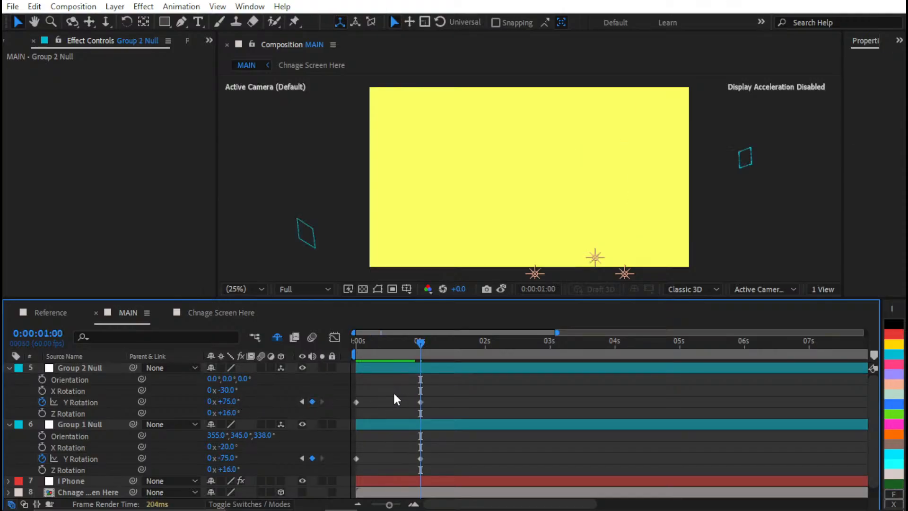
- Set the Y Rotation of Group 2 Null to 110° on its keyframe at 1 second
{"action": "left_click", "coordinate": [233, 402]}
{"action": "type", "text": "9"}
{"action": "key", "text": "BackSpace"}
{"action": "type", "text": "110"}
{"action": "key", "text": "Return"}
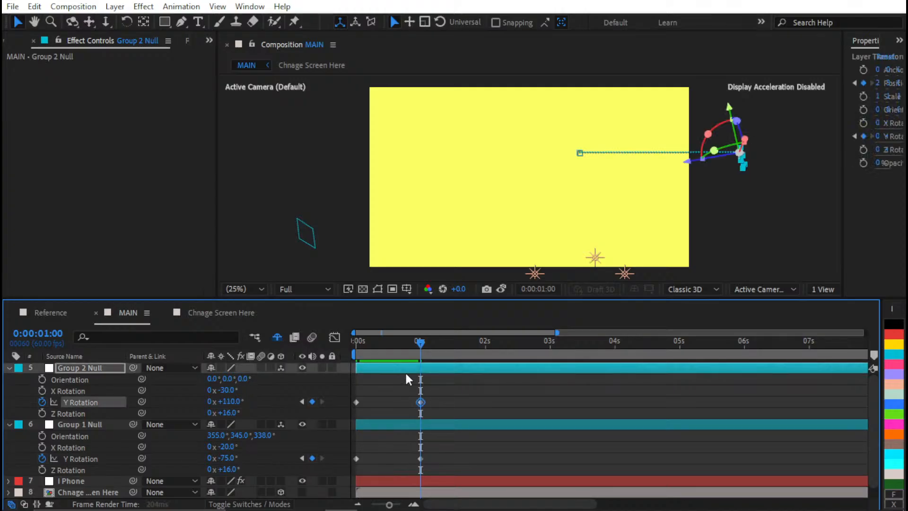
{"action": "left_click", "coordinate": [433, 392]}
- Preview the rotation from the start and end the MAIN work area just before 2 seconds
{"action": "key", "text": "Home"}
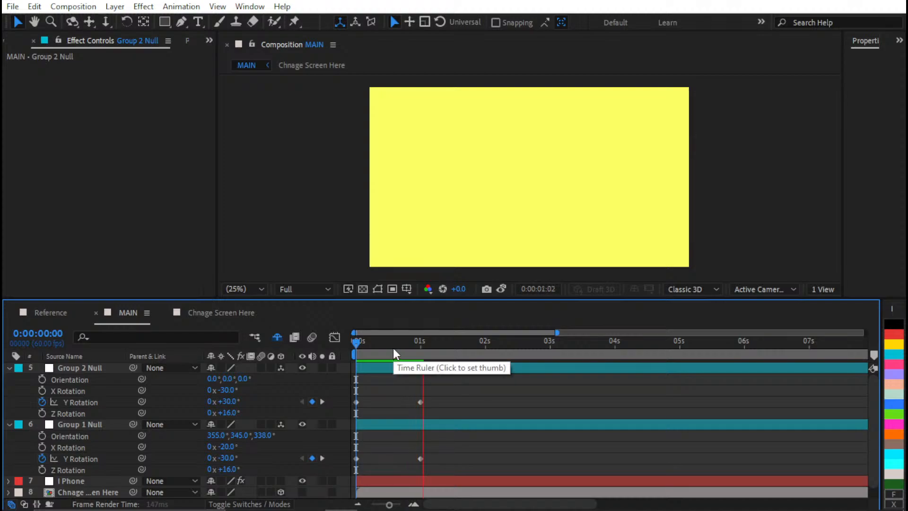
{"action": "key", "text": "space"}
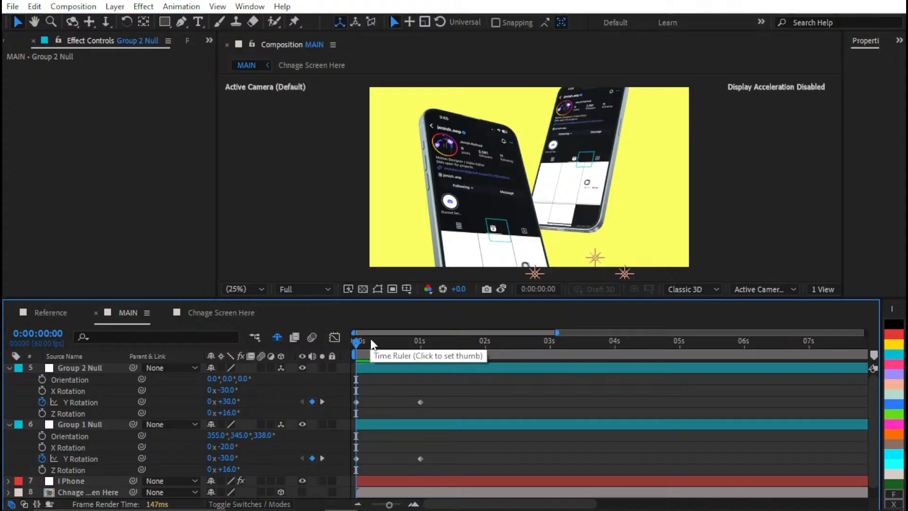
{"action": "key", "text": "space"}
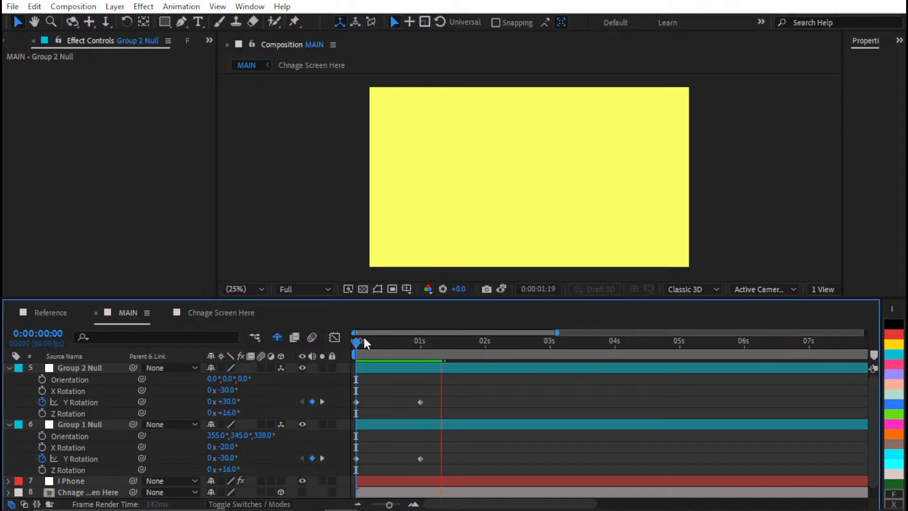
{"action": "left_click_drag", "start_coordinate": [363, 341], "coordinate": [461, 341]}
{"action": "key", "text": "n"}
{"action": "key", "text": "space"}
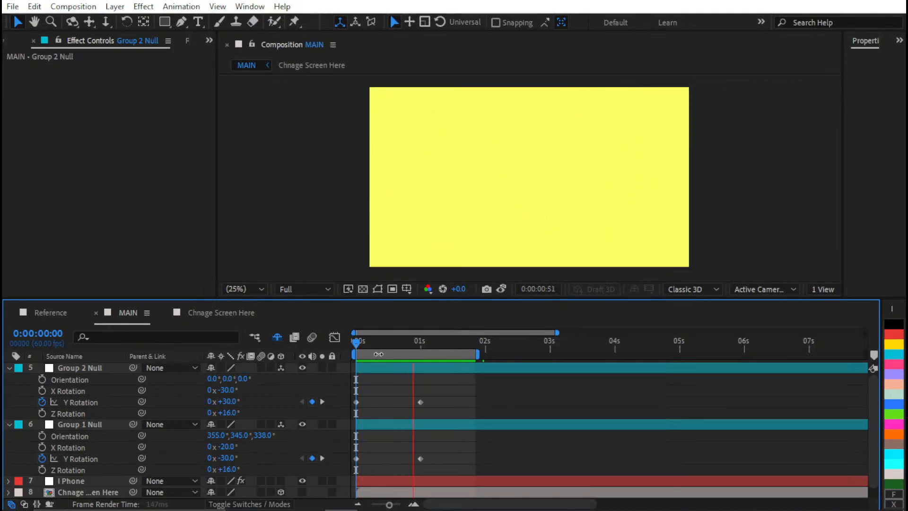
{"action": "key", "text": "space"}
- Check the phones' exit in the Reference composition around frame 42 and return to the MAIN composition
{"action": "left_click_drag", "start_coordinate": [356, 350], "coordinate": [377, 336]}
{"action": "left_click", "coordinate": [66, 313]}
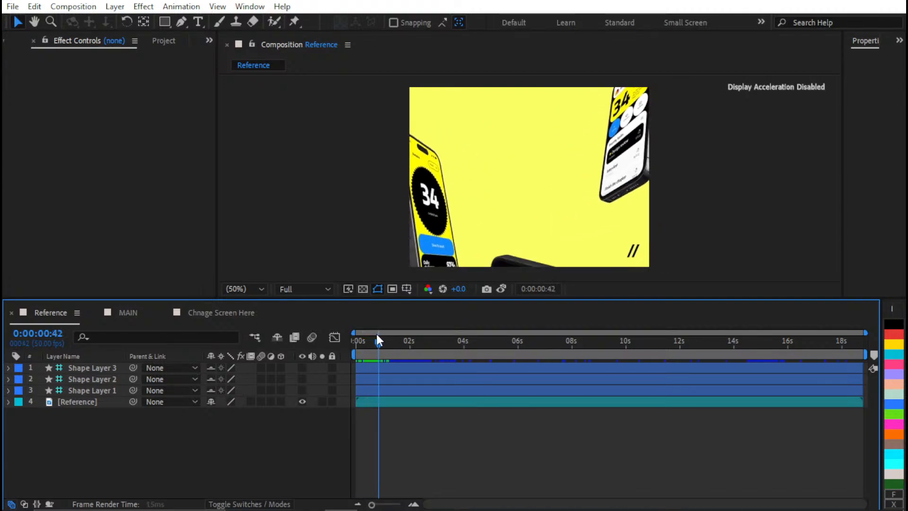
{"action": "left_click", "coordinate": [132, 313]}
- Apply Easy Ease to the Y Rotation keyframes of Group 1 Null and Group 2 Null
{"action": "left_click_drag", "start_coordinate": [467, 391], "coordinate": [283, 464]}
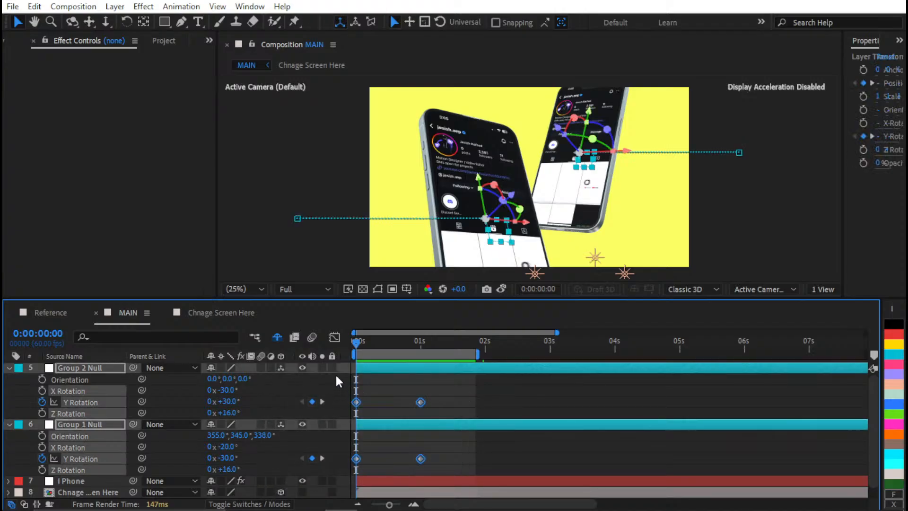
{"action": "key", "text": "F9"}
{"action": "scroll", "coordinate": [181, 40], "scroll_direction": "up", "scroll_amount": 1}
{"action": "scroll", "coordinate": [124, 38], "scroll_direction": "down", "scroll_amount": 2}
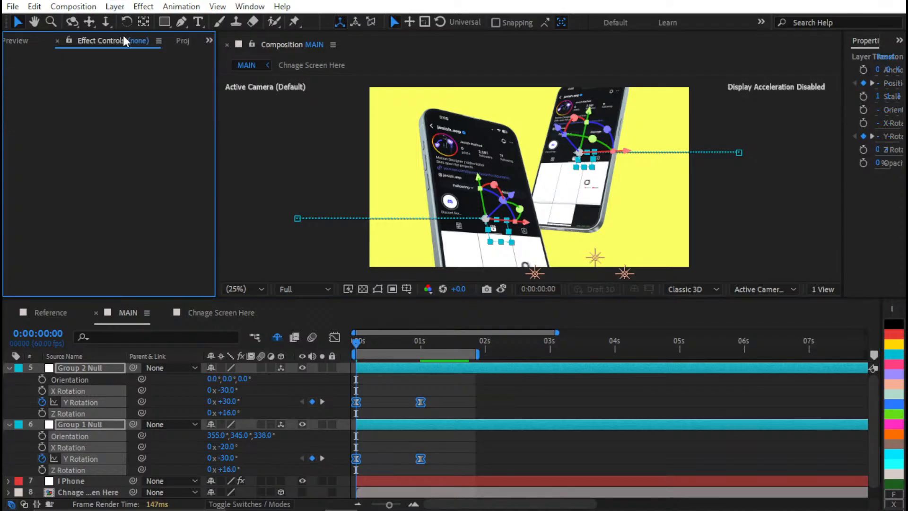
- Make room for the Motion Tools 2.1.2 extension and bring it up
{"action": "left_click", "coordinate": [205, 41]}
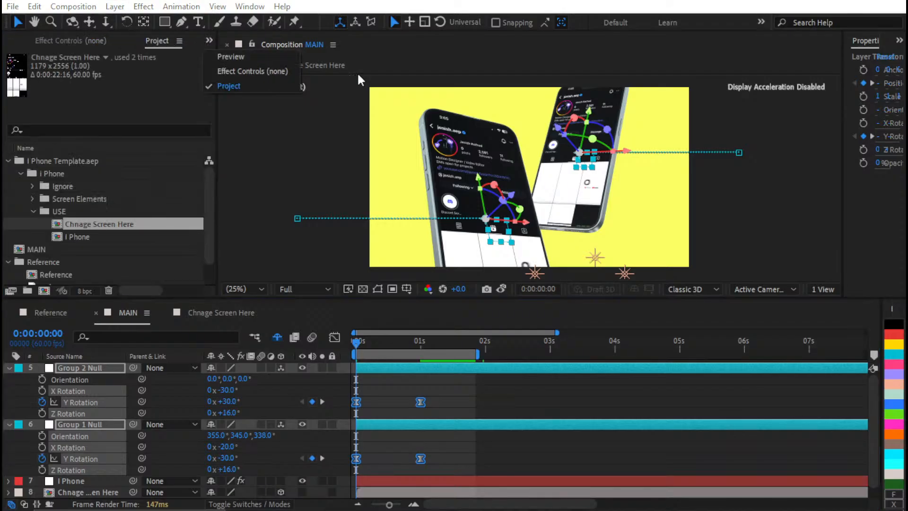
{"action": "left_click_drag", "start_coordinate": [843, 62], "coordinate": [767, 75]}
{"action": "left_click", "coordinate": [900, 41]}
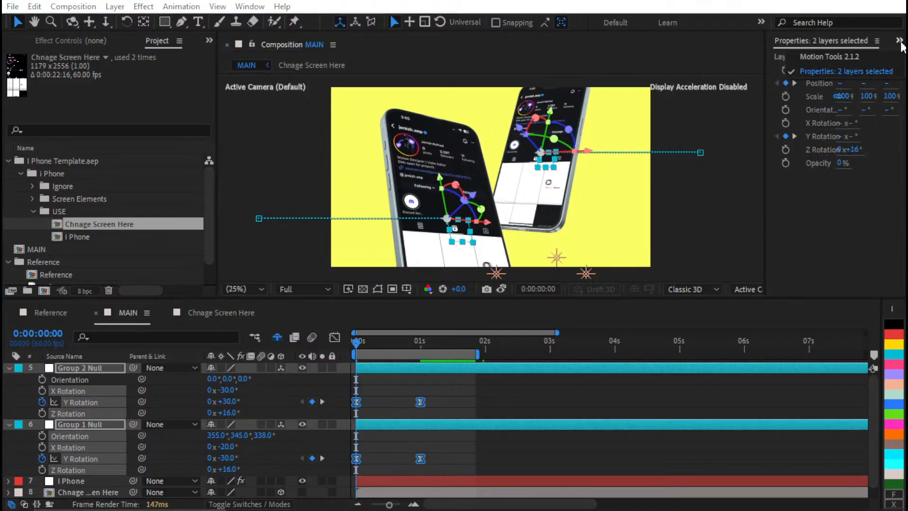
{"action": "left_click", "coordinate": [804, 71]}
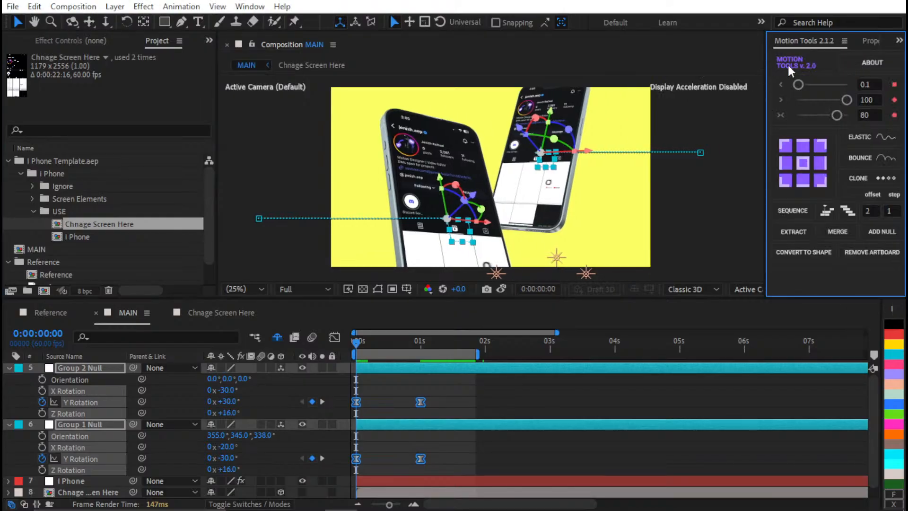
- Set the Motion Tools easing of both nulls' Y Rotation keyframes to 70 for the first value and 40 for the second
{"action": "left_click_drag", "start_coordinate": [871, 86], "coordinate": [791, 69]}
{"action": "type", "text": "70"}
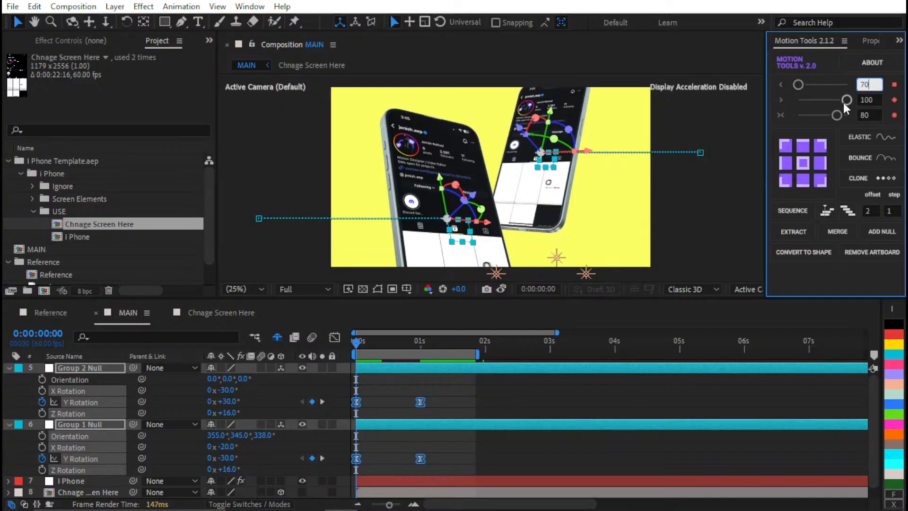
{"action": "left_click_drag", "start_coordinate": [880, 100], "coordinate": [787, 102]}
{"action": "type", "text": "40"}
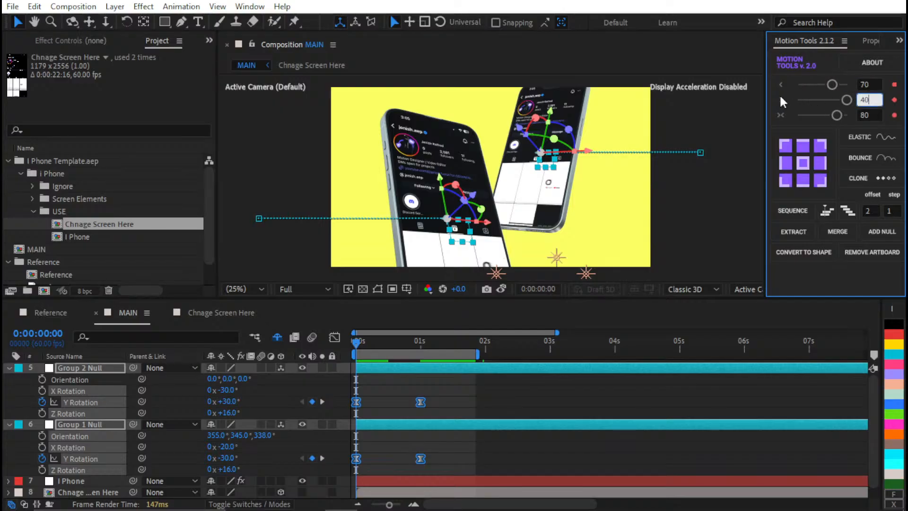
{"action": "key", "text": "Return"}
{"action": "left_click", "coordinate": [461, 447]}
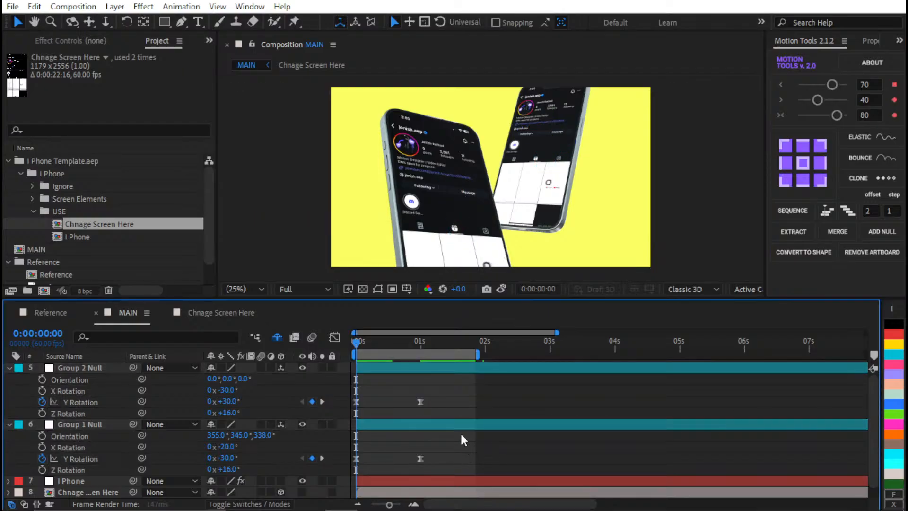
- Reveal both nulls' keyframed properties and ease their Position keyframes with Motion Tools values of 40 first and 70 second
{"action": "key", "text": "u"}
{"action": "key", "text": "space"}
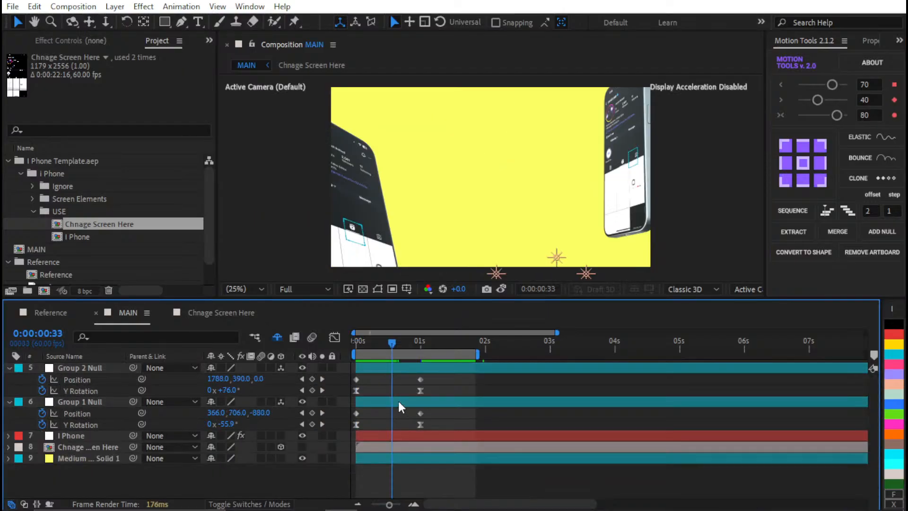
{"action": "left_click_drag", "start_coordinate": [458, 381], "coordinate": [311, 372]}
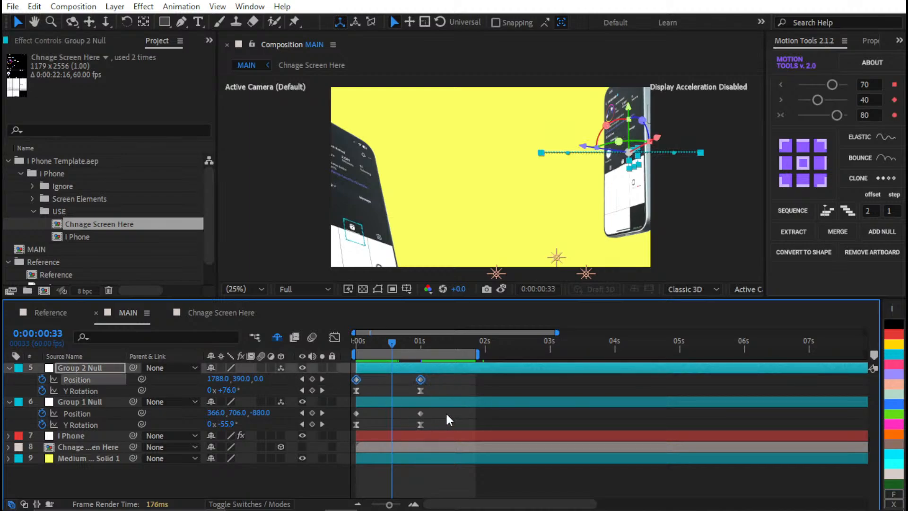
{"action": "left_click_drag", "start_coordinate": [449, 420], "coordinate": [293, 407]}
{"action": "left_click", "coordinate": [867, 84]}
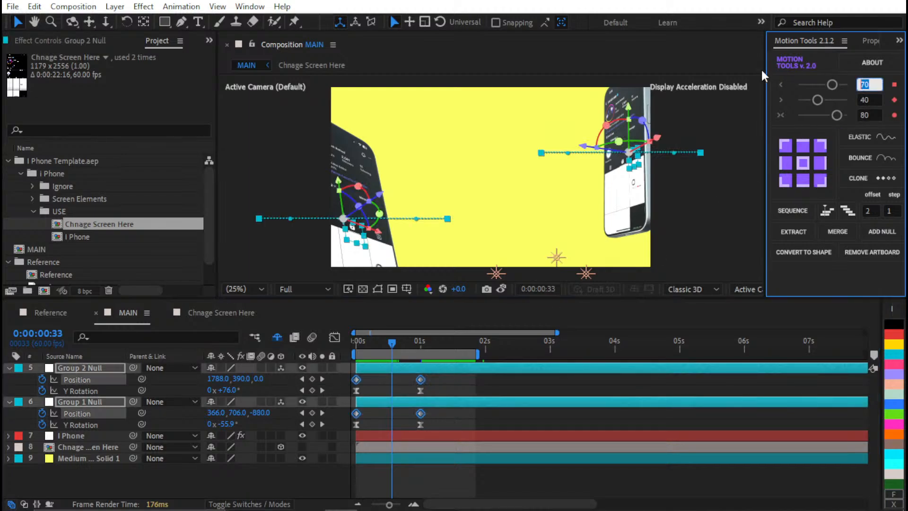
{"action": "left_click_drag", "start_coordinate": [872, 100], "coordinate": [725, 100]}
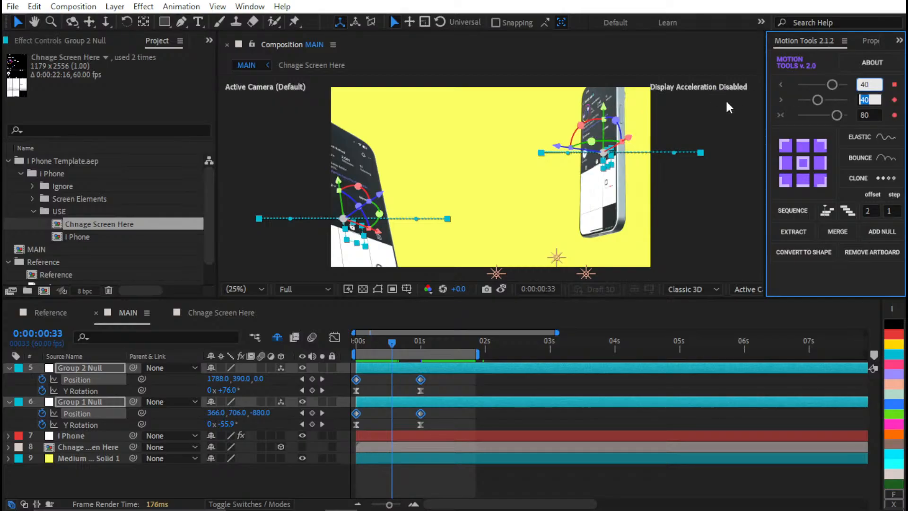
{"action": "type", "text": "70"}
{"action": "key", "text": "Return"}
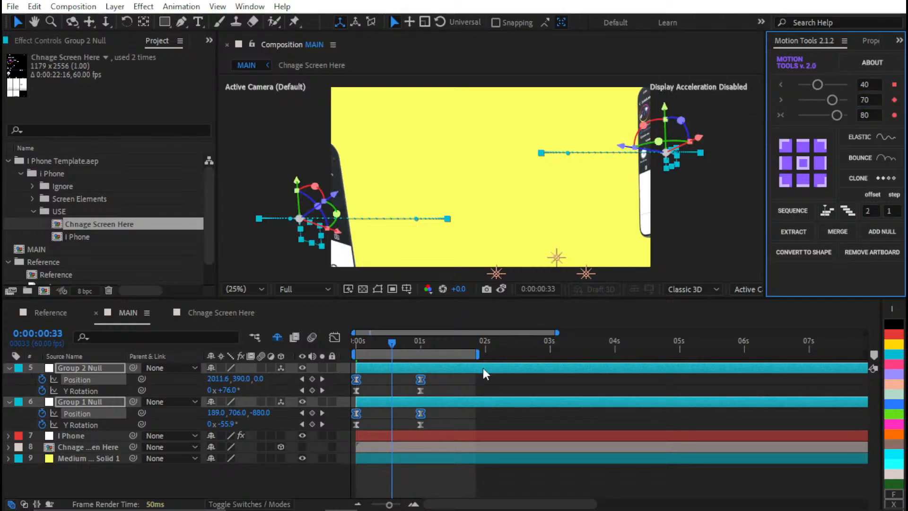
{"action": "left_click", "coordinate": [467, 393]}
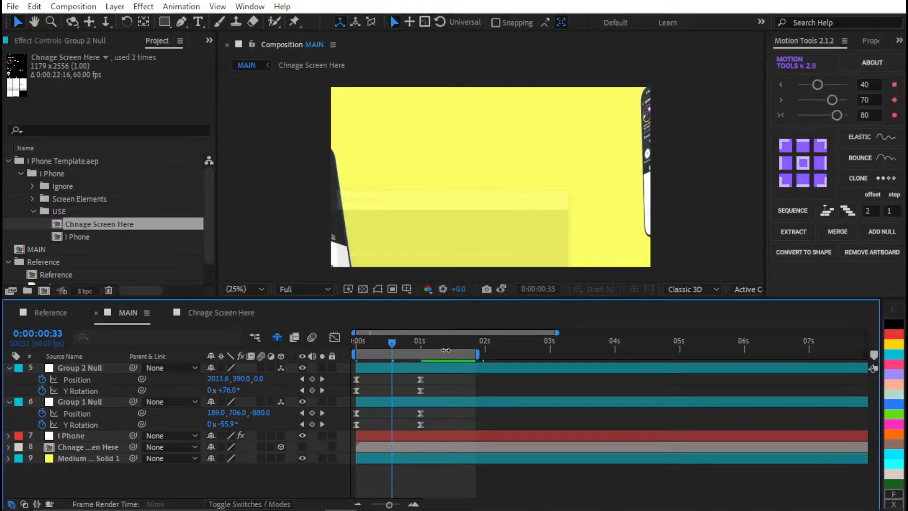
- Preview the eased exit of both phones and check the Position keyframes of the two nulls
{"action": "key", "text": "space"}
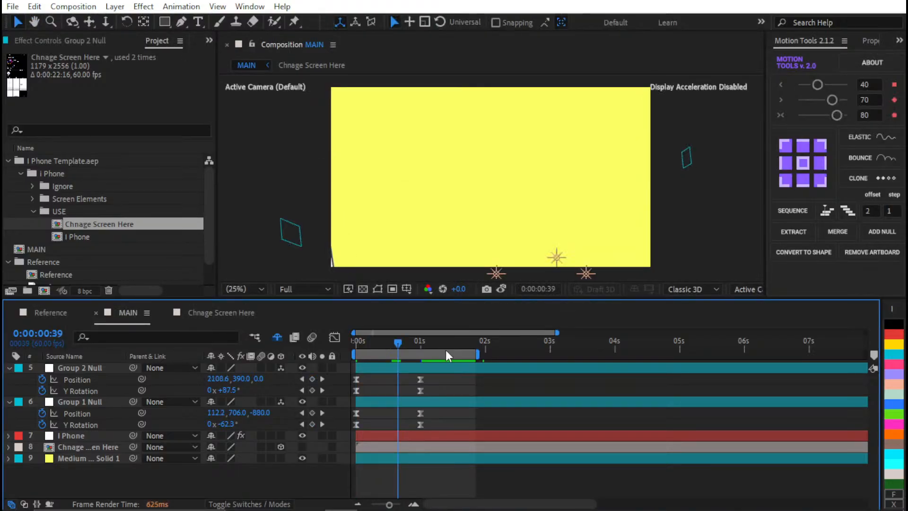
{"action": "key", "text": "space"}
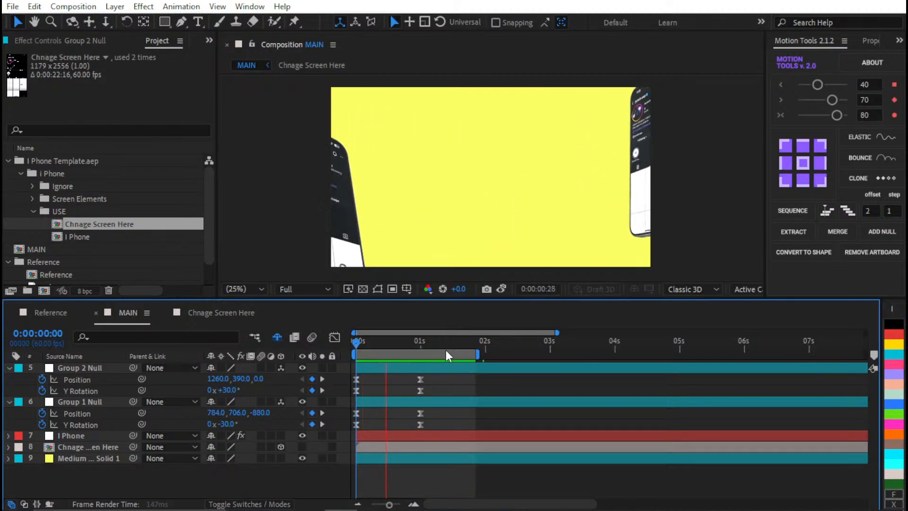
{"action": "key", "text": "space"}
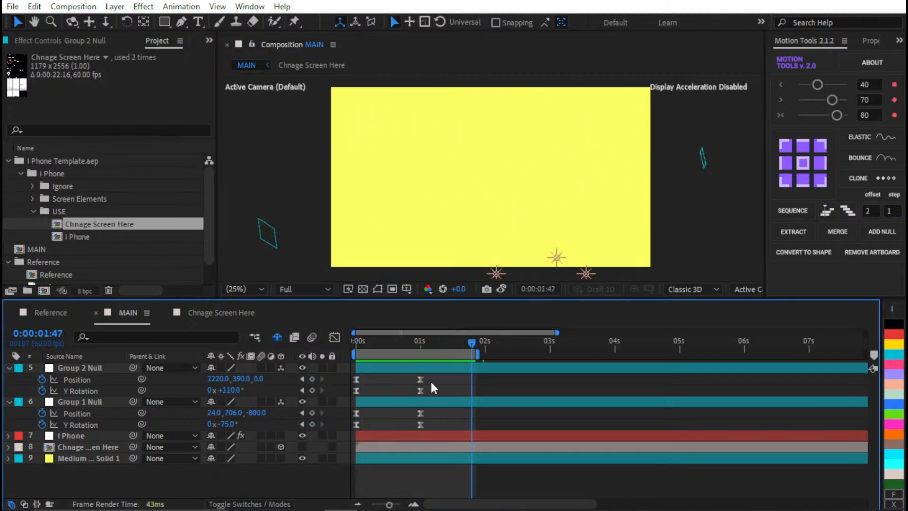
{"action": "left_click_drag", "start_coordinate": [432, 384], "coordinate": [352, 375]}
{"action": "left_click_drag", "start_coordinate": [443, 414], "coordinate": [328, 399]}
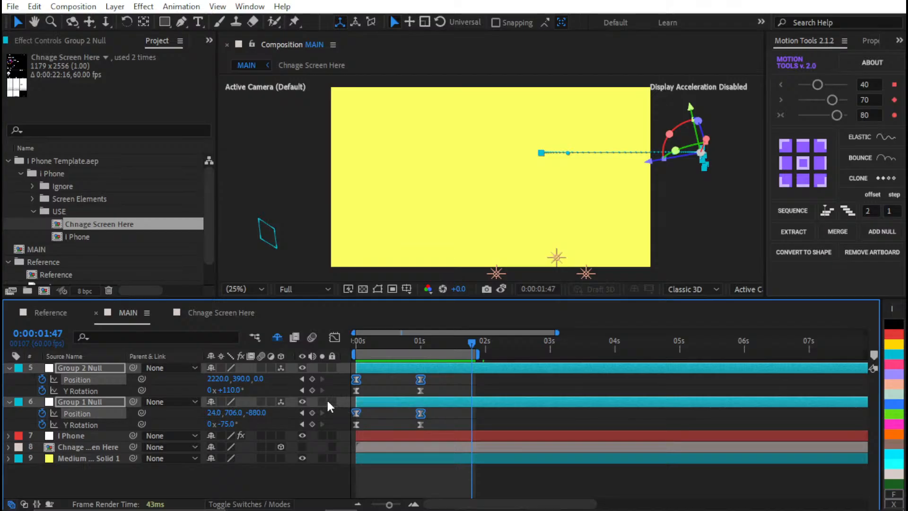
{"action": "left_click", "coordinate": [450, 413]}
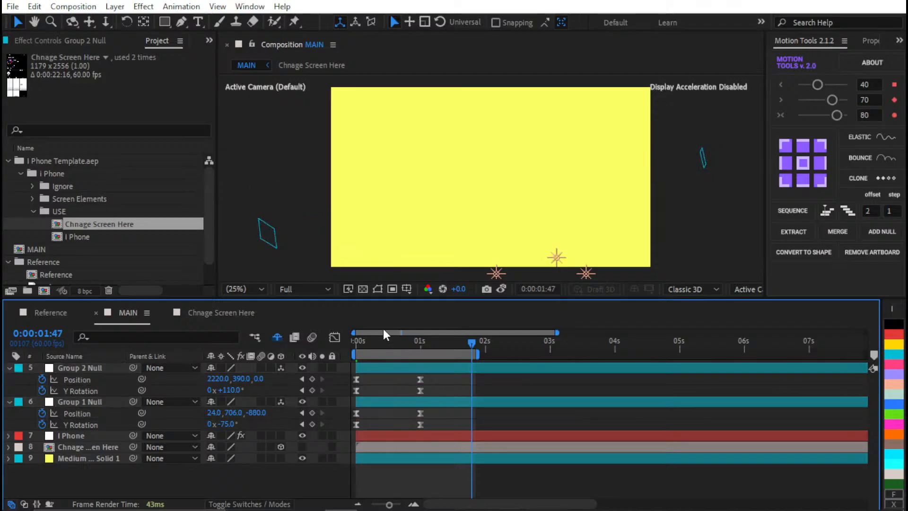
{"action": "key", "text": "Home"}
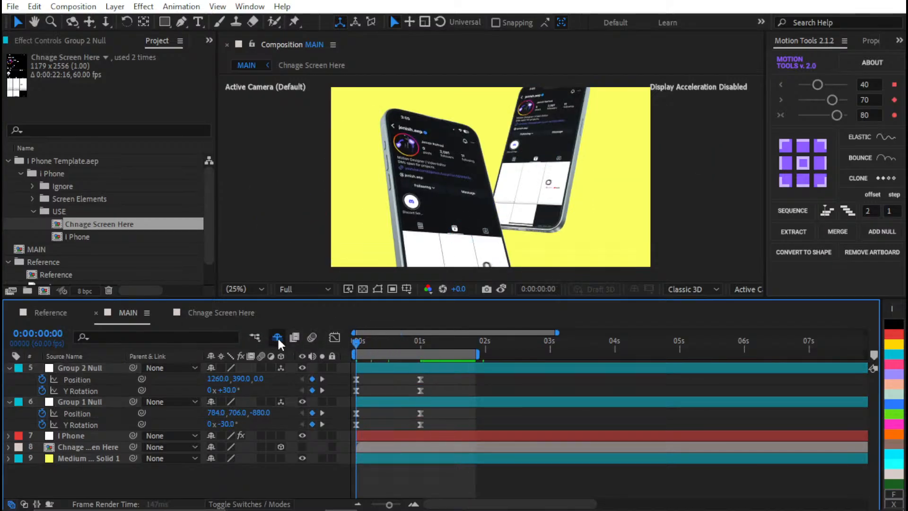
{"action": "key", "text": "space"}
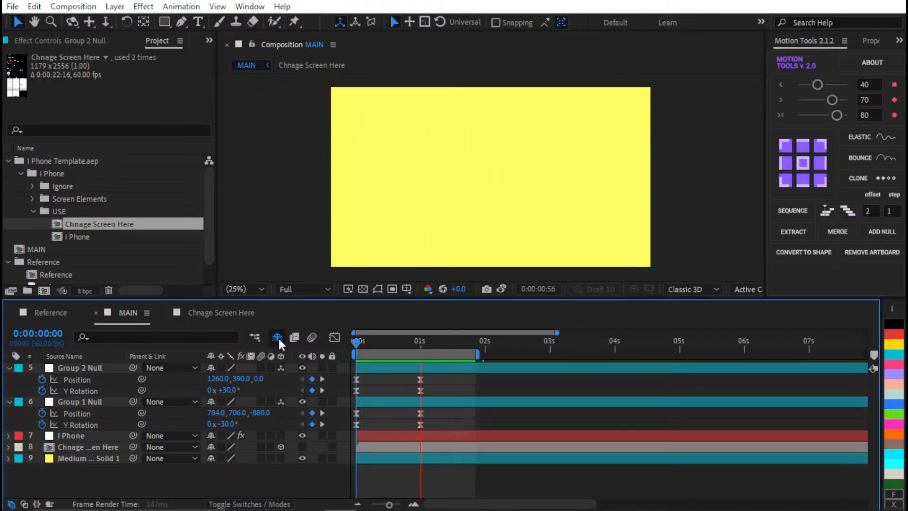
- Set Group 2 Null's Y Rotation keyframe at one second to 85 degrees
{"action": "key", "text": "space"}
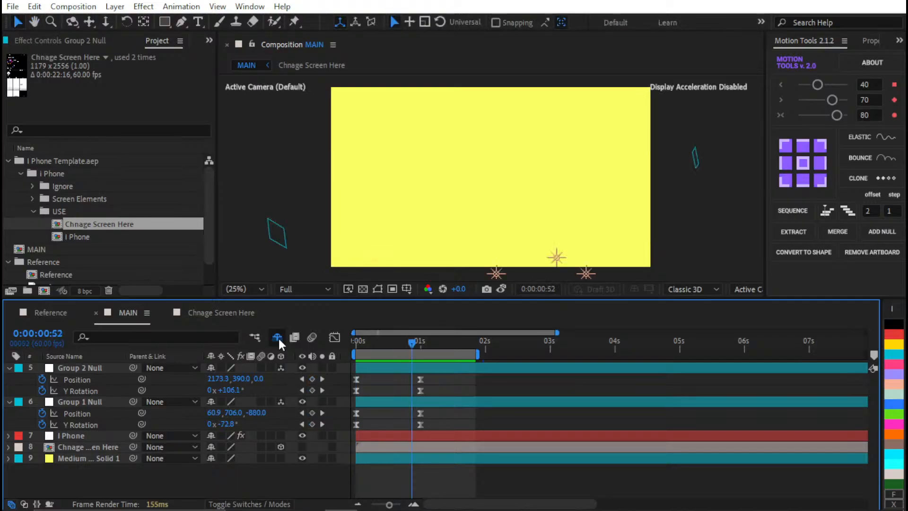
{"action": "key", "text": "k"}
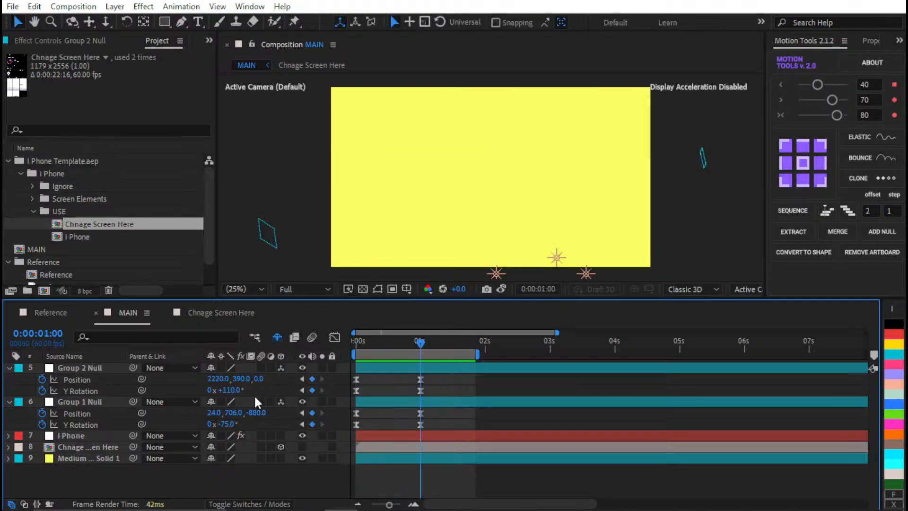
{"action": "left_click", "coordinate": [229, 390]}
{"action": "type", "text": "85"}
{"action": "key", "text": "Return"}
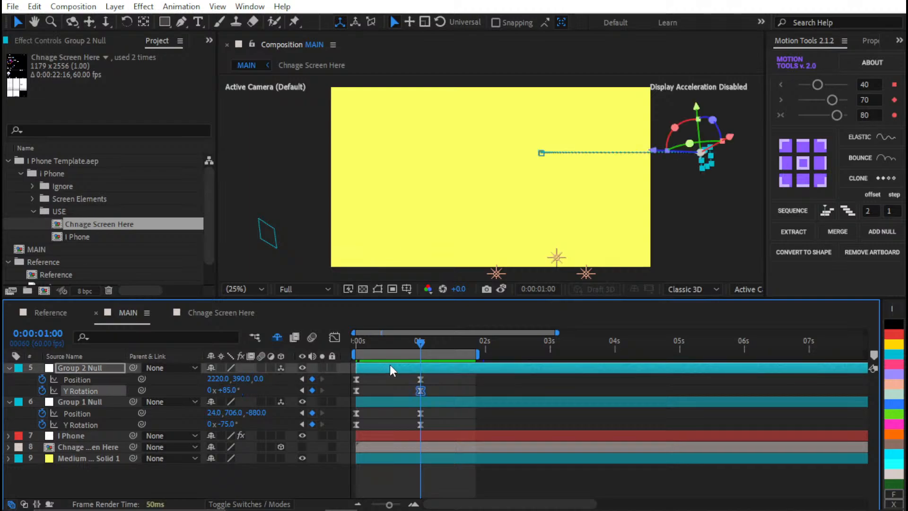
- Ease both of Group 2 Null's Y Rotation keyframes with Motion Tools values of 70 first and 40 second
{"action": "left_click_drag", "start_coordinate": [428, 386], "coordinate": [327, 392]}
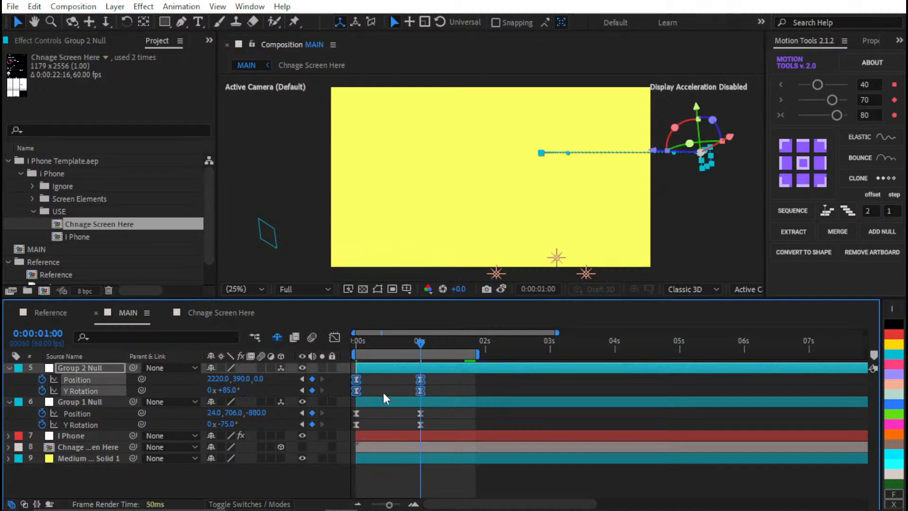
{"action": "left_click_drag", "start_coordinate": [434, 393], "coordinate": [342, 391]}
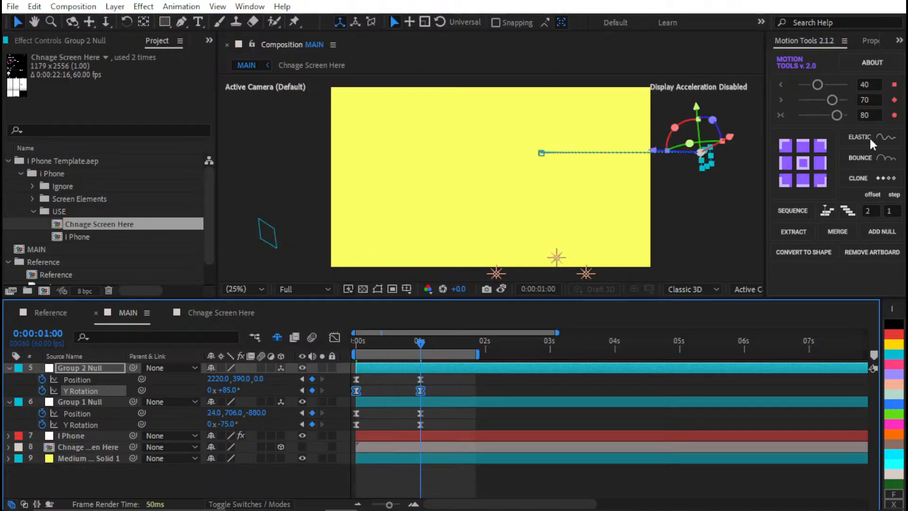
{"action": "left_click", "coordinate": [878, 85]}
{"action": "type", "text": "70"}
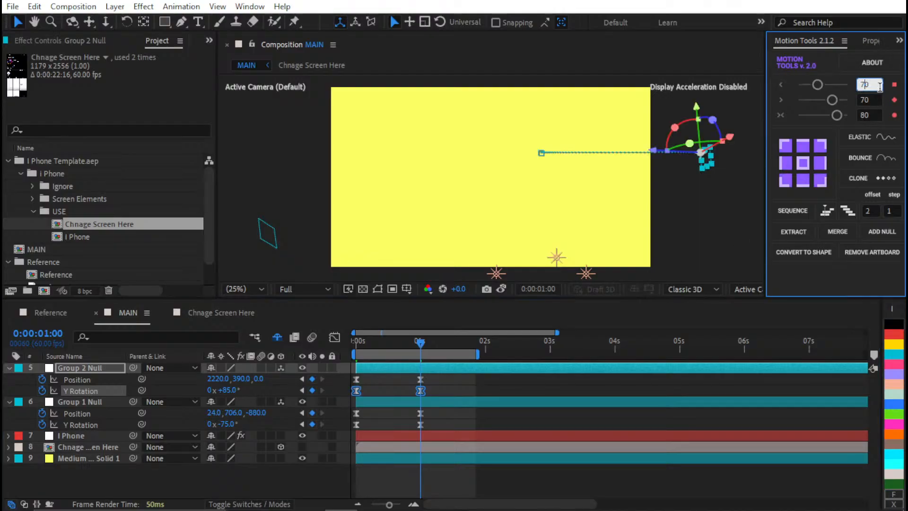
{"action": "key", "text": "Tab"}
{"action": "type", "text": "40"}
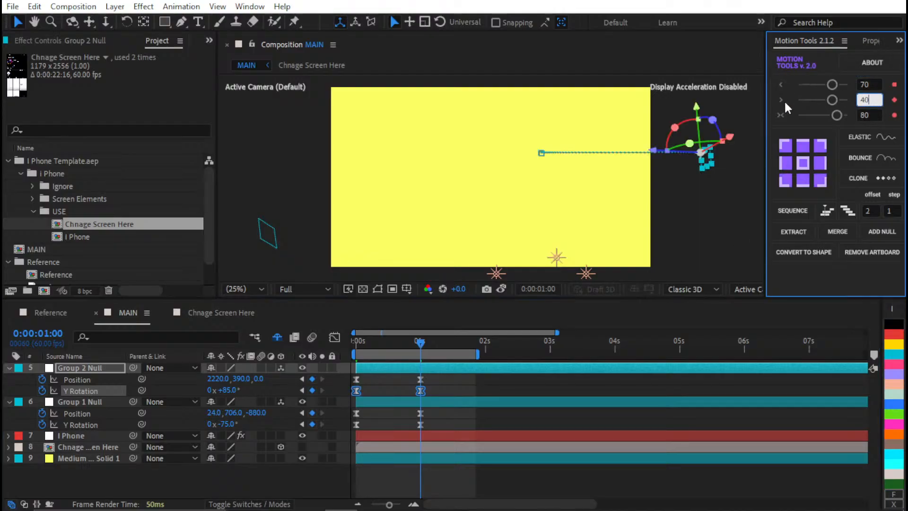
{"action": "key", "text": "Return"}
{"action": "left_click", "coordinate": [564, 387]}
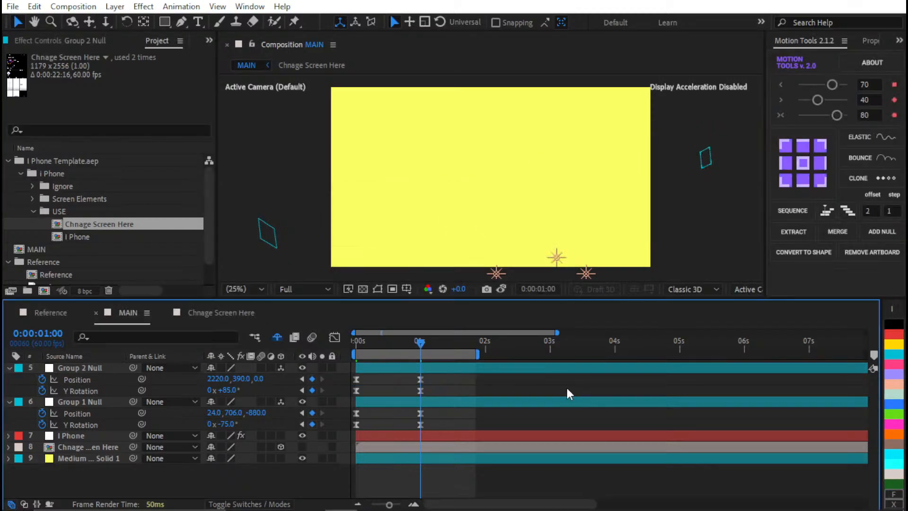
- Set the preview resolution to Quarter and play back the phones' exit animation in MAIN
{"action": "key", "text": "Home"}
{"action": "key", "text": "space"}
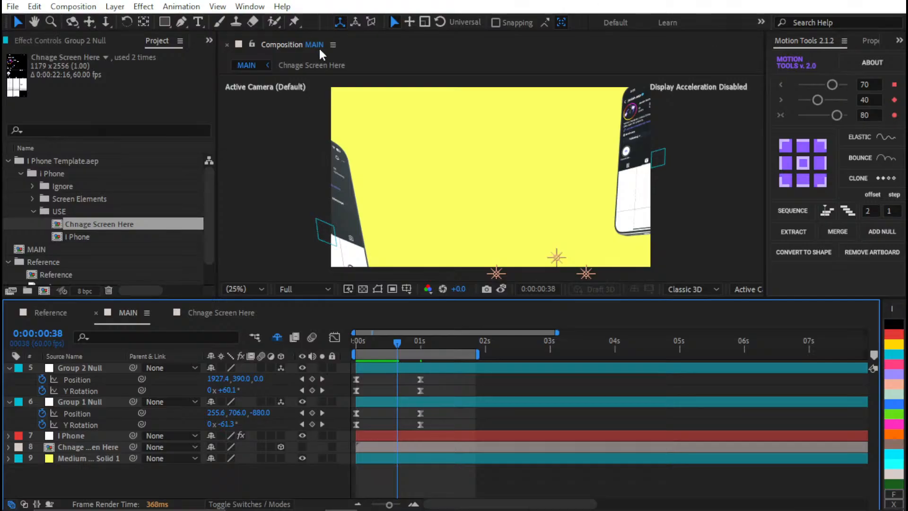
{"action": "left_click", "coordinate": [256, 6]}
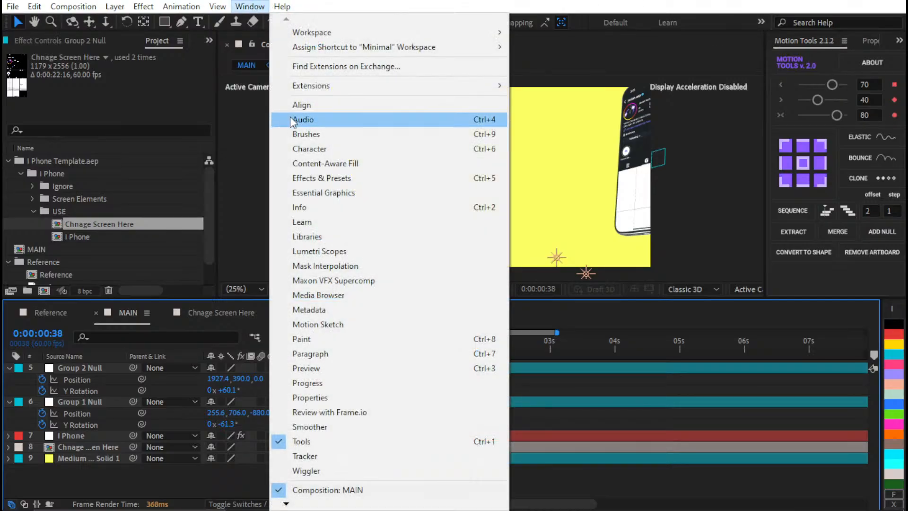
{"action": "left_click", "coordinate": [316, 373]}
{"action": "left_click", "coordinate": [113, 201]}
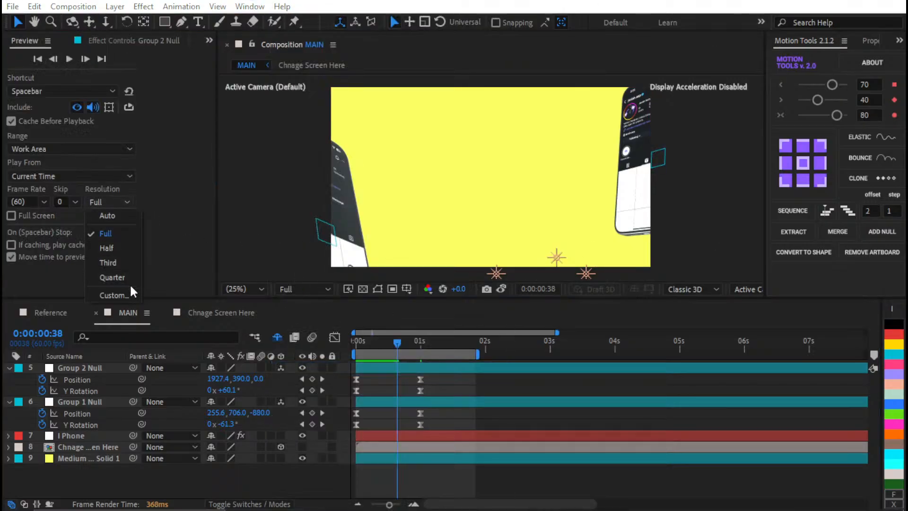
{"action": "left_click", "coordinate": [113, 277]}
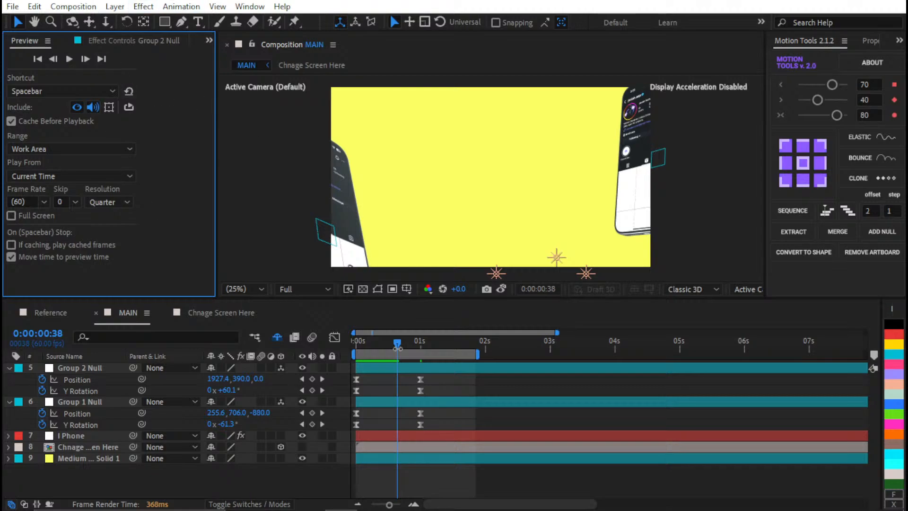
{"action": "key", "text": "space"}
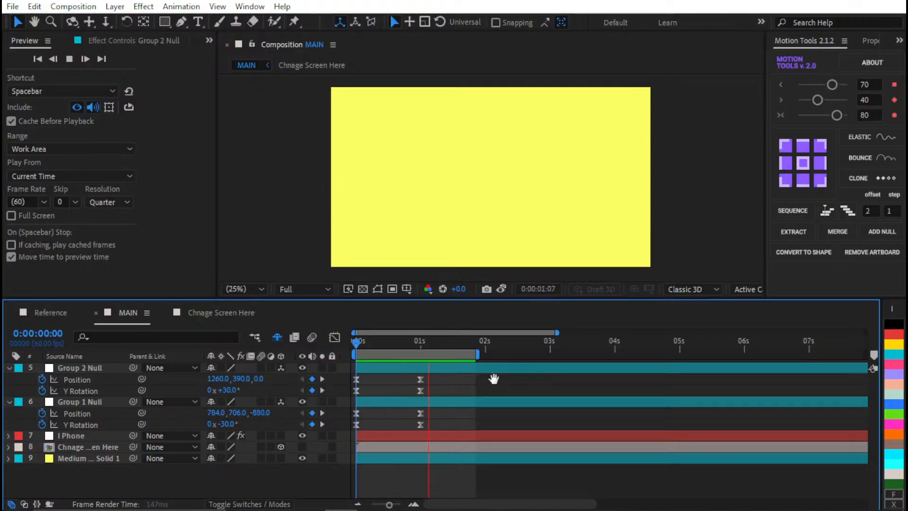
{"action": "key", "text": "space"}
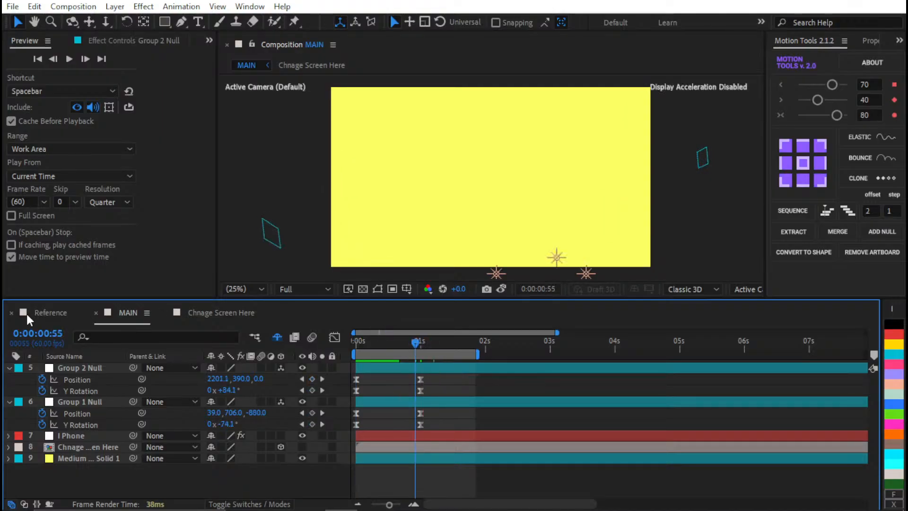
- Compare the Reference composition's phone exit with MAIN and check Reference's composition settings, including its frame rate
{"action": "left_click", "coordinate": [29, 312]}
{"action": "left_click_drag", "start_coordinate": [384, 354], "coordinate": [368, 341]}
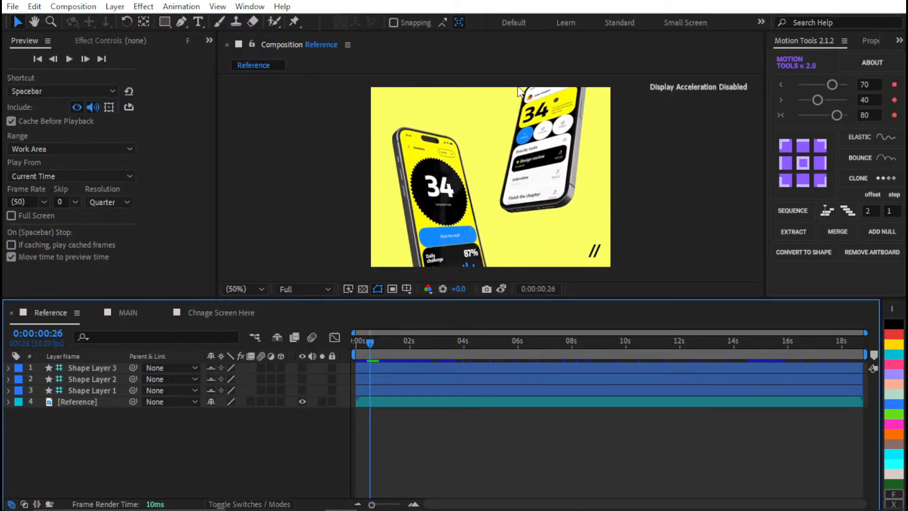
{"action": "left_click", "coordinate": [128, 313]}
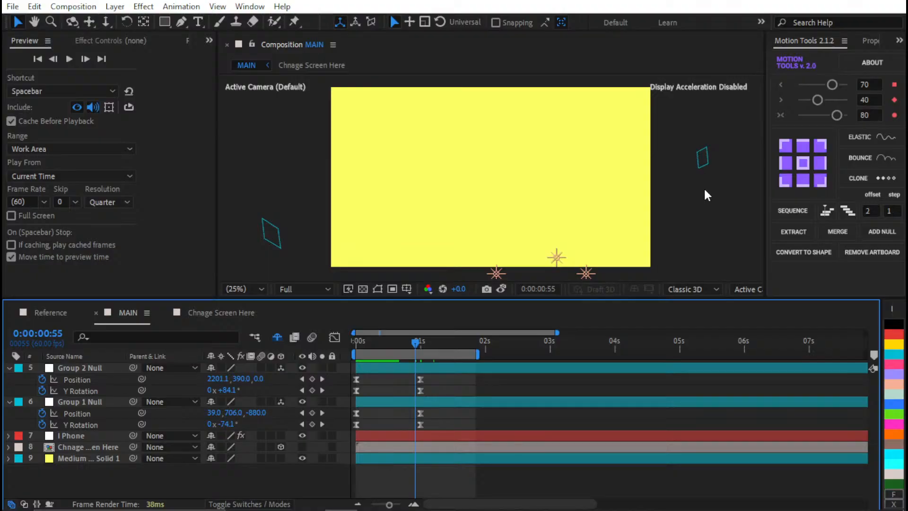
{"action": "left_click", "coordinate": [80, 313]}
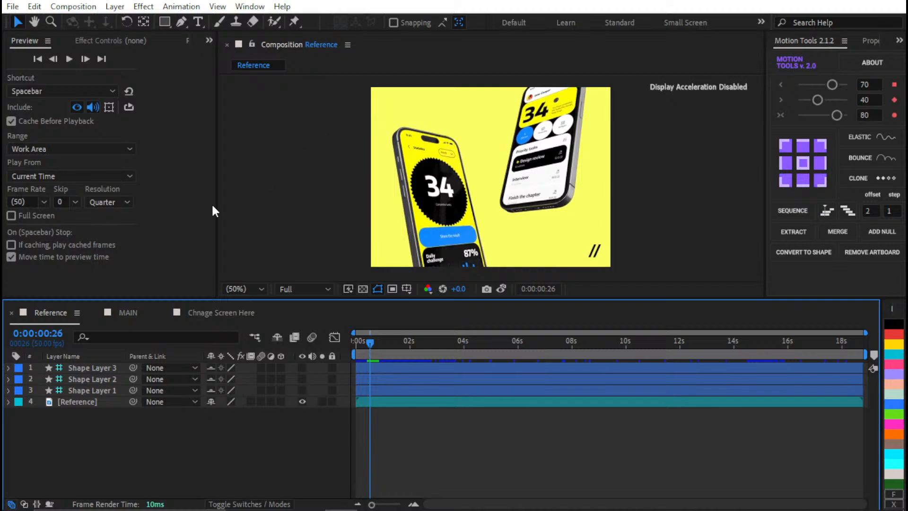
{"action": "key", "text": "ctrl+k"}
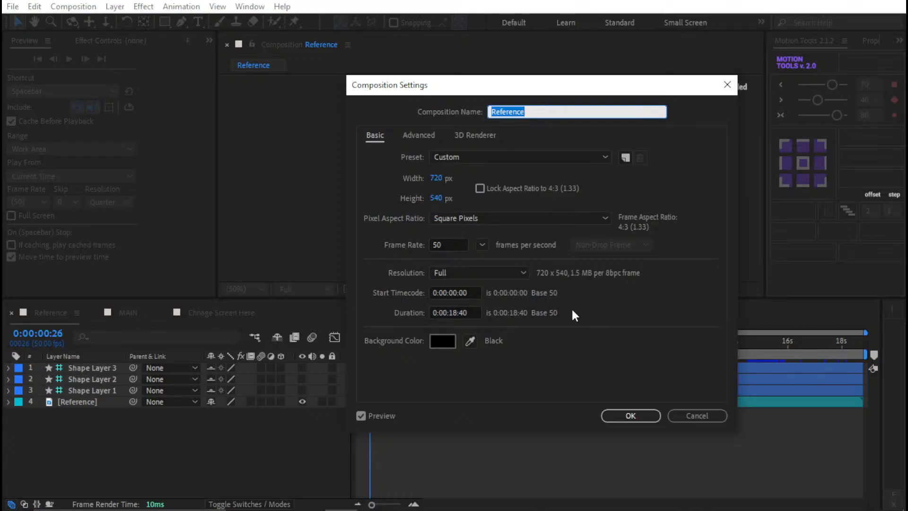
{"action": "left_click", "coordinate": [631, 415]}
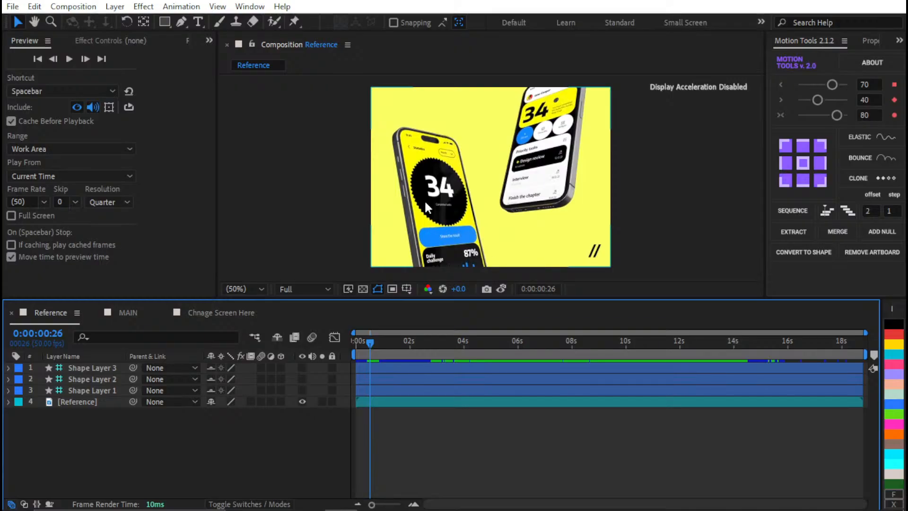
{"action": "left_click", "coordinate": [129, 312]}
{"action": "left_click", "coordinate": [67, 313]}
{"action": "left_click", "coordinate": [130, 313]}
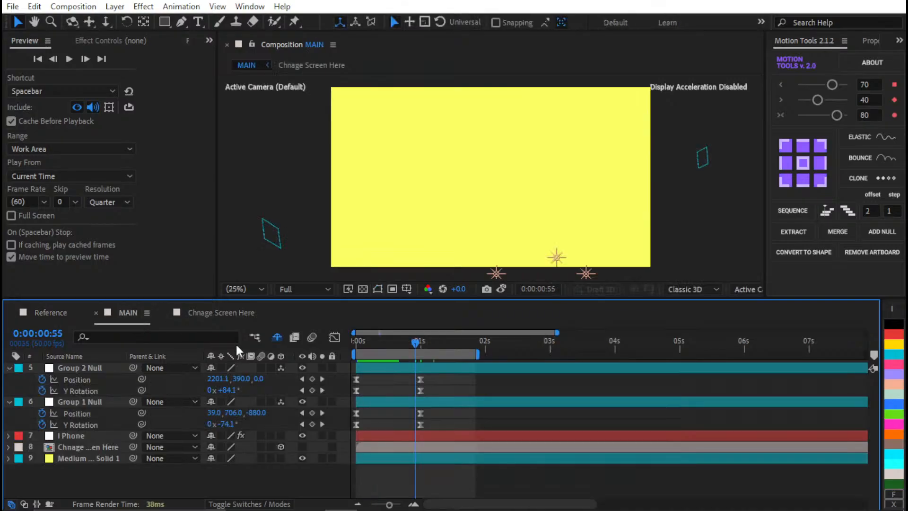
- Preview MAIN from its start and scrub through the Reference composition to study the motion that follows the exit
{"action": "left_click_drag", "start_coordinate": [411, 351], "coordinate": [281, 363]}
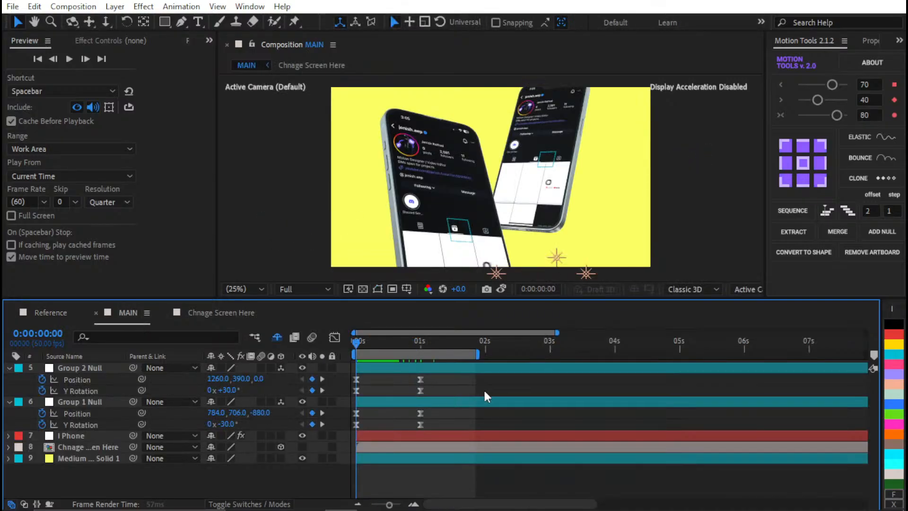
{"action": "key", "text": "space"}
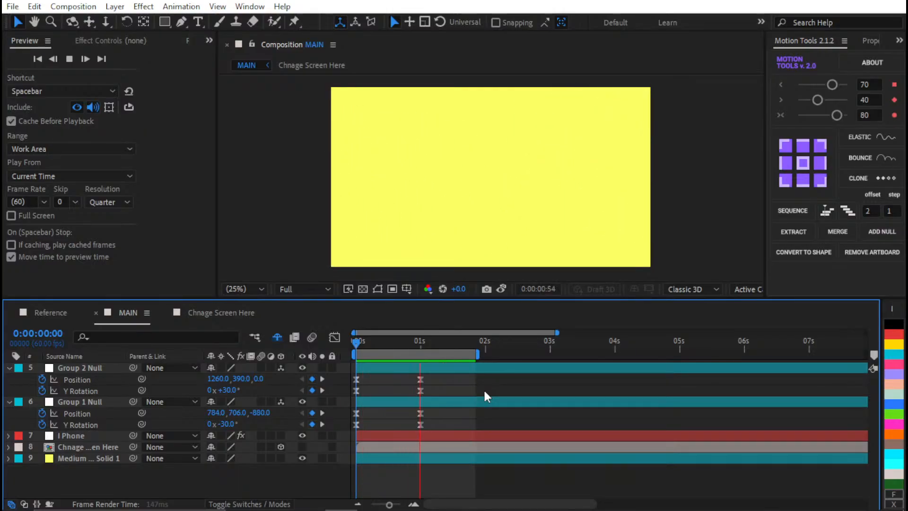
{"action": "key", "text": "space"}
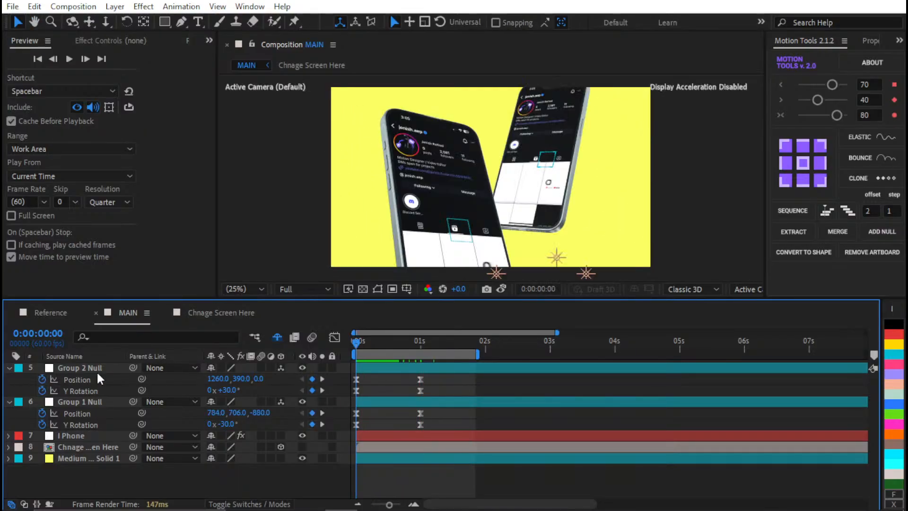
{"action": "left_click", "coordinate": [51, 313]}
{"action": "left_click_drag", "start_coordinate": [354, 339], "coordinate": [431, 343]}
{"action": "left_click", "coordinate": [141, 313]}
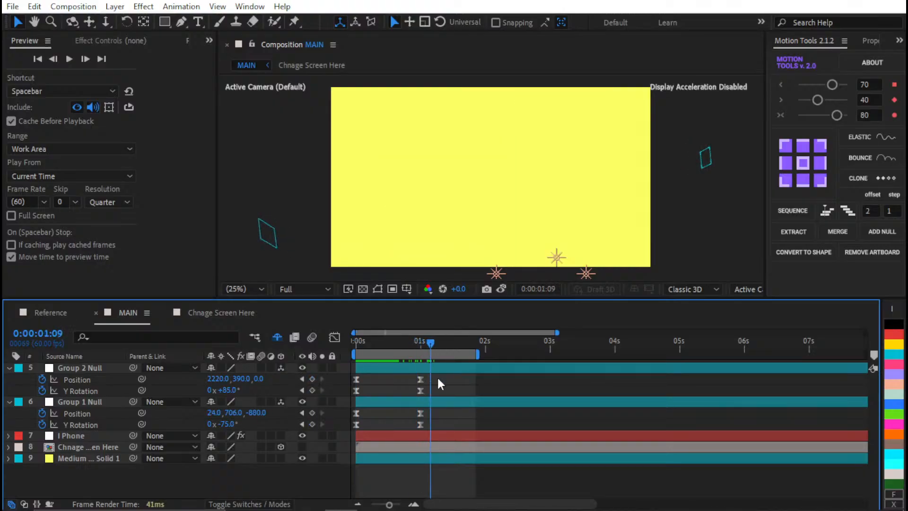
- Open the I Phone layer's Element Scene Setup and duplicate the group 1 iphone15 model with Duplicate All
{"action": "key", "text": "j"}
{"action": "left_click", "coordinate": [431, 429]}
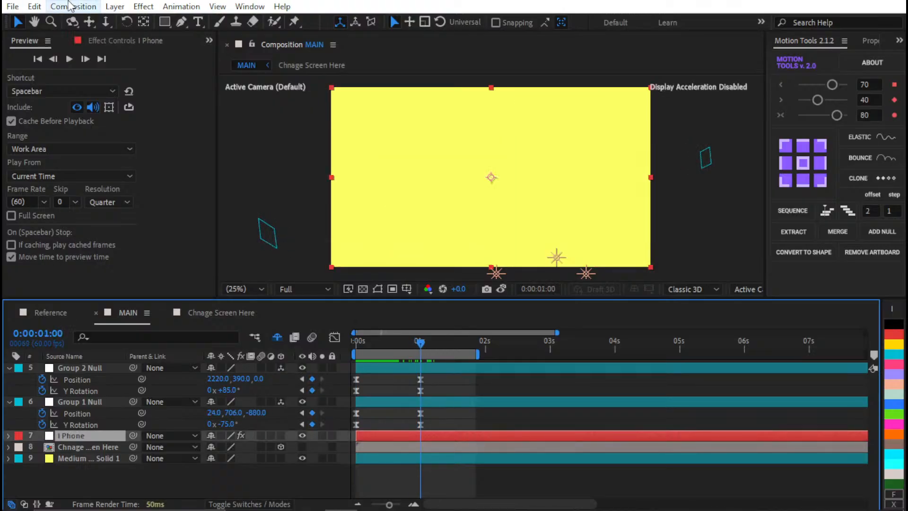
{"action": "left_click", "coordinate": [133, 39]}
{"action": "left_click", "coordinate": [84, 97]}
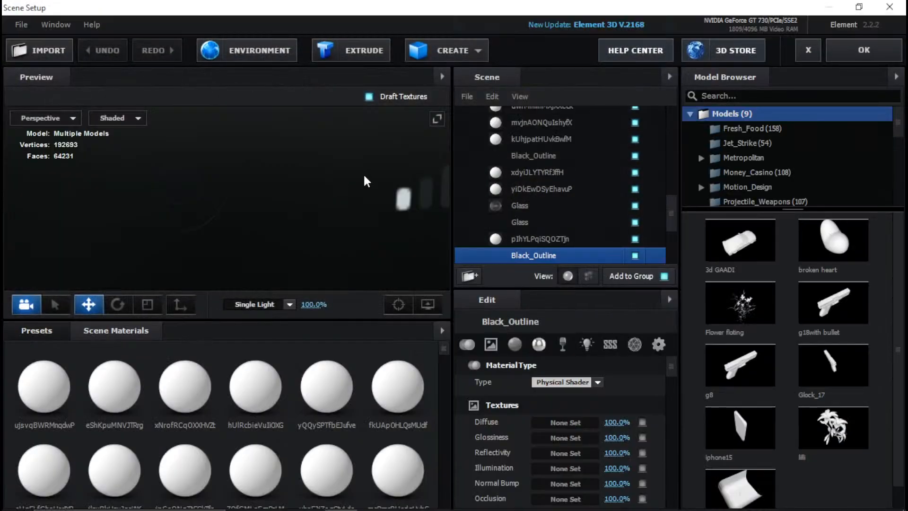
{"action": "scroll", "coordinate": [488, 185], "scroll_direction": "up", "scroll_amount": 3}
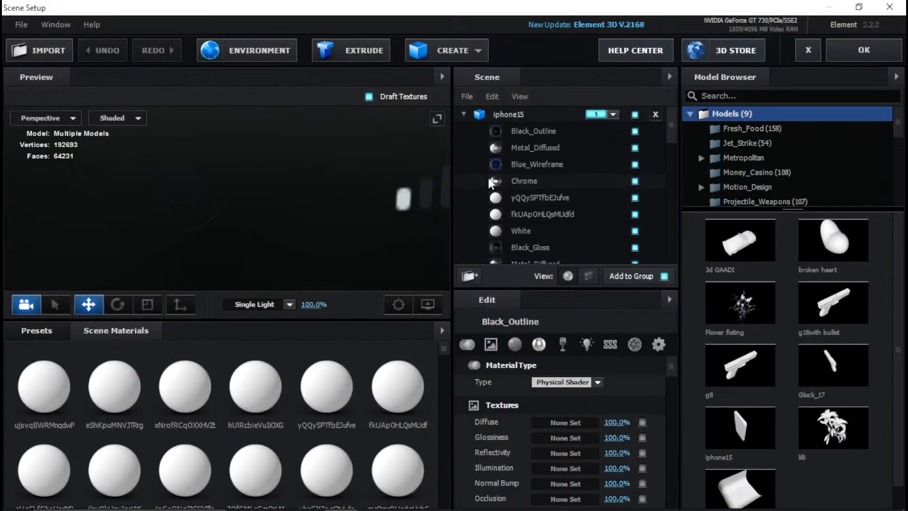
{"action": "left_click", "coordinate": [466, 115]}
{"action": "right_click", "coordinate": [521, 112]}
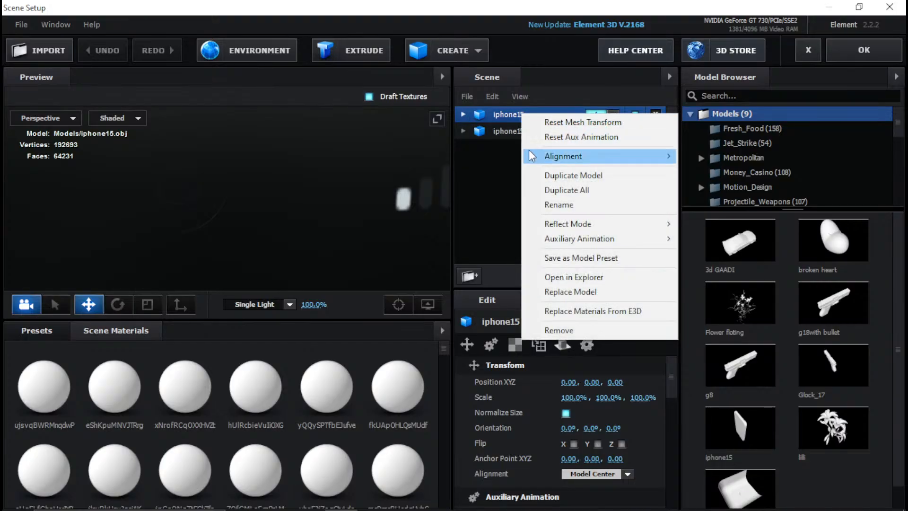
{"action": "left_click", "coordinate": [564, 192]}
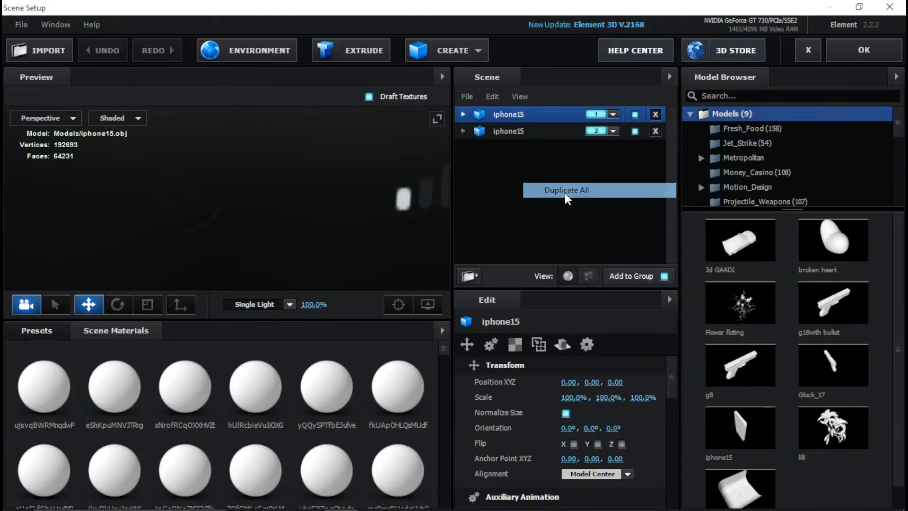
- Assign the first iphone15 model in the scene list to group 3
{"action": "left_click", "coordinate": [512, 131]}
{"action": "left_click", "coordinate": [596, 114]}
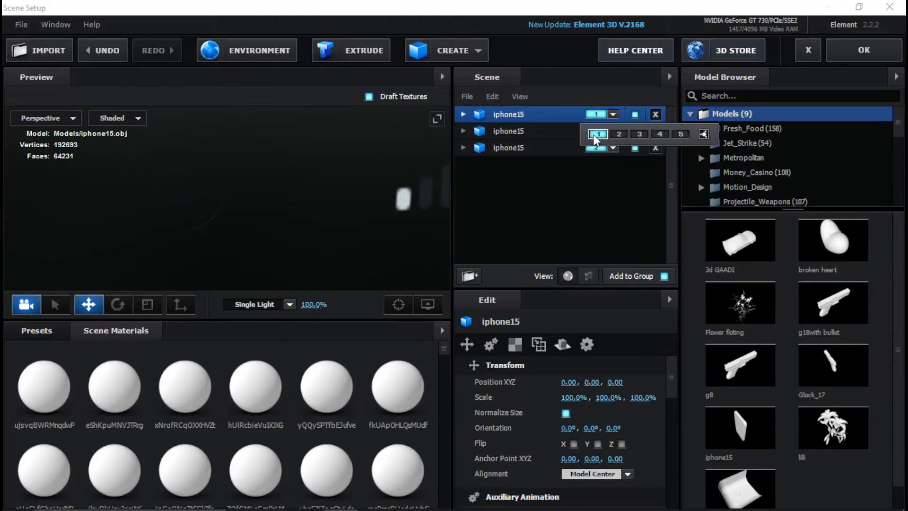
{"action": "left_click", "coordinate": [638, 134]}
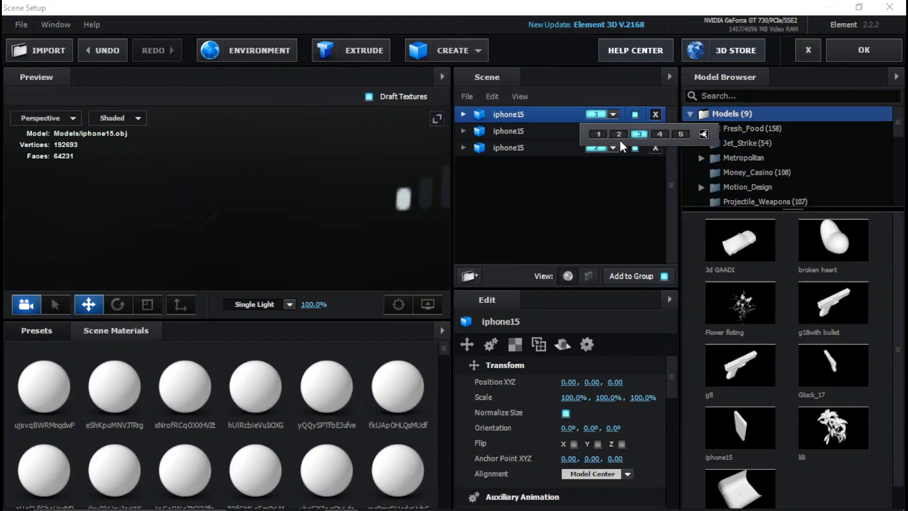
- Rename the iphone15 model in group 2 as Right Model
{"action": "left_click", "coordinate": [504, 144]}
{"action": "double_click", "coordinate": [505, 144]}
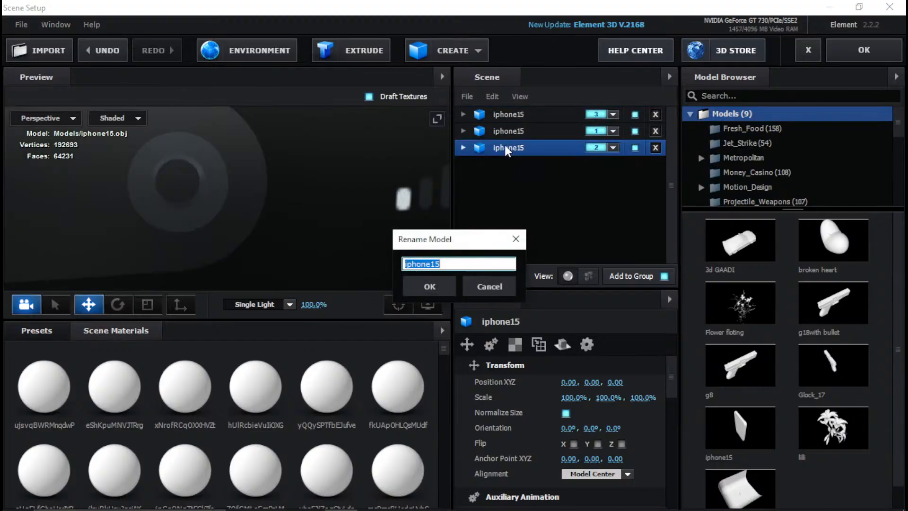
{"action": "type", "text": "Right Model"}
{"action": "key", "text": "Return"}
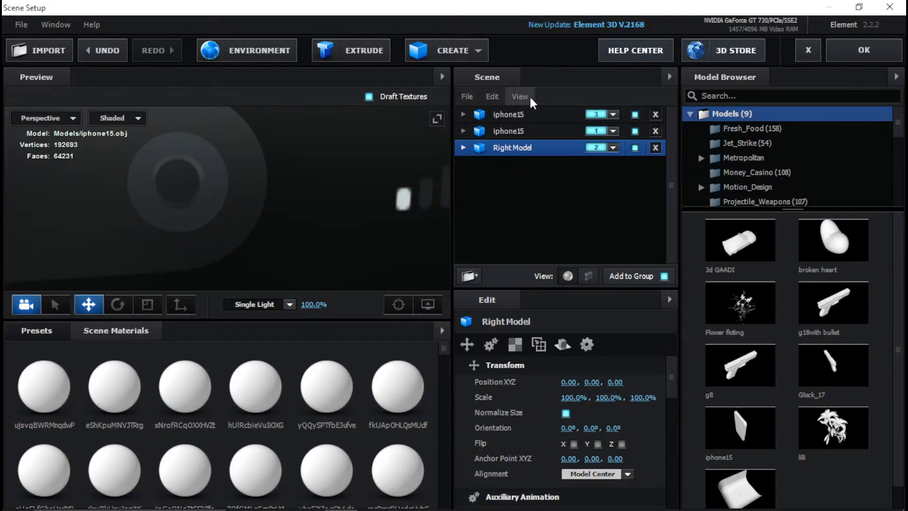
- Rename the iphone15 model in group 1 as Left Model
{"action": "right_click", "coordinate": [515, 129]}
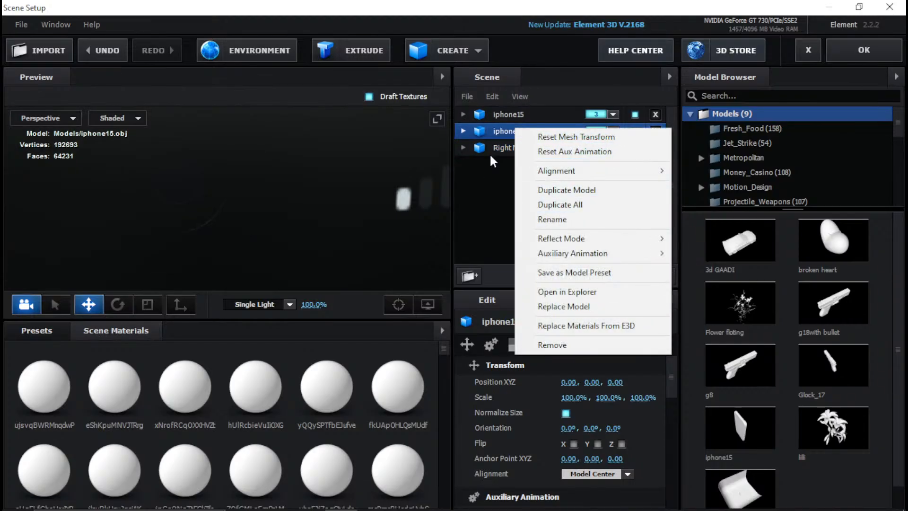
{"action": "left_click", "coordinate": [548, 219]}
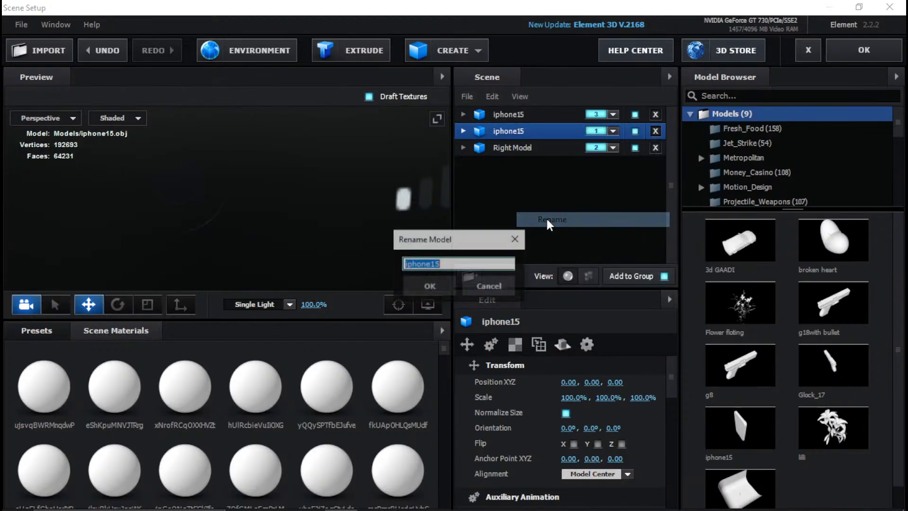
{"action": "type", "text": "Left M"}
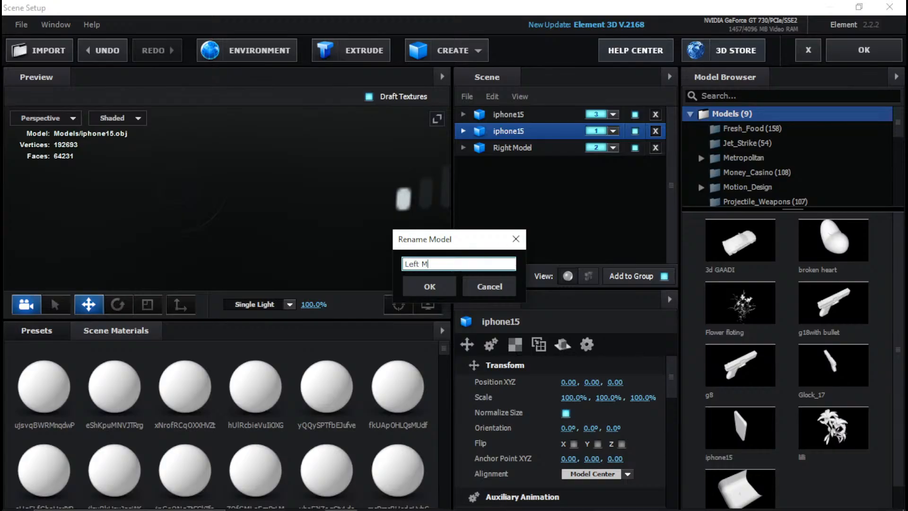
{"action": "type", "text": "odel"}
{"action": "key", "text": "Return"}
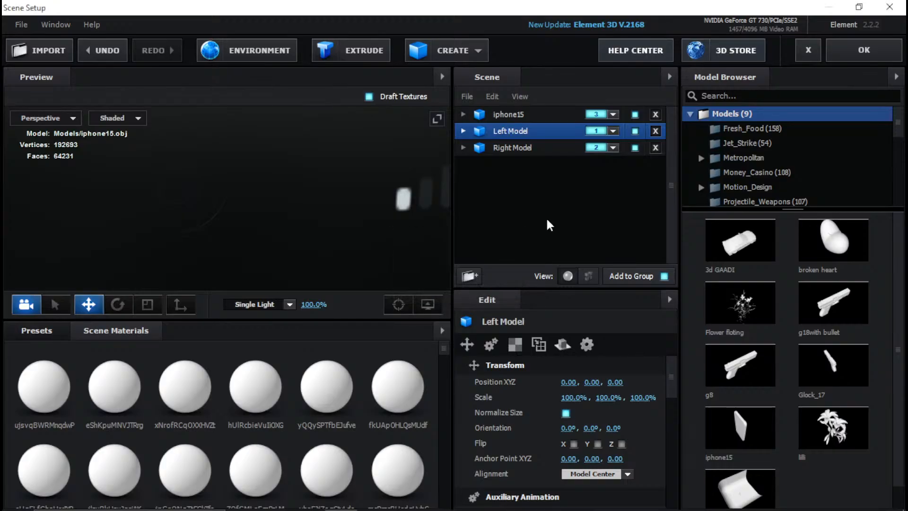
- Rename the iphone15 model in group 3 as Main Model and apply the scene setup
{"action": "left_click", "coordinate": [508, 113]}
{"action": "double_click", "coordinate": [508, 113]}
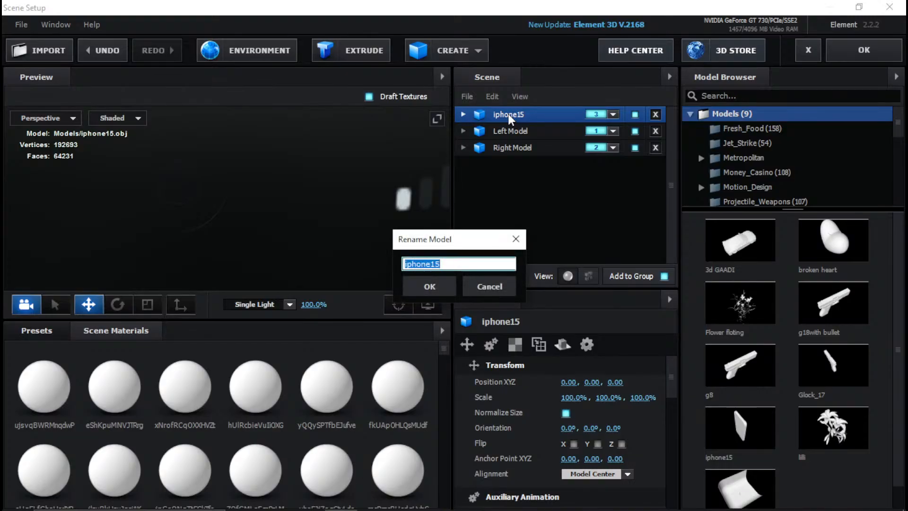
{"action": "type", "text": "Main Model"}
{"action": "key", "text": "Return"}
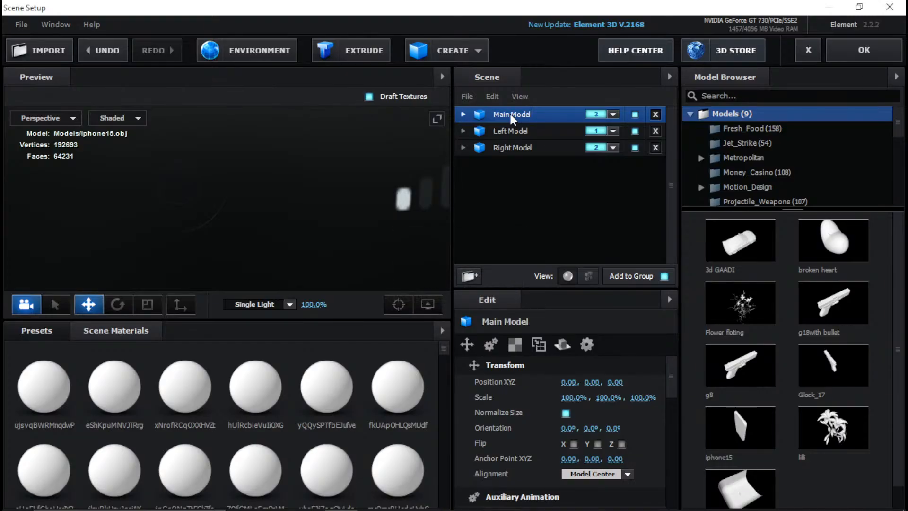
{"action": "left_click", "coordinate": [864, 51]}
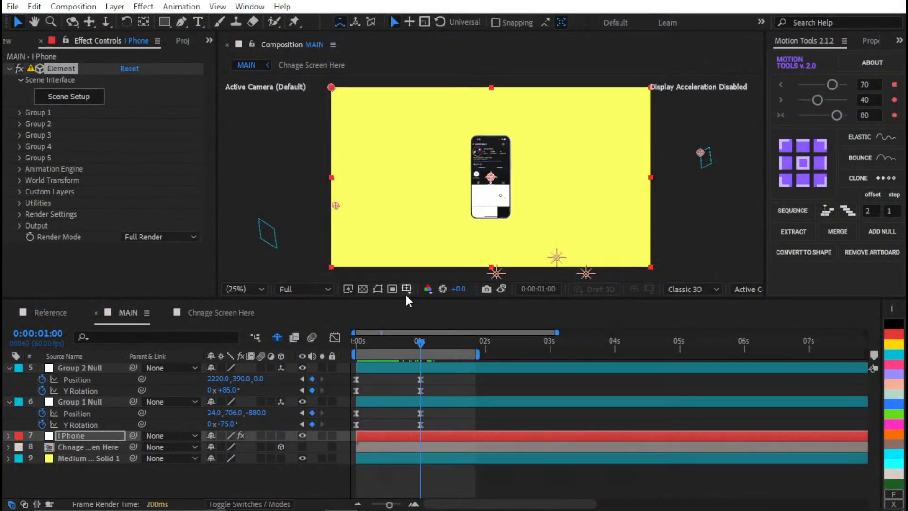
{"action": "scroll", "coordinate": [475, 202], "scroll_direction": "up", "scroll_amount": 2}
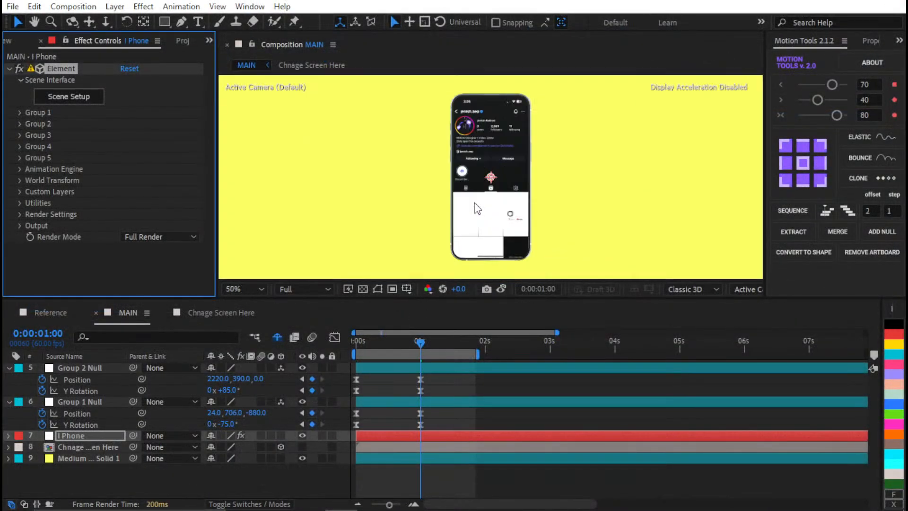
{"action": "scroll", "coordinate": [475, 202], "scroll_direction": "up", "scroll_amount": 1}
{"action": "scroll", "coordinate": [475, 203], "scroll_direction": "down", "scroll_amount": 3}
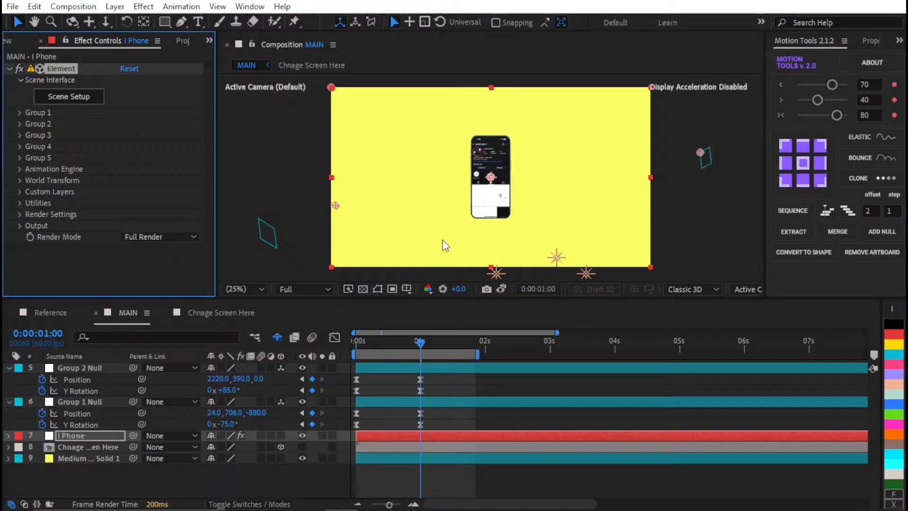
{"action": "left_click", "coordinate": [452, 382]}
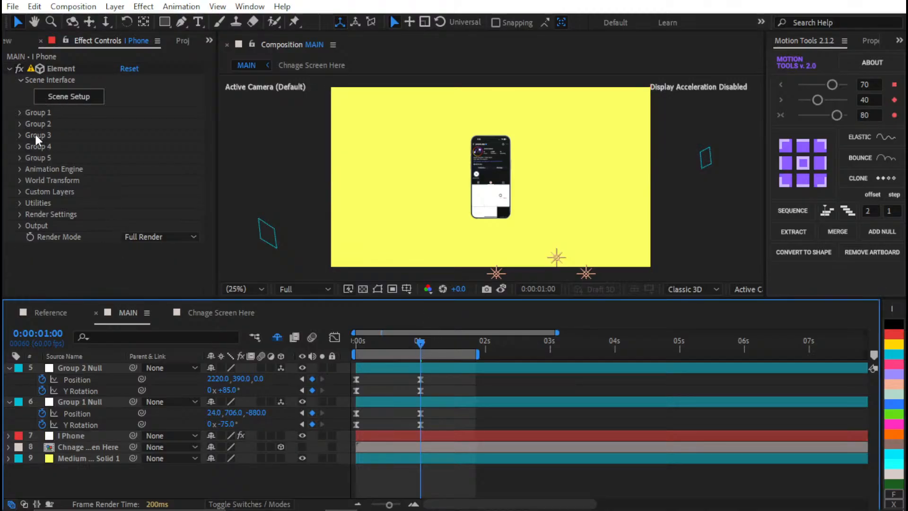
{"action": "left_click", "coordinate": [22, 135]}
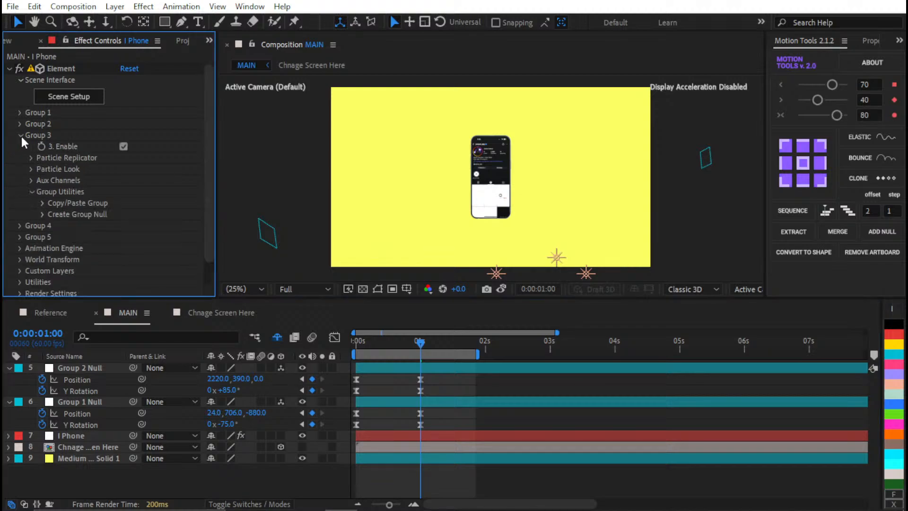
{"action": "left_click", "coordinate": [21, 136]}
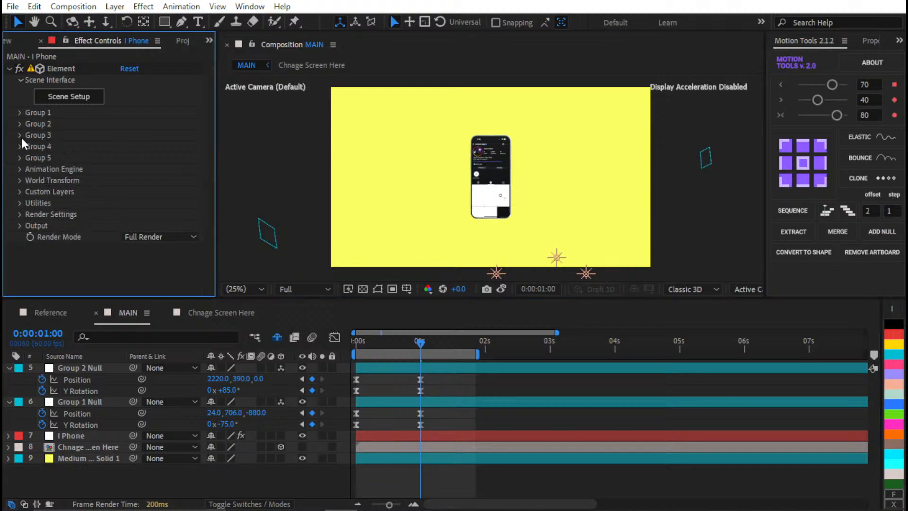
- Reveal the source composition of MAIN's Chnage Screen Here layer among the project items
{"action": "left_click", "coordinate": [60, 448]}
{"action": "left_click", "coordinate": [405, 461]}
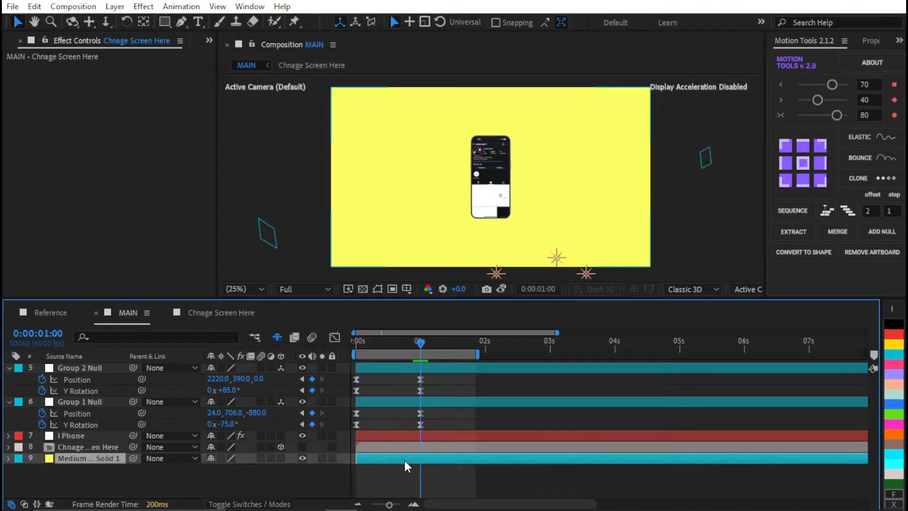
{"action": "left_click", "coordinate": [400, 448]}
{"action": "key", "text": "ctrl+0"}
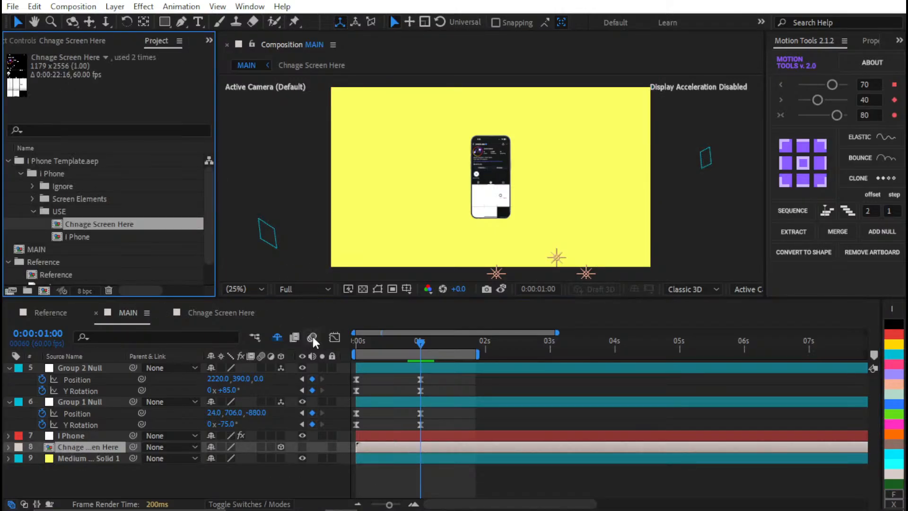
{"action": "left_click", "coordinate": [85, 447]}
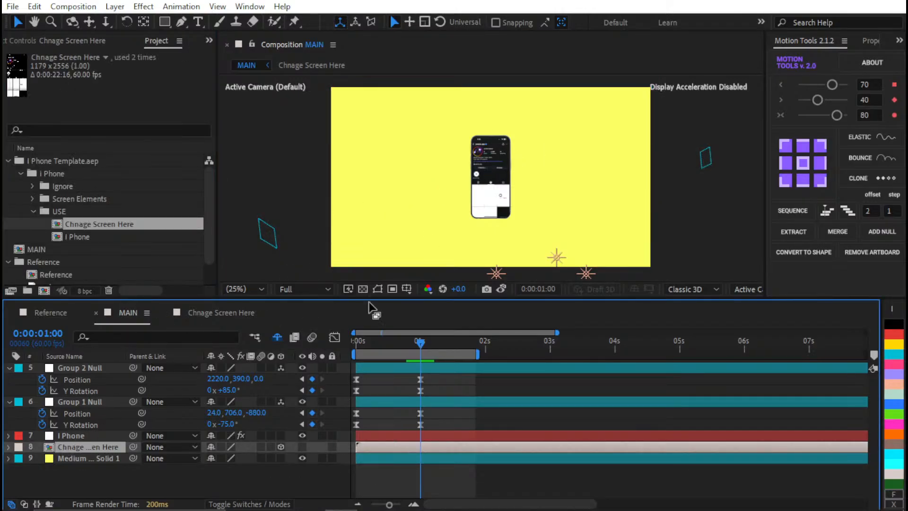
- Scrub the Reference composition to 0:00:01:10 to study how the single phone enters, and return to MAIN
{"action": "left_click", "coordinate": [47, 313]}
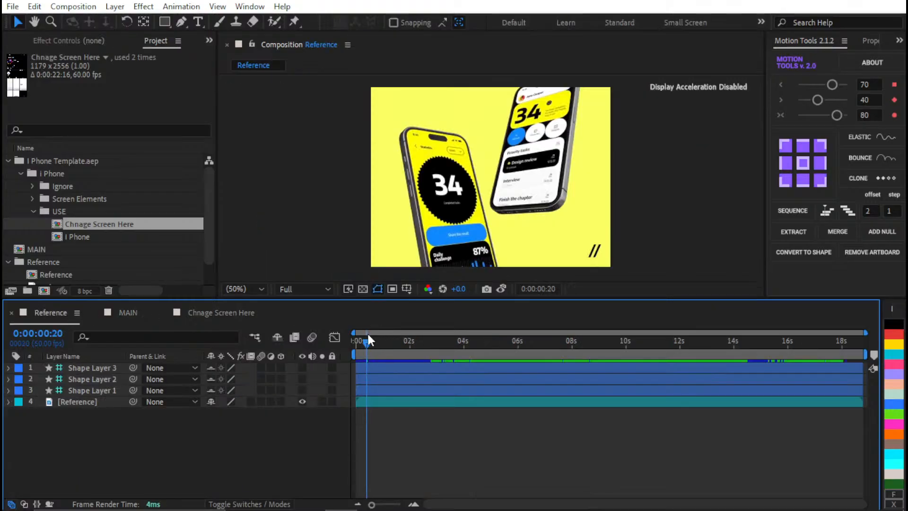
{"action": "mouse_move", "coordinate": [368, 337]}
{"action": "left_mouse_down"}
{"action": "mouse_move", "coordinate": [387, 345]}
{"action": "mouse_move", "coordinate": [371, 346]}
{"action": "left_mouse_up"}
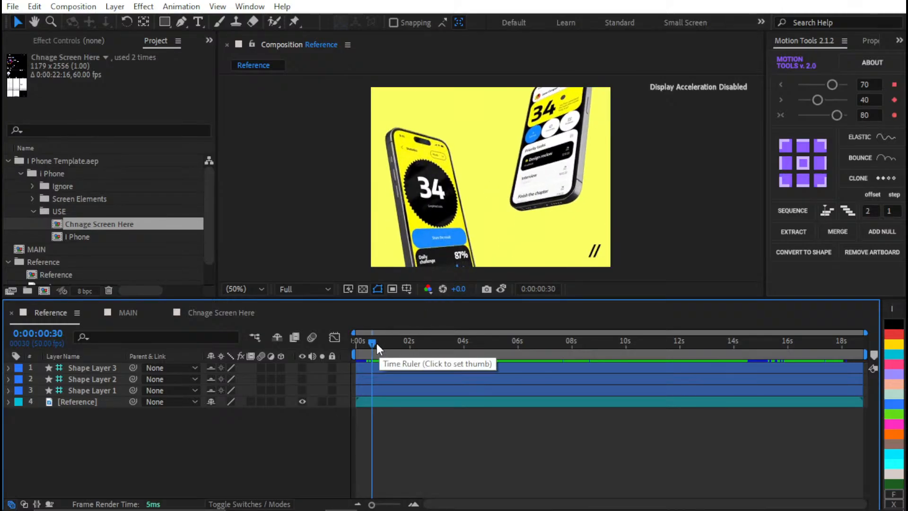
{"action": "mouse_move", "coordinate": [376, 343]}
{"action": "left_mouse_down"}
{"action": "mouse_move", "coordinate": [407, 343]}
{"action": "mouse_move", "coordinate": [376, 359]}
{"action": "mouse_move", "coordinate": [387, 356]}
{"action": "left_mouse_up"}
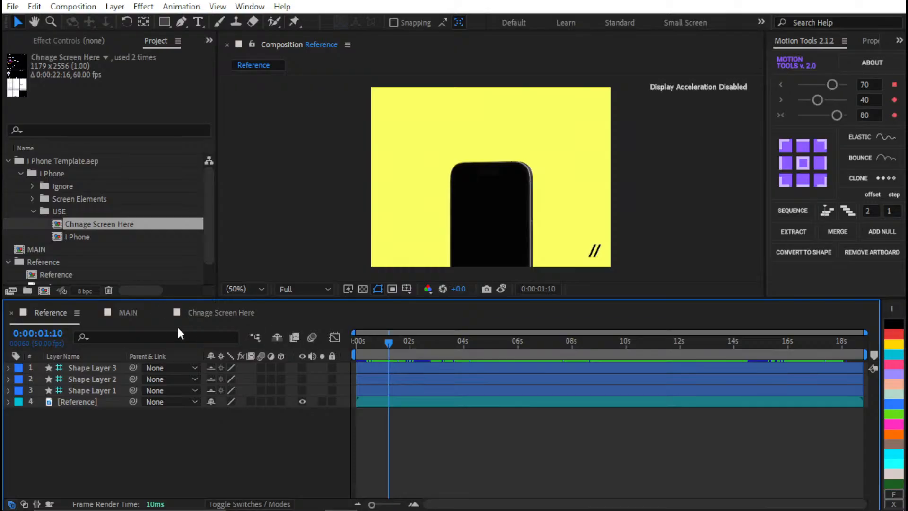
{"action": "left_click", "coordinate": [128, 312]}
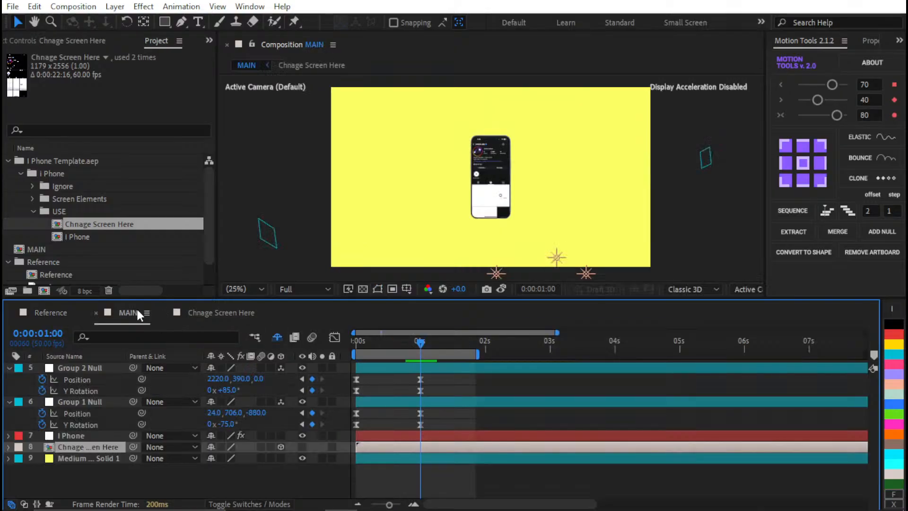
- Duplicate the Chnage Screen Here composition in the project and name the copy Main Animation Screen
{"action": "left_click", "coordinate": [127, 220]}
{"action": "key", "text": "ctrl+d"}
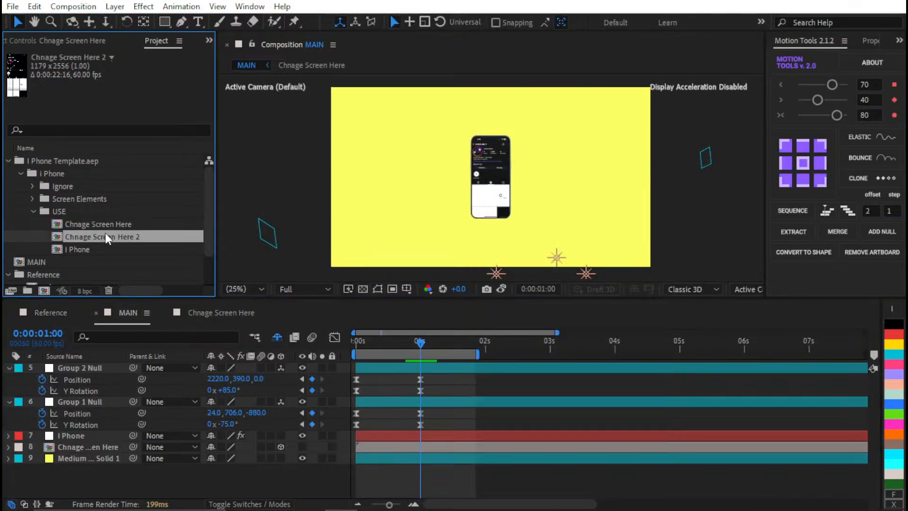
{"action": "key", "text": "Return"}
{"action": "type", "text": "Main"}
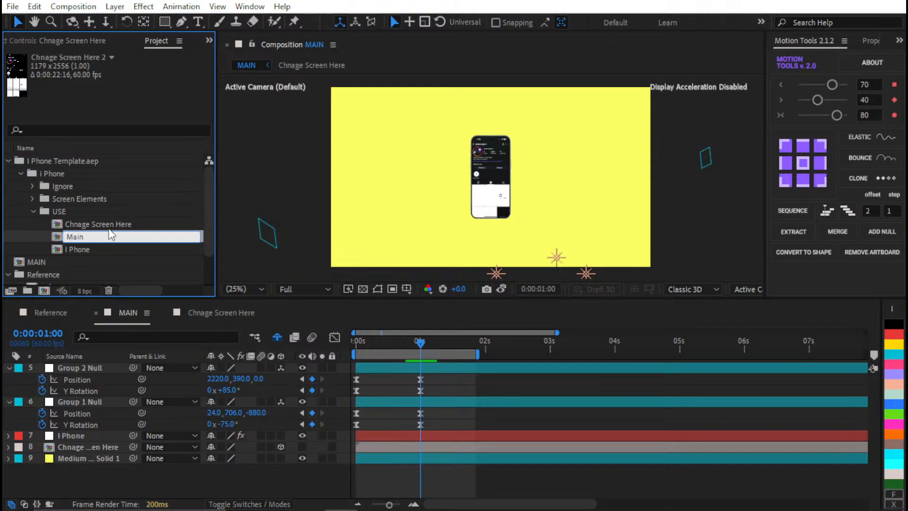
{"action": "type", "text": "Phjone"}
{"action": "key", "text": "ctrl+a"}
{"action": "key", "text": "BackSpace"}
{"action": "type", "text": "M"}
{"action": "type", "text": "imation Screewn"}
{"action": "key", "text": "BackSpace"}
{"action": "type", "text": "n"}
{"action": "key", "text": "Return"}
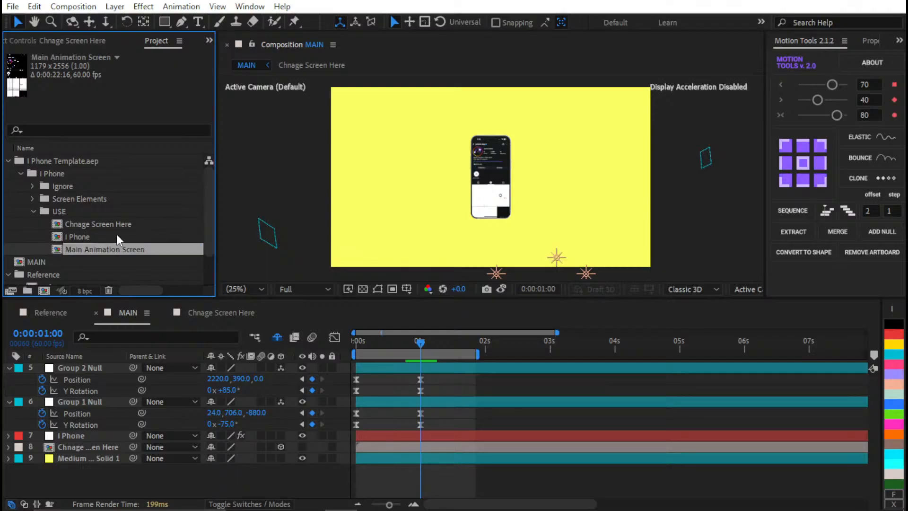
- Add Main Animation Screen to MAIN, send it to the bottom of the layer stack and hide it
{"action": "left_click_drag", "start_coordinate": [90, 261], "coordinate": [90, 262]}
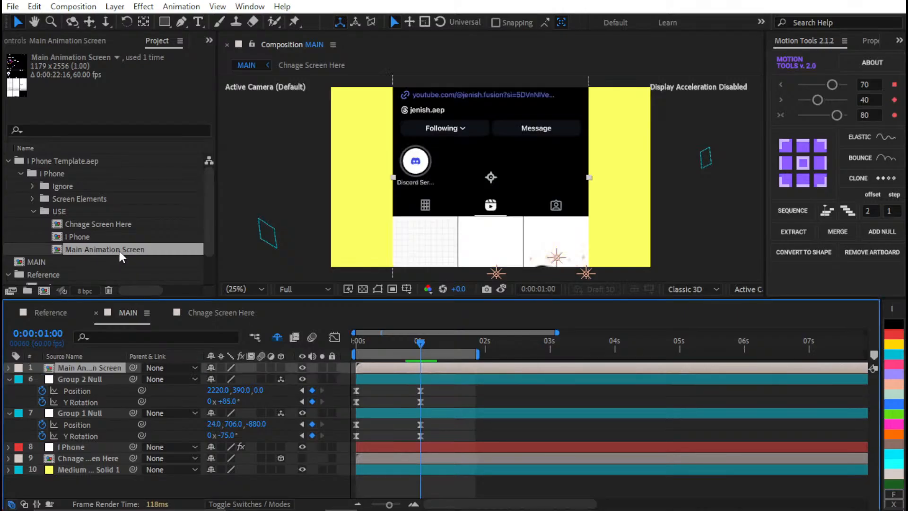
{"action": "key", "text": "ctrl+shift+bracketleft"}
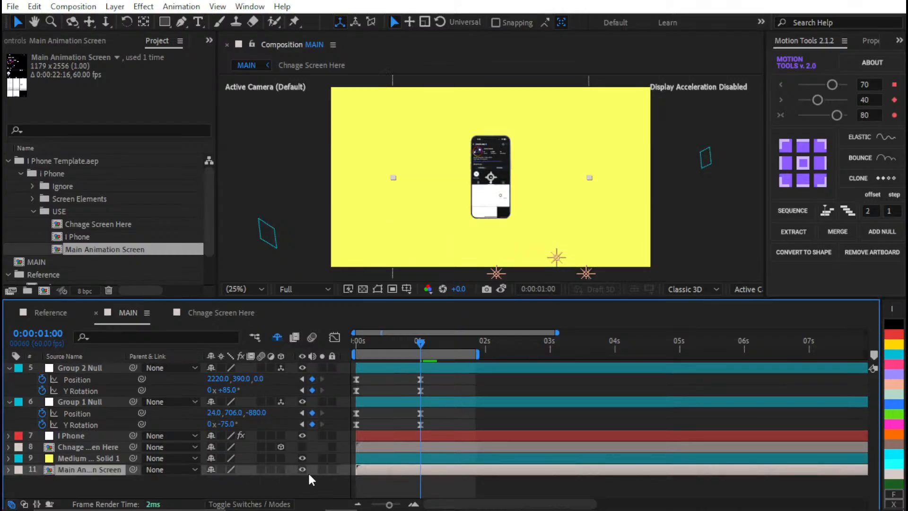
{"action": "left_click", "coordinate": [303, 470]}
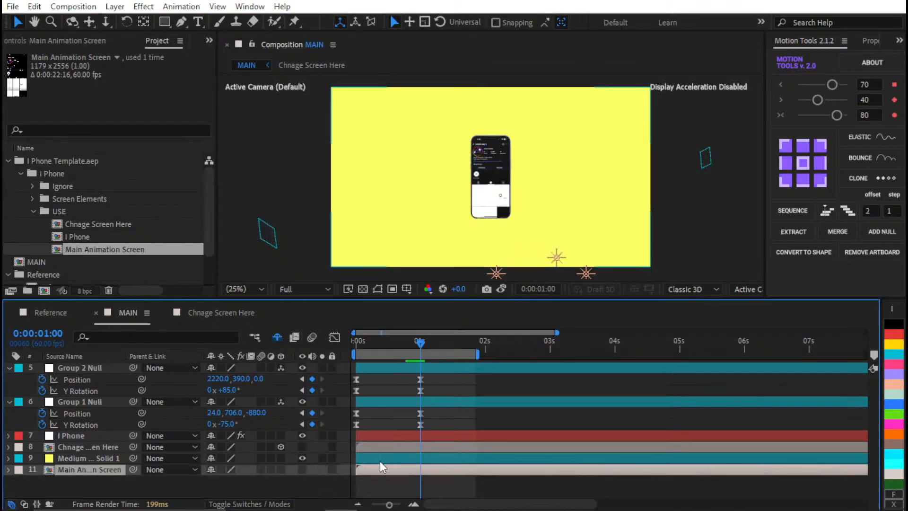
- Set custom texture map Layer 2 of the I Phone layer's Element effect to Main Animation Screen and open its Scene Setup
{"action": "left_click", "coordinate": [90, 434]}
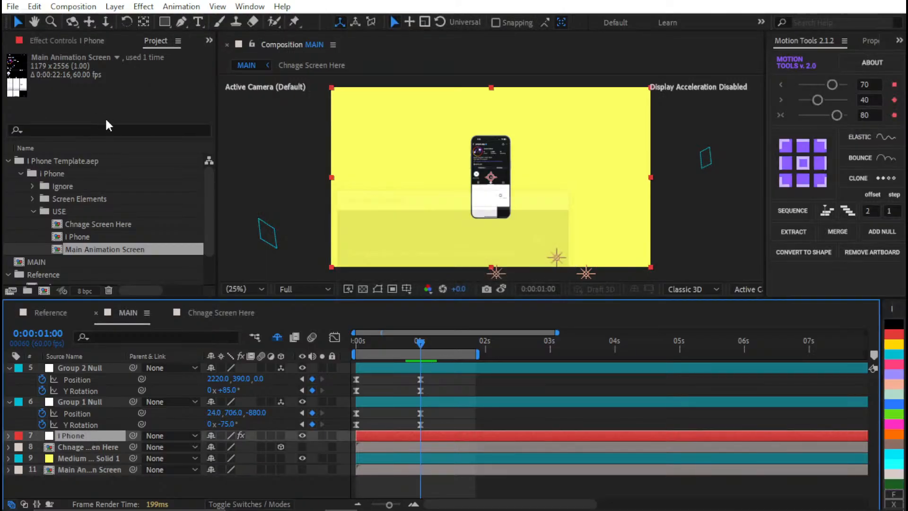
{"action": "left_click", "coordinate": [90, 80]}
{"action": "left_click", "coordinate": [94, 41]}
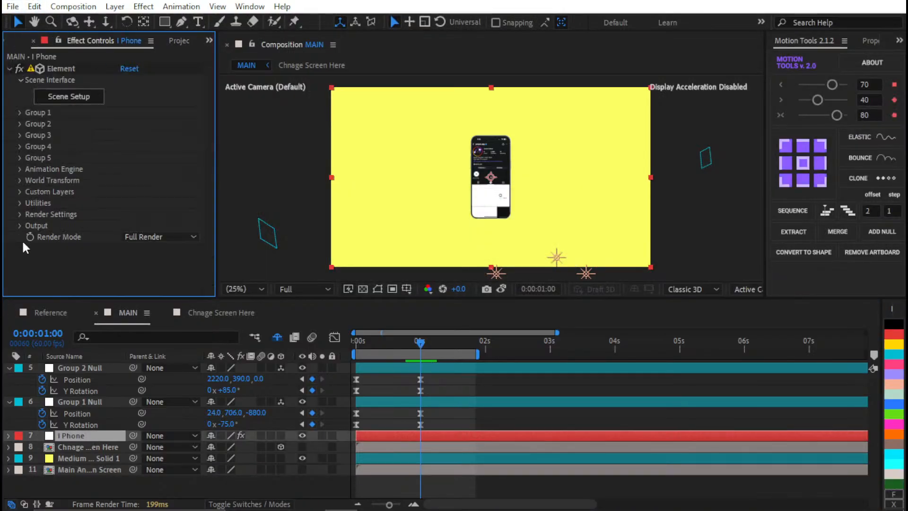
{"action": "left_click", "coordinate": [21, 191]}
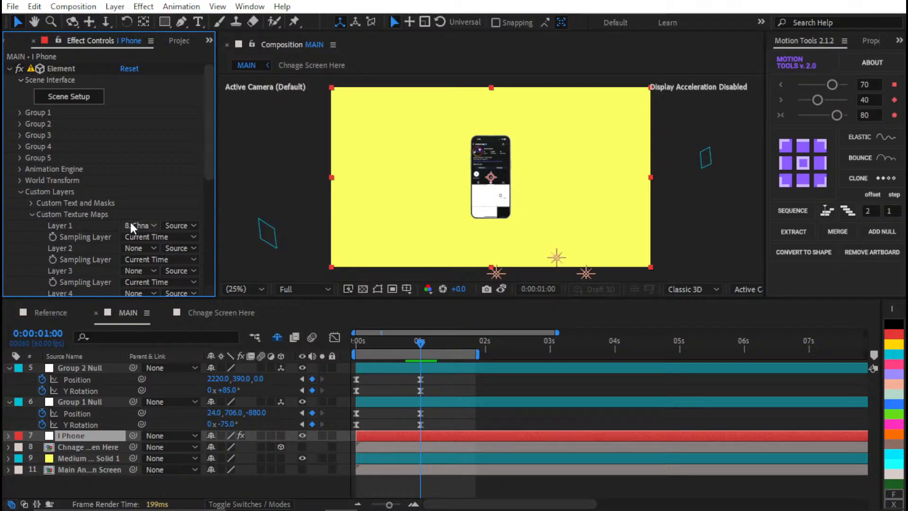
{"action": "left_click", "coordinate": [138, 248]}
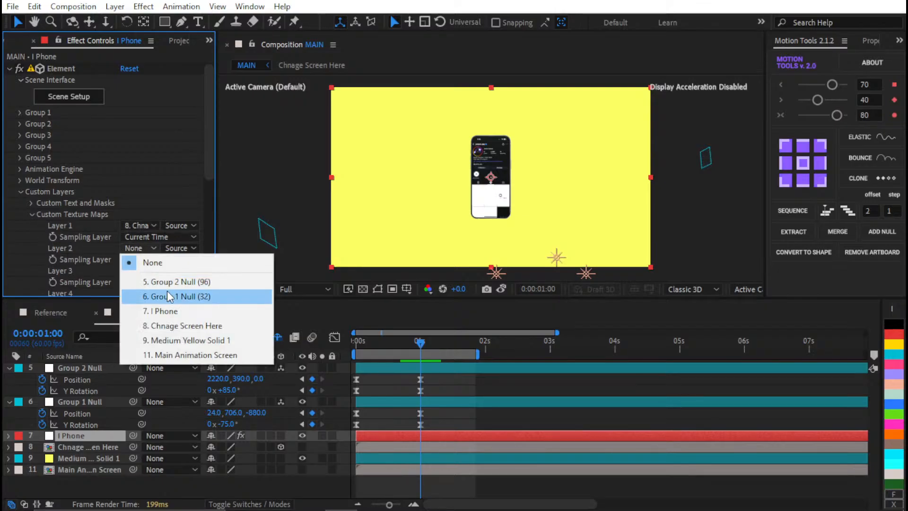
{"action": "left_click", "coordinate": [190, 359]}
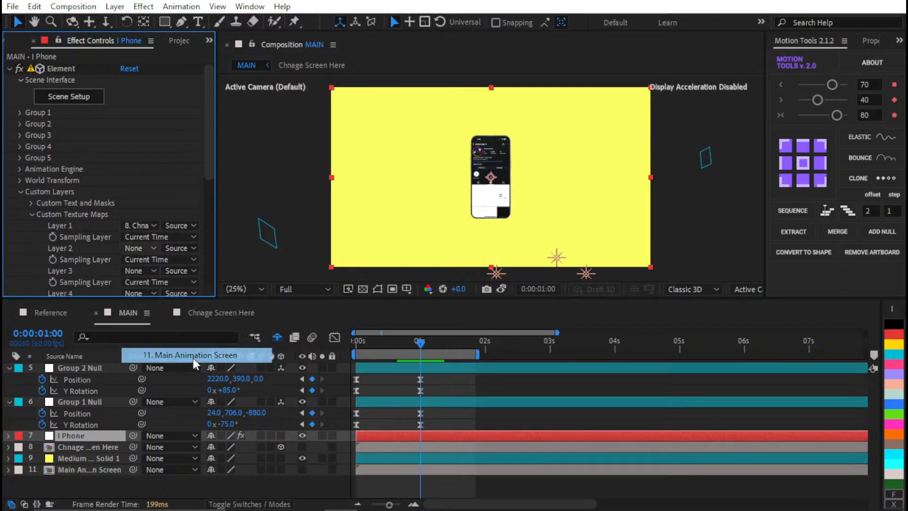
{"action": "left_click", "coordinate": [88, 103]}
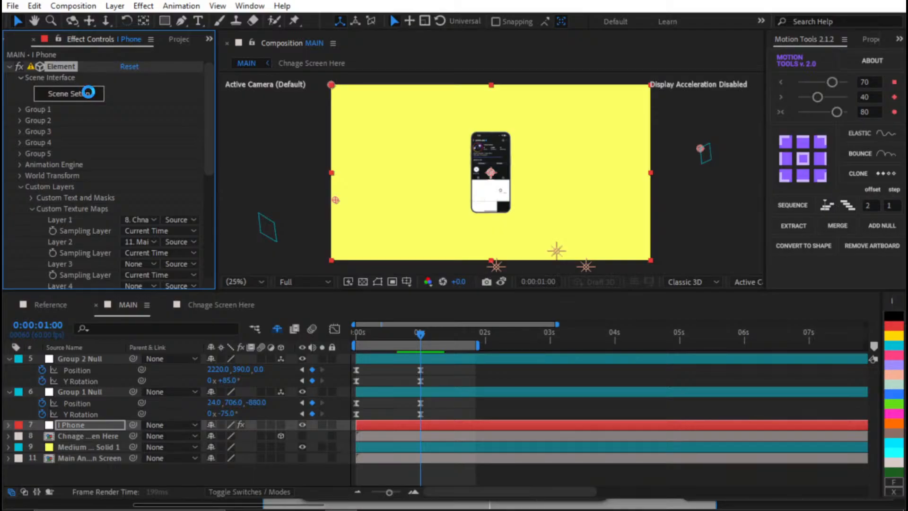
{"action": "mouse_move", "coordinate": [494, 500]}
{"action": "key", "text": "super"}
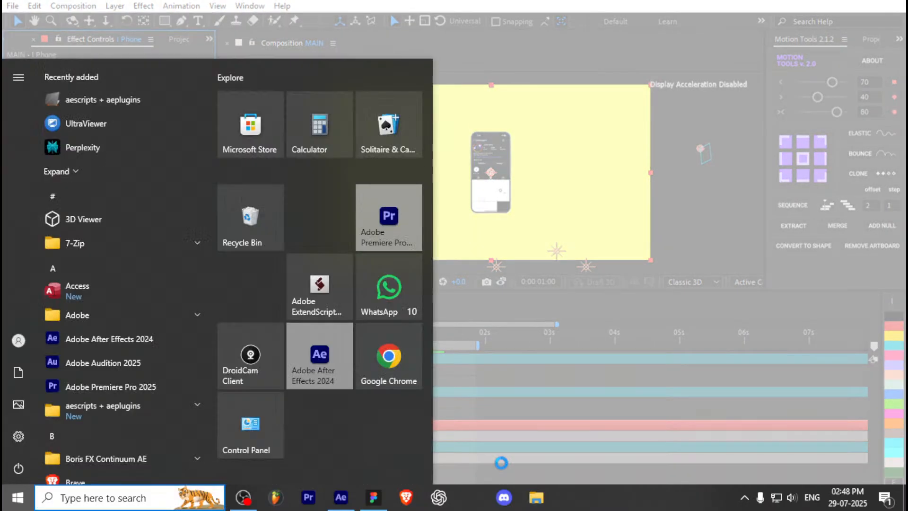
{"action": "key", "text": "super"}
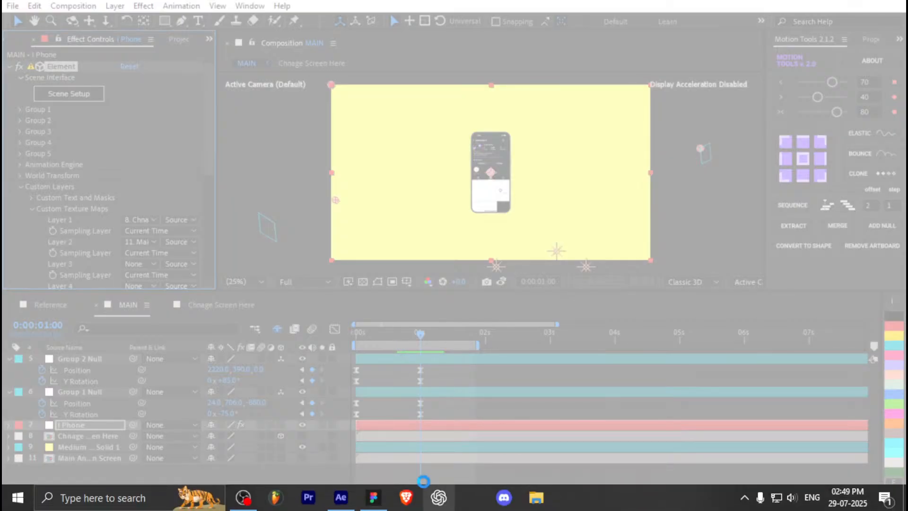
{"action": "right_click", "coordinate": [439, 497]}
{"action": "left_click", "coordinate": [342, 502]}
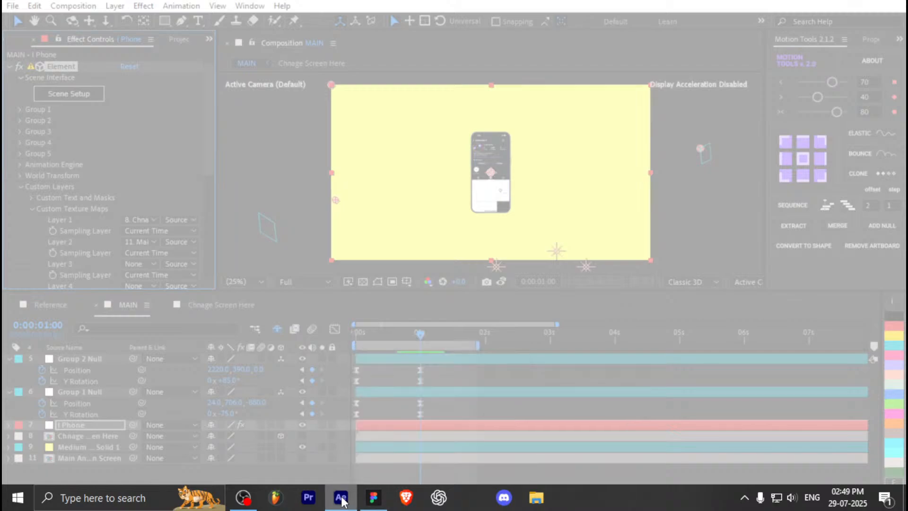
{"action": "key", "text": "alt+Tab"}
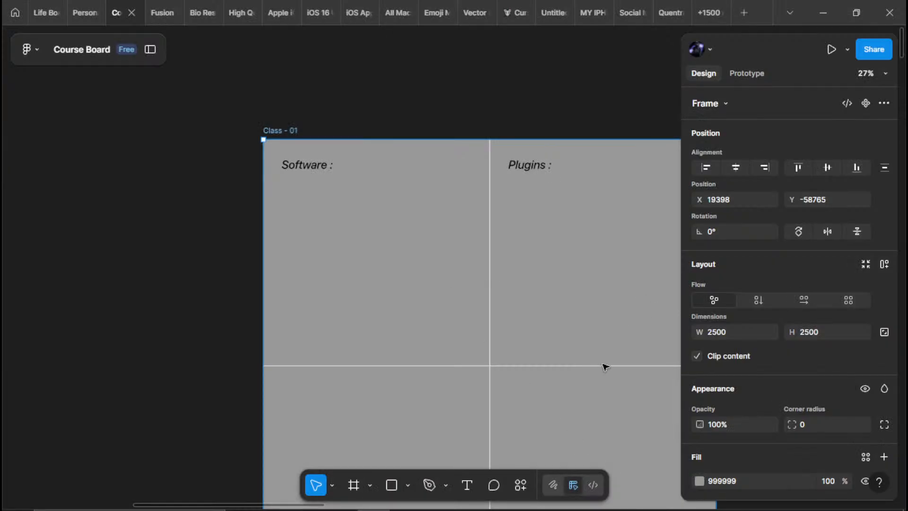
- Switch to Figma and close its window to return to After Effects
{"action": "left_click", "coordinate": [345, 499]}
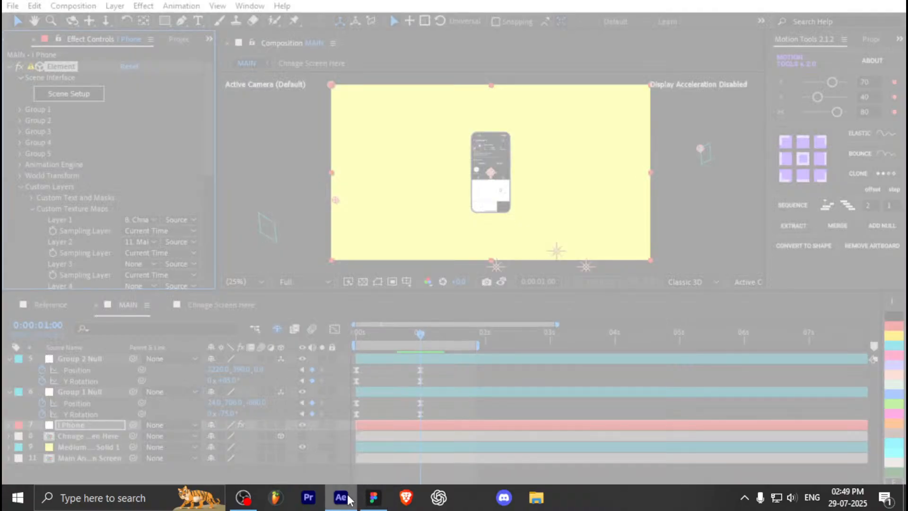
{"action": "left_click", "coordinate": [373, 498]}
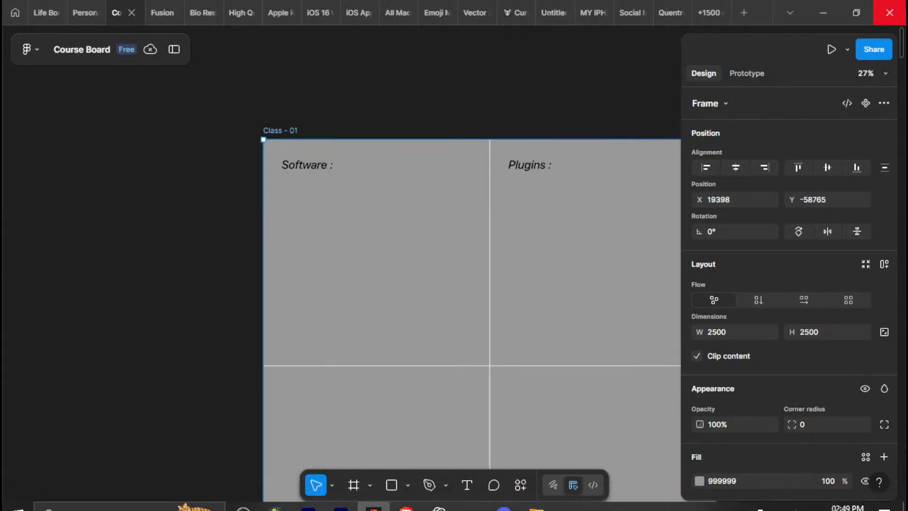
{"action": "key", "text": "alt+Tab"}
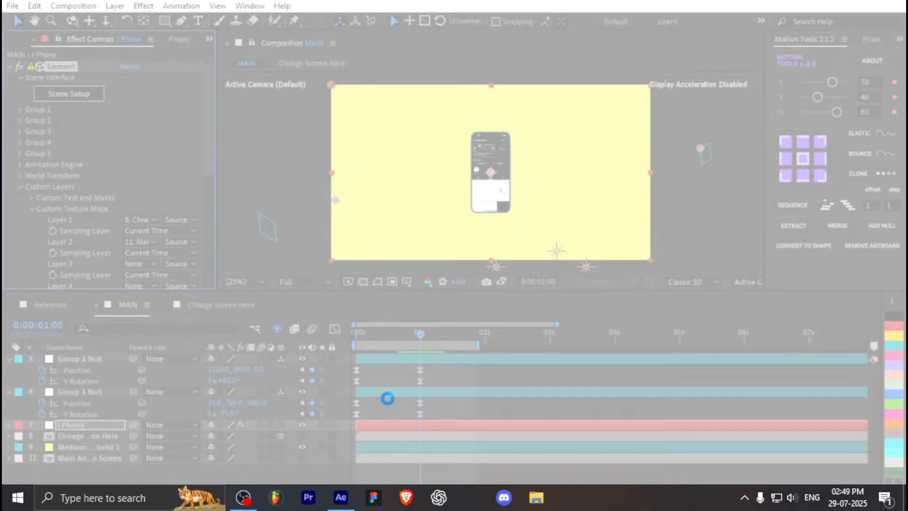
{"action": "key", "text": "super+Tab"}
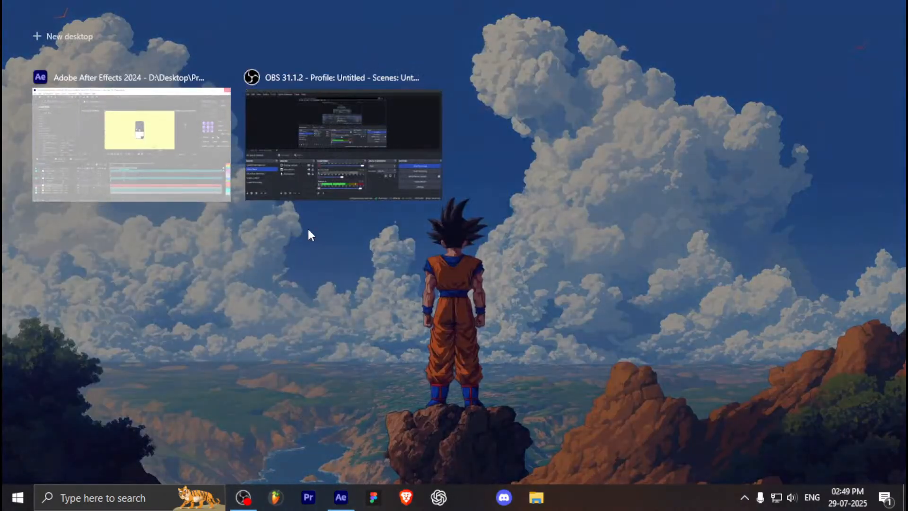
{"action": "left_click", "coordinate": [138, 148]}
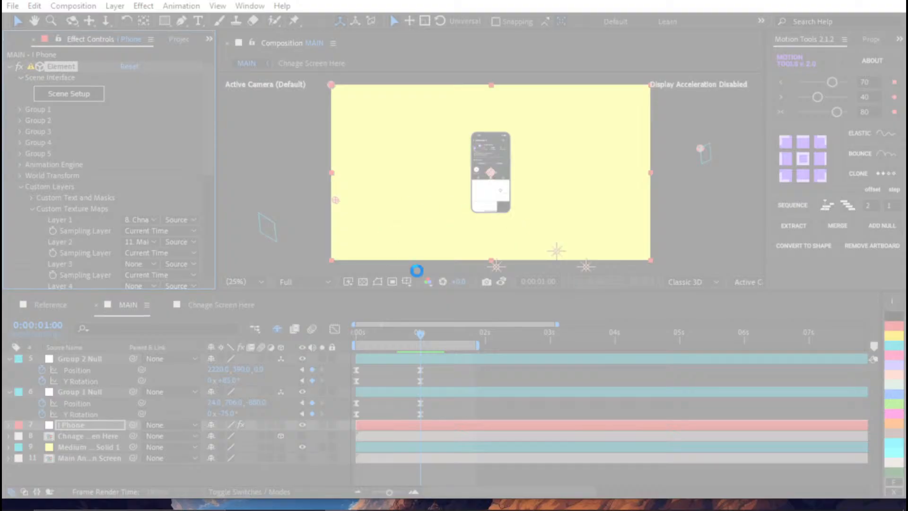
{"action": "mouse_move", "coordinate": [407, 506]}
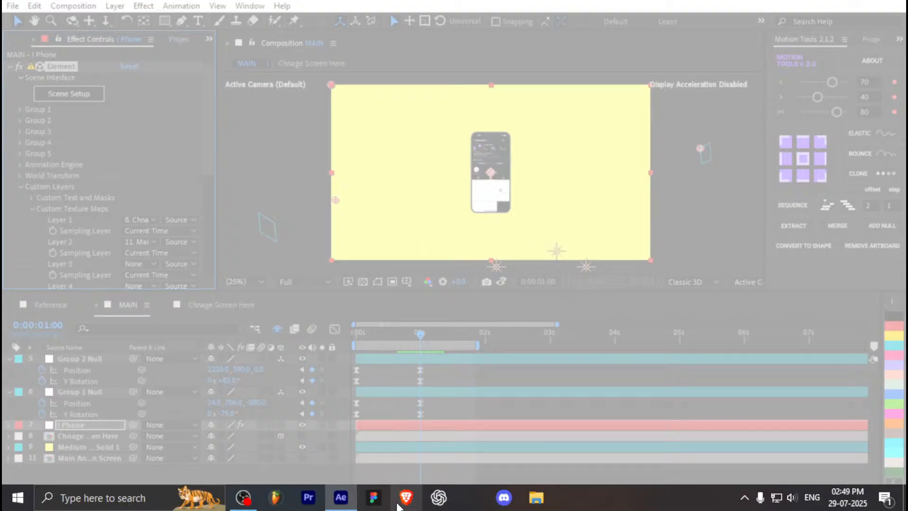
{"action": "left_click", "coordinate": [336, 500]}
{"action": "left_click", "coordinate": [339, 499]}
{"action": "left_click", "coordinate": [340, 498]}
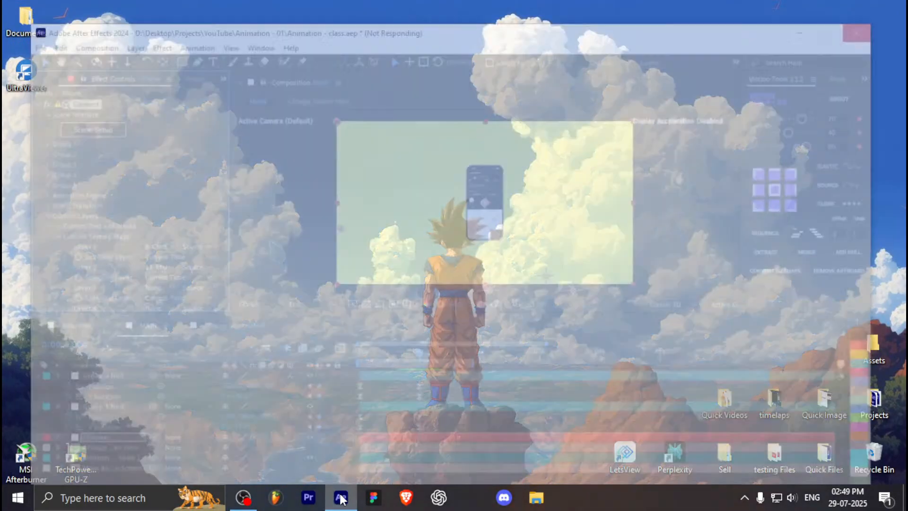
{"action": "left_click", "coordinate": [340, 498]}
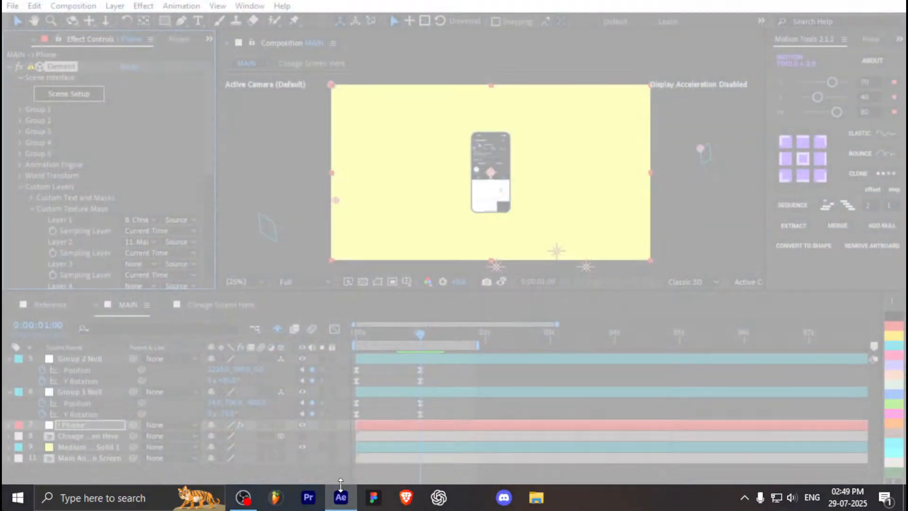
- Open Task Manager and quit the background apps Figma, ChatGPT, Discord and Perplexity
{"action": "key", "text": "ctrl+shift+Escape"}
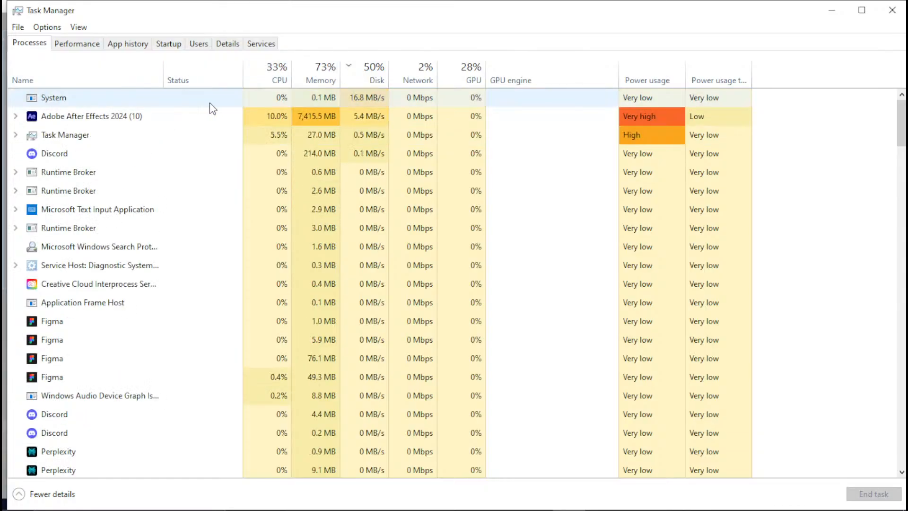
{"action": "left_click", "coordinate": [728, 498]}
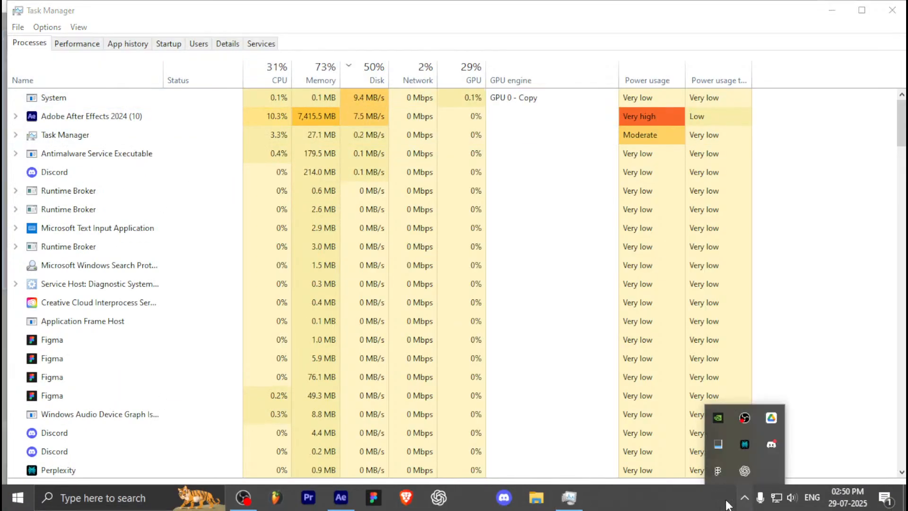
{"action": "right_click", "coordinate": [726, 468]}
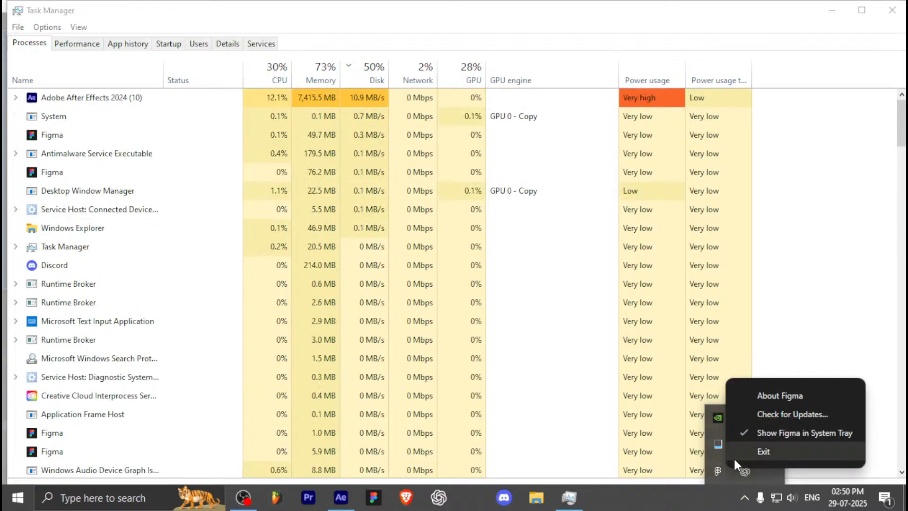
{"action": "left_click", "coordinate": [741, 453]}
{"action": "right_click", "coordinate": [719, 470]}
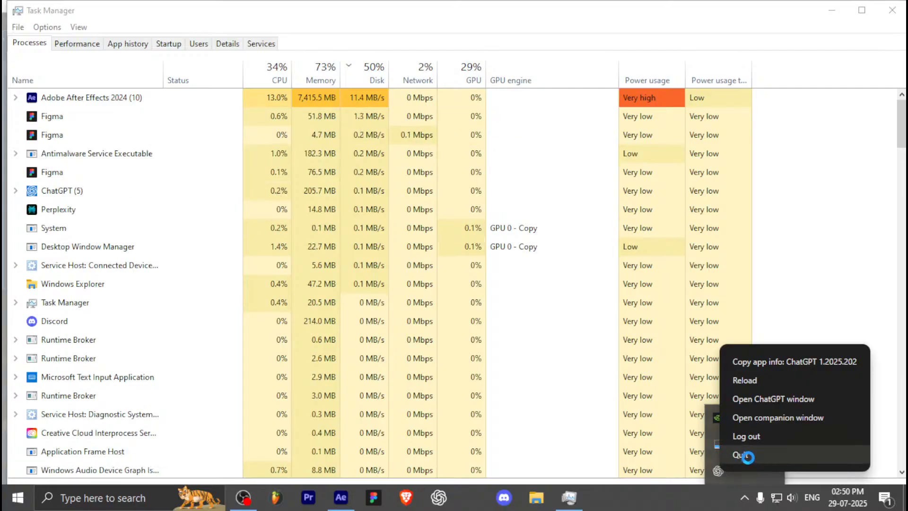
{"action": "left_click", "coordinate": [747, 455]}
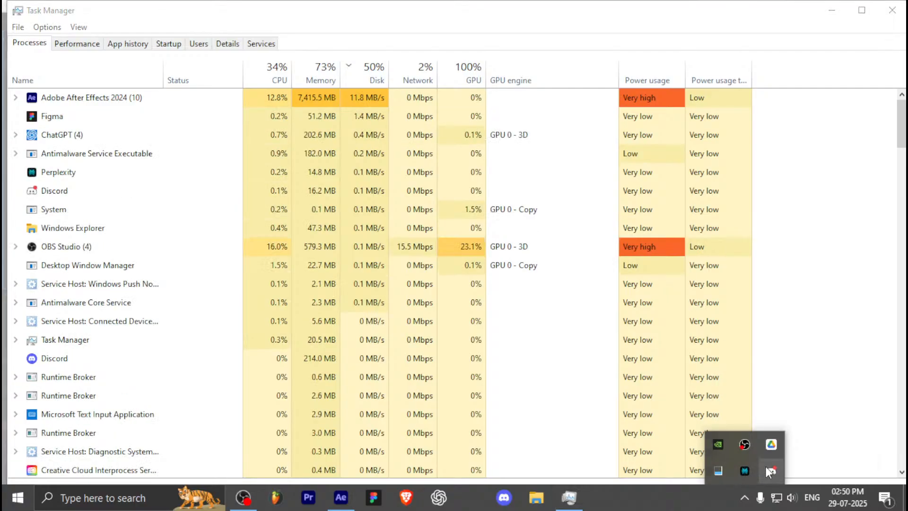
{"action": "right_click", "coordinate": [765, 466]}
{"action": "left_click", "coordinate": [783, 454]}
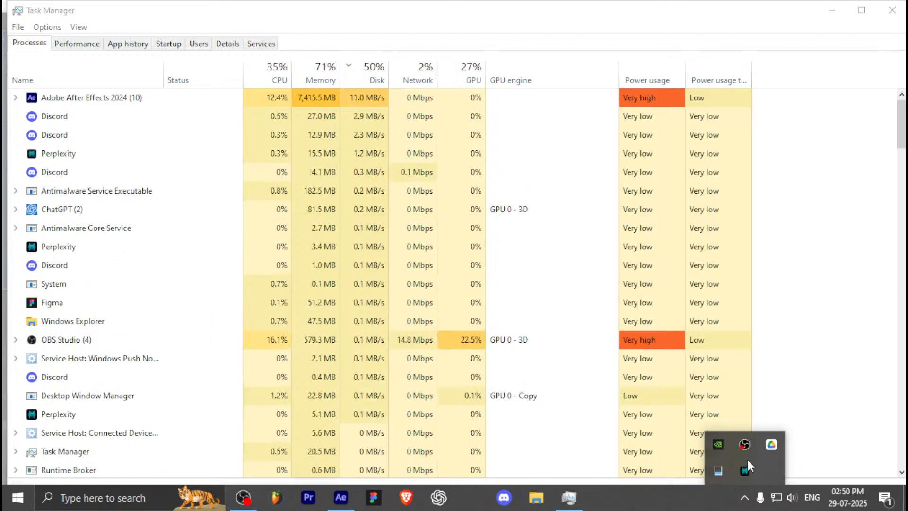
{"action": "right_click", "coordinate": [745, 465]}
{"action": "left_click", "coordinate": [779, 456]}
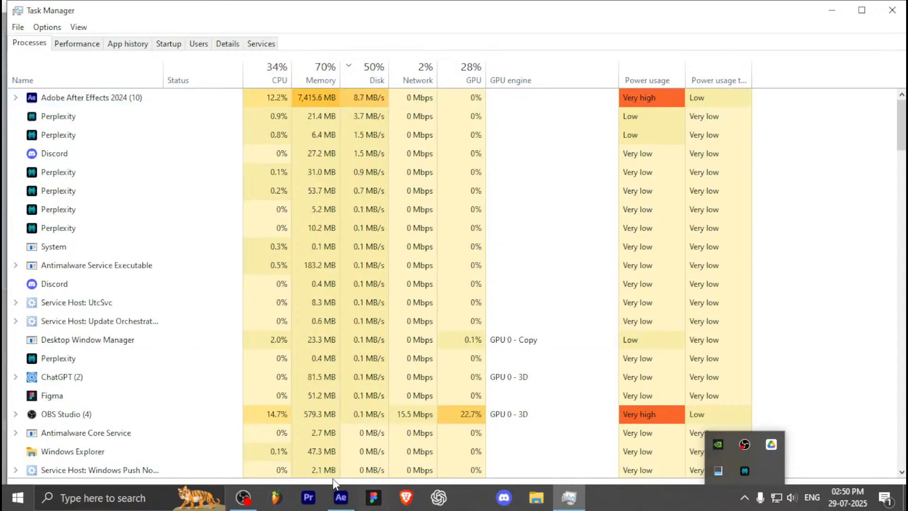
- Force the unresponsive After Effects program to close and cancel its information recovery
{"action": "left_click", "coordinate": [341, 497]}
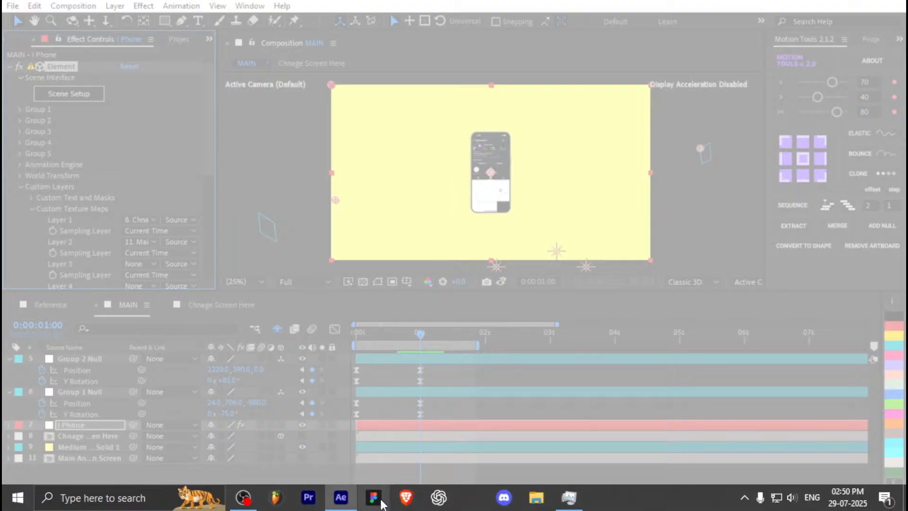
{"action": "left_click", "coordinate": [355, 500]}
{"action": "left_click", "coordinate": [350, 499]}
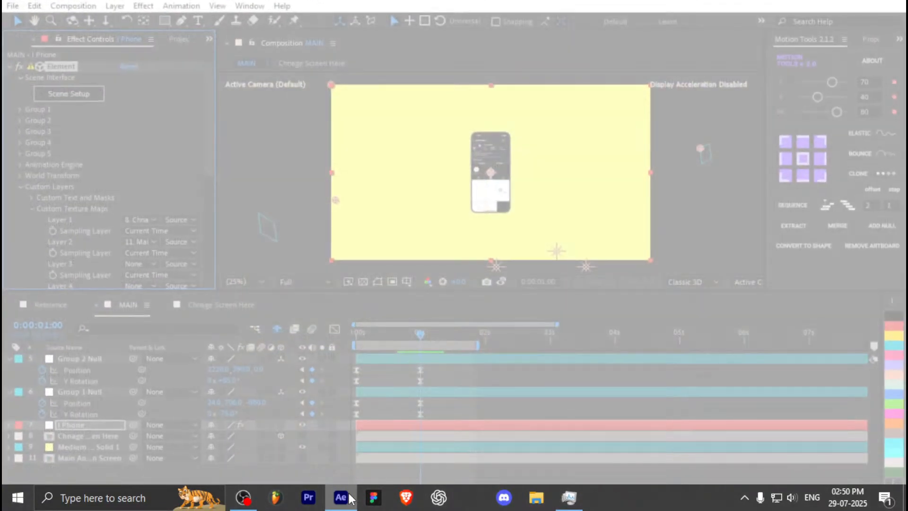
{"action": "left_click", "coordinate": [348, 494]}
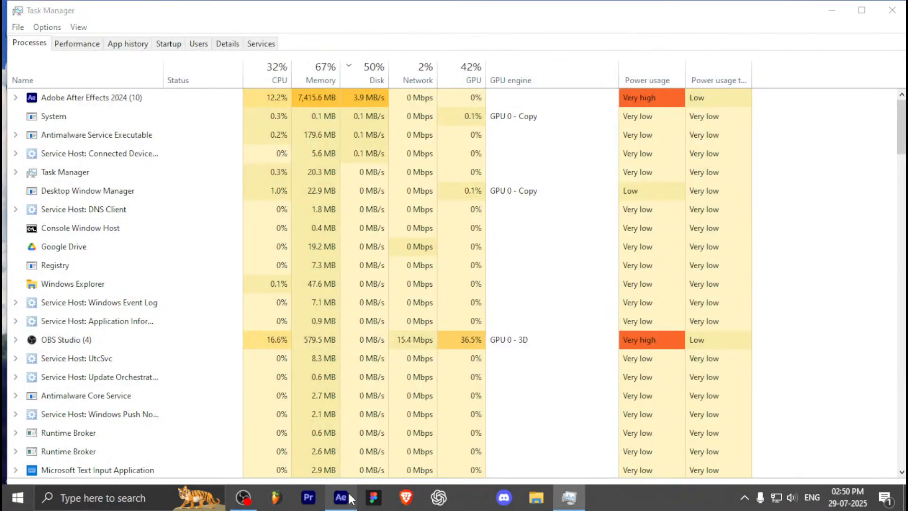
{"action": "left_click", "coordinate": [348, 494]}
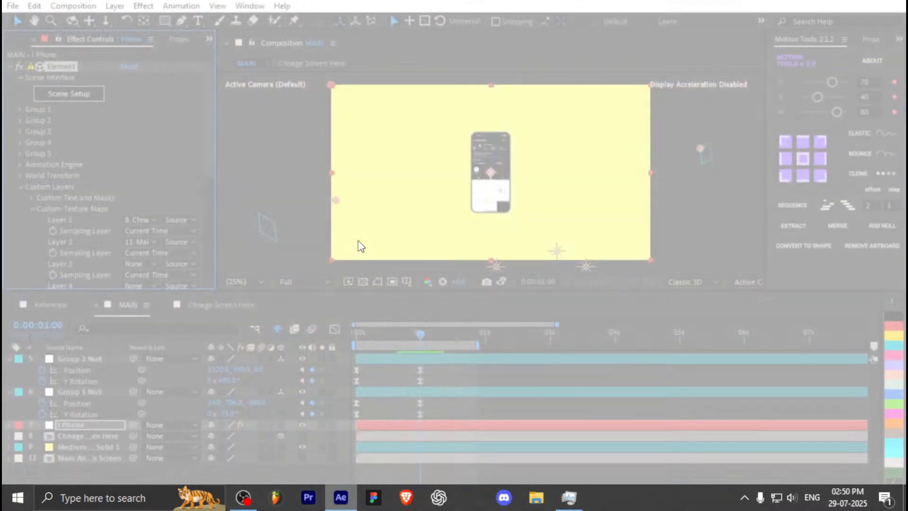
{"action": "right_click", "coordinate": [346, 497]}
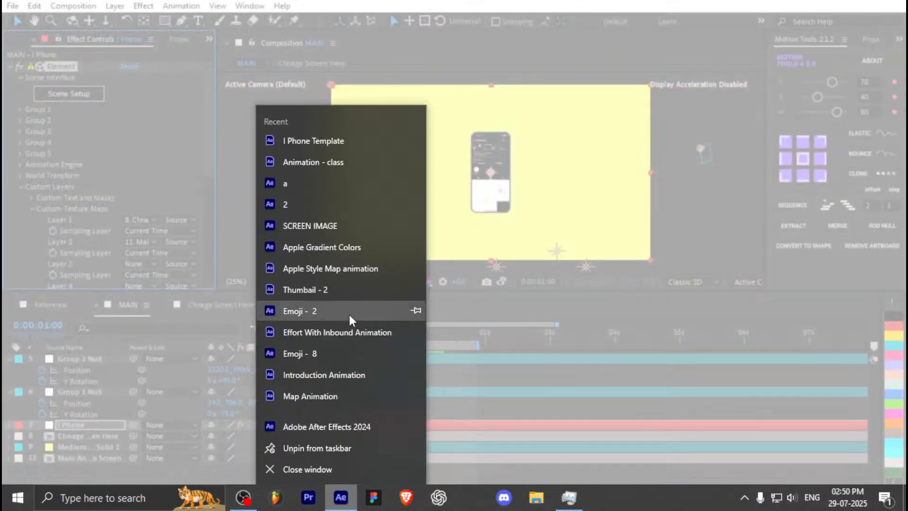
{"action": "left_click", "coordinate": [307, 468]}
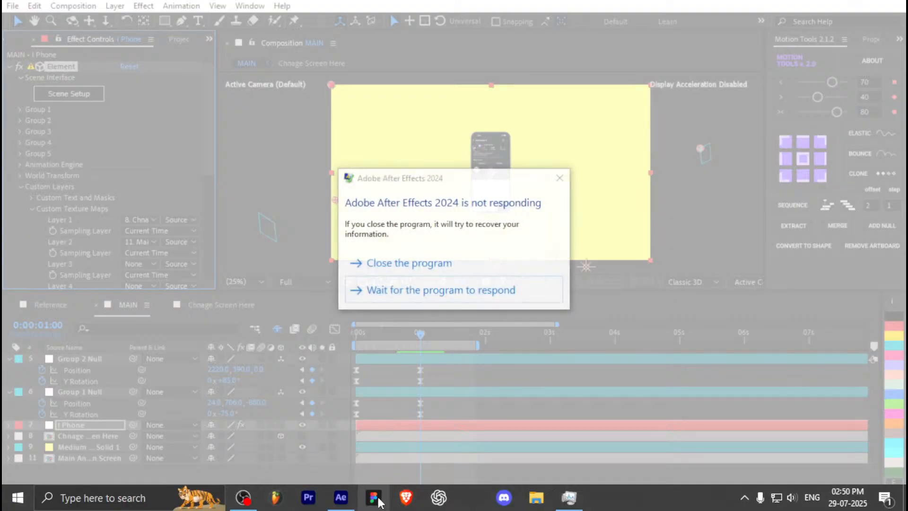
{"action": "left_click", "coordinate": [399, 262]}
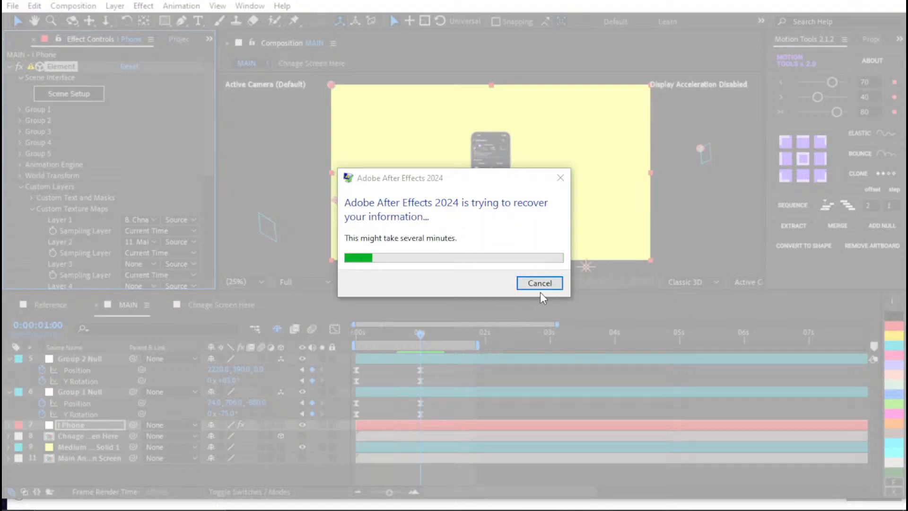
{"action": "left_click", "coordinate": [534, 286]}
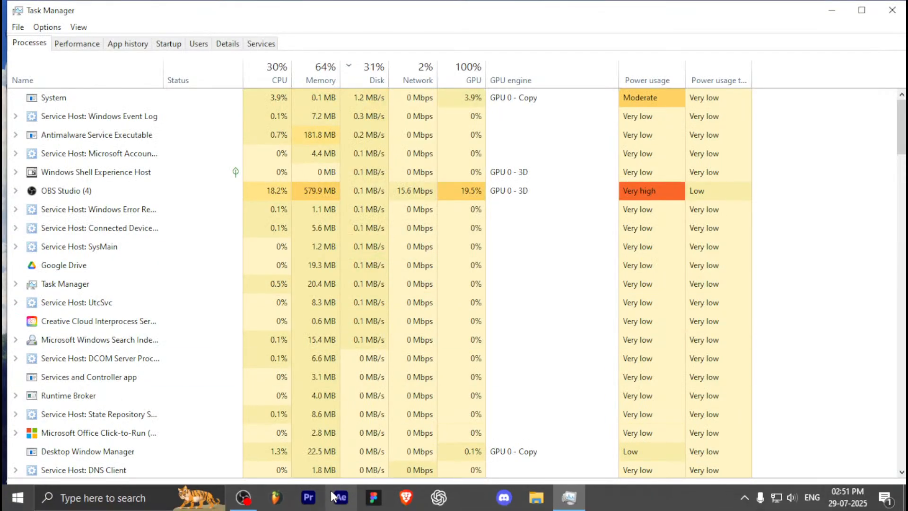
- Relaunch After Effects, continuing with the known compatibility issues and past the crash repair options, and minimize Task Manager
{"action": "left_click", "coordinate": [333, 493]}
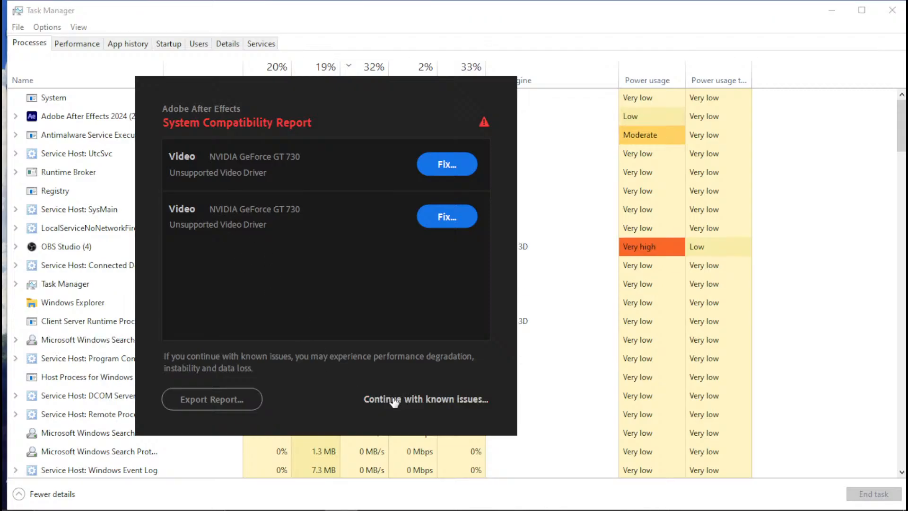
{"action": "left_click", "coordinate": [425, 398]}
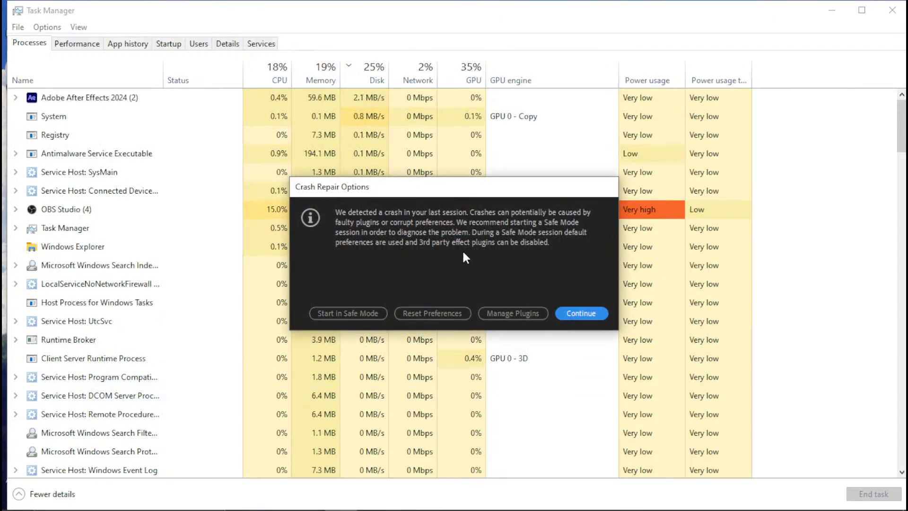
{"action": "left_click", "coordinate": [568, 313]}
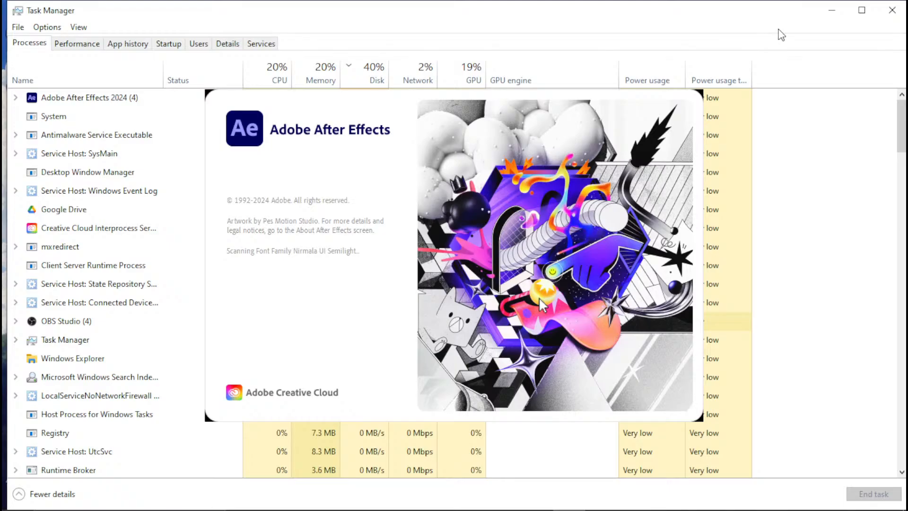
{"action": "left_click", "coordinate": [831, 11]}
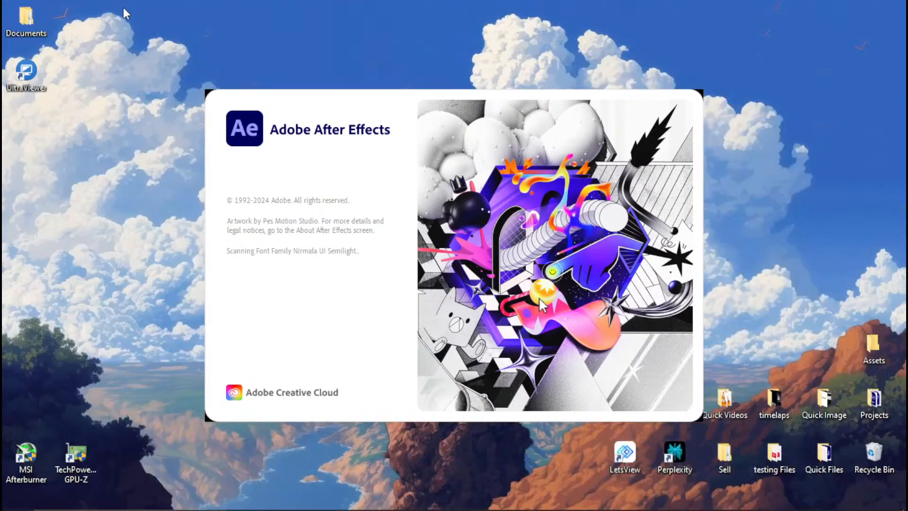
{"action": "right_click", "coordinate": [125, 8]}
{"action": "left_click", "coordinate": [160, 39]}
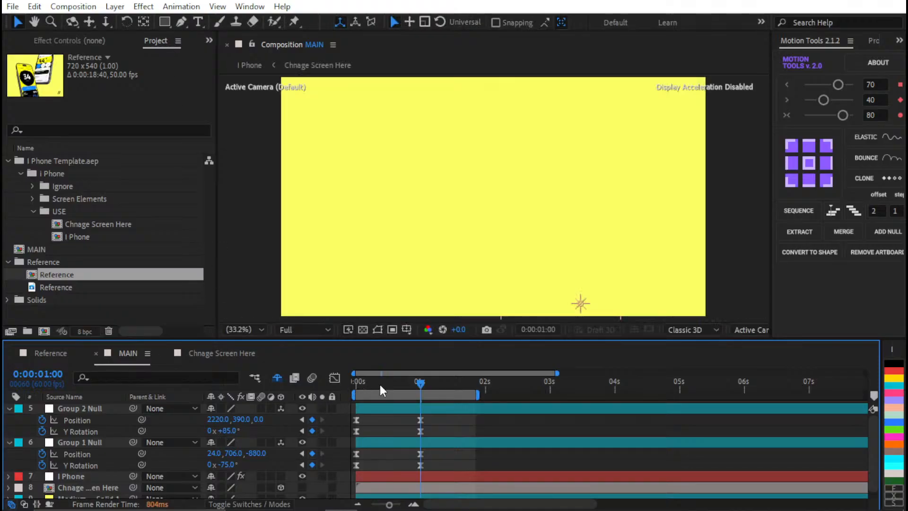
- Enlarge the timeline area and scrub MAIN to check the phones' exit, ending on the keyframes at 0:00:01:00
{"action": "scroll", "coordinate": [399, 411], "scroll_direction": "down", "scroll_amount": 1}
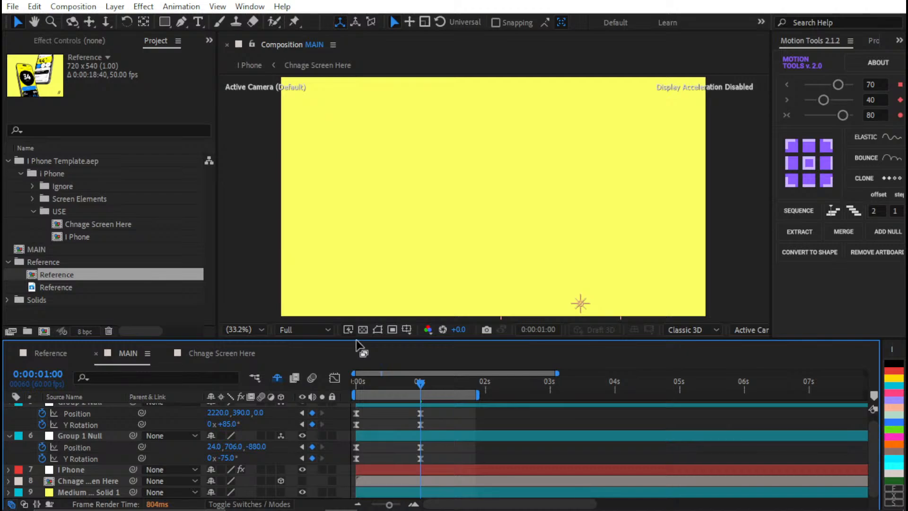
{"action": "left_click_drag", "start_coordinate": [358, 341], "coordinate": [375, 272]}
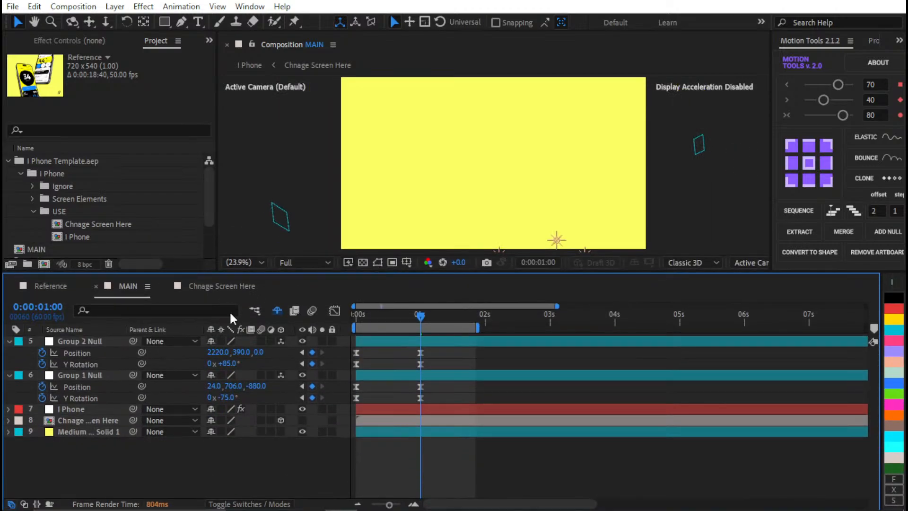
{"action": "left_click_drag", "start_coordinate": [396, 314], "coordinate": [423, 328]}
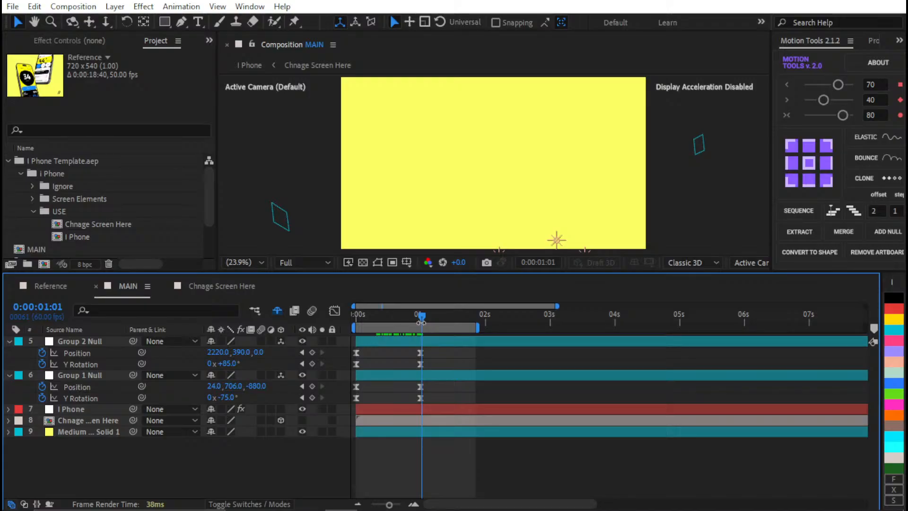
{"action": "key", "text": "j"}
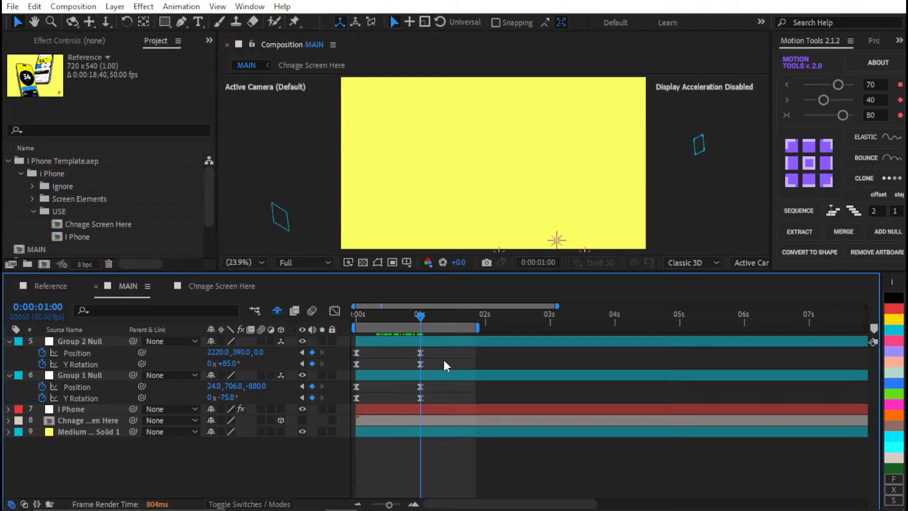
- Check the Reference composition, return to MAIN and close the open Chnage Screen Here timeline
{"action": "left_click", "coordinate": [49, 289]}
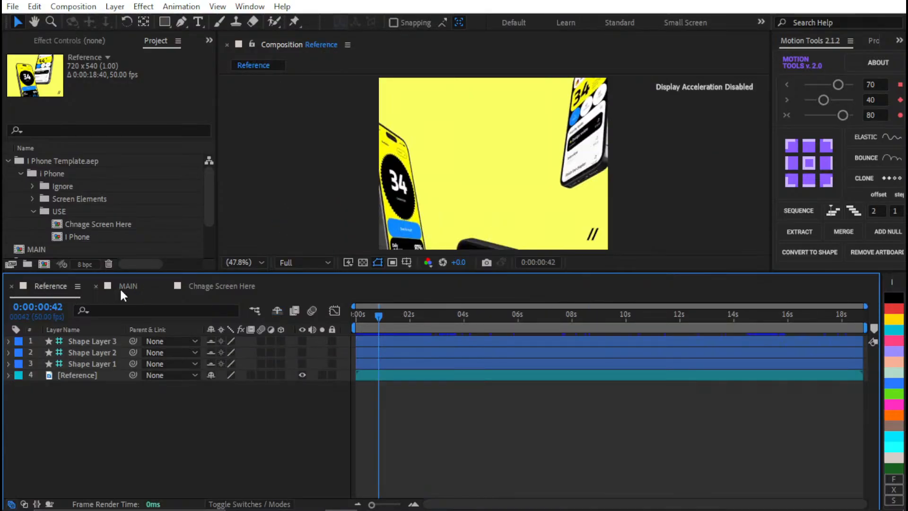
{"action": "left_click", "coordinate": [126, 287]}
{"action": "left_click_drag", "start_coordinate": [217, 282], "coordinate": [167, 284]}
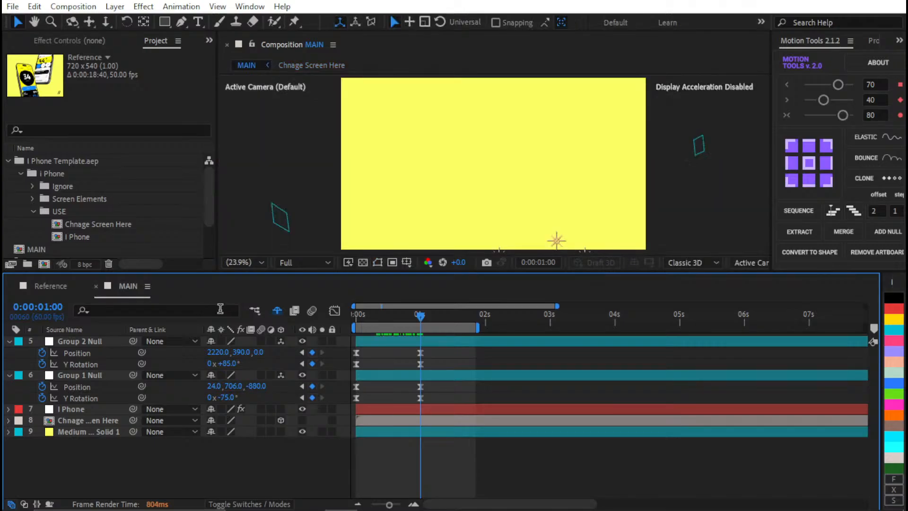
- Duplicate the Chnage Screen Here composition in the project and rename the copy Main Animation Screen
{"action": "left_click", "coordinate": [81, 434]}
{"action": "left_click", "coordinate": [90, 222]}
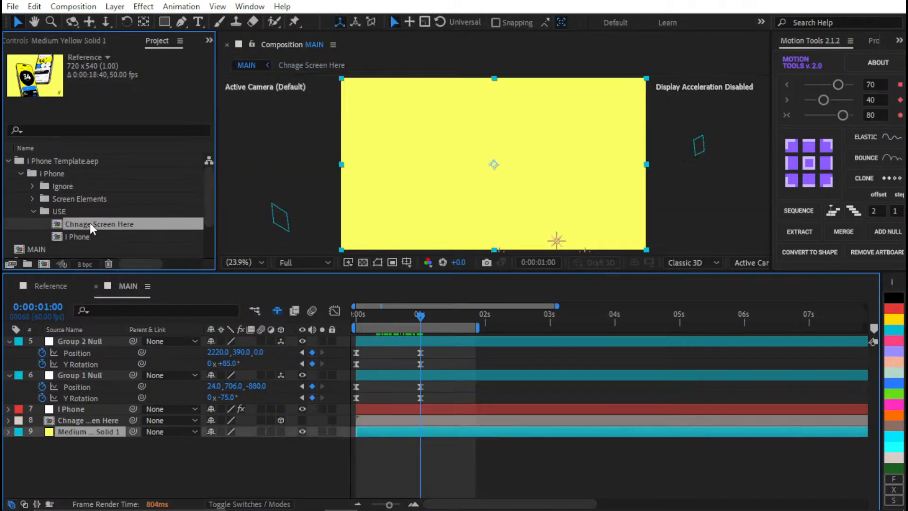
{"action": "key", "text": "ctrl+d"}
{"action": "key", "text": "Return"}
{"action": "type", "text": "Am"}
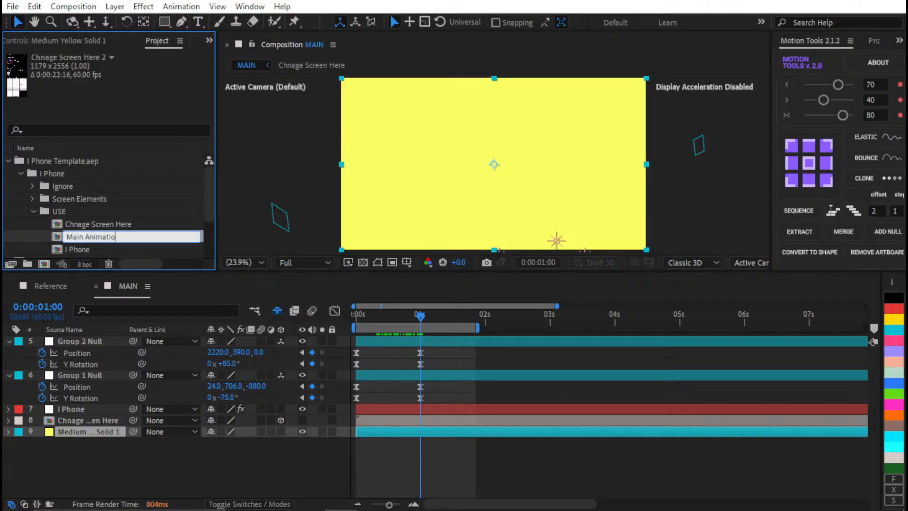
{"action": "type", "text": "in Animation Screen"}
{"action": "key", "text": "Return"}
- Add the Main Animation Screen composition as the lowest layer of MAIN and turn off its visibility
{"action": "scroll", "coordinate": [104, 208], "scroll_direction": "down", "scroll_amount": 3}
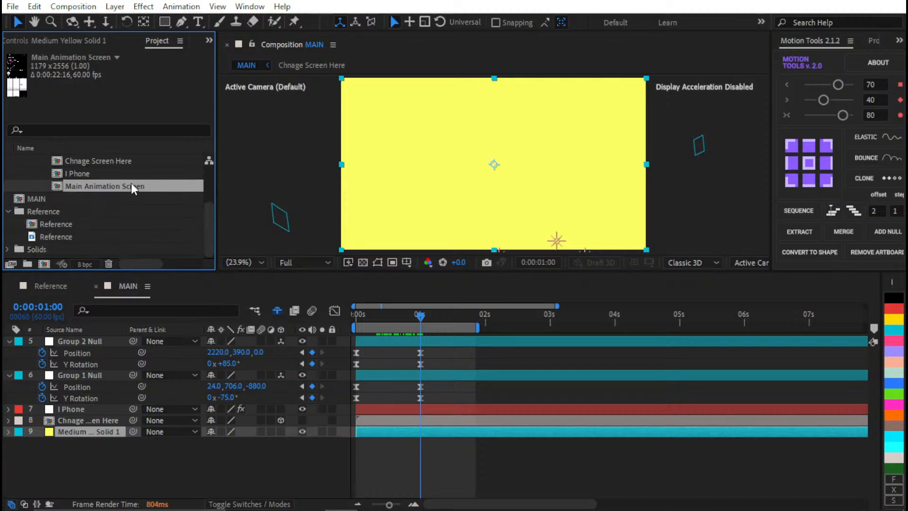
{"action": "left_click_drag", "start_coordinate": [131, 186], "coordinate": [99, 361]}
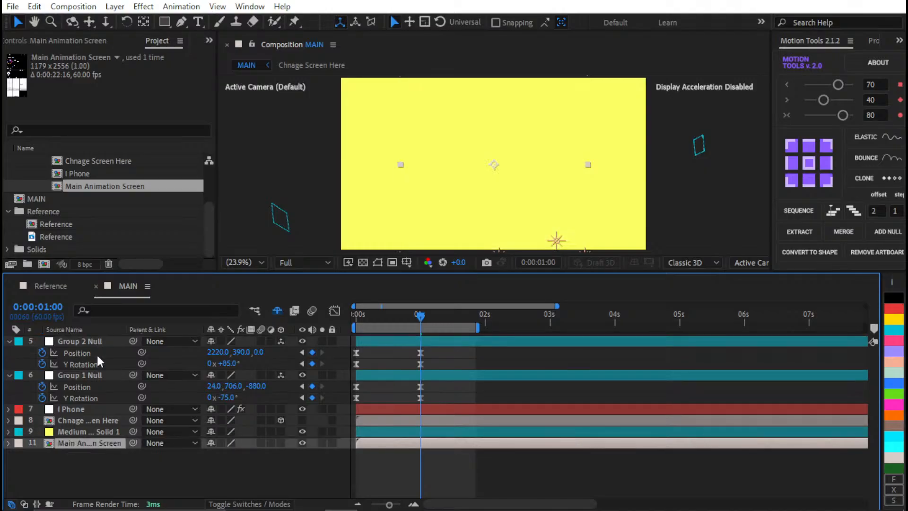
{"action": "left_click", "coordinate": [302, 443]}
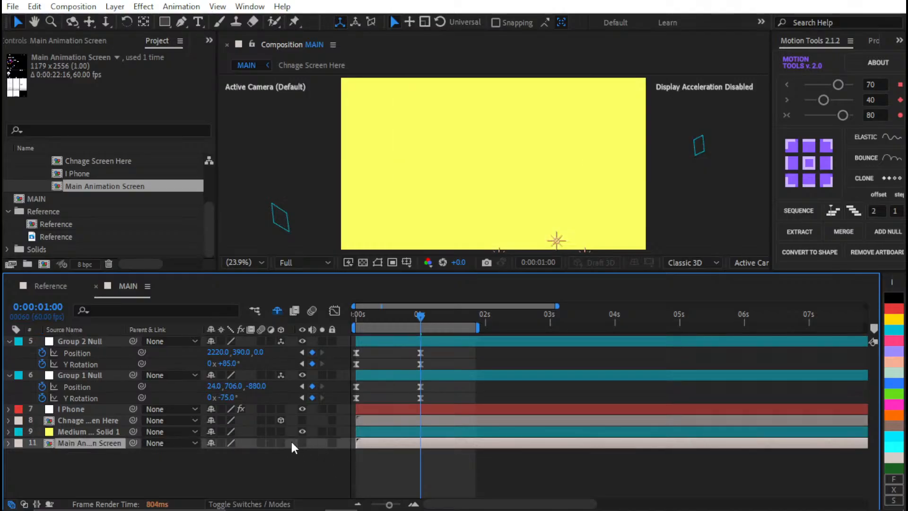
- Assign Main Animation Screen as custom texture map Layer 2 in the I Phone layer's Element effect and try to open Scene Setup
{"action": "left_click", "coordinate": [80, 341]}
{"action": "left_click", "coordinate": [76, 408]}
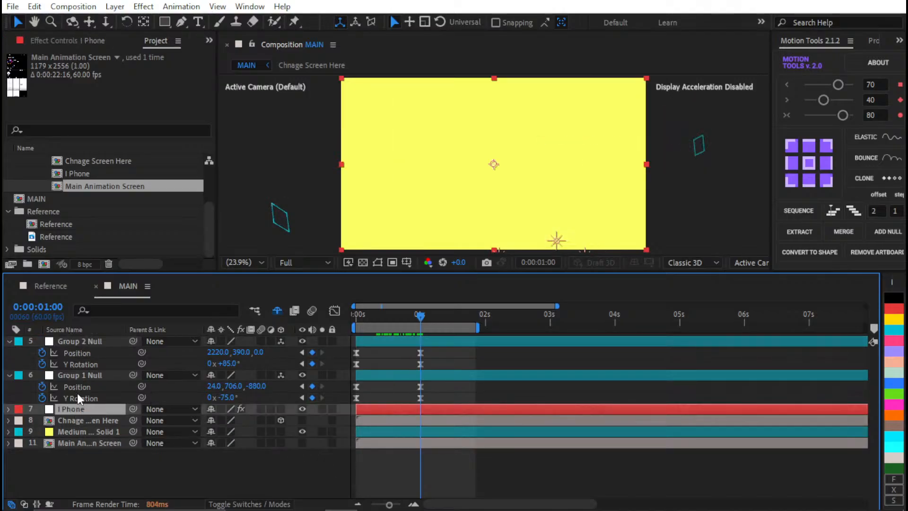
{"action": "left_click", "coordinate": [88, 40]}
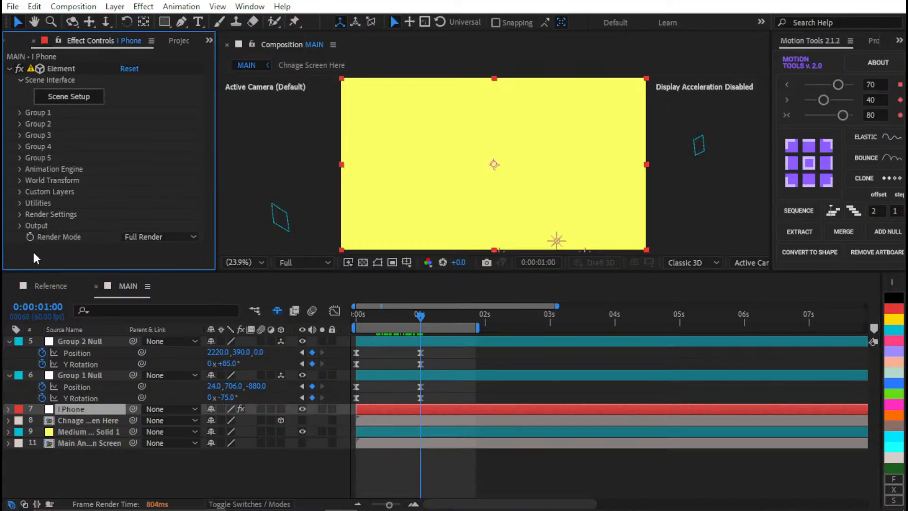
{"action": "left_click", "coordinate": [19, 191]}
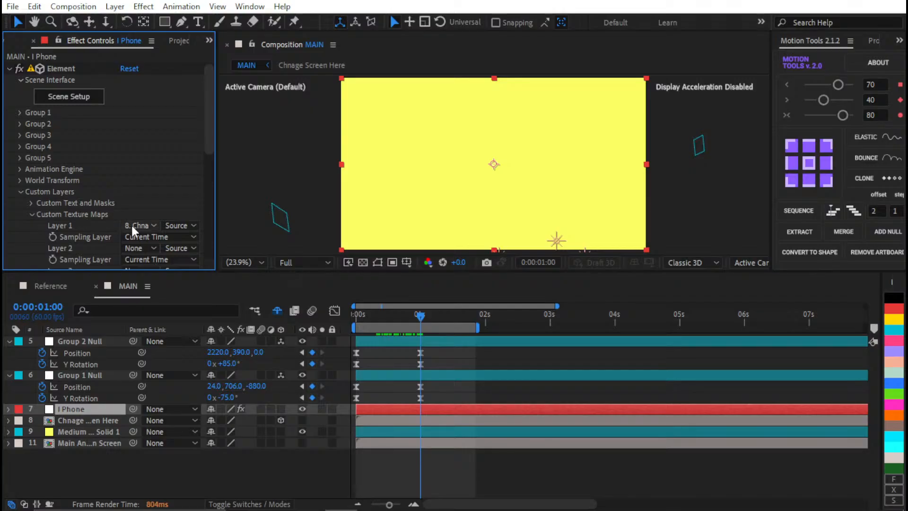
{"action": "left_click", "coordinate": [140, 248]}
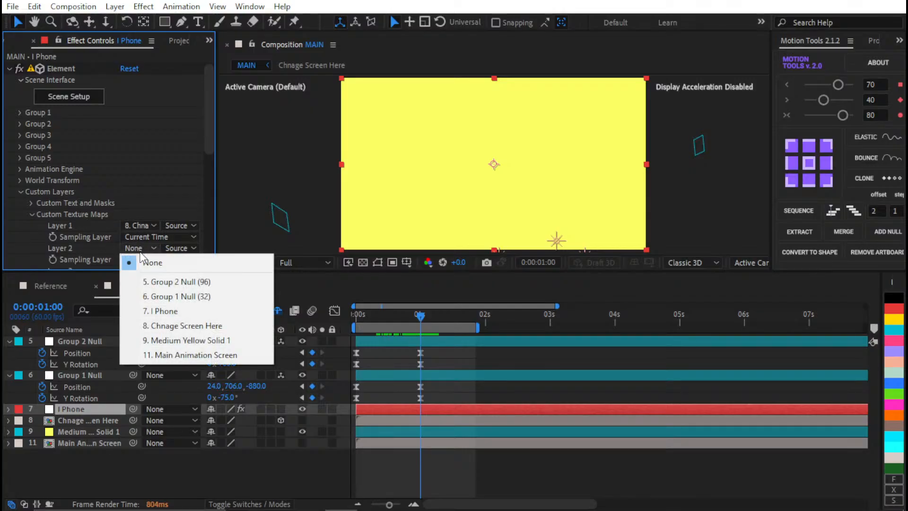
{"action": "left_click", "coordinate": [154, 355]}
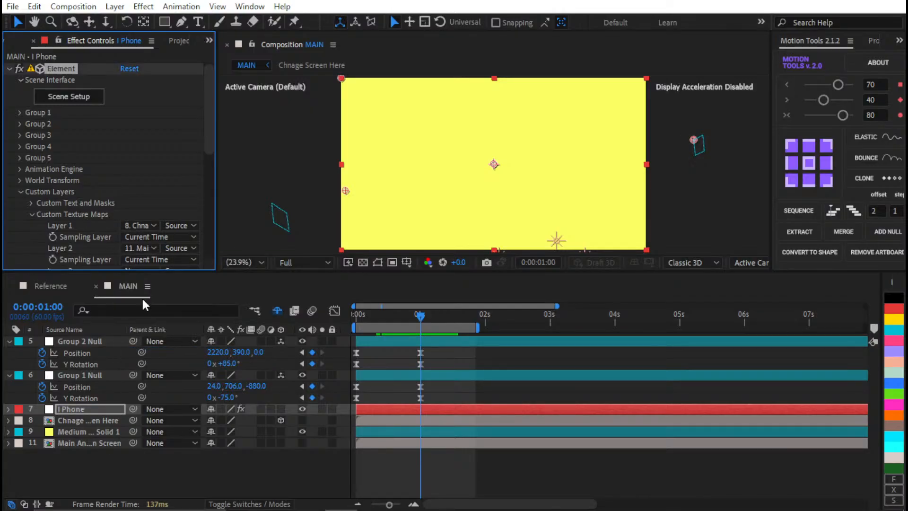
{"action": "left_click", "coordinate": [19, 192]}
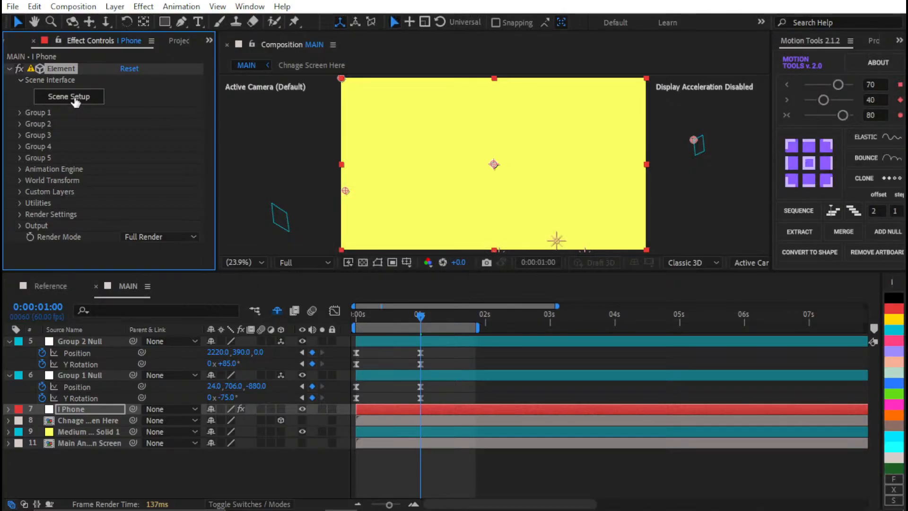
{"action": "left_click", "coordinate": [76, 100]}
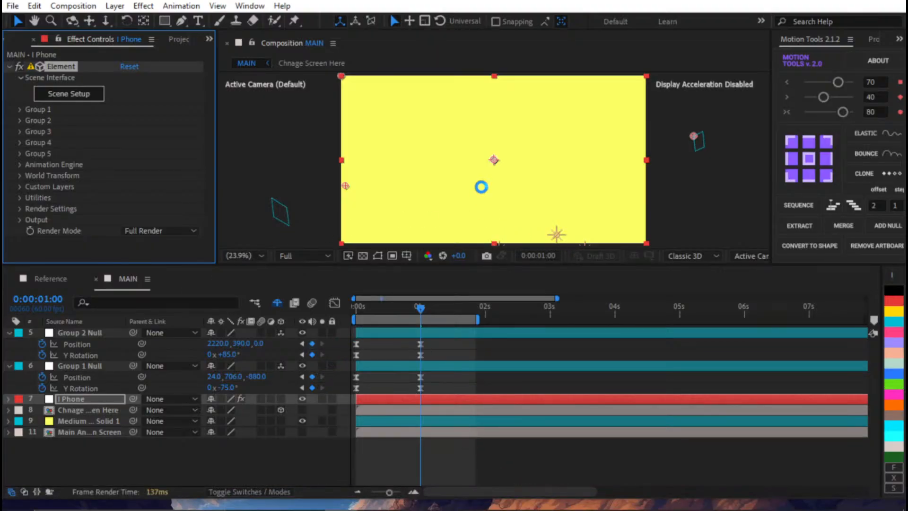
- Switch to Task Manager, examine the running processes and the GPU and Disk 0 performance graphs, and minimize it
{"action": "left_click", "coordinate": [569, 498]}
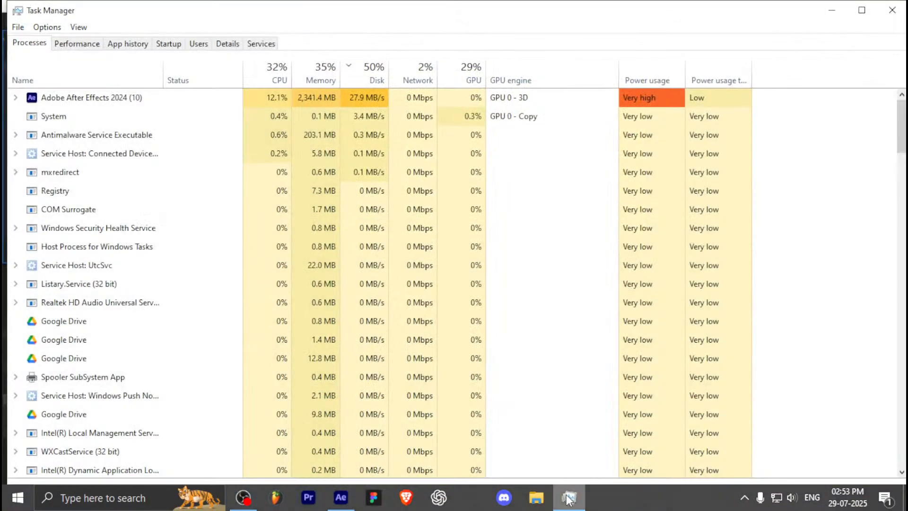
{"action": "scroll", "coordinate": [354, 238], "scroll_direction": "down", "scroll_amount": 3}
{"action": "scroll", "coordinate": [354, 239], "scroll_direction": "up", "scroll_amount": 3}
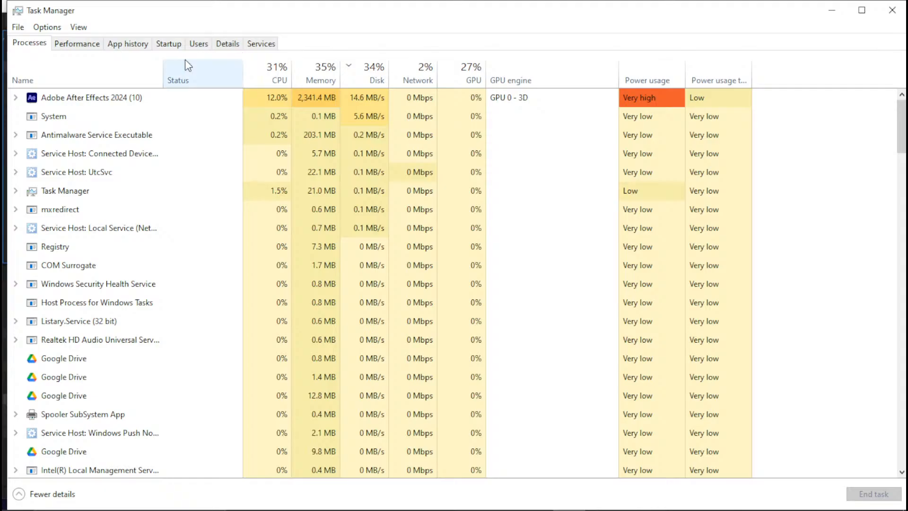
{"action": "left_click", "coordinate": [63, 45]}
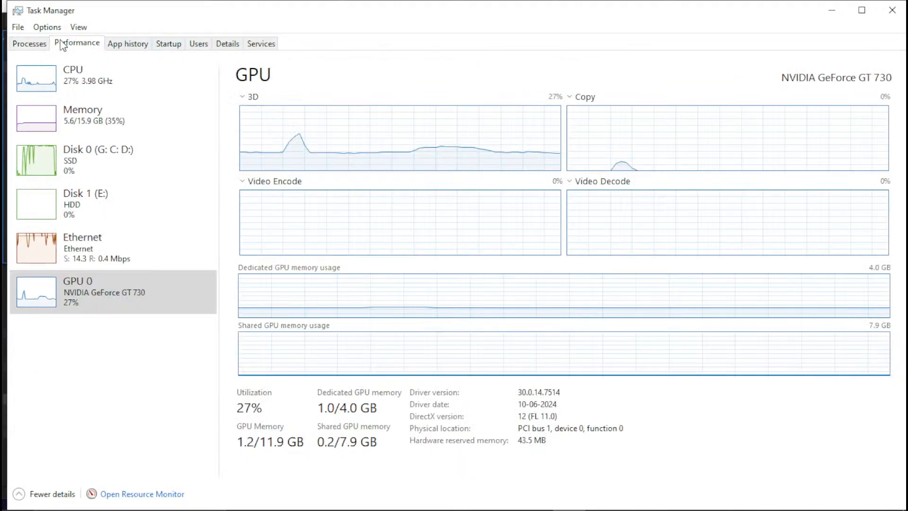
{"action": "left_click", "coordinate": [29, 47]}
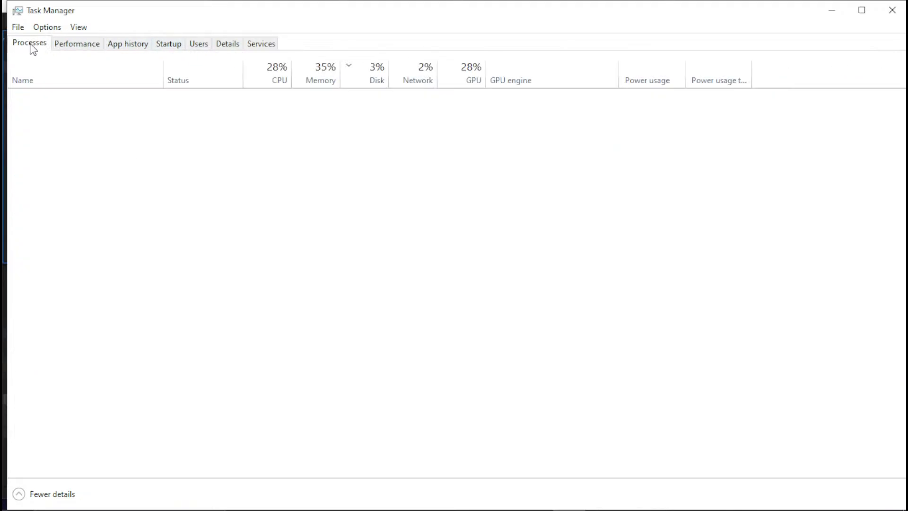
{"action": "left_click", "coordinate": [58, 44]}
{"action": "left_click", "coordinate": [174, 168]}
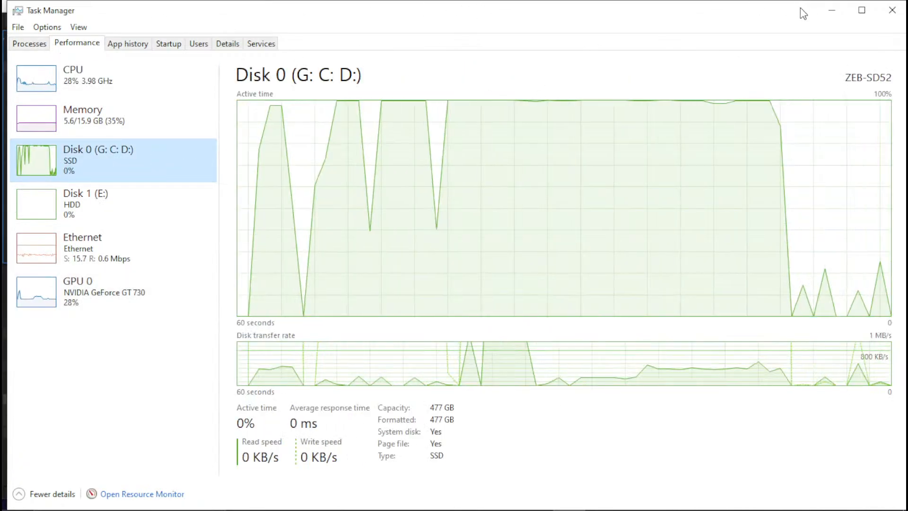
{"action": "left_click", "coordinate": [832, 10]}
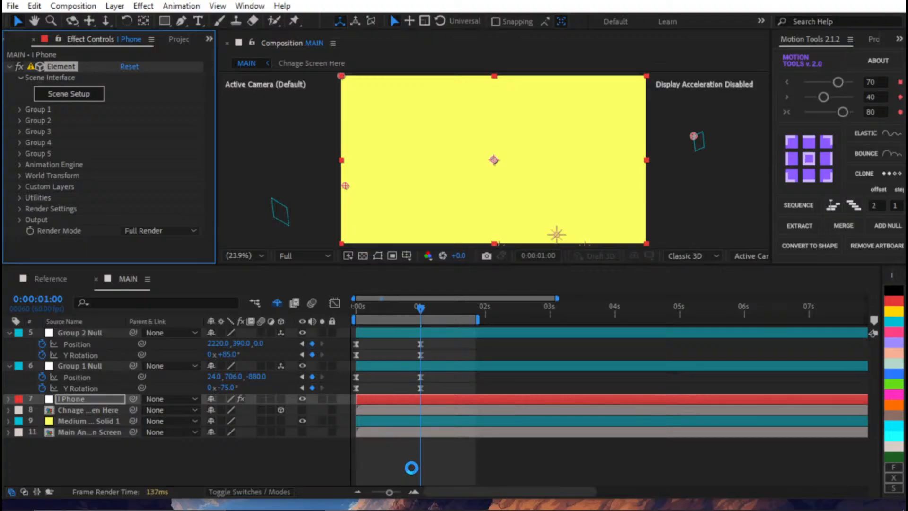
- Switch to File Explorer, open This PC and refresh its view
{"action": "mouse_move", "coordinate": [573, 509]}
{"action": "left_click", "coordinate": [534, 495]}
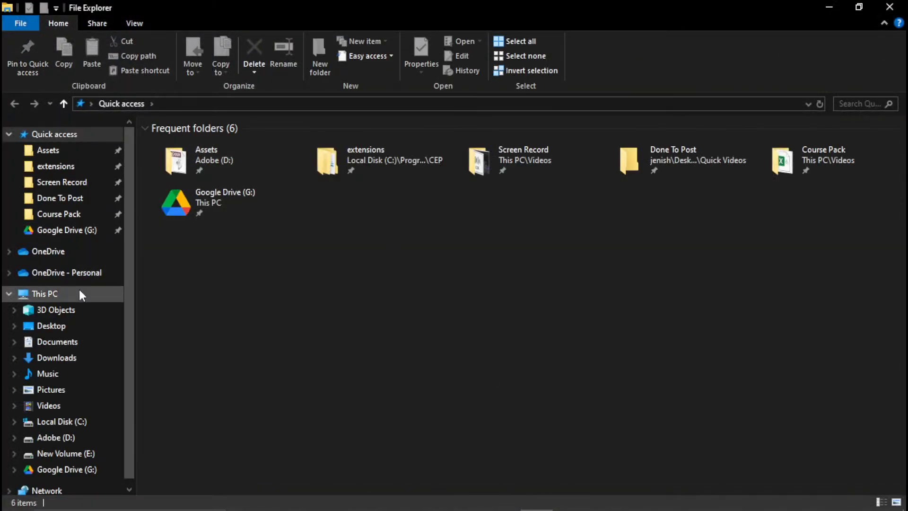
{"action": "left_click", "coordinate": [80, 294]}
{"action": "right_click", "coordinate": [293, 379]}
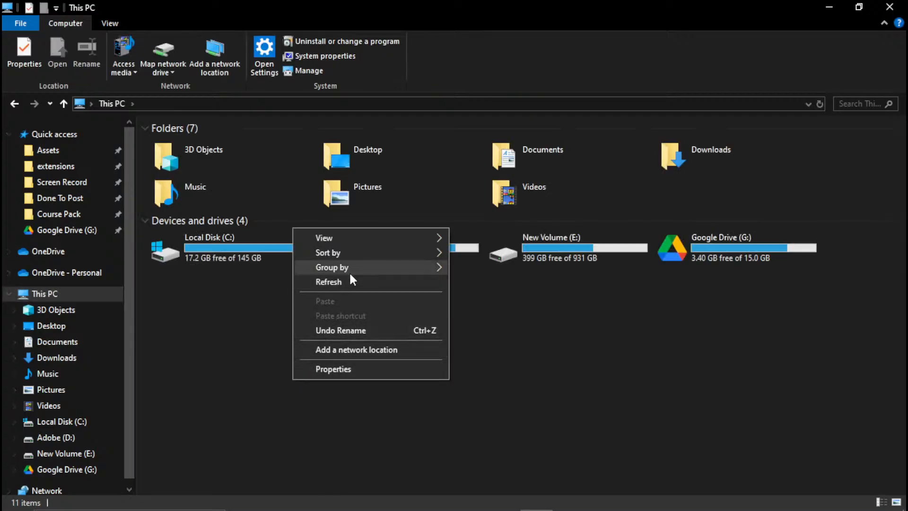
{"action": "left_click", "coordinate": [331, 281]}
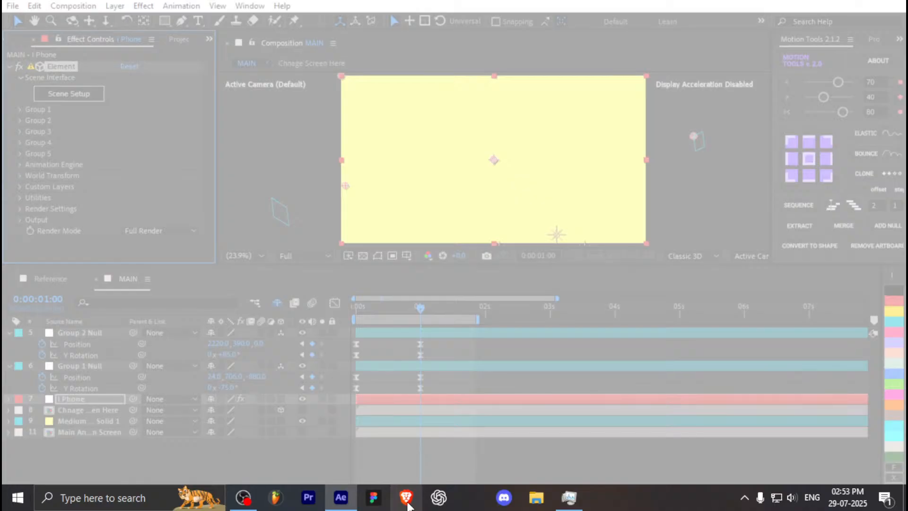
- Force the unresponsive After Effects program to close and cancel the recovery of its information
{"action": "right_click", "coordinate": [336, 497]}
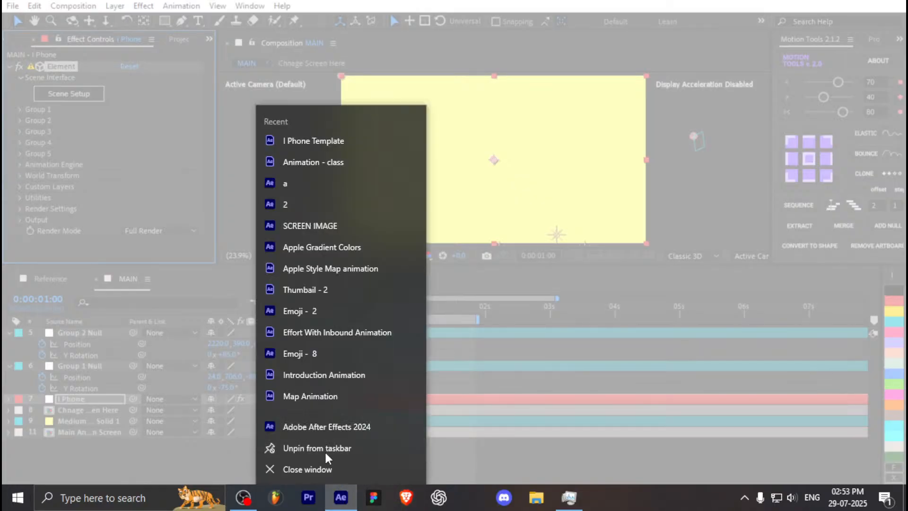
{"action": "left_click", "coordinate": [324, 451]}
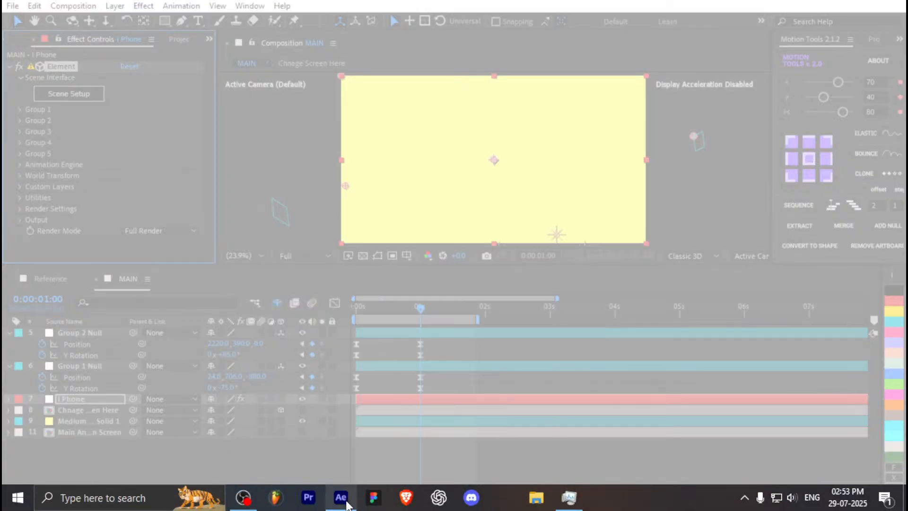
{"action": "right_click", "coordinate": [339, 495]}
{"action": "left_click", "coordinate": [317, 445]}
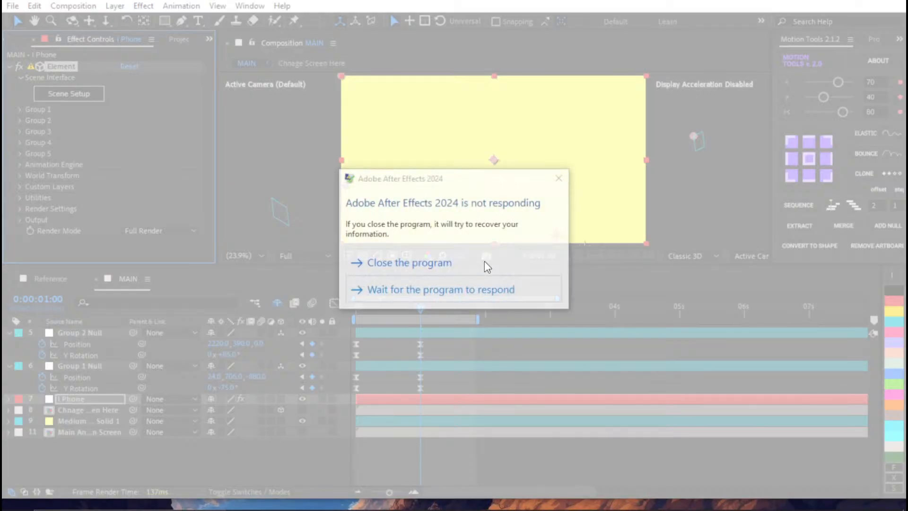
{"action": "left_click", "coordinate": [482, 263]}
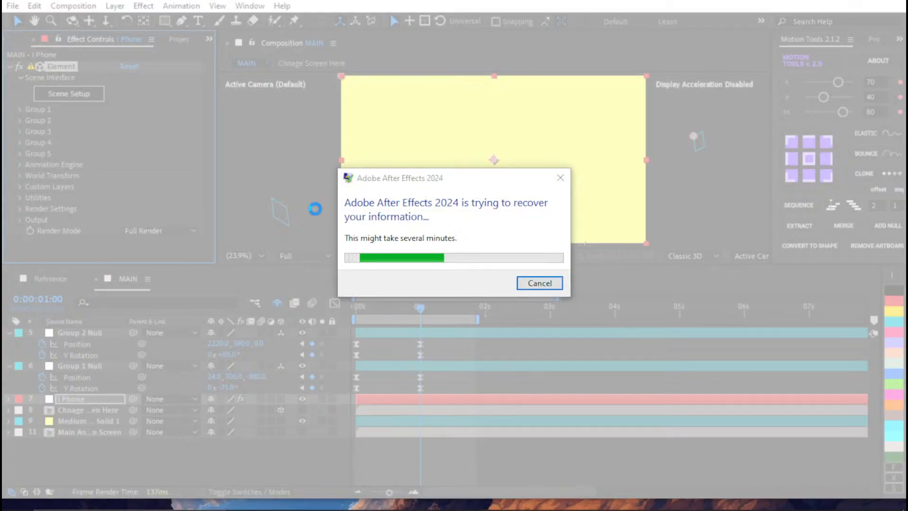
{"action": "left_click", "coordinate": [539, 282]}
- Relaunch After Effects, continuing past the startup notice and the crash repair options, and reopen the phone project
{"action": "mouse_move", "coordinate": [403, 509]}
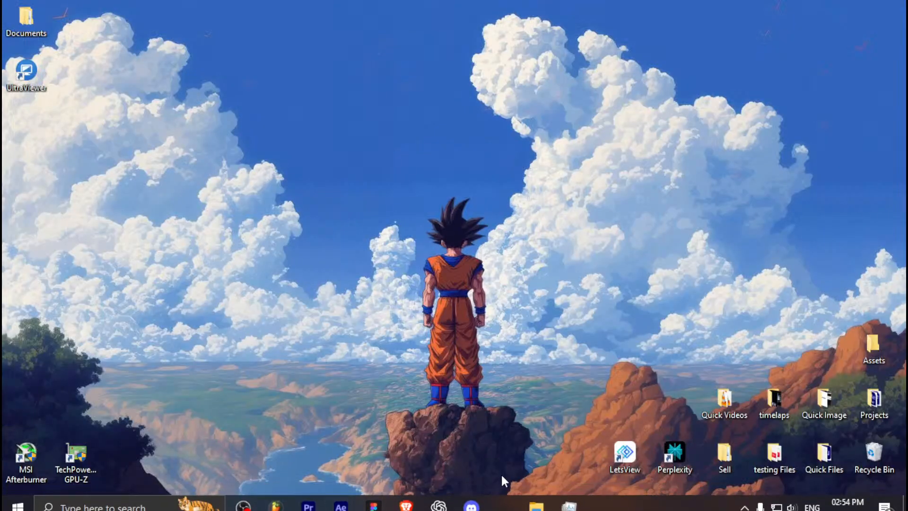
{"action": "left_click", "coordinate": [463, 400]}
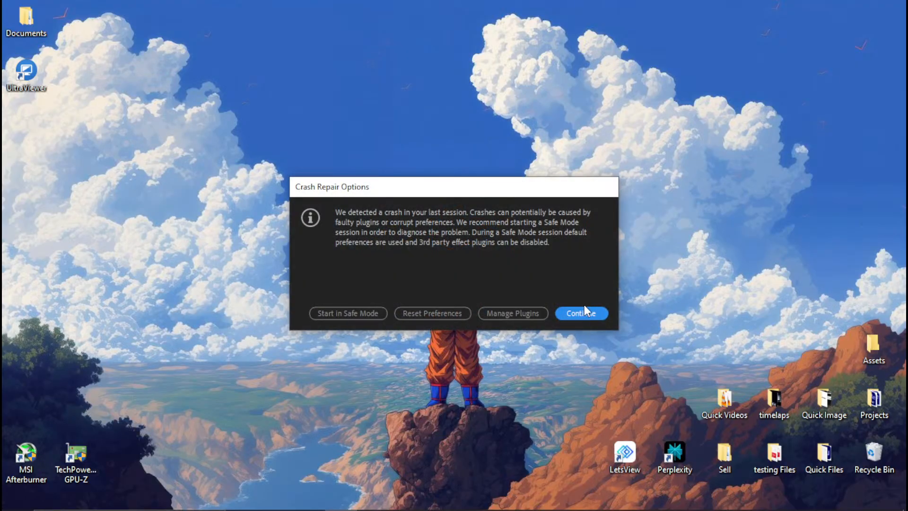
{"action": "left_click", "coordinate": [581, 312]}
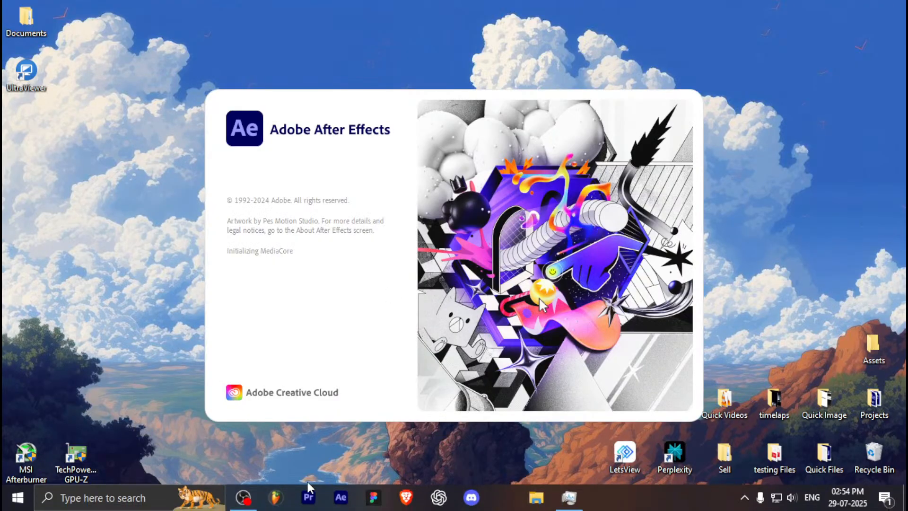
{"action": "left_click", "coordinate": [244, 497]}
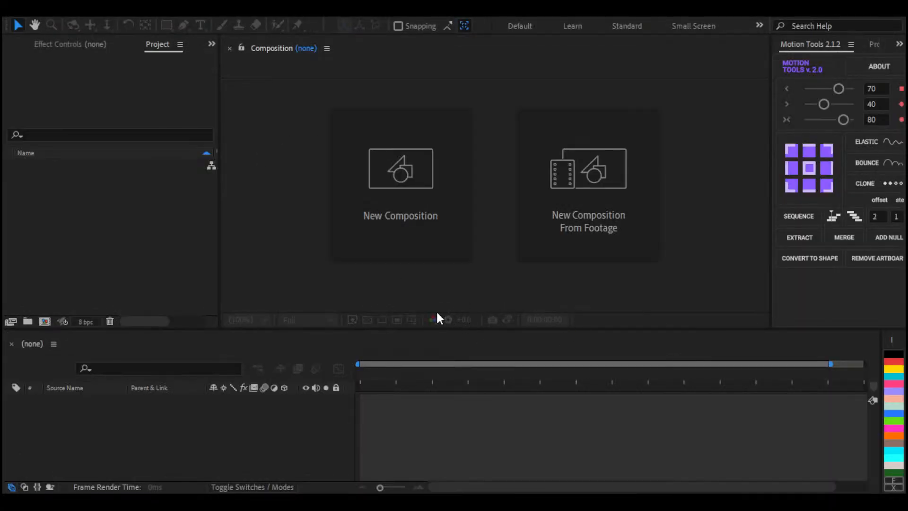
{"action": "left_click", "coordinate": [464, 347]}
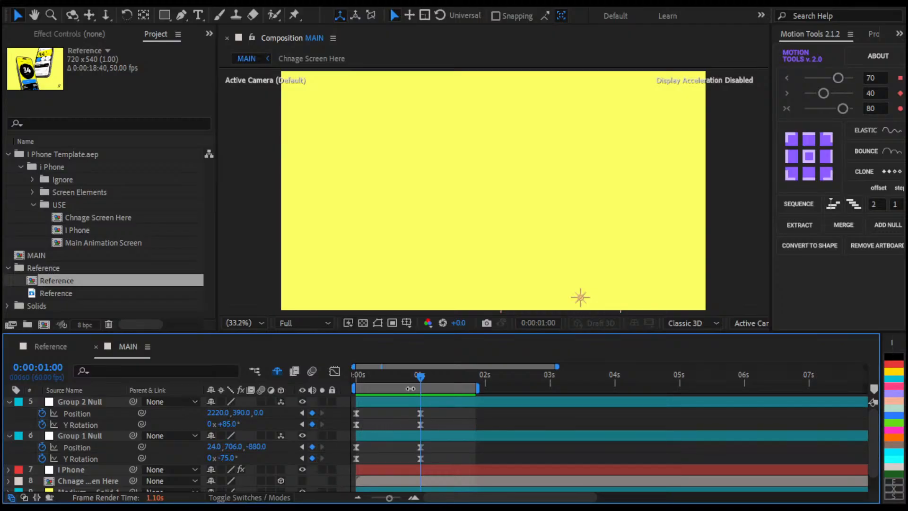
- Collapse the null layers' keyframed properties, rename the MAIN composition as Main I Phone and save the project
{"action": "left_click_drag", "start_coordinate": [404, 332], "coordinate": [405, 223]}
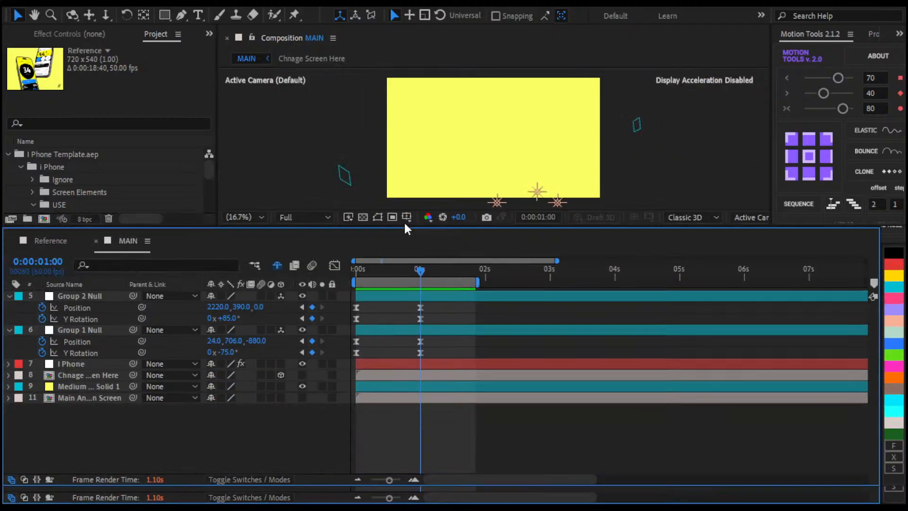
{"action": "key", "text": "u"}
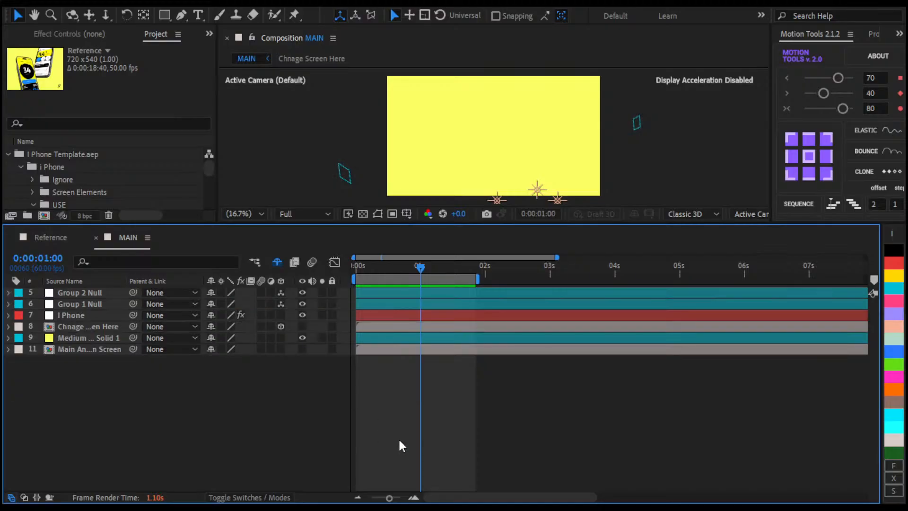
{"action": "key", "text": "ctrl+s"}
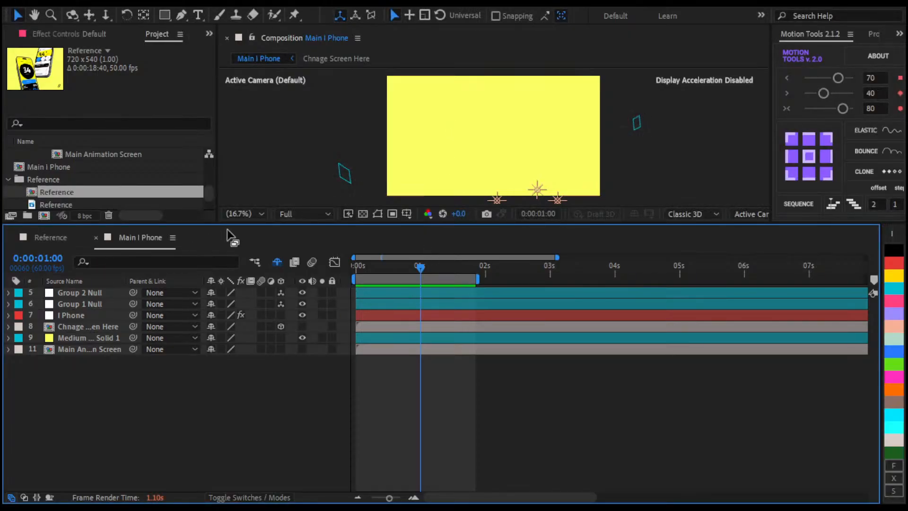
{"action": "left_click_drag", "start_coordinate": [235, 224], "coordinate": [229, 289]}
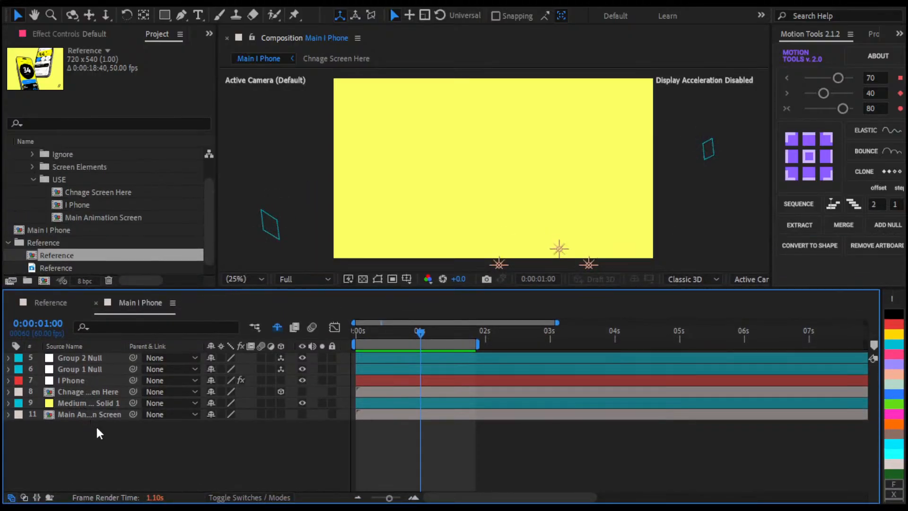
{"action": "key", "text": "ctrl+s"}
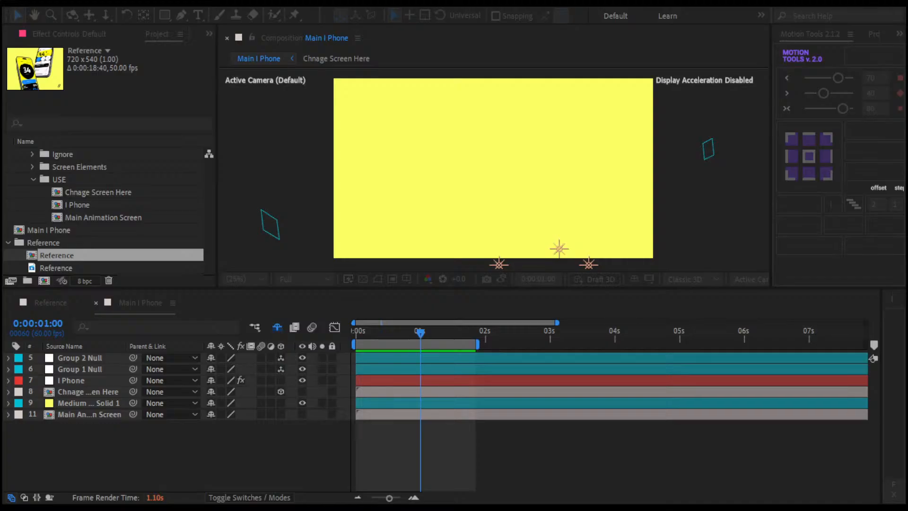
- Create a solid named Main Phone and copy the Element effect from the I Phone layer onto it
{"action": "key", "text": "Return"}
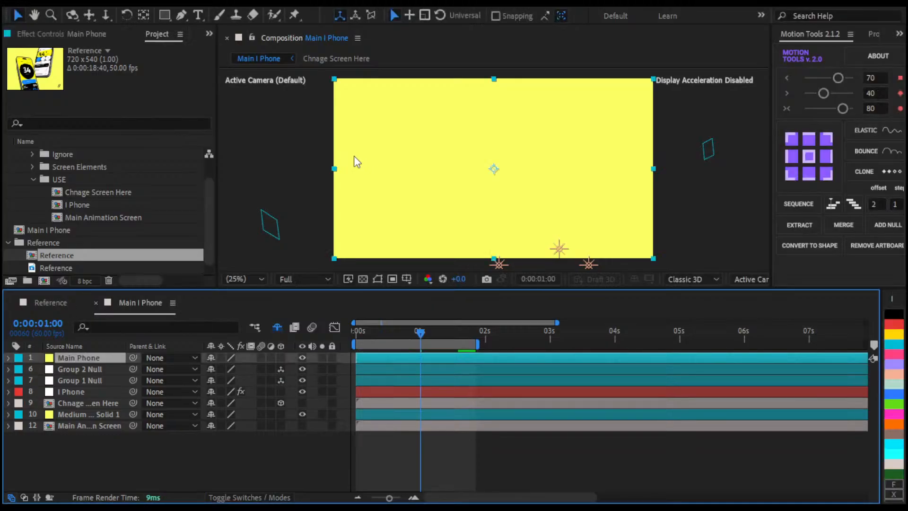
{"action": "key", "text": "ctrl+space"}
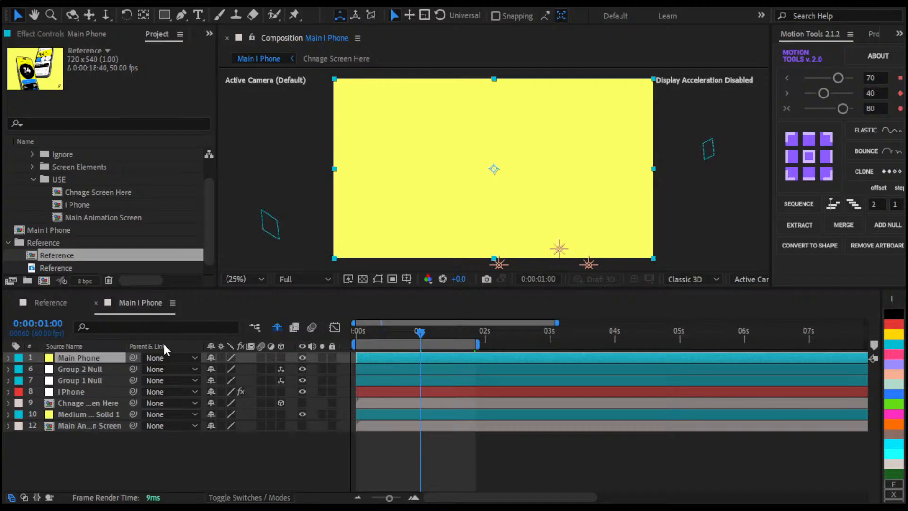
{"action": "left_click", "coordinate": [82, 391]}
{"action": "left_click", "coordinate": [78, 34]}
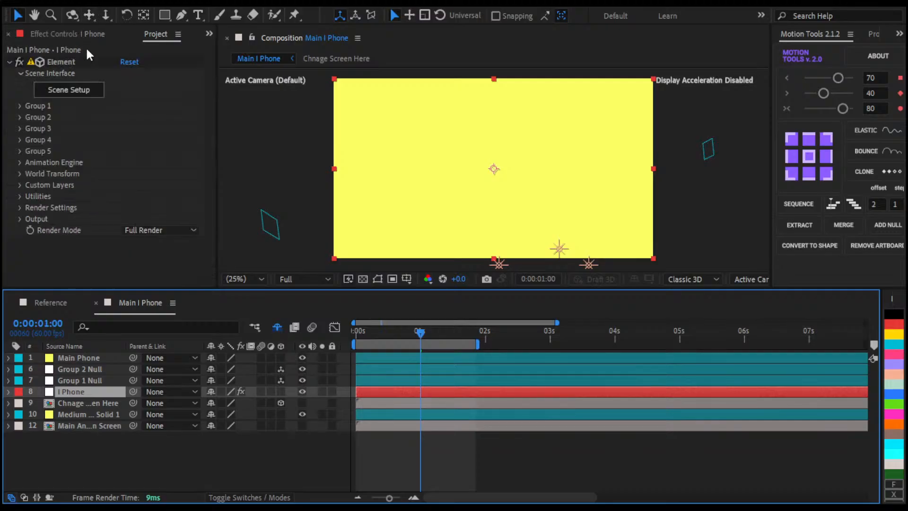
{"action": "left_click", "coordinate": [66, 61]}
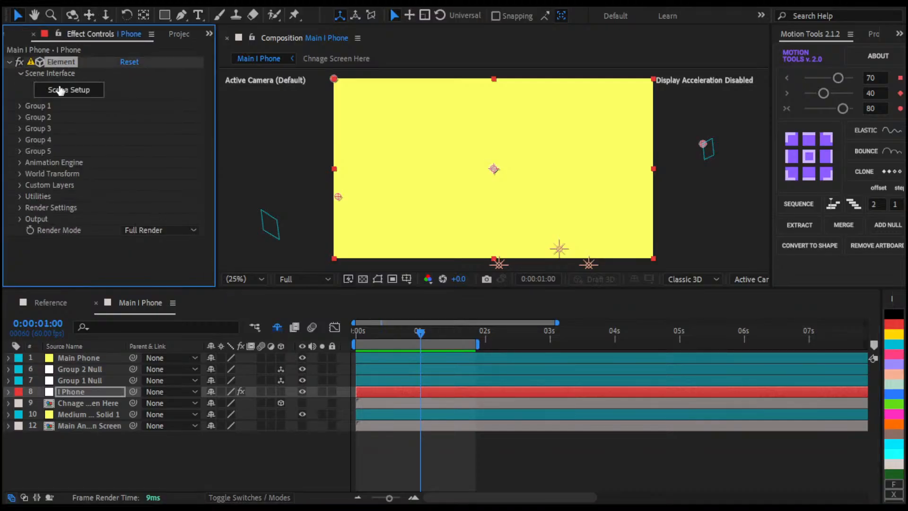
{"action": "left_click", "coordinate": [77, 357]}
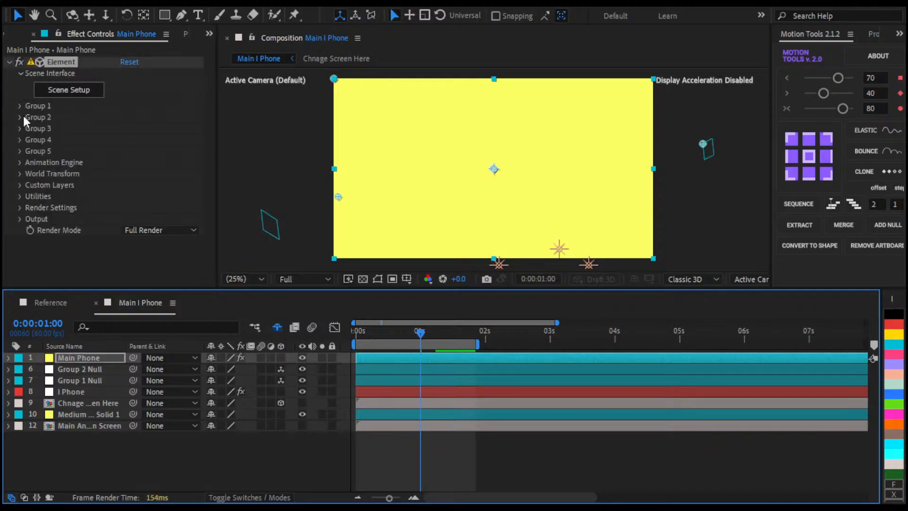
- Open the Main Phone layer's Element scene setup and choose a source layer for its Layer 1 custom texture map
{"action": "left_click", "coordinate": [71, 91]}
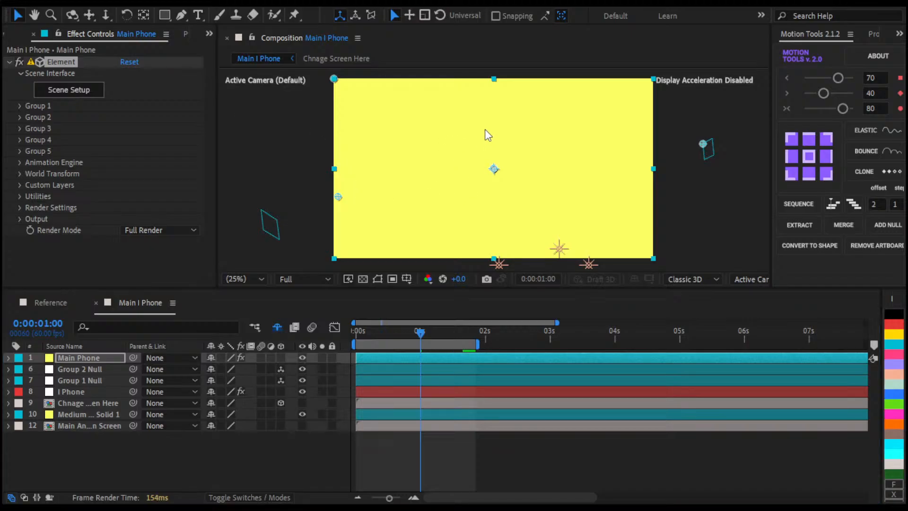
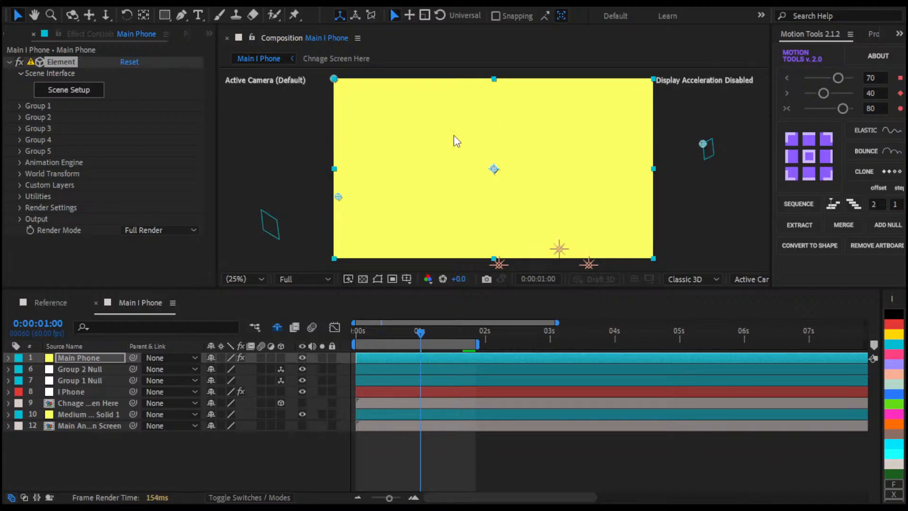
{"action": "left_click", "coordinate": [19, 185]}
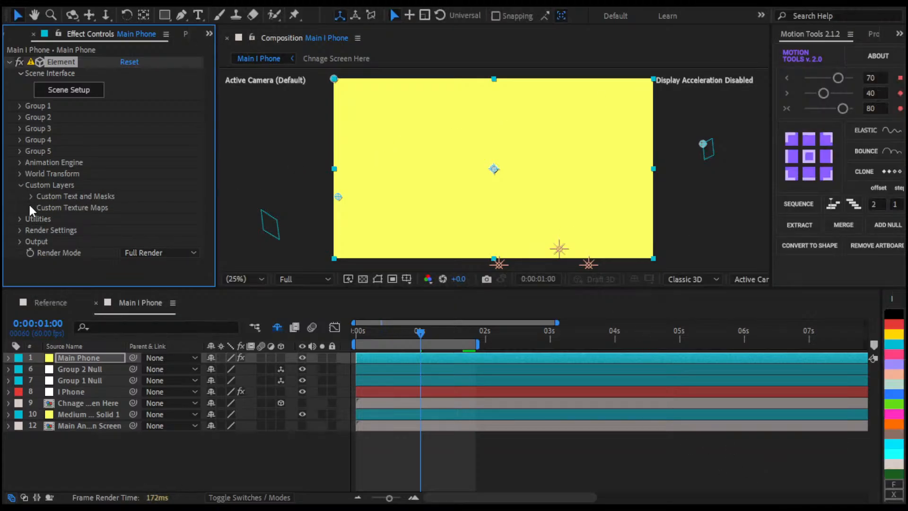
{"action": "left_click", "coordinate": [30, 207]}
{"action": "key", "text": "ctrl+z"}
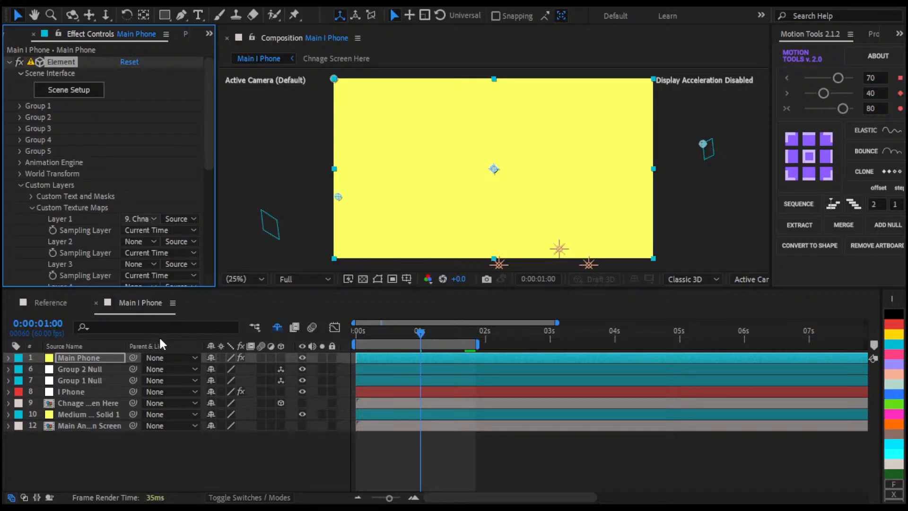
{"action": "left_click", "coordinate": [213, 344]}
{"action": "left_click", "coordinate": [21, 185]}
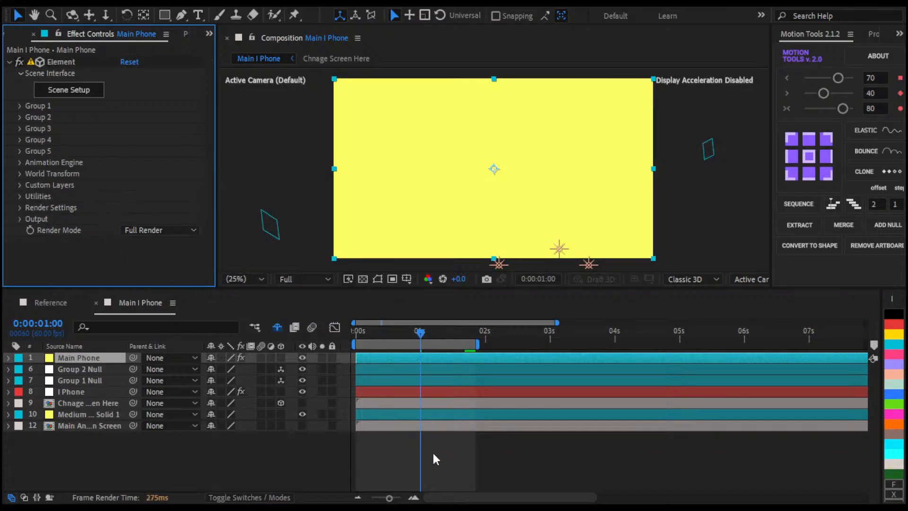
- Scrub the phone animation to 0:00:01:13 and check the Main Phone layer's Element scene setup
{"action": "left_click", "coordinate": [391, 340]}
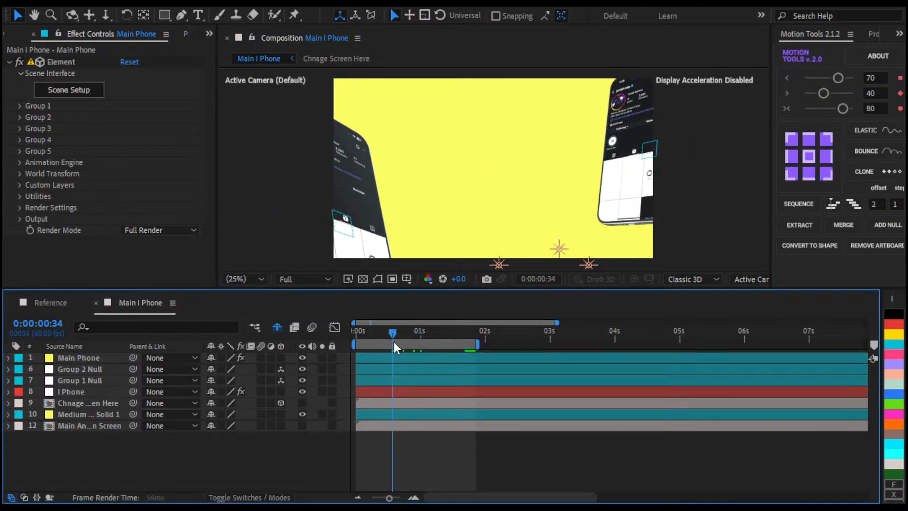
{"action": "left_click_drag", "start_coordinate": [394, 343], "coordinate": [434, 336]}
{"action": "left_click", "coordinate": [410, 356]}
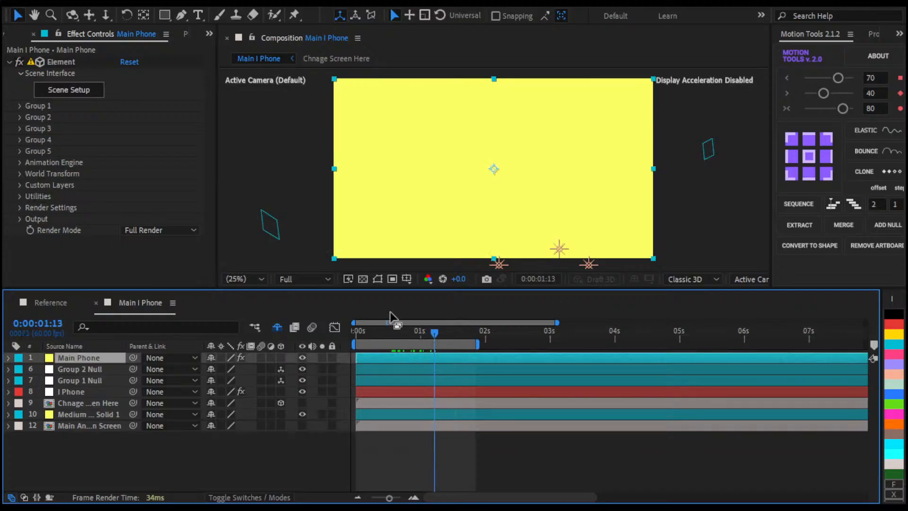
{"action": "scroll", "coordinate": [461, 205], "scroll_direction": "down", "scroll_amount": 2}
{"action": "scroll", "coordinate": [462, 212], "scroll_direction": "up", "scroll_amount": 1}
{"action": "scroll", "coordinate": [462, 213], "scroll_direction": "up", "scroll_amount": 1}
{"action": "left_click", "coordinate": [63, 91]}
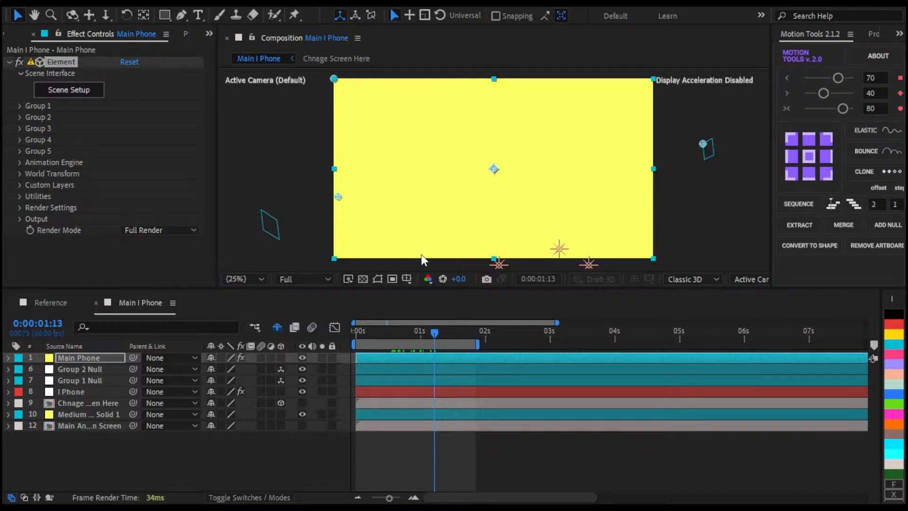
{"action": "left_click", "coordinate": [856, 50]}
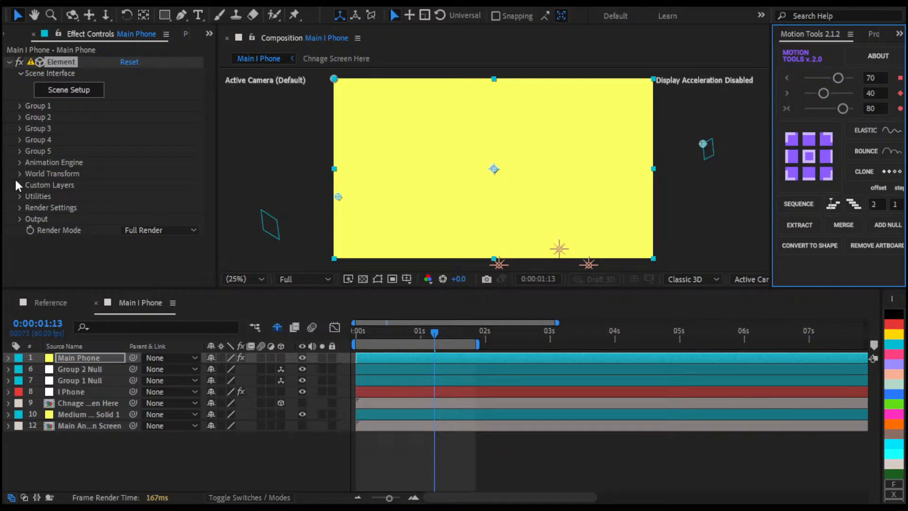
- Create a group null for Group 1 of the Main Phone's Element effect and try its position at 960, 540, 0
{"action": "left_click", "coordinate": [19, 106]}
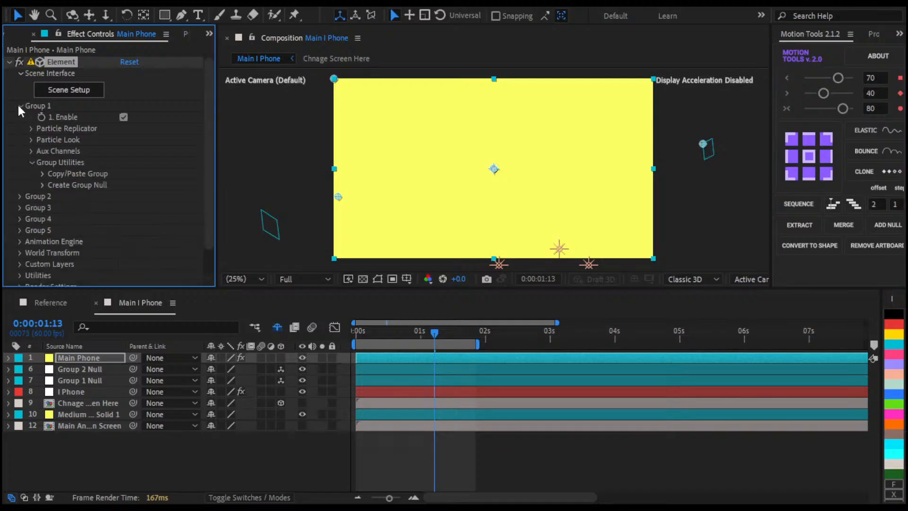
{"action": "left_click", "coordinate": [41, 185]}
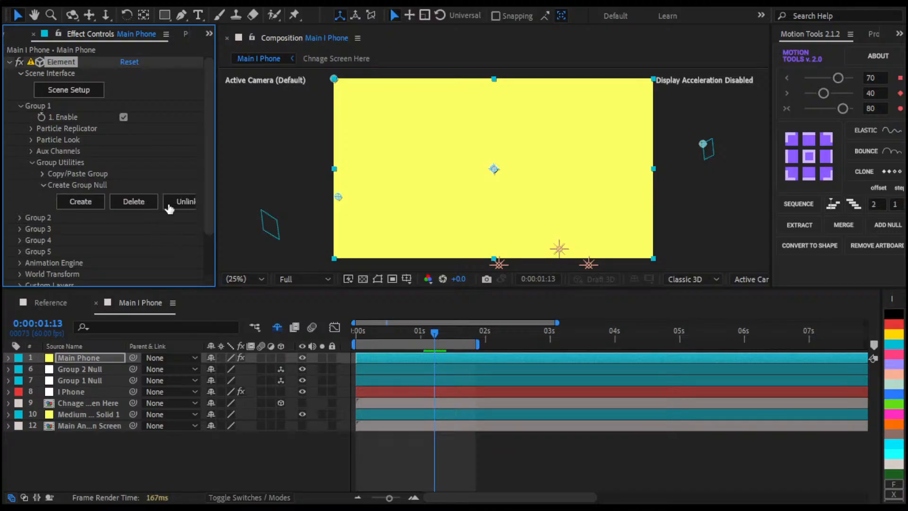
{"action": "left_click", "coordinate": [78, 202]}
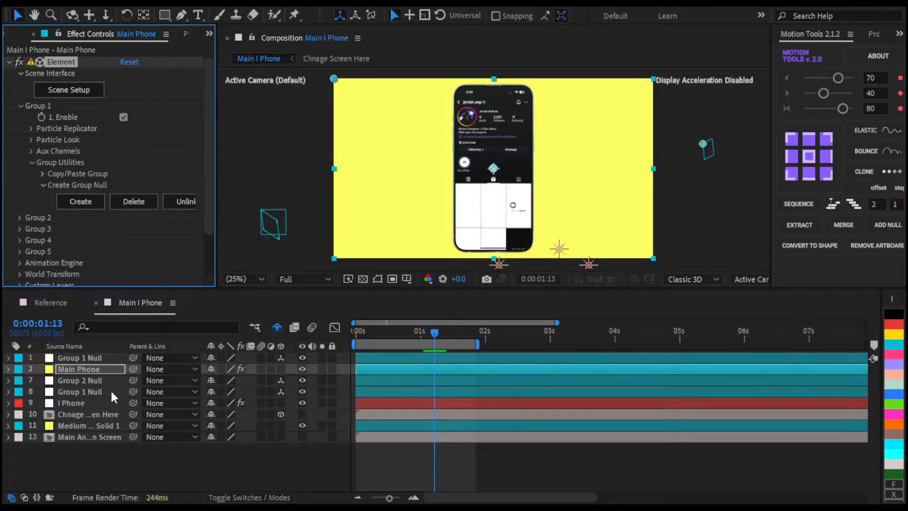
{"action": "left_click", "coordinate": [80, 358]}
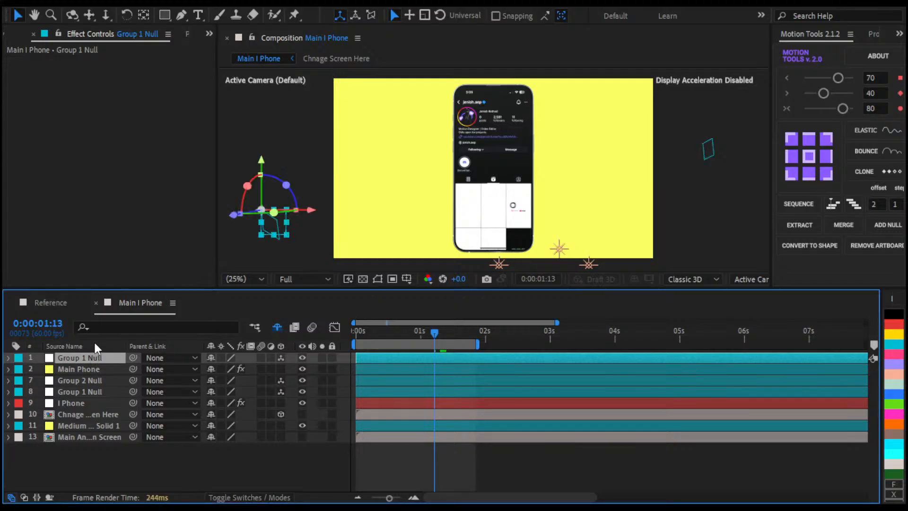
{"action": "key", "text": "p"}
{"action": "left_click", "coordinate": [110, 370]}
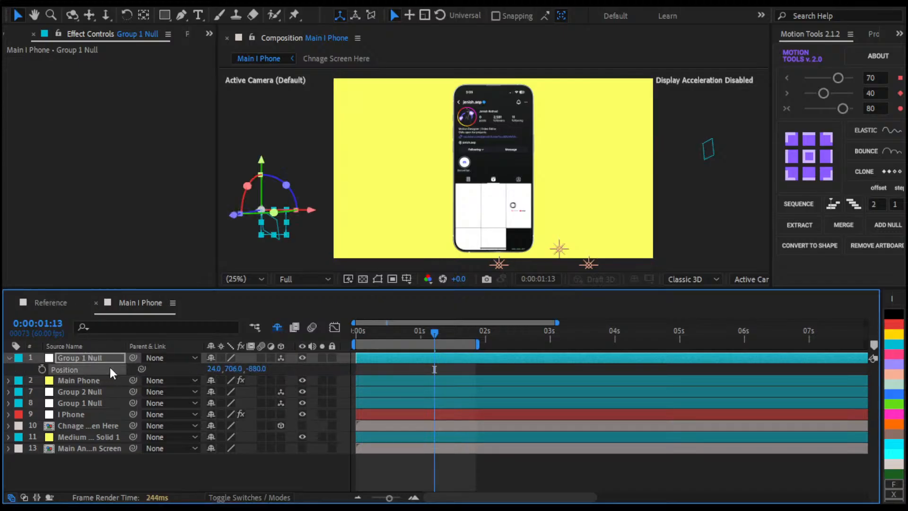
{"action": "key", "text": "ctrl+z"}
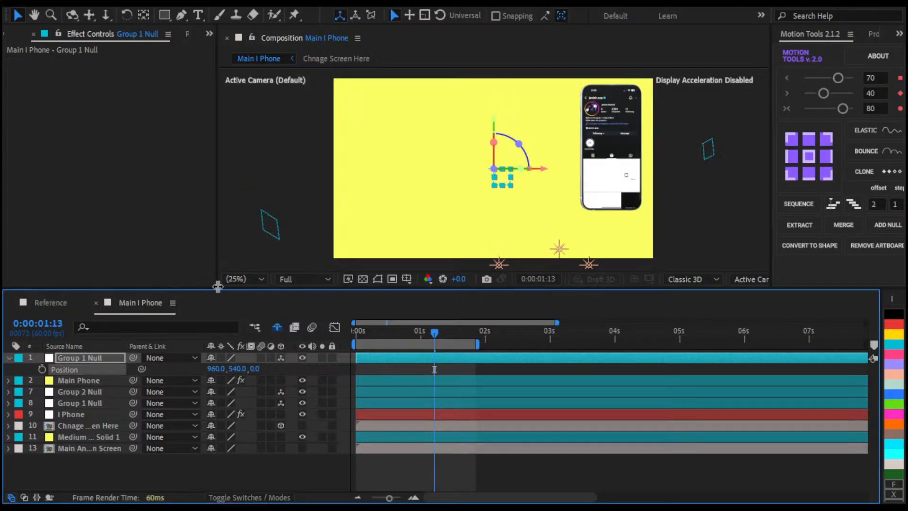
{"action": "key", "text": "ctrl+shift+z"}
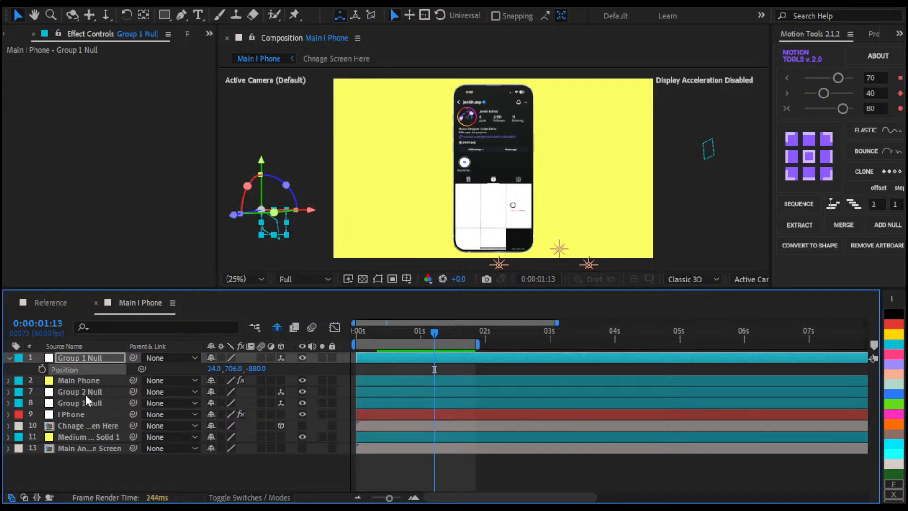
- Delete the Main Phone layer together with its Group 1 Null
{"action": "left_click", "coordinate": [68, 381]}
{"action": "left_click", "coordinate": [86, 361]}
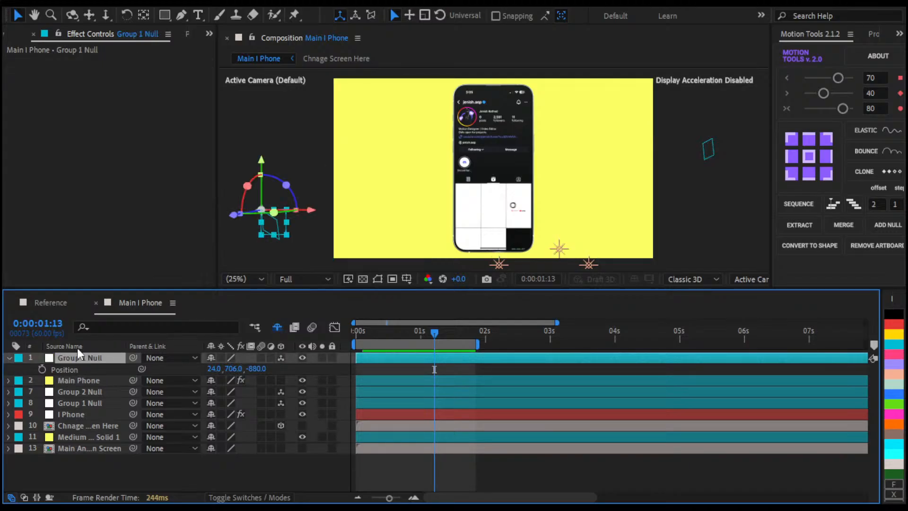
{"action": "left_click", "coordinate": [85, 382], "text": "ctrl"}
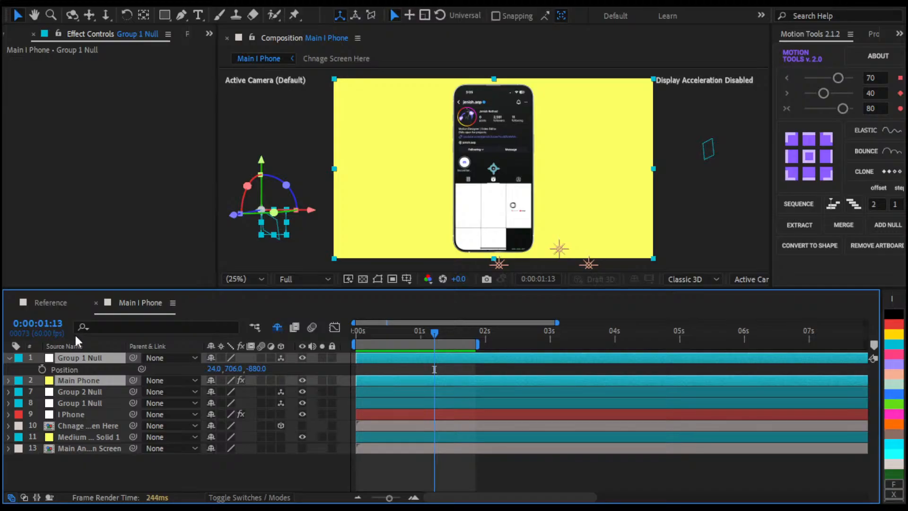
{"action": "key", "text": "Delete"}
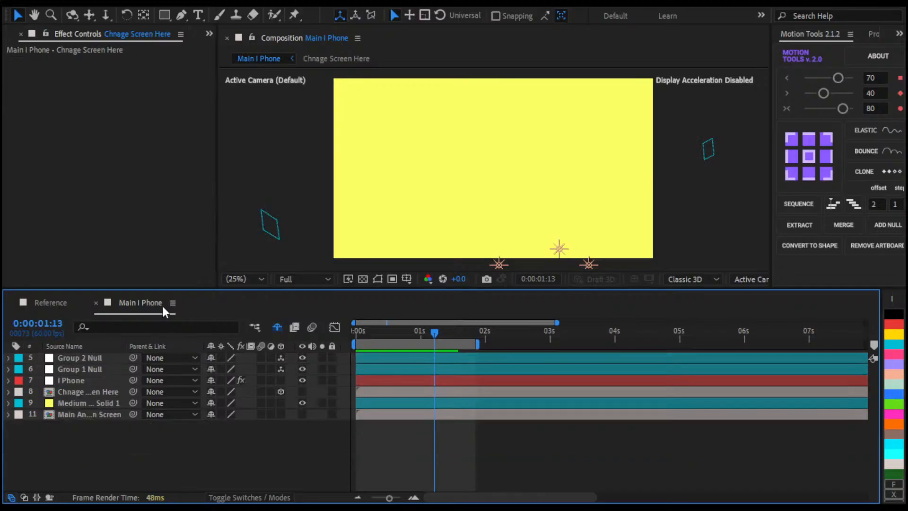
- Copy the Group 1 Null and I Phone layers from the I Phone composition into Main I Phone
{"action": "key", "text": "ctrl+0"}
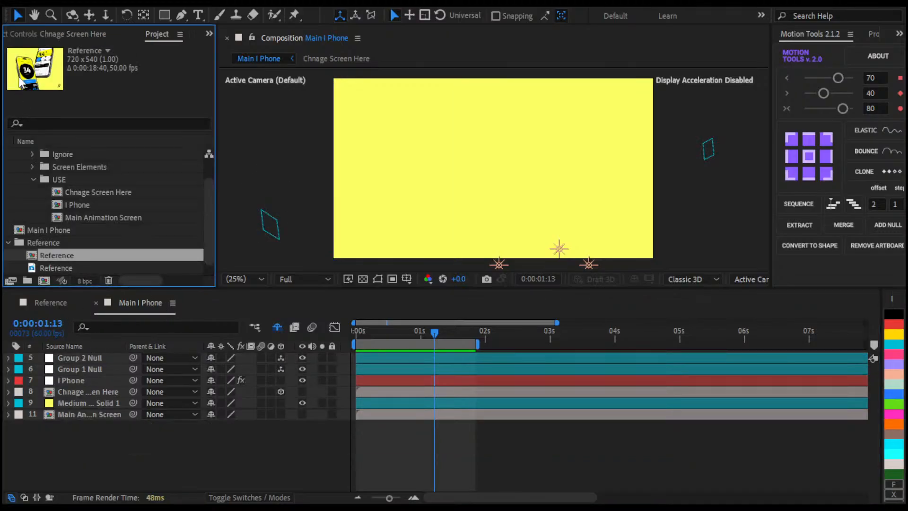
{"action": "double_click", "coordinate": [69, 205]}
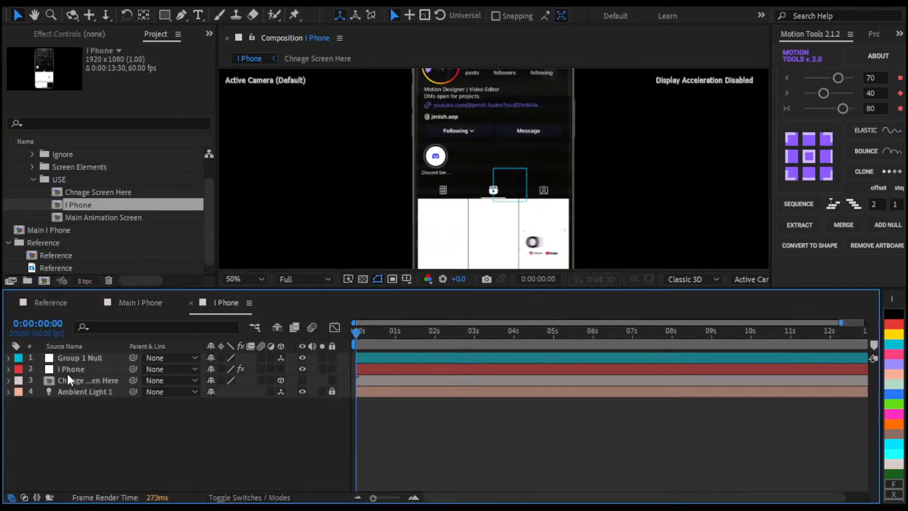
{"action": "left_click", "coordinate": [69, 373]}
{"action": "left_click", "coordinate": [87, 362], "text": "shift"}
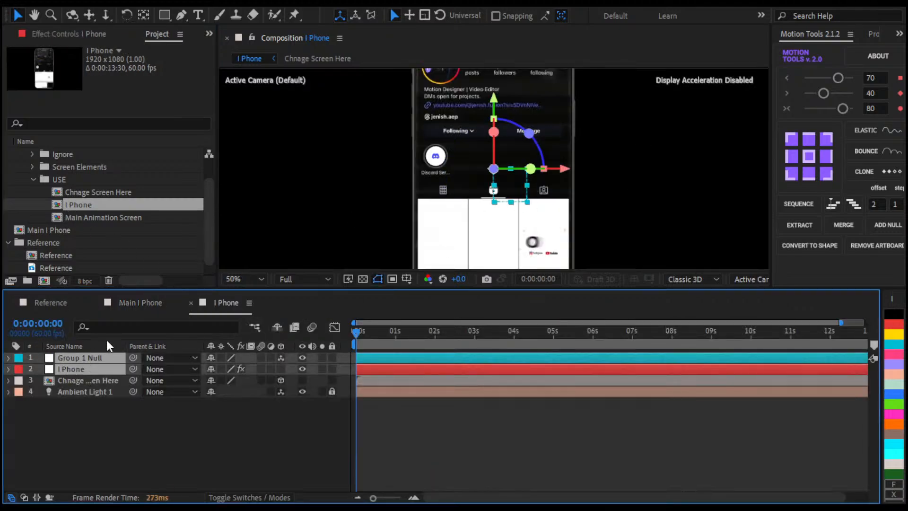
{"action": "left_click", "coordinate": [138, 304]}
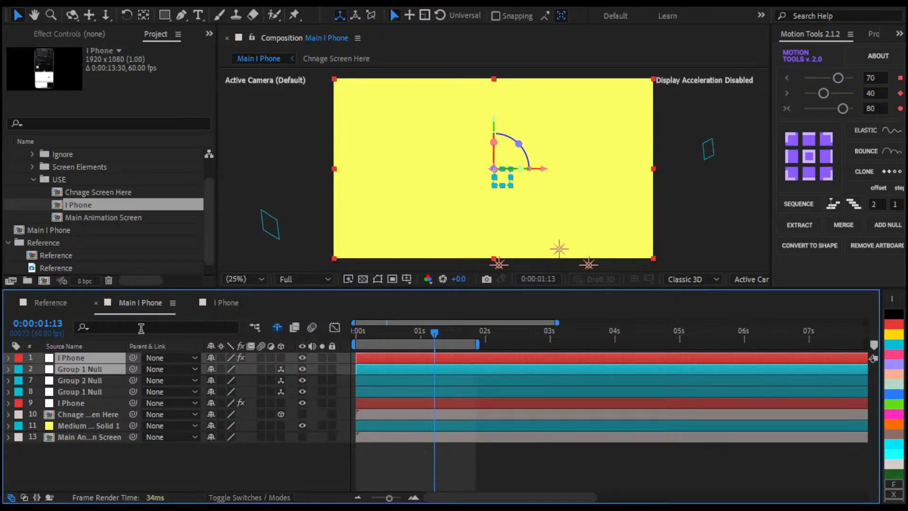
- Choose the Layer 1 custom texture map source in the pasted I Phone layer's Element effect and open its scene setup
{"action": "key", "text": "F3"}
{"action": "left_click", "coordinate": [76, 432]}
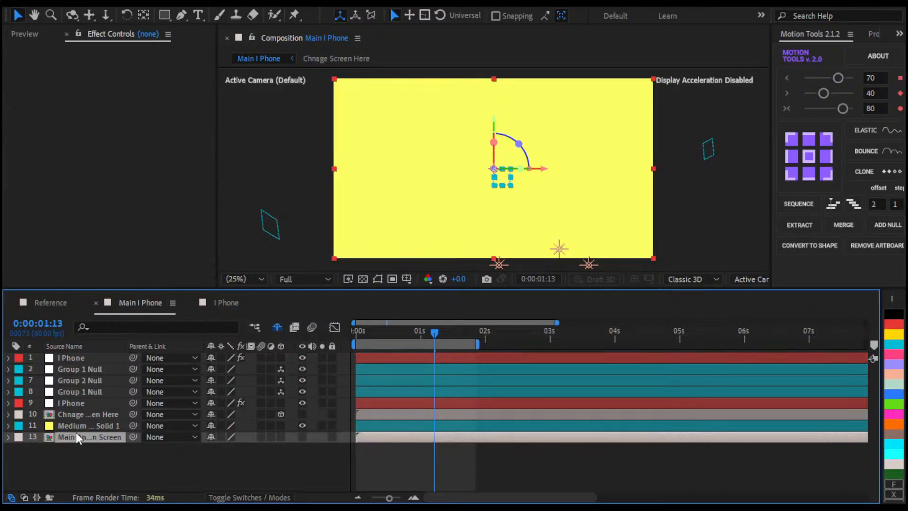
{"action": "left_click", "coordinate": [85, 373]}
{"action": "left_click", "coordinate": [96, 356]}
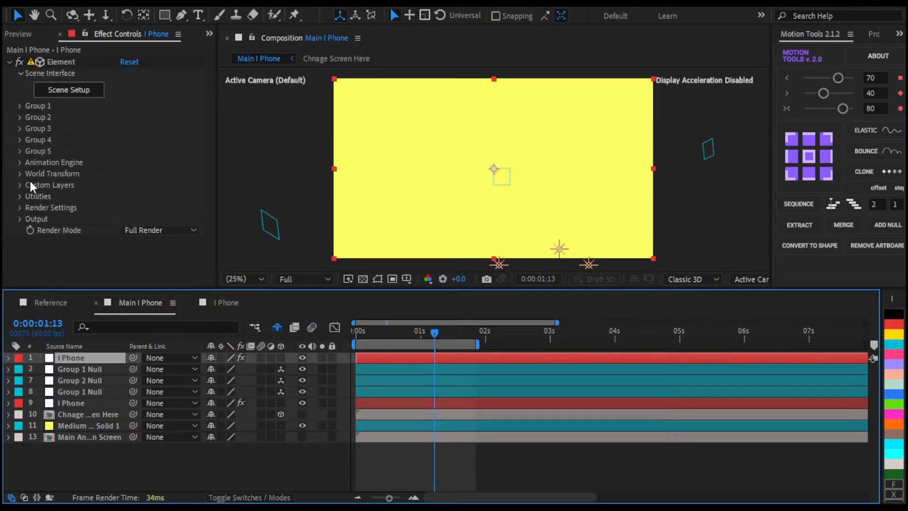
{"action": "left_click", "coordinate": [19, 186]}
{"action": "left_click", "coordinate": [29, 208]}
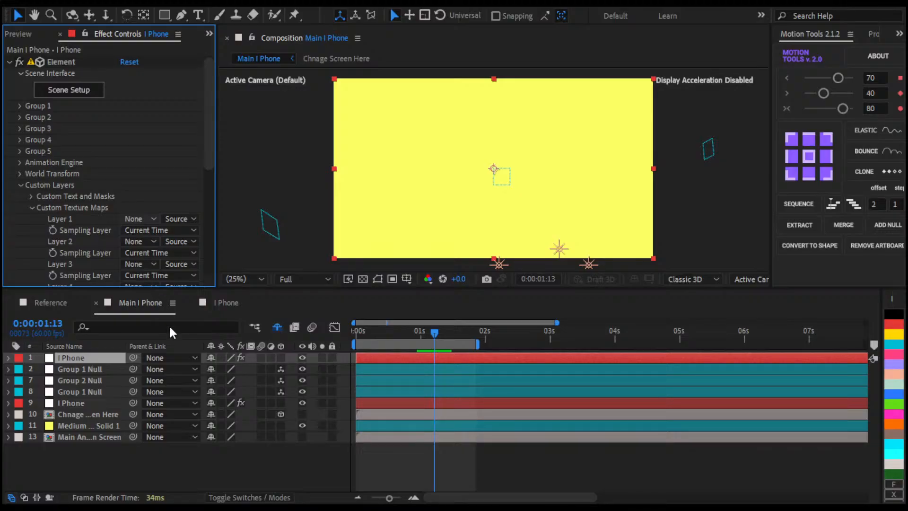
{"action": "left_click", "coordinate": [167, 353]}
{"action": "left_click", "coordinate": [20, 186]}
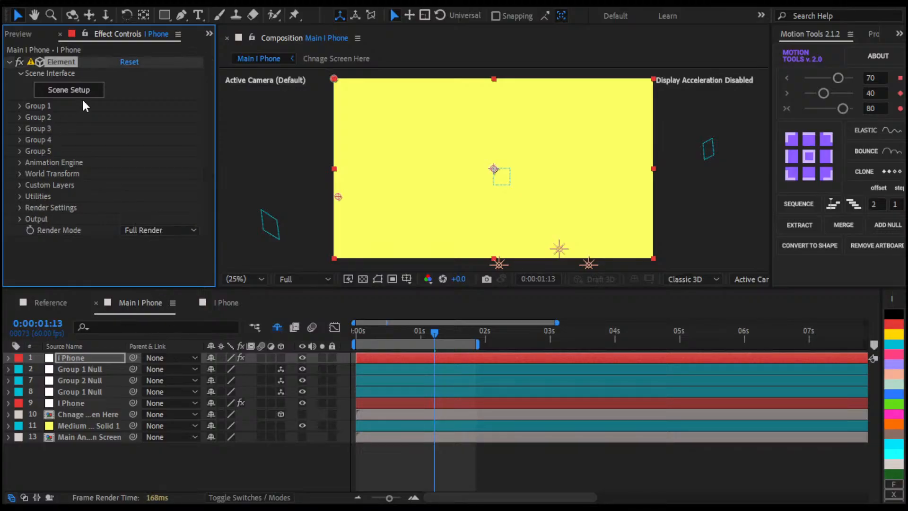
{"action": "left_click", "coordinate": [83, 99]}
- Lock the Group 2 Null layer, delete the pasted Group 1 Null and select the topmost I Phone layer
{"action": "left_click", "coordinate": [332, 381]}
{"action": "left_click", "coordinate": [361, 369]}
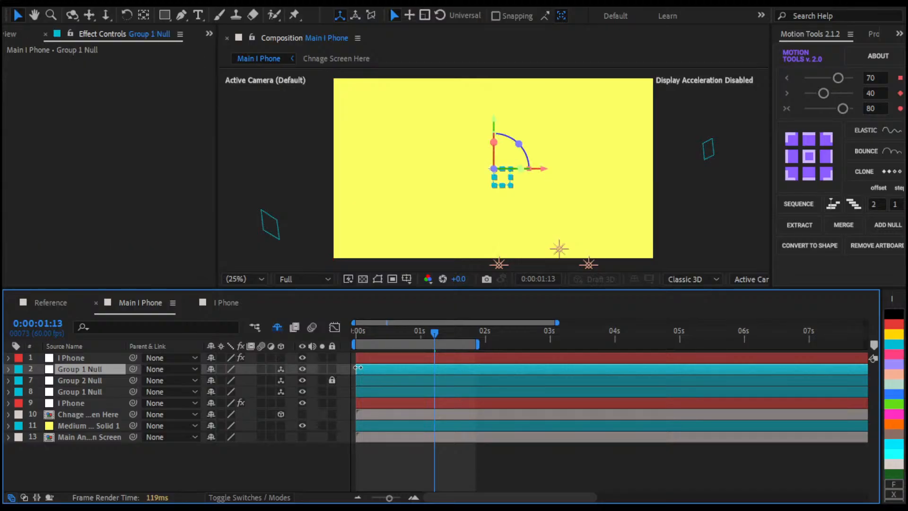
{"action": "key", "text": "Delete"}
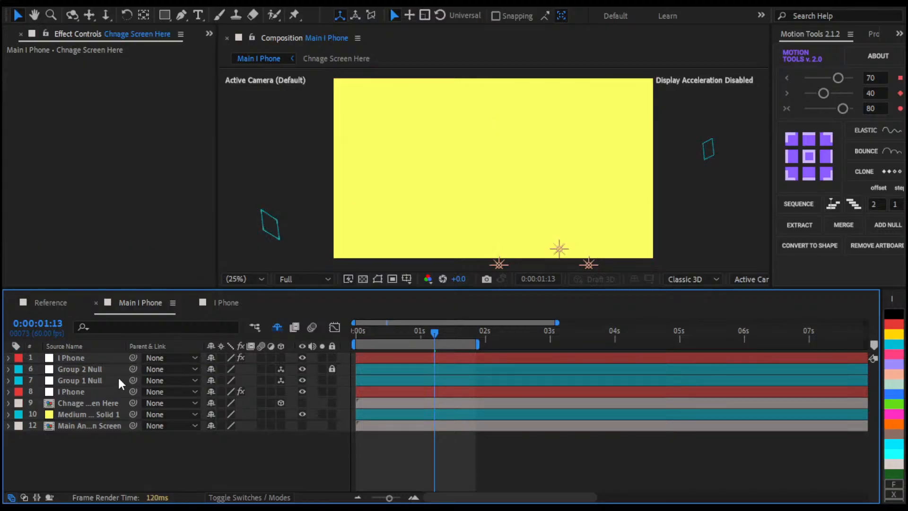
{"action": "left_click", "coordinate": [108, 358]}
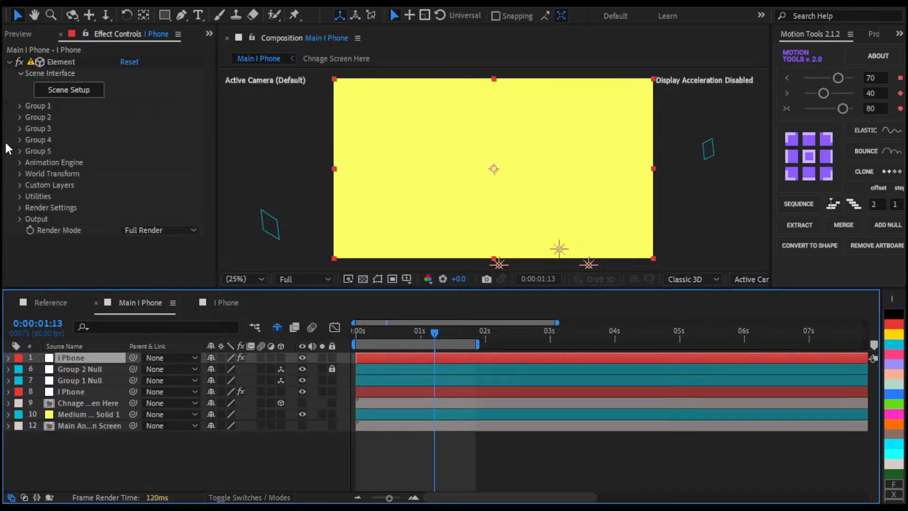
- Create a group null for Group 1 in the topmost I Phone layer's Element effect and select that null
{"action": "left_click", "coordinate": [16, 105]}
{"action": "left_click", "coordinate": [41, 185]}
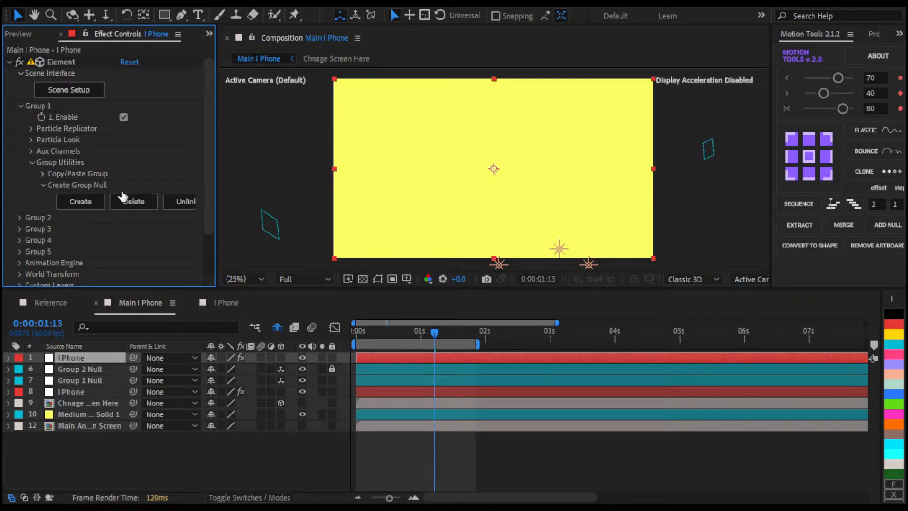
{"action": "left_click", "coordinate": [149, 206]}
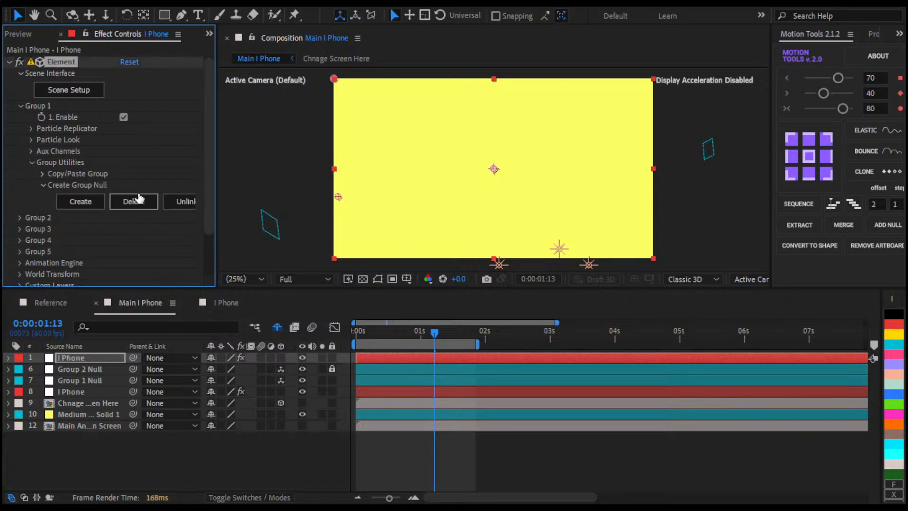
{"action": "left_click", "coordinate": [75, 205]}
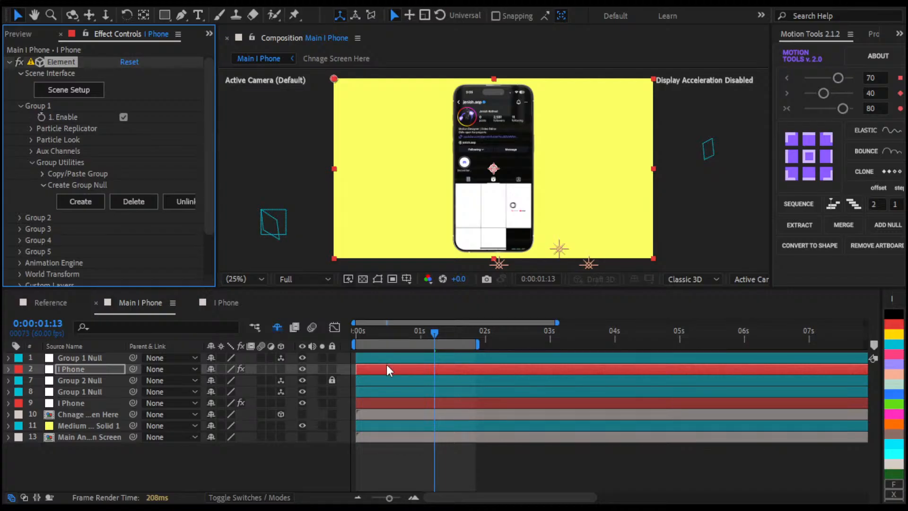
{"action": "left_click", "coordinate": [383, 359]}
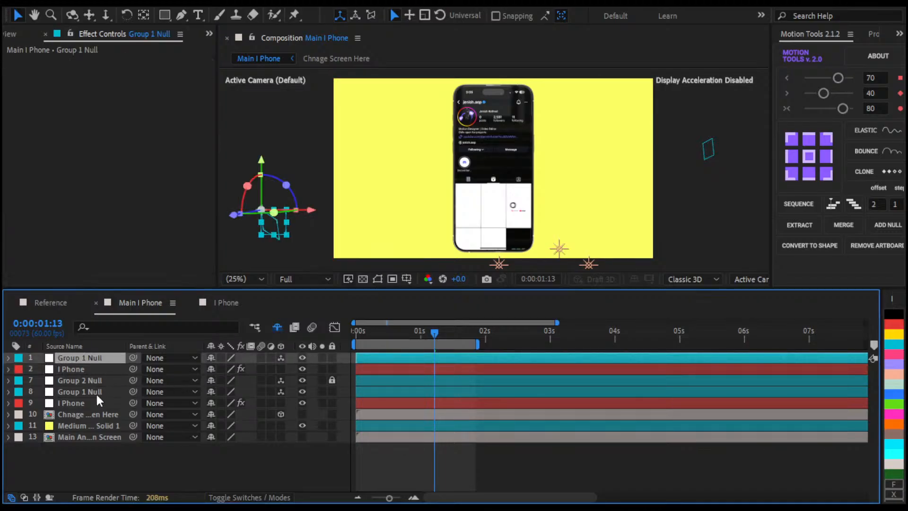
- Open the Main Animation Screen composition and delete its profile screenshot PNG layer
{"action": "double_click", "coordinate": [82, 434]}
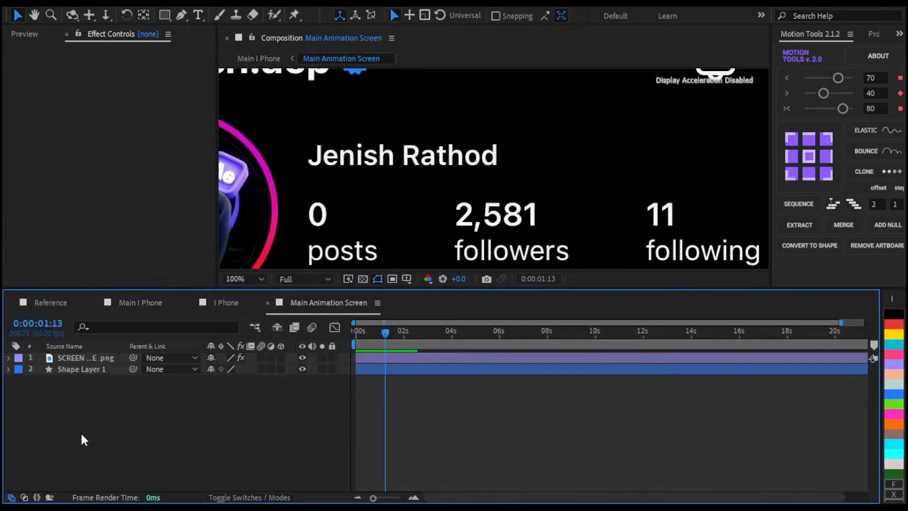
{"action": "left_click", "coordinate": [427, 356]}
{"action": "key", "text": "Delete"}
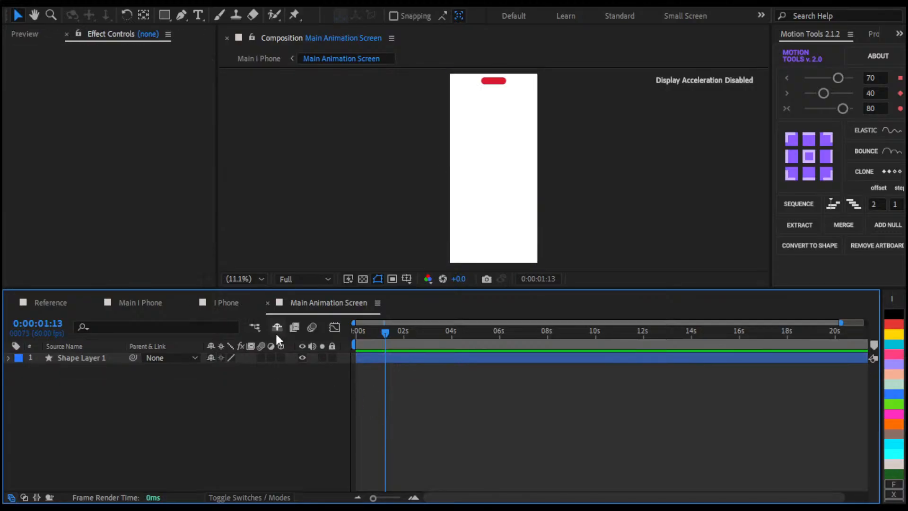
- Switch to File Explorer, bring 052.jpg from the Cloud Patterns folder into Main Animation Screen and fit it to the composition's height
{"action": "key", "text": "alt+Tab"}
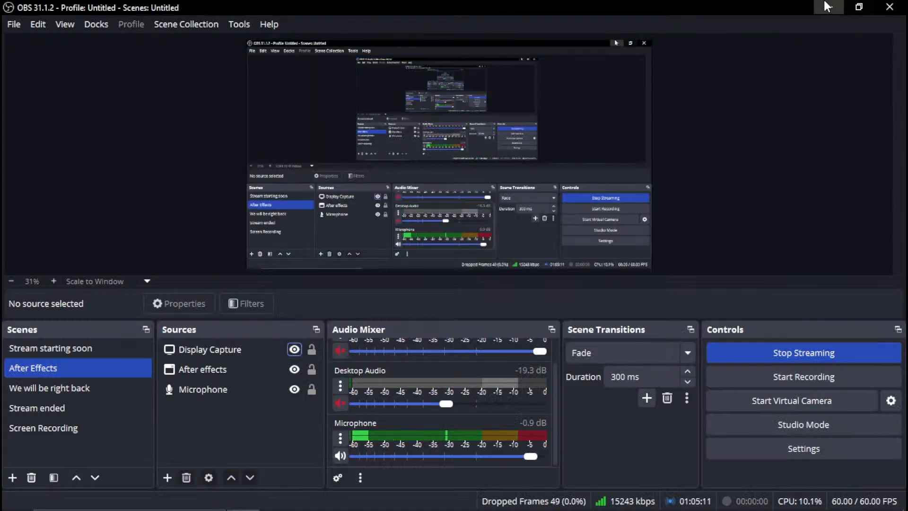
{"action": "left_click", "coordinate": [826, 4]}
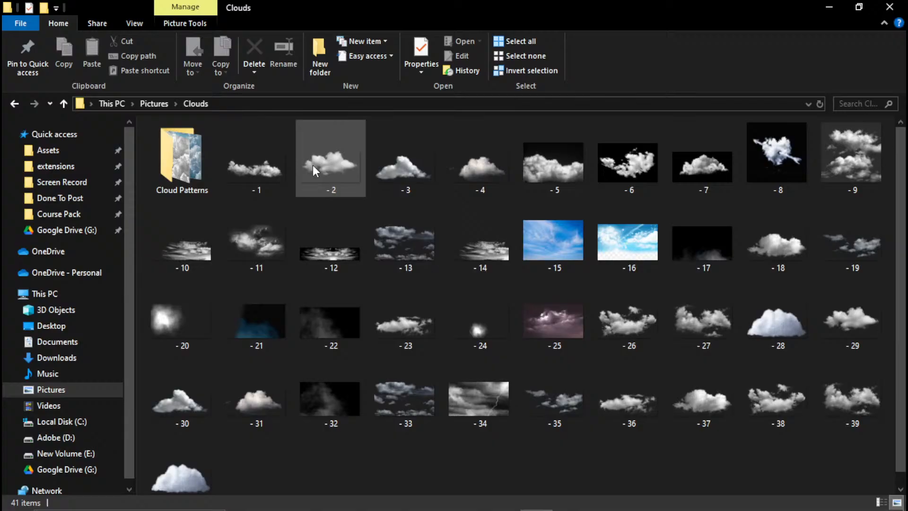
{"action": "double_click", "coordinate": [199, 158]}
{"action": "scroll", "coordinate": [430, 319], "scroll_direction": "down", "scroll_amount": 3}
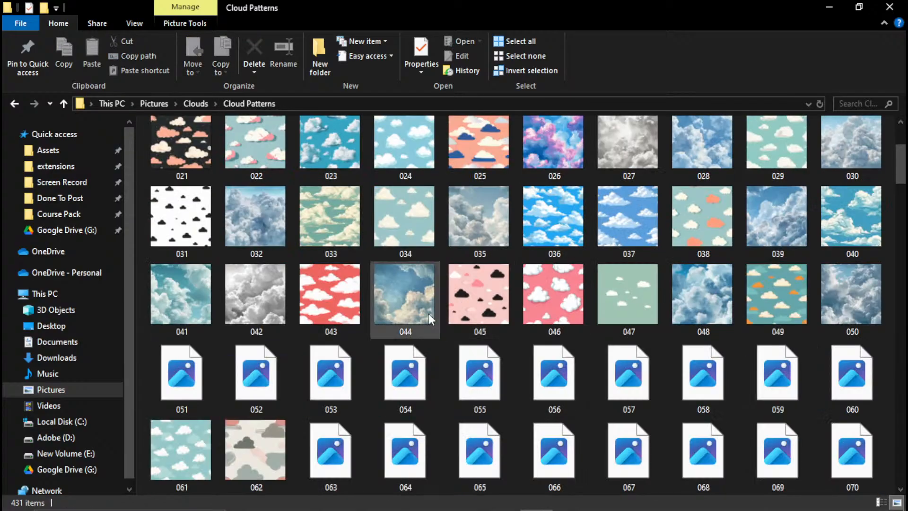
{"action": "left_click_drag", "start_coordinate": [265, 375], "coordinate": [429, 420]}
{"action": "key", "text": "ctrl+alt+shift+h"}
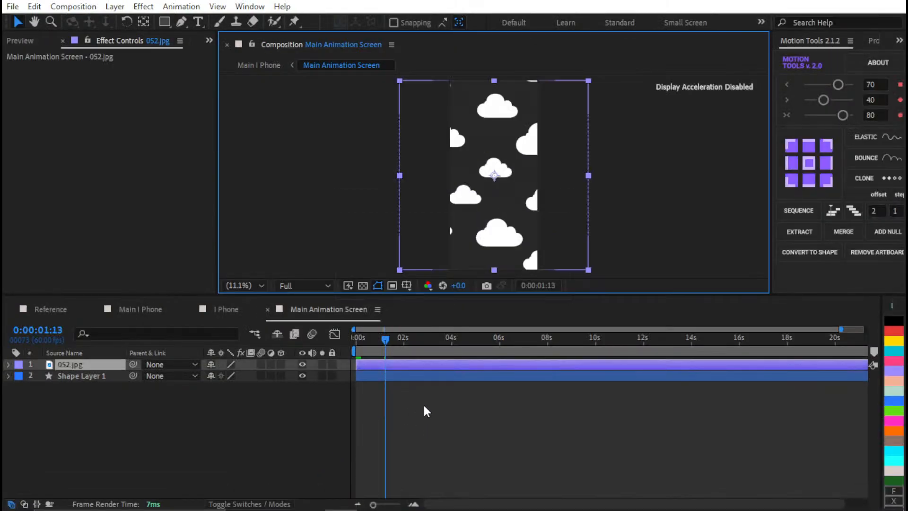
- Return to the Main I Phone composition and rename its topmost I Phone layer as Main I Phone
{"action": "left_click", "coordinate": [373, 448]}
{"action": "left_click", "coordinate": [141, 310]}
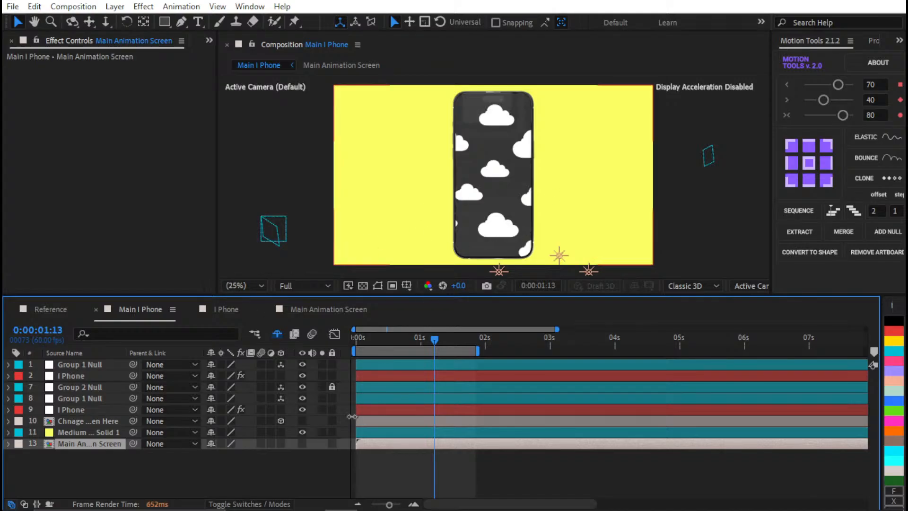
{"action": "left_click", "coordinate": [346, 465]}
{"action": "left_click", "coordinate": [81, 374]}
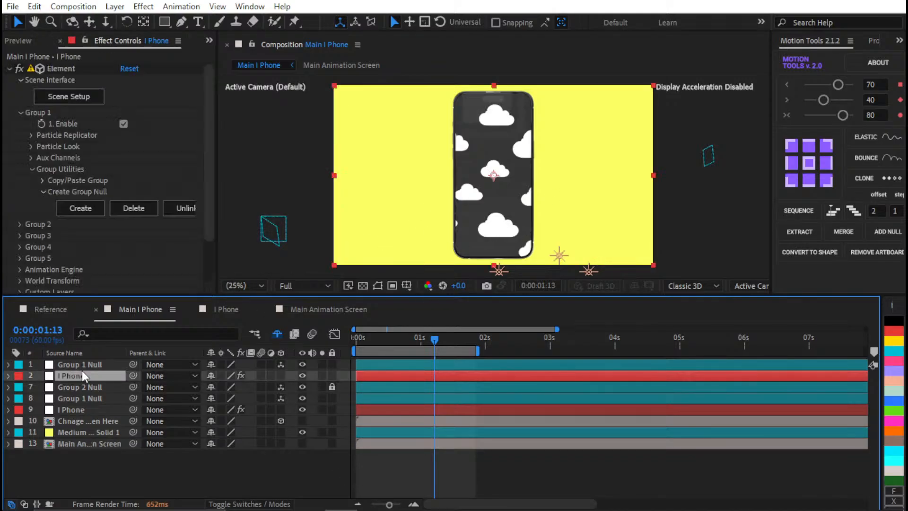
{"action": "key", "text": "Return"}
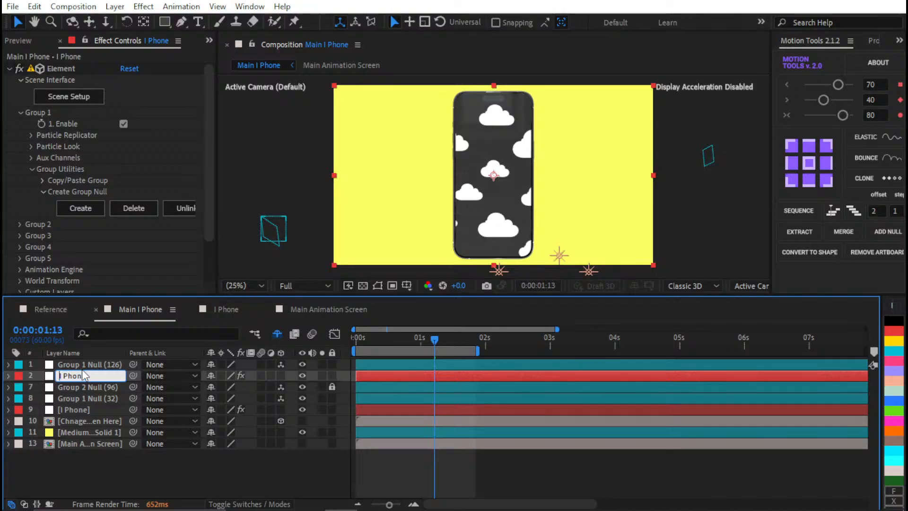
{"action": "type", "text": "Main"}
{"action": "key", "text": "Delete"}
{"action": "type", "text": "I"}
{"action": "key", "text": "Return"}
- Rename the topmost Group 1 Null layer as MAIN iPHONE NULL and save the project
{"action": "left_click", "coordinate": [105, 367]}
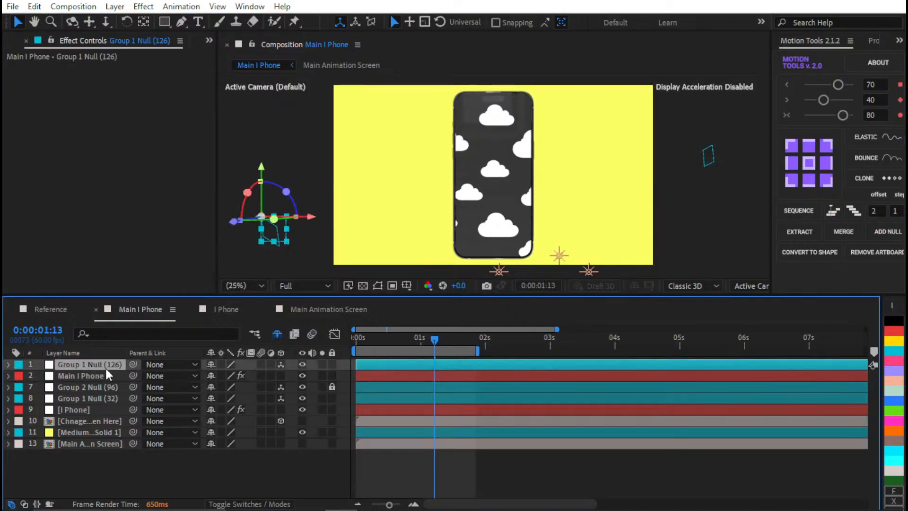
{"action": "key", "text": "Return"}
{"action": "type", "text": "MAIN"}
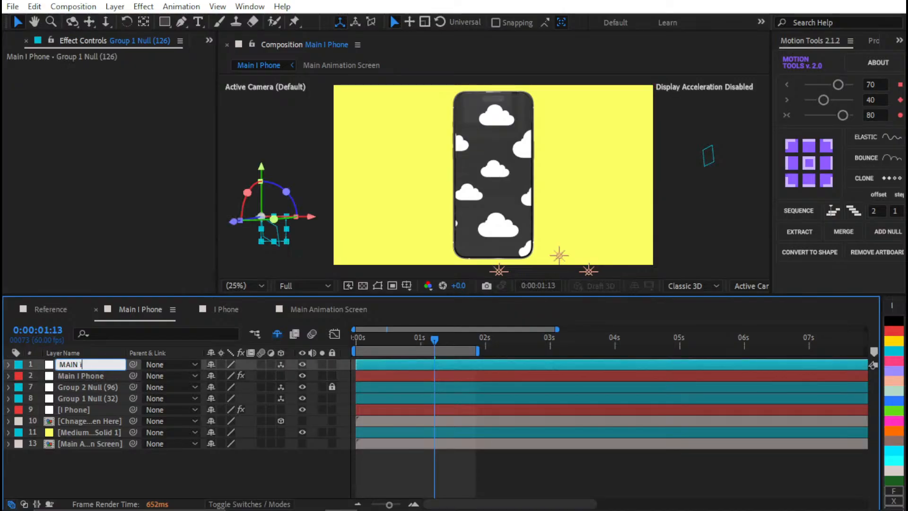
{"action": "type", "text": " iPHONE nULL"}
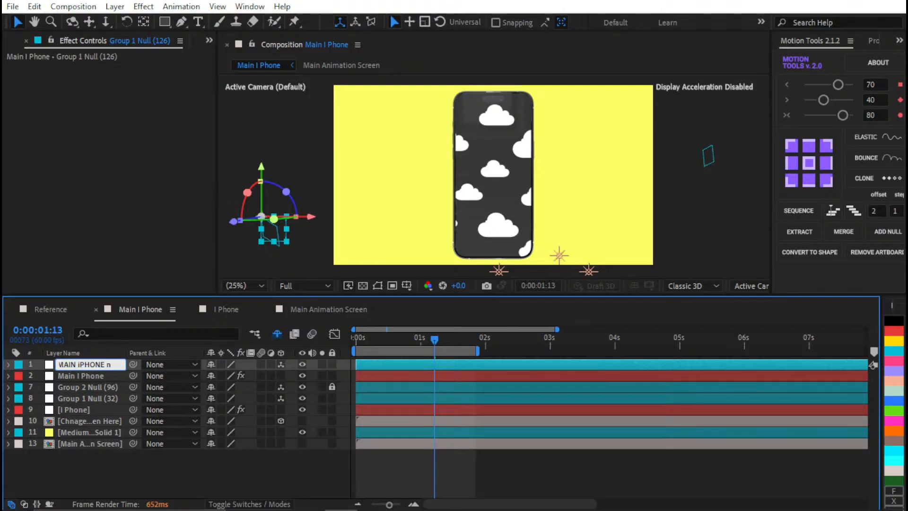
{"action": "key", "text": "Return"}
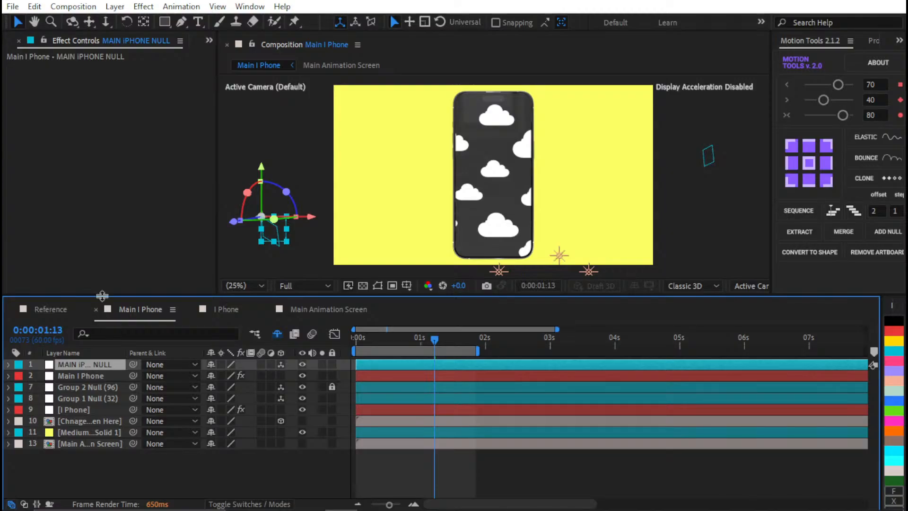
{"action": "key", "text": "ctrl+s"}
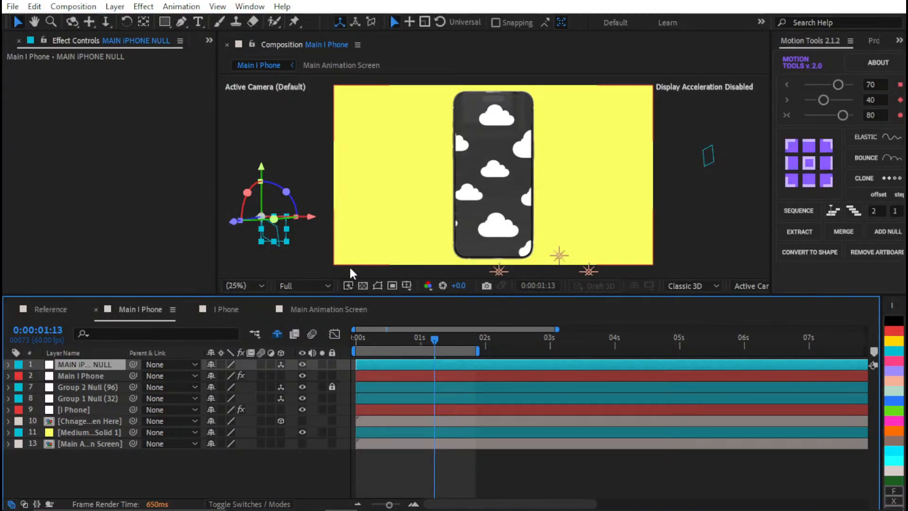
- Examine the MAIN iPHONE NULL layer's placement in the composition along with its rotation and position properties
{"action": "left_click", "coordinate": [73, 376]}
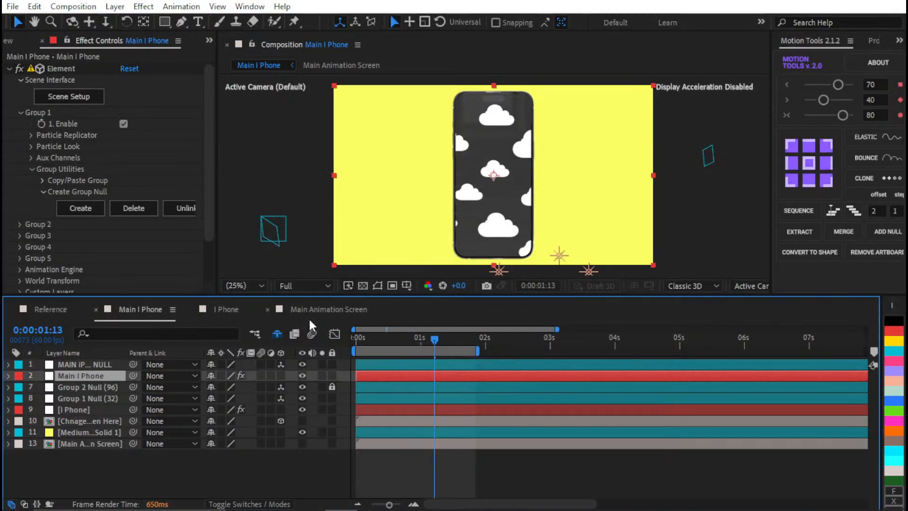
{"action": "left_click", "coordinate": [78, 365]}
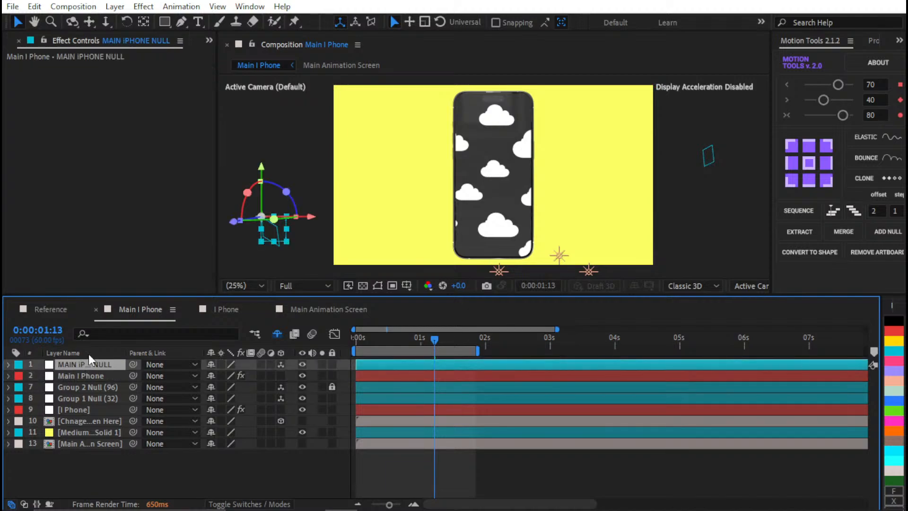
{"action": "scroll", "coordinate": [591, 134], "scroll_direction": "down", "scroll_amount": 2}
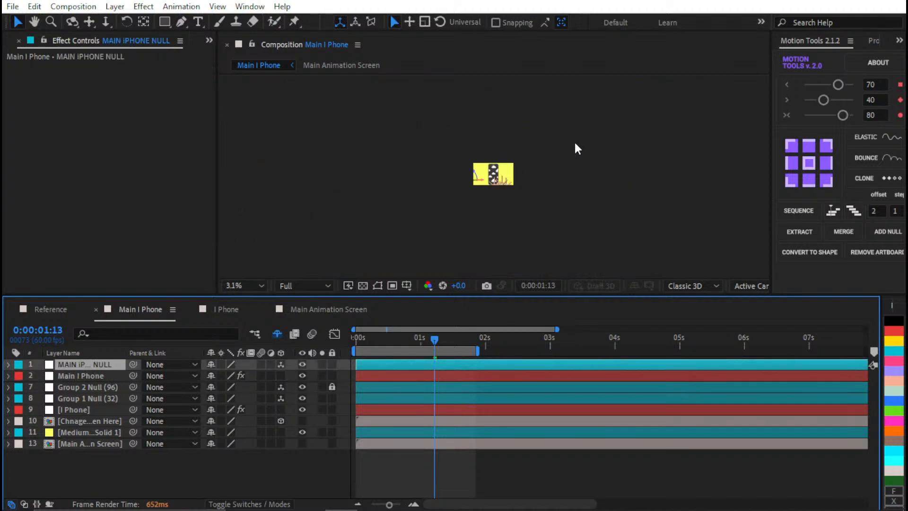
{"action": "scroll", "coordinate": [562, 153], "scroll_direction": "up", "scroll_amount": 2}
{"action": "scroll", "coordinate": [561, 150], "scroll_direction": "down", "scroll_amount": 1}
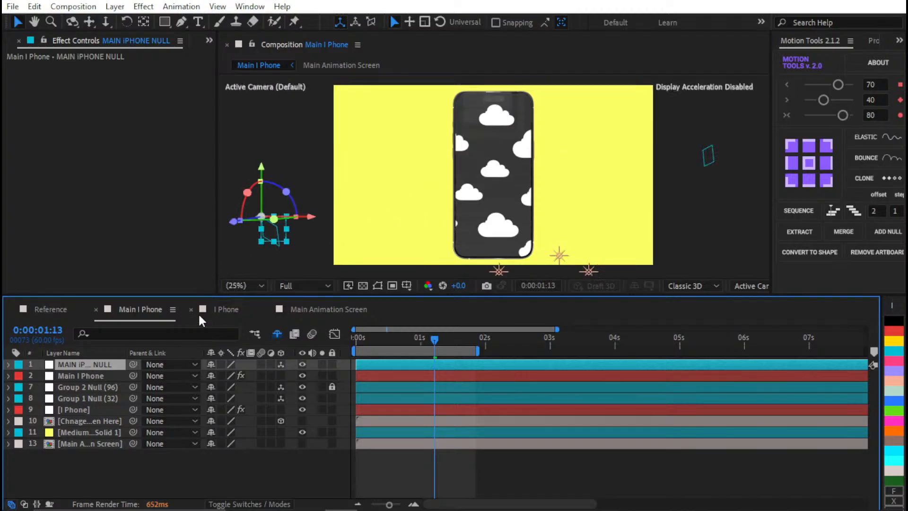
{"action": "key", "text": "r"}
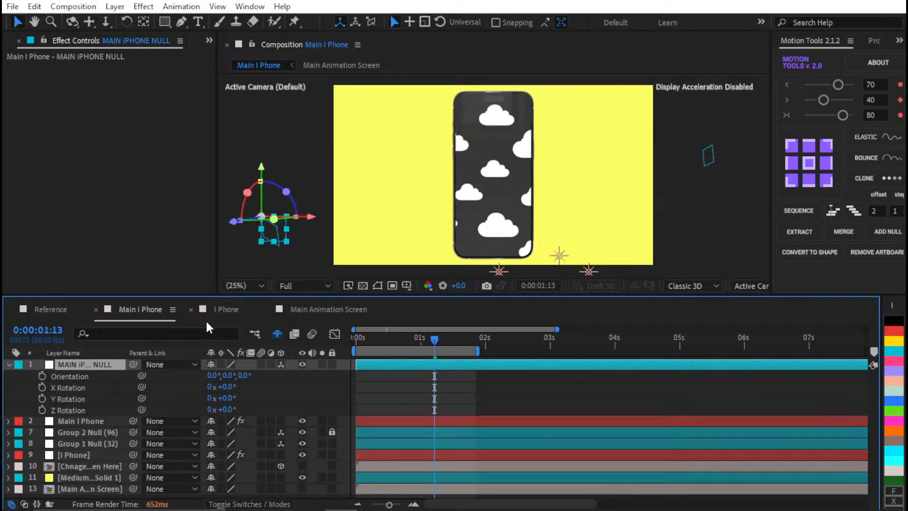
{"action": "key", "text": "ctrl+0"}
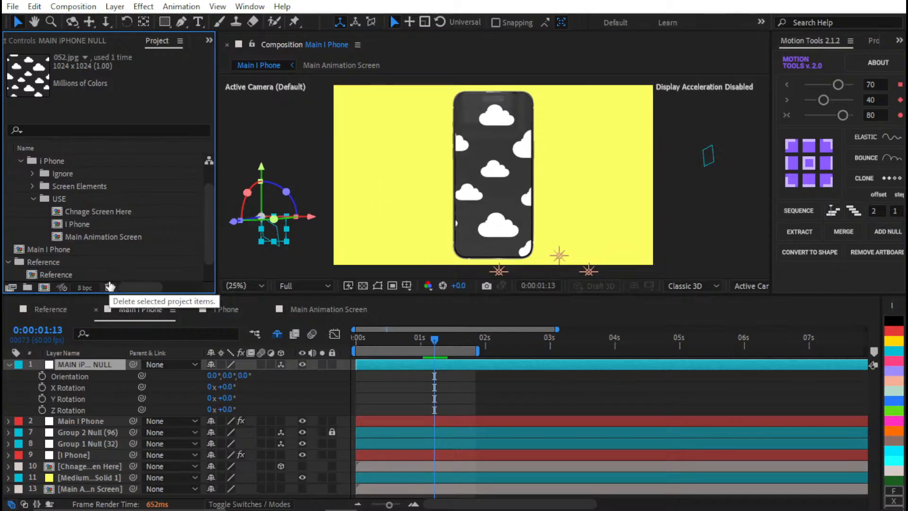
{"action": "left_click", "coordinate": [78, 225]}
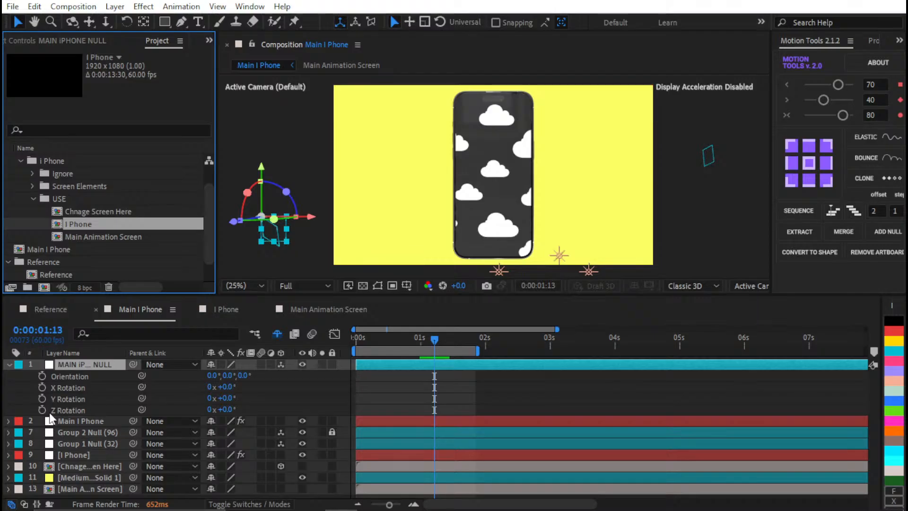
{"action": "left_click", "coordinate": [95, 361]}
{"action": "key", "text": "p"}
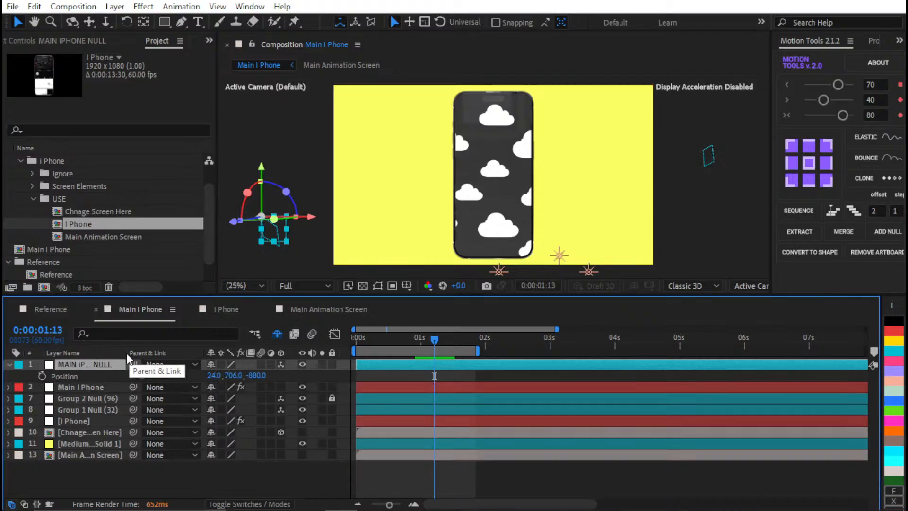
- Try to drive the MAIN iPHONE NULL's Anchor Point with the expression toComp(0,0,0)
{"action": "key", "text": "a"}
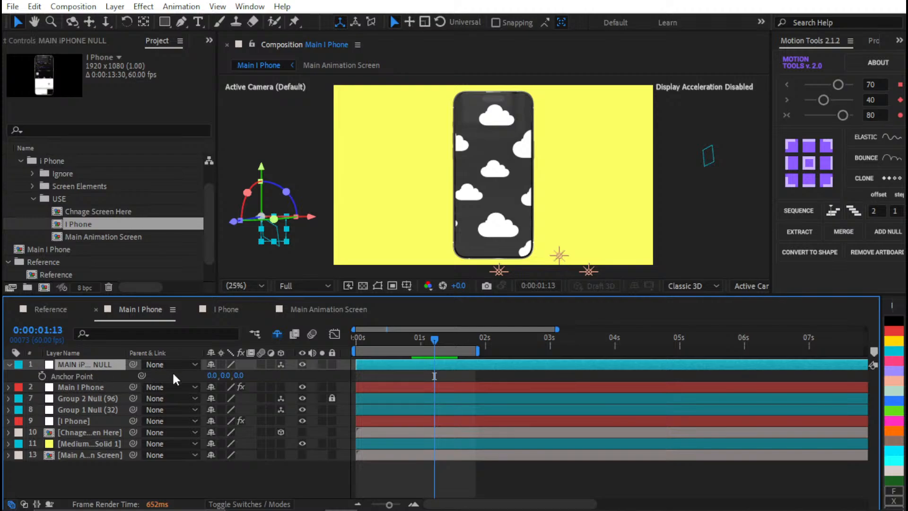
{"action": "left_click", "coordinate": [67, 376]}
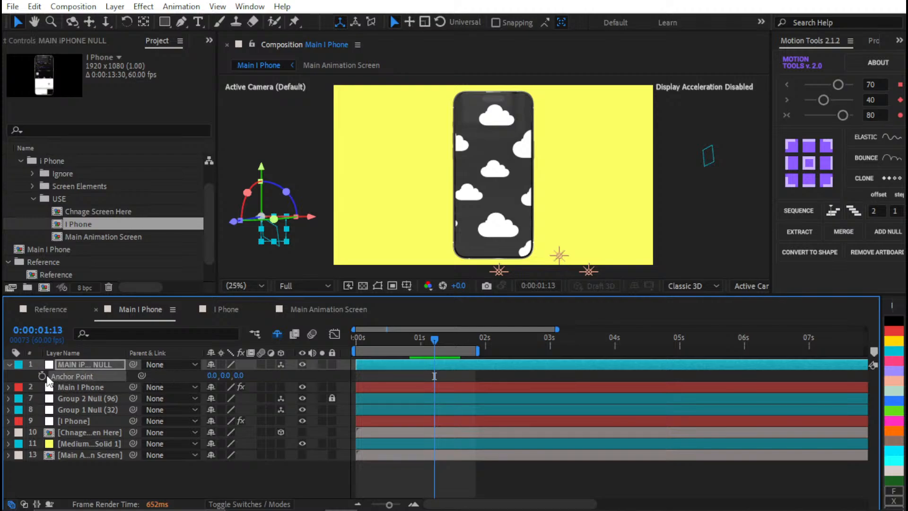
{"action": "left_click", "coordinate": [42, 376], "text": "alt"}
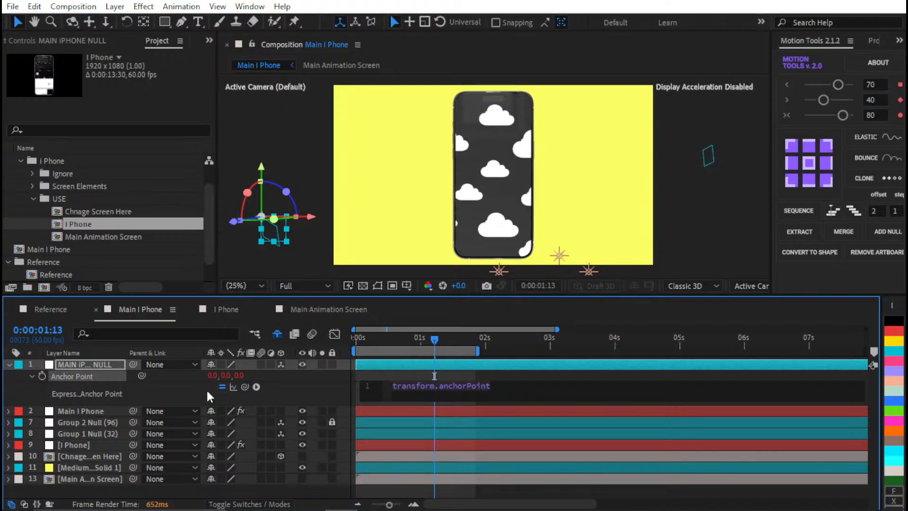
{"action": "type", "text": "to"}
{"action": "key", "text": "Return"}
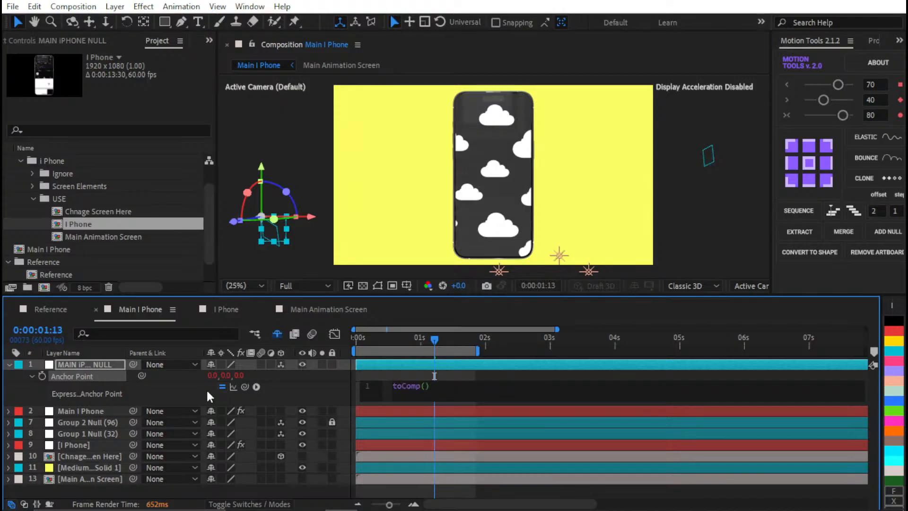
{"action": "type", "text": "0,0,0"}
{"action": "left_click", "coordinate": [242, 397]}
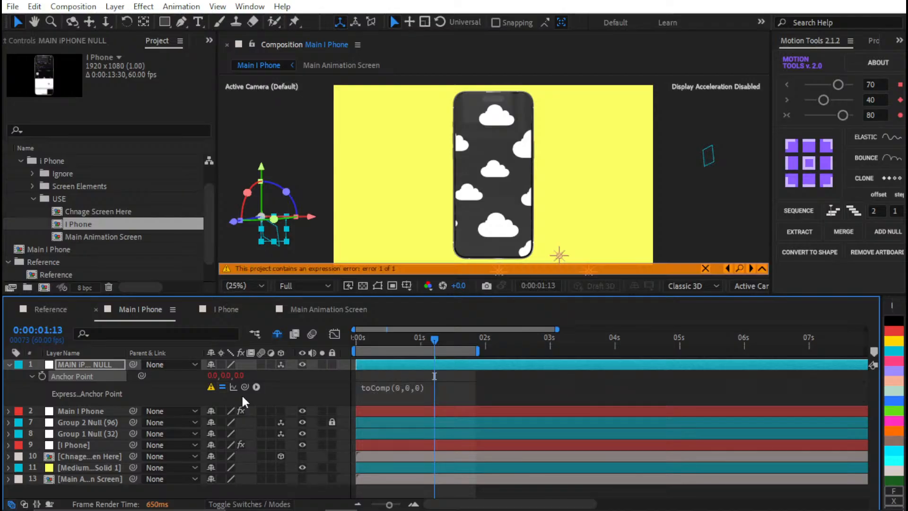
{"action": "left_click", "coordinate": [209, 387]}
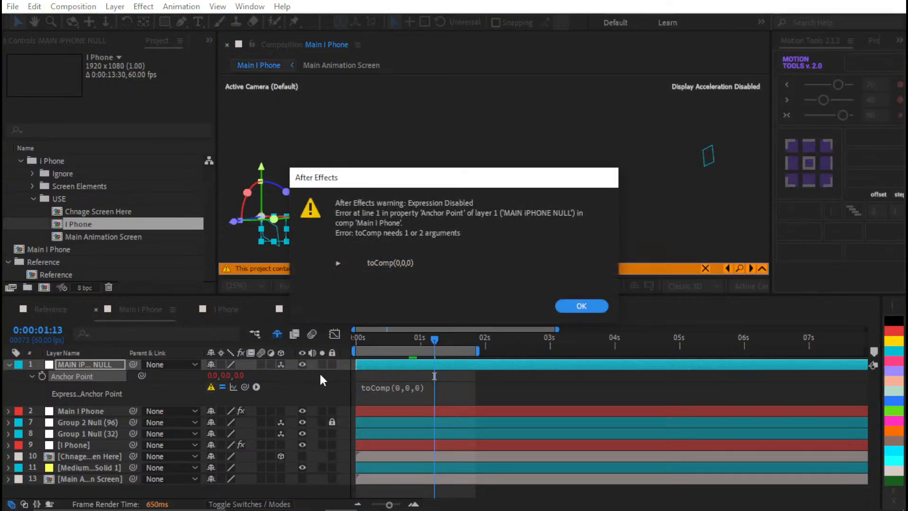
- Remove the Anchor Point expression from MAIN iPHONE NULL and reselect that layer
{"action": "left_click", "coordinate": [571, 311]}
{"action": "left_click", "coordinate": [380, 390]}
{"action": "key", "text": "BackSpace"}
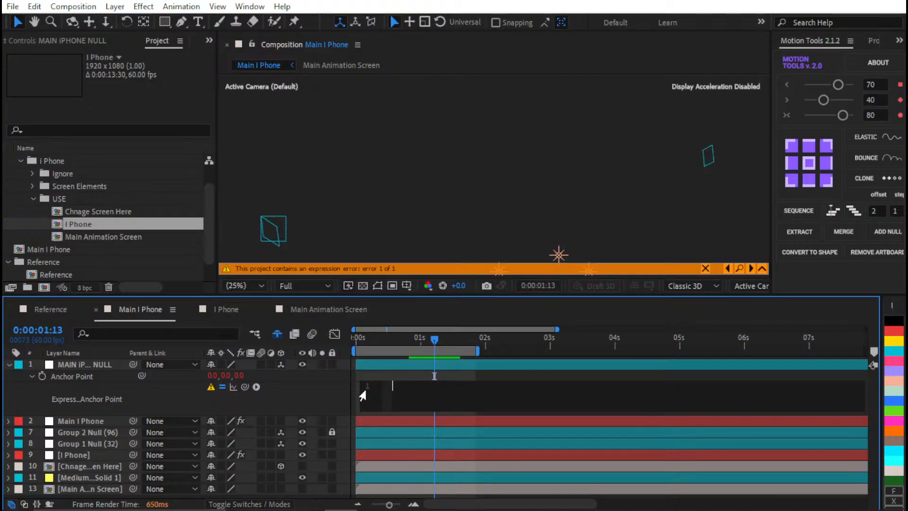
{"action": "left_click", "coordinate": [256, 387]}
{"action": "left_click", "coordinate": [273, 395]}
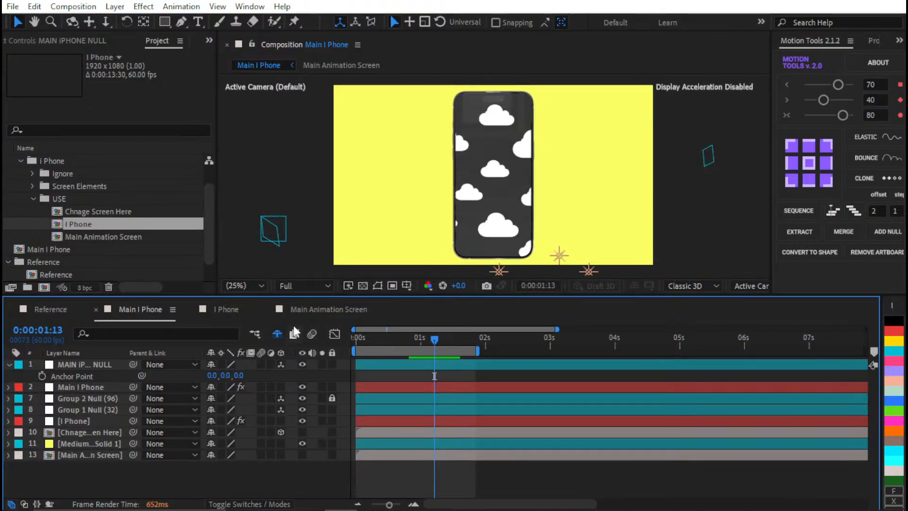
{"action": "left_click", "coordinate": [82, 364]}
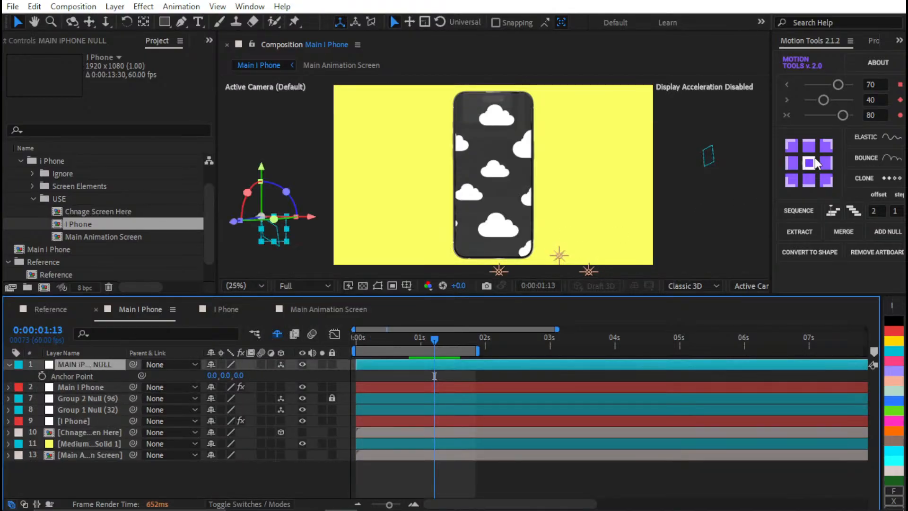
- Delete the Main I Phone layer's Element Group 1 null, create a new one in its place, and show the new null's Position
{"action": "left_click", "coordinate": [90, 42]}
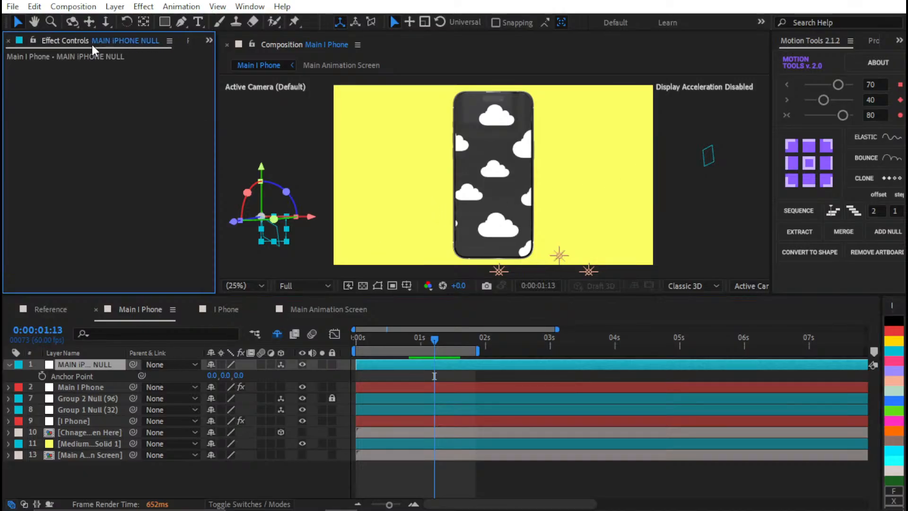
{"action": "left_click", "coordinate": [87, 386]}
{"action": "left_click", "coordinate": [140, 208]}
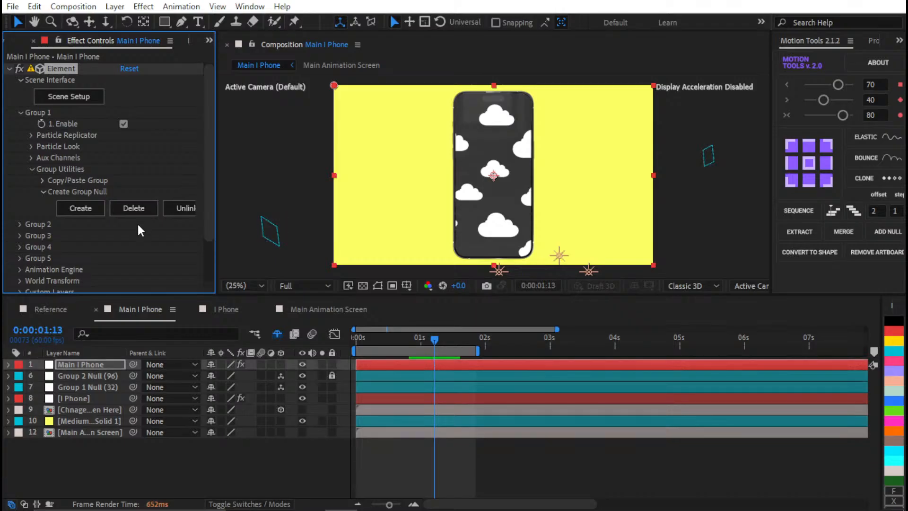
{"action": "left_click", "coordinate": [72, 209]}
{"action": "left_click", "coordinate": [55, 378]}
{"action": "left_click", "coordinate": [75, 367]}
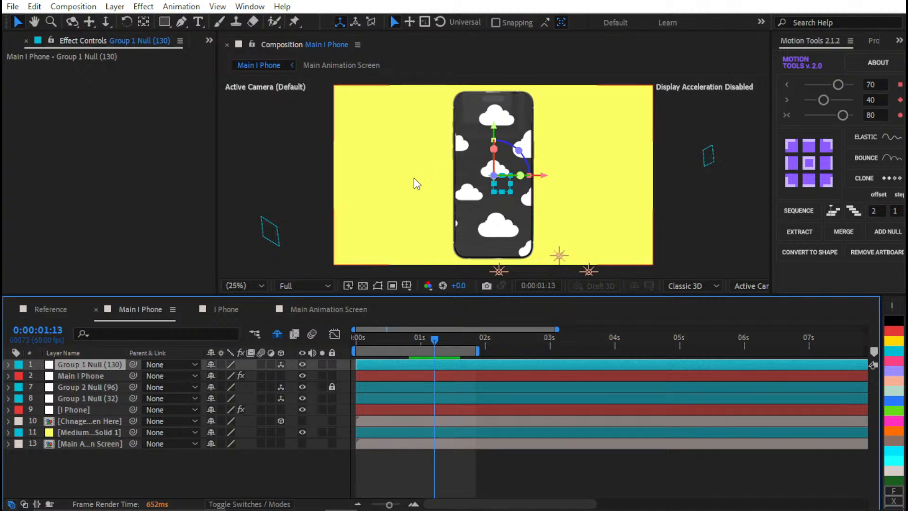
{"action": "key", "text": "p"}
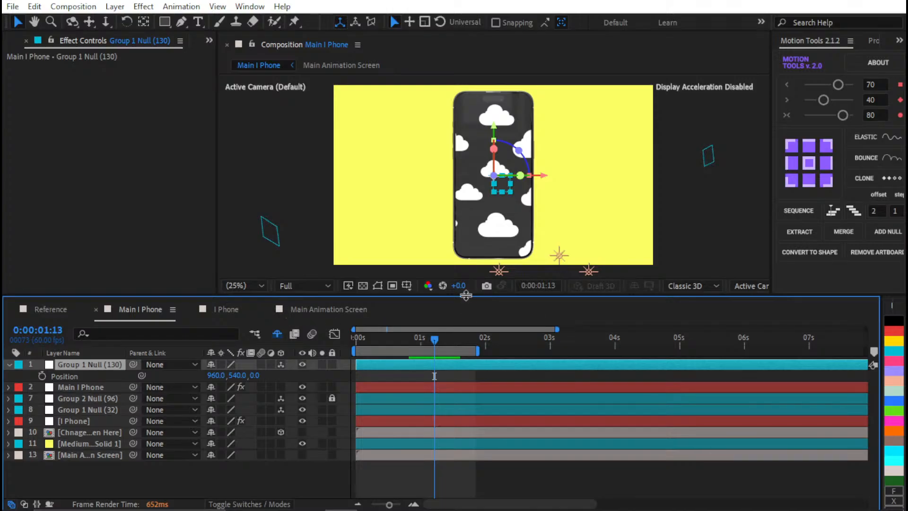
{"action": "left_click", "coordinate": [79, 386]}
{"action": "left_click", "coordinate": [92, 365]}
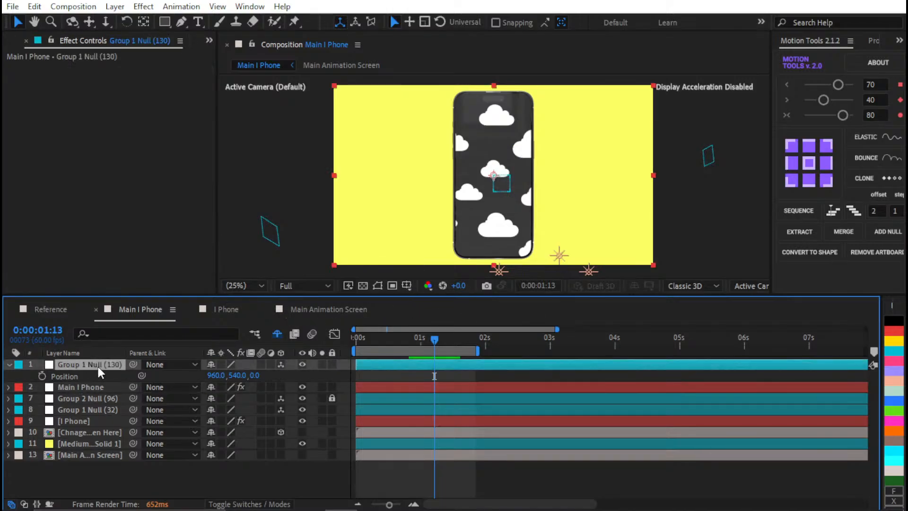
- Reveal the keyframed properties of the composition's layers and set the current time to 0:00:00:30
{"action": "left_click_drag", "start_coordinate": [391, 340], "coordinate": [205, 354]}
{"action": "left_click", "coordinate": [430, 484]}
{"action": "key", "text": "u"}
{"action": "key", "text": "k"}
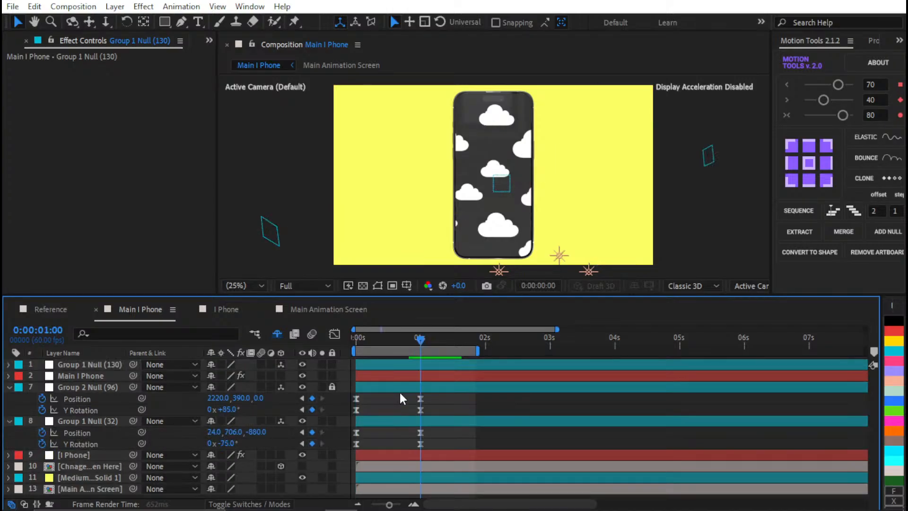
{"action": "key", "text": "shift+Page_Up"}
{"action": "key", "text": "shift+Page_Up"}
{"action": "key", "text": "Caps_Lock"}
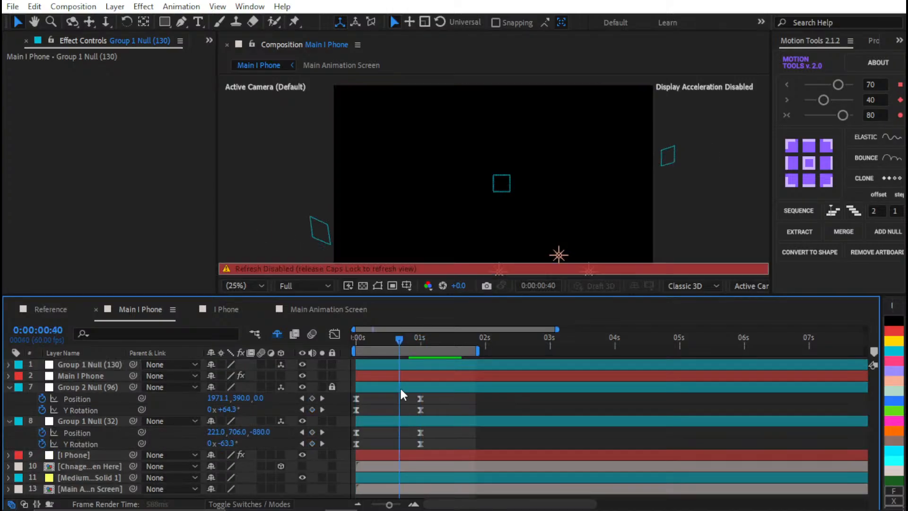
{"action": "key", "text": "shift+Page_Up"}
{"action": "key", "text": "Caps_Lock"}
- Make the Group 1 Null (130) and Main I Phone layers start at 0:00:00:30
{"action": "left_click", "coordinate": [403, 374]}
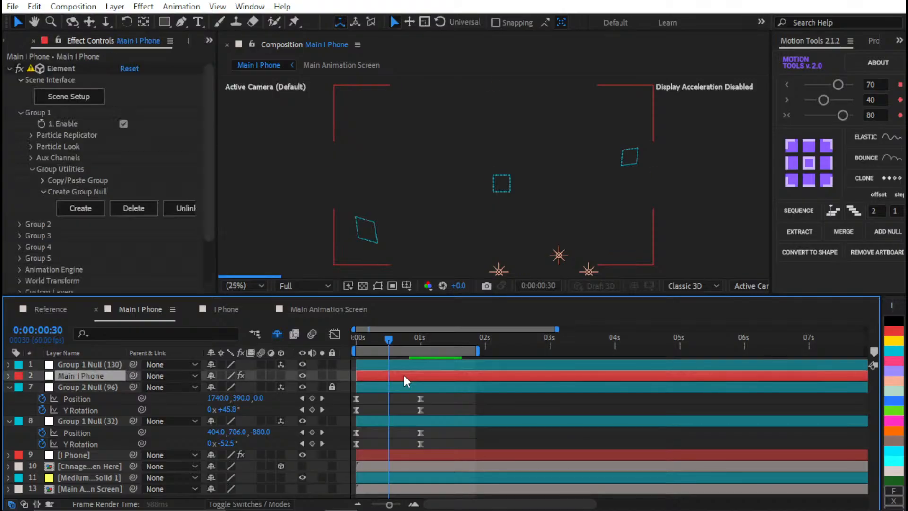
{"action": "left_click", "coordinate": [414, 367]}
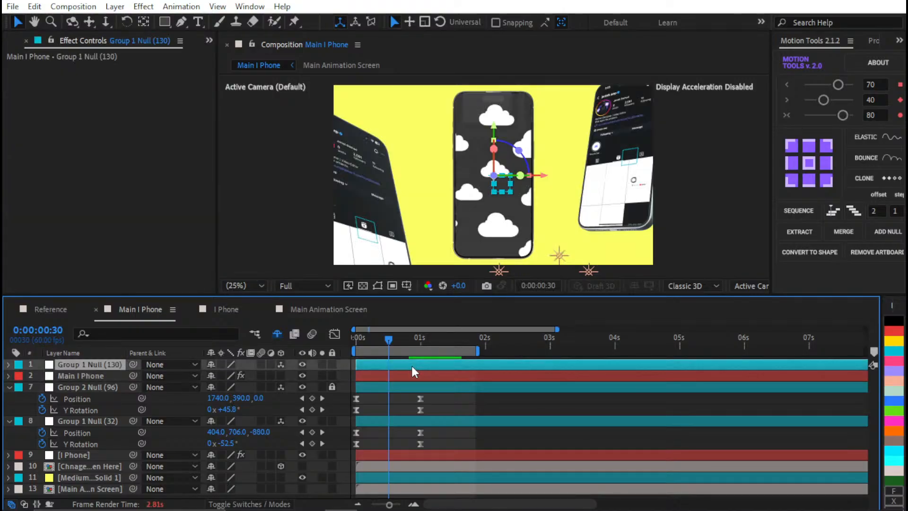
{"action": "key", "text": "alt+bracketright"}
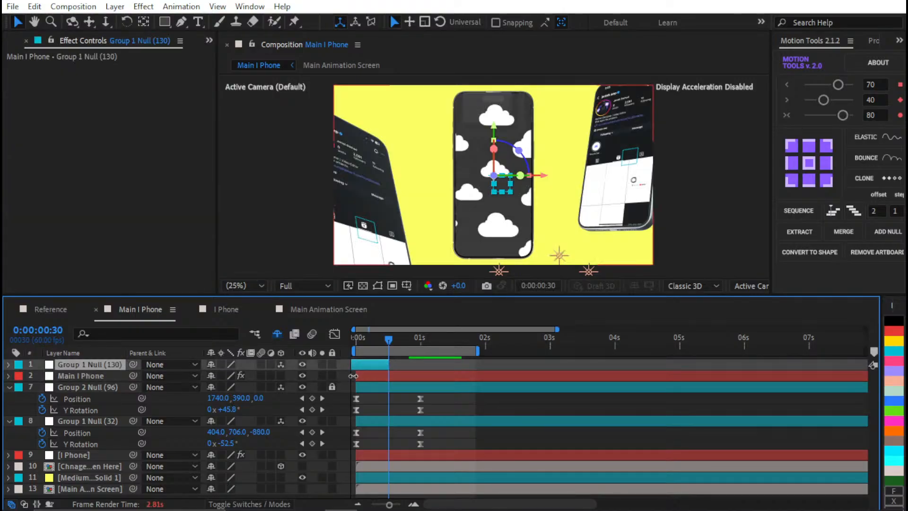
{"action": "key", "text": "bracketleft"}
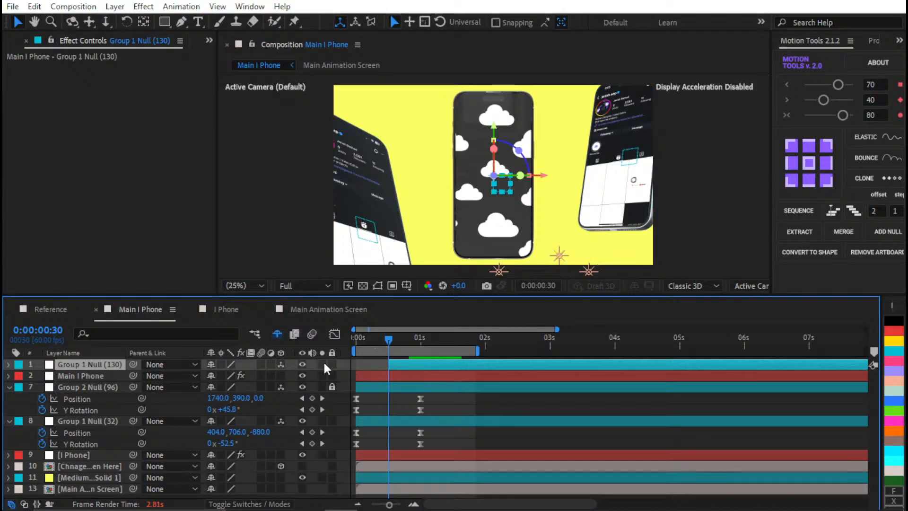
{"action": "left_click", "coordinate": [375, 373]}
{"action": "key", "text": "bracketleft"}
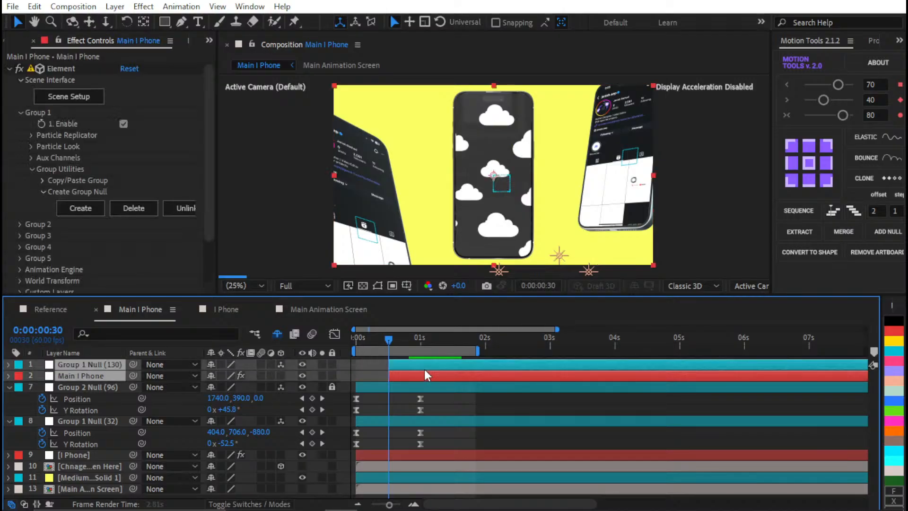
- Add a Position keyframe to Group 1 Null (130) at 0:00:00:30
{"action": "key", "text": "p"}
{"action": "left_click", "coordinate": [406, 388]}
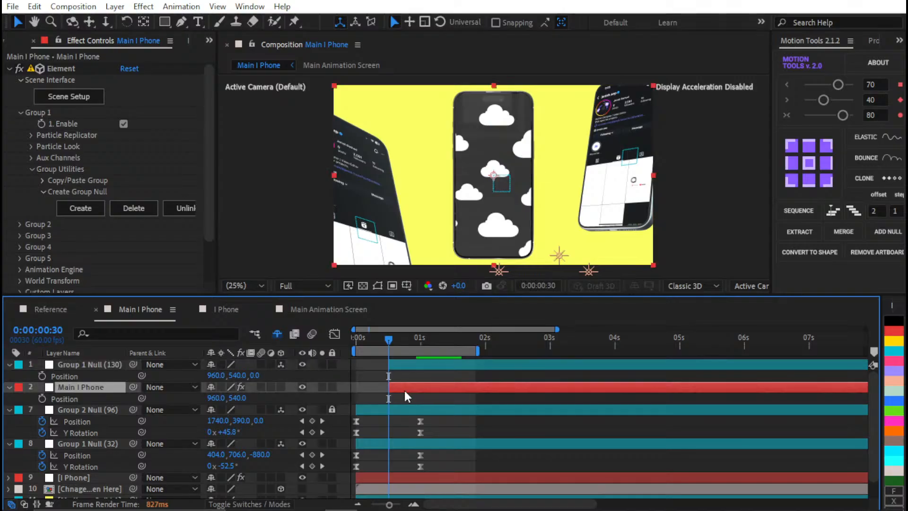
{"action": "key", "text": "p"}
{"action": "left_click", "coordinate": [410, 365]}
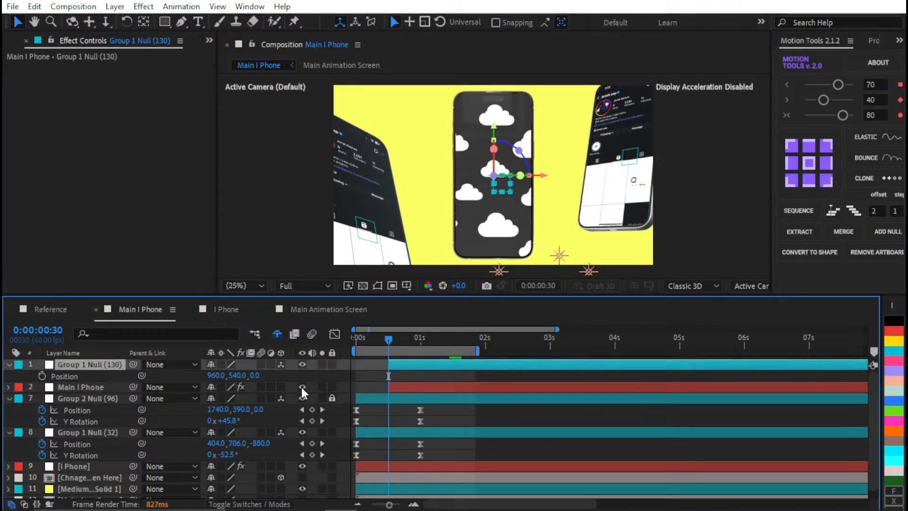
{"action": "key", "text": "alt+shift+p"}
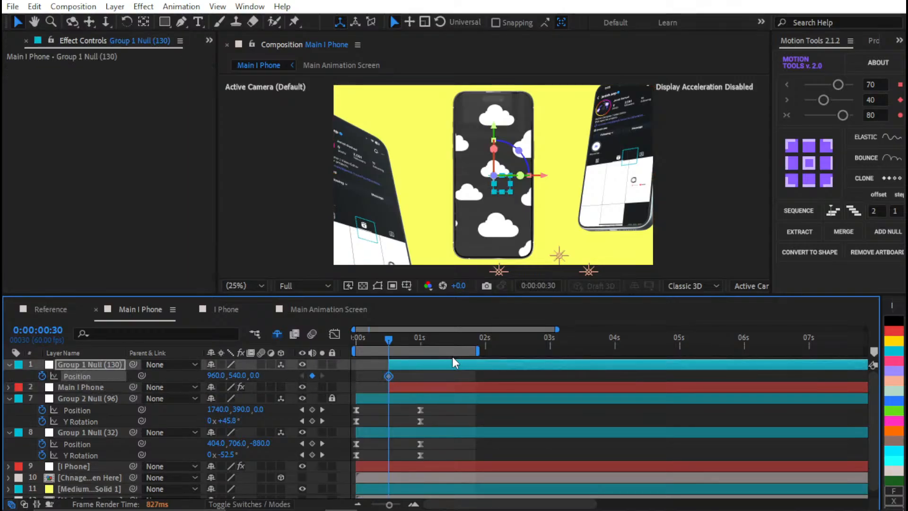
- Add a second Position keyframe with unchanged values to Group 1 Null (130) at 0:00:02:00
{"action": "key", "text": "shift+Page_Down"}
{"action": "key", "text": "shift+Page_Down"}
{"action": "key", "text": "shift+Page_Down"}
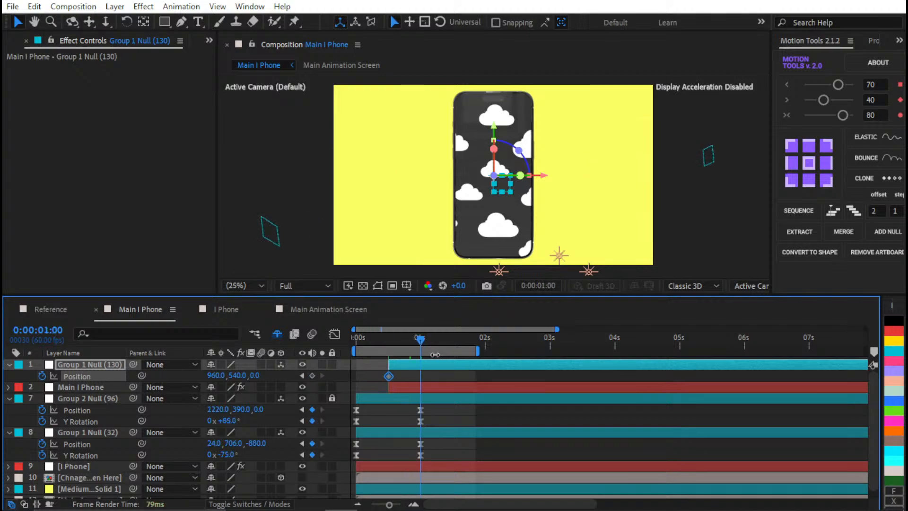
{"action": "key", "text": "shift+Page_Down"}
{"action": "key", "text": "shift+Page_Down"}
{"action": "key", "text": "shift+Page_Down"}
{"action": "key", "text": "shift+Page_Down"}
{"action": "key", "text": "shift+Page_Down"}
{"action": "key", "text": "shift+Page_Down"}
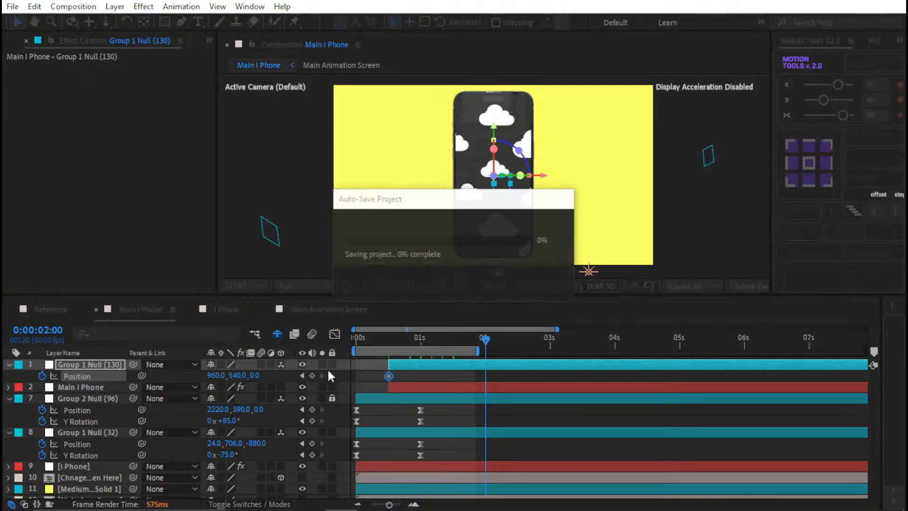
{"action": "left_click", "coordinate": [312, 376]}
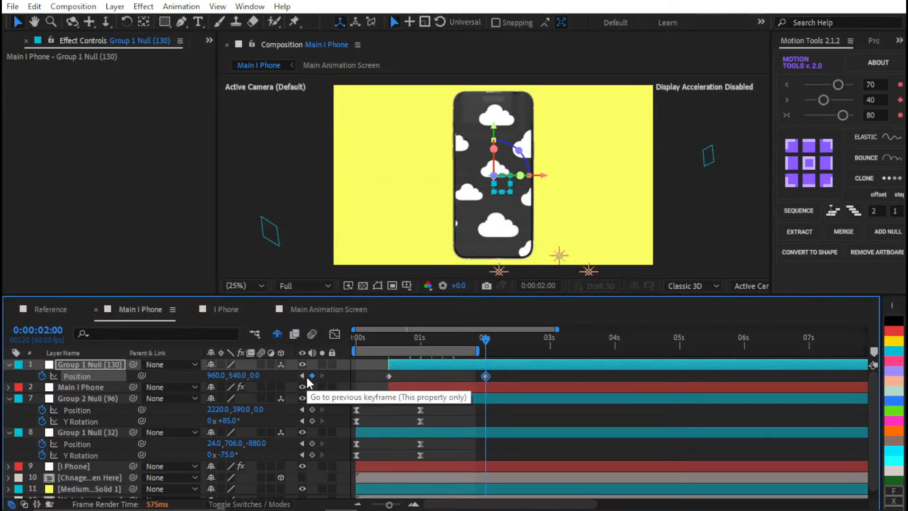
- Set the Y Position of Group 1 Null (130) to 1920 at its first keyframe, 0:00:00:30
{"action": "left_click", "coordinate": [301, 376]}
{"action": "left_click", "coordinate": [341, 376]}
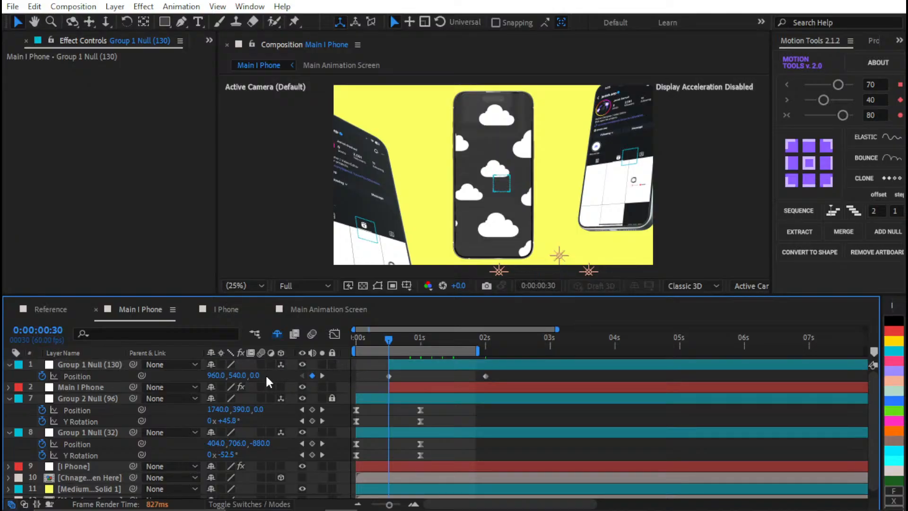
{"action": "left_click_drag", "start_coordinate": [237, 376], "coordinate": [736, 387]}
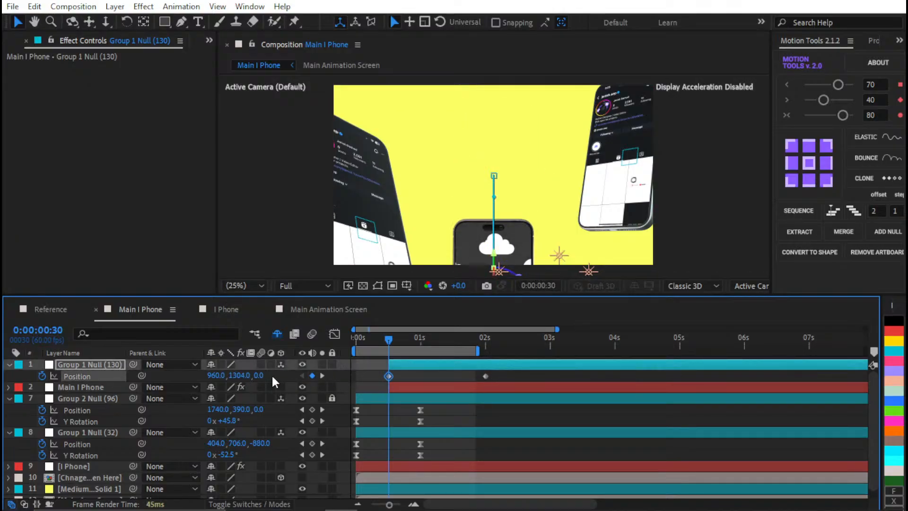
{"action": "mouse_move", "coordinate": [237, 377]}
{"action": "left_mouse_down"}
{"action": "mouse_move", "coordinate": [349, 377]}
{"action": "mouse_move", "coordinate": [240, 376]}
{"action": "left_mouse_up"}
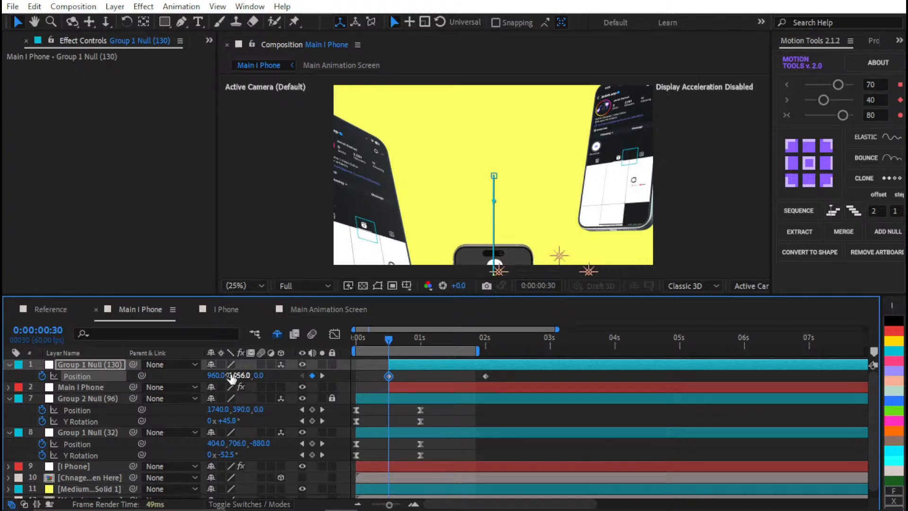
{"action": "left_click", "coordinate": [239, 376]}
{"action": "type", "text": "1920"}
{"action": "key", "text": "Return"}
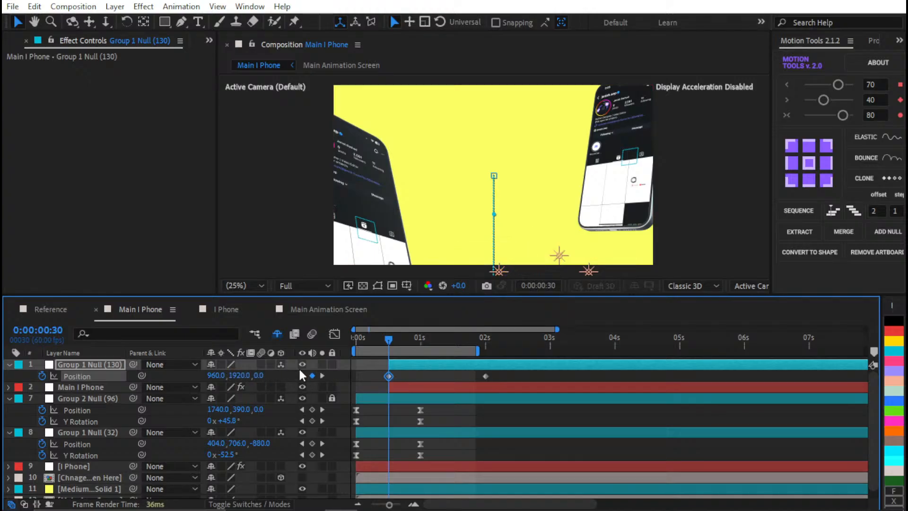
- Ease both Position keyframes of Group 1 Null (130) with Motion Tools values of 40 and 70 for the first two easing sliders
{"action": "left_click_drag", "start_coordinate": [367, 379], "coordinate": [575, 381]}
{"action": "left_click", "coordinate": [875, 84]}
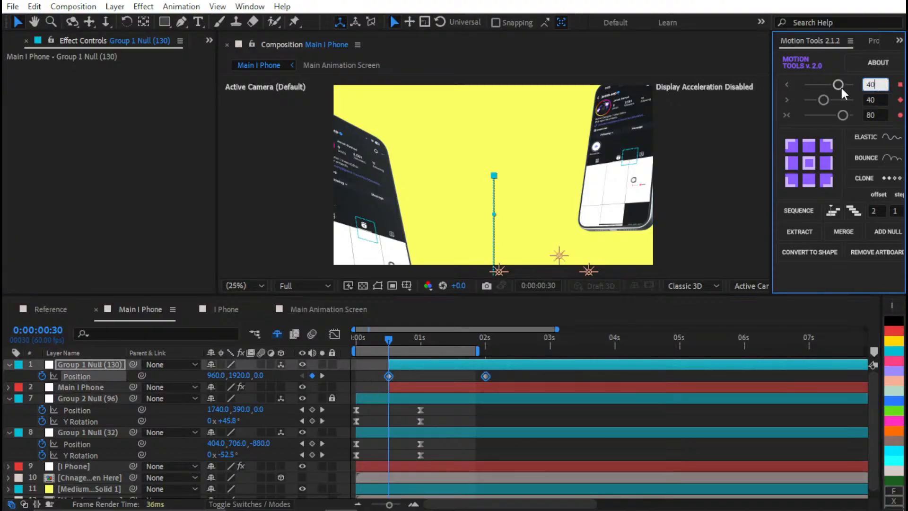
{"action": "left_click", "coordinate": [872, 98]}
{"action": "type", "text": "70"}
{"action": "key", "text": "Return"}
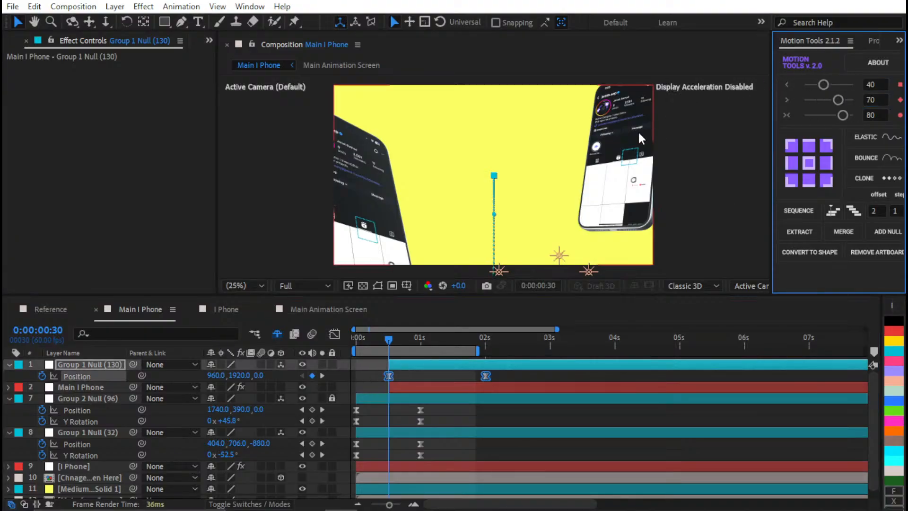
{"action": "left_click", "coordinate": [503, 382]}
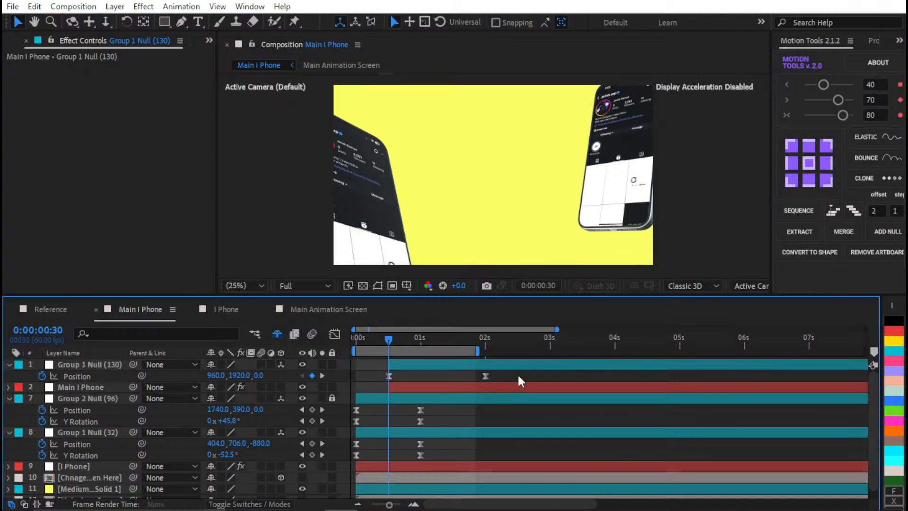
- Extend the work area to end at 0:00:02:33 and preview the phone's rise into frame
{"action": "left_click", "coordinate": [520, 345]}
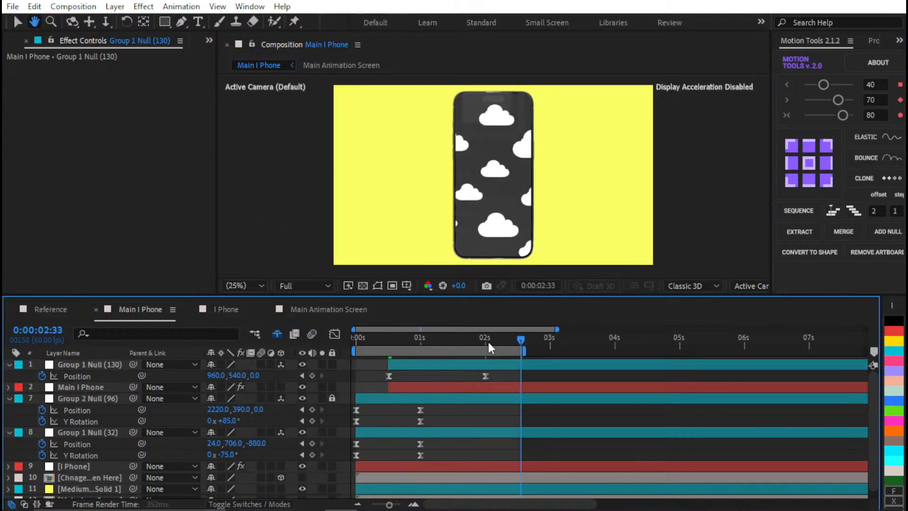
{"action": "key", "text": "space"}
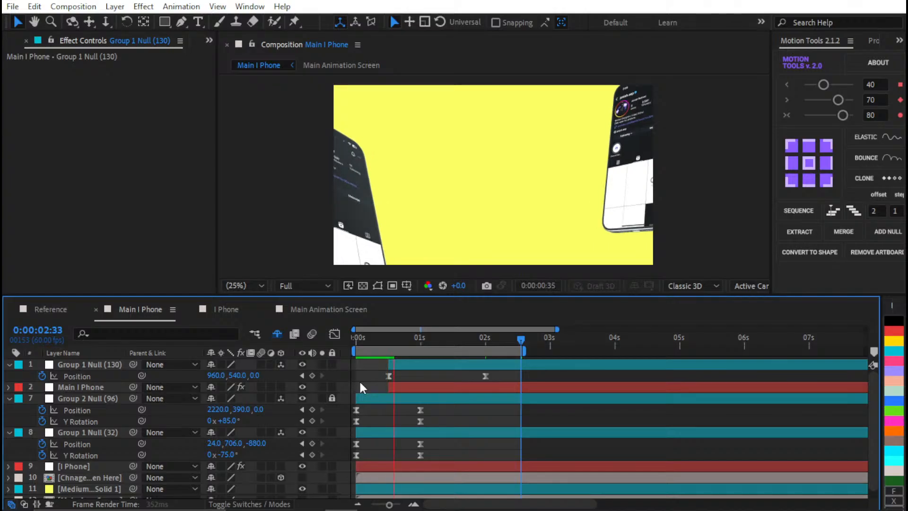
{"action": "scroll", "coordinate": [362, 388], "scroll_direction": "down", "scroll_amount": 1}
{"action": "scroll", "coordinate": [362, 388], "scroll_direction": "up", "scroll_amount": 1}
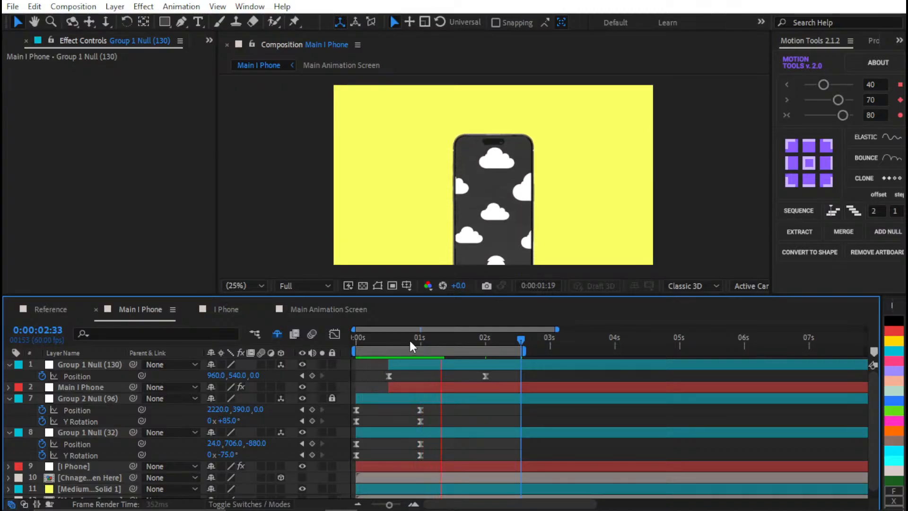
- Reveal the rotation properties of Group 1 Null (130) and keyframe its Y Rotation at 0:00:00:30 and 0:00:02:00
{"action": "left_click_drag", "start_coordinate": [408, 341], "coordinate": [402, 339]}
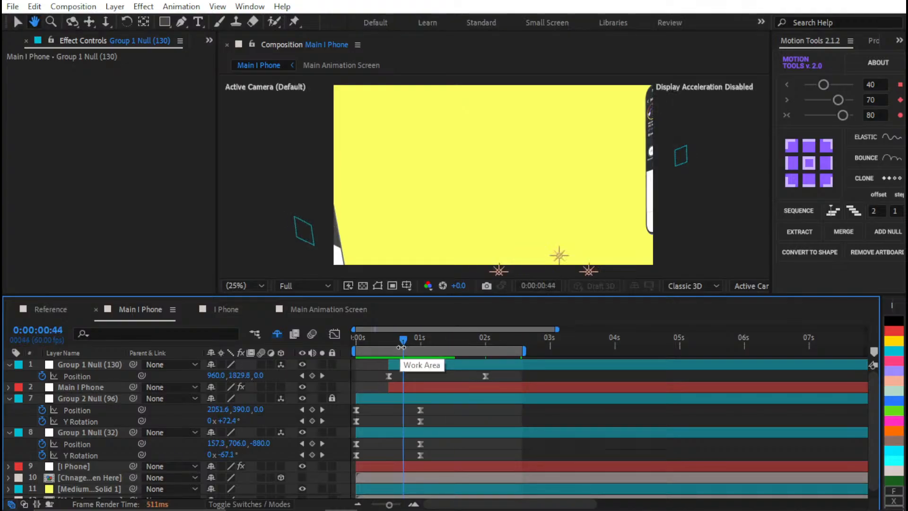
{"action": "key", "text": "j"}
{"action": "key", "text": "shift+r"}
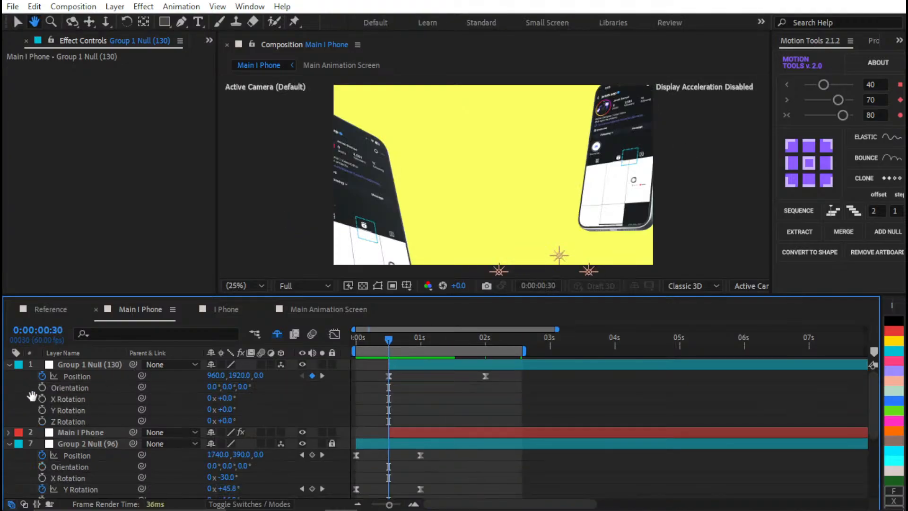
{"action": "key", "text": "v"}
{"action": "left_click", "coordinate": [42, 410]}
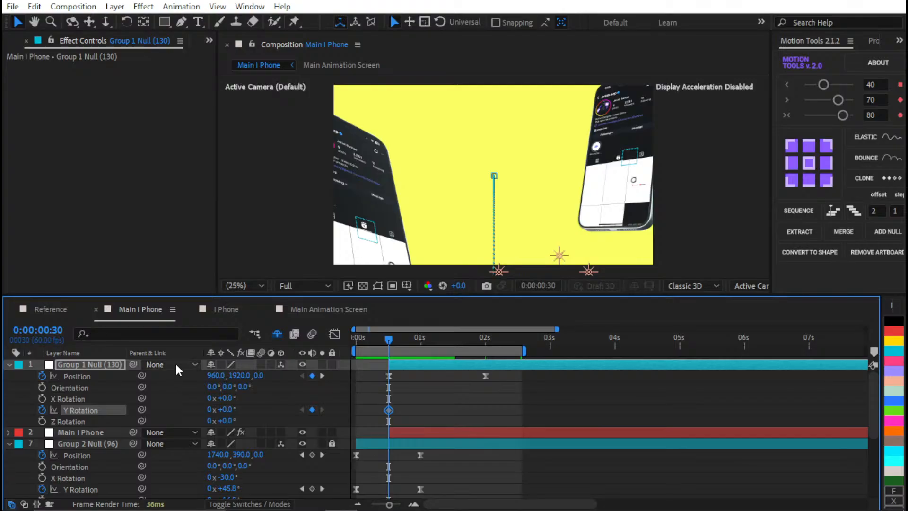
{"action": "key", "text": "k"}
{"action": "key", "text": "k"}
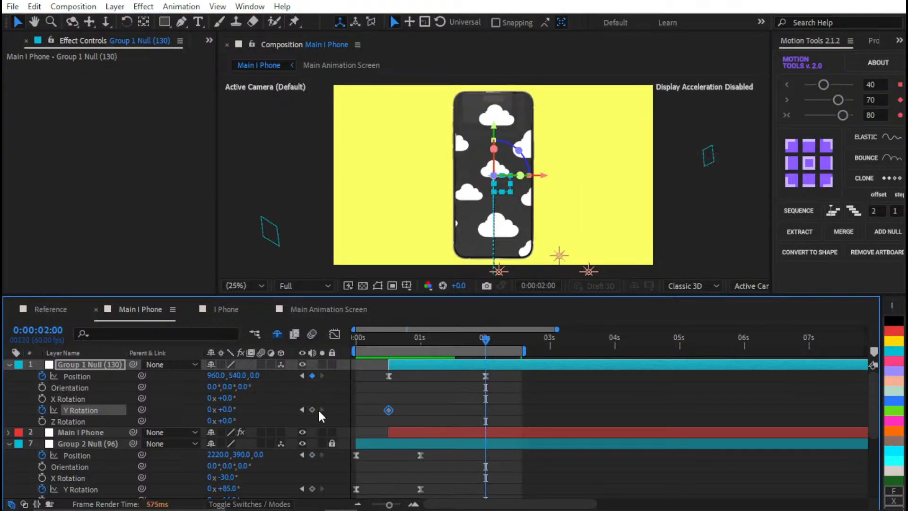
{"action": "left_click", "coordinate": [312, 409]}
{"action": "key", "text": "j"}
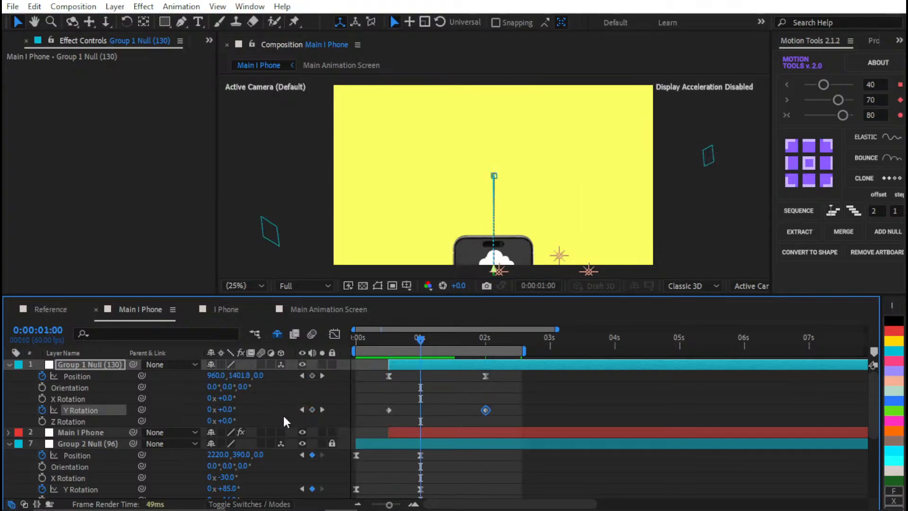
- Try a Y Rotation of 29° at 0:00:01:00 on Group 1 Null (130), and delete the Y Rotation keyframes before 0:00:02:00
{"action": "left_click_drag", "start_coordinate": [231, 408], "coordinate": [243, 405]}
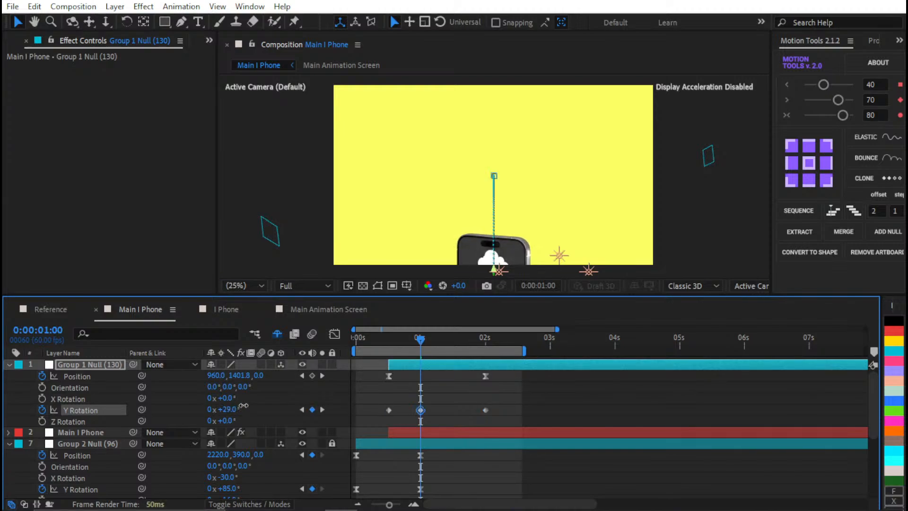
{"action": "left_click_drag", "start_coordinate": [432, 400], "coordinate": [383, 425]}
{"action": "key", "text": "Delete"}
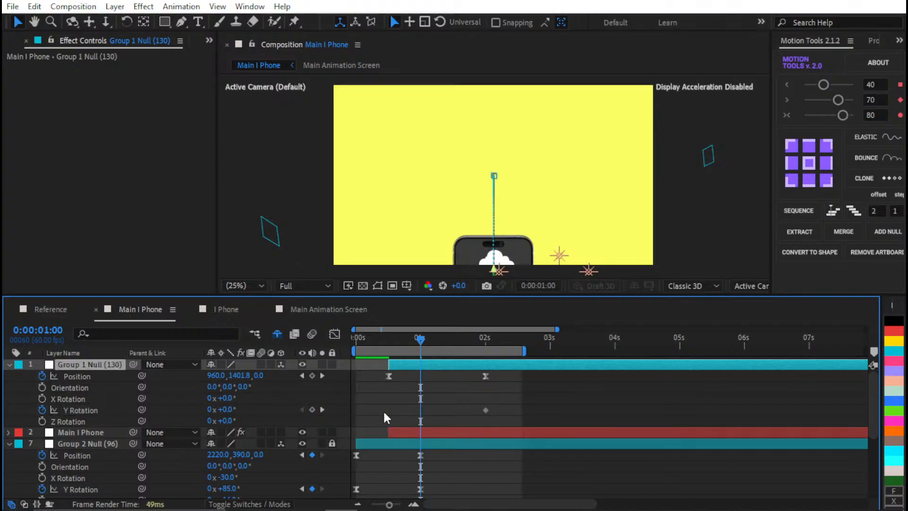
- Set the Y Rotation of Group 1 Null (130) to 45° at 0:00:00:30
{"action": "key", "text": "j"}
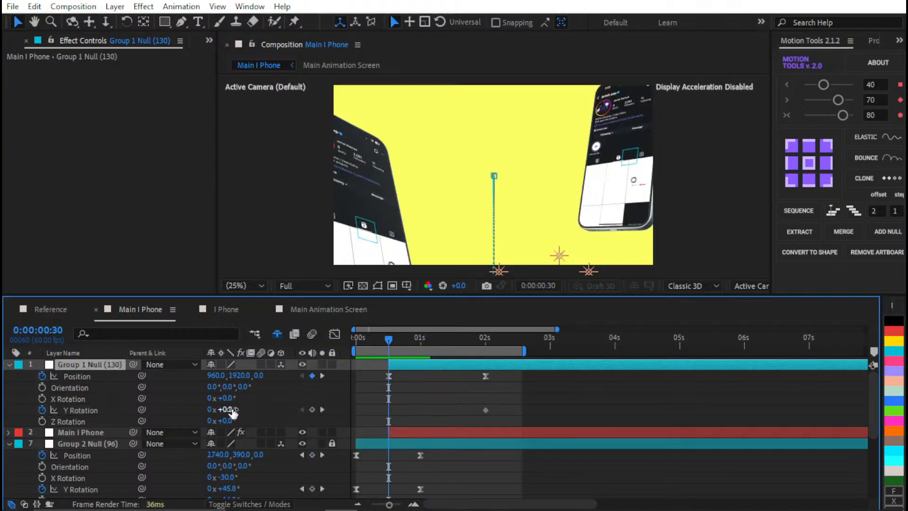
{"action": "left_click", "coordinate": [228, 409]}
{"action": "type", "text": "30"}
{"action": "key", "text": "Return"}
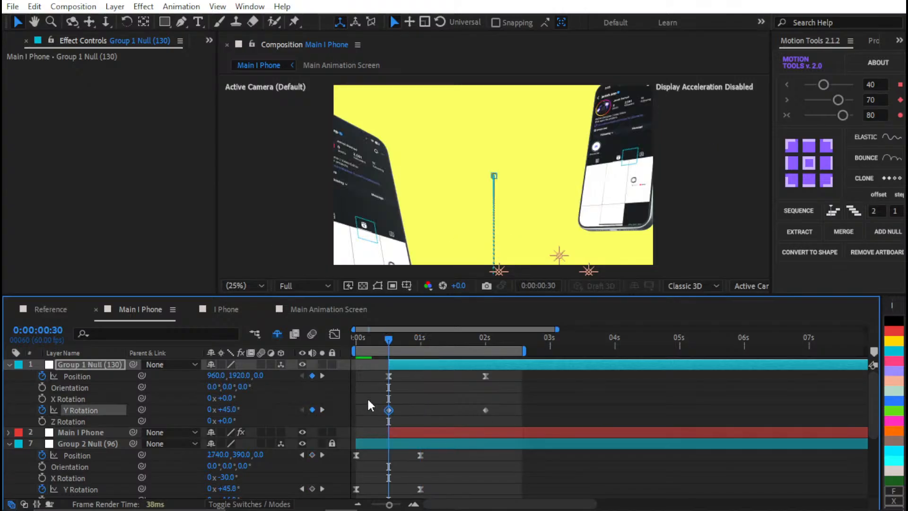
- Apply Easy Ease to both Y Rotation keyframes of Group 1 Null (130)
{"action": "left_click", "coordinate": [431, 394]}
{"action": "key", "text": "k"}
{"action": "key", "text": "k"}
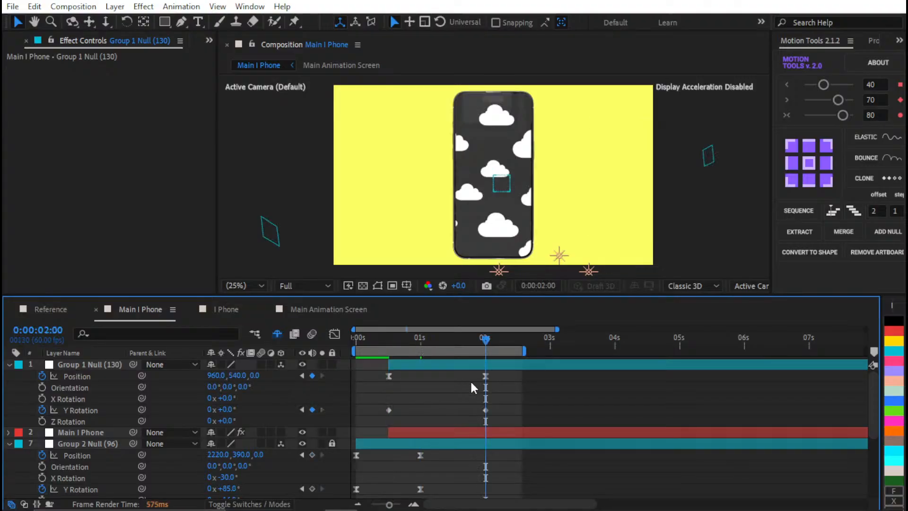
{"action": "left_click_drag", "start_coordinate": [512, 405], "coordinate": [284, 417]}
{"action": "key", "text": "F9"}
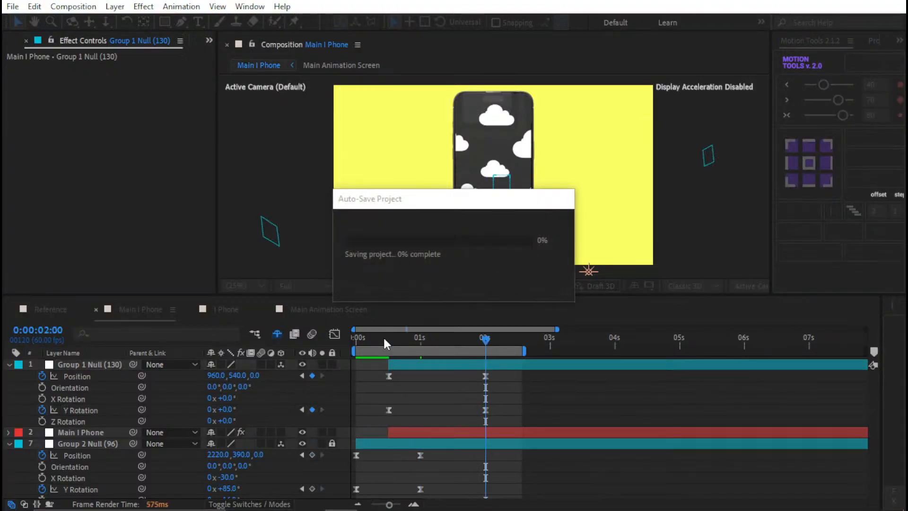
- Preview the cloud phone's rise and rotation from 0:00:00:27
{"action": "left_click", "coordinate": [385, 338]}
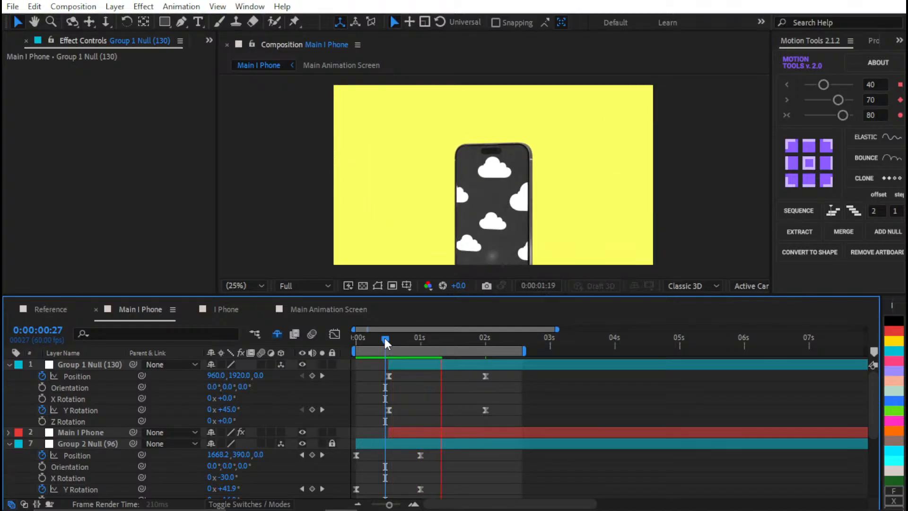
{"action": "key", "text": "space"}
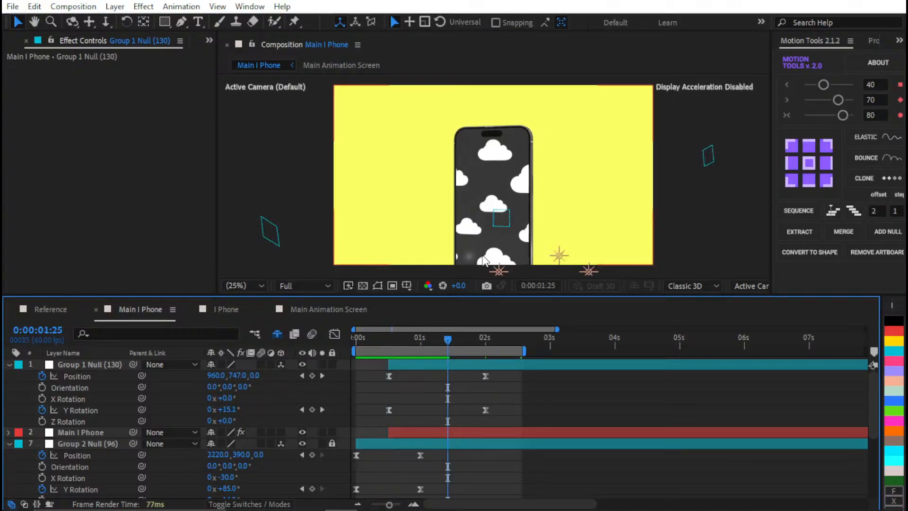
{"action": "key", "text": "j"}
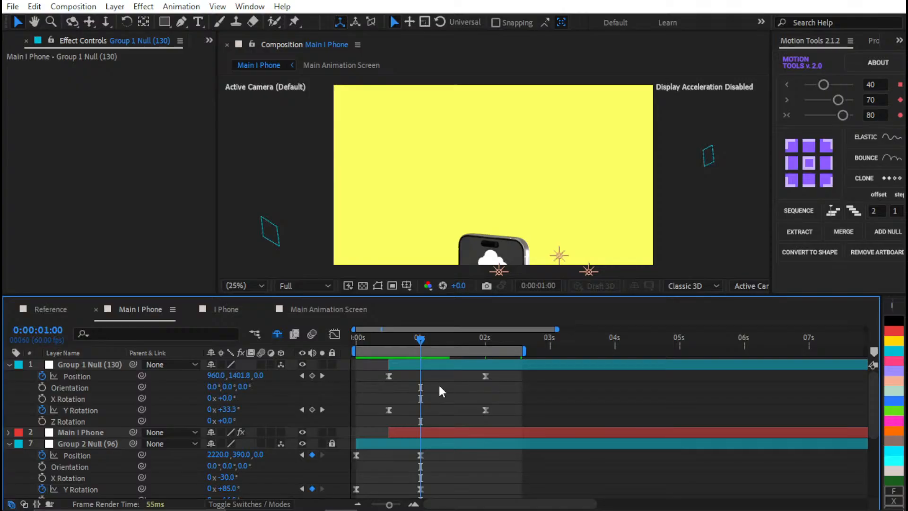
- Move the current time to 0:00:00:54 and collapse the expanded properties of all layers
{"action": "mouse_move", "coordinate": [416, 339]}
{"action": "left_mouse_down"}
{"action": "mouse_move", "coordinate": [398, 351]}
{"action": "mouse_move", "coordinate": [415, 341]}
{"action": "left_mouse_up"}
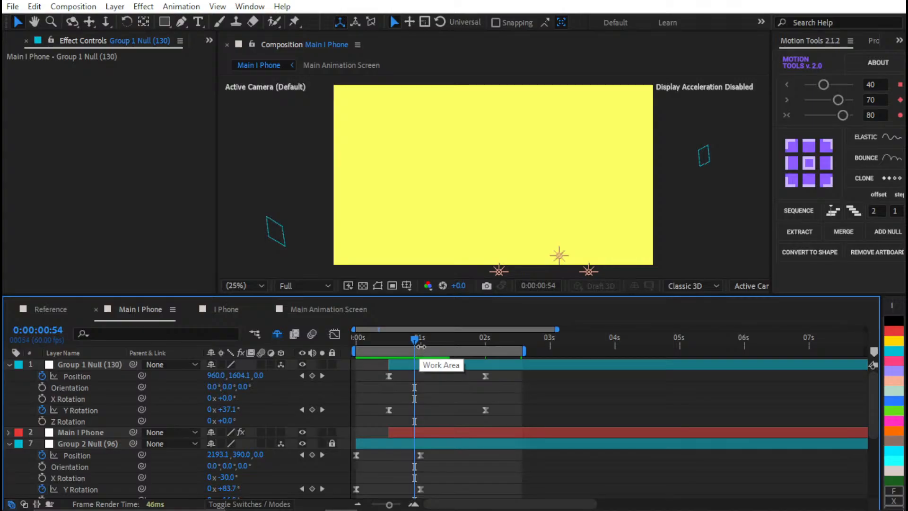
{"action": "scroll", "coordinate": [426, 362], "scroll_direction": "down", "scroll_amount": 2}
{"action": "left_click", "coordinate": [452, 412]}
{"action": "key", "text": "u"}
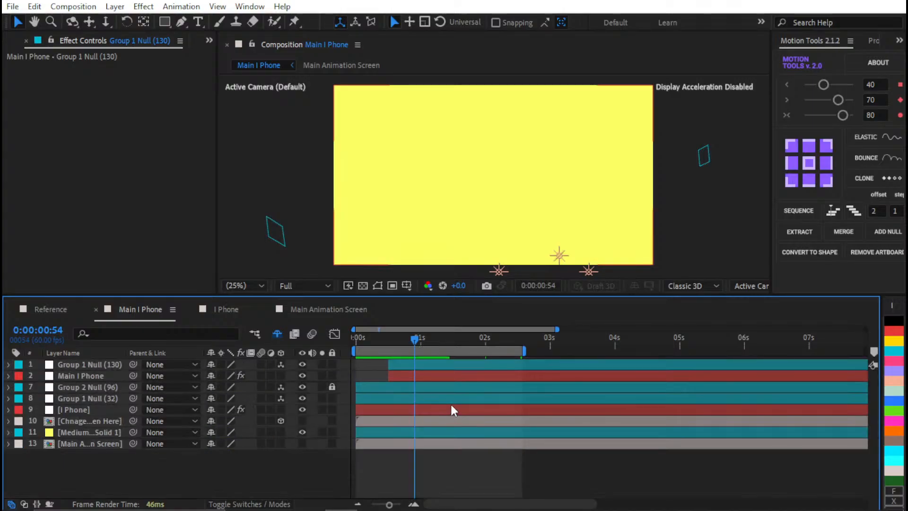
{"action": "key", "text": "u"}
{"action": "key", "text": "u"}
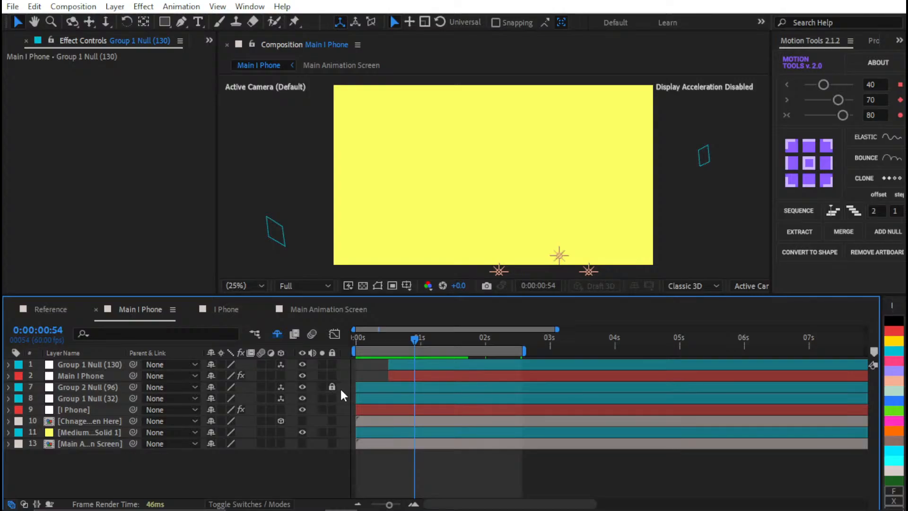
- Unlock the four shy point light layers, Point Light 1 to 4, and trim them to end at 0:00:00:54
{"action": "left_click", "coordinate": [277, 334]}
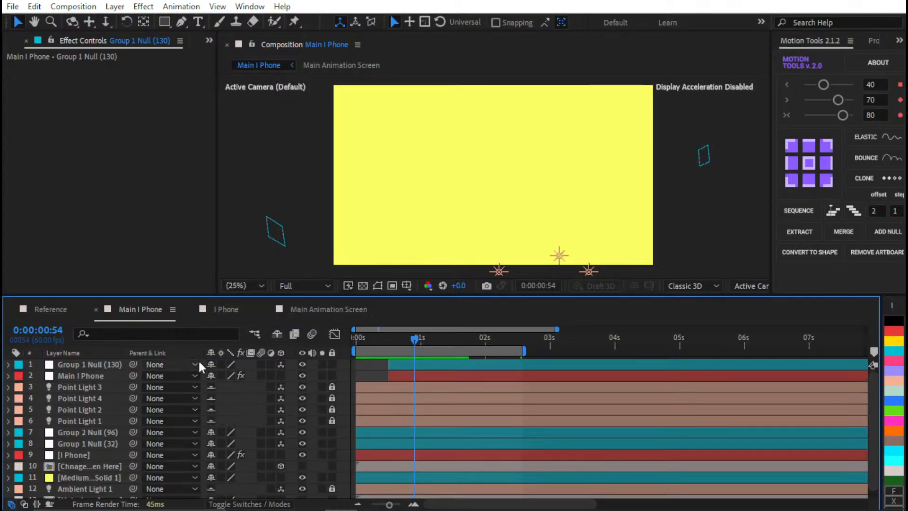
{"action": "left_click_drag", "start_coordinate": [330, 386], "coordinate": [332, 427]}
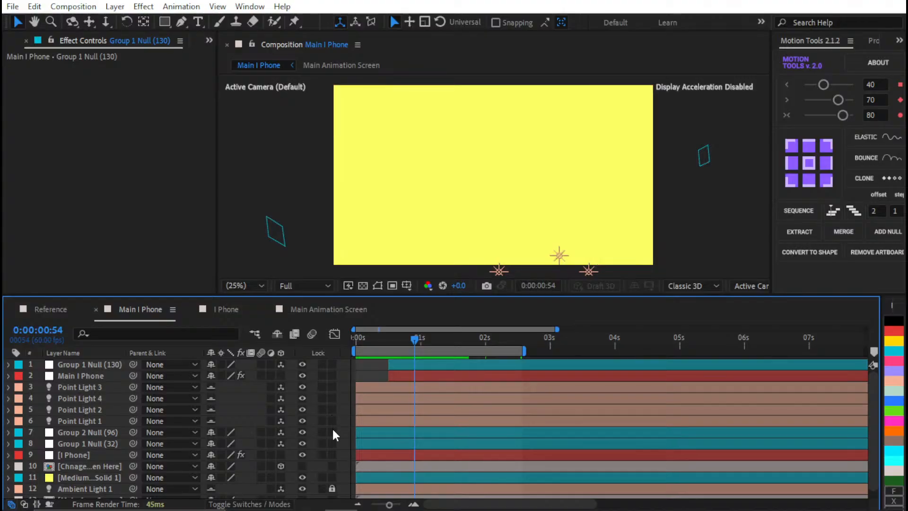
{"action": "left_click", "coordinate": [391, 387]}
{"action": "left_click", "coordinate": [385, 417], "text": "shift"}
{"action": "key", "text": "alt+]"}
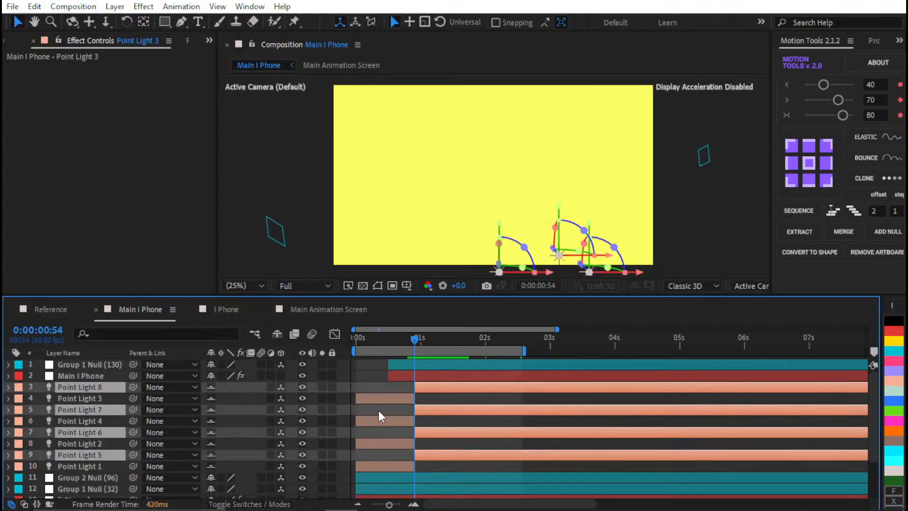
{"action": "scroll", "coordinate": [454, 387], "scroll_direction": "down", "scroll_amount": 5}
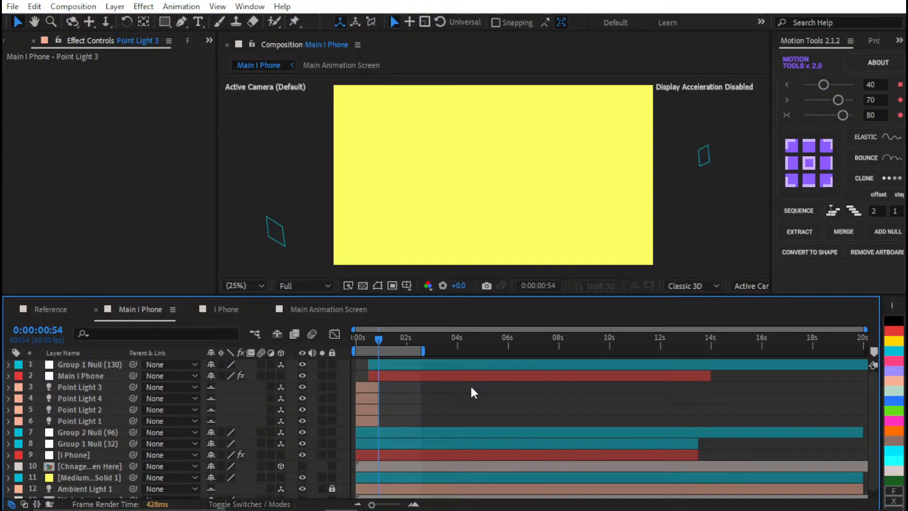
{"action": "left_click", "coordinate": [388, 488]}
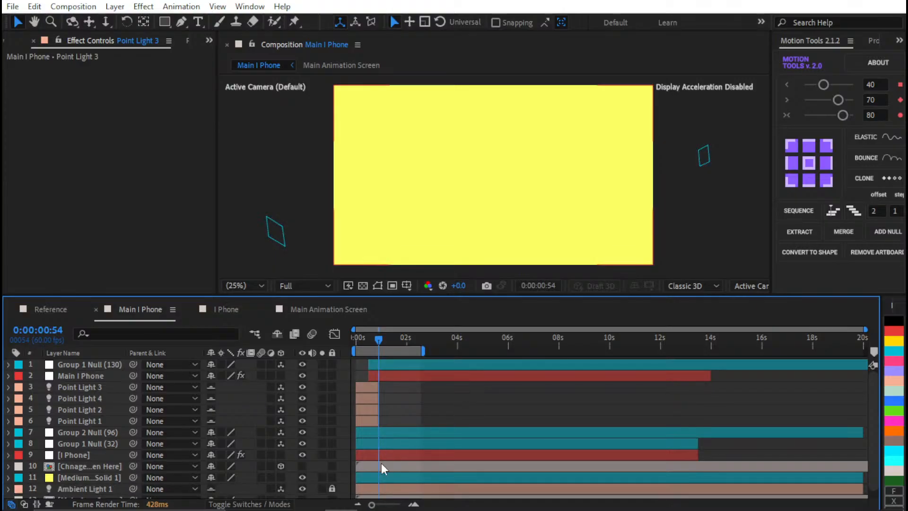
- Lock Point Lights 1 to 4 again and hide the shy layers
{"action": "scroll", "coordinate": [344, 387], "scroll_direction": "up", "scroll_amount": 3}
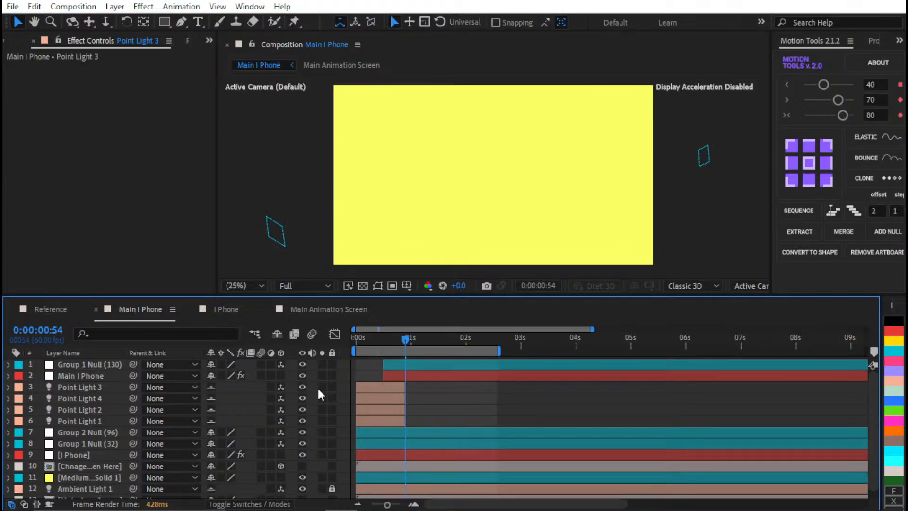
{"action": "left_click_drag", "start_coordinate": [332, 388], "coordinate": [331, 415]}
{"action": "left_click", "coordinate": [277, 334]}
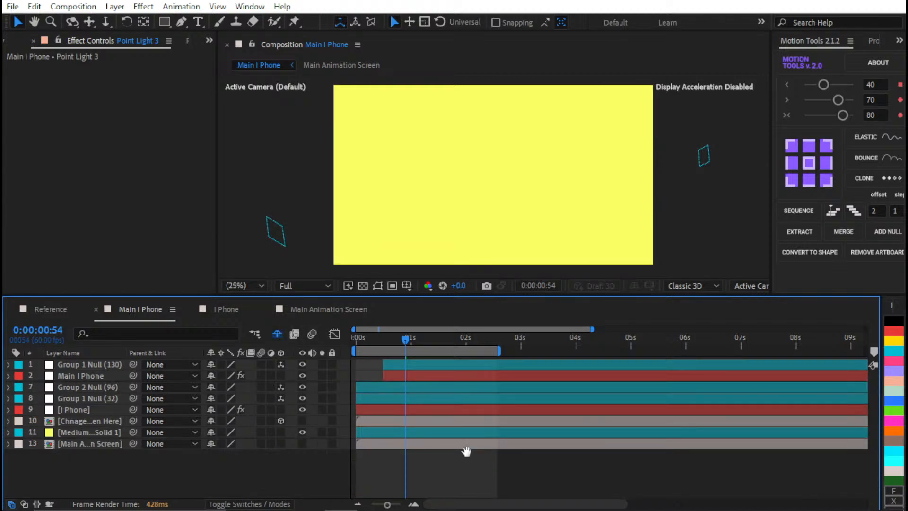
- Preview the cloud phone's animation from 0:00:00:54 to check its look without the point lights
{"action": "key", "text": "space"}
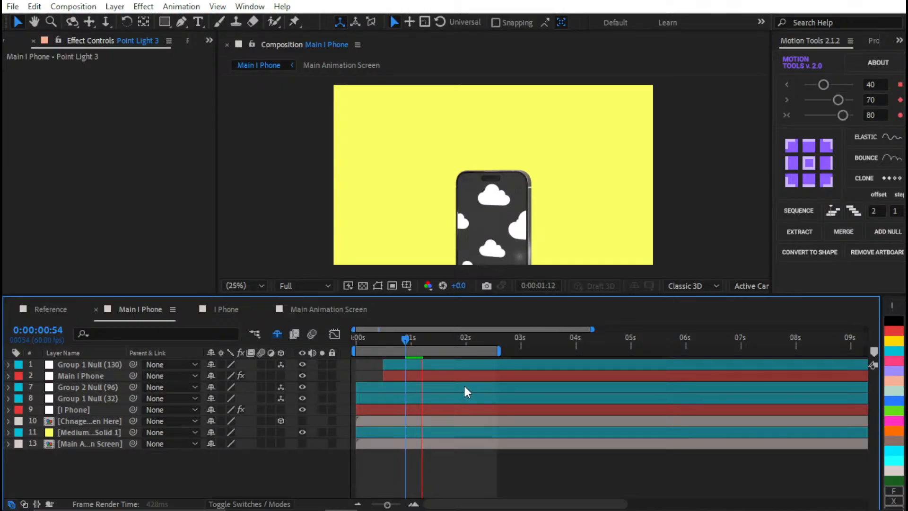
{"action": "scroll", "coordinate": [464, 383], "scroll_direction": "down", "scroll_amount": 2}
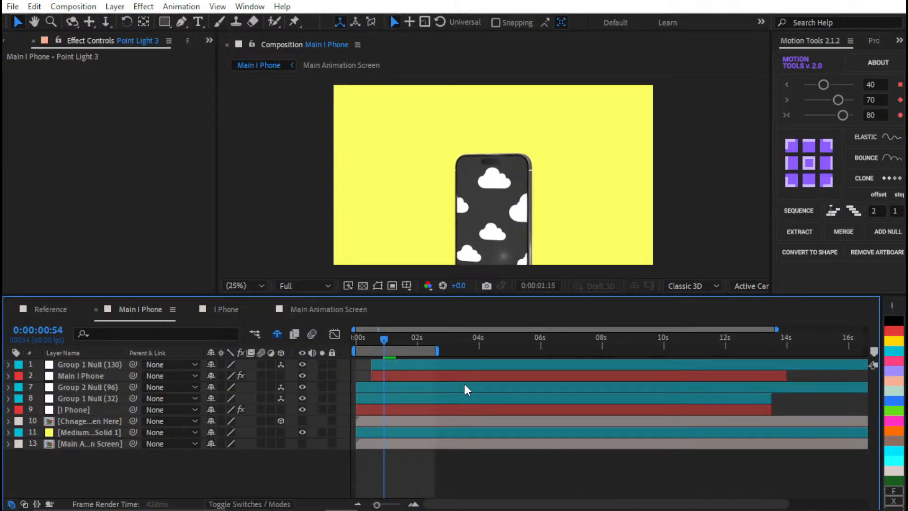
{"action": "key", "text": "equal"}
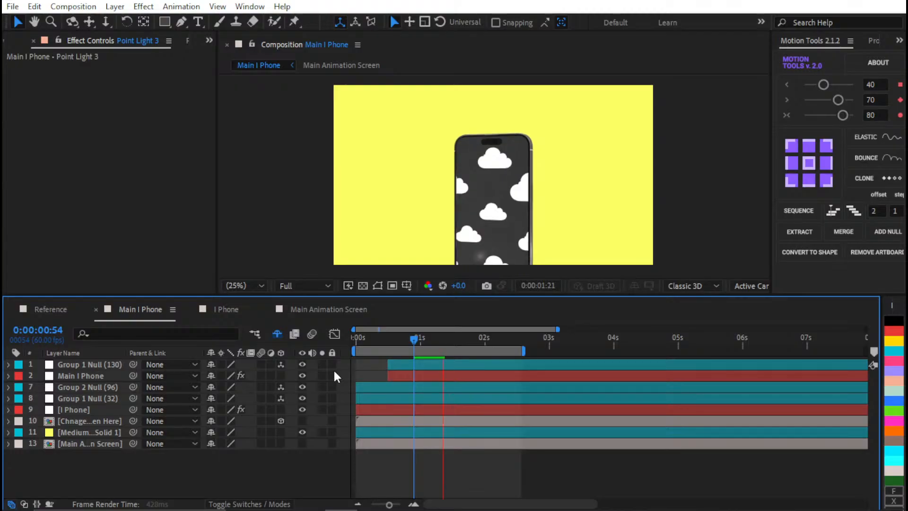
{"action": "key", "text": "space"}
- Bring the shy layers back into view and check the phone with Ambient Light 1 switched off and on
{"action": "left_click", "coordinate": [395, 443]}
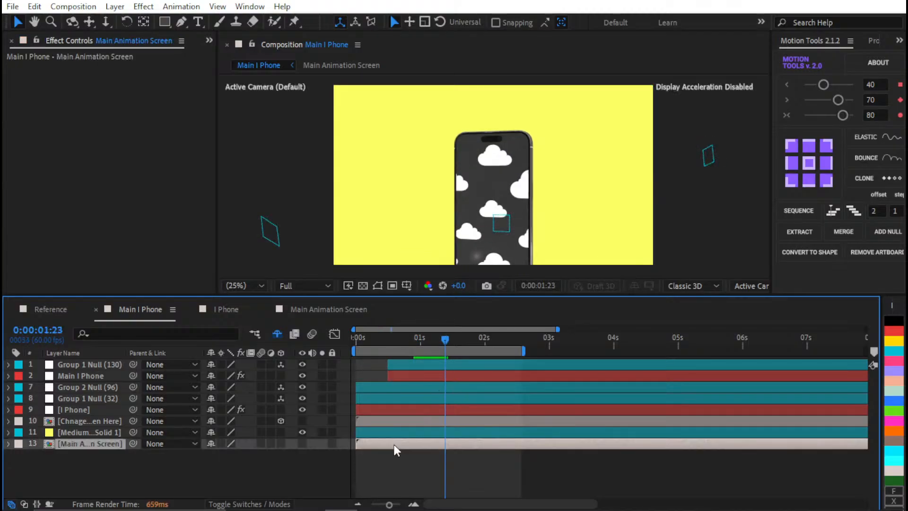
{"action": "left_click", "coordinate": [400, 431]}
{"action": "left_click", "coordinate": [402, 421]}
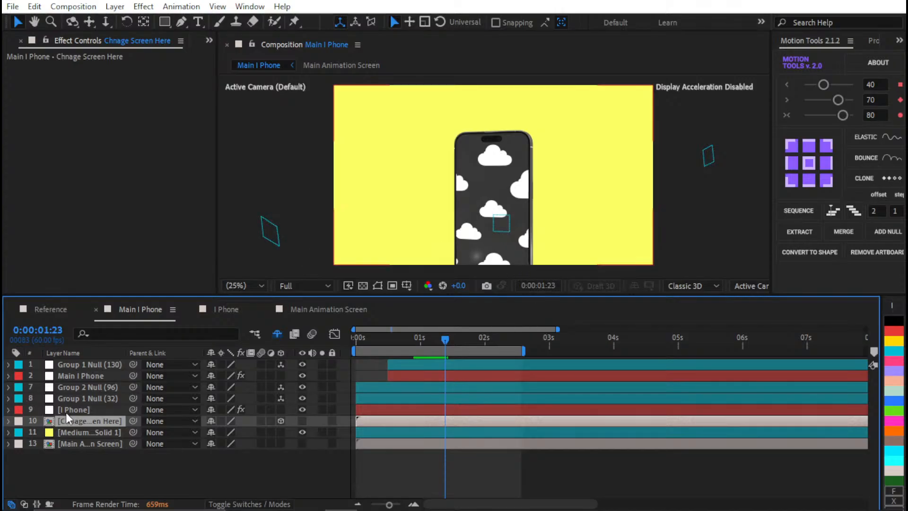
{"action": "left_click", "coordinate": [78, 409]}
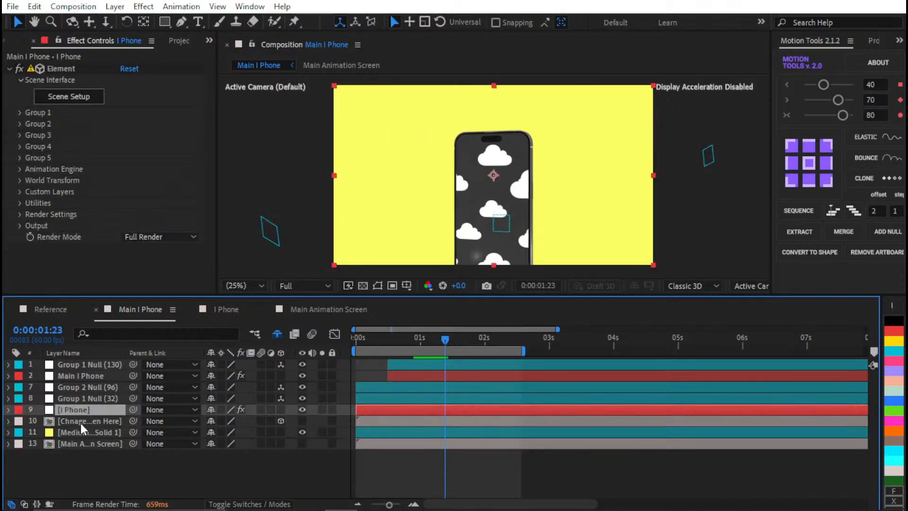
{"action": "left_click", "coordinate": [277, 334]}
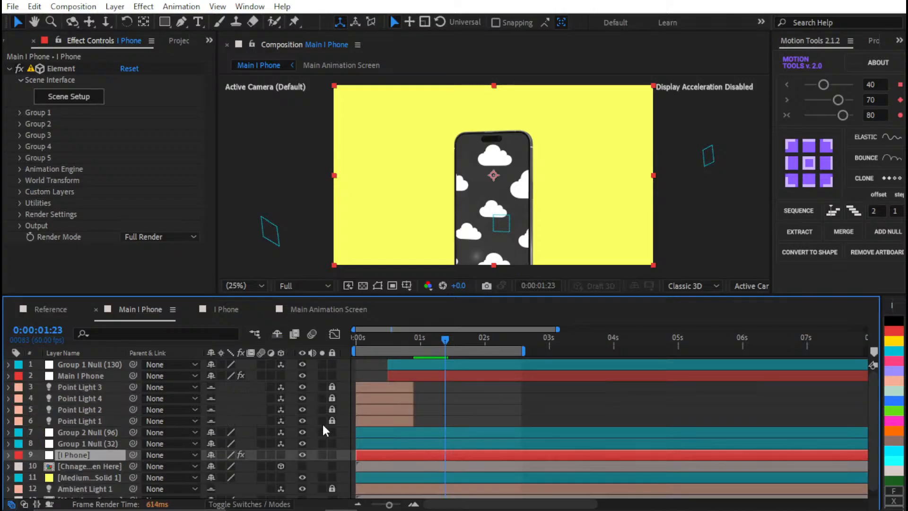
{"action": "scroll", "coordinate": [322, 422], "scroll_direction": "down", "scroll_amount": 1}
{"action": "left_click", "coordinate": [301, 480]}
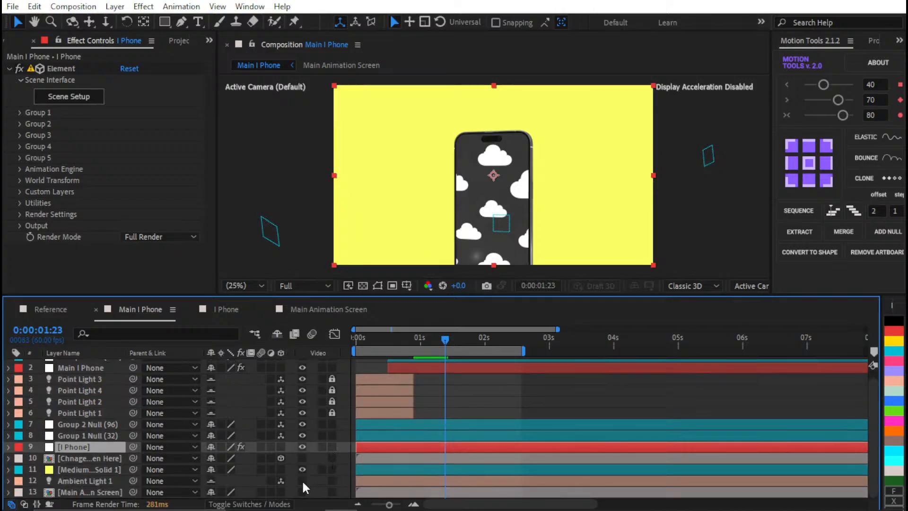
{"action": "left_click", "coordinate": [302, 480]}
{"action": "left_click", "coordinate": [333, 479]}
{"action": "scroll", "coordinate": [464, 390], "scroll_direction": "up", "scroll_amount": 1}
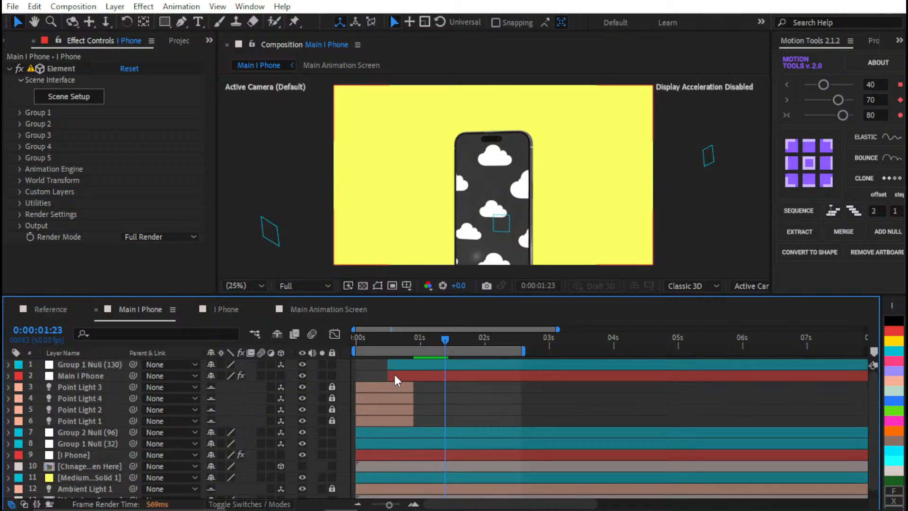
- Open the Element Scene Setup of the Main I Phone layer and display its presets
{"action": "left_click", "coordinate": [396, 374]}
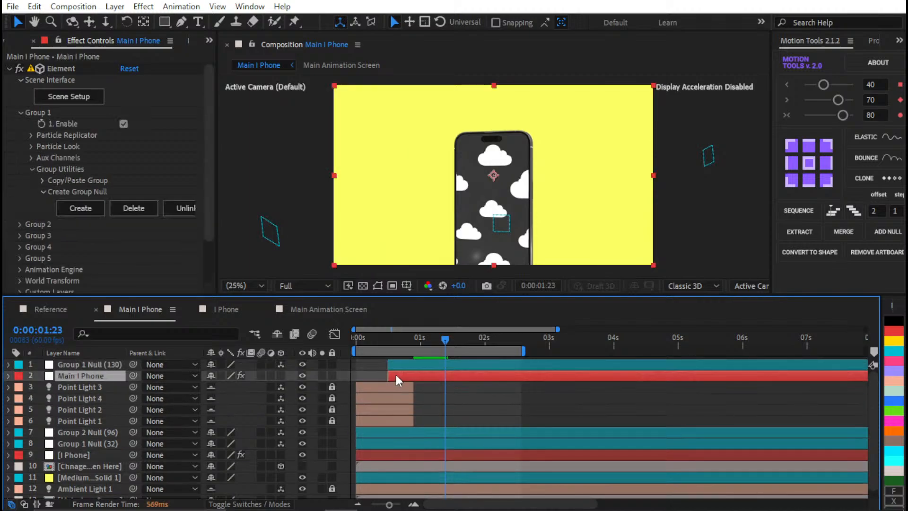
{"action": "left_click", "coordinate": [20, 112]}
{"action": "left_click", "coordinate": [100, 92]}
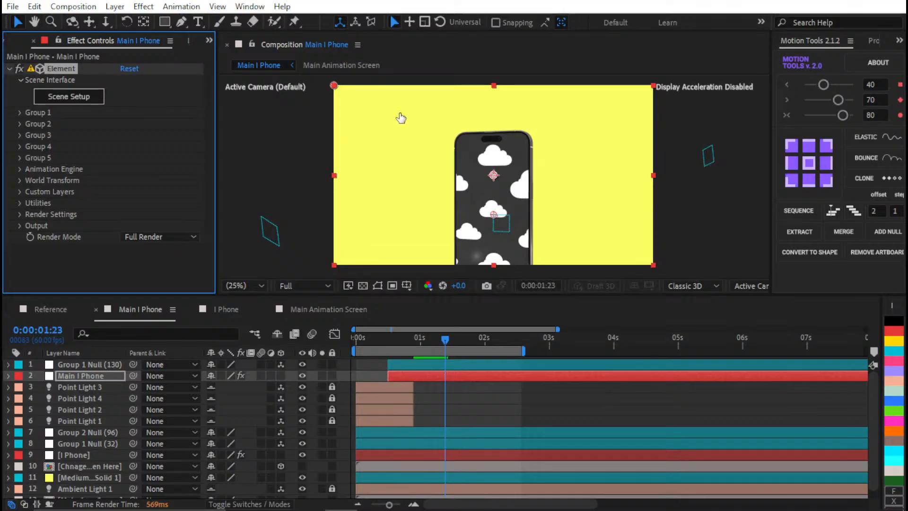
{"action": "left_click_drag", "start_coordinate": [307, 212], "coordinate": [204, 208]}
{"action": "left_click", "coordinate": [44, 331]}
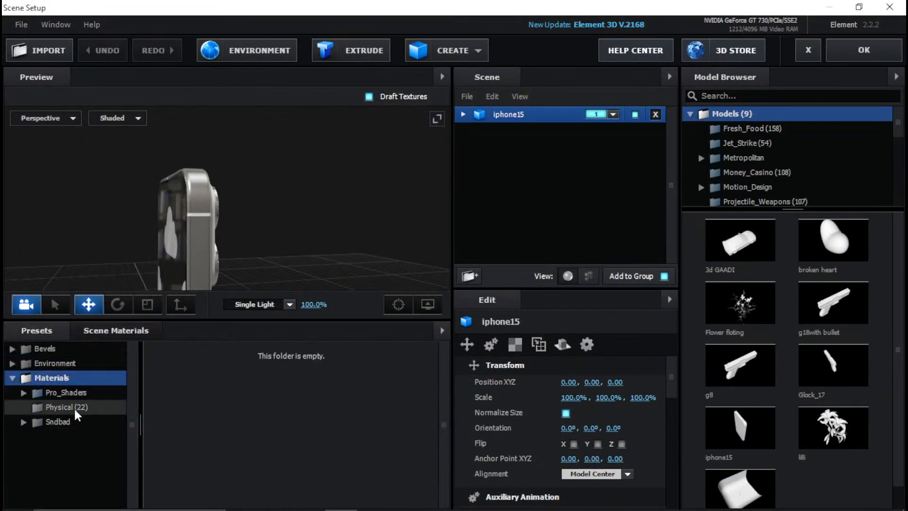
- Apply the Default_blurred preset from V1_Environment as the scene's environment, and confirm its texture settings and the scene setup
{"action": "left_click", "coordinate": [69, 393]}
{"action": "left_click", "coordinate": [68, 364]}
{"action": "left_click", "coordinate": [70, 393]}
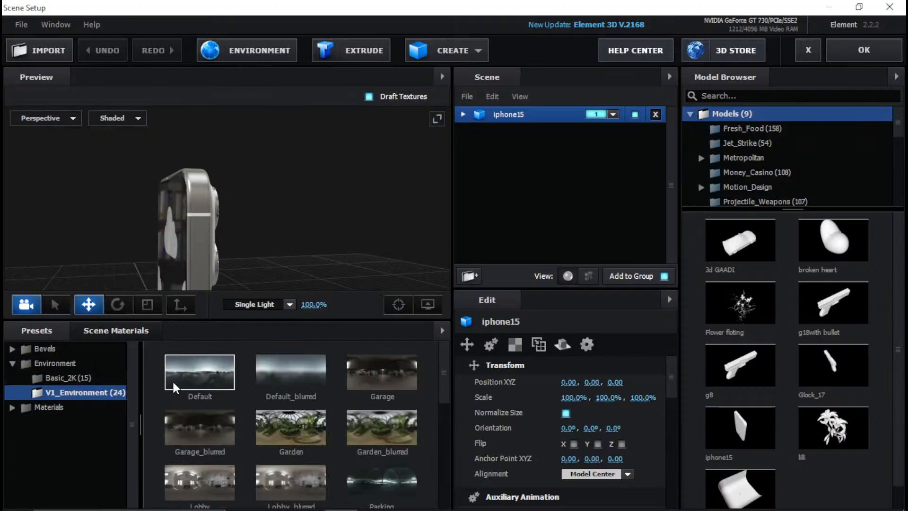
{"action": "left_click_drag", "start_coordinate": [274, 284], "coordinate": [303, 245]}
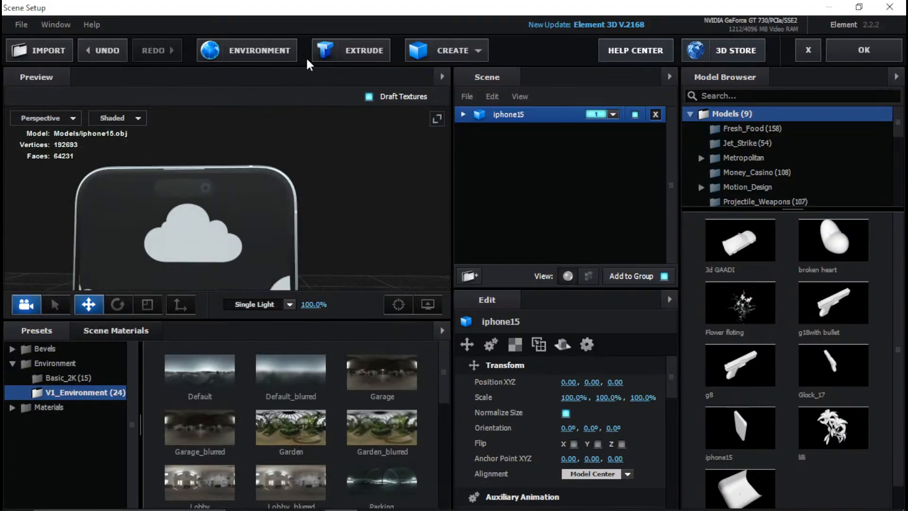
{"action": "left_click", "coordinate": [259, 50]}
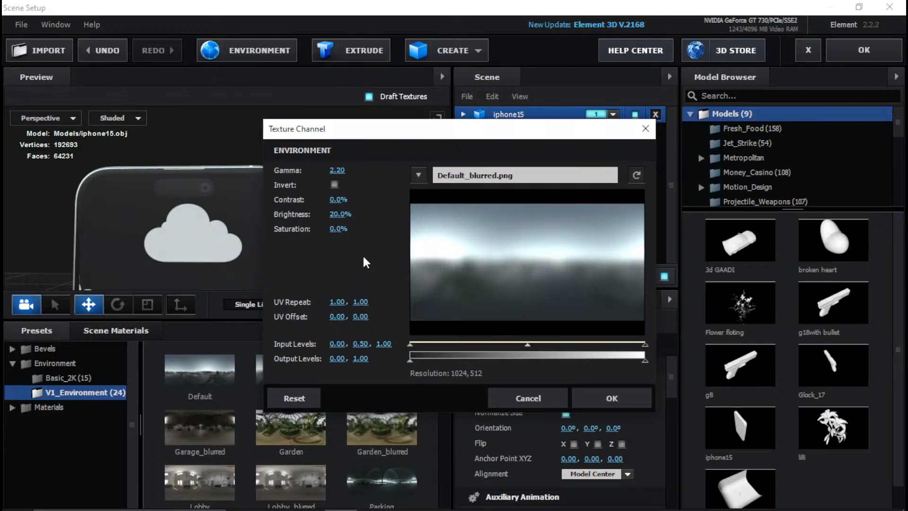
{"action": "left_click", "coordinate": [634, 401]}
{"action": "left_click", "coordinate": [845, 54]}
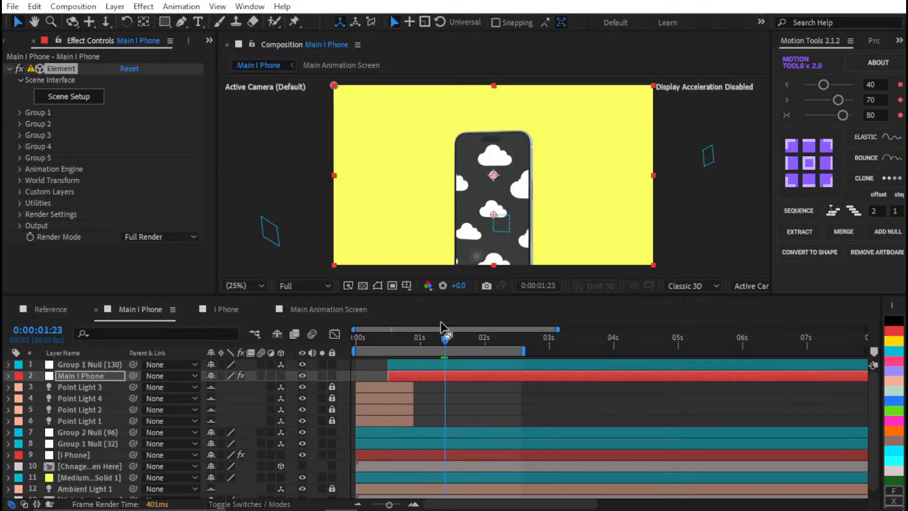
- Save the project and scrub the Main I Phone composition between 0:00:01:22 and 0:00:01:34 to check the phone's reflections
{"action": "left_click", "coordinate": [439, 346]}
{"action": "mouse_move", "coordinate": [441, 345]}
{"action": "left_mouse_down"}
{"action": "mouse_move", "coordinate": [457, 341]}
{"action": "mouse_move", "coordinate": [433, 342]}
{"action": "mouse_move", "coordinate": [454, 346]}
{"action": "mouse_move", "coordinate": [444, 342]}
{"action": "left_mouse_up"}
{"action": "left_click", "coordinate": [476, 376]}
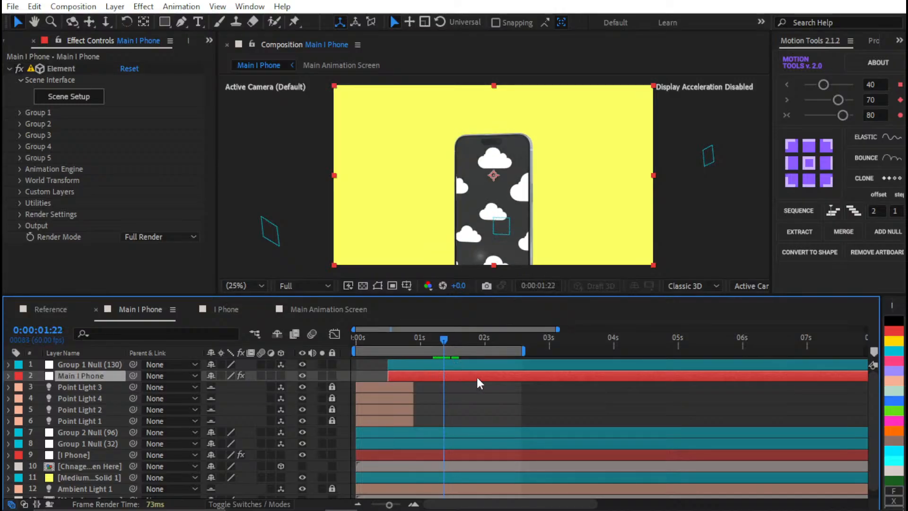
{"action": "key", "text": "ctrl+s"}
{"action": "left_click", "coordinate": [442, 392]}
{"action": "mouse_move", "coordinate": [455, 338]}
{"action": "left_mouse_down"}
{"action": "mouse_move", "coordinate": [426, 337]}
{"action": "mouse_move", "coordinate": [457, 340]}
{"action": "left_mouse_up"}
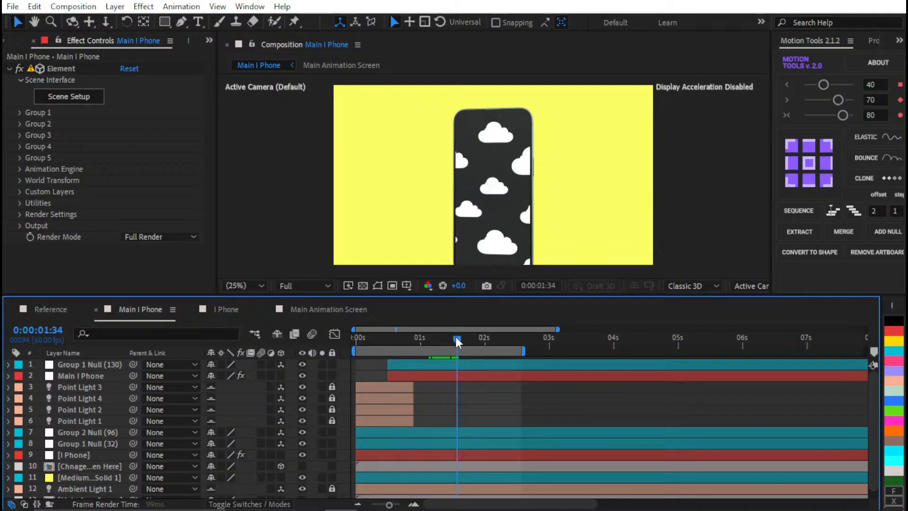
- Preview the Main I Phone animation, including a full playback from the start, to review the cloud-pattern phone's entrance
{"action": "key", "text": "space"}
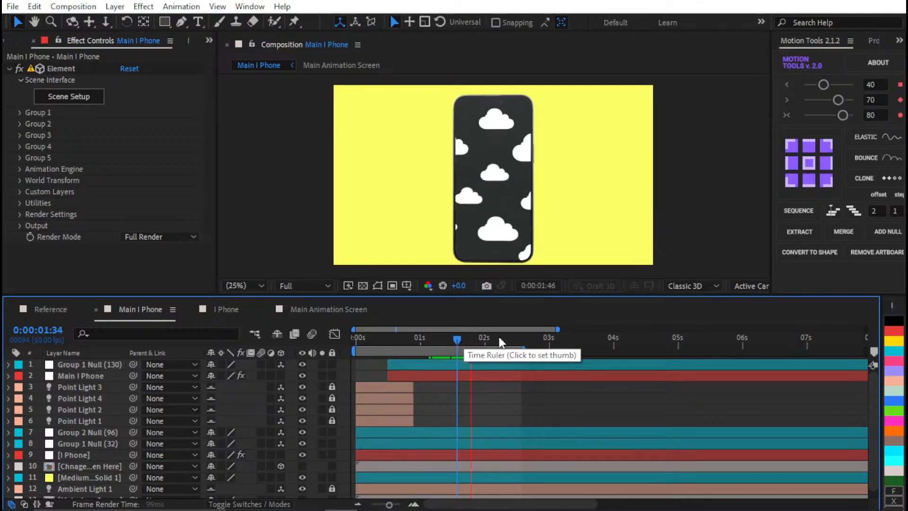
{"action": "key", "text": "space"}
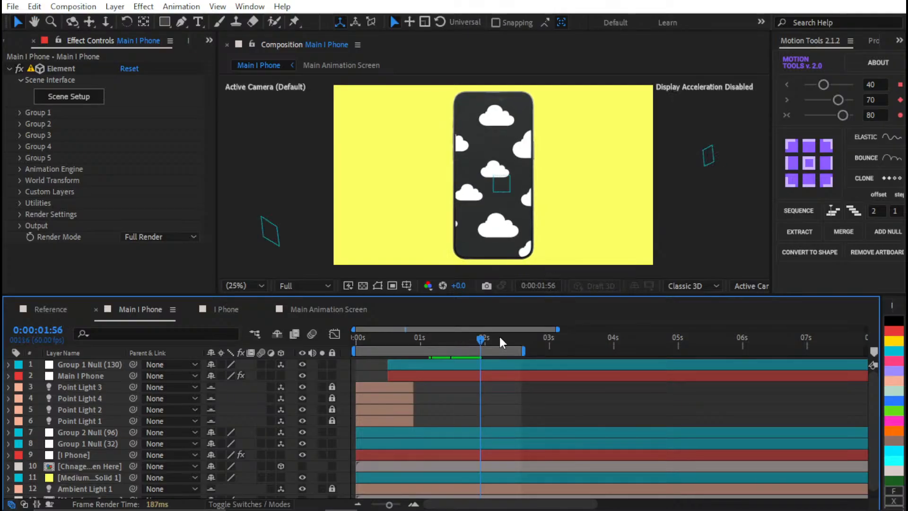
{"action": "key", "text": "Home"}
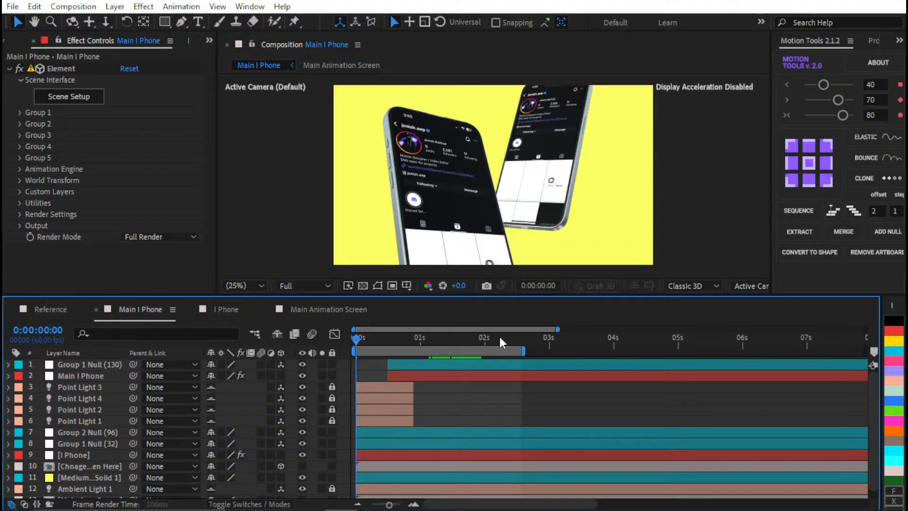
{"action": "key", "text": "space"}
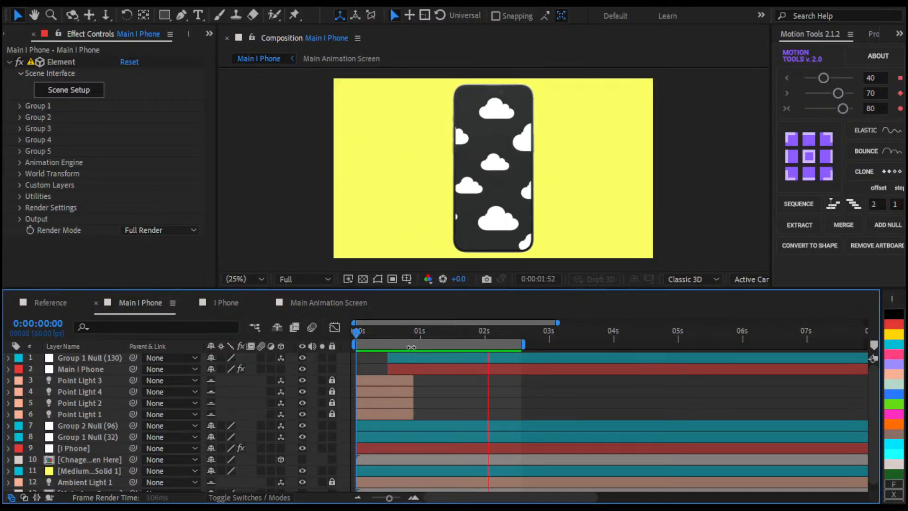
{"action": "left_click", "coordinate": [386, 334]}
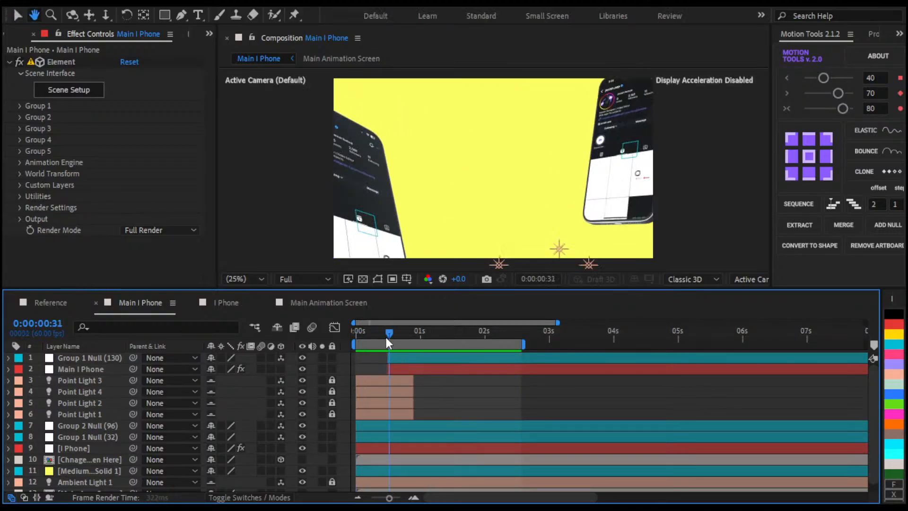
- Move the Group 1 Null (130) and Main I Phone layers to start at 0:00:00:00 and preview the timing
{"action": "key", "text": "Home"}
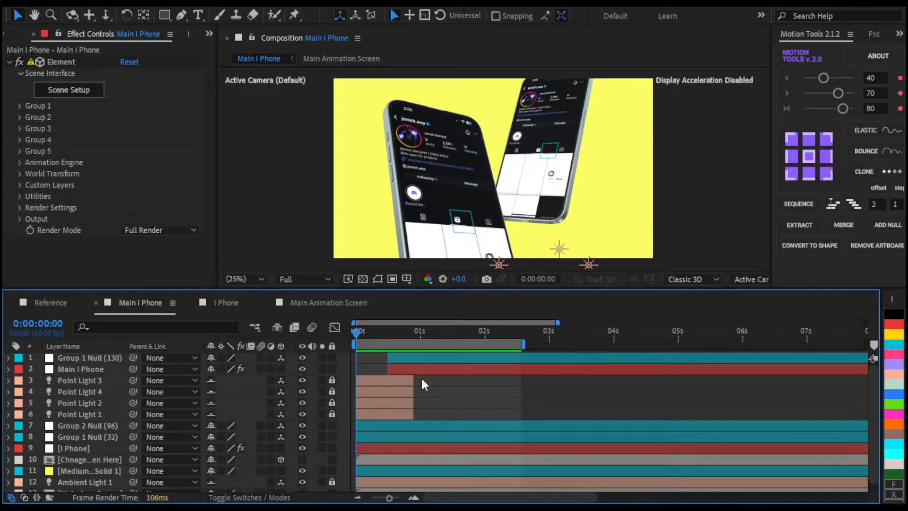
{"action": "left_click", "coordinate": [413, 357]}
{"action": "left_click", "coordinate": [408, 365], "text": "shift"}
{"action": "key", "text": "["}
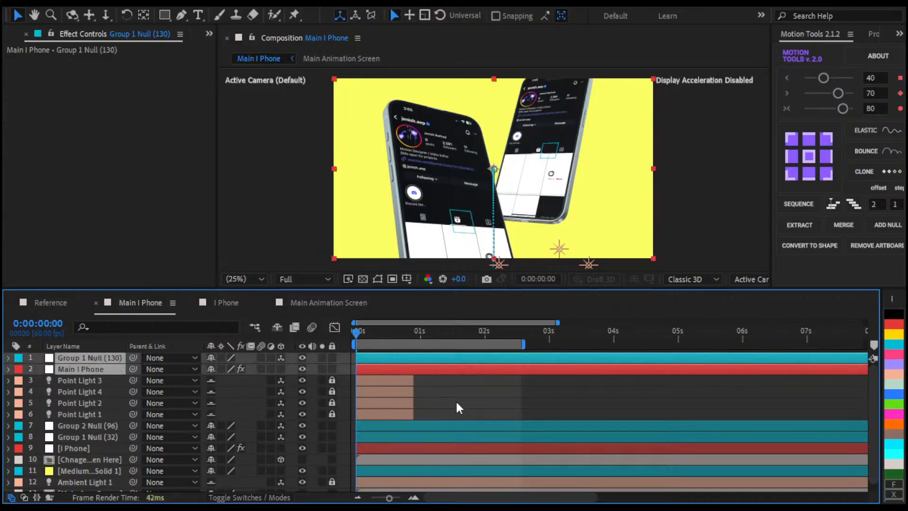
{"action": "left_click", "coordinate": [457, 405]}
{"action": "key", "text": "space"}
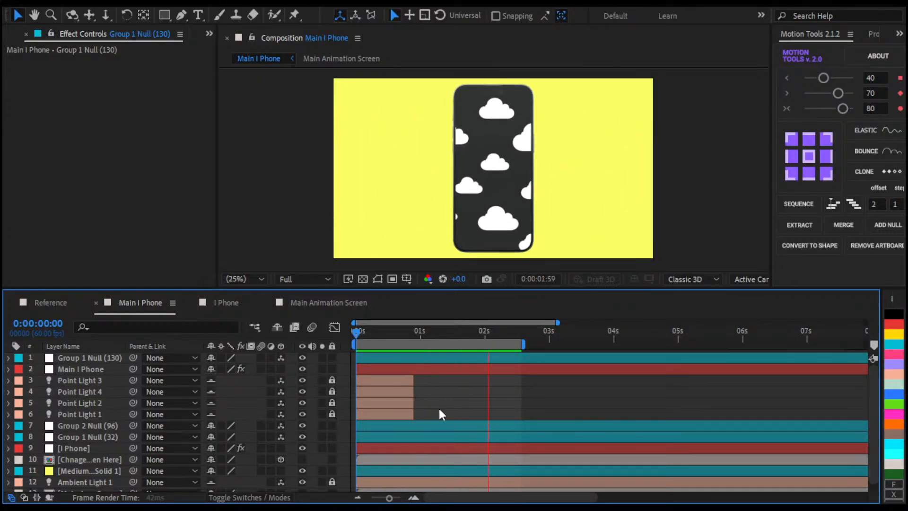
{"action": "key", "text": "space"}
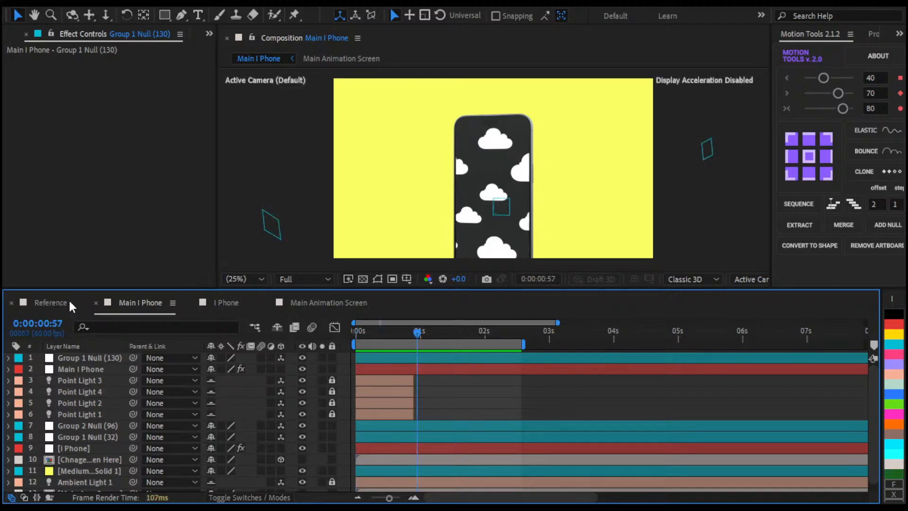
- Check the Reference composition's timing, and shift the end Position and Y Rotation keyframes of Group 1 Null (130) to 0:00:03:00 in Main I Phone
{"action": "left_click", "coordinate": [72, 305]}
{"action": "left_click_drag", "start_coordinate": [398, 333], "coordinate": [442, 350]}
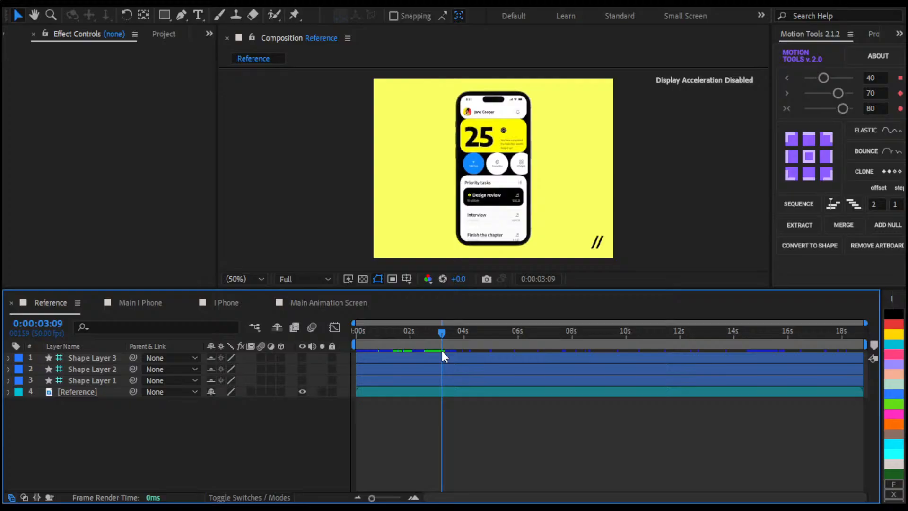
{"action": "left_click", "coordinate": [122, 303]}
{"action": "left_click", "coordinate": [38, 324]}
{"action": "type", "text": "3"}
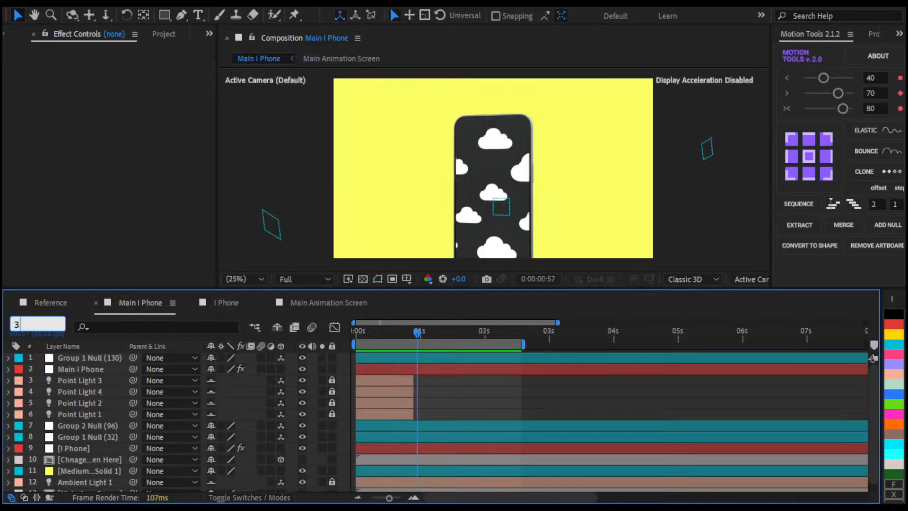
{"action": "key", "text": "Return"}
{"action": "left_click", "coordinate": [512, 360]}
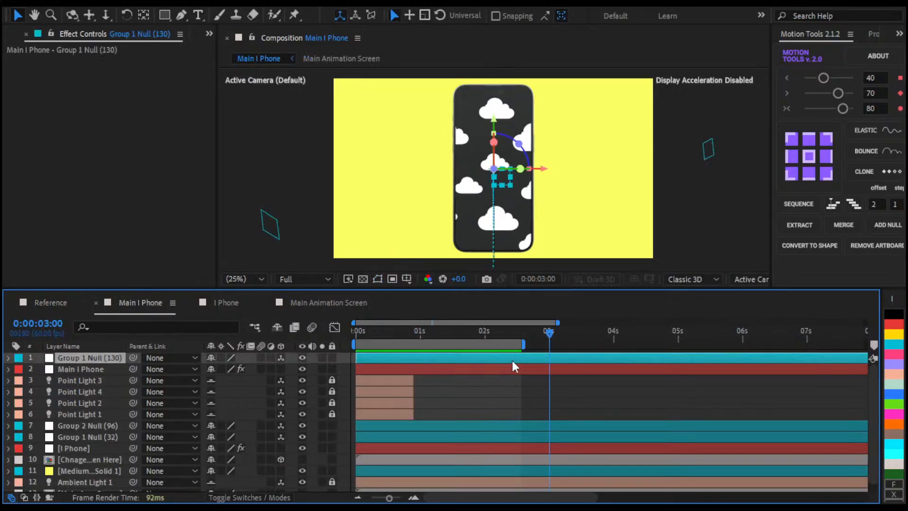
{"action": "key", "text": "u"}
{"action": "left_click_drag", "start_coordinate": [508, 373], "coordinate": [383, 383]}
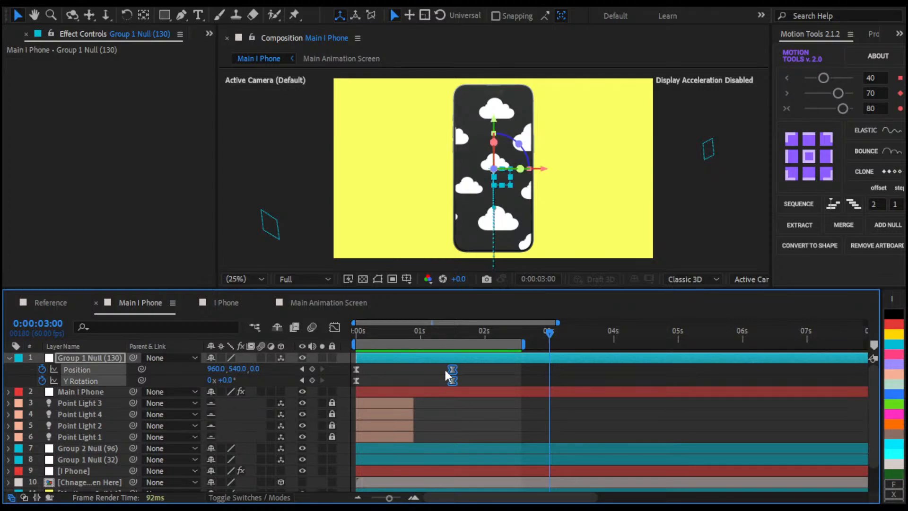
{"action": "left_click_drag", "start_coordinate": [445, 370], "coordinate": [313, 371]}
- Reapply Motion Tools easing of 40 and 70 to the Y Rotation keyframes of Group 1 Null (130)
{"action": "left_click", "coordinate": [570, 367]}
{"action": "left_click_drag", "start_coordinate": [579, 377], "coordinate": [302, 389]}
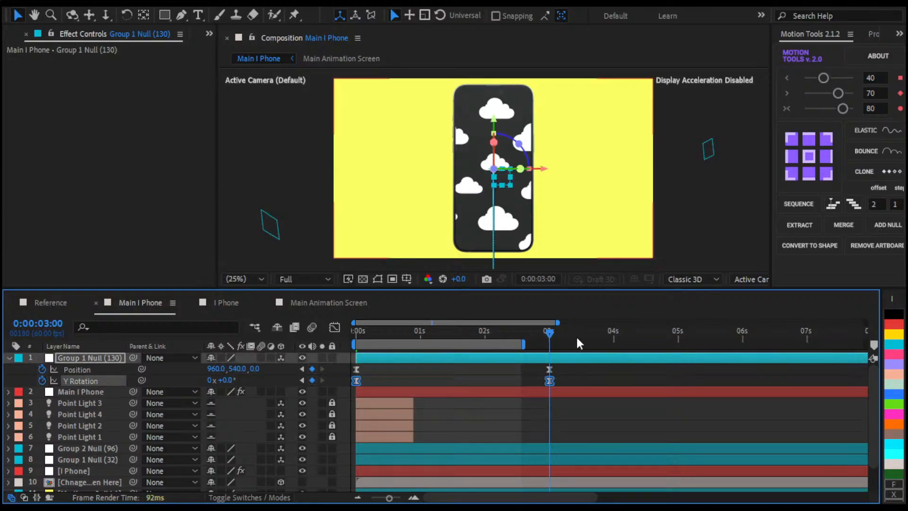
{"action": "left_click", "coordinate": [825, 81]}
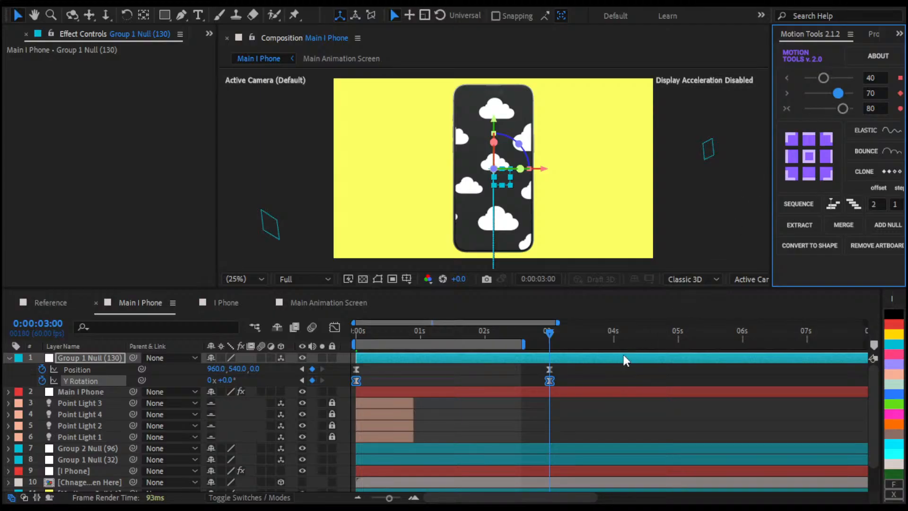
{"action": "left_click", "coordinate": [604, 371]}
- Set the work area from 0:00:00:00 to just past 3.5 seconds and preview the animation
{"action": "left_click_drag", "start_coordinate": [579, 344], "coordinate": [3, 347]}
{"action": "left_click", "coordinate": [588, 328]}
{"action": "key", "text": "n"}
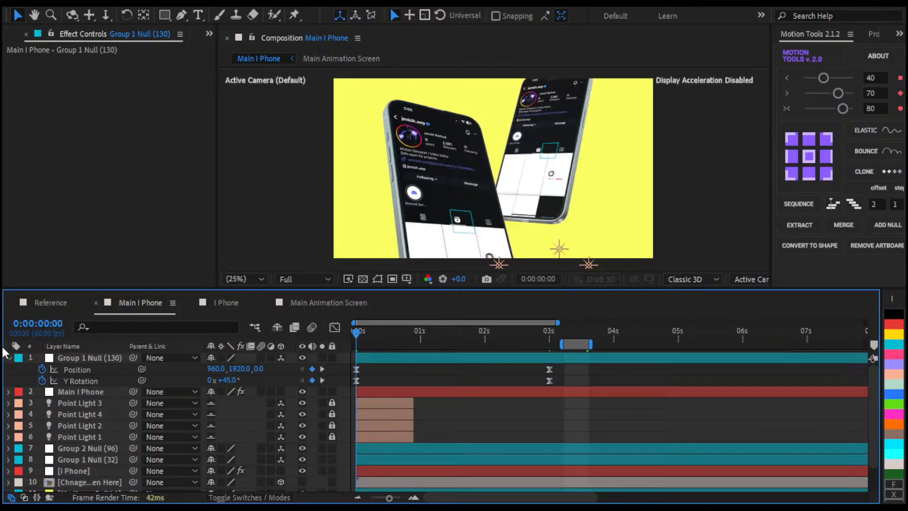
{"action": "key", "text": "b"}
{"action": "key", "text": "space"}
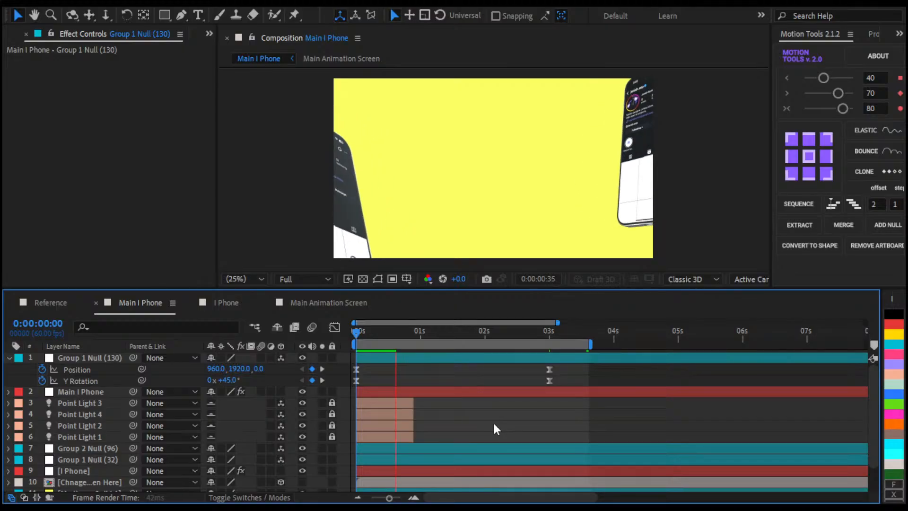
{"action": "key", "text": "space"}
- Apply Motion Tools easing of 40 and 70 to the null's Position keyframes and preview the phone's rise
{"action": "left_click", "coordinate": [550, 369]}
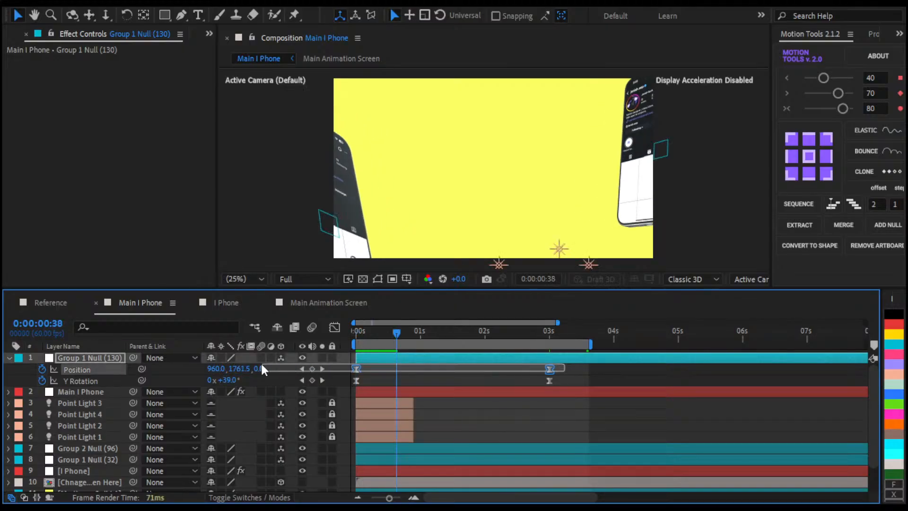
{"action": "left_click", "coordinate": [838, 97]}
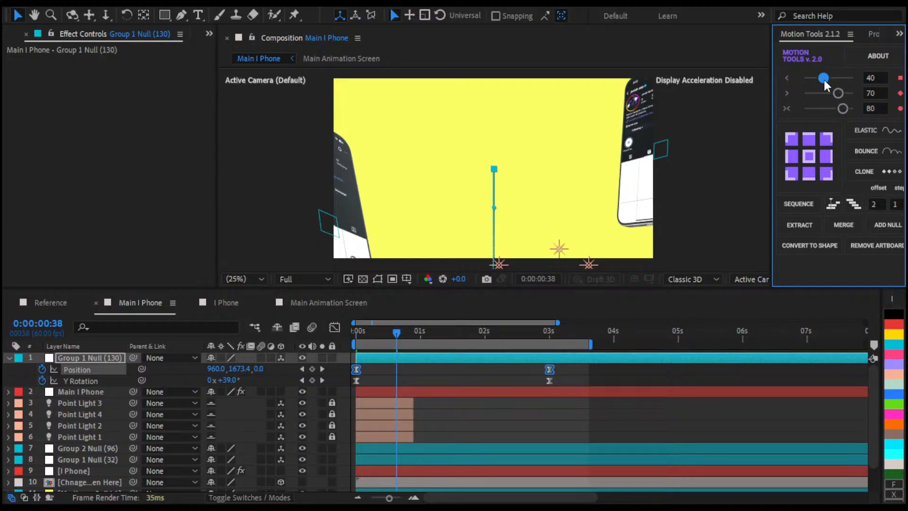
{"action": "left_click", "coordinate": [504, 409]}
{"action": "key", "text": "space"}
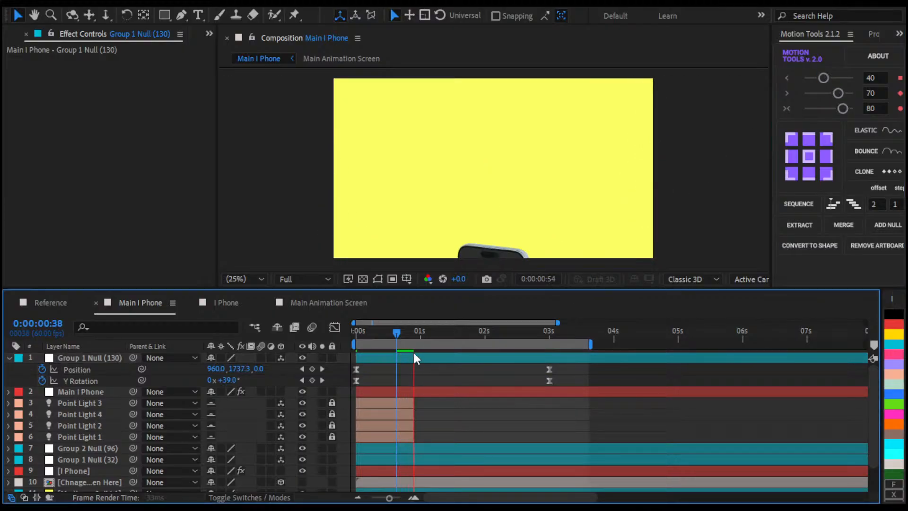
{"action": "mouse_move", "coordinate": [416, 333]}
{"action": "left_mouse_down"}
{"action": "mouse_move", "coordinate": [377, 332]}
{"action": "mouse_move", "coordinate": [402, 334]}
{"action": "left_mouse_up"}
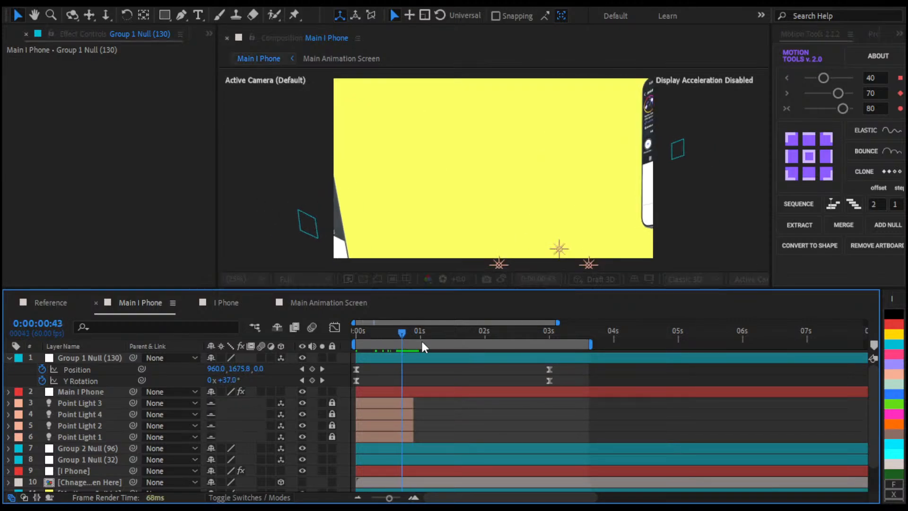
- Try Motion Tools easing of 20 and 80 on the Position keyframes of Group 1 Null (130) and preview the phone's rise
{"action": "left_click_drag", "start_coordinate": [559, 366], "coordinate": [333, 366]}
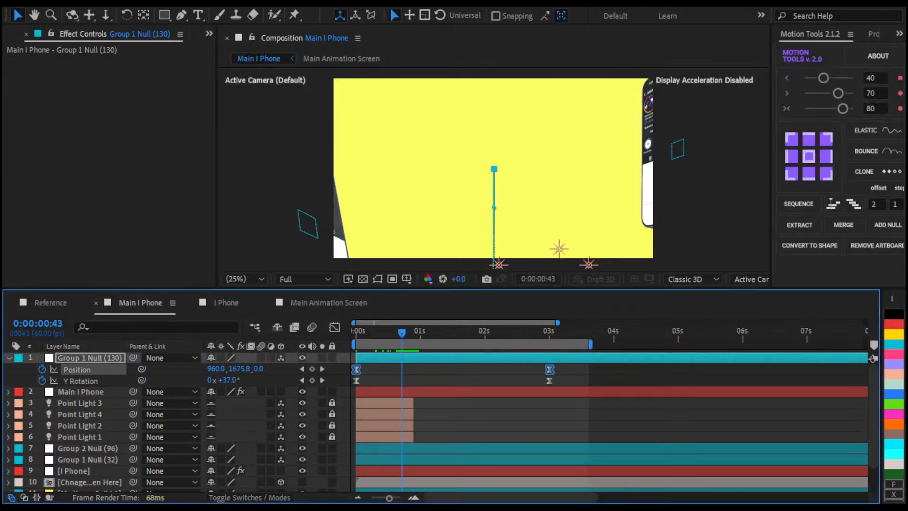
{"action": "left_click", "coordinate": [881, 78]}
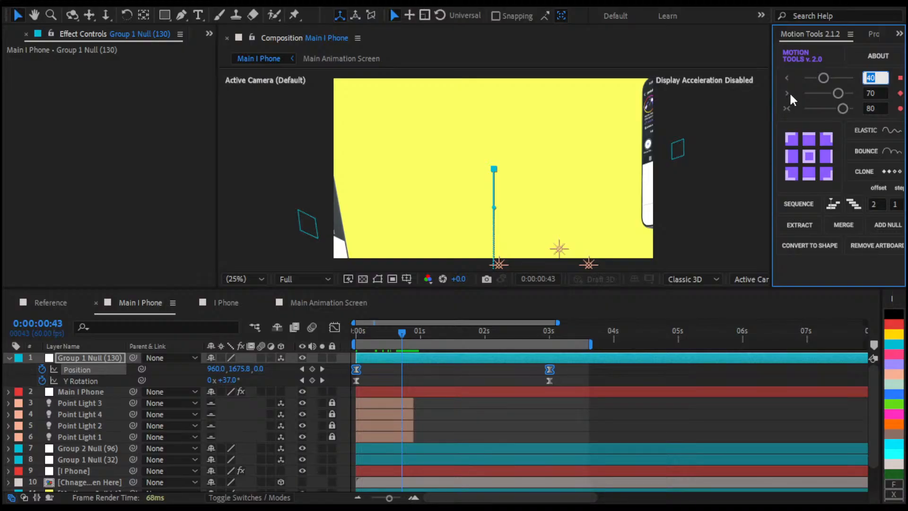
{"action": "type", "text": "20"}
{"action": "type", "text": "80"}
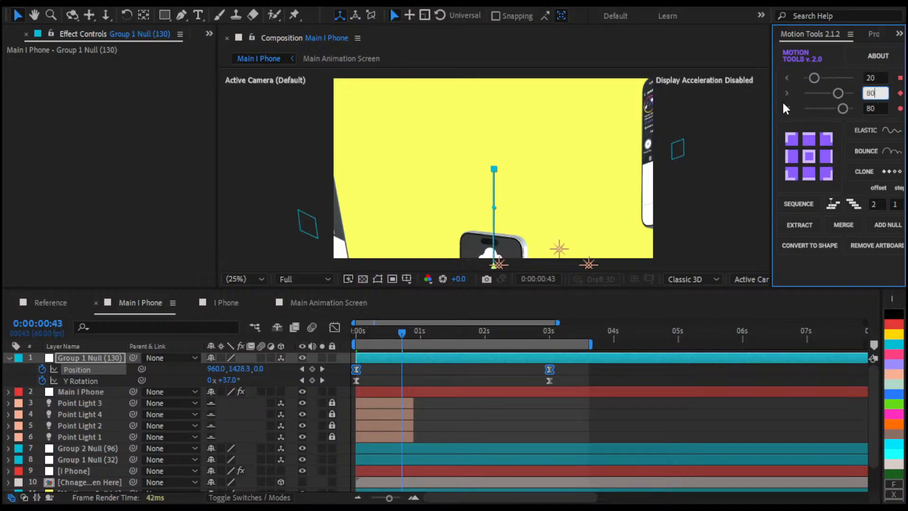
{"action": "key", "text": "Return"}
{"action": "left_click", "coordinate": [591, 390]}
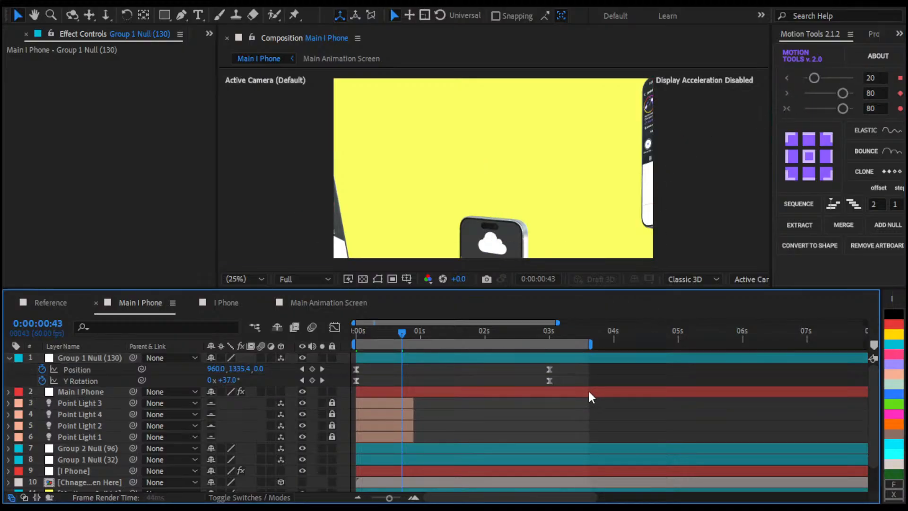
{"action": "key", "text": "space"}
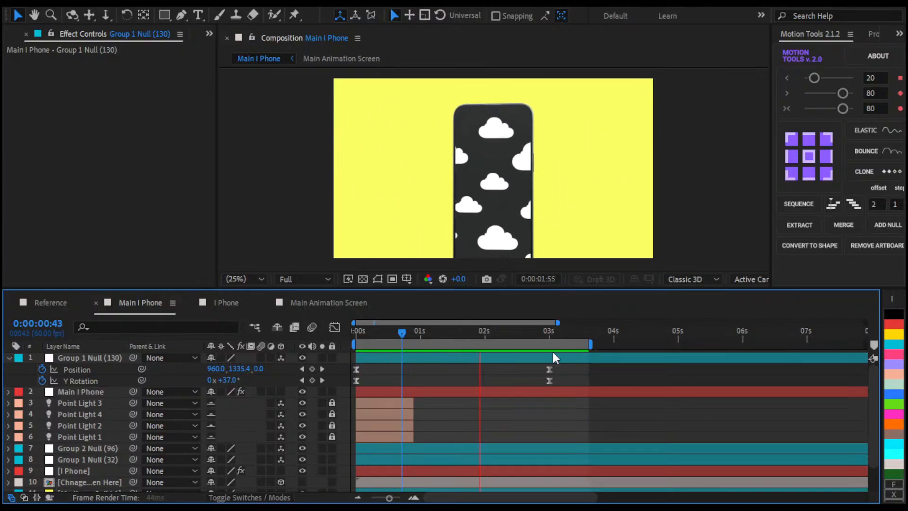
{"action": "key", "text": "space"}
- Ease the null's Position keyframes with Motion Tools values of 0.1 and 100, and preview from the start
{"action": "left_click", "coordinate": [77, 370]}
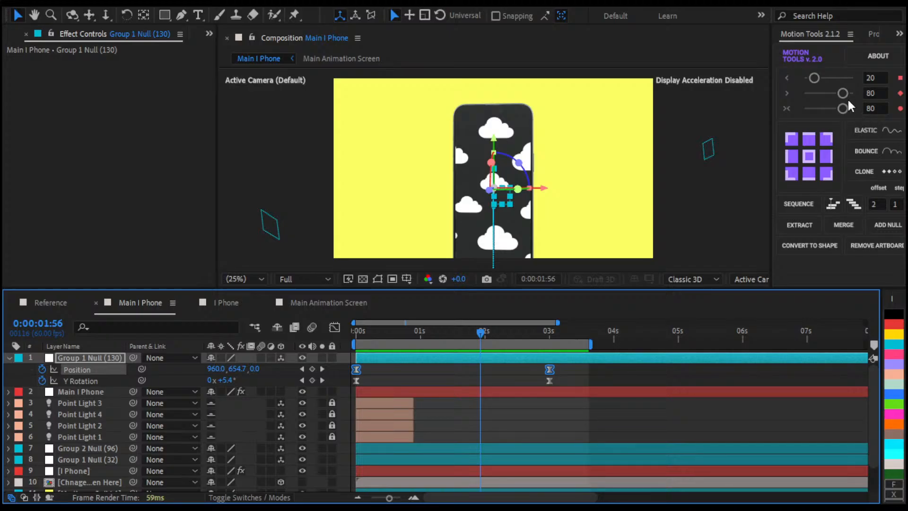
{"action": "left_click", "coordinate": [900, 107]}
{"action": "left_click_drag", "start_coordinate": [847, 78], "coordinate": [804, 78]}
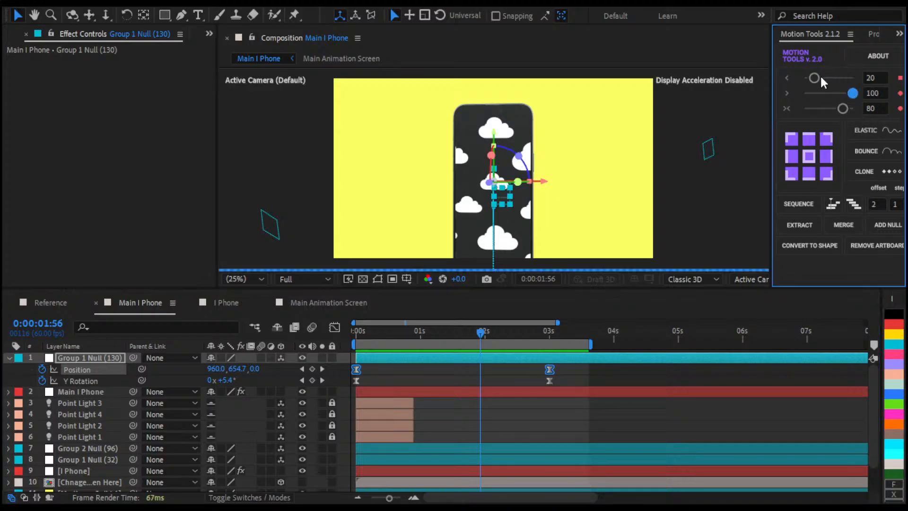
{"action": "left_click", "coordinate": [466, 436]}
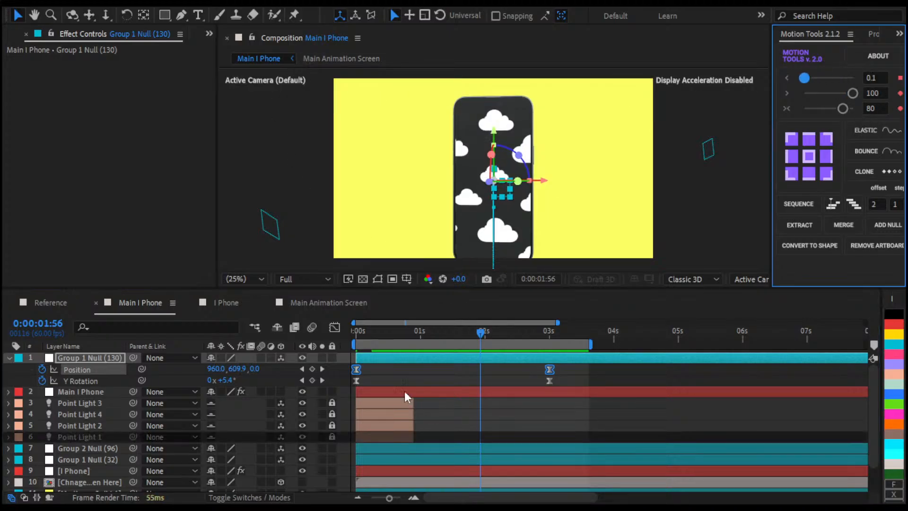
{"action": "left_click_drag", "start_coordinate": [391, 333], "coordinate": [247, 334]}
{"action": "key", "text": "space"}
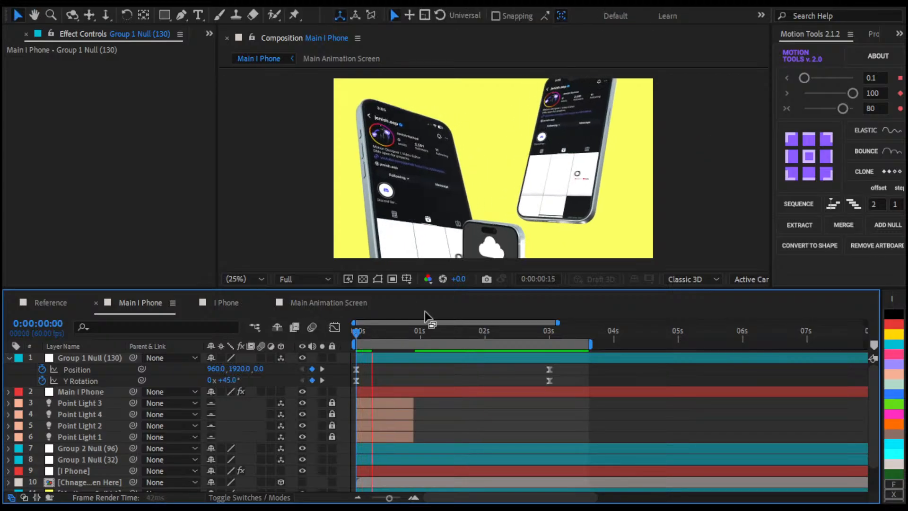
{"action": "key", "text": "space"}
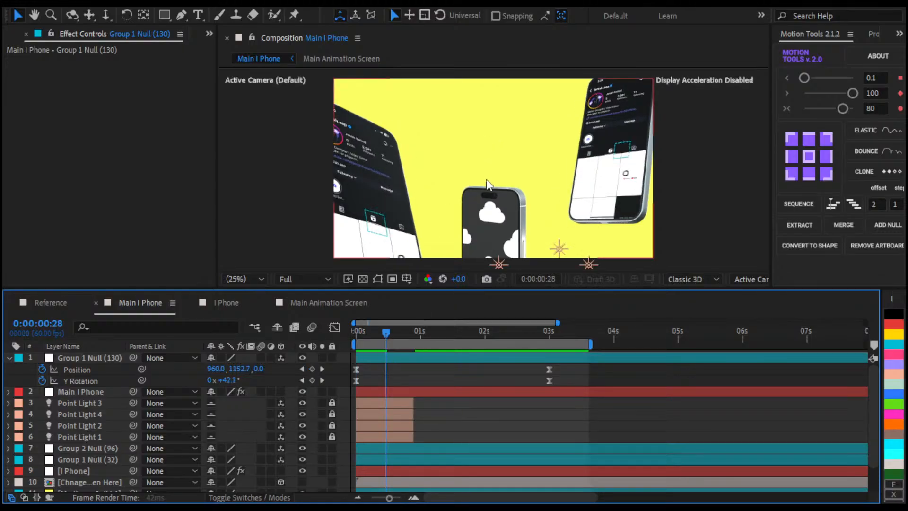
- Move the first Position keyframe of Group 1 Null (130) to 0:00:00:30, leaving the end keyframe at 3 seconds
{"action": "left_click_drag", "start_coordinate": [386, 335], "coordinate": [374, 336]}
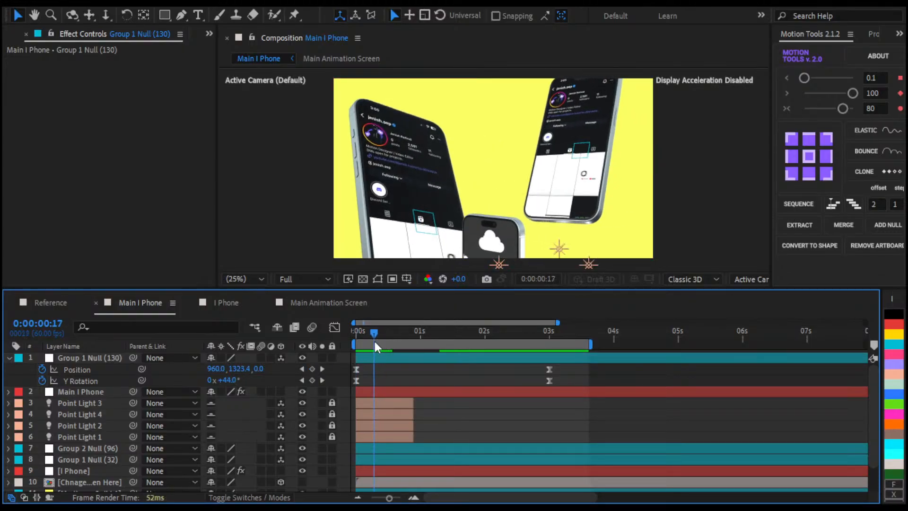
{"action": "left_click_drag", "start_coordinate": [572, 365], "coordinate": [354, 368]}
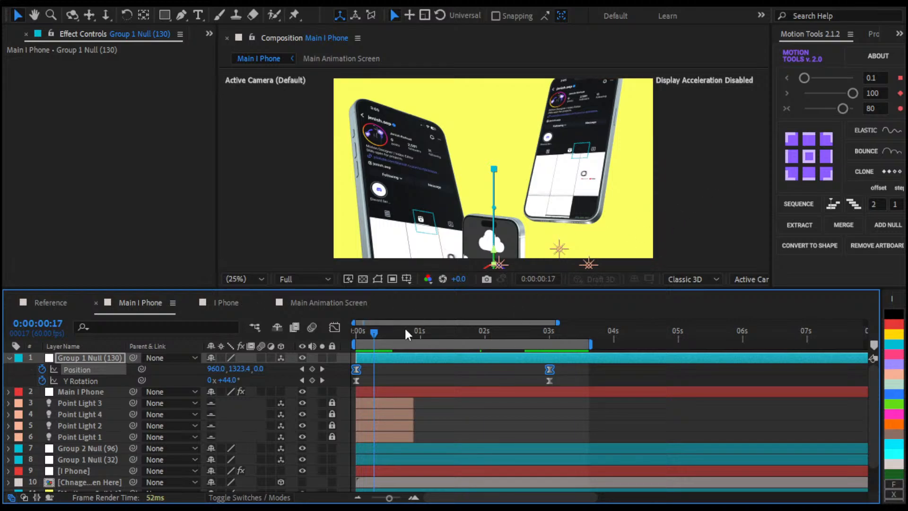
{"action": "key", "text": "Home"}
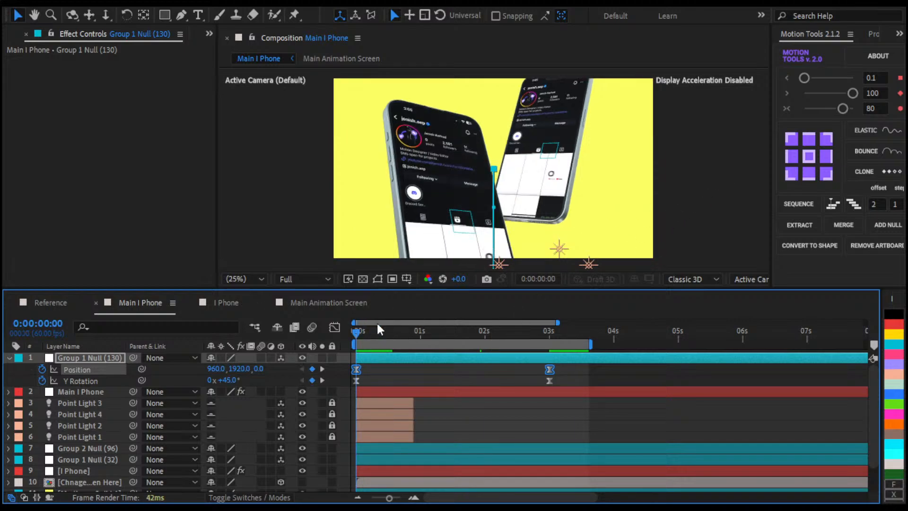
{"action": "key", "text": "shift+Page_Down"}
{"action": "key", "text": "shift+Page_Down"}
{"action": "key", "text": "shift+Page_Down"}
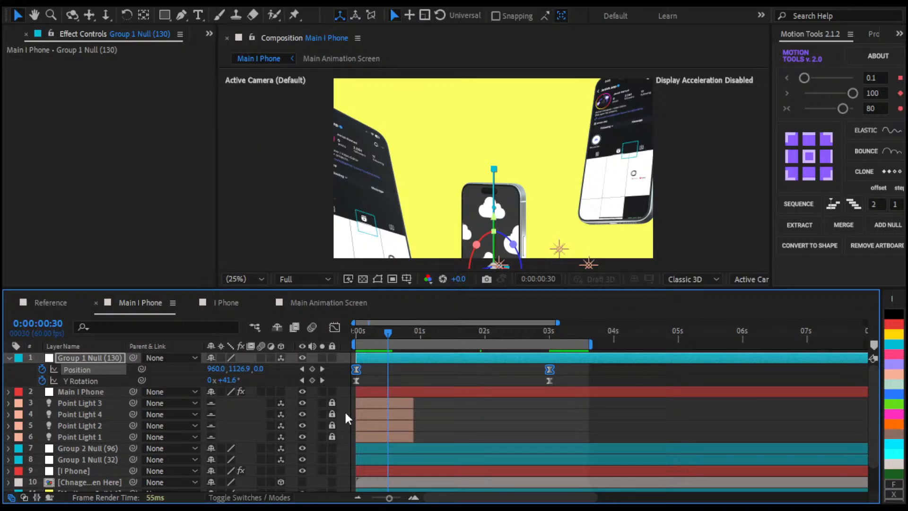
{"action": "left_click_drag", "start_coordinate": [357, 368], "coordinate": [390, 371]}
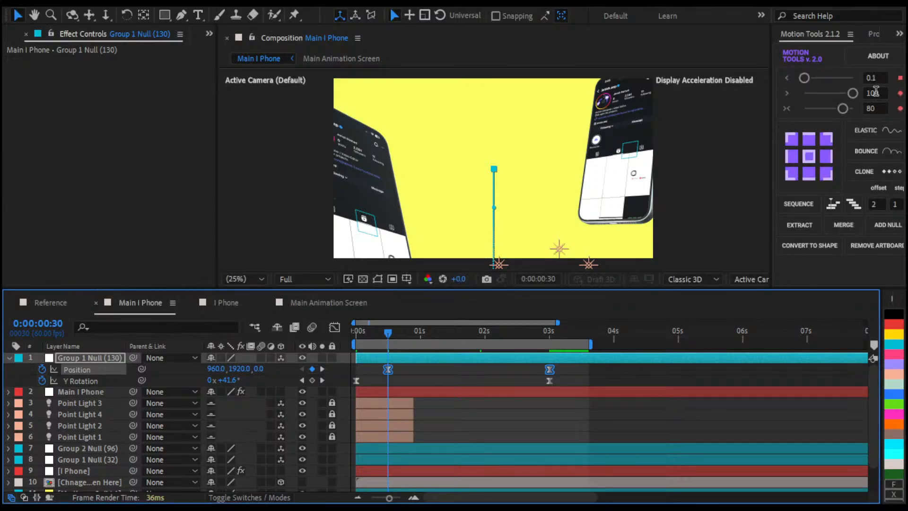
- Apply Motion Tools easing of 20 and 80 to the null's Position keyframes and preview from 0:00:00:30
{"action": "left_click", "coordinate": [883, 77]}
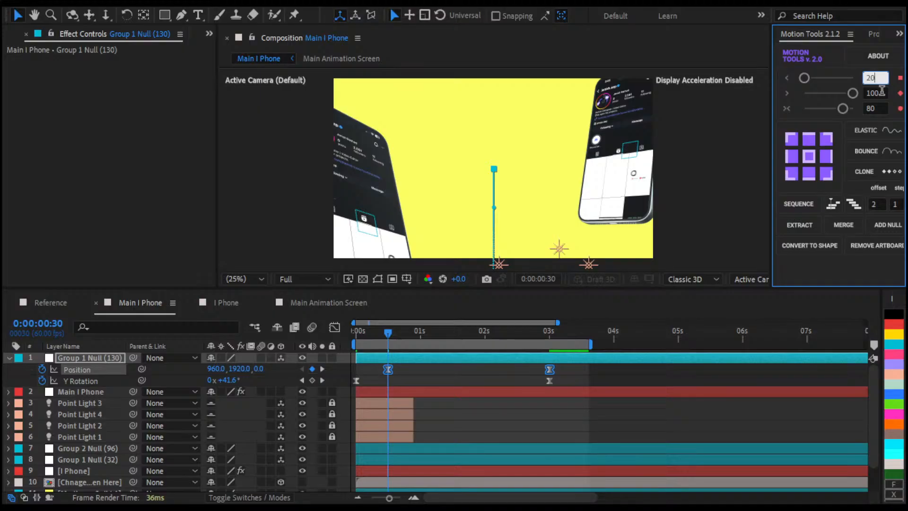
{"action": "key", "text": "Tab"}
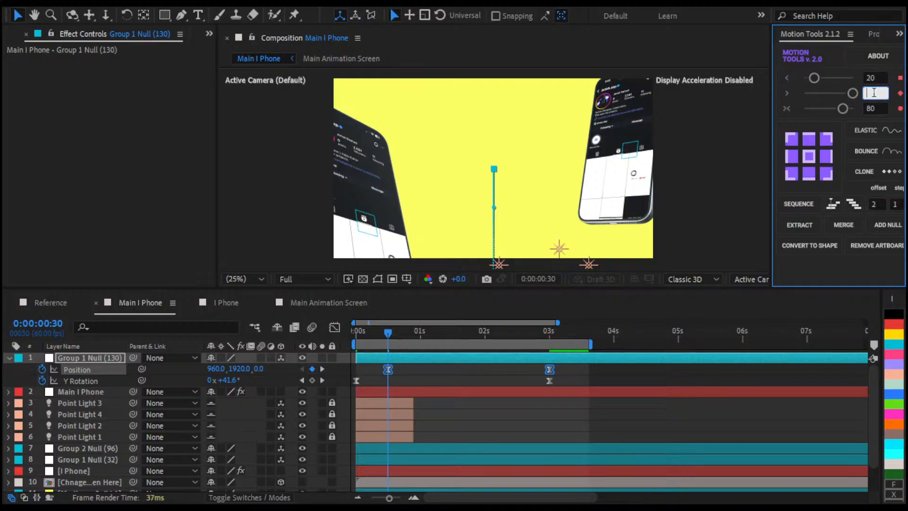
{"action": "type", "text": "80"}
{"action": "key", "text": "Return"}
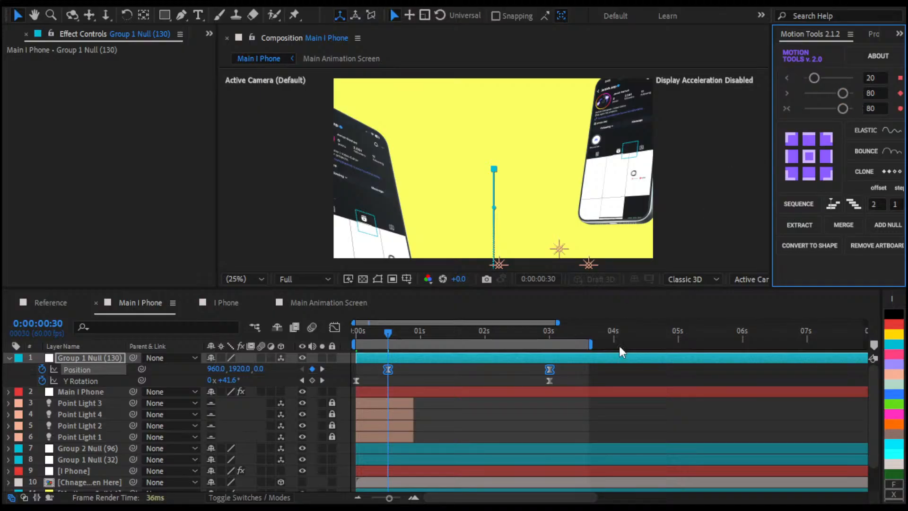
{"action": "left_click", "coordinate": [549, 426]}
{"action": "key", "text": "space"}
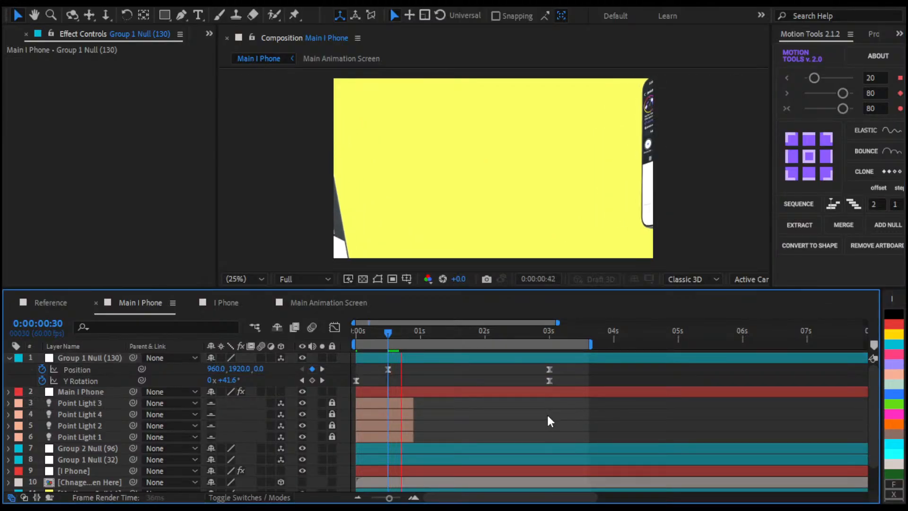
{"action": "key", "text": "space"}
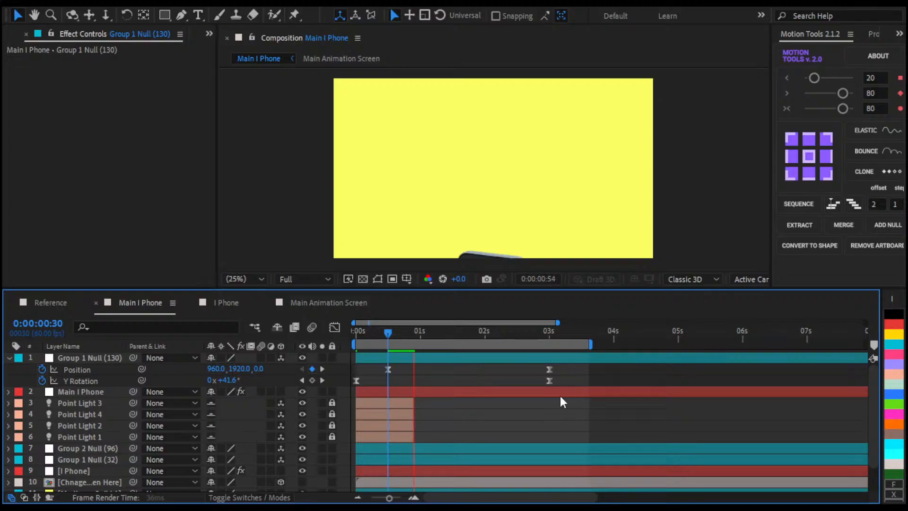
- Shift both Position keyframes 30 frames earlier, to 0:00:00:00 and 0:00:02:30, and preview the phone's rise
{"action": "left_click", "coordinate": [77, 370]}
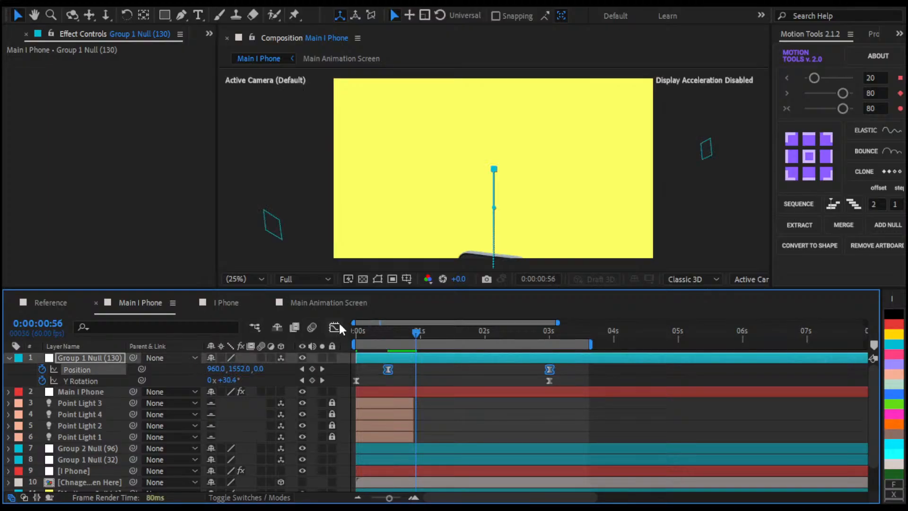
{"action": "key", "text": "alt+shift+Left"}
{"action": "key", "text": "alt+shift+Left"}
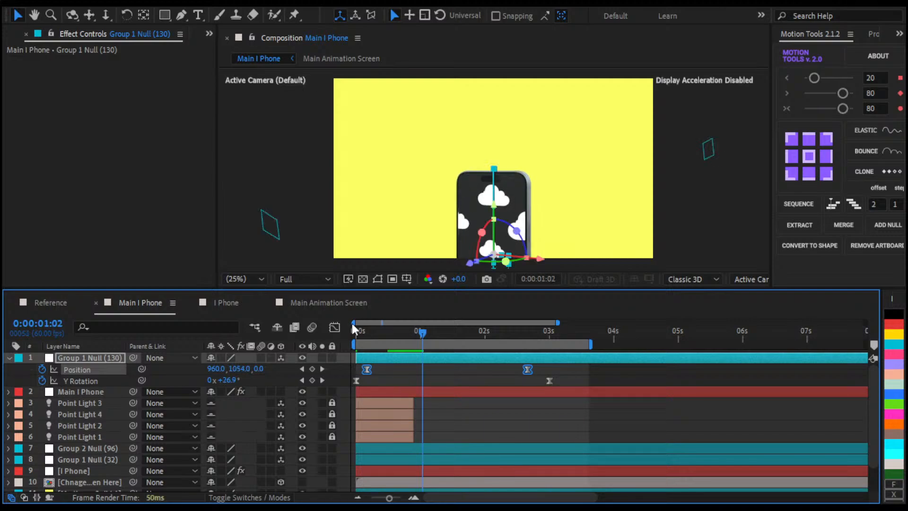
{"action": "left_click", "coordinate": [353, 329]}
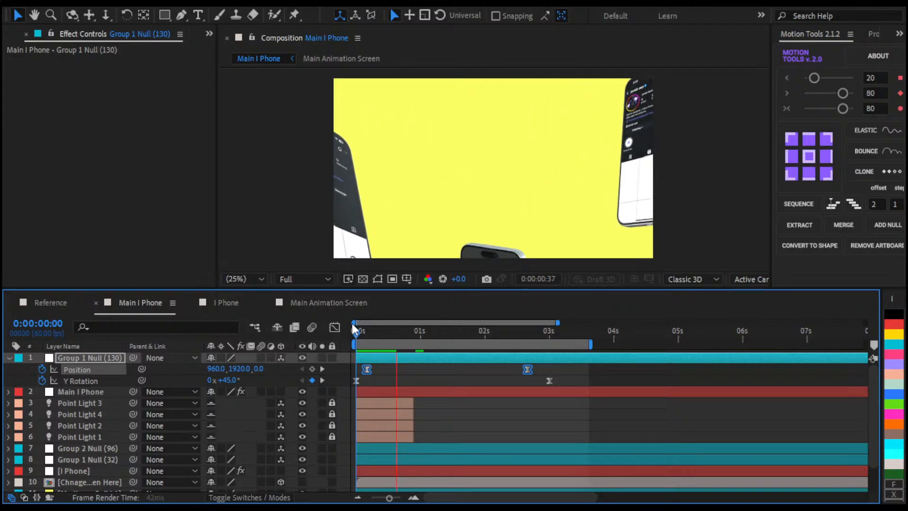
{"action": "key", "text": "space"}
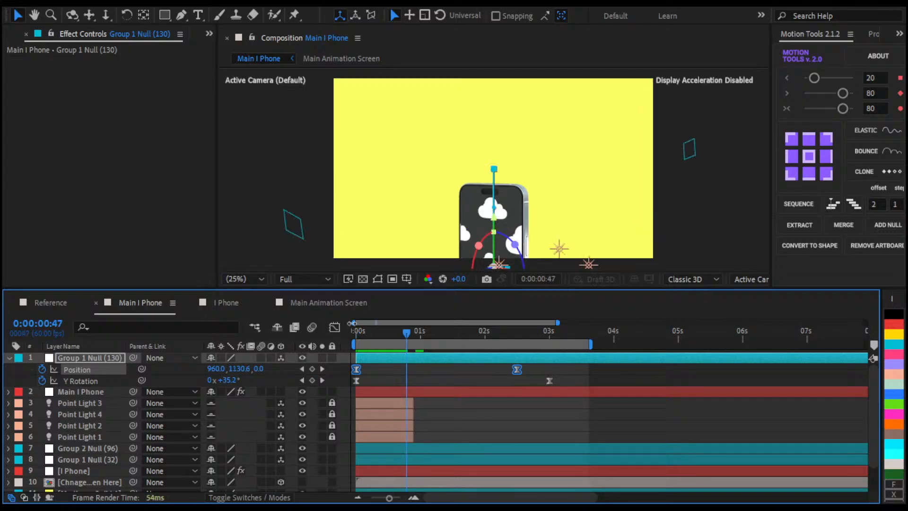
{"action": "key", "text": "space"}
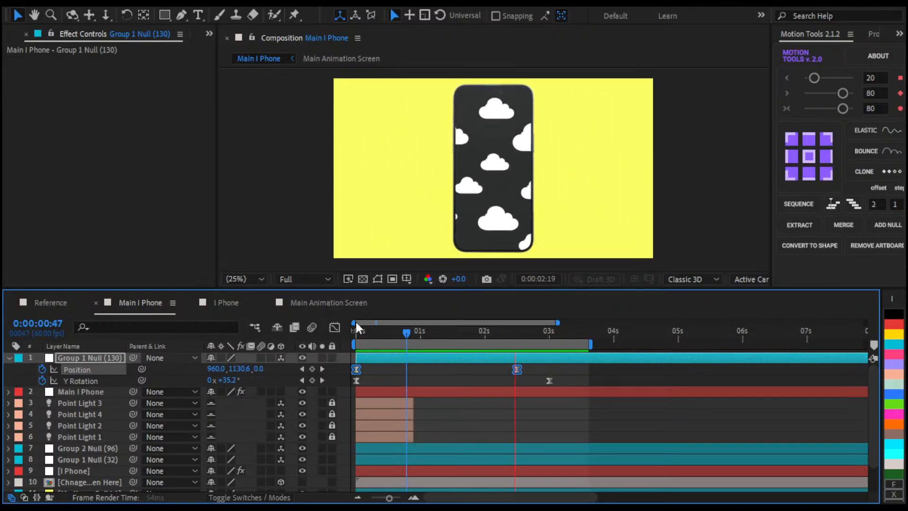
{"action": "key", "text": "space"}
- Compare the phone with the Reference composition and show the title/action safe guides in Main I Phone at 0:00:02:30
{"action": "left_click", "coordinate": [50, 303]}
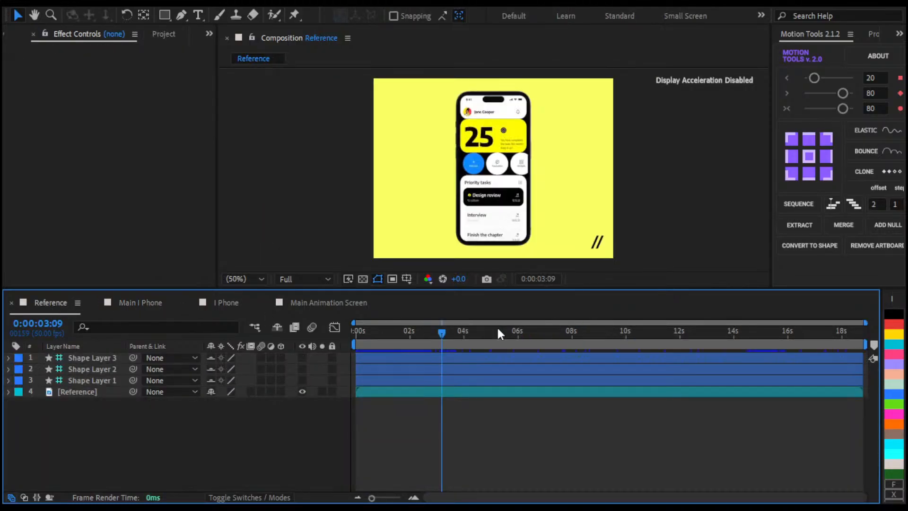
{"action": "left_click", "coordinate": [160, 302]}
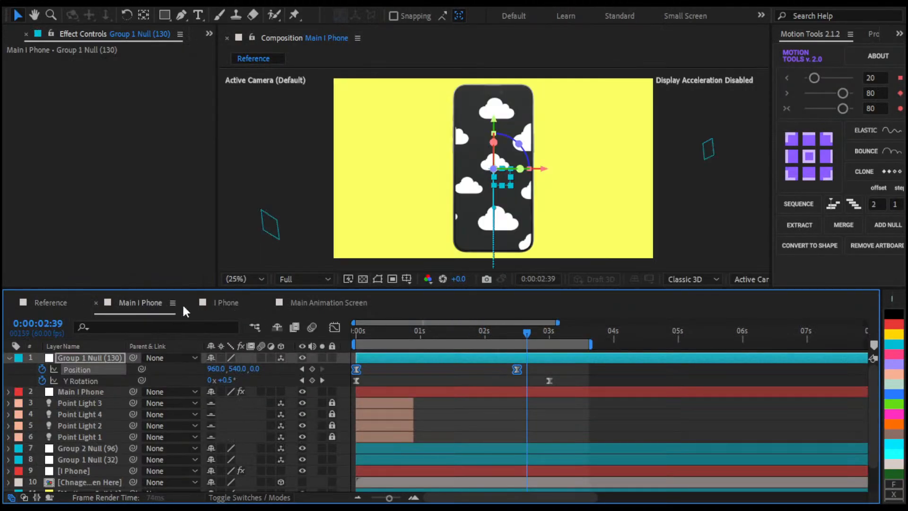
{"action": "left_click", "coordinate": [566, 401]}
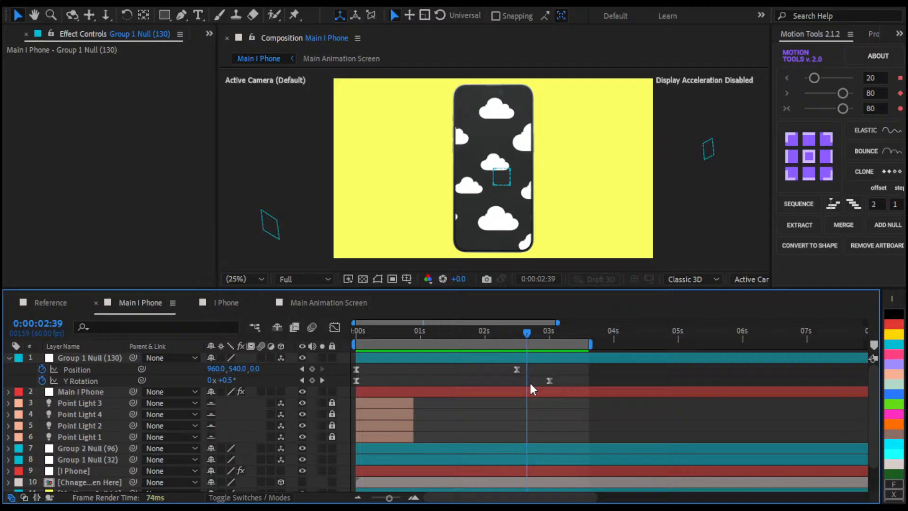
{"action": "key", "text": "j"}
{"action": "left_click", "coordinate": [394, 182]}
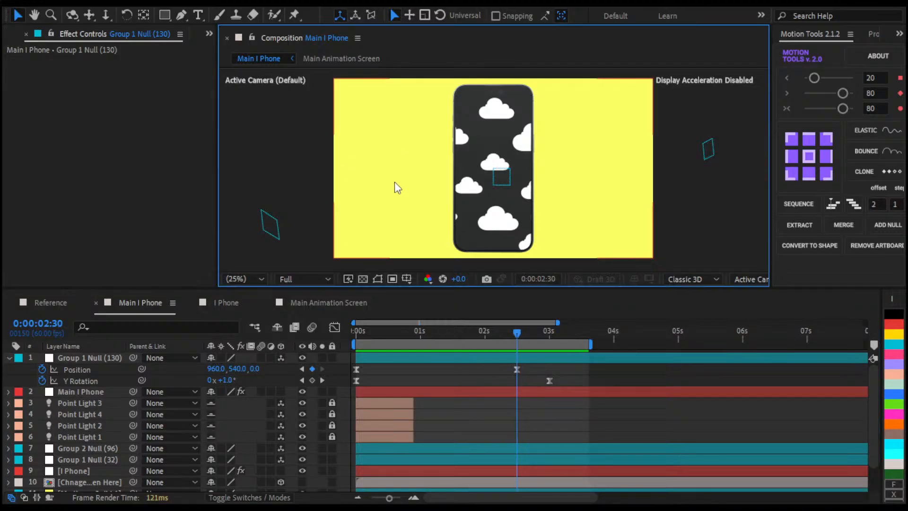
{"action": "key", "text": "apostrophe"}
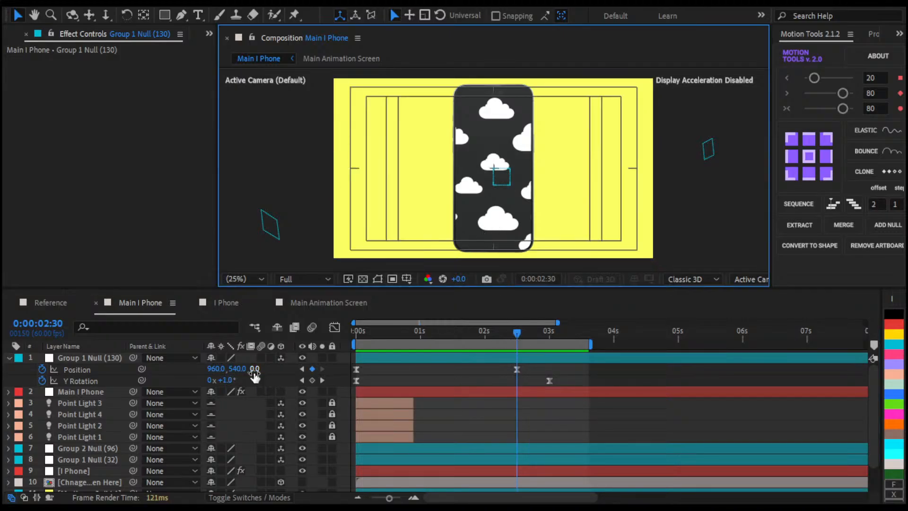
- Set the Z position of both Position keyframes to 200, preview from the start, and return to 0:00:00:00
{"action": "left_click_drag", "start_coordinate": [524, 365], "coordinate": [321, 367]}
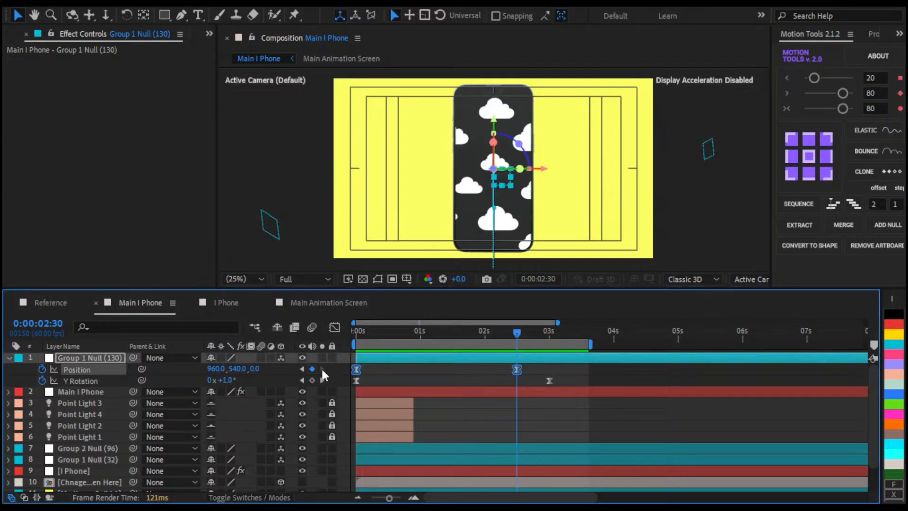
{"action": "left_click_drag", "start_coordinate": [257, 371], "coordinate": [359, 361]}
{"action": "left_click", "coordinate": [264, 369]}
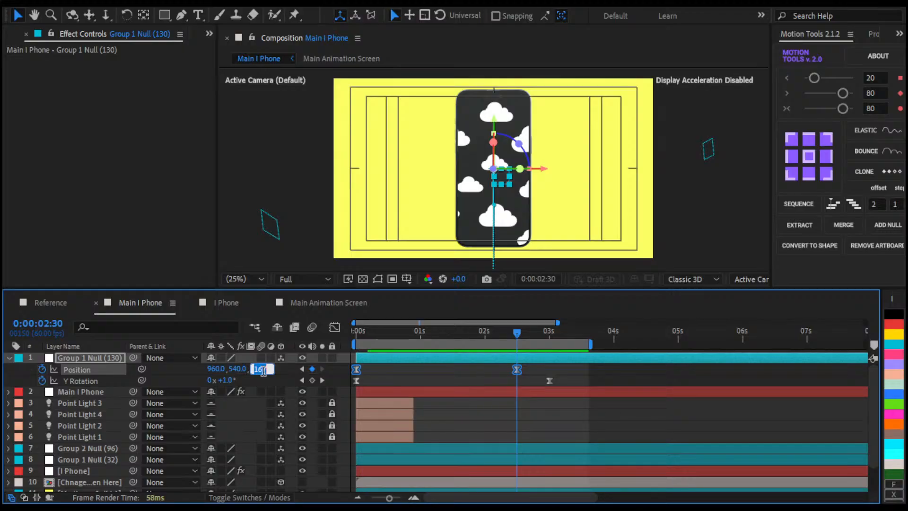
{"action": "type", "text": "200"}
{"action": "key", "text": "Return"}
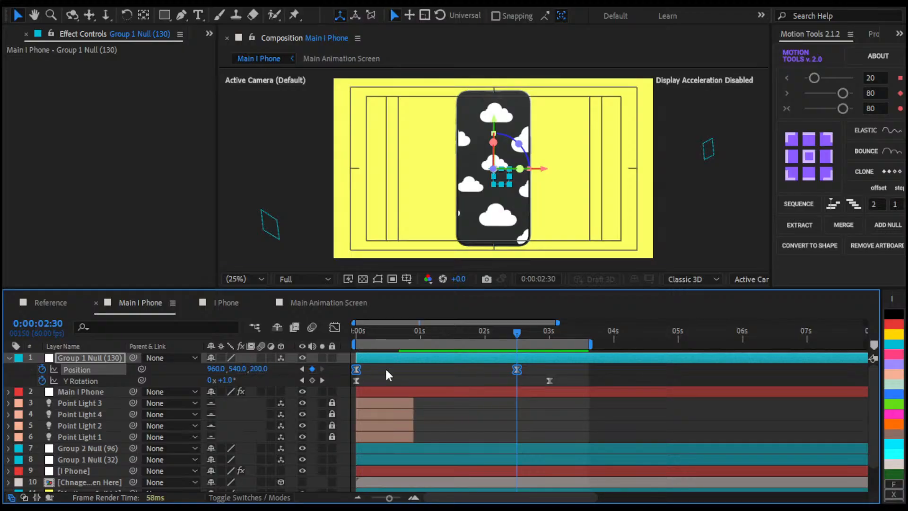
{"action": "left_click", "coordinate": [545, 376]}
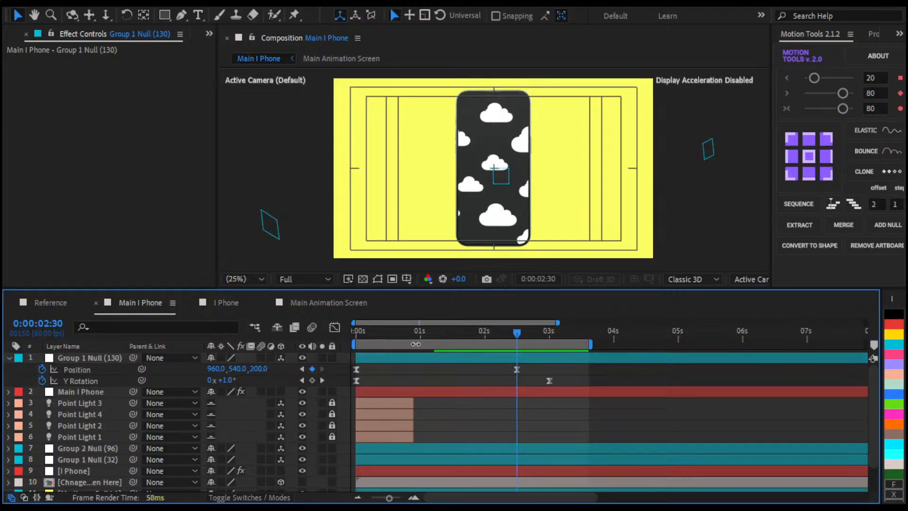
{"action": "left_click_drag", "start_coordinate": [367, 330], "coordinate": [272, 336]}
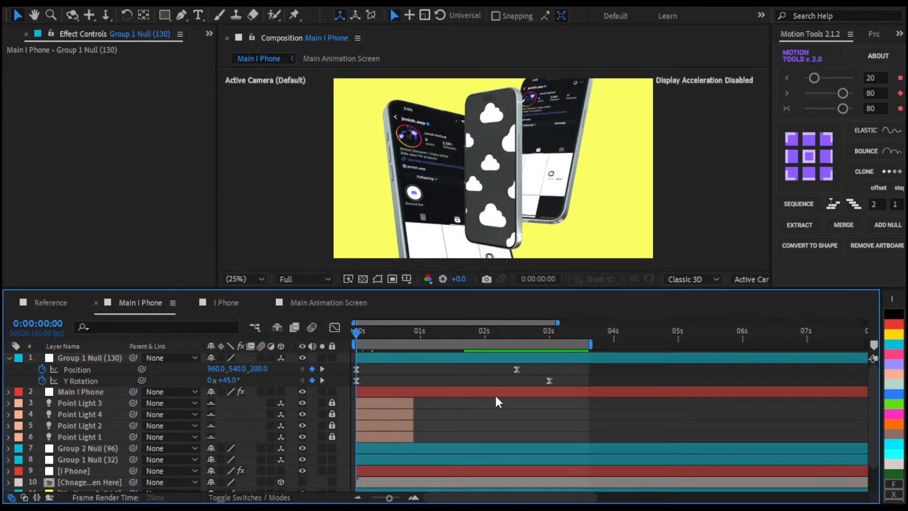
{"action": "key", "text": "space"}
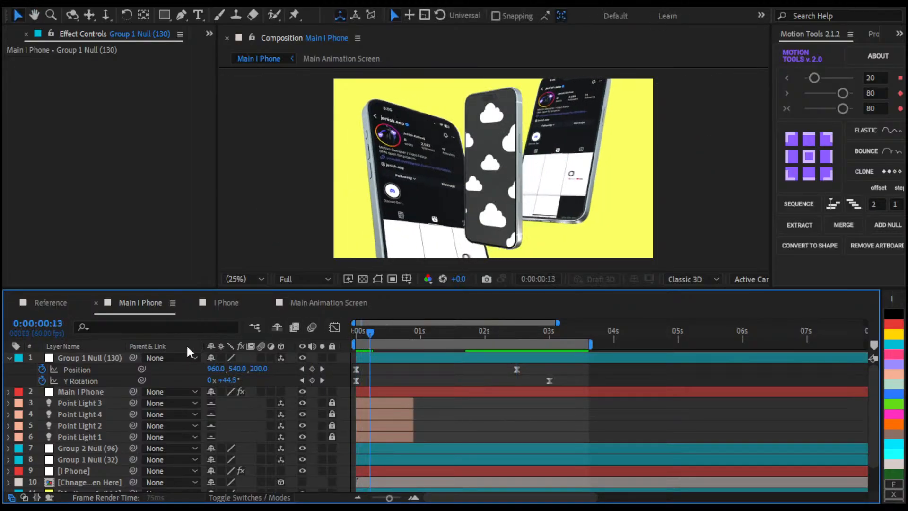
{"action": "key", "text": "Home"}
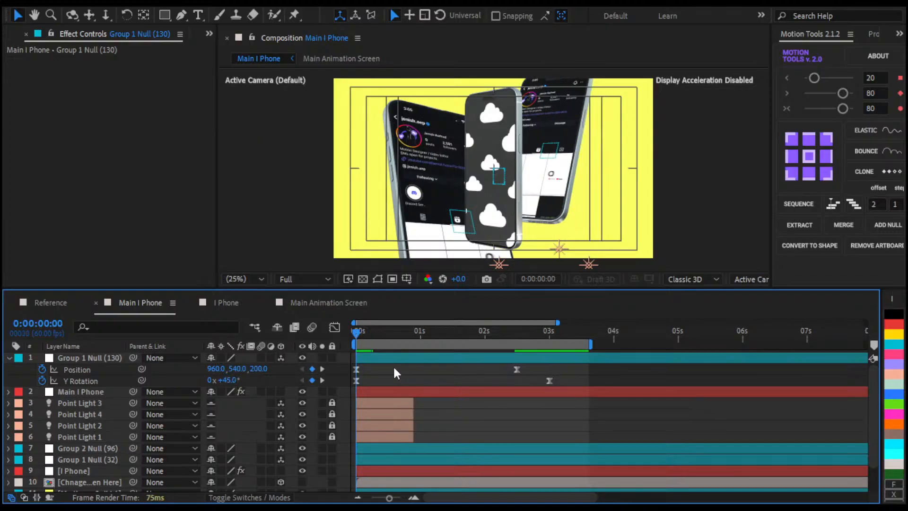
{"action": "left_click", "coordinate": [225, 369]}
{"action": "type", "text": "19"}
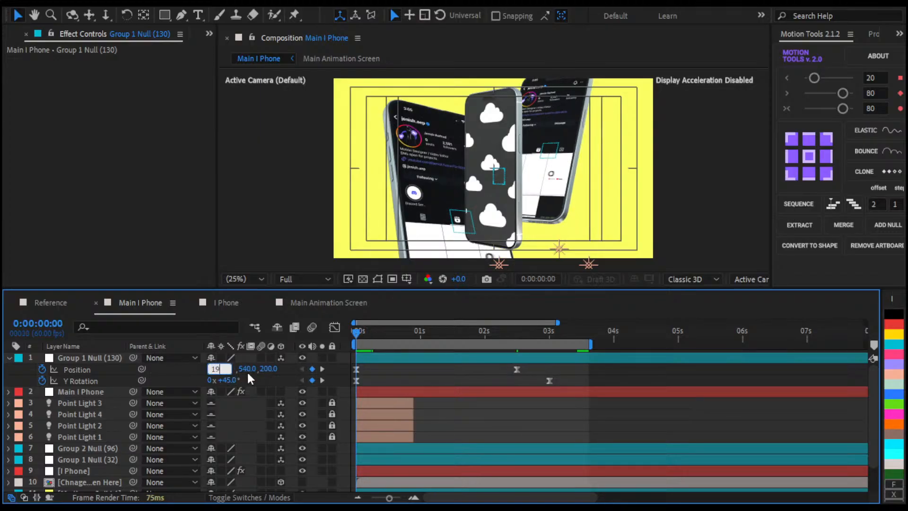
{"action": "type", "text": "20"}
{"action": "key", "text": "Return"}
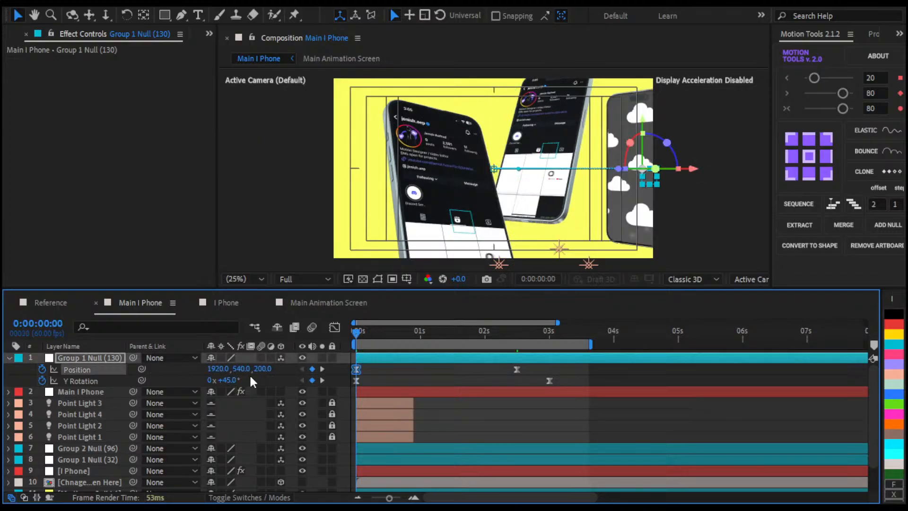
{"action": "key", "text": "ctrl+z"}
- Set the null's Y position to 1920 at 0:00:00:00 so the phone starts below the frame
{"action": "left_click", "coordinate": [238, 369]}
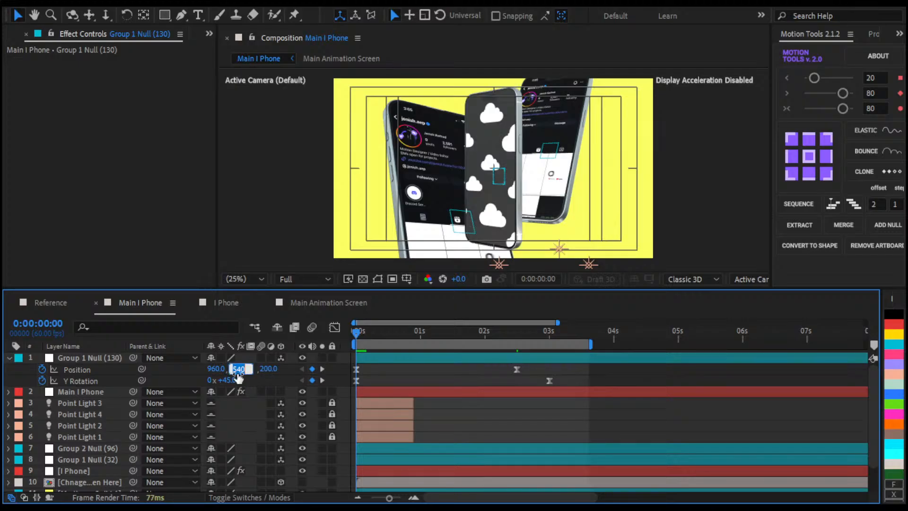
{"action": "type", "text": "1920"}
{"action": "key", "text": "Return"}
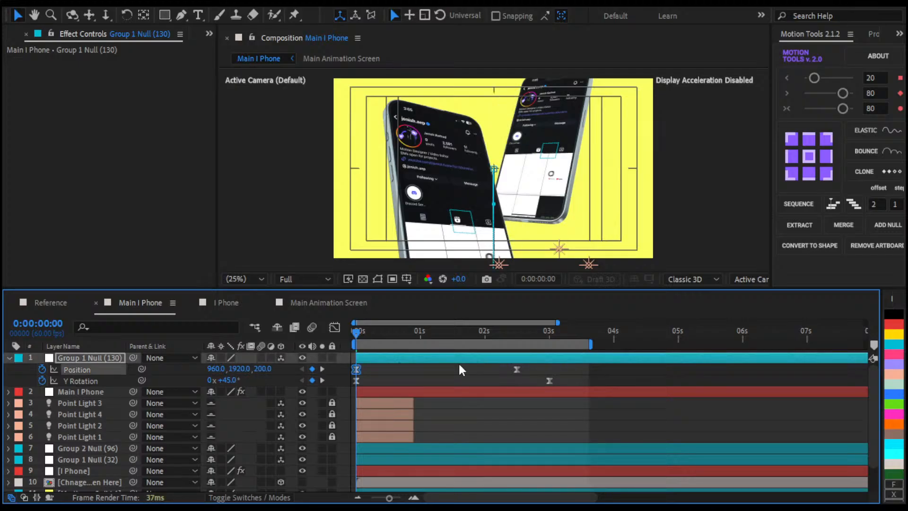
- Select both Position keyframes and reapply Motion Tools easing of 20 and 80
{"action": "left_click_drag", "start_coordinate": [534, 375], "coordinate": [465, 364]}
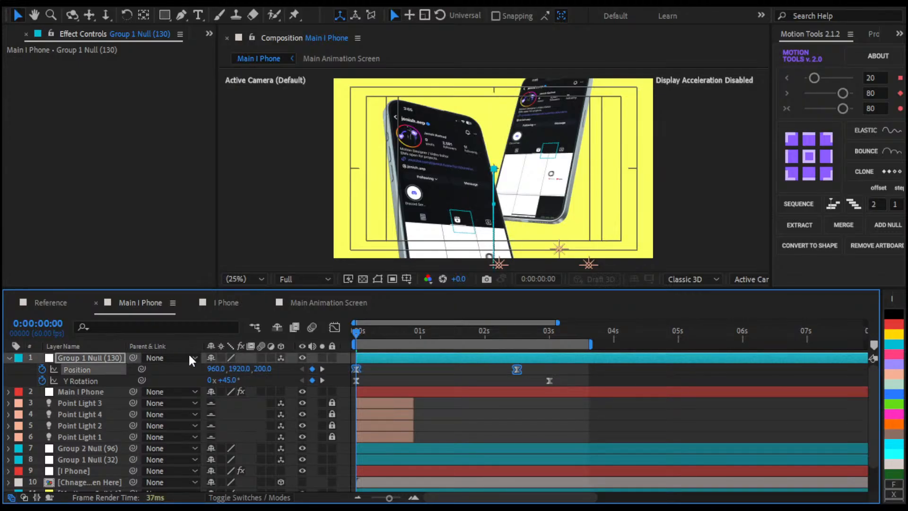
{"action": "left_click", "coordinate": [842, 91]}
{"action": "mouse_move", "coordinate": [815, 79]}
{"action": "left_mouse_down"}
{"action": "mouse_move", "coordinate": [823, 79]}
{"action": "mouse_move", "coordinate": [809, 78]}
{"action": "left_mouse_up"}
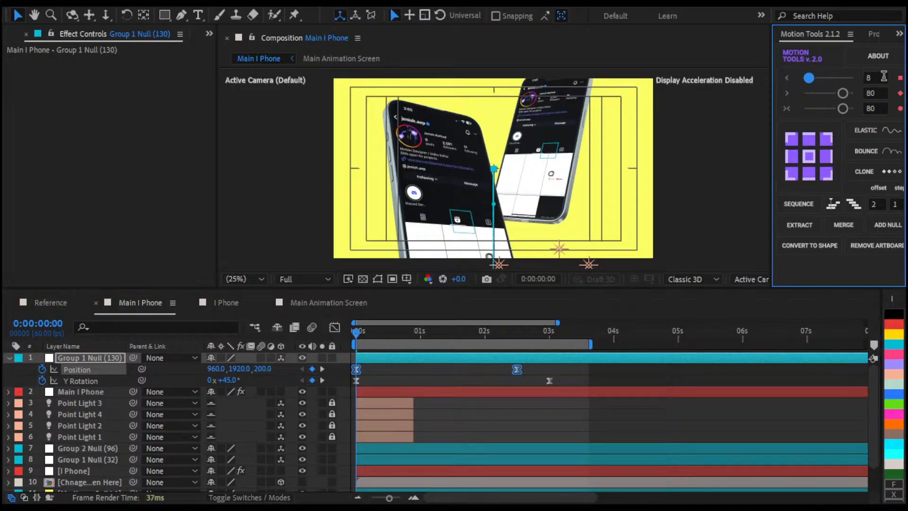
{"action": "left_click", "coordinate": [883, 77]}
{"action": "key", "text": "Return"}
- Preview the phone's rise from the start and save the project
{"action": "left_click", "coordinate": [462, 408]}
{"action": "key", "text": "space"}
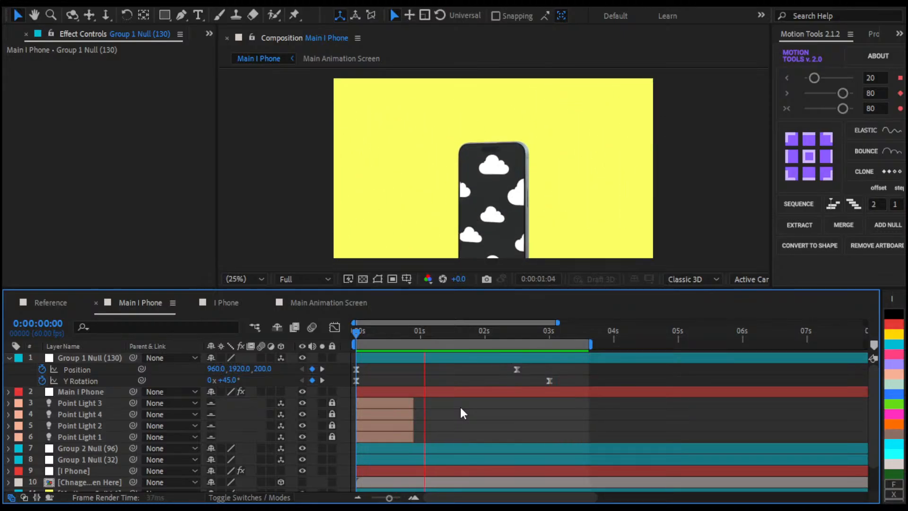
{"action": "key", "text": "space"}
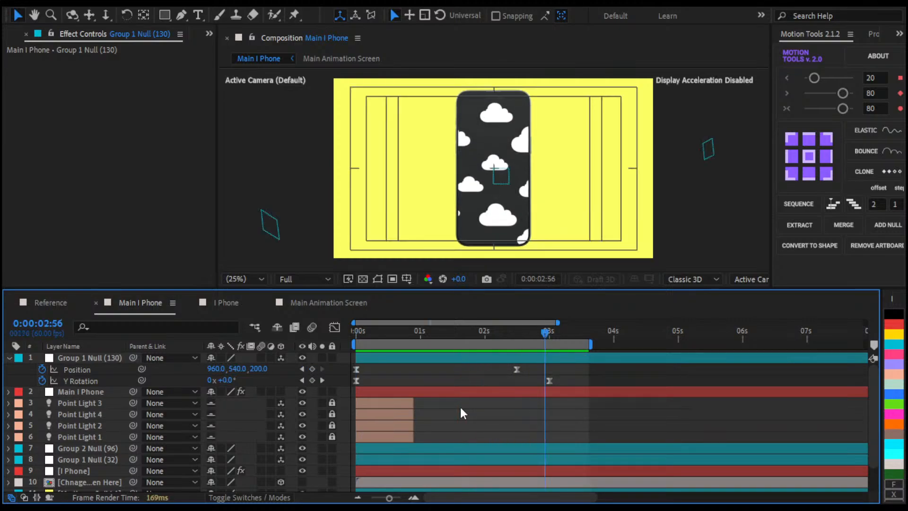
{"action": "key", "text": "ctrl+s"}
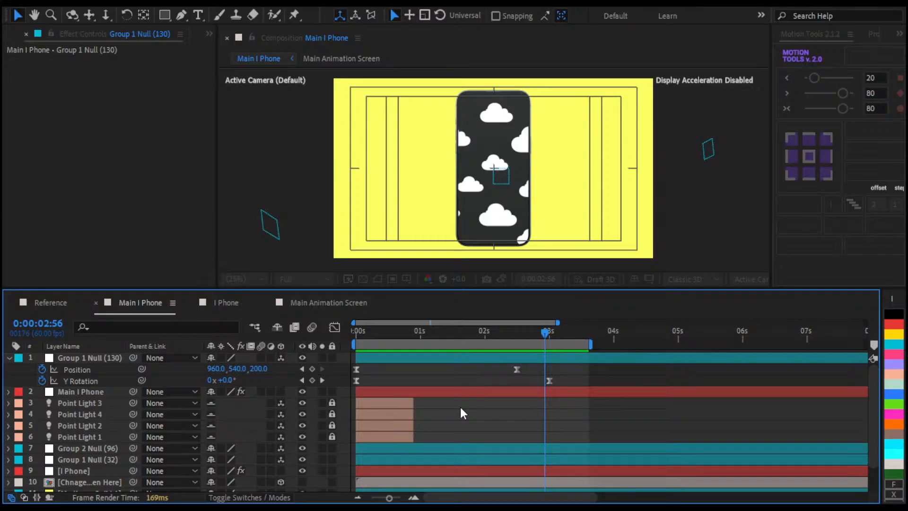
- Review the phone screen animation in the Reference composition up to 0:00:07:31
{"action": "left_click", "coordinate": [49, 302]}
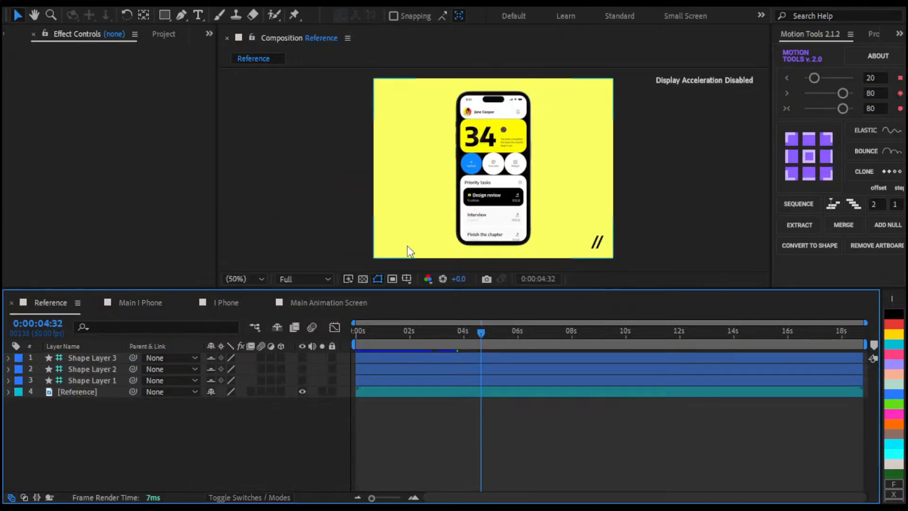
{"action": "left_click_drag", "start_coordinate": [480, 331], "coordinate": [562, 333]}
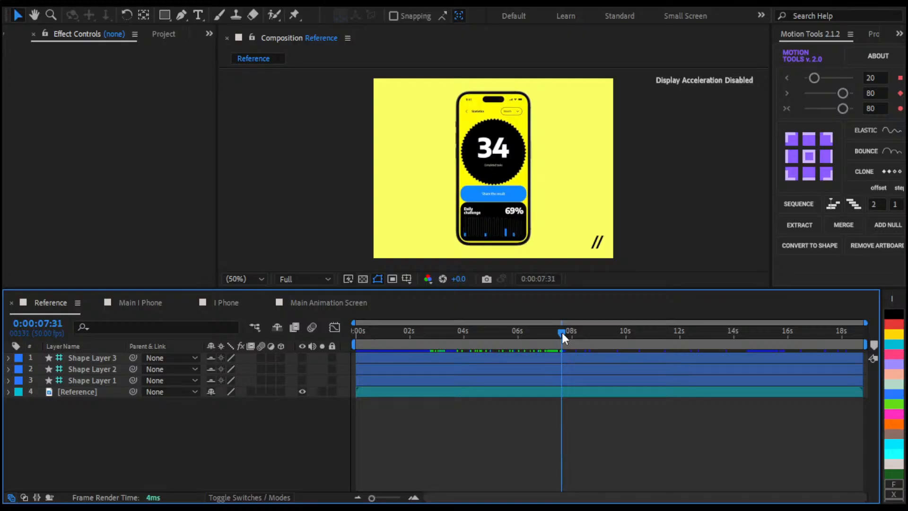